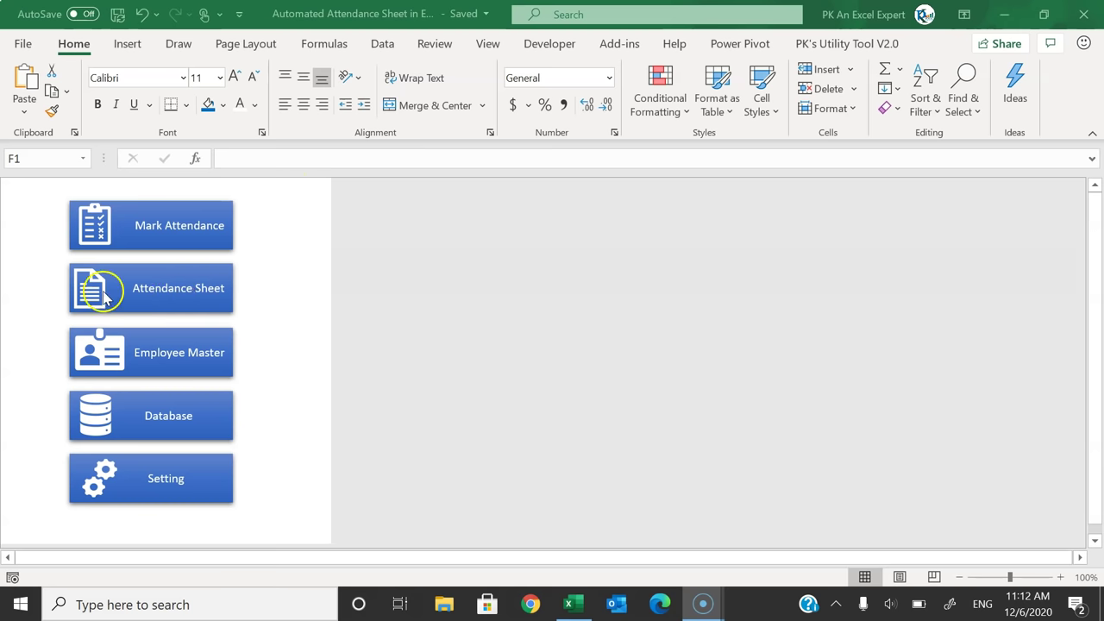
Step: Open the Attendance Sheet from the home page and select its month cell
{"action": "left_click", "coordinate": [149, 290]}
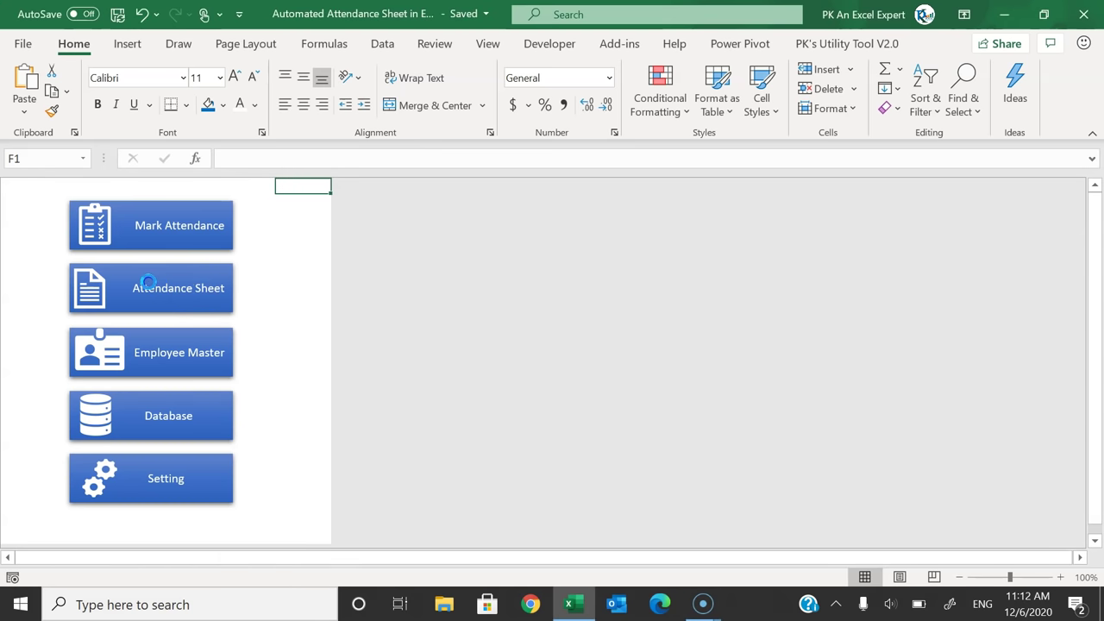
{"action": "left_click", "coordinate": [149, 284]}
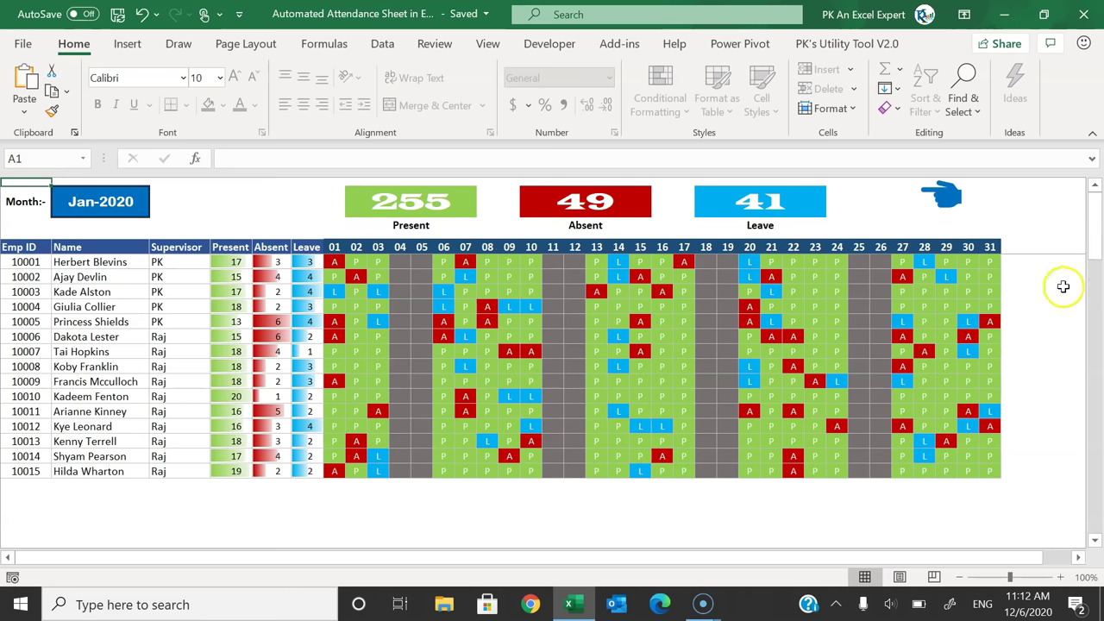
{"action": "left_click", "coordinate": [54, 247]}
{"action": "left_click", "coordinate": [129, 210]}
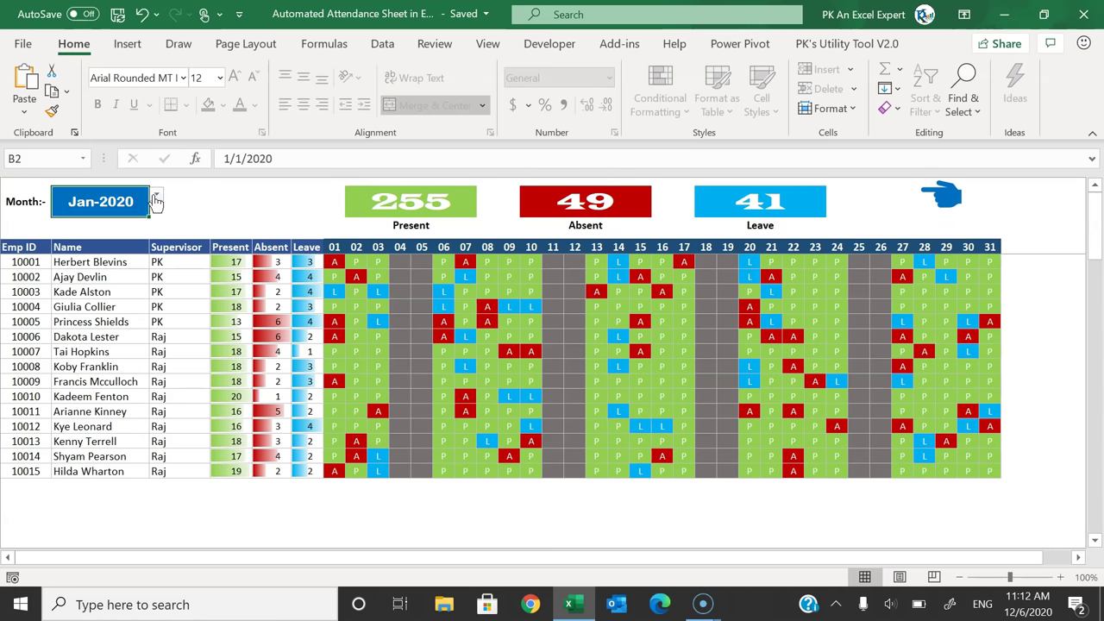
{"action": "left_click", "coordinate": [114, 204]}
{"action": "left_click", "coordinate": [161, 200]}
Step: Review the Emp ID, Name, Supervisor, Present, Absent and Leave columns of the Attendance Sheet
{"action": "left_click_drag", "start_coordinate": [22, 262], "coordinate": [28, 355]}
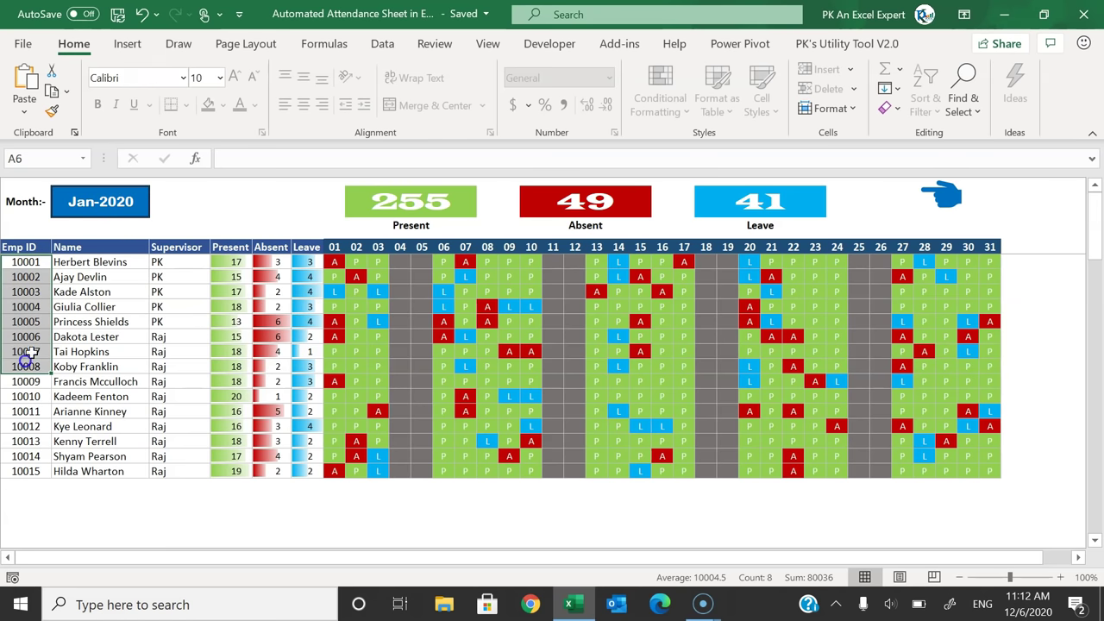
{"action": "left_click_drag", "start_coordinate": [86, 262], "coordinate": [101, 337]}
{"action": "left_click_drag", "start_coordinate": [181, 261], "coordinate": [194, 331]}
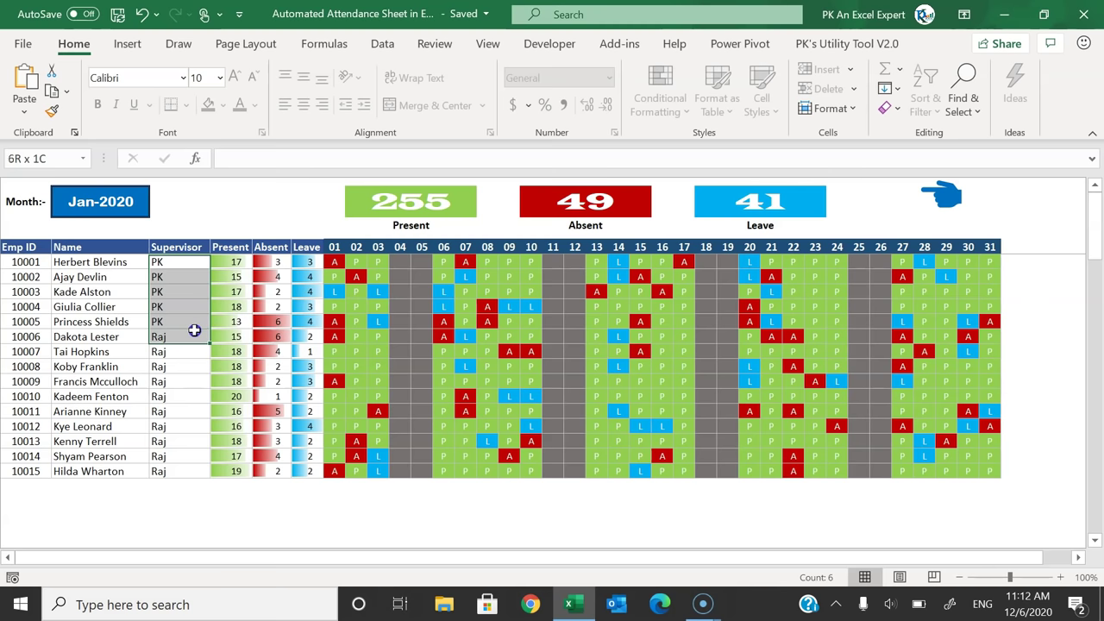
{"action": "left_click_drag", "start_coordinate": [230, 261], "coordinate": [229, 381]}
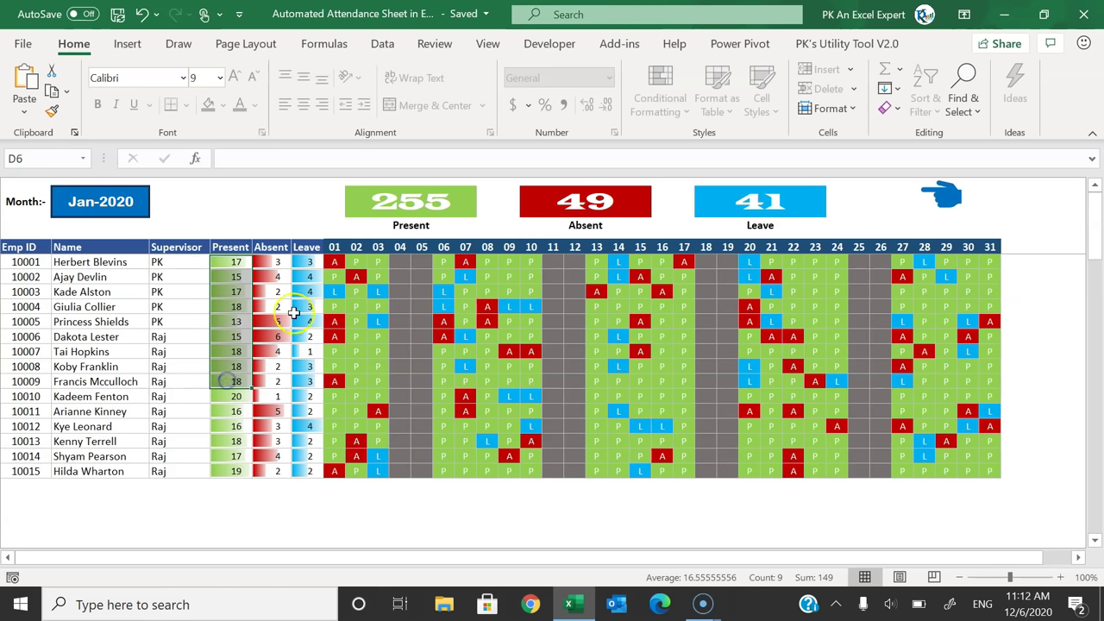
{"action": "left_click_drag", "start_coordinate": [277, 261], "coordinate": [277, 351]}
{"action": "left_click_drag", "start_coordinate": [307, 261], "coordinate": [300, 339]}
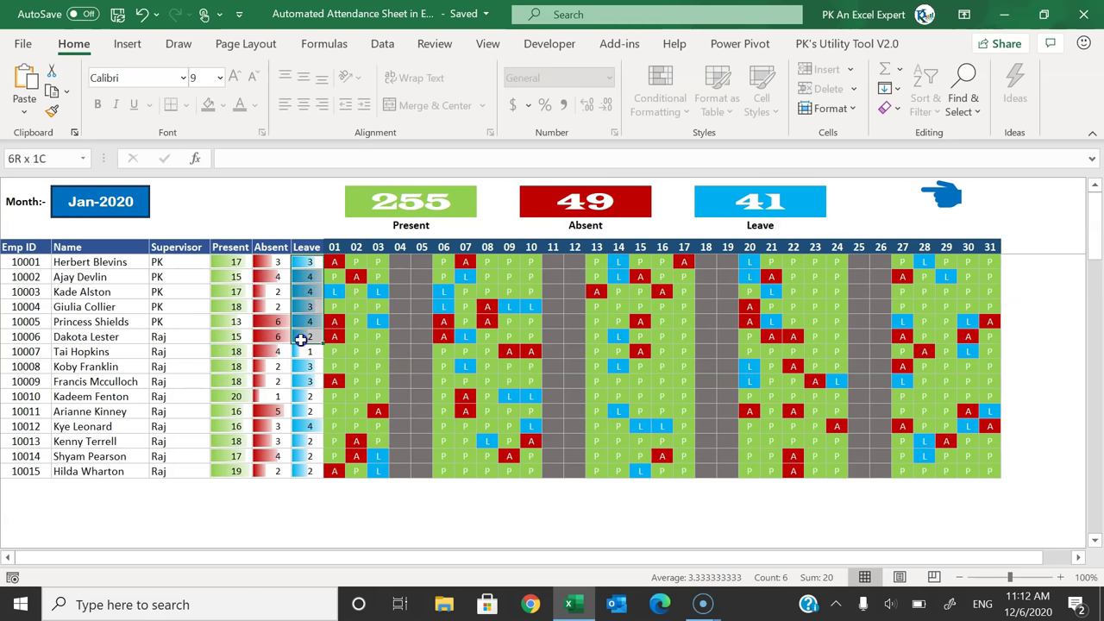
Step: Examine the day headers 01 to 31, the daily attendance marks and the greyed-out day columns
{"action": "left_click_drag", "start_coordinate": [334, 248], "coordinate": [990, 248]}
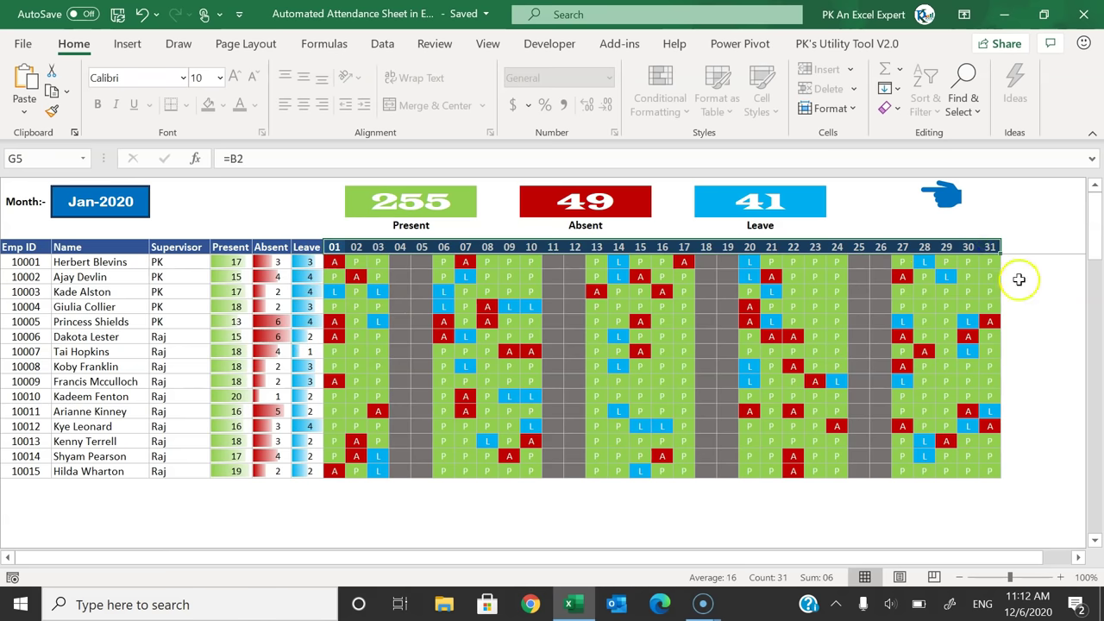
{"action": "left_click_drag", "start_coordinate": [334, 261], "coordinate": [372, 315]}
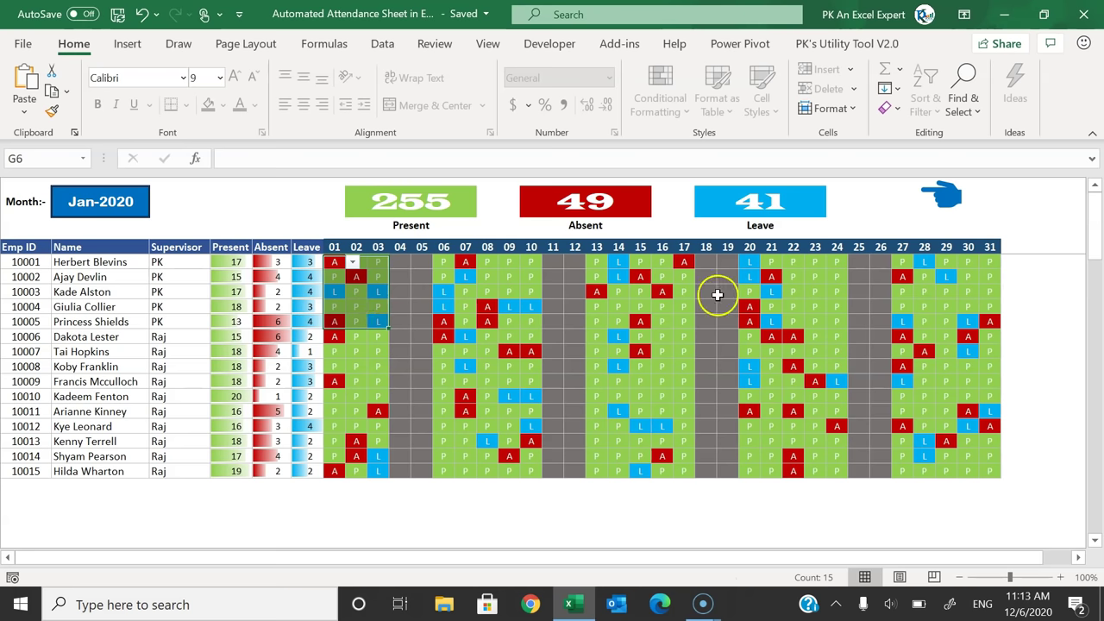
{"action": "left_click_drag", "start_coordinate": [399, 261], "coordinate": [416, 473]}
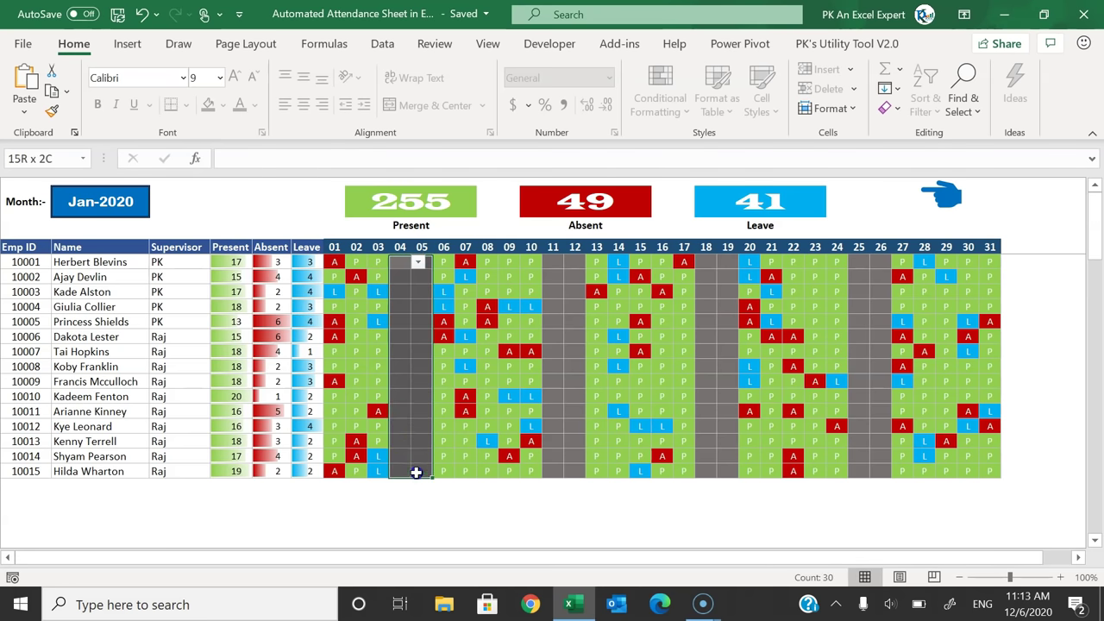
{"action": "left_click_drag", "start_coordinate": [561, 259], "coordinate": [581, 466]}
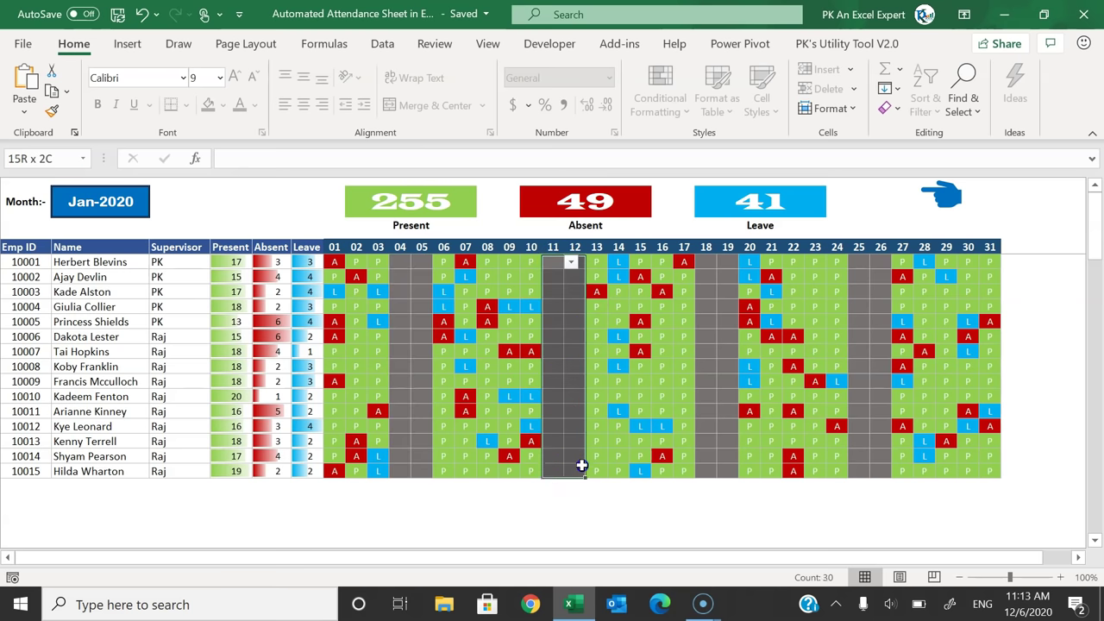
{"action": "left_click_drag", "start_coordinate": [712, 262], "coordinate": [729, 418]}
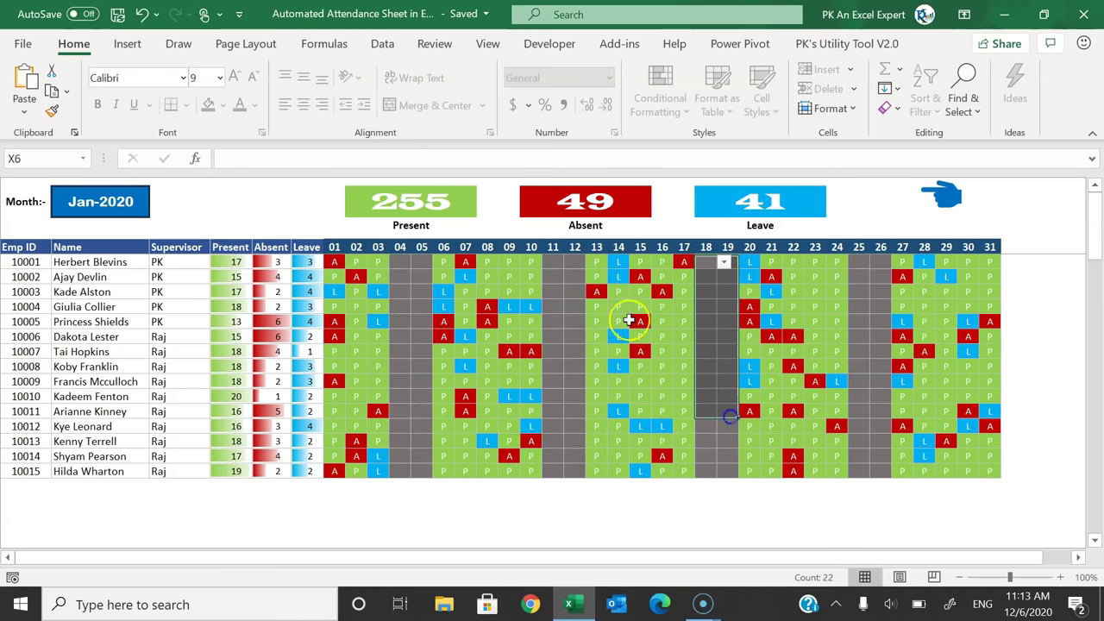
Step: Review the Present, Absent and Leave total cards and their labels above the attendance table
{"action": "left_click", "coordinate": [392, 205]}
{"action": "left_click", "coordinate": [565, 205]}
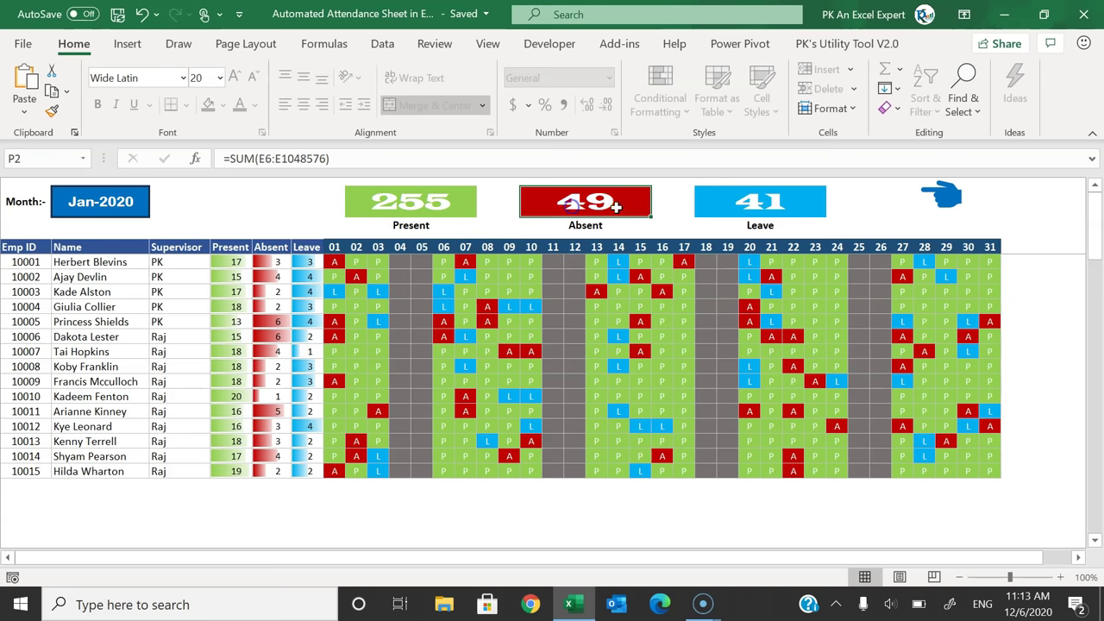
{"action": "left_click", "coordinate": [736, 205]}
{"action": "left_click", "coordinate": [398, 227]}
{"action": "left_click", "coordinate": [609, 231]}
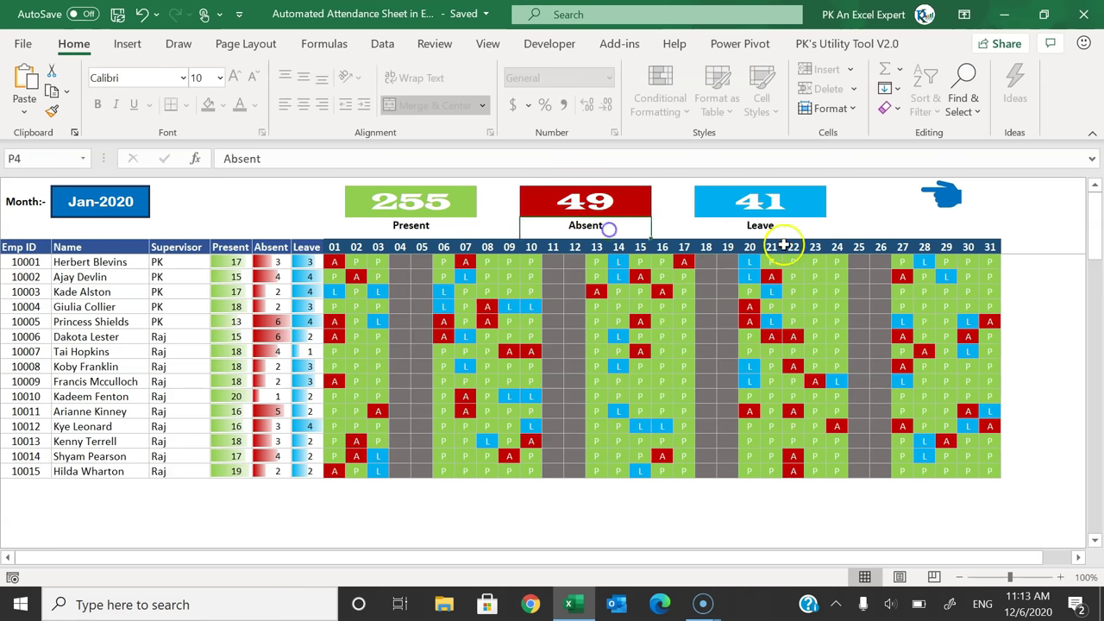
{"action": "left_click", "coordinate": [783, 229]}
Step: Switch the attendance month to Feb-20 and review the day headers across the table
{"action": "left_click", "coordinate": [143, 201]}
{"action": "left_click", "coordinate": [156, 194]}
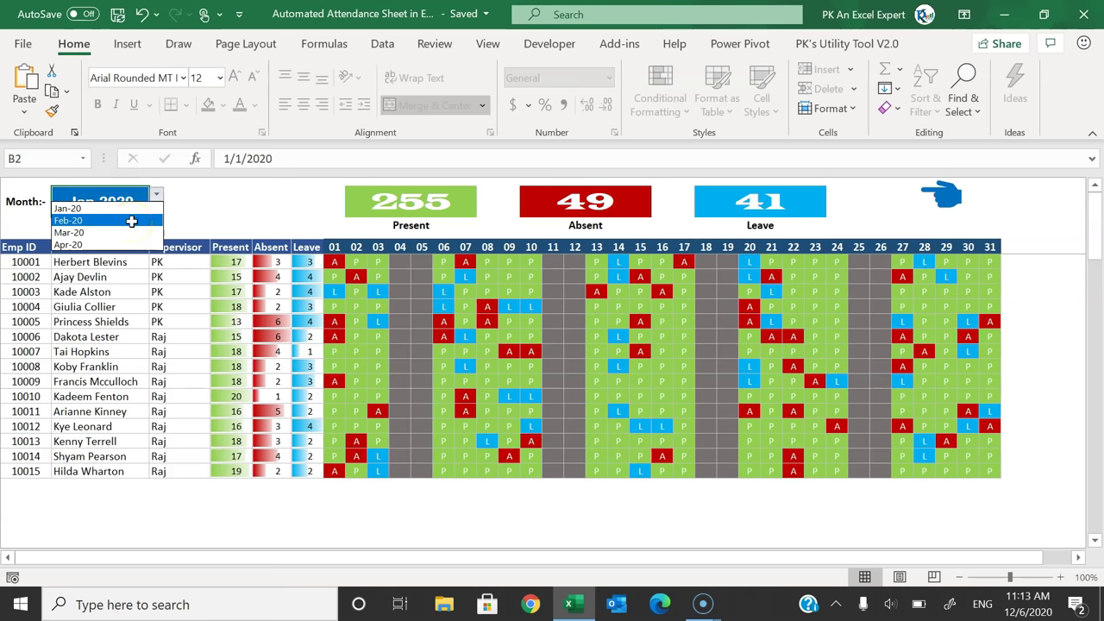
{"action": "left_click", "coordinate": [131, 221]}
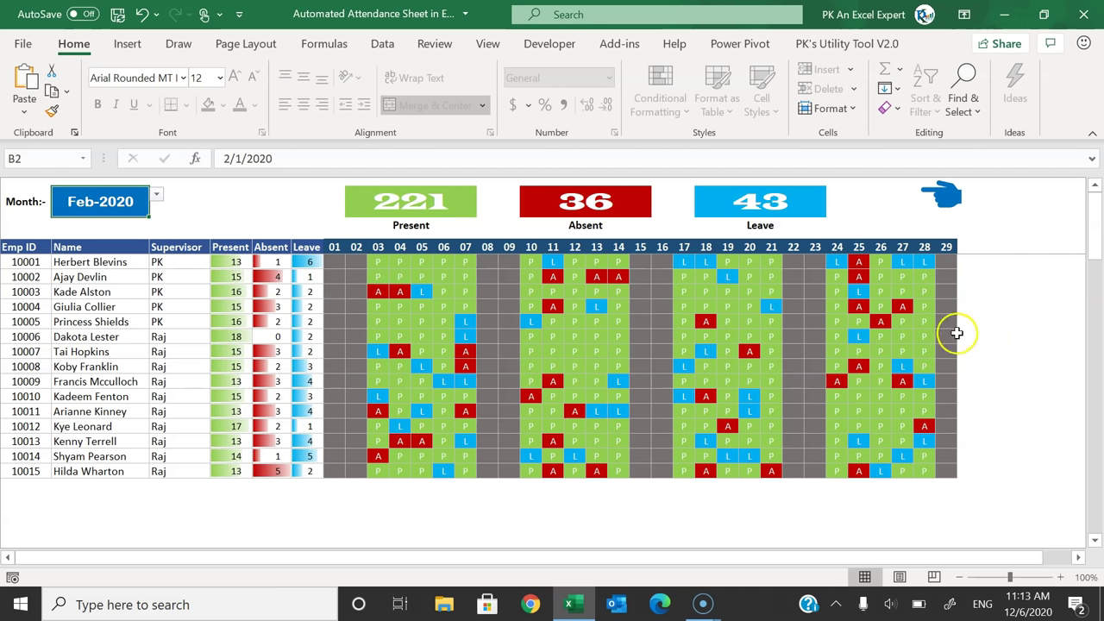
{"action": "left_click_drag", "start_coordinate": [334, 247], "coordinate": [947, 247]}
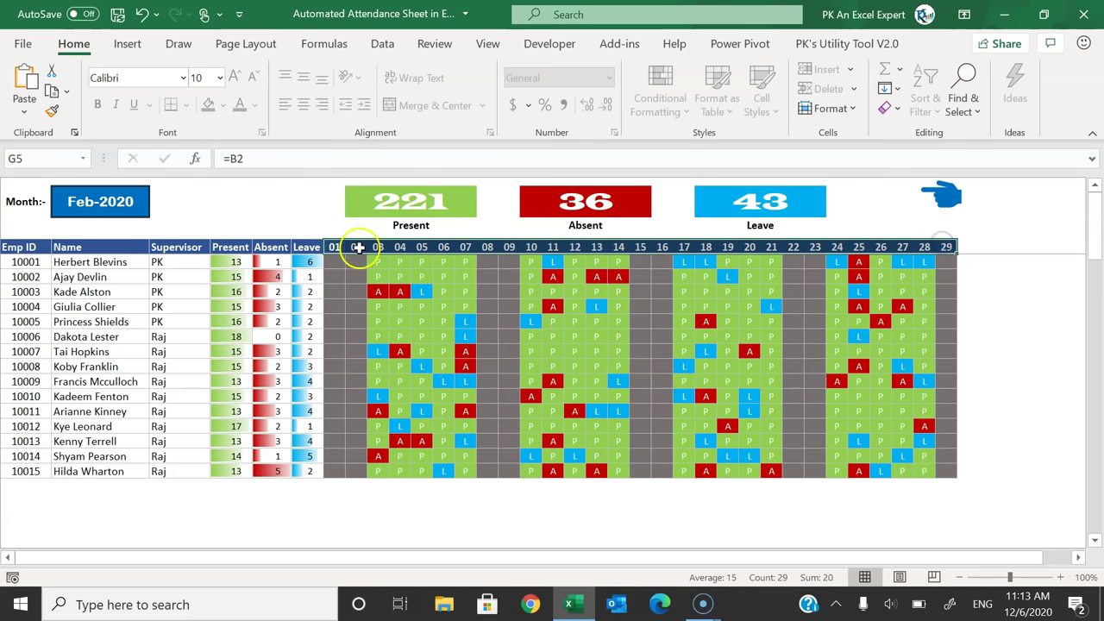
{"action": "left_click_drag", "start_coordinate": [333, 246], "coordinate": [946, 250]}
{"action": "left_click", "coordinate": [947, 248]}
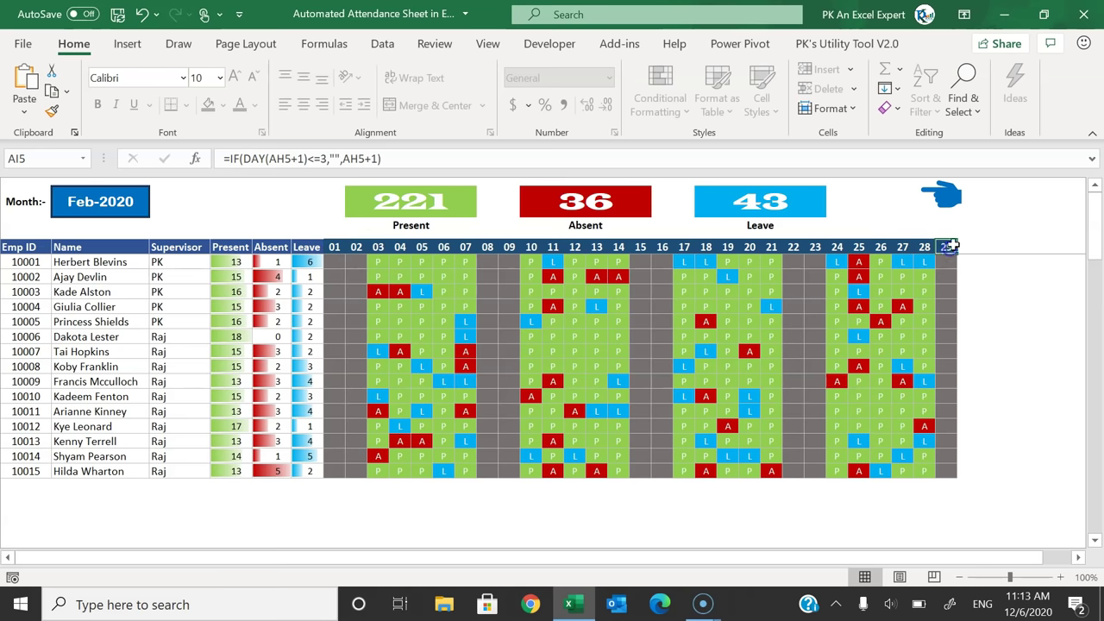
Step: Switch the attendance month to Mar-20 to view that month's records
{"action": "left_click", "coordinate": [100, 201]}
{"action": "left_click", "coordinate": [157, 194]}
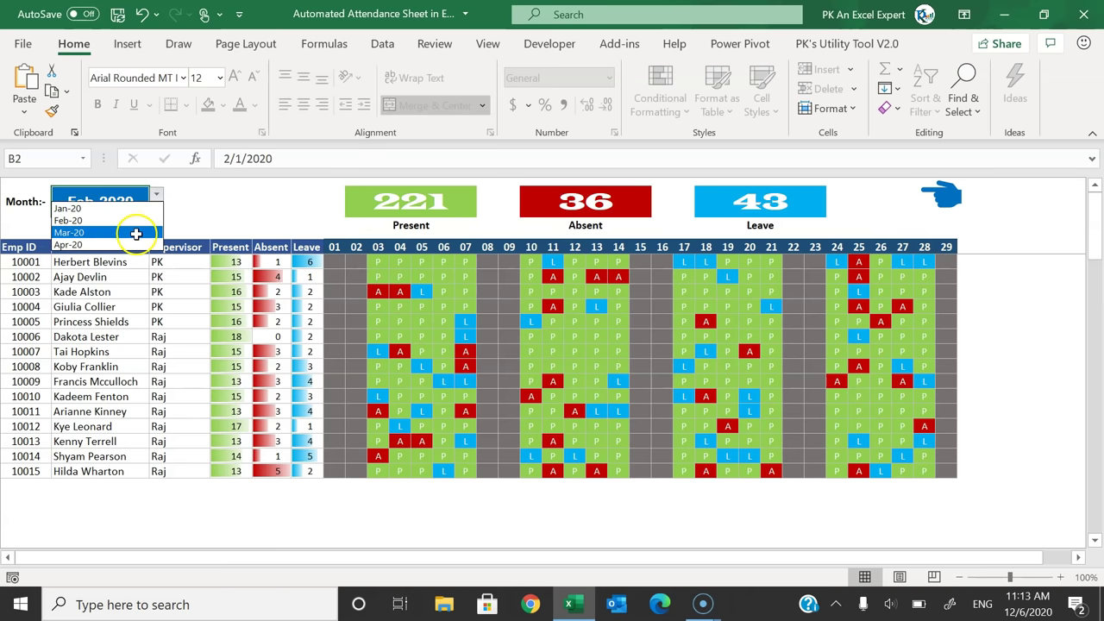
{"action": "left_click", "coordinate": [136, 233]}
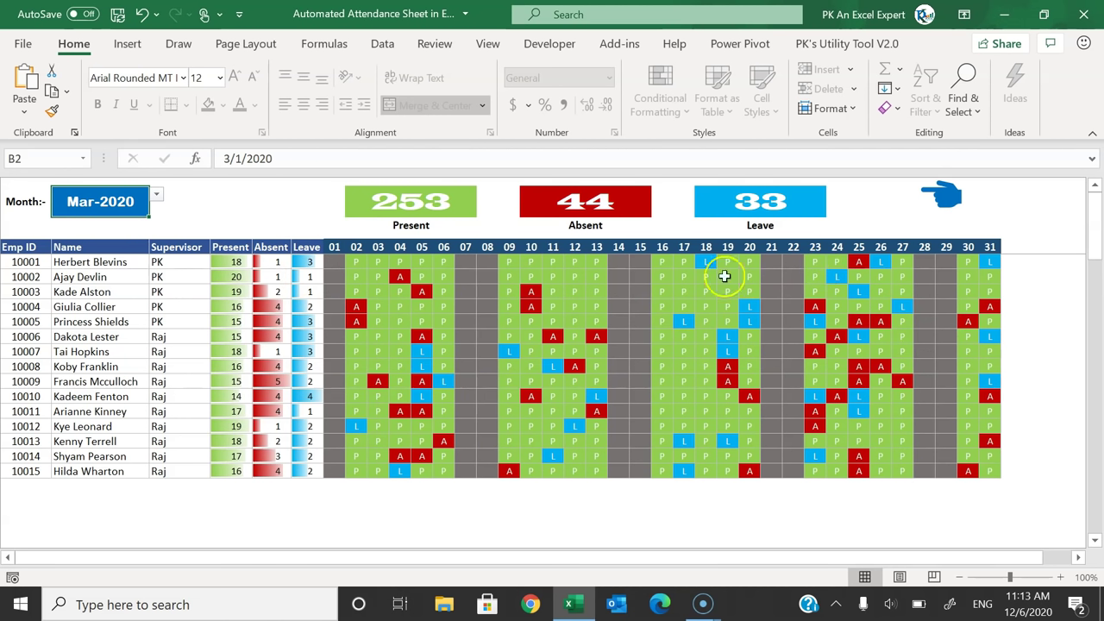
Step: Set the attendance month to Apr-20
{"action": "left_click", "coordinate": [156, 195]}
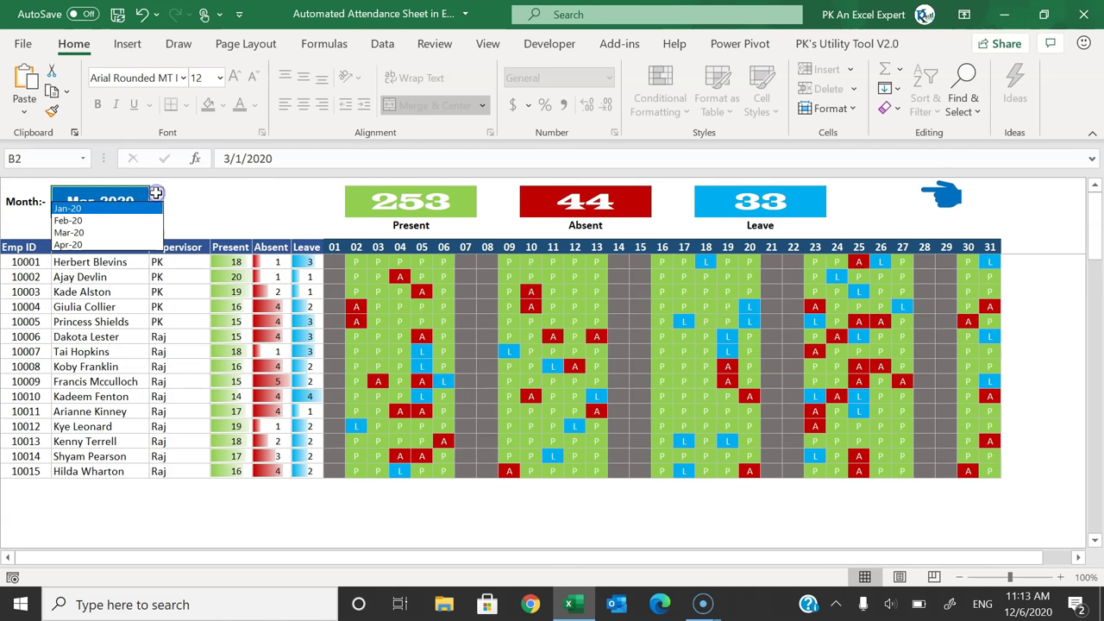
{"action": "left_click", "coordinate": [116, 246]}
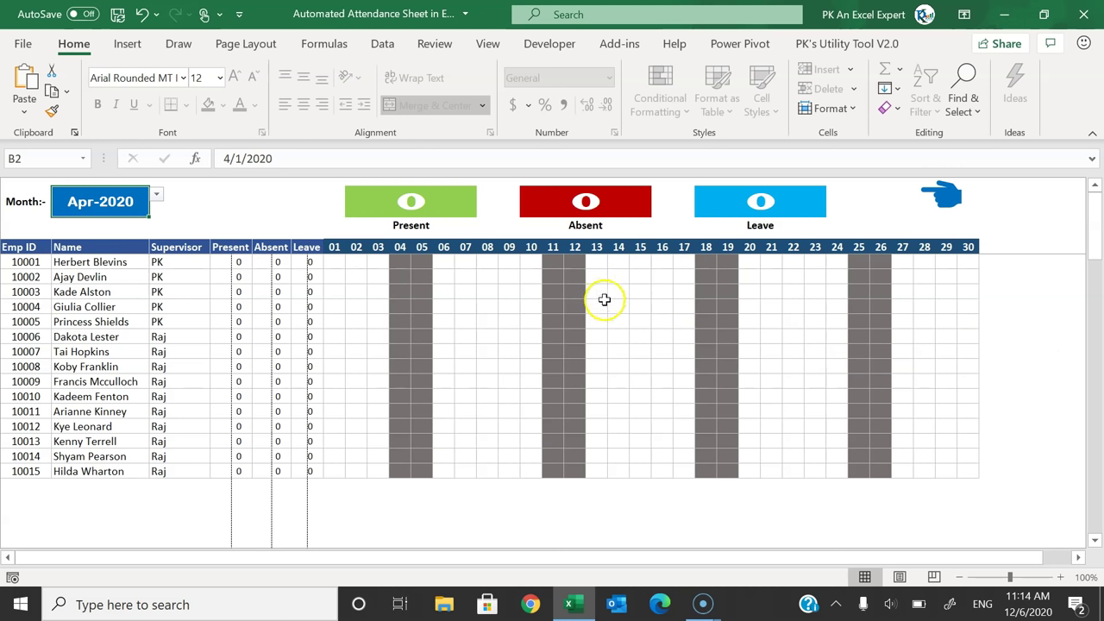
{"action": "left_click", "coordinate": [156, 199]}
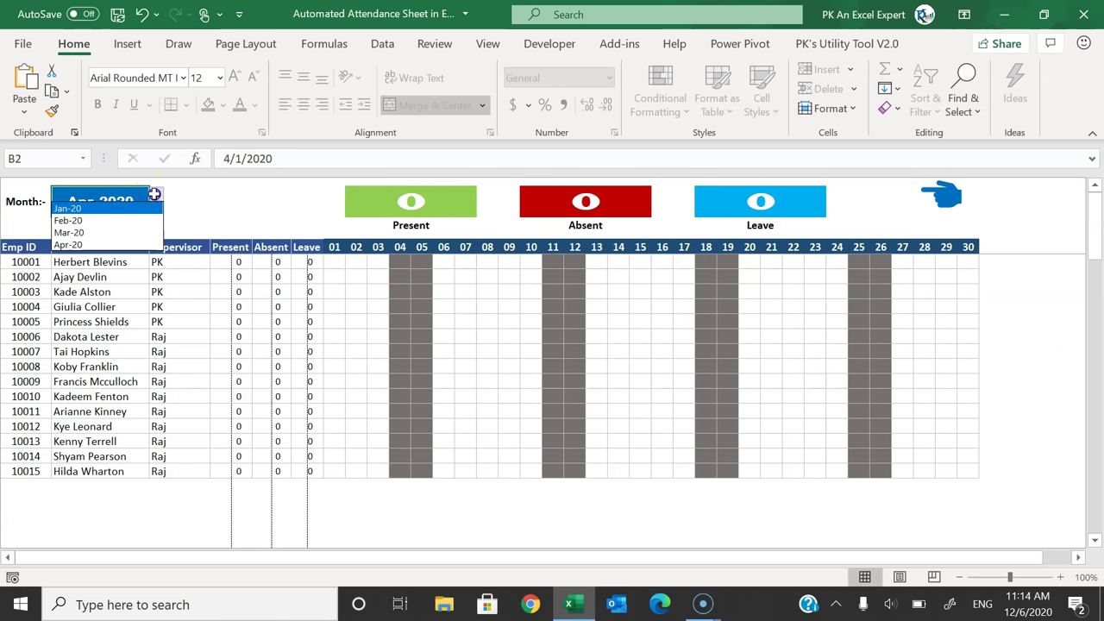
{"action": "left_click", "coordinate": [129, 246]}
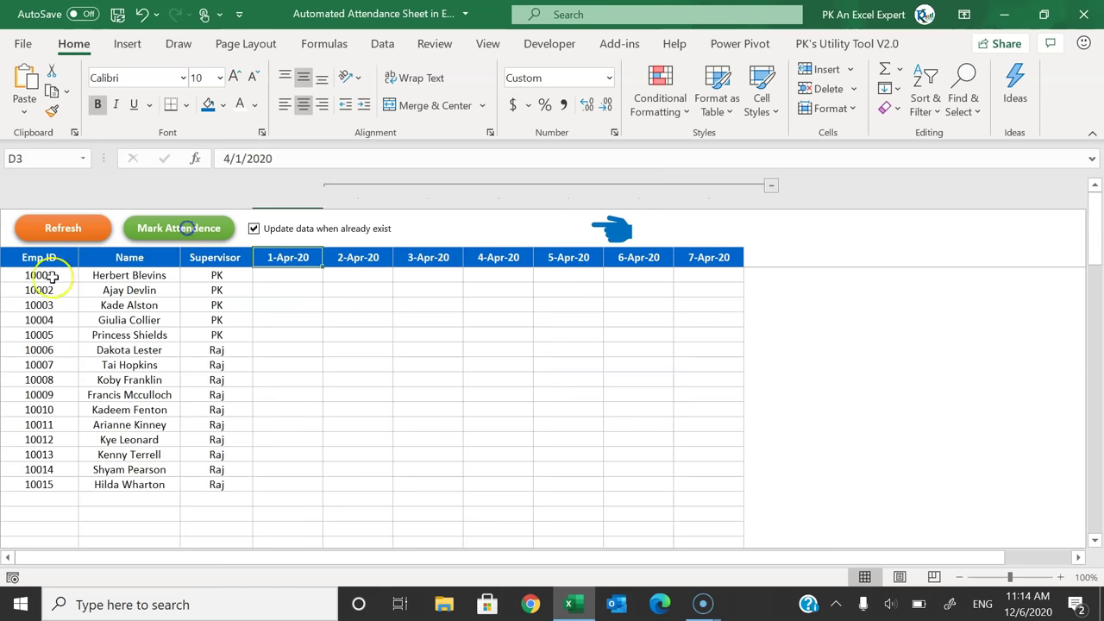
Step: Clear the Emp ID, Name and Supervisor entries in A4:C18 on the attendance marking sheet
{"action": "left_click_drag", "start_coordinate": [42, 275], "coordinate": [210, 483]}
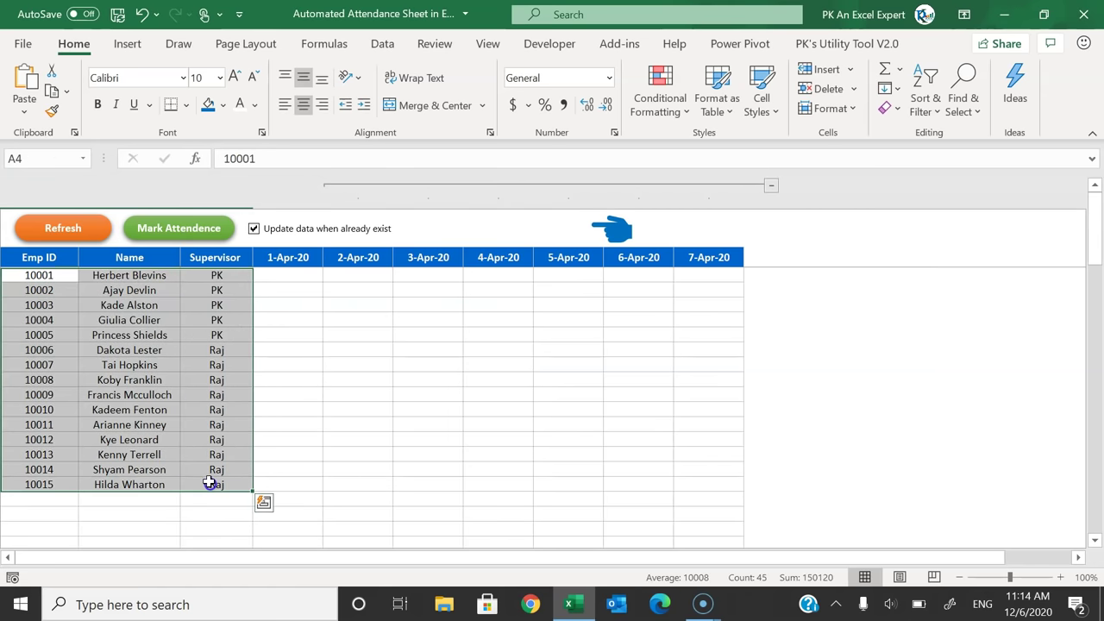
{"action": "key", "text": "Delete"}
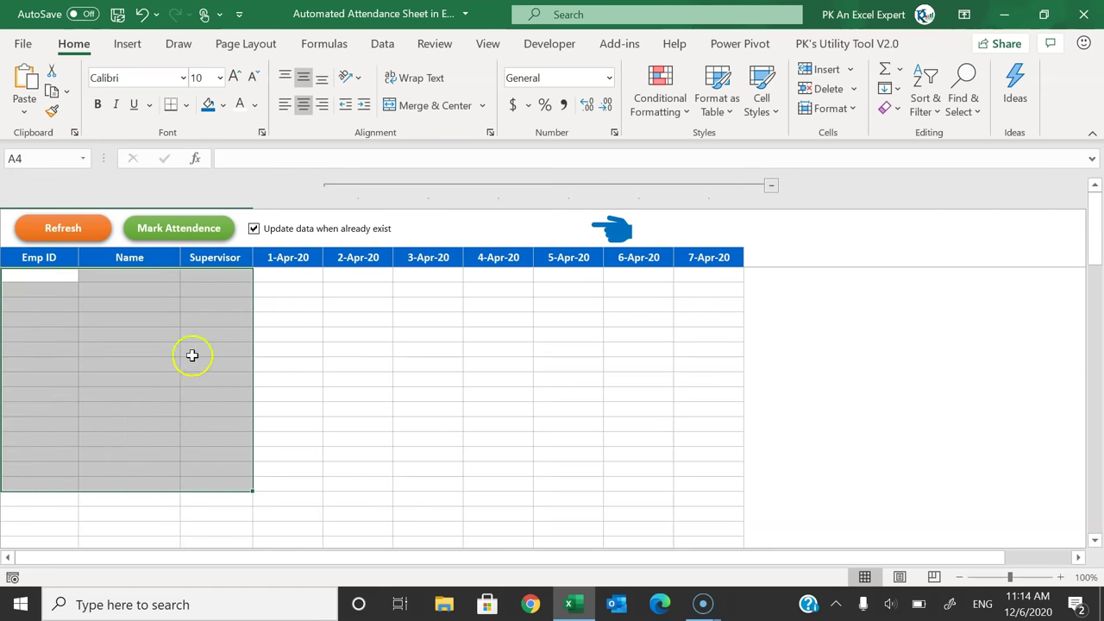
{"action": "left_click", "coordinate": [174, 309]}
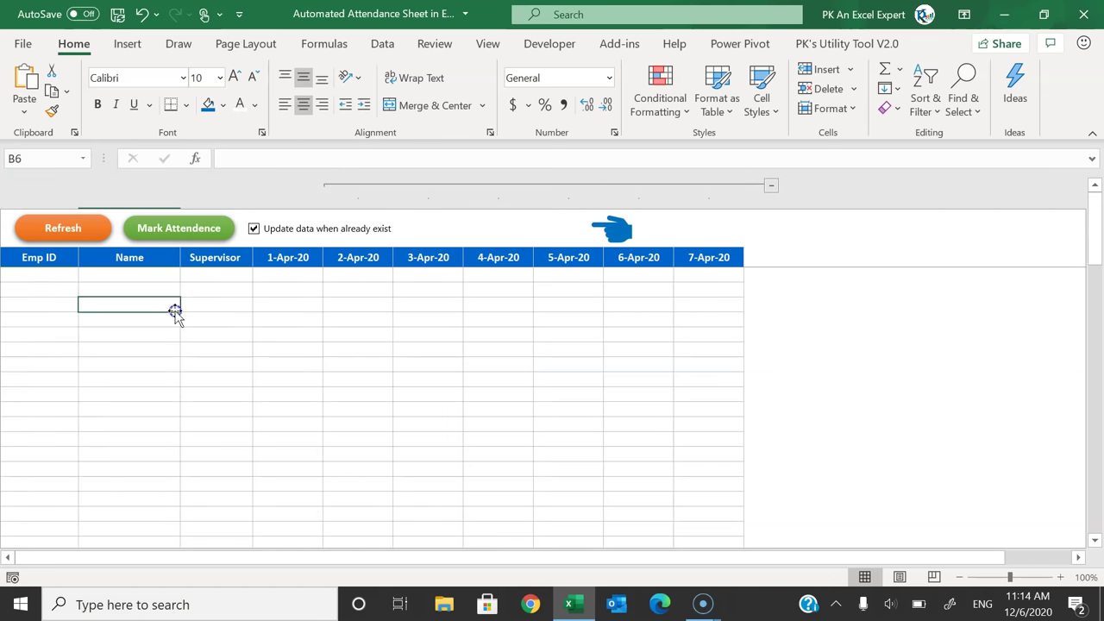
Step: Refresh the employee list on the attendance marking sheet and dismiss the confirmation message
{"action": "left_click", "coordinate": [63, 231]}
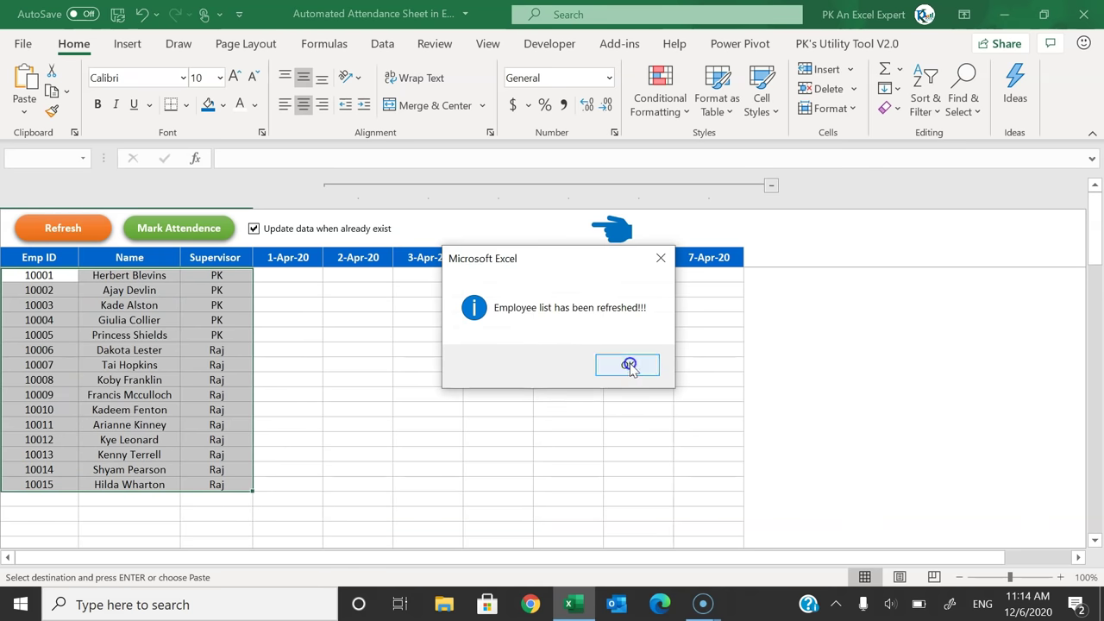
{"action": "left_click", "coordinate": [629, 365]}
{"action": "left_click", "coordinate": [209, 305]}
Step: Review the employee list and the date headers from 1-Apr-20 to 7-Apr-20
{"action": "left_click", "coordinate": [52, 276]}
{"action": "left_click", "coordinate": [129, 276]}
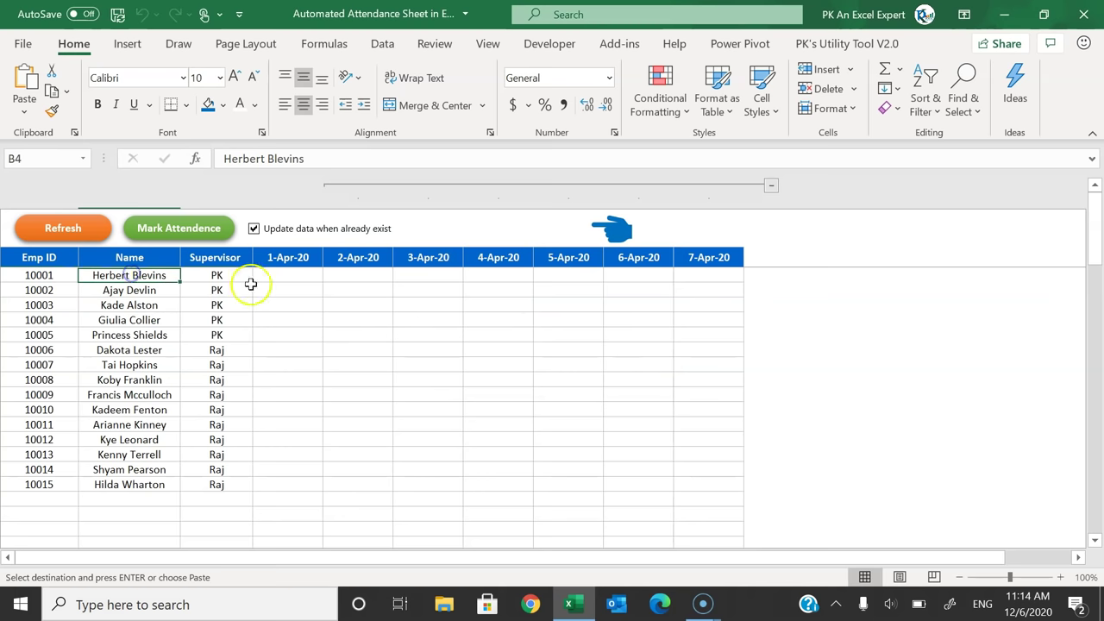
{"action": "left_click", "coordinate": [283, 257]}
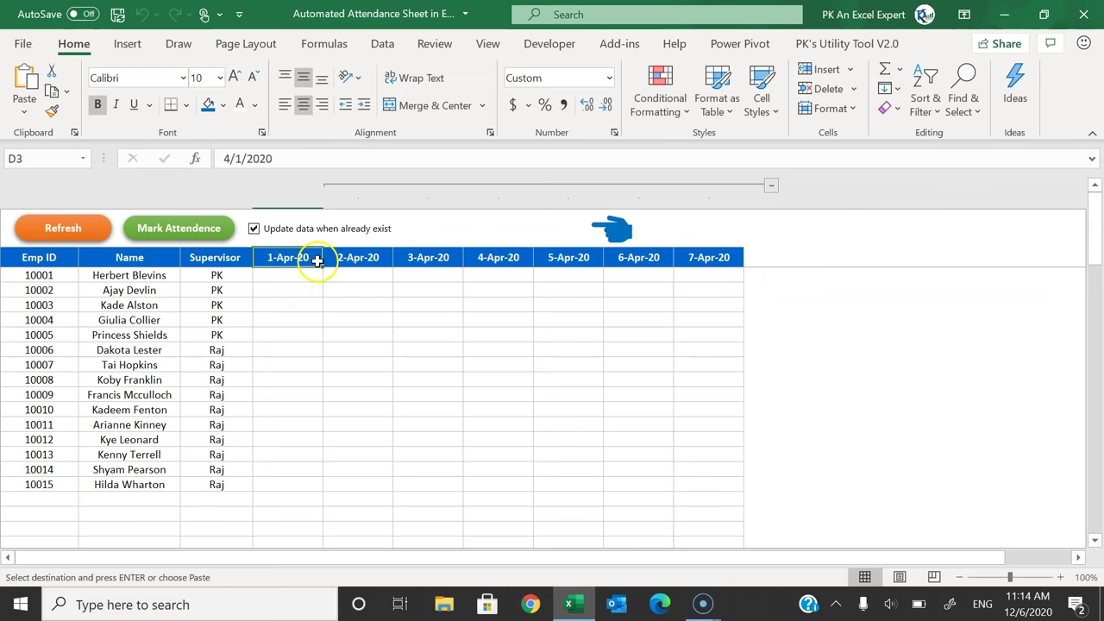
{"action": "left_click_drag", "start_coordinate": [715, 258], "coordinate": [303, 259]}
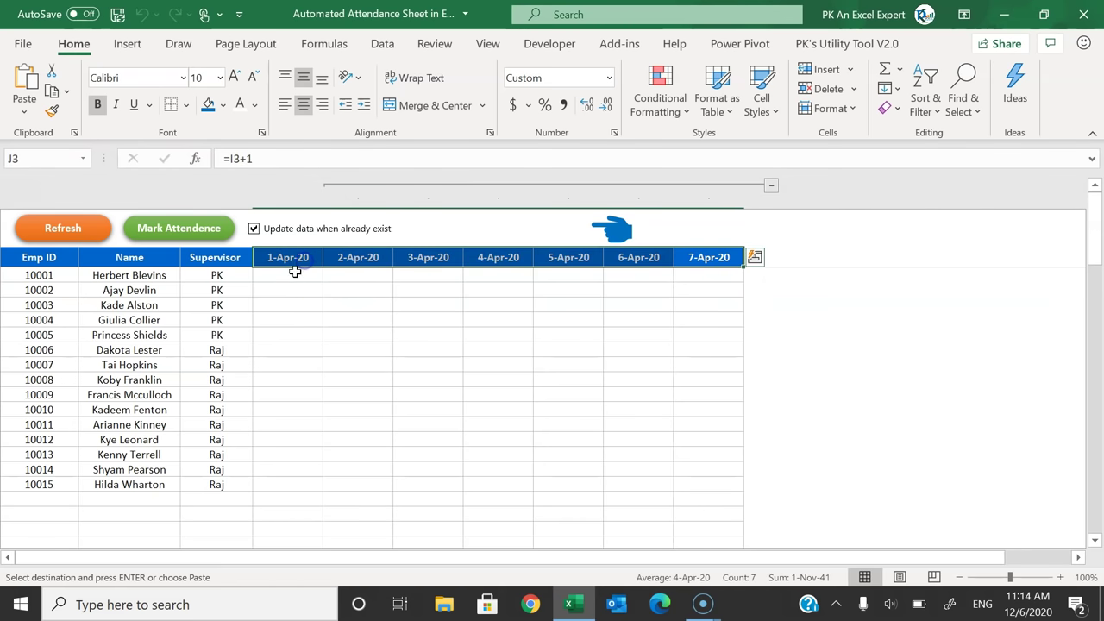
Step: Mark the first seven employees as P for 1-Apr-20 in D4:D10
{"action": "left_click", "coordinate": [293, 275]}
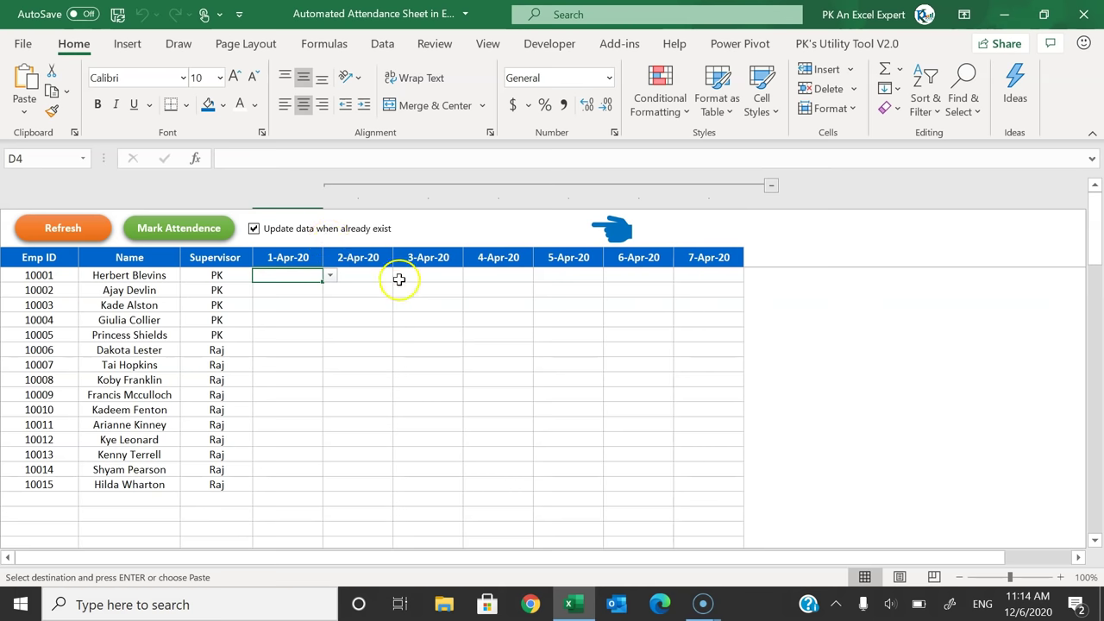
{"action": "left_click", "coordinate": [329, 275]}
{"action": "left_click", "coordinate": [330, 291]}
{"action": "left_click", "coordinate": [330, 289]}
{"action": "left_click", "coordinate": [328, 305]}
{"action": "left_click_drag", "start_coordinate": [293, 290], "coordinate": [720, 296]}
Step: For 1-Apr-20, mark the employees in D11:D12 as A and those in D13:D14 as L
{"action": "left_click", "coordinate": [294, 379]}
{"action": "left_click", "coordinate": [329, 380]}
{"action": "left_click", "coordinate": [269, 402]}
{"action": "left_click", "coordinate": [294, 409]}
{"action": "left_click", "coordinate": [330, 410]}
{"action": "left_click", "coordinate": [269, 447]}
Step: Mark the last four employees as P for 1-Apr-20 in D15:D18
{"action": "left_click", "coordinate": [293, 440]}
{"action": "left_click", "coordinate": [330, 439]}
{"action": "left_click", "coordinate": [267, 451]}
Step: Try 5/1/2020 as the start date in header cell D3, and undo the date change
{"action": "left_click", "coordinate": [371, 286]}
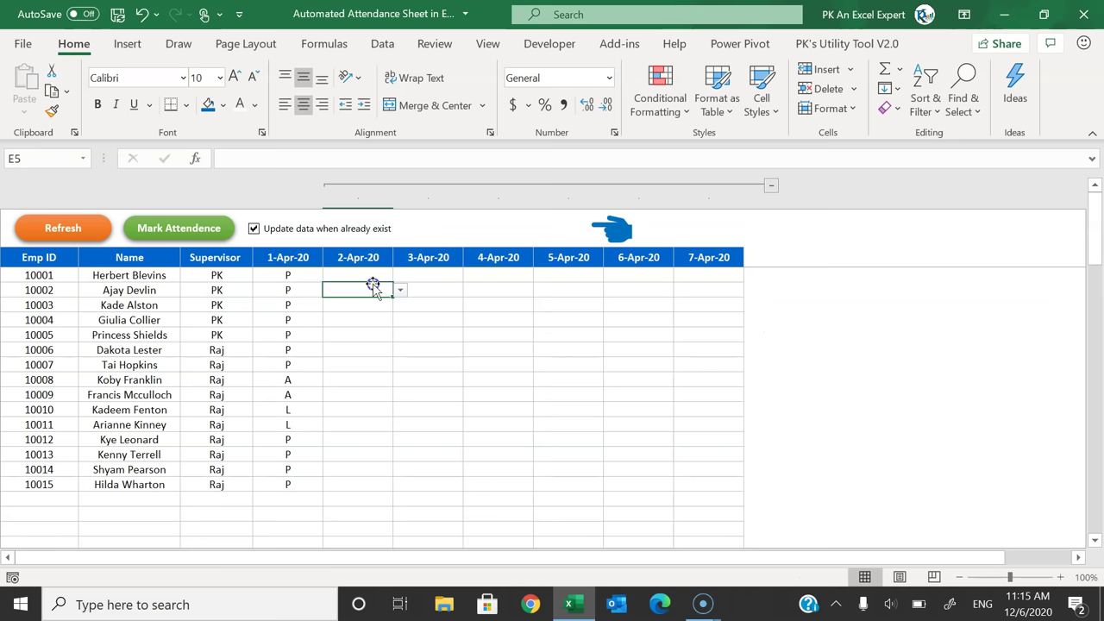
{"action": "mouse_move", "coordinate": [370, 276]}
{"action": "left_mouse_down"}
{"action": "mouse_move", "coordinate": [464, 276]}
{"action": "mouse_move", "coordinate": [388, 276]}
{"action": "left_mouse_up"}
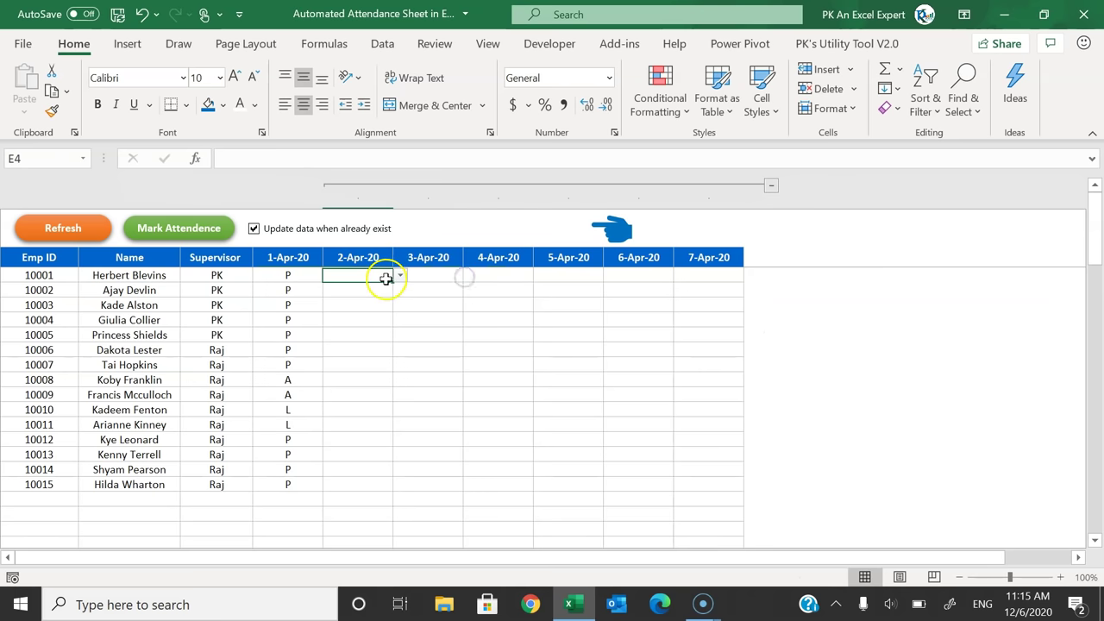
{"action": "left_click", "coordinate": [263, 257]}
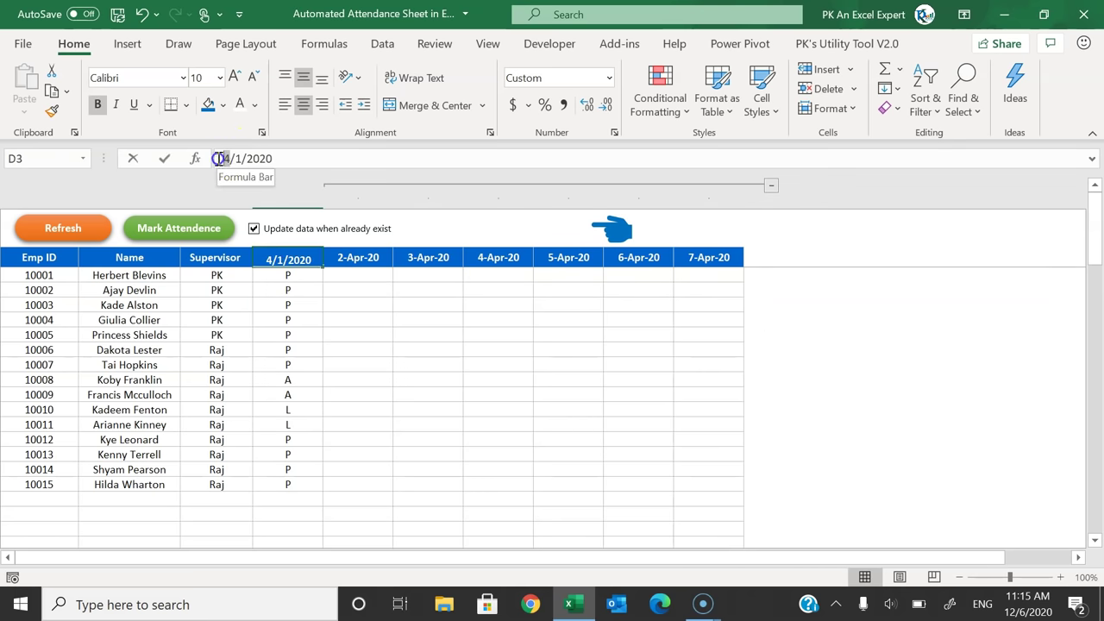
{"action": "left_click_drag", "start_coordinate": [212, 159], "coordinate": [229, 158]}
{"action": "type", "text": "5"}
{"action": "key", "text": "Return"}
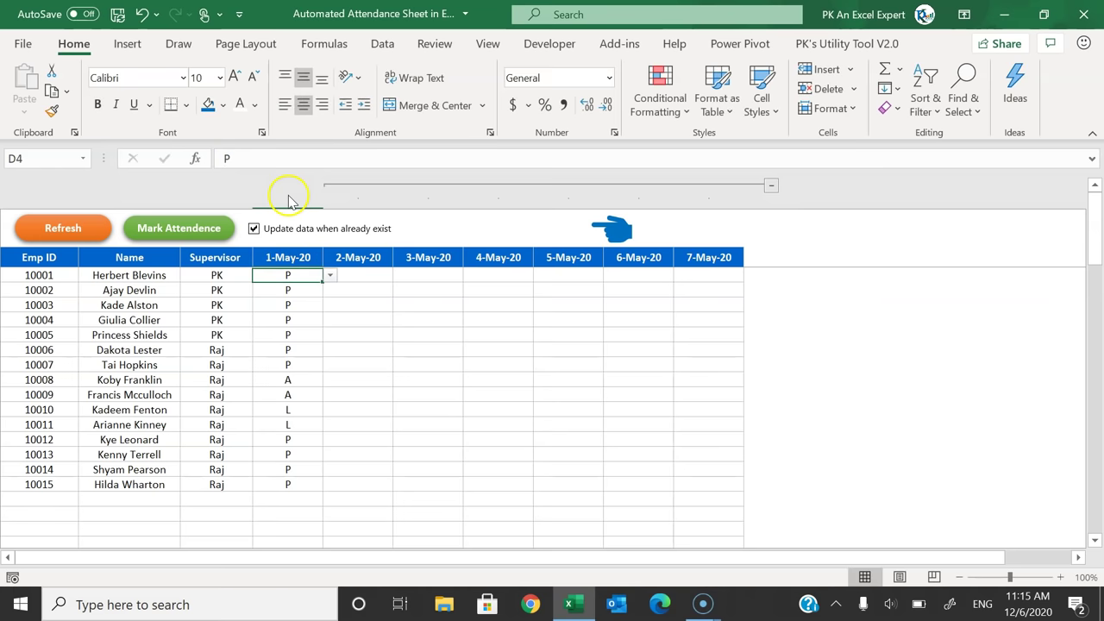
{"action": "left_click", "coordinate": [287, 290]}
{"action": "left_click", "coordinate": [302, 261]}
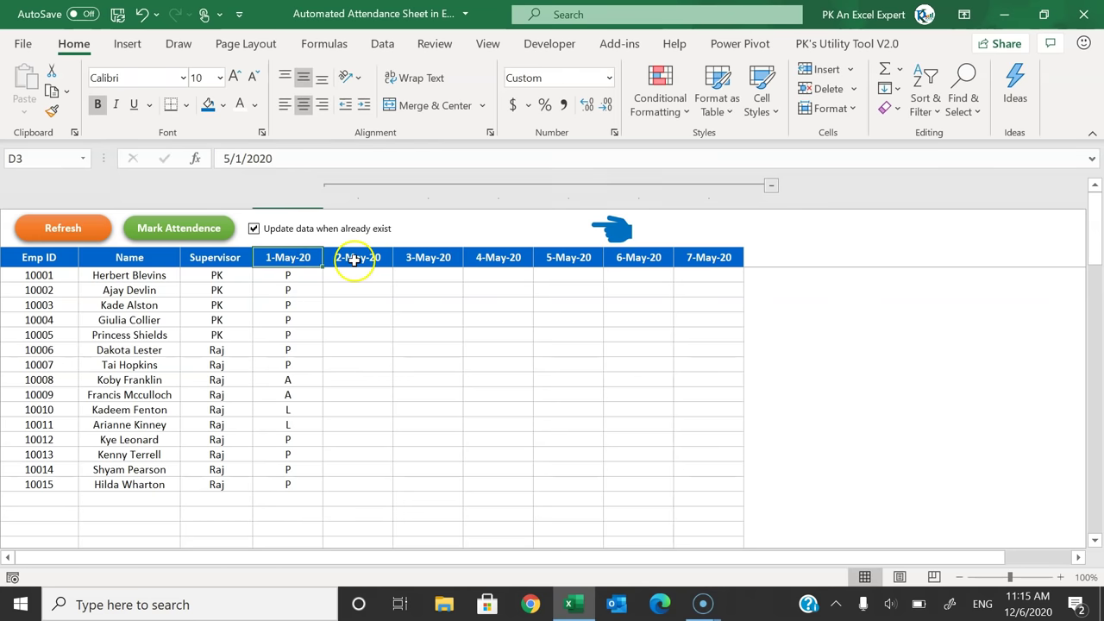
{"action": "key", "text": "ctrl+z"}
Step: Review the seven date headers and the attendance entries marked for 1-Apr-20
{"action": "left_click_drag", "start_coordinate": [288, 256], "coordinate": [732, 255]}
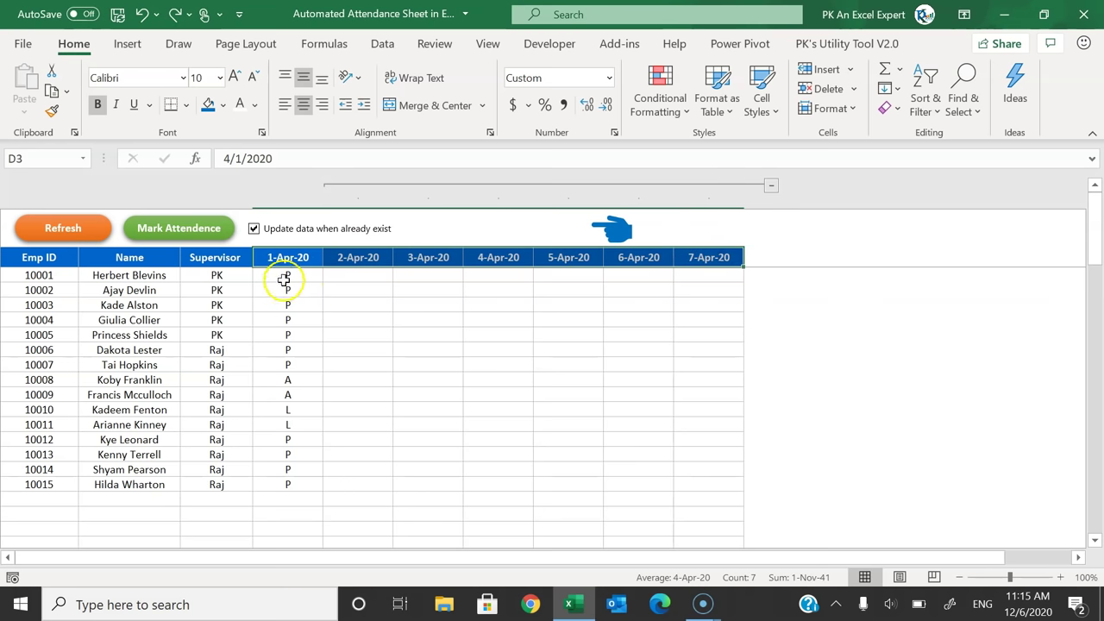
{"action": "left_click_drag", "start_coordinate": [288, 278], "coordinate": [291, 471]}
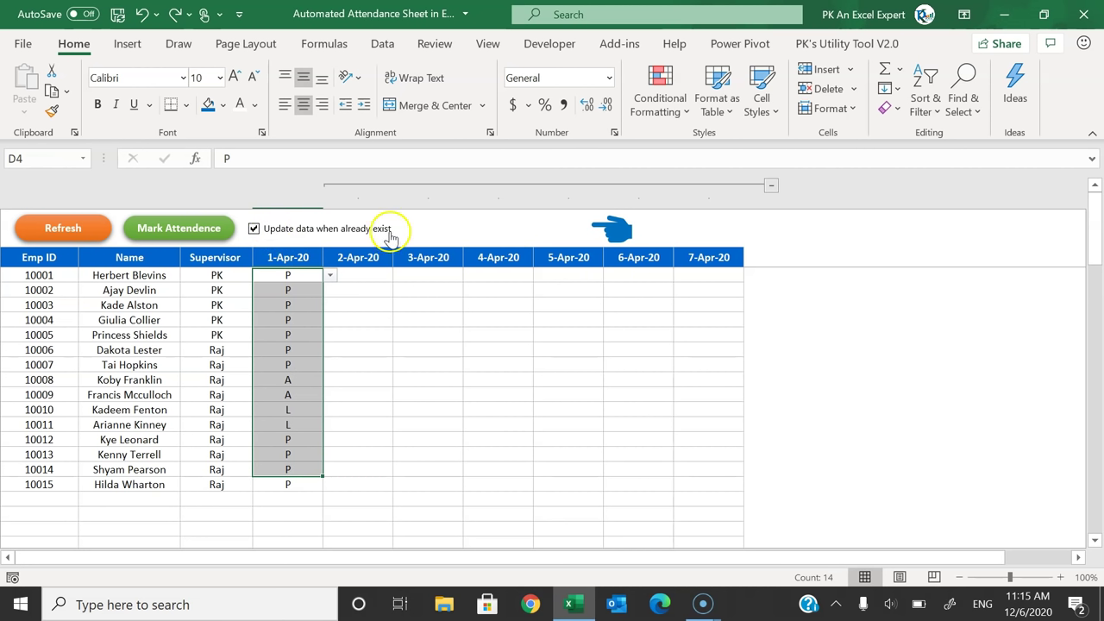
{"action": "left_click", "coordinate": [98, 276]}
{"action": "left_click_drag", "start_coordinate": [289, 274], "coordinate": [291, 488]}
{"action": "left_click", "coordinate": [297, 259]}
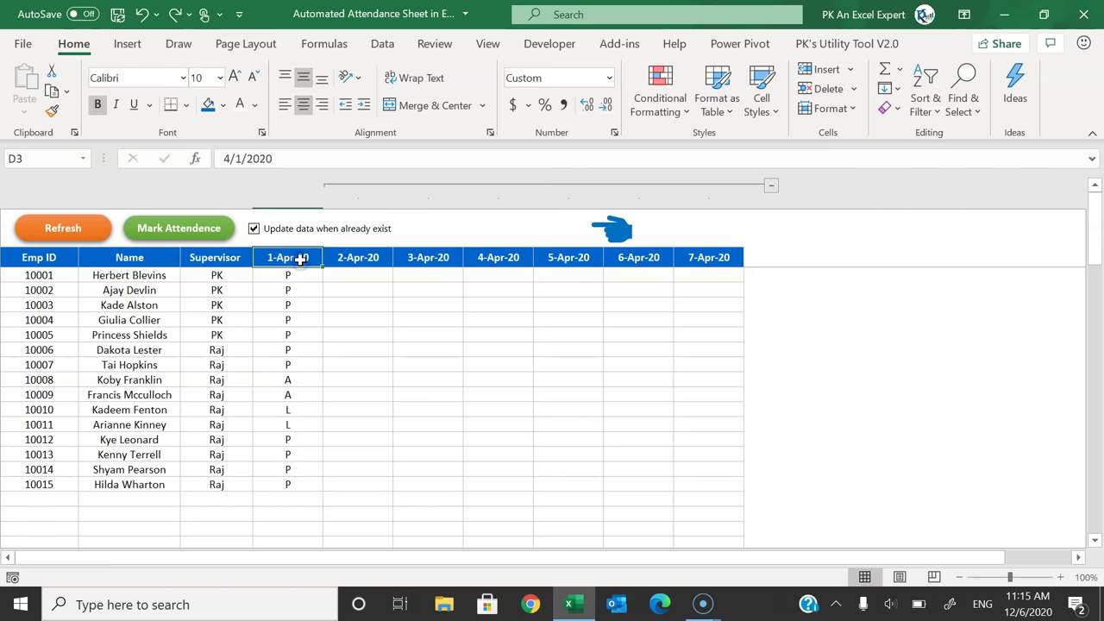
{"action": "left_click_drag", "start_coordinate": [295, 274], "coordinate": [296, 475]}
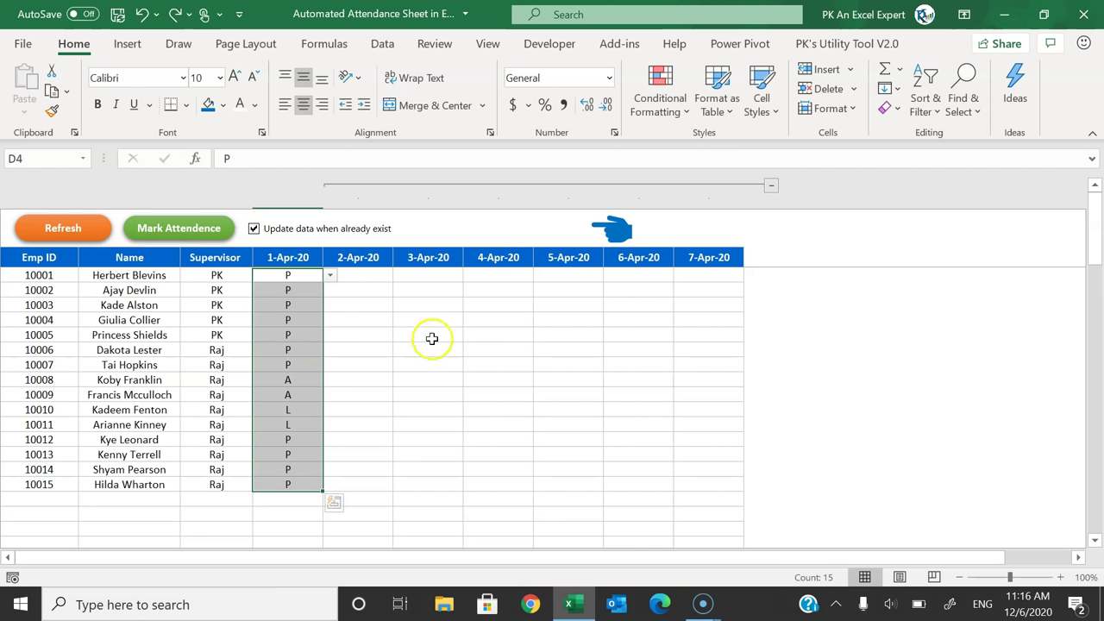
Step: Check the first employee's 1-Apr-20 entry and the attendance status options available in D4
{"action": "left_click", "coordinate": [48, 275]}
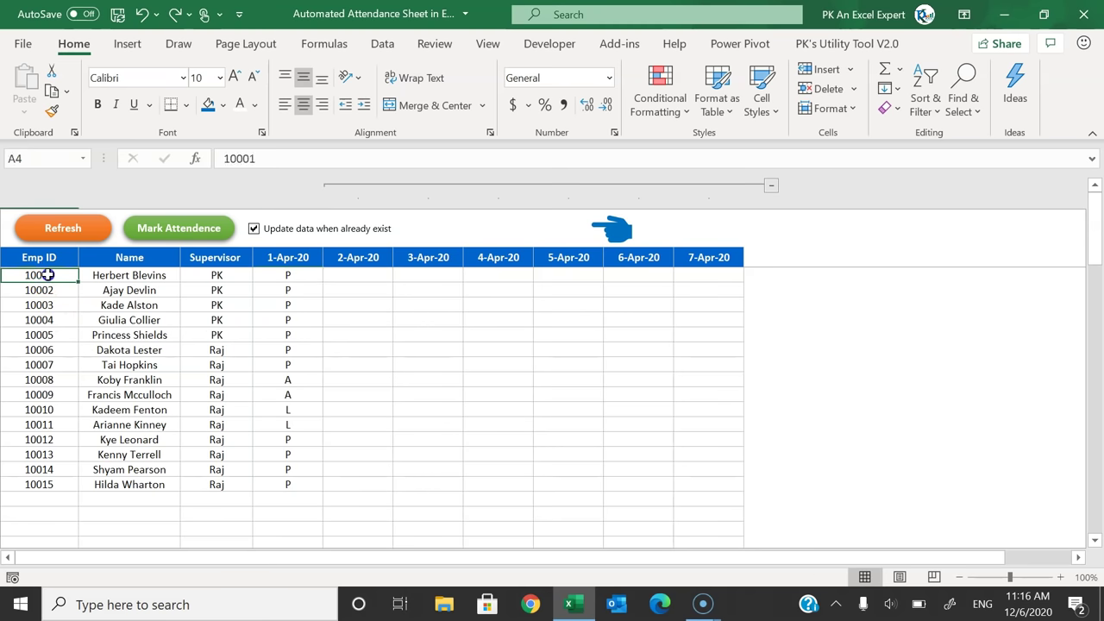
{"action": "left_click", "coordinate": [289, 275]}
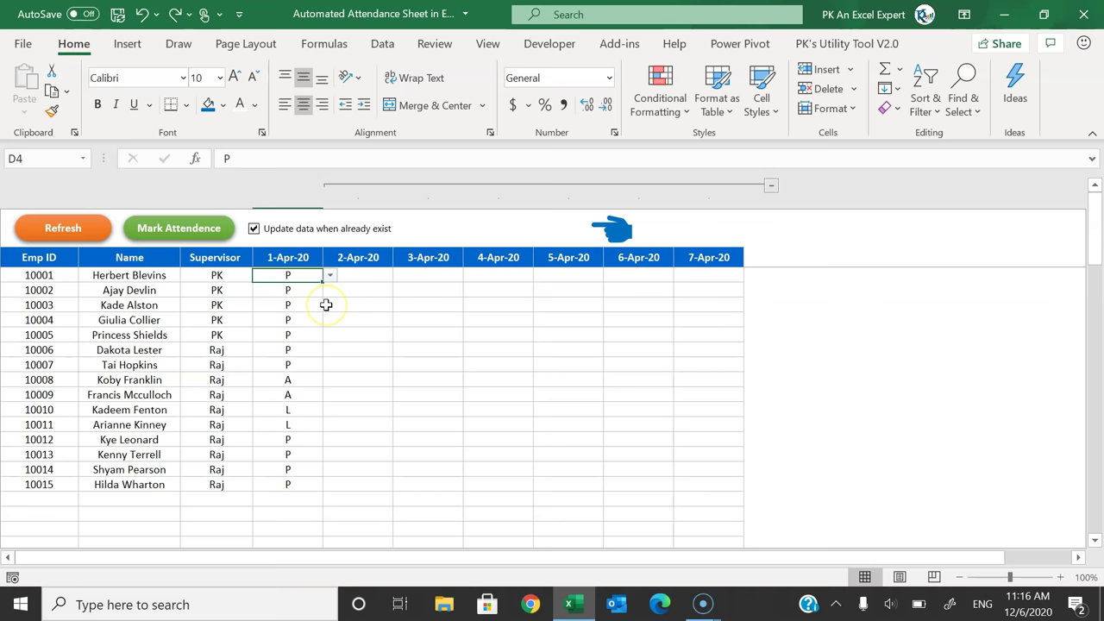
{"action": "left_click", "coordinate": [330, 275]}
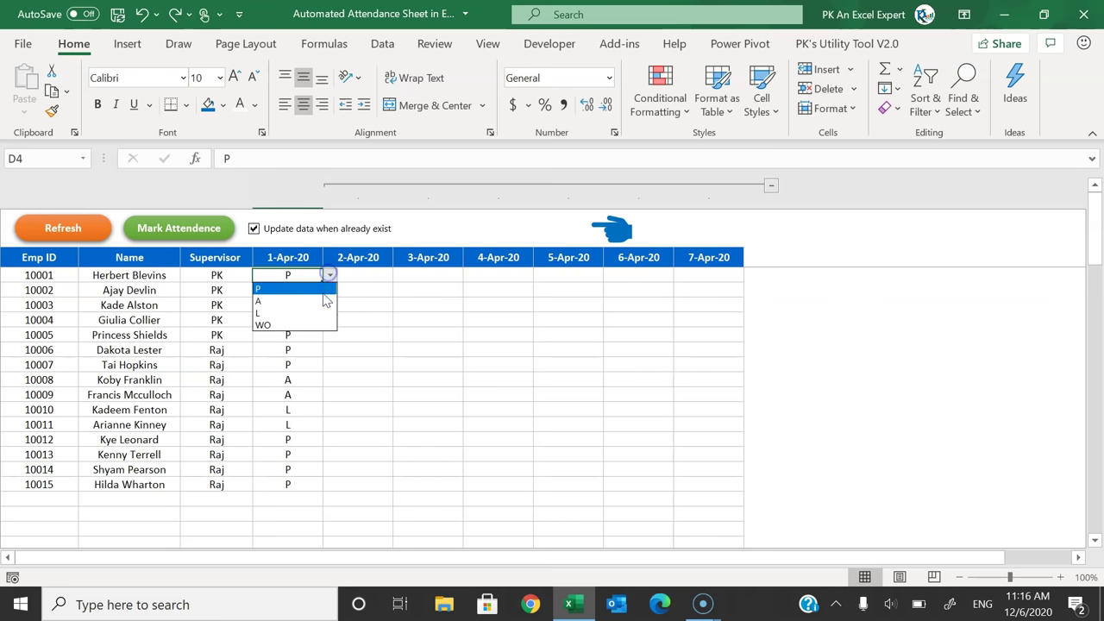
{"action": "left_click", "coordinate": [298, 269]}
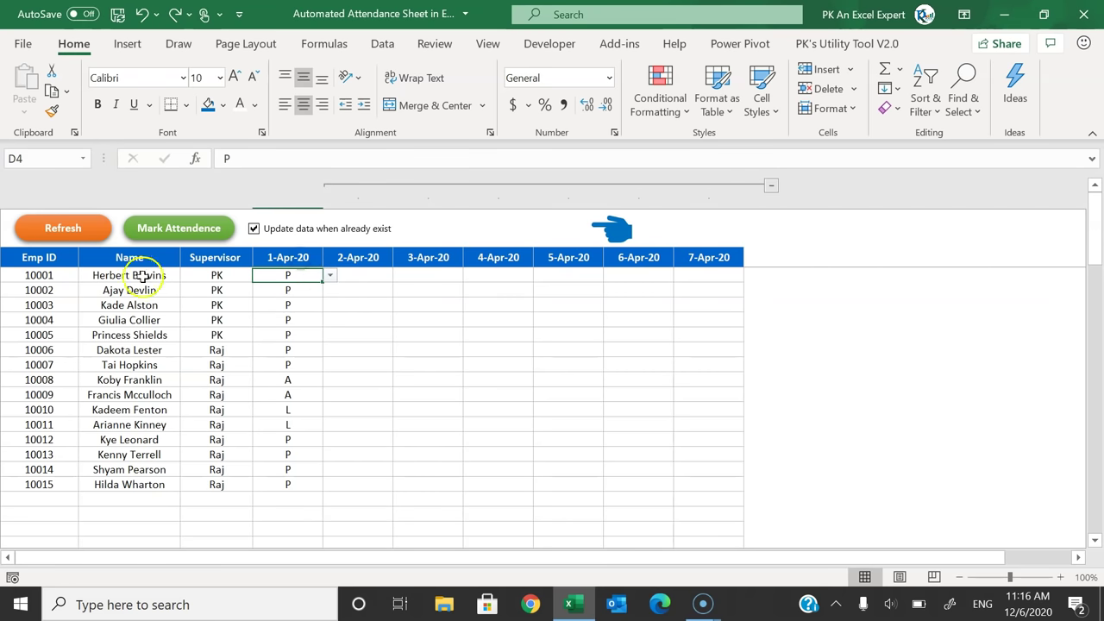
{"action": "left_click_drag", "start_coordinate": [39, 275], "coordinate": [267, 275]}
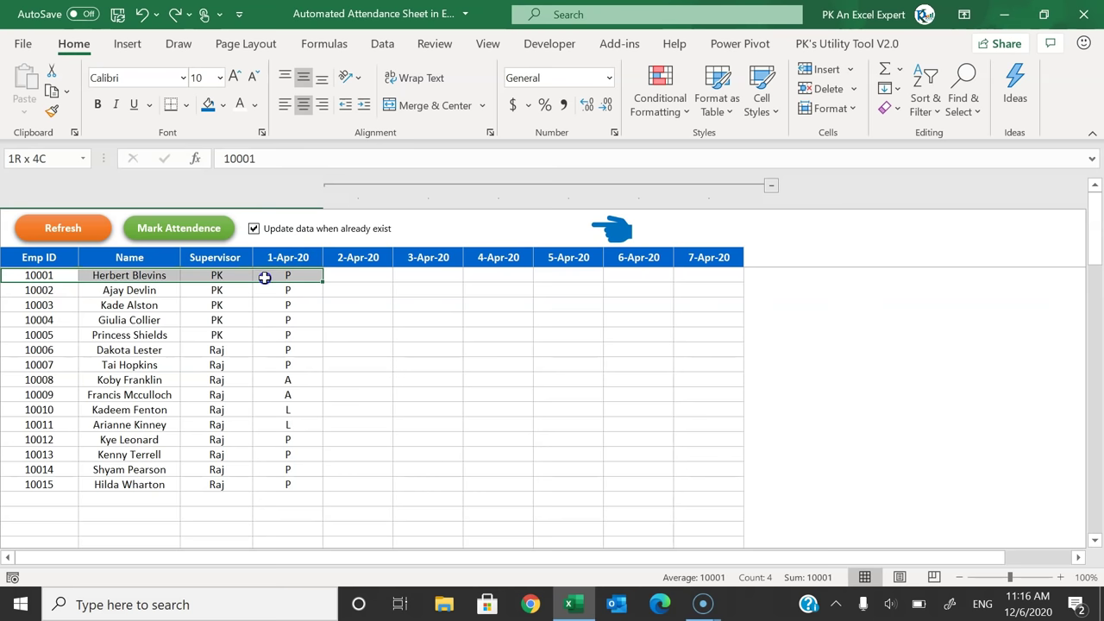
Step: Examine the first employee's row against the 1-Apr-20 header with updating of existing data turned off
{"action": "left_click", "coordinate": [308, 261]}
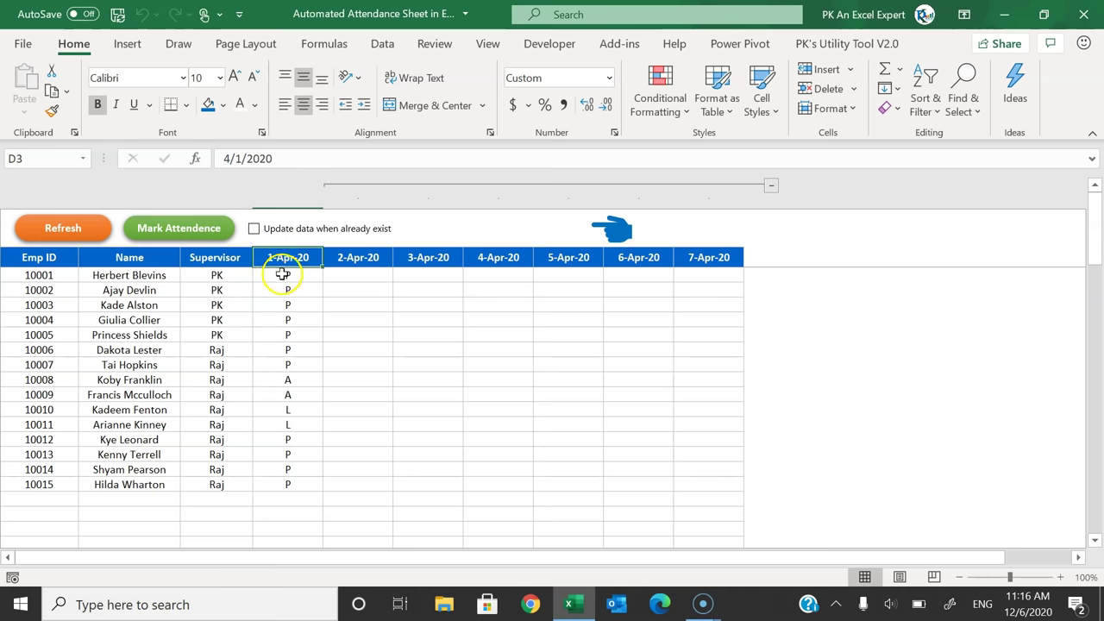
{"action": "left_click_drag", "start_coordinate": [288, 275], "coordinate": [19, 280]}
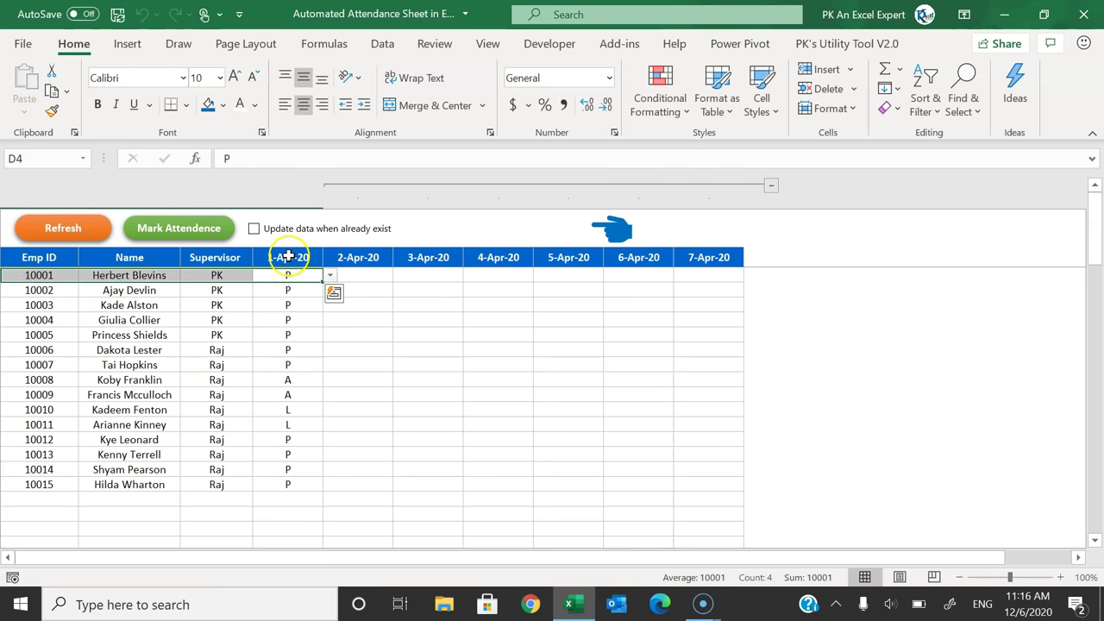
{"action": "left_click_drag", "start_coordinate": [288, 259], "coordinate": [289, 407]}
{"action": "left_click_drag", "start_coordinate": [302, 274], "coordinate": [23, 280]}
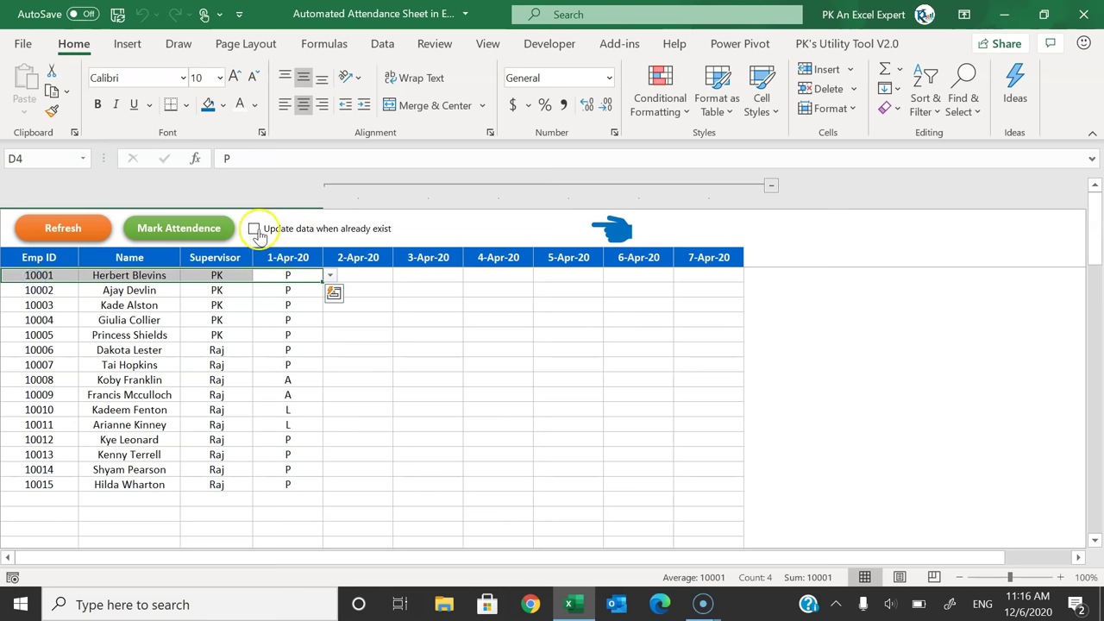
Step: Enable updating data when already exist and submit the marked attendance for 1-Apr-20
{"action": "left_click", "coordinate": [257, 229]}
{"action": "left_click", "coordinate": [288, 257]}
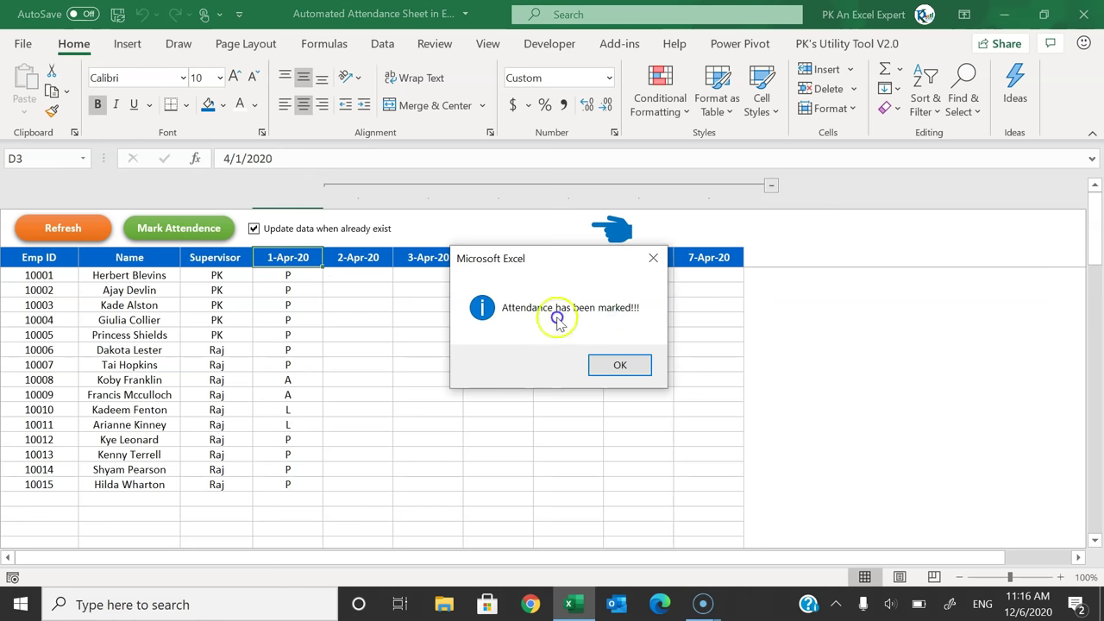
{"action": "left_click", "coordinate": [628, 365]}
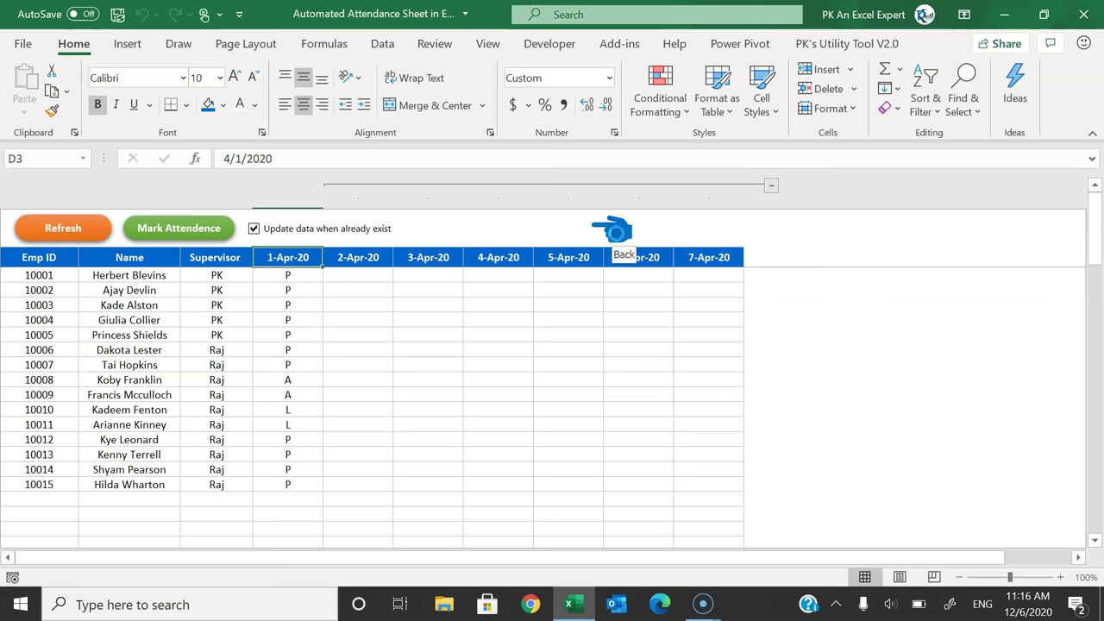
Step: Open the Attendance Sheet and review the Apr-2020 entries for day 01, including the absent and leave cells
{"action": "left_click", "coordinate": [616, 231]}
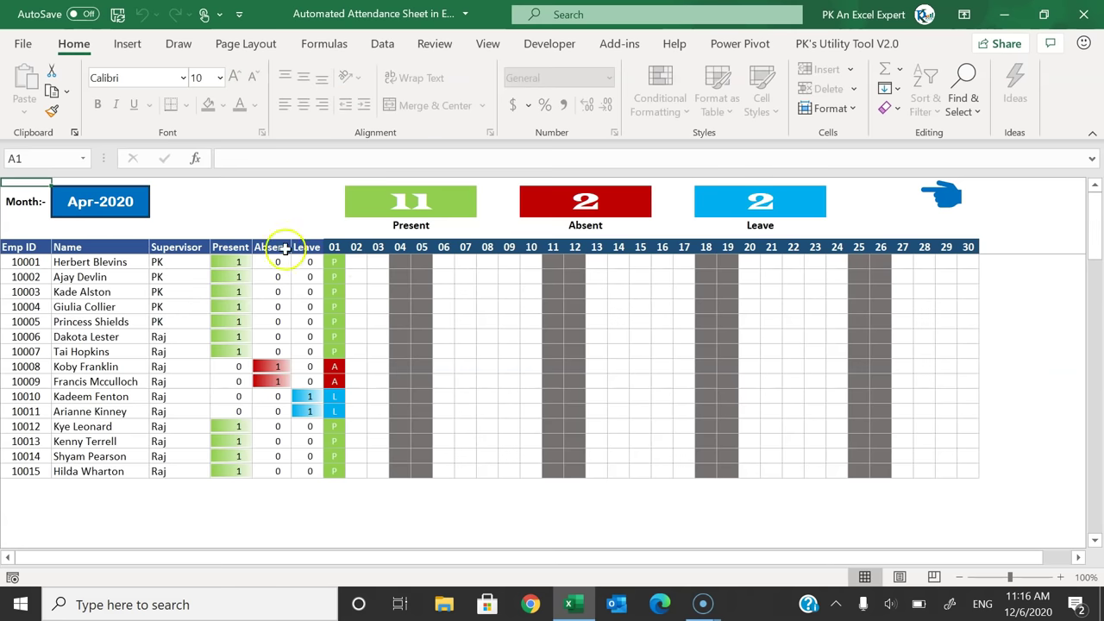
{"action": "left_click", "coordinate": [104, 207]}
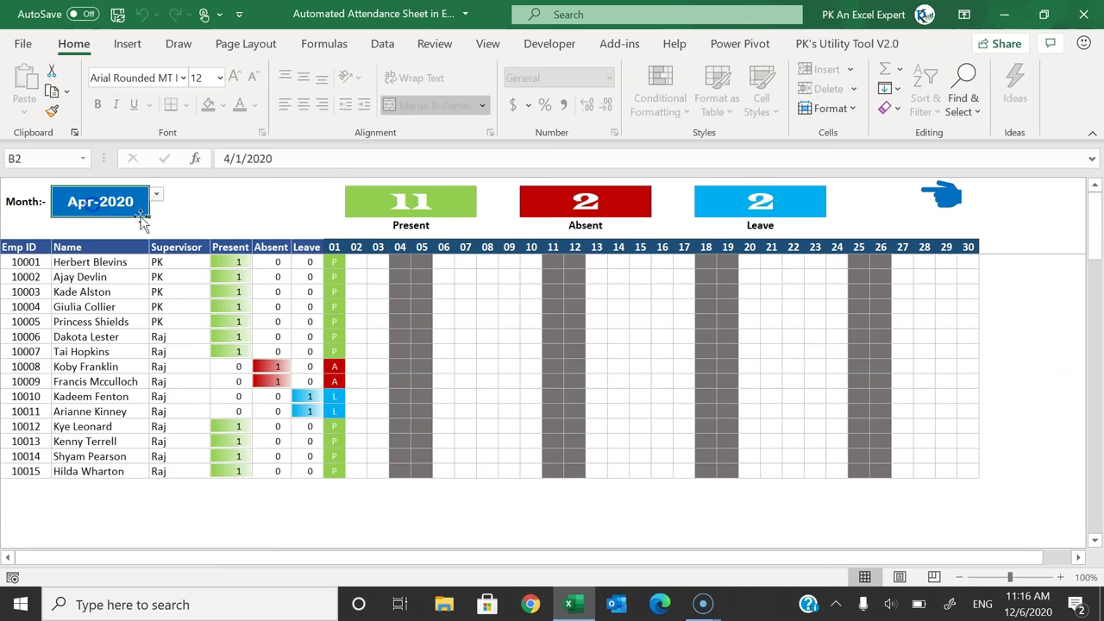
{"action": "left_click", "coordinate": [334, 248]}
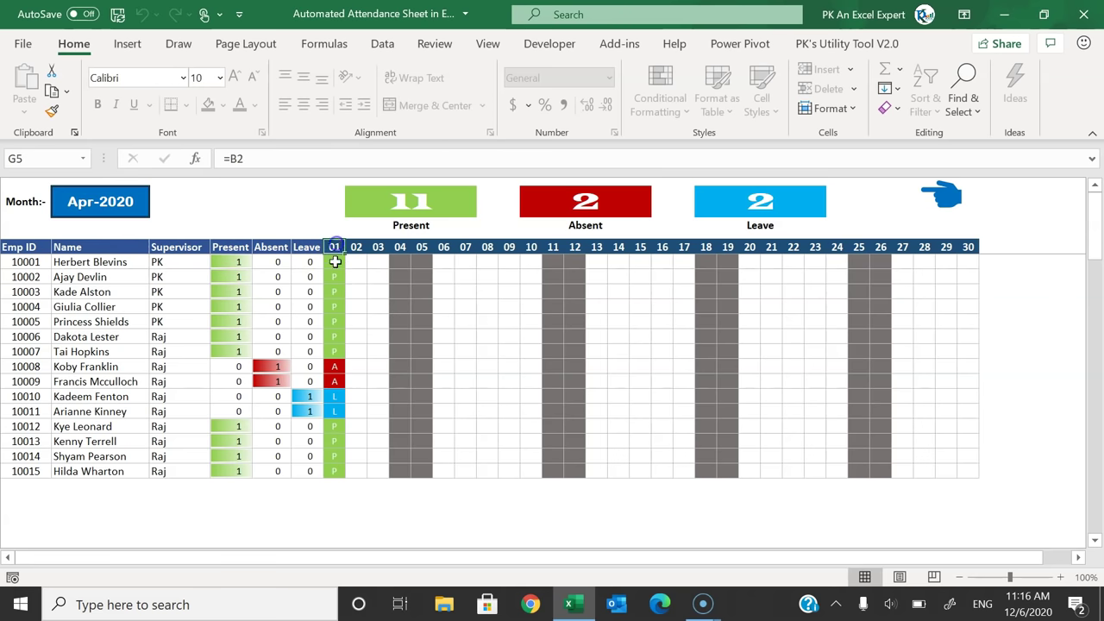
{"action": "left_click_drag", "start_coordinate": [334, 262], "coordinate": [332, 471]}
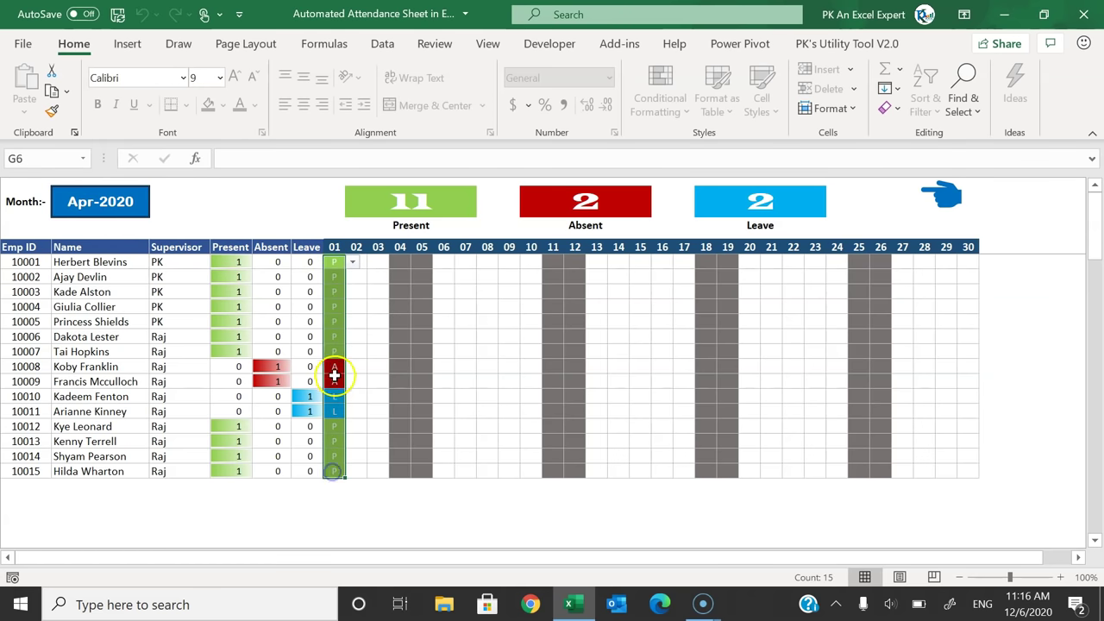
{"action": "left_click_drag", "start_coordinate": [335, 374], "coordinate": [337, 404]}
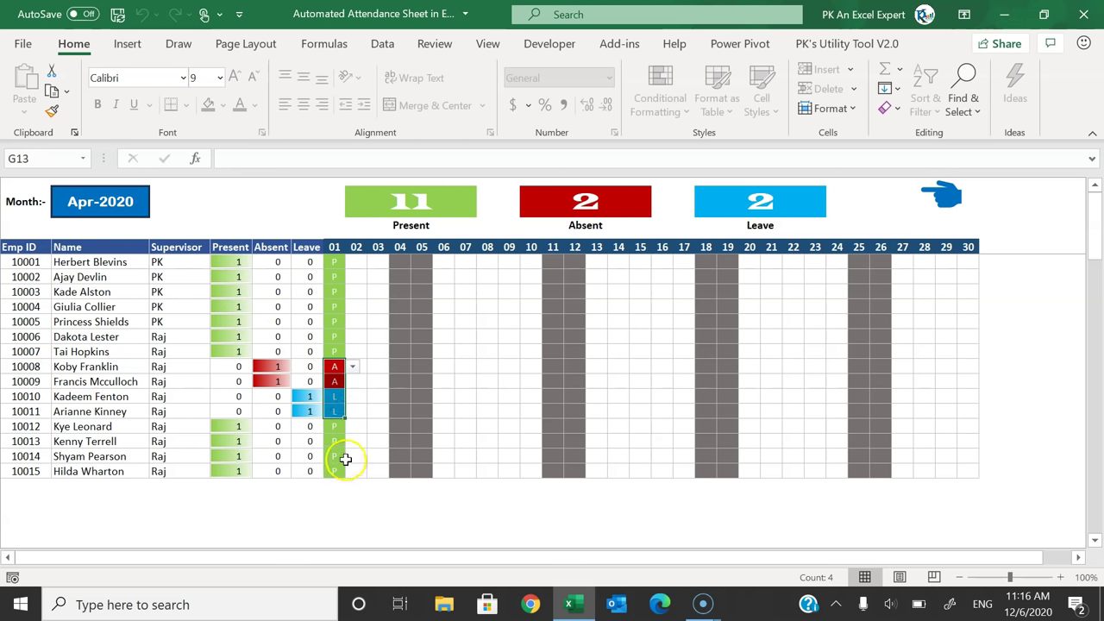
{"action": "left_click", "coordinate": [335, 248]}
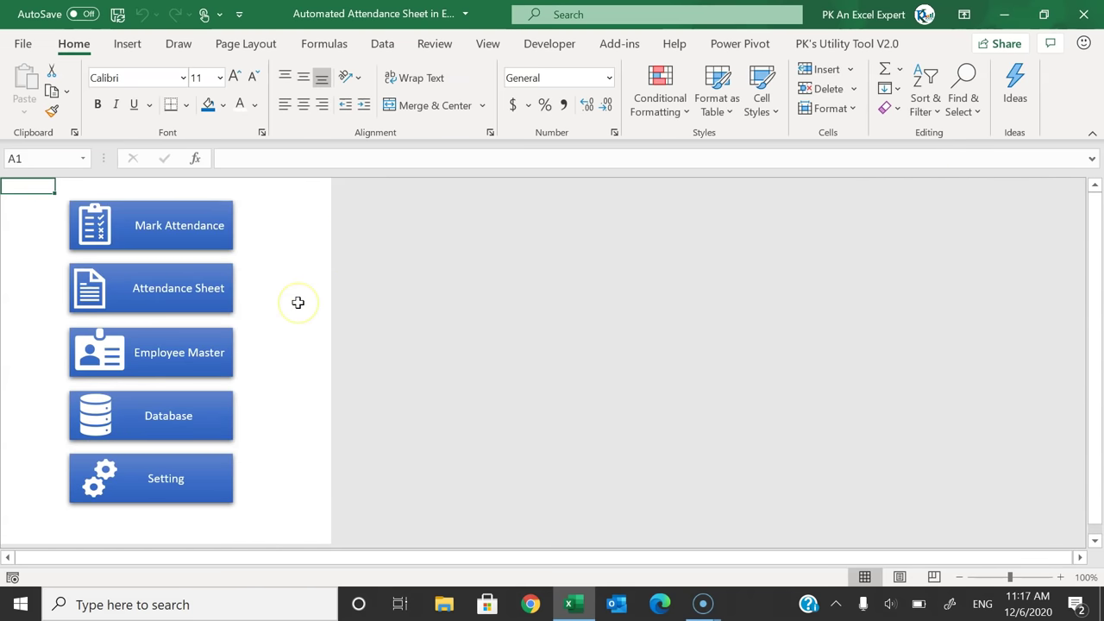
Step: Open the Employee Master, review its Emp ID, Name and Supervisor fields, and return to the home sheet
{"action": "left_click", "coordinate": [185, 352]}
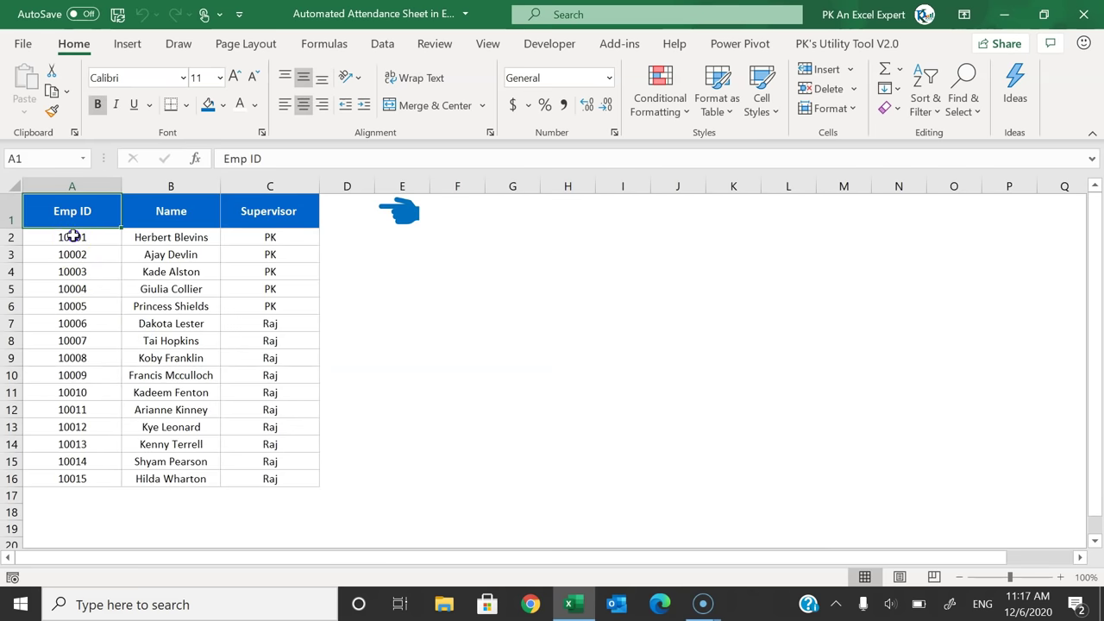
{"action": "left_click_drag", "start_coordinate": [74, 236], "coordinate": [282, 238]}
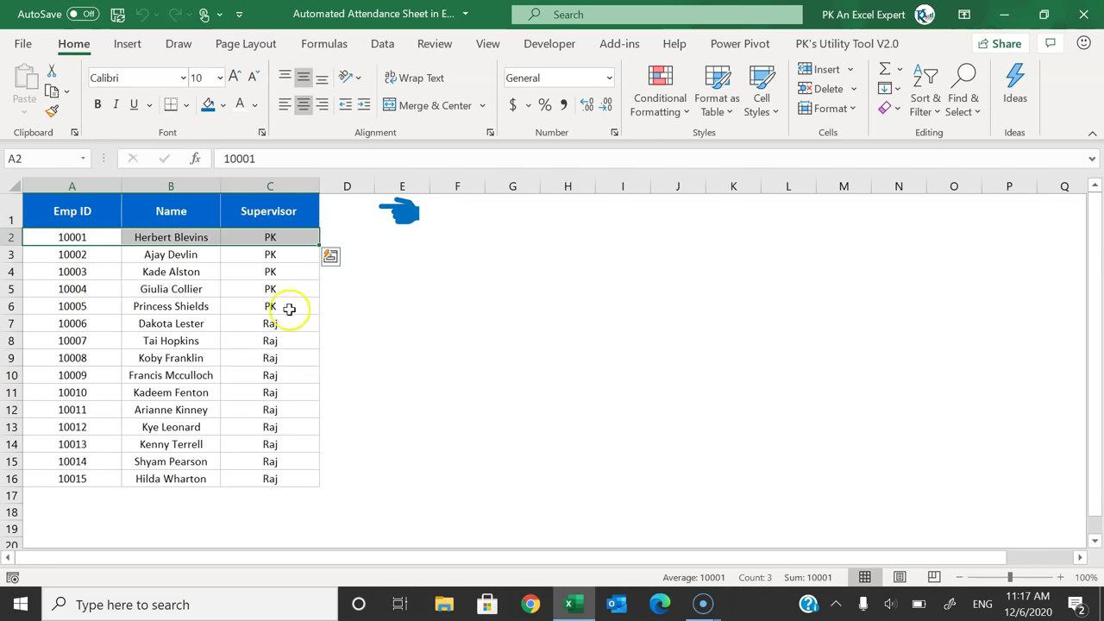
{"action": "left_click", "coordinate": [80, 237]}
{"action": "left_click", "coordinate": [149, 239]}
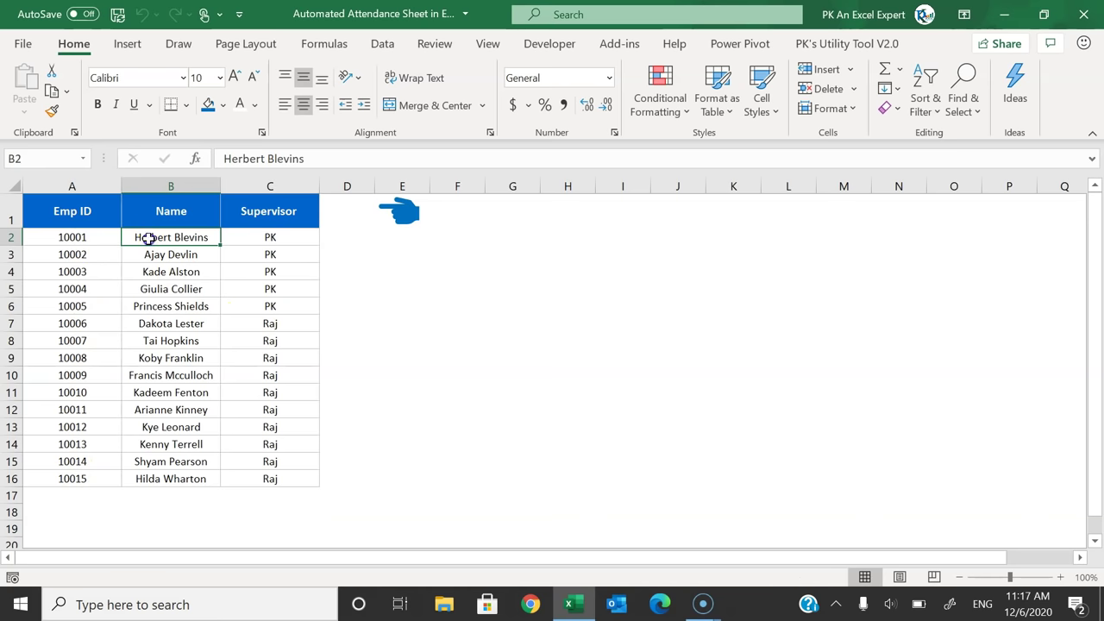
{"action": "left_click", "coordinate": [287, 236]}
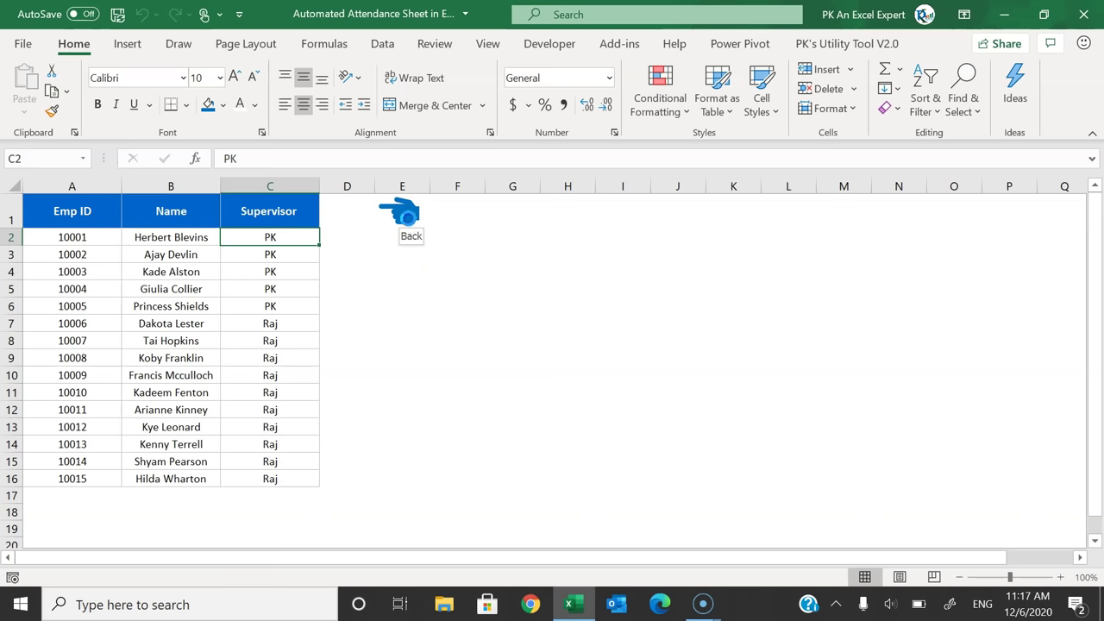
{"action": "left_click", "coordinate": [404, 213]}
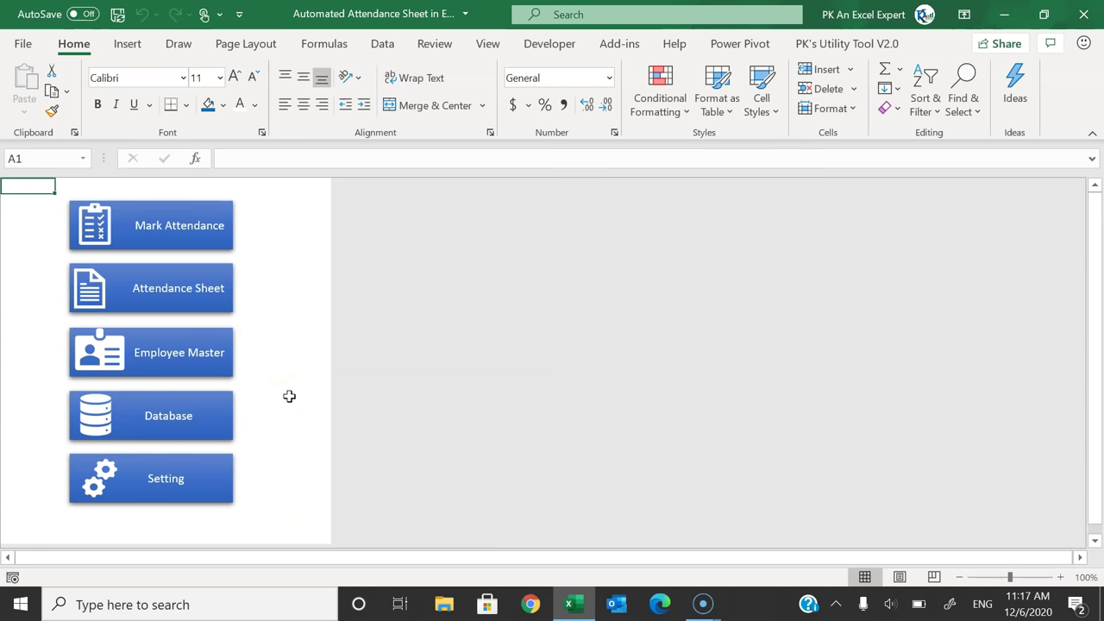
Step: Open the Database and review its records across the Unique ID, Emp ID, Name, Supervisor, Date and Attendance columns
{"action": "left_click", "coordinate": [207, 422]}
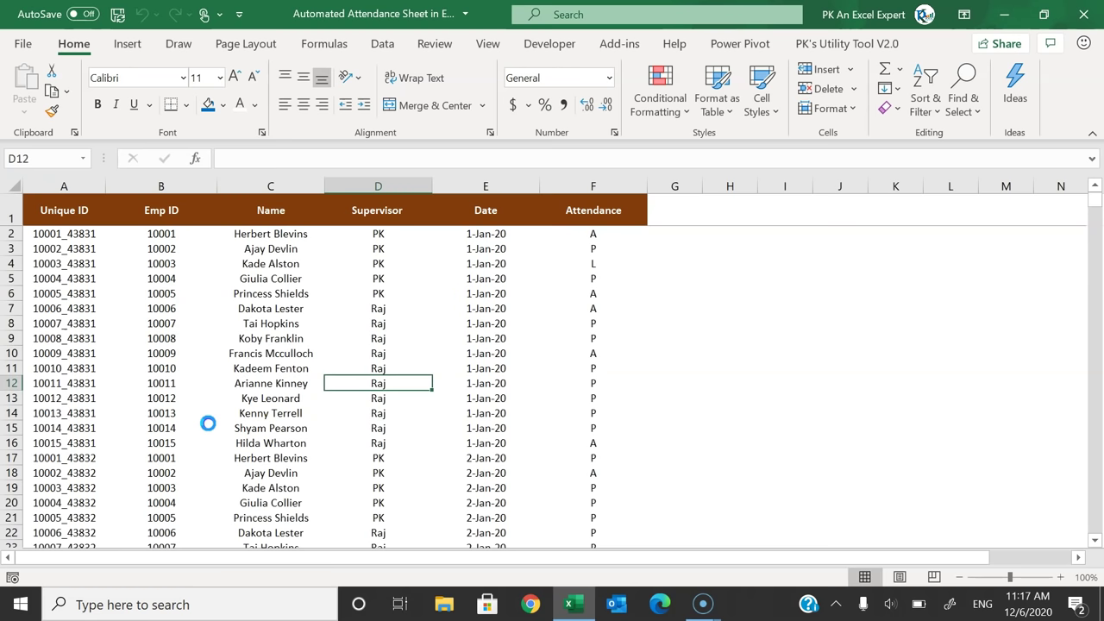
{"action": "left_click_drag", "start_coordinate": [173, 212], "coordinate": [609, 203]}
{"action": "left_click_drag", "start_coordinate": [73, 233], "coordinate": [60, 369]}
{"action": "left_click", "coordinate": [164, 238]}
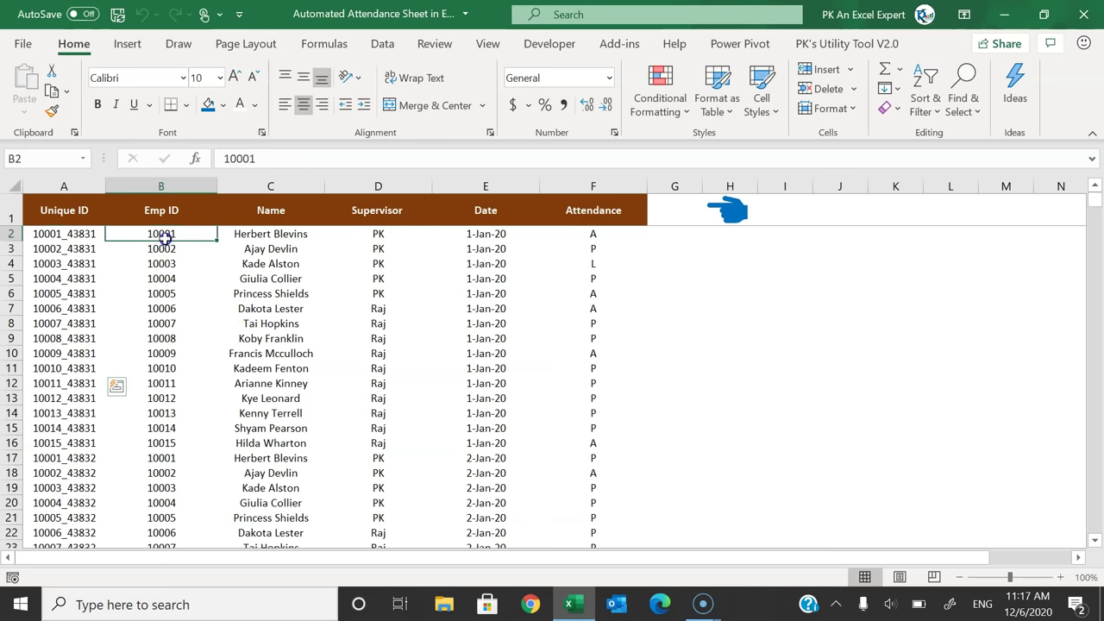
{"action": "left_click", "coordinate": [276, 234]}
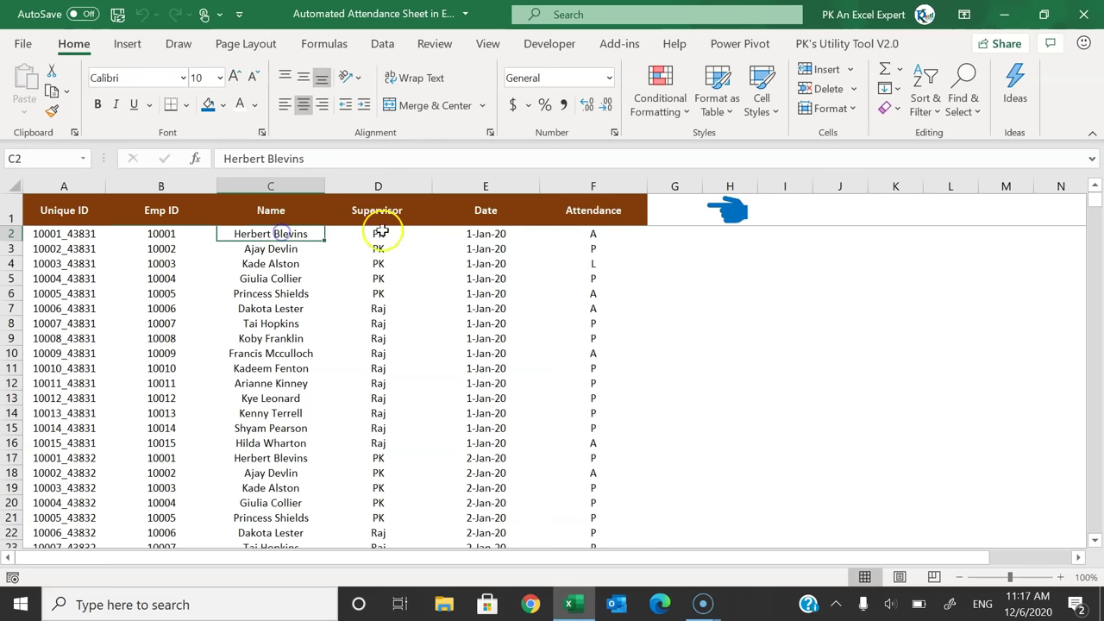
{"action": "left_click", "coordinate": [382, 232]}
{"action": "left_click", "coordinate": [504, 232]}
{"action": "left_click", "coordinate": [609, 234]}
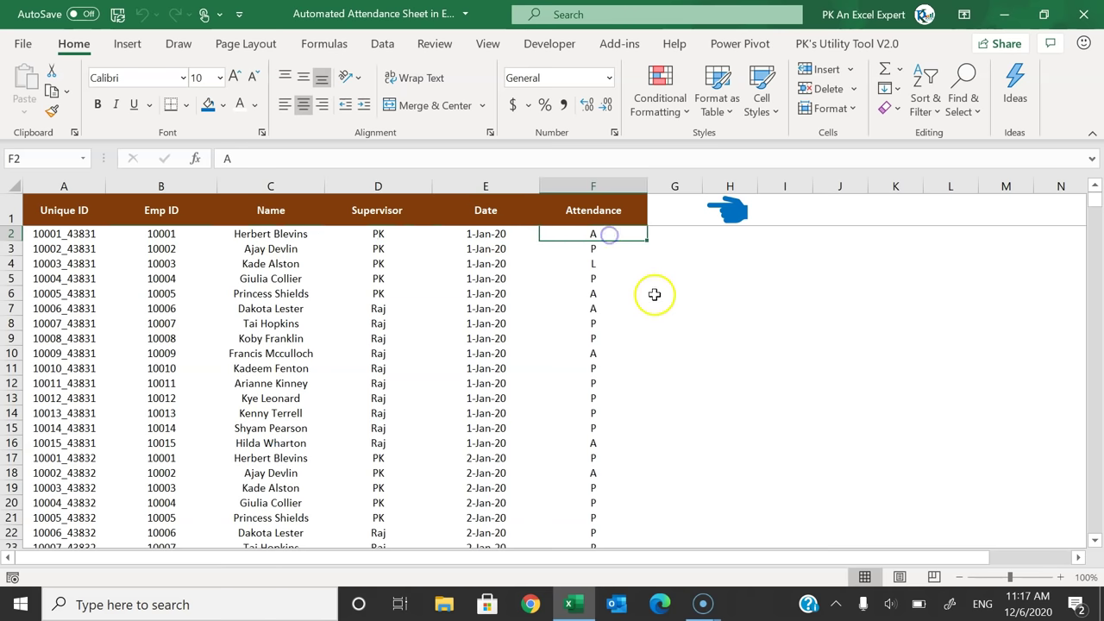
{"action": "scroll", "coordinate": [580, 308], "scroll_direction": "down", "scroll_amount": 4}
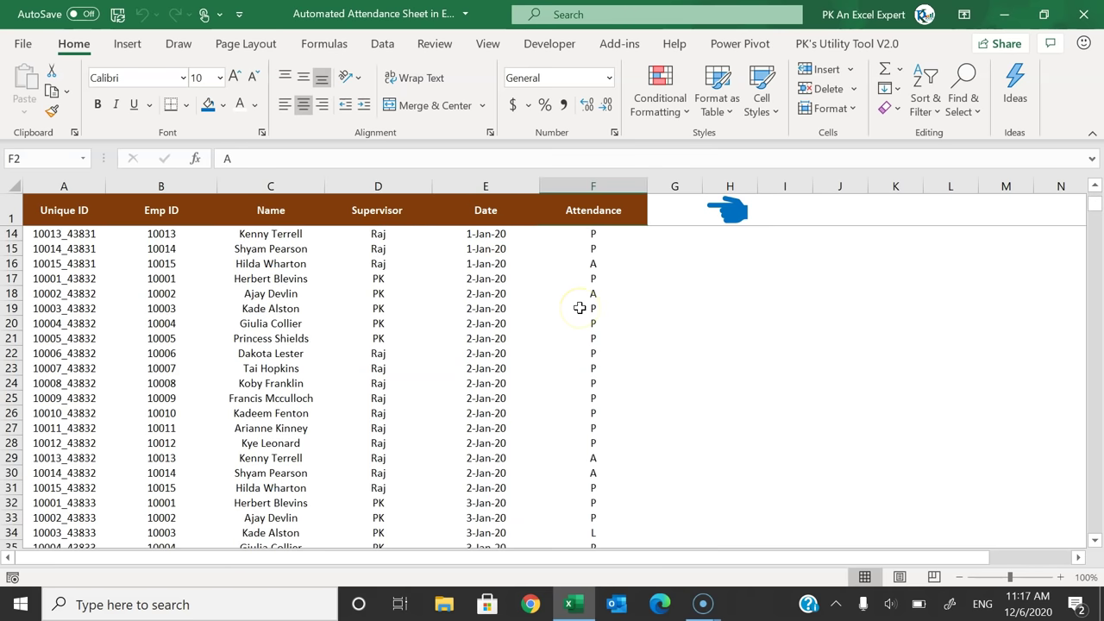
Step: Examine the 1-Apr-20 records at the end of the Database and return to the home sheet
{"action": "key", "text": "ctrl+Down"}
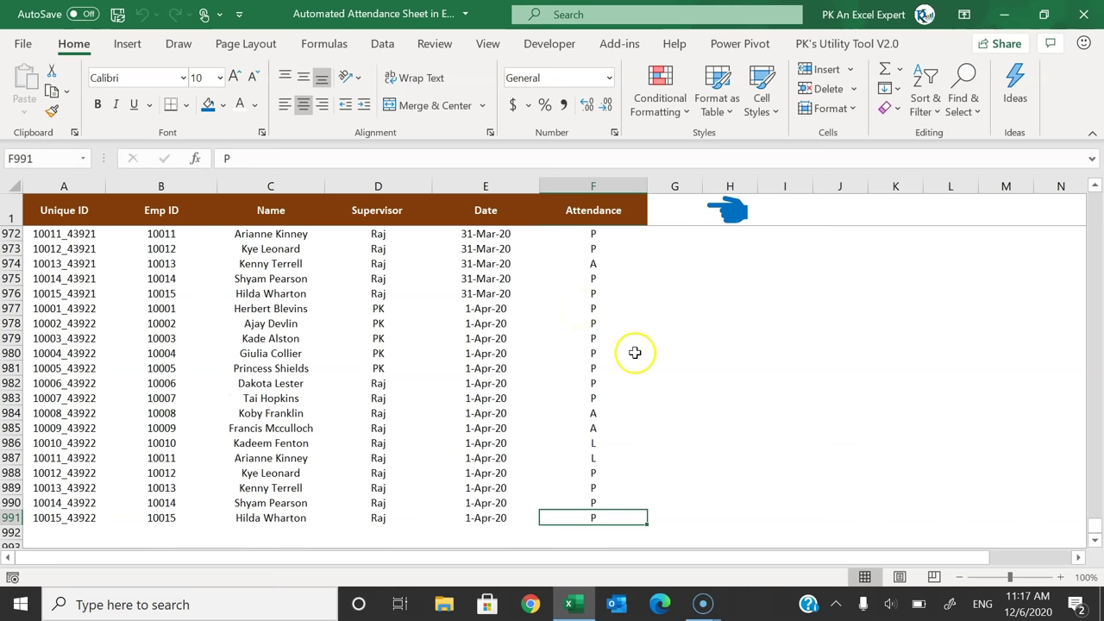
{"action": "scroll", "coordinate": [635, 354], "scroll_direction": "down", "scroll_amount": 2}
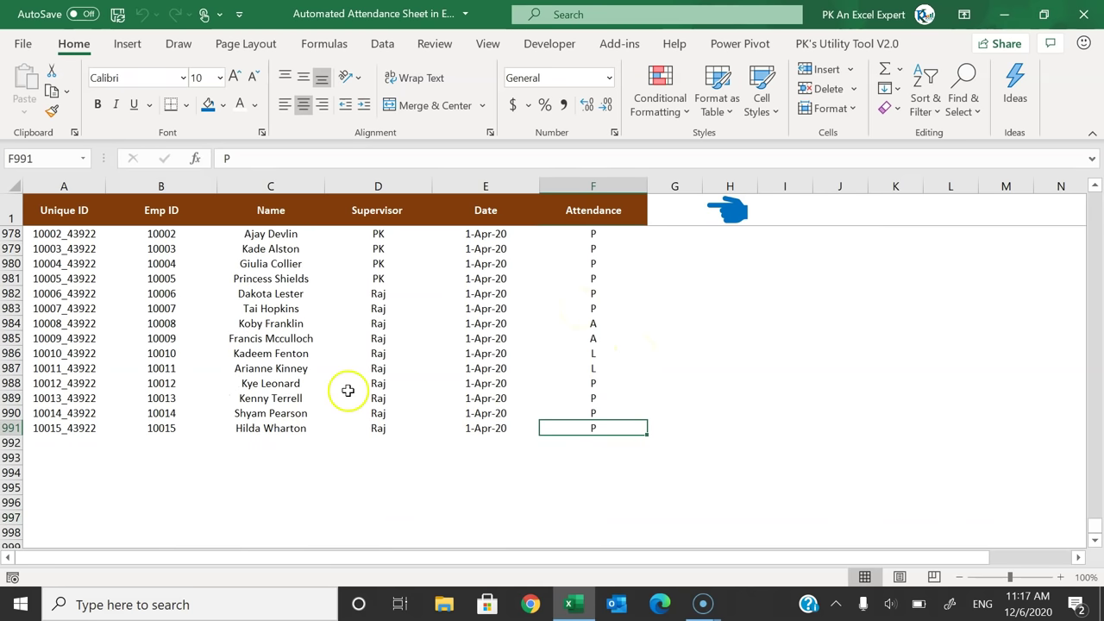
{"action": "left_click_drag", "start_coordinate": [596, 309], "coordinate": [592, 424]}
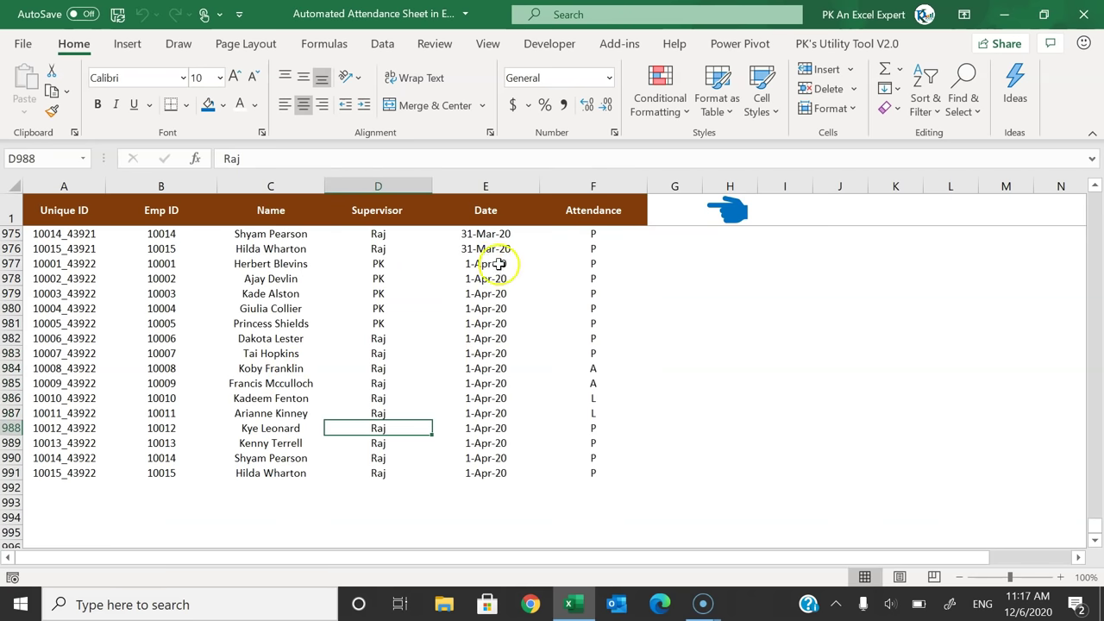
{"action": "left_click_drag", "start_coordinate": [499, 264], "coordinate": [487, 470]}
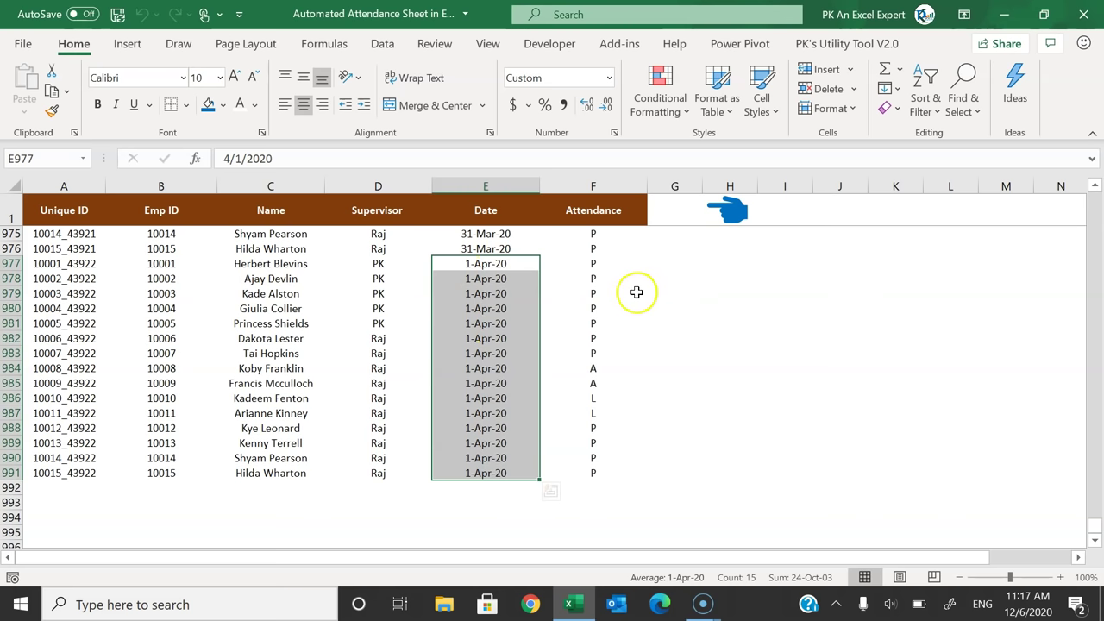
{"action": "left_click", "coordinate": [732, 212]}
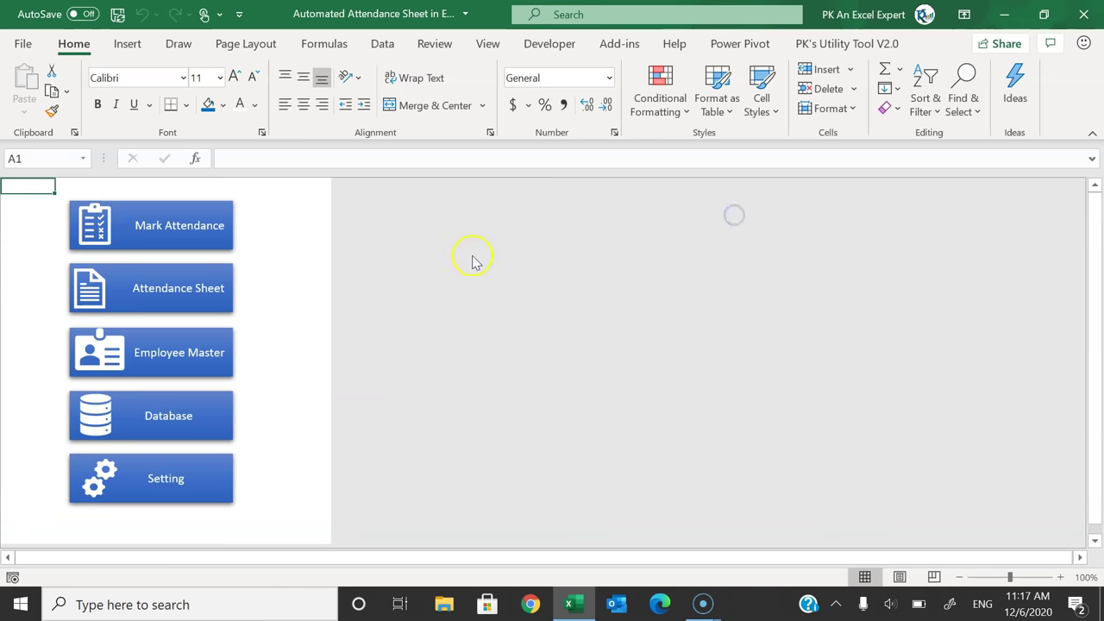
Step: Open the Setting sheet and review the attendance codes P, A, L and WO in the Attendance List
{"action": "left_click", "coordinate": [187, 478]}
{"action": "left_click", "coordinate": [96, 227]}
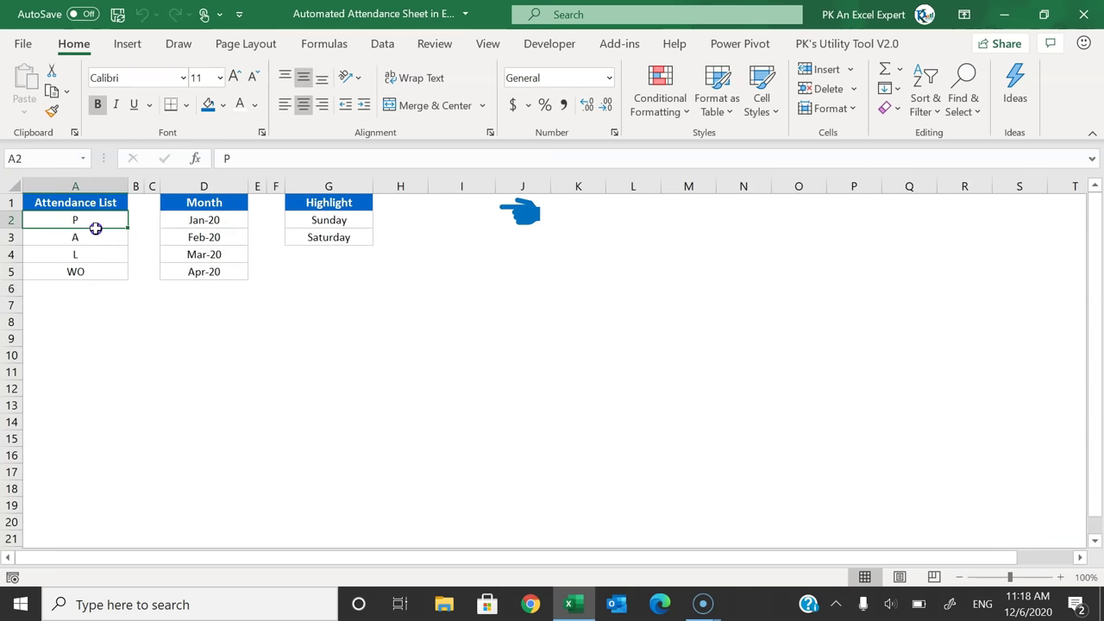
{"action": "left_click_drag", "start_coordinate": [95, 227], "coordinate": [90, 275]}
{"action": "left_click", "coordinate": [83, 205]}
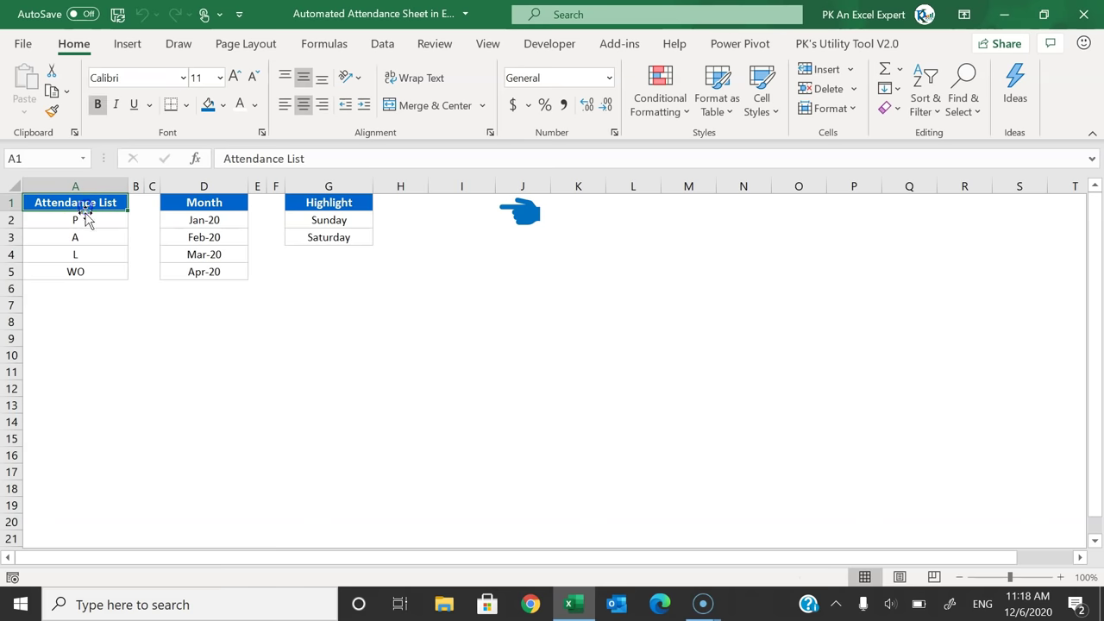
{"action": "left_click_drag", "start_coordinate": [84, 221], "coordinate": [89, 272]}
{"action": "left_click", "coordinate": [96, 223]}
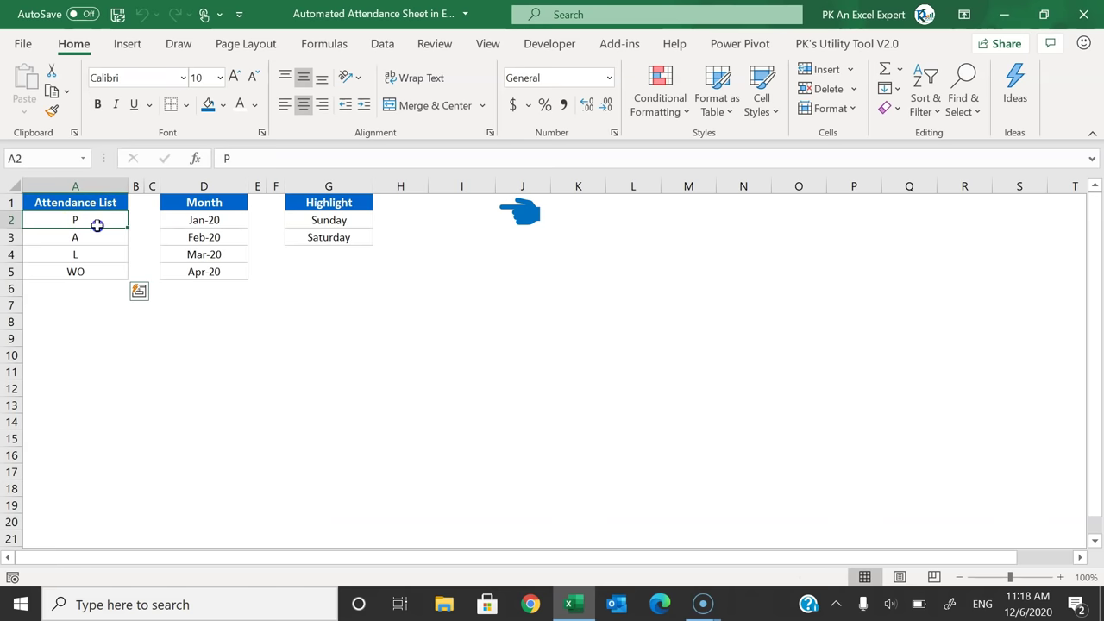
{"action": "left_click", "coordinate": [91, 237]}
{"action": "left_click", "coordinate": [91, 255]}
{"action": "left_click", "coordinate": [95, 272]}
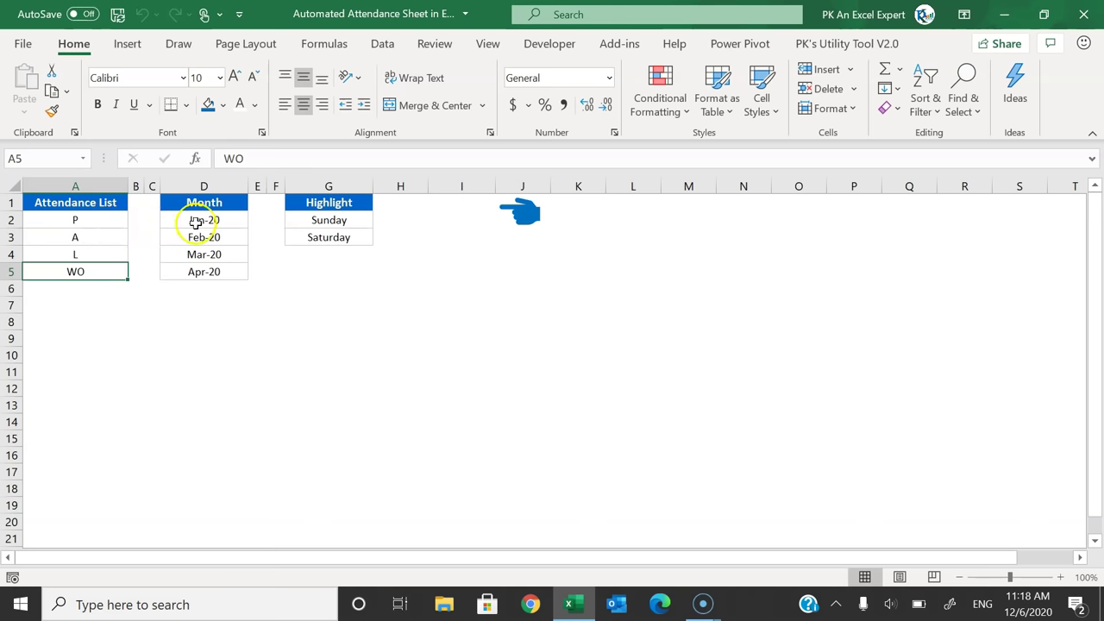
Step: Add May-20 to the Month list by copying the Apr-20 cell below itself and changing the date to 5/1/2020
{"action": "left_click_drag", "start_coordinate": [201, 220], "coordinate": [212, 271]}
{"action": "left_click", "coordinate": [214, 272]}
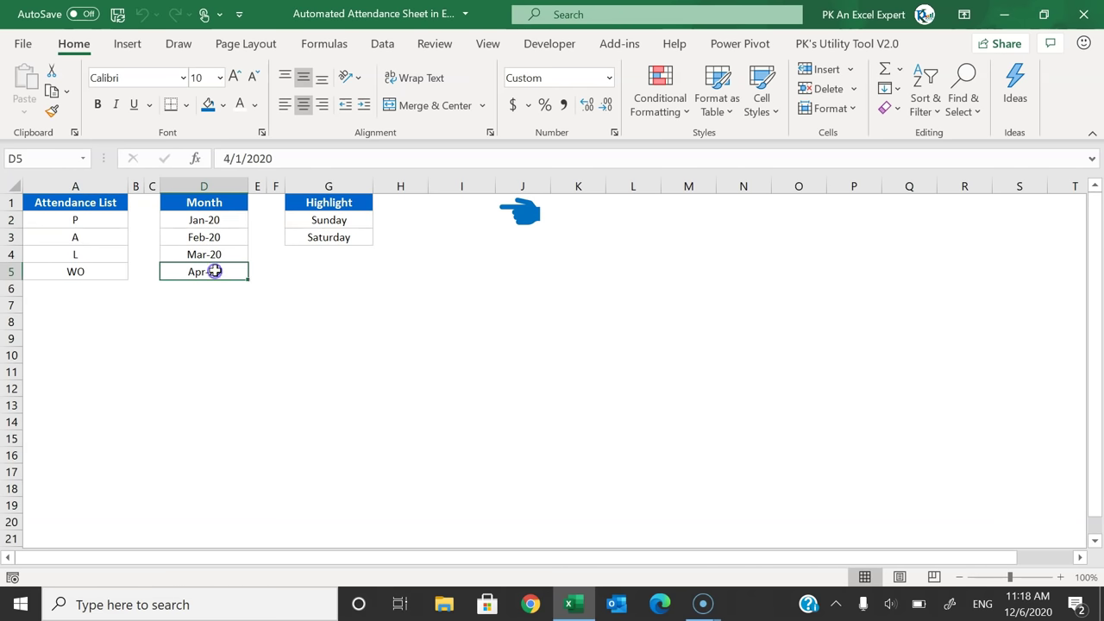
{"action": "left_click", "coordinate": [215, 288]}
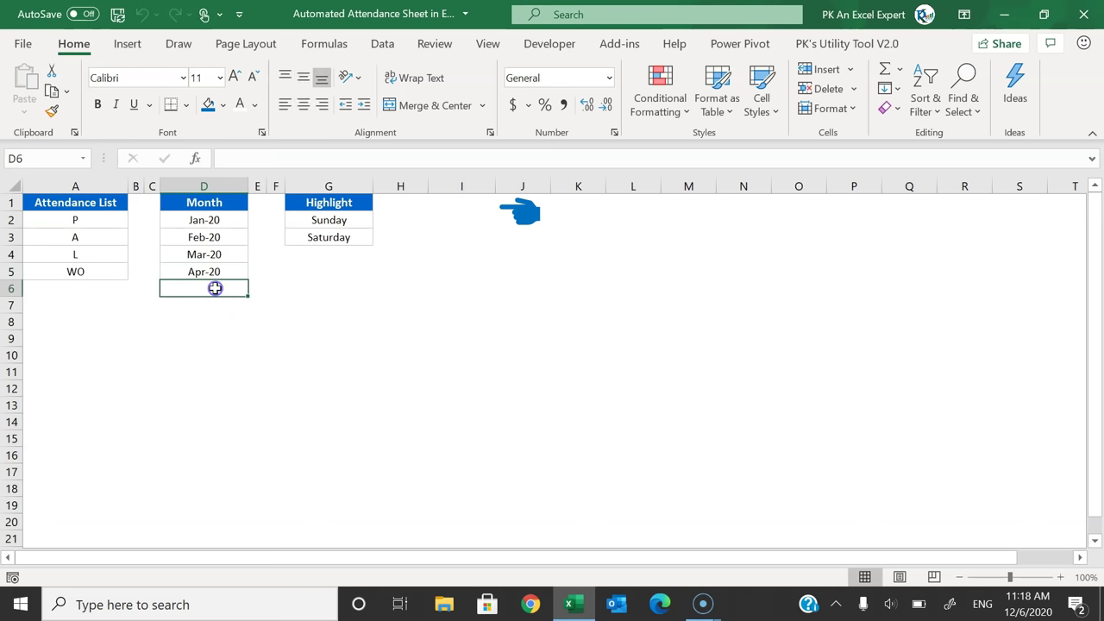
{"action": "left_click", "coordinate": [219, 270]}
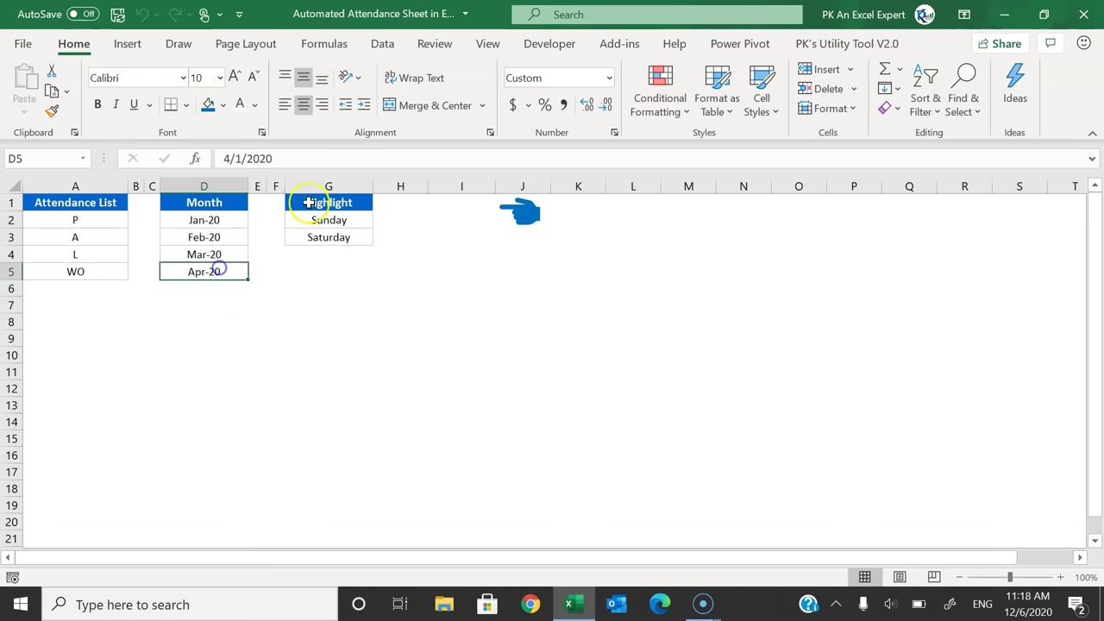
{"action": "key", "text": "ctrl+c"}
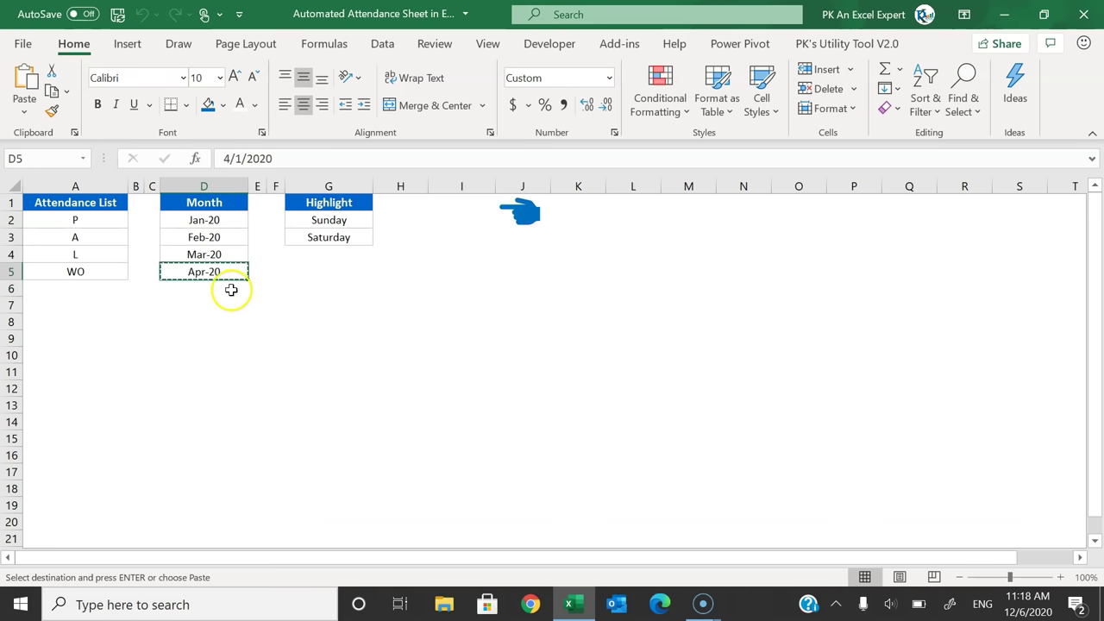
{"action": "left_click", "coordinate": [217, 289]}
{"action": "key", "text": "ctrl+v"}
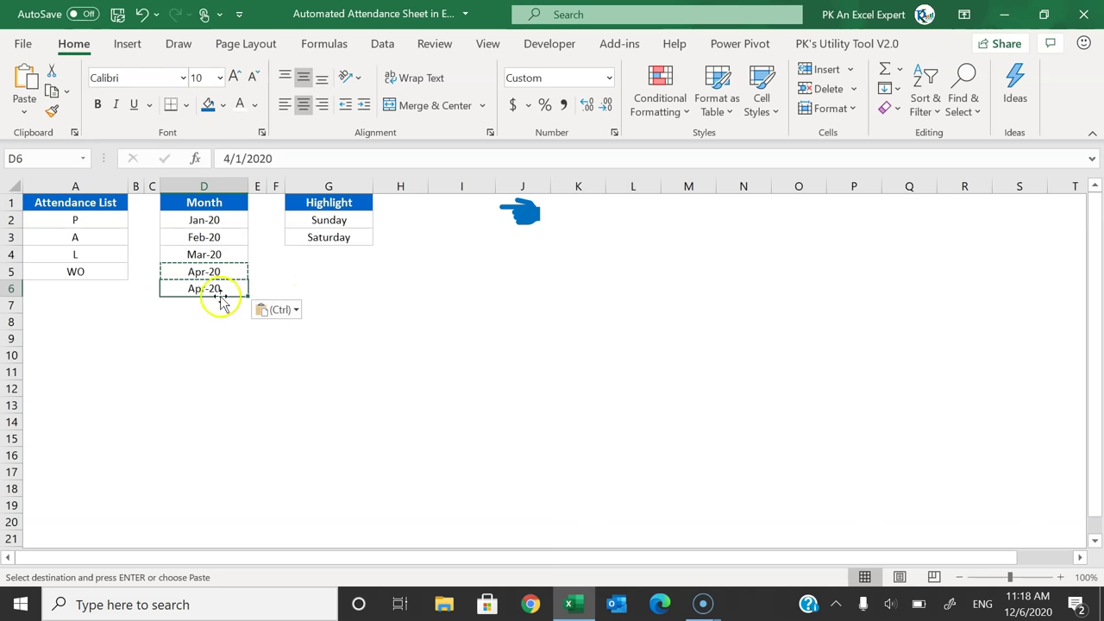
{"action": "left_click", "coordinate": [222, 158]}
{"action": "type", "text": "5"}
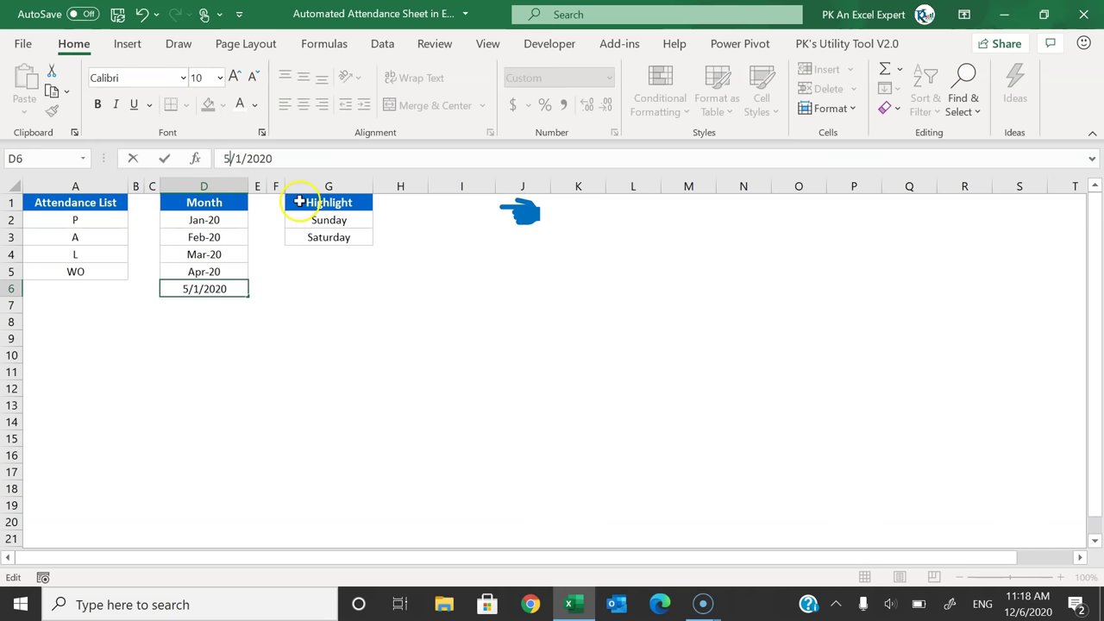
{"action": "key", "text": "Return"}
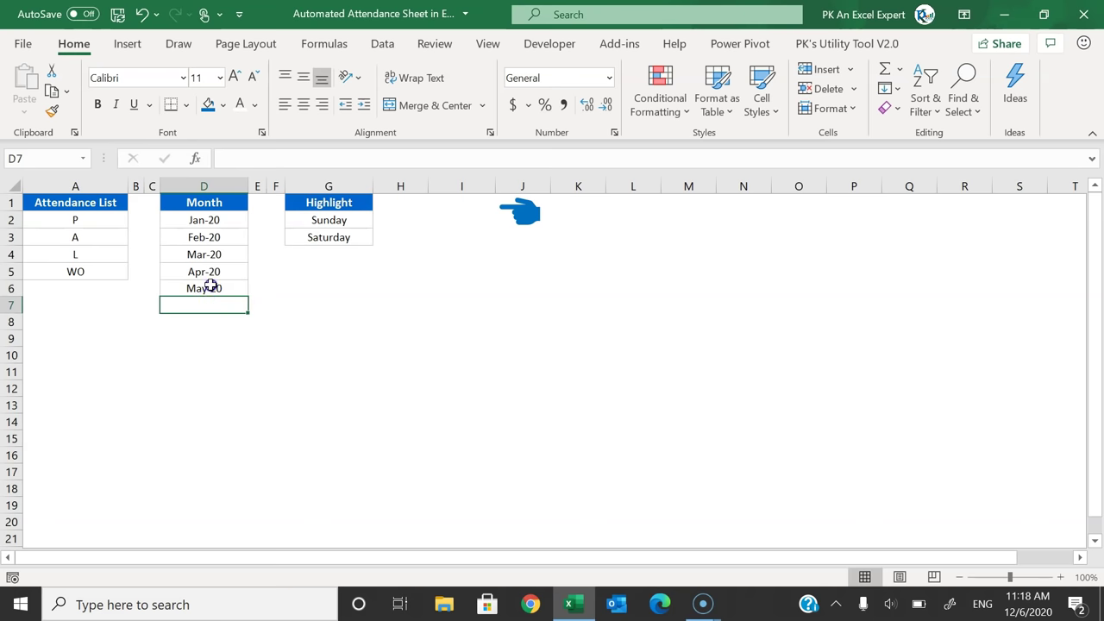
{"action": "left_click", "coordinate": [210, 286]}
Step: Go to the Attendance Sheet and check the choices offered by its Month selector
{"action": "left_click", "coordinate": [524, 214]}
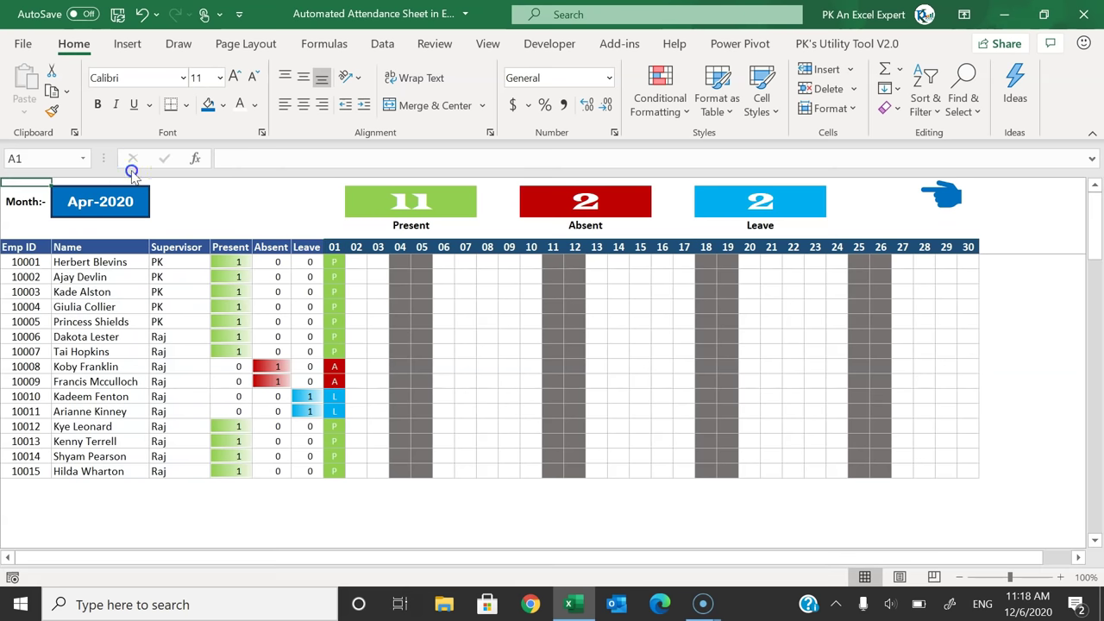
{"action": "left_click", "coordinate": [145, 200]}
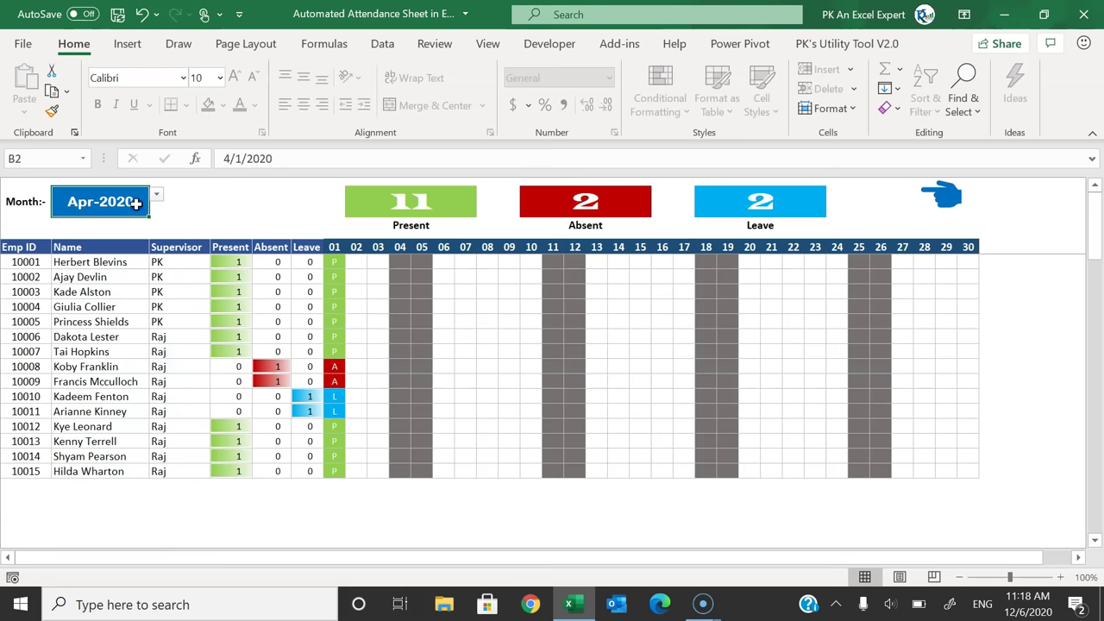
{"action": "left_click", "coordinate": [155, 197]}
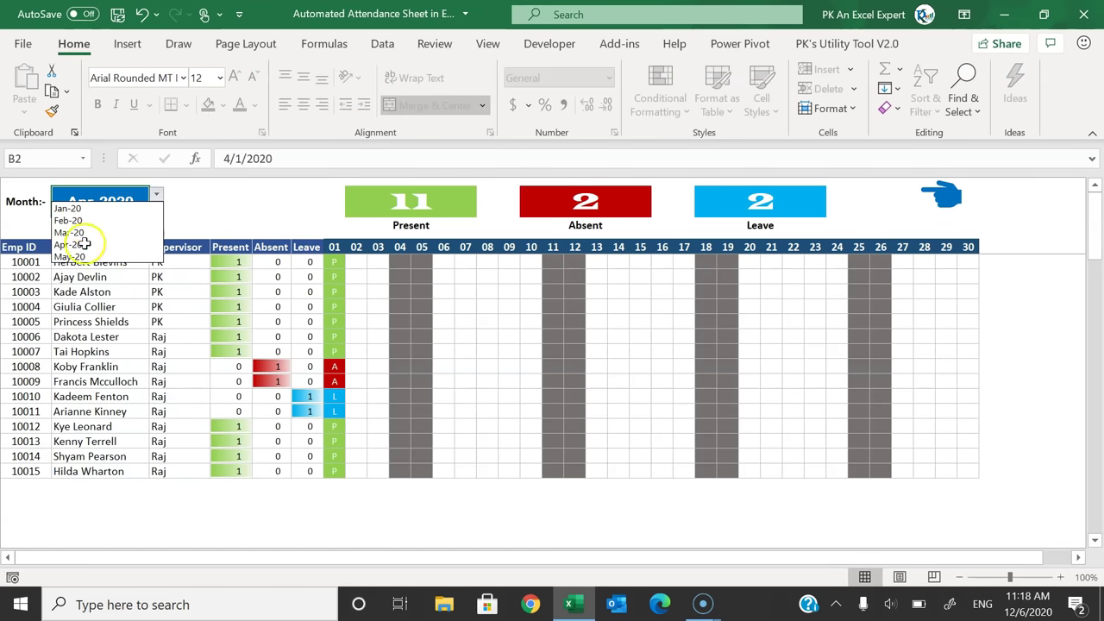
{"action": "left_click", "coordinate": [237, 222]}
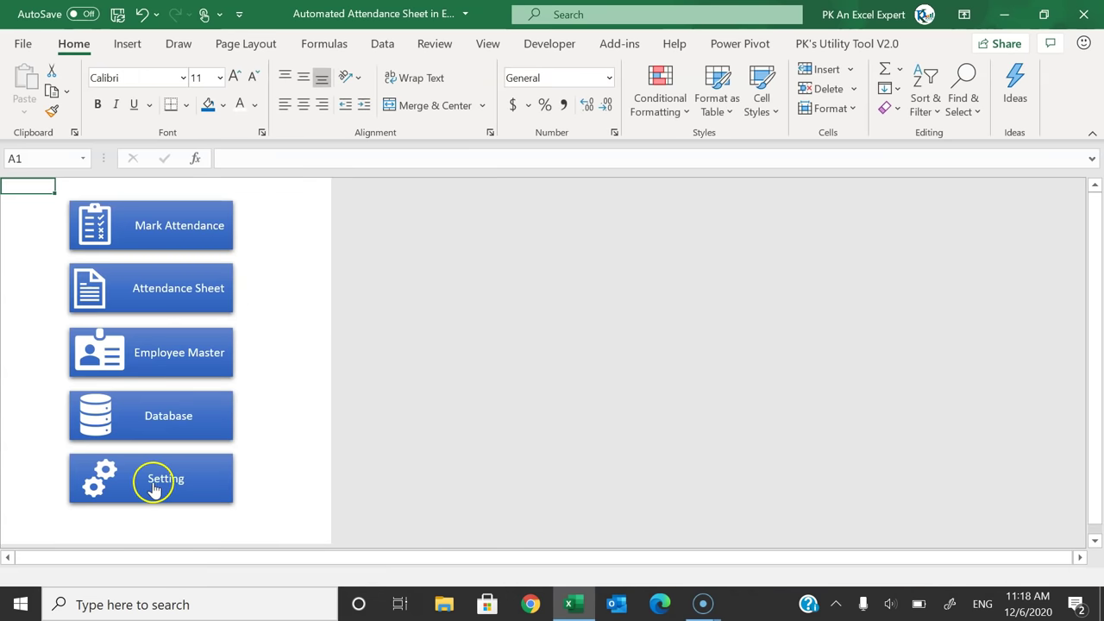
Step: Reopen the Setting sheet and review the Sunday and Saturday entries in the Highlight list
{"action": "left_click", "coordinate": [164, 483]}
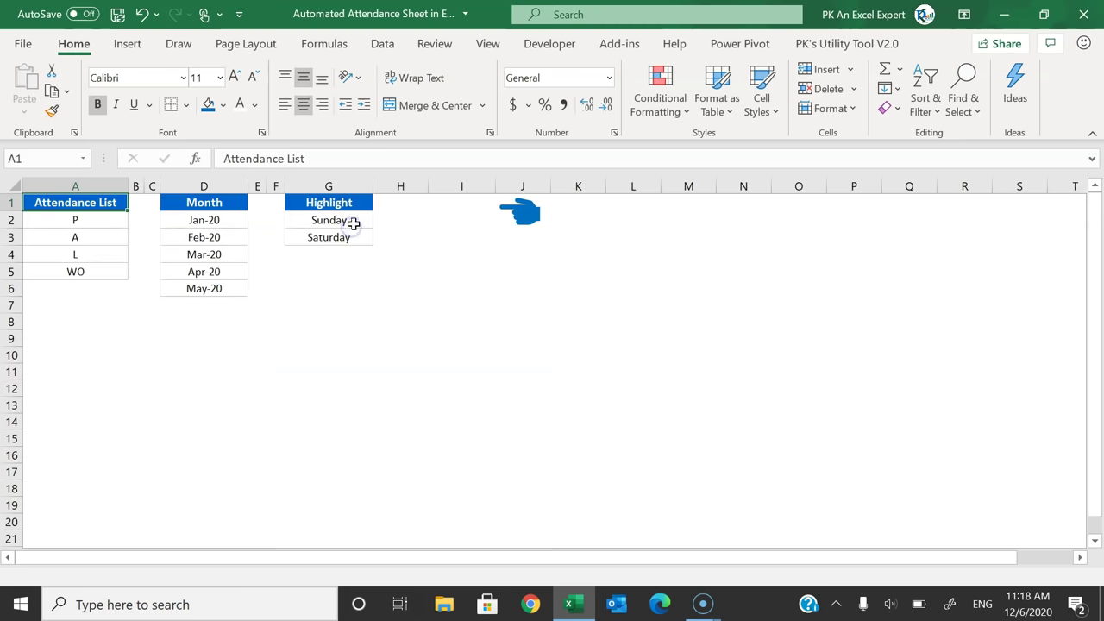
{"action": "left_click_drag", "start_coordinate": [351, 222], "coordinate": [354, 237]}
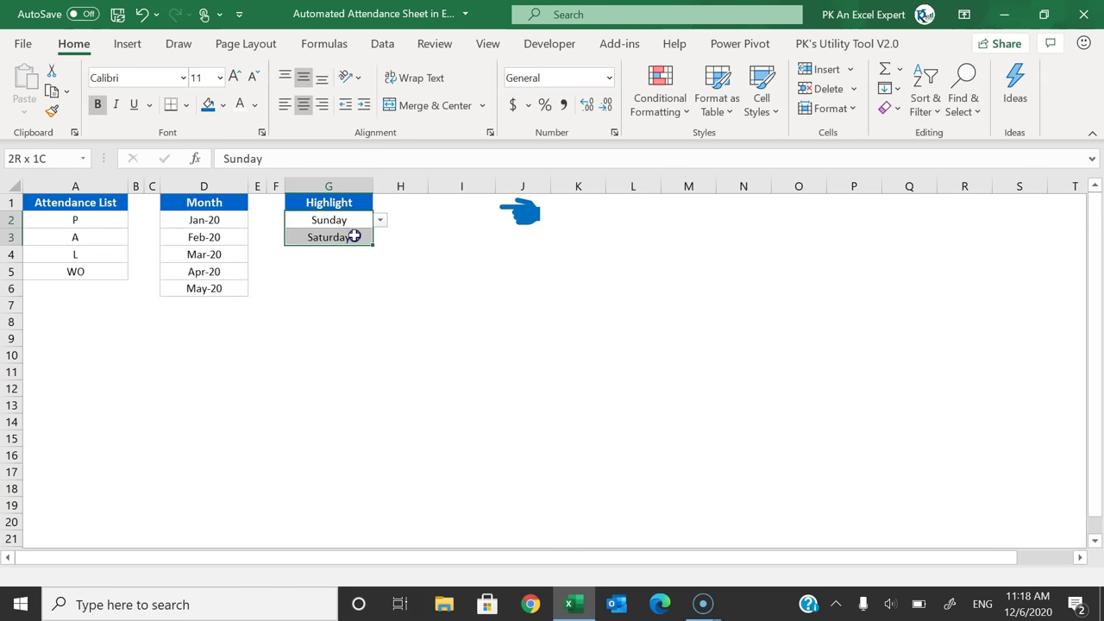
{"action": "left_click", "coordinate": [422, 224]}
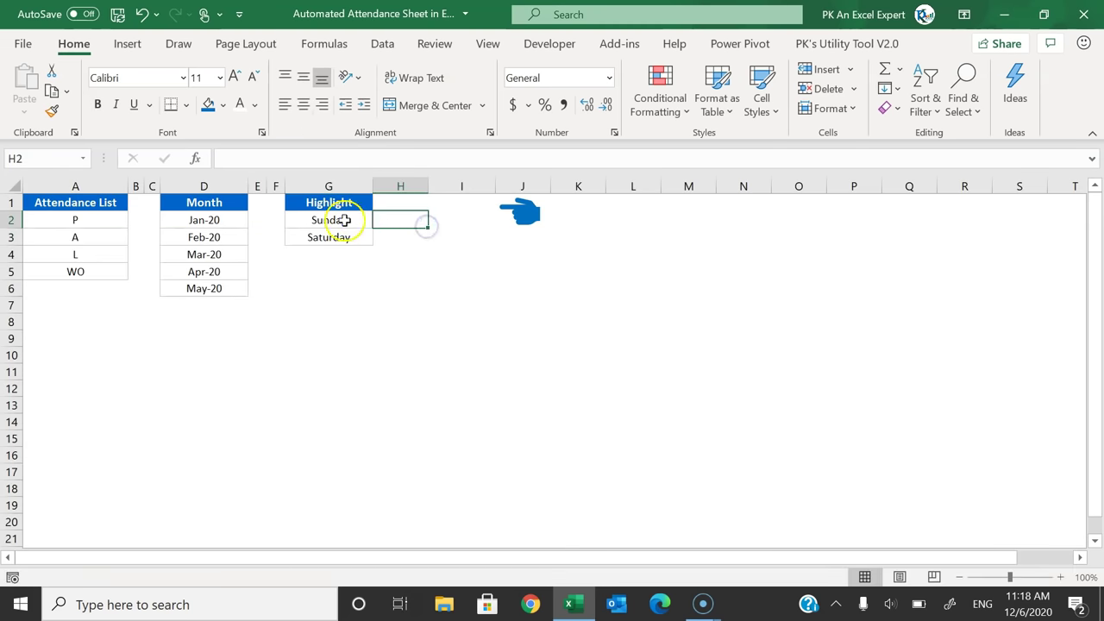
{"action": "left_click", "coordinate": [346, 220]}
{"action": "left_click", "coordinate": [341, 243]}
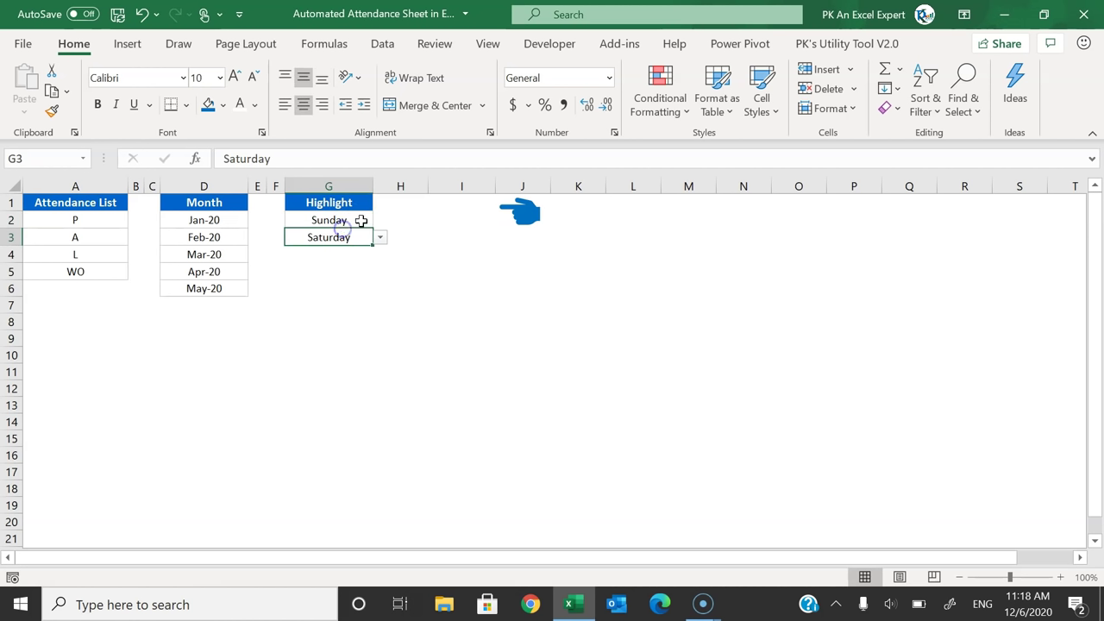
{"action": "left_click", "coordinate": [370, 226]}
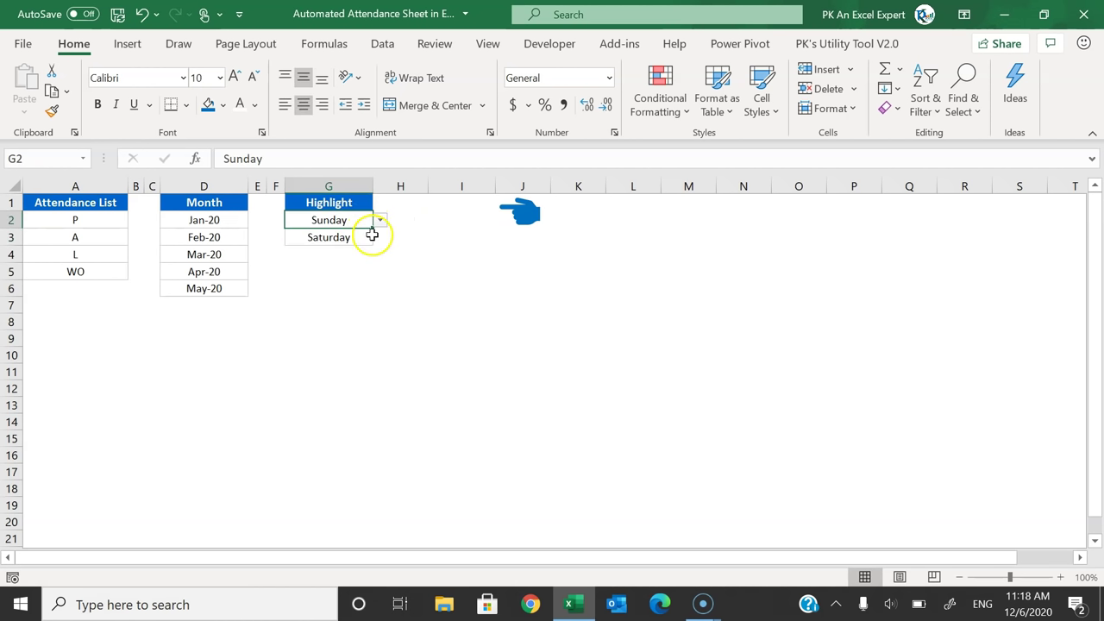
{"action": "left_click", "coordinate": [340, 239]}
Step: Clear Sunday and Saturday from the Highlight list and check the day columns on the Attendance Sheet
{"action": "left_click_drag", "start_coordinate": [340, 216], "coordinate": [349, 240]}
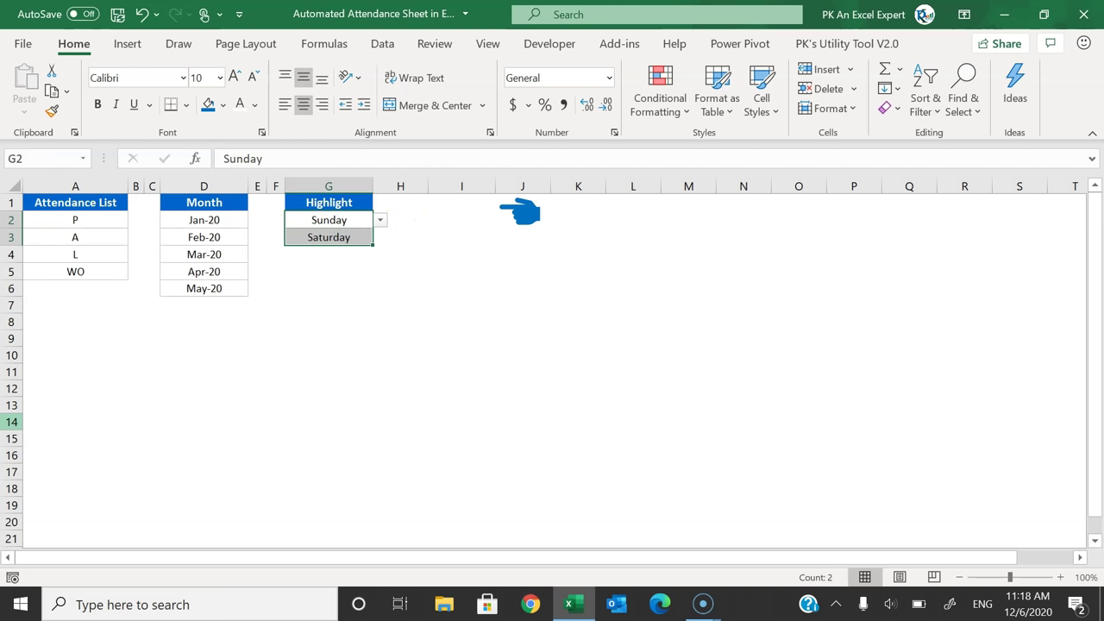
{"action": "key", "text": "Delete"}
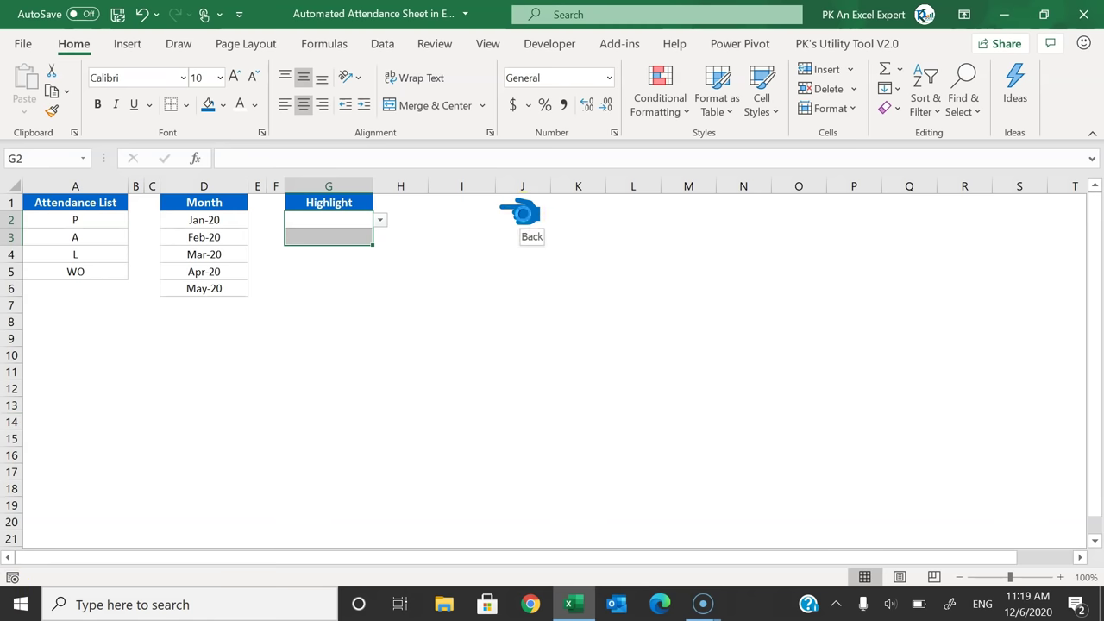
{"action": "left_click", "coordinate": [523, 215]}
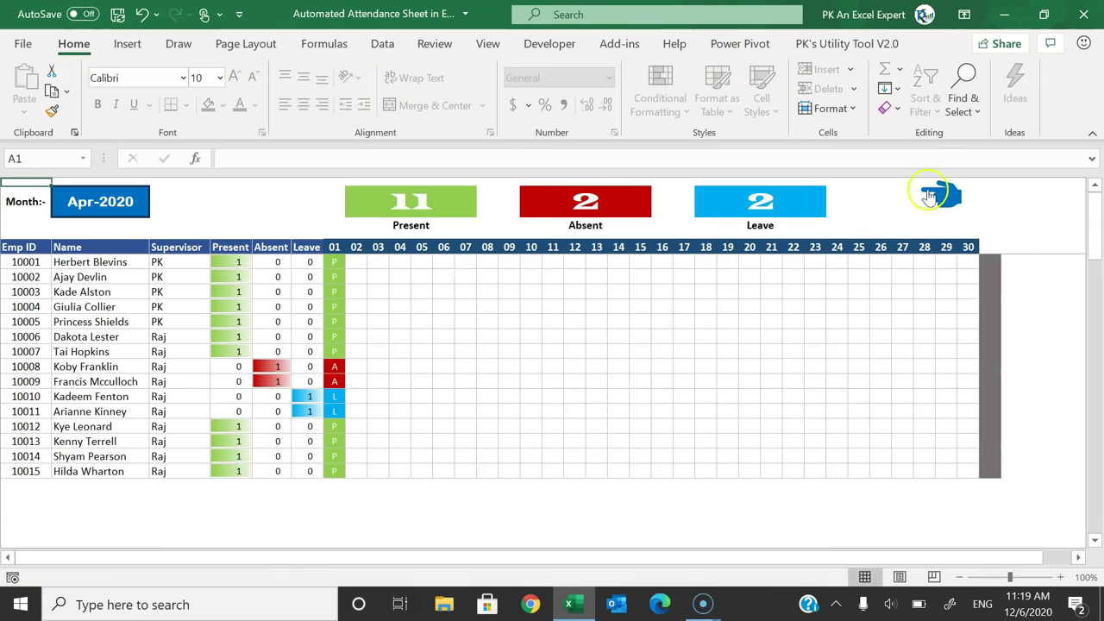
{"action": "left_click", "coordinate": [943, 196]}
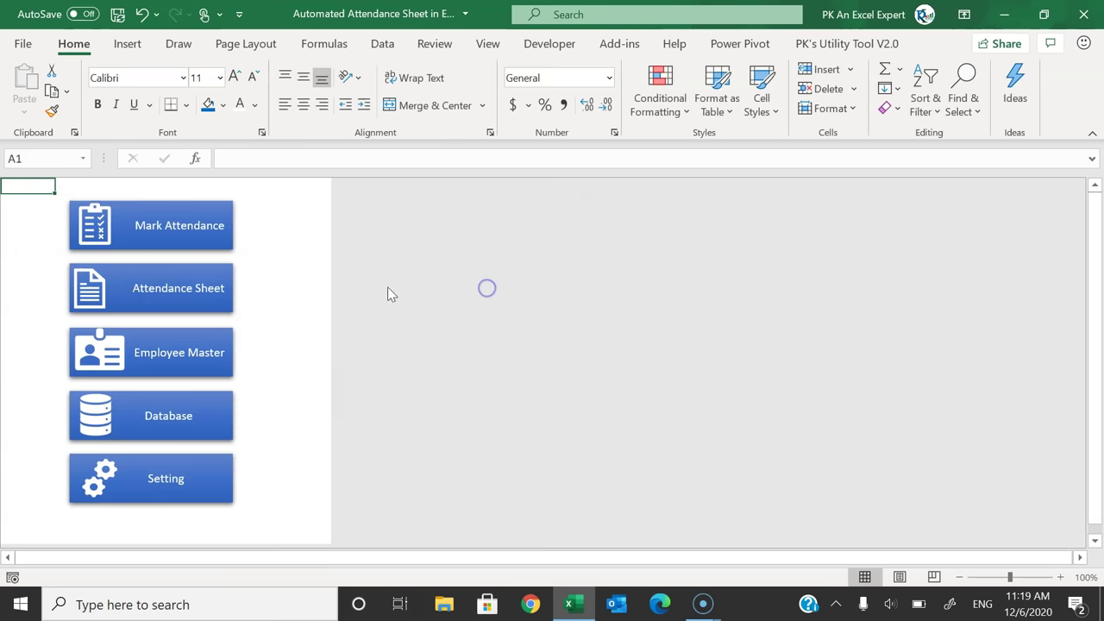
Step: Set the first Highlight day on the Setting sheet to Monday
{"action": "left_click", "coordinate": [178, 233]}
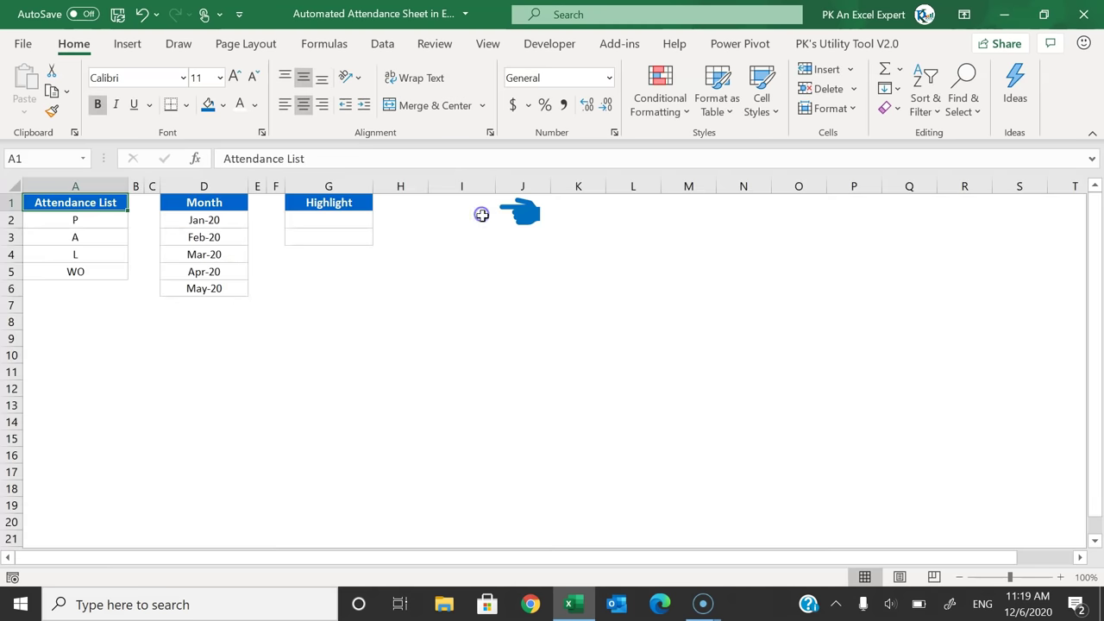
{"action": "left_click", "coordinate": [333, 217]}
{"action": "left_click", "coordinate": [380, 222]}
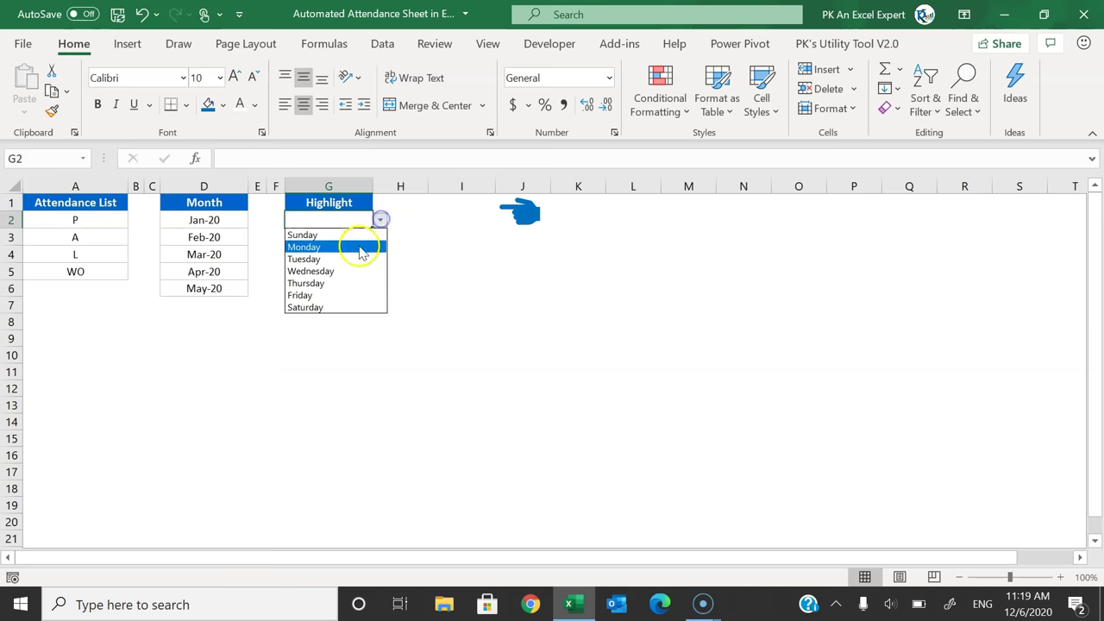
{"action": "left_click", "coordinate": [362, 245]}
Step: Return to the Attendance Sheet and examine the shaded Monday columns for Apr-2020
{"action": "left_click", "coordinate": [526, 213]}
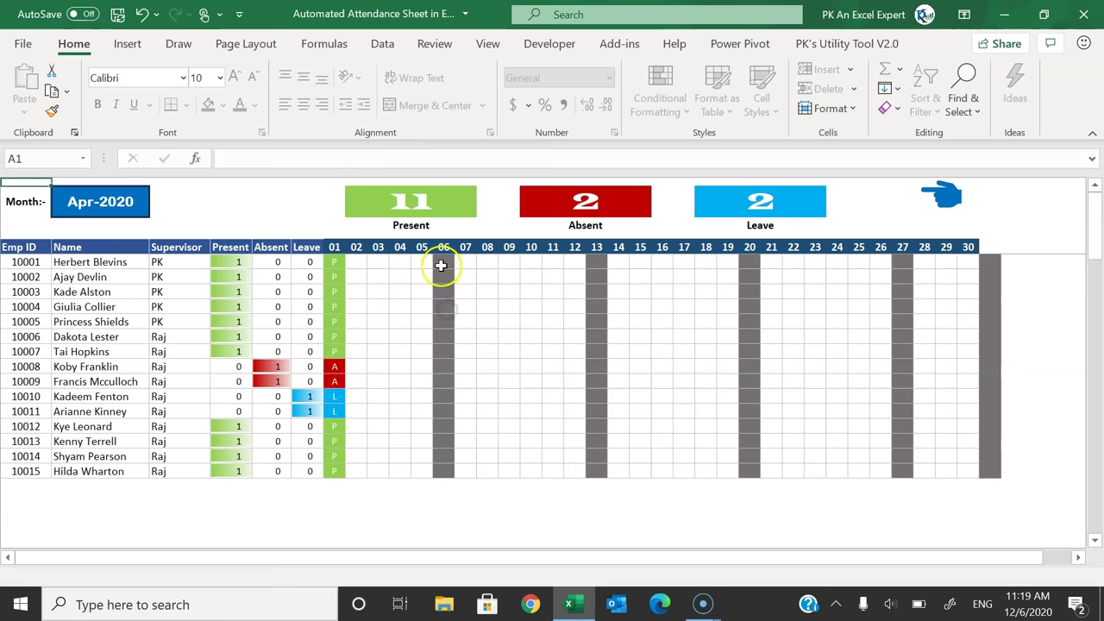
{"action": "left_click_drag", "start_coordinate": [443, 262], "coordinate": [436, 462]}
{"action": "left_click_drag", "start_coordinate": [596, 262], "coordinate": [597, 412]}
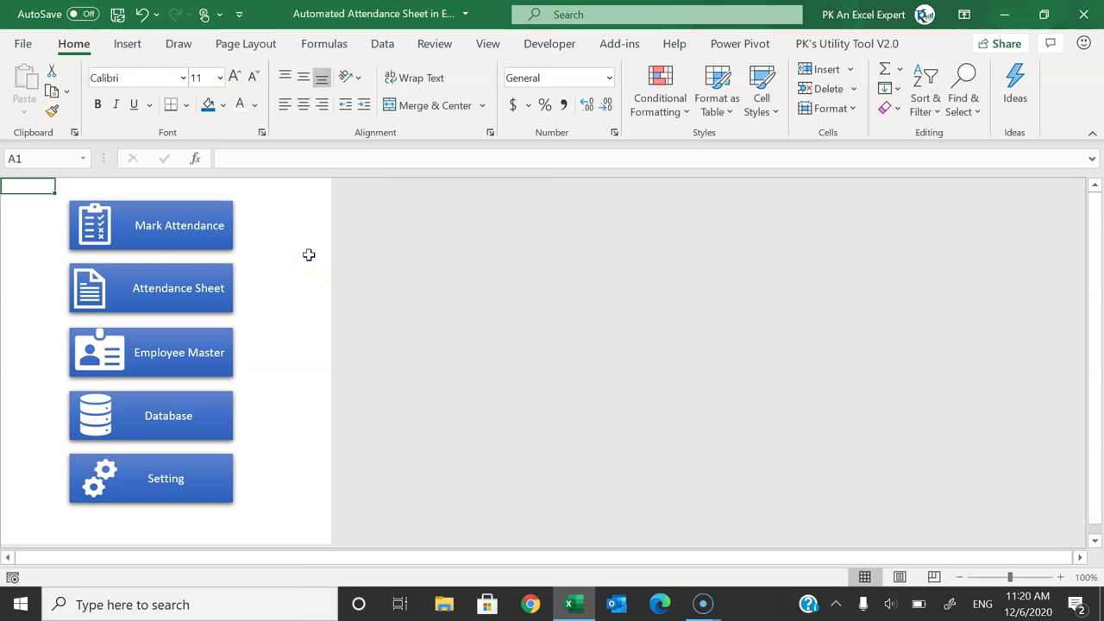
Step: Tick Show sheet tabs for this workbook in the Advanced Excel Options and discard the change
{"action": "left_click", "coordinate": [309, 255]}
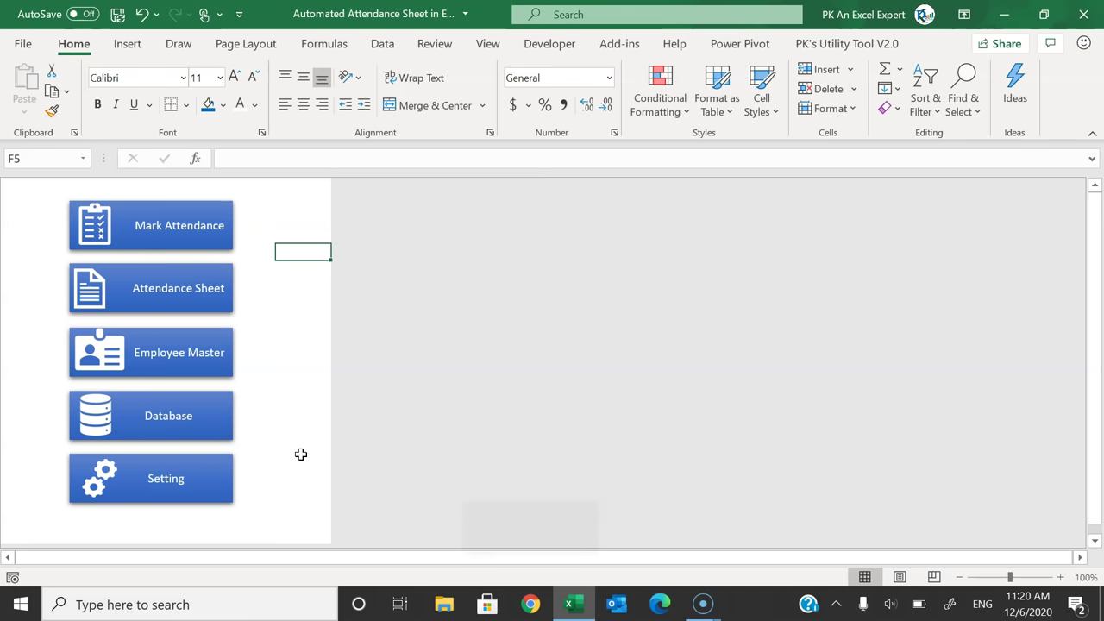
{"action": "key", "text": "alt+t"}
{"action": "key", "text": "o"}
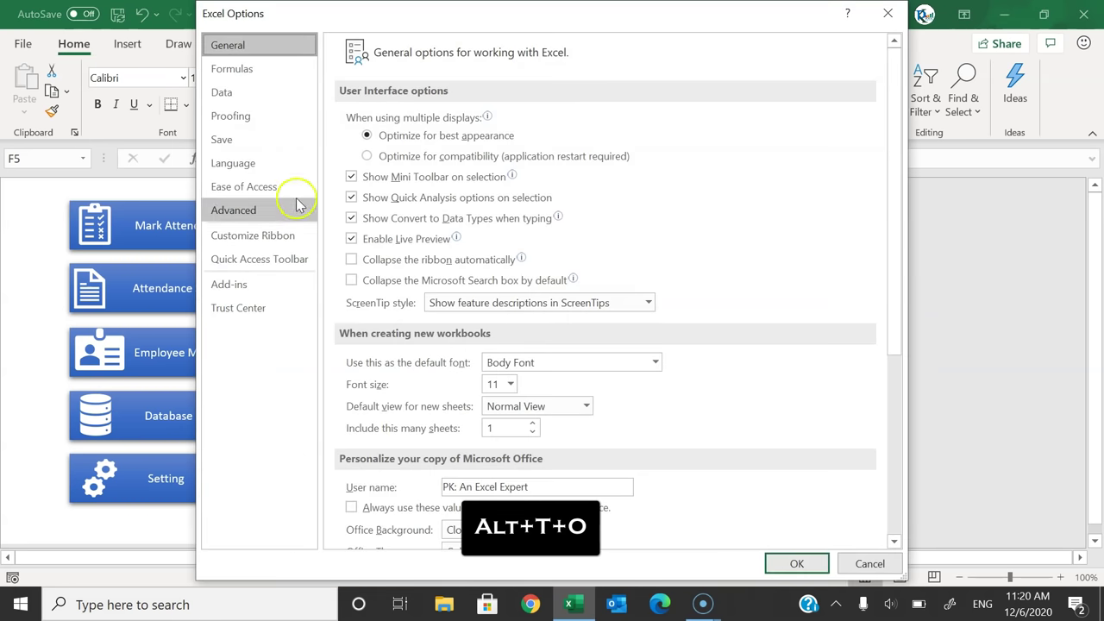
{"action": "left_click", "coordinate": [268, 210]}
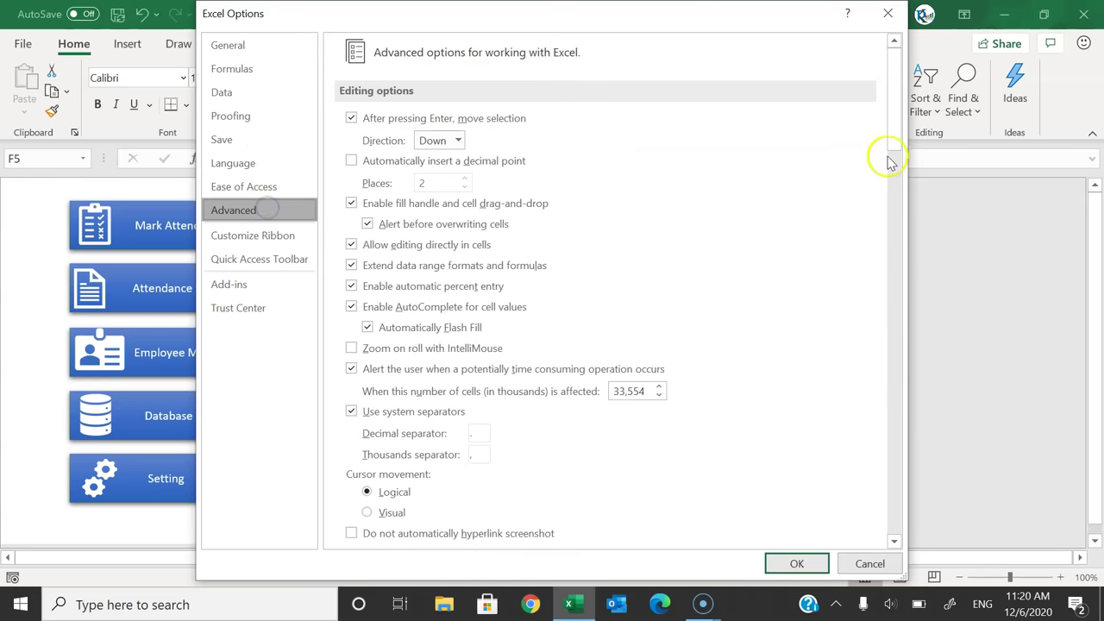
{"action": "left_click_drag", "start_coordinate": [890, 163], "coordinate": [926, 321]}
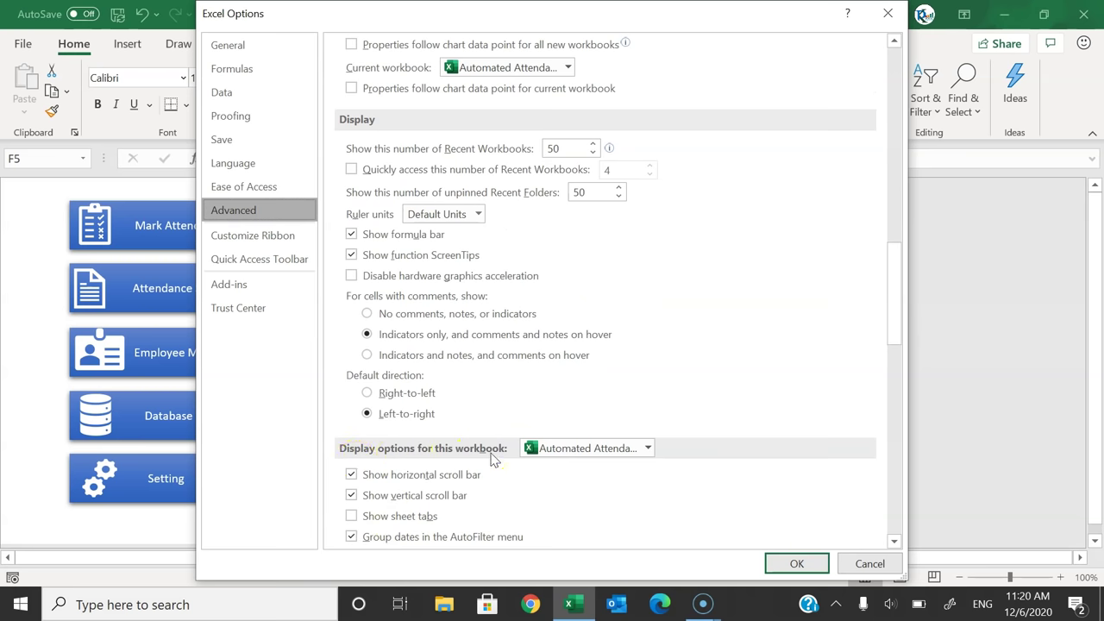
{"action": "left_click", "coordinate": [354, 517]}
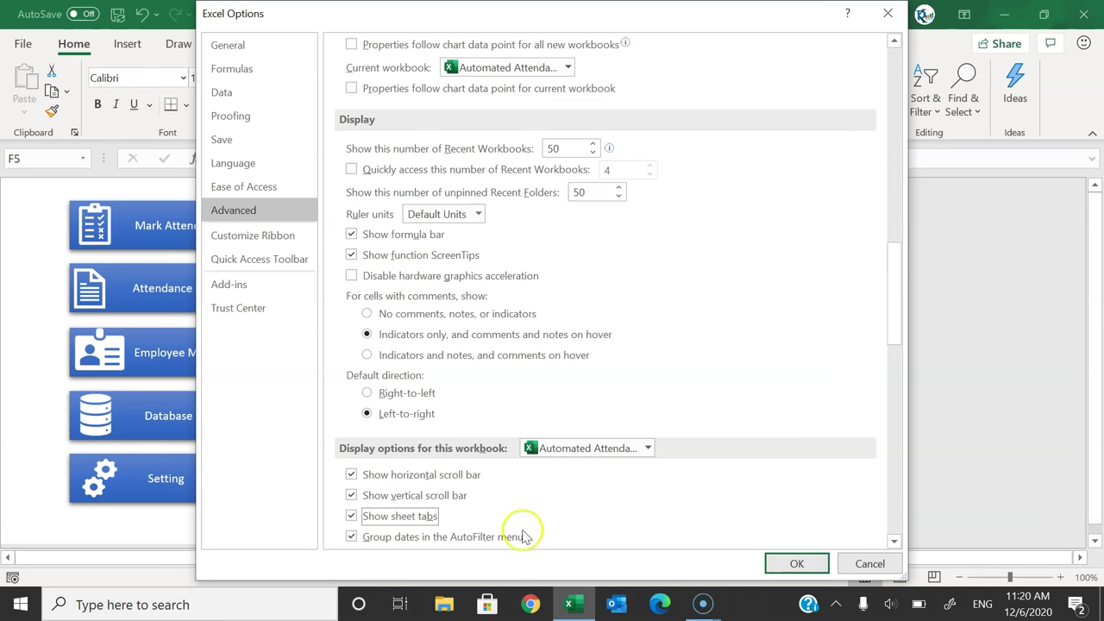
{"action": "left_click", "coordinate": [888, 15]}
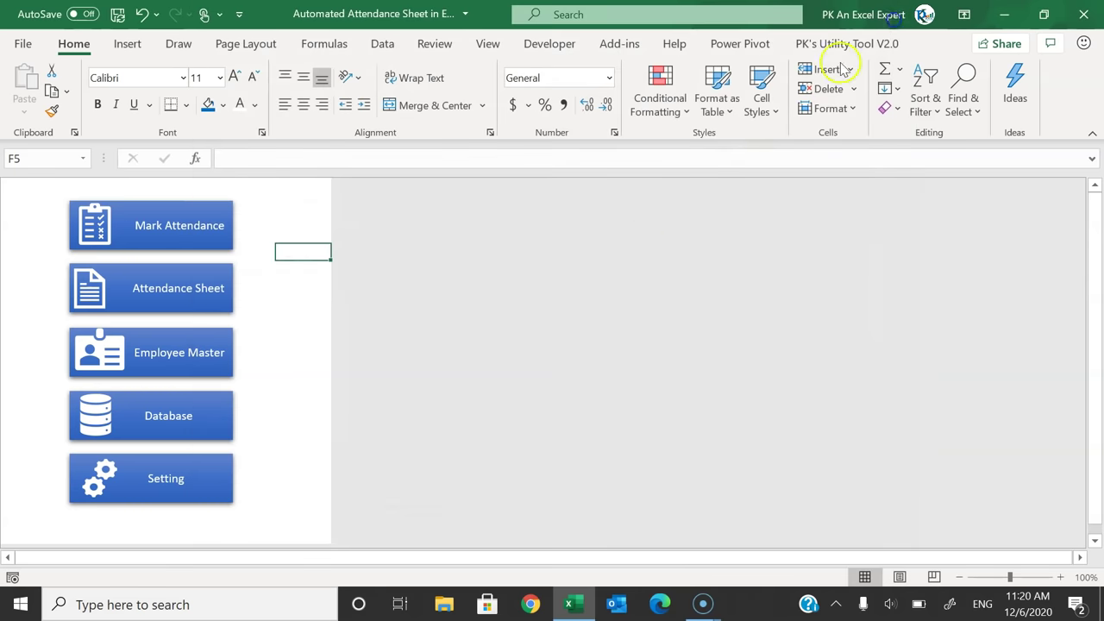
Step: Toggle the workbook's sheet tabs with PK's Utility Tool, leaving them shown on the Index sheet
{"action": "left_click", "coordinate": [305, 183]}
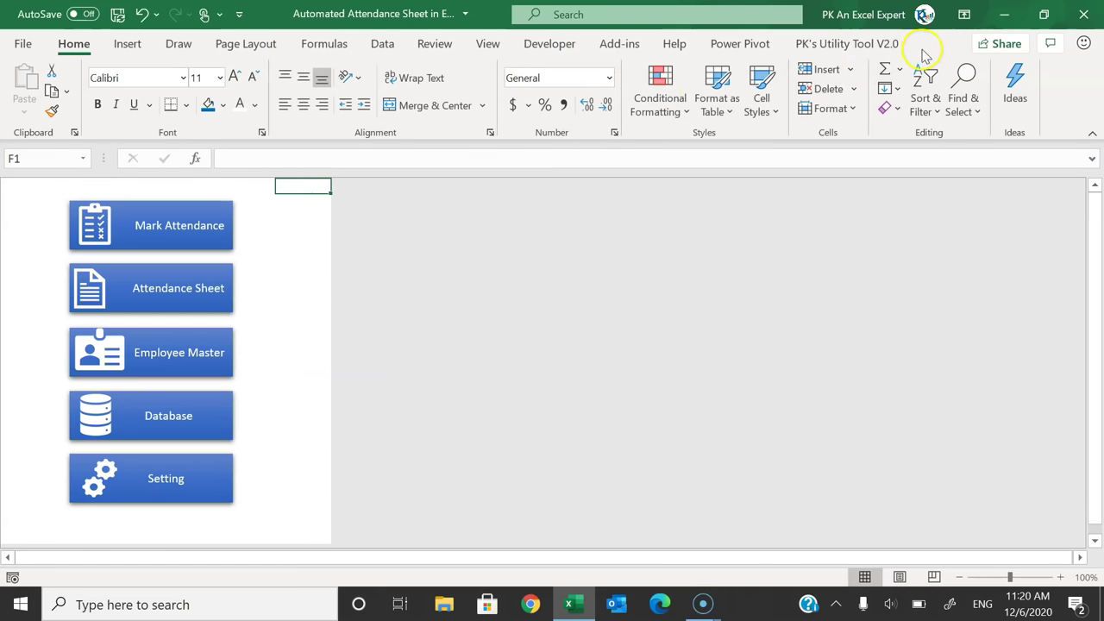
{"action": "left_click", "coordinate": [884, 44]}
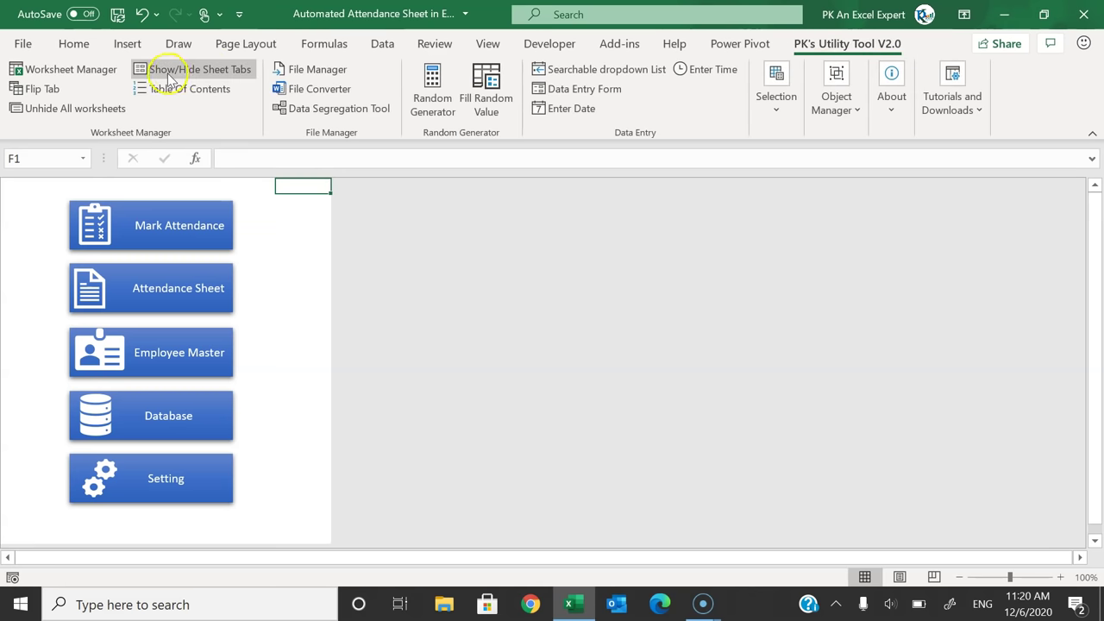
{"action": "left_click", "coordinate": [223, 76]}
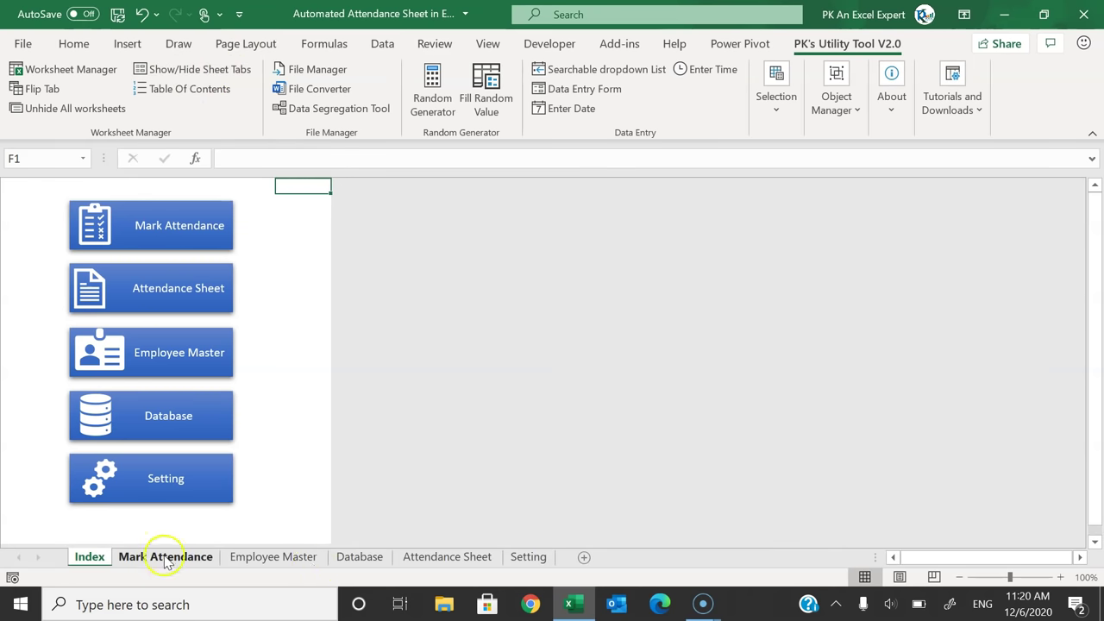
{"action": "left_click", "coordinate": [186, 77]}
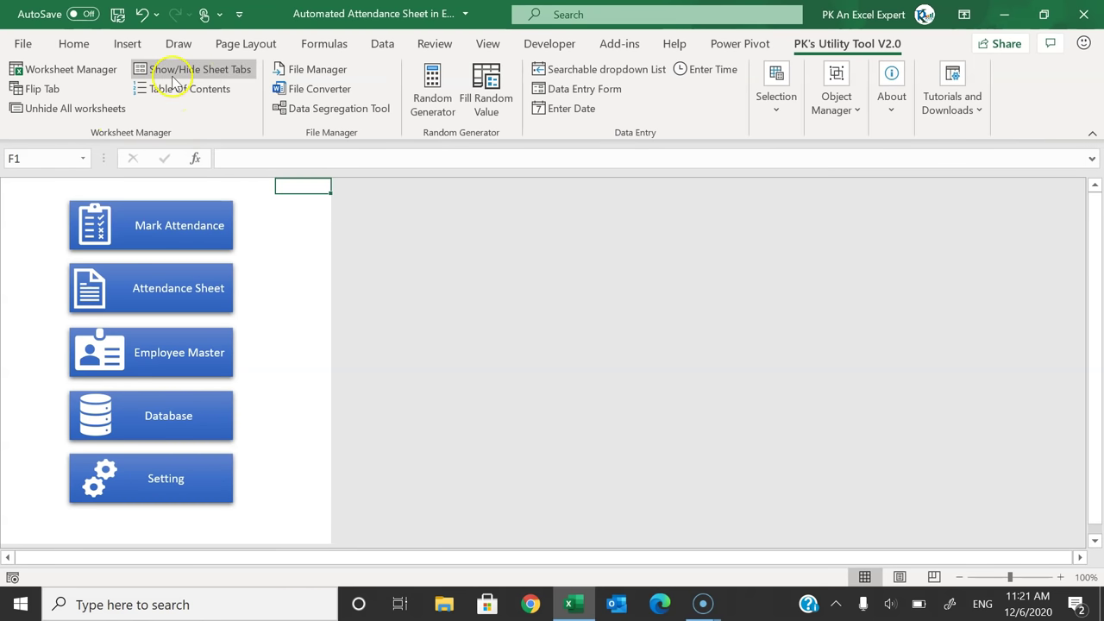
{"action": "left_click", "coordinate": [223, 76]}
{"action": "left_click", "coordinate": [310, 469]}
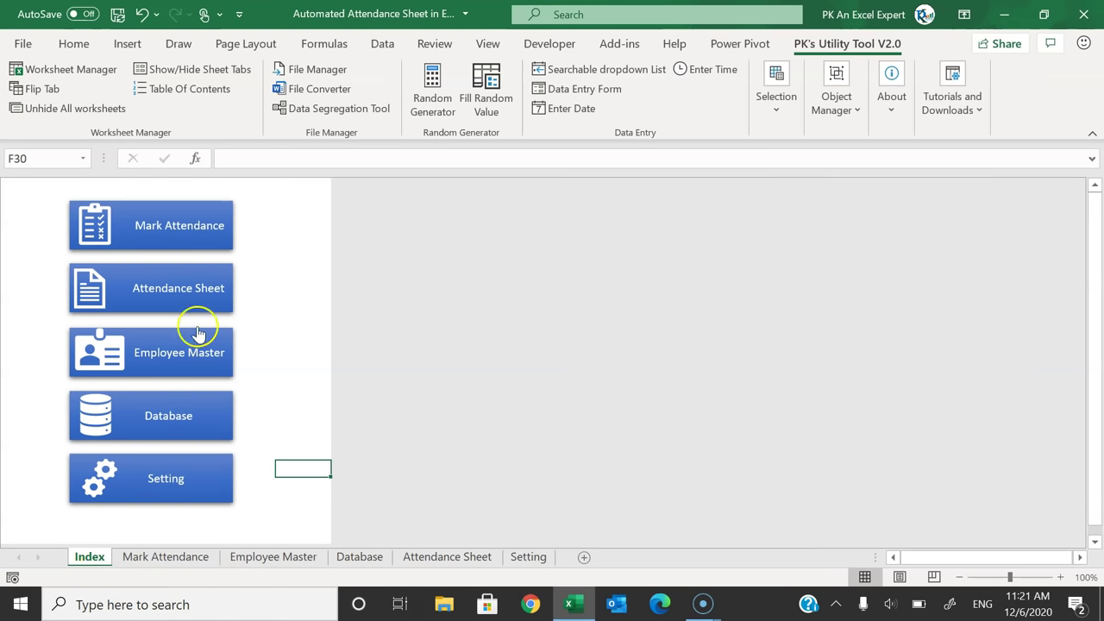
{"action": "left_click", "coordinate": [287, 205]}
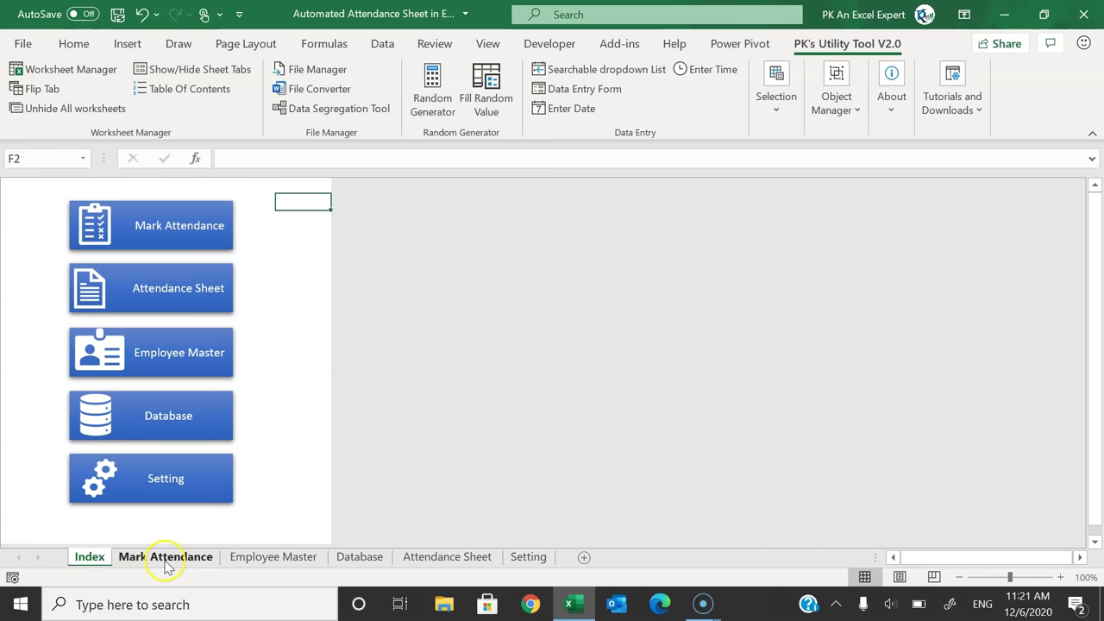
Step: Look through the Mark Attendance, Employee Master, Database, Attendance Sheet and Setting sheets and return to Index
{"action": "left_click", "coordinate": [207, 236]}
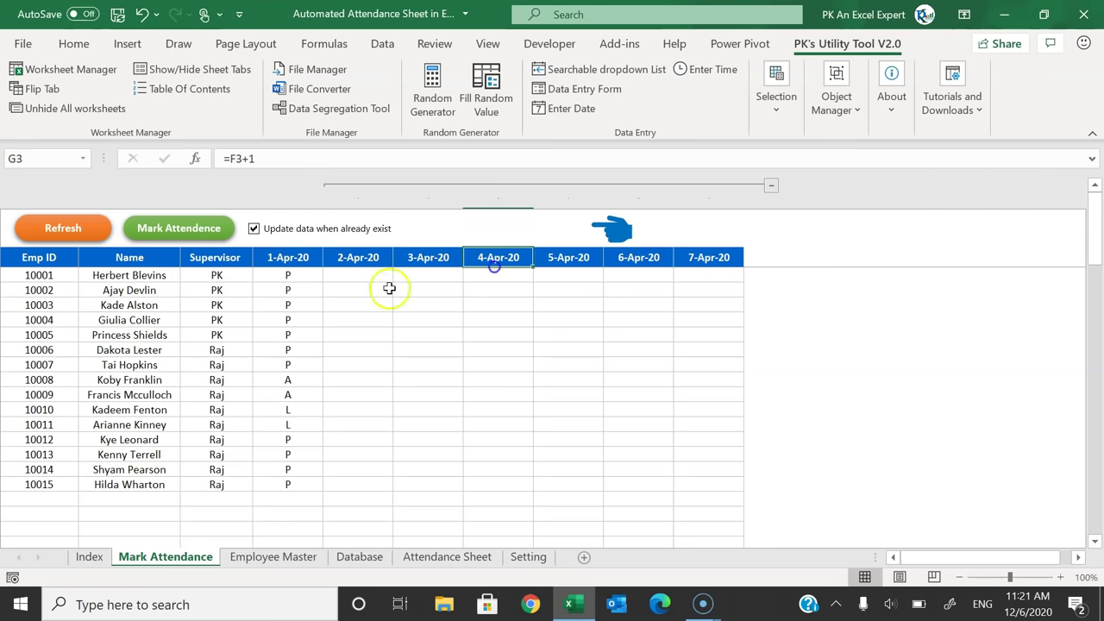
{"action": "left_click_drag", "start_coordinate": [291, 275], "coordinate": [303, 489]}
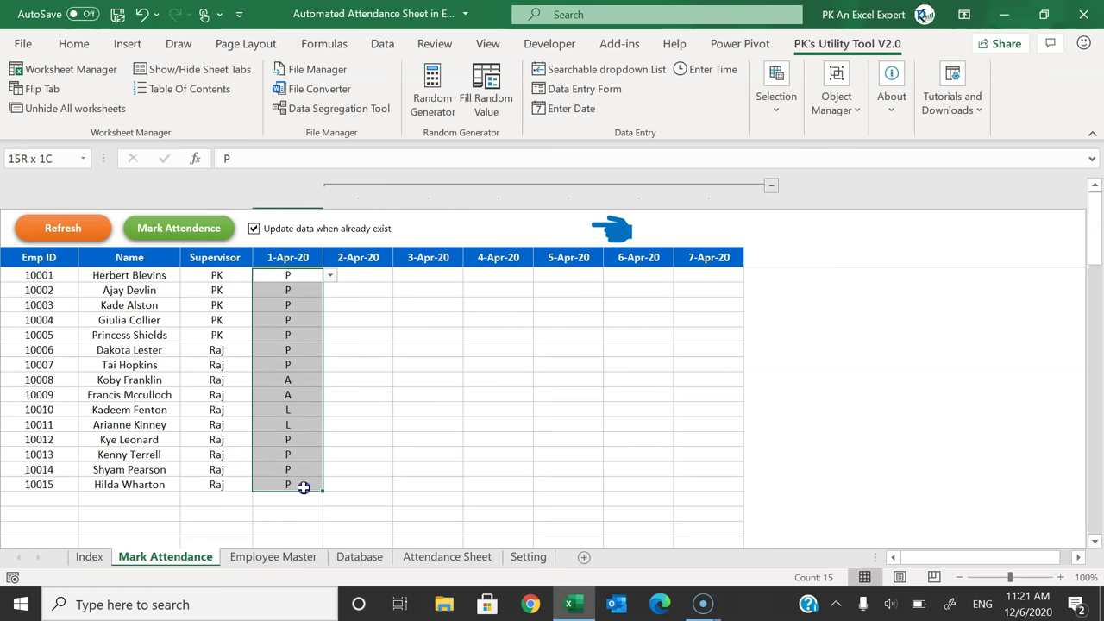
{"action": "left_click", "coordinate": [281, 556]}
{"action": "left_click", "coordinate": [369, 556]}
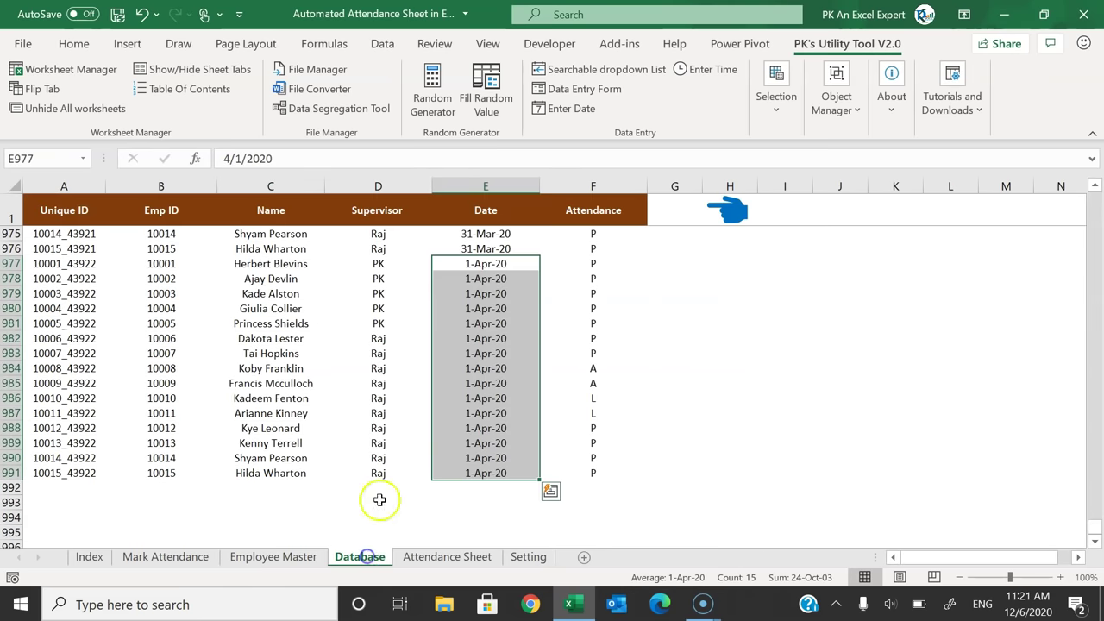
{"action": "left_click", "coordinate": [448, 556]}
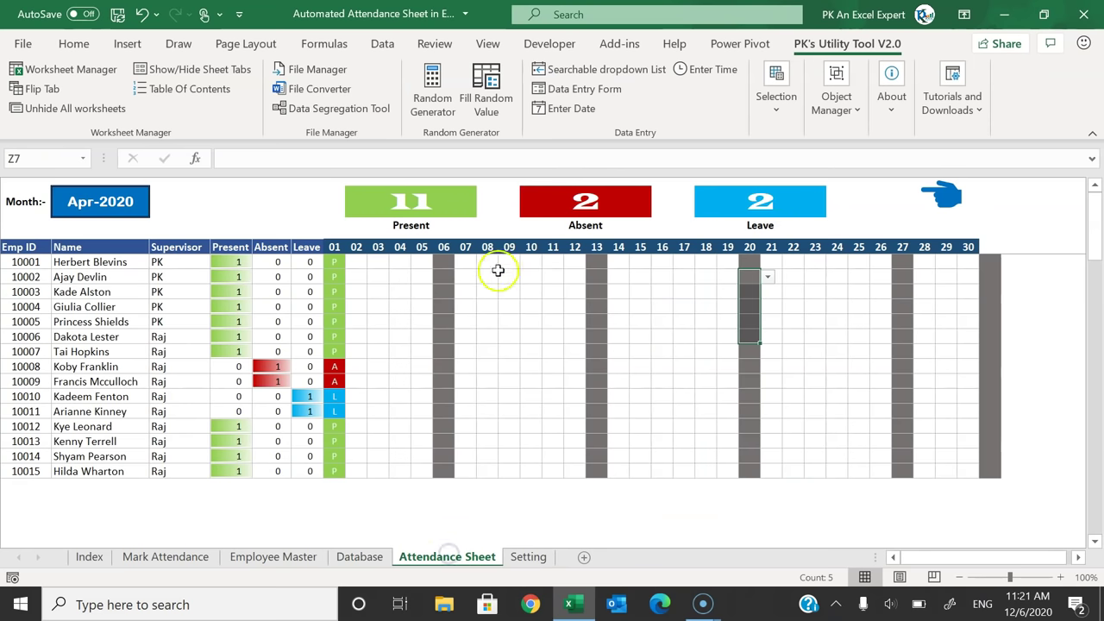
{"action": "left_click", "coordinate": [528, 557]}
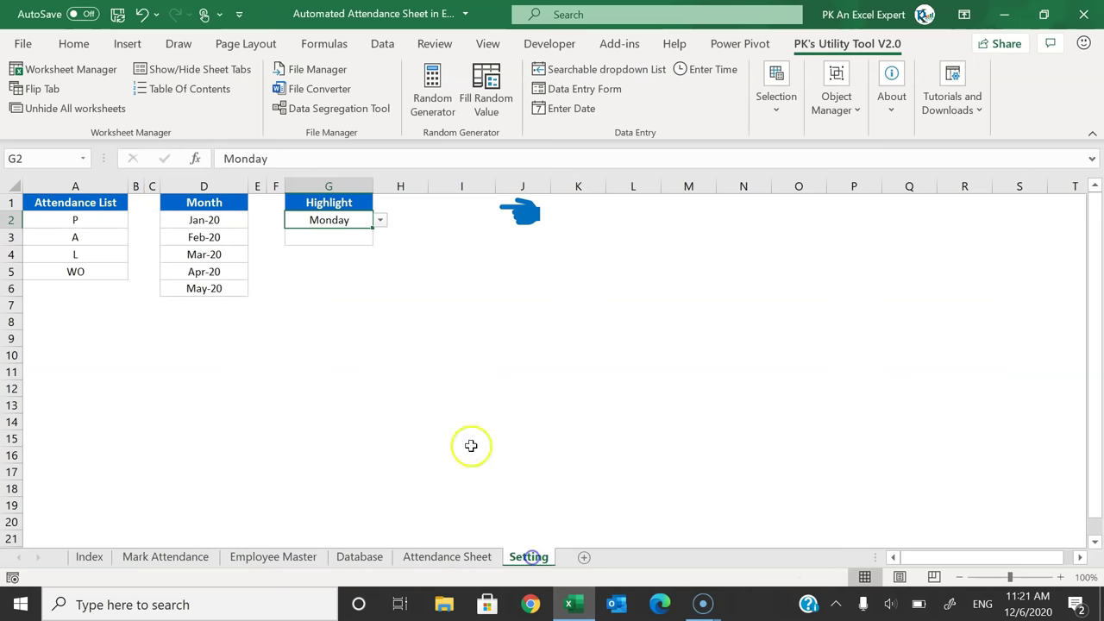
{"action": "left_click", "coordinate": [89, 557]}
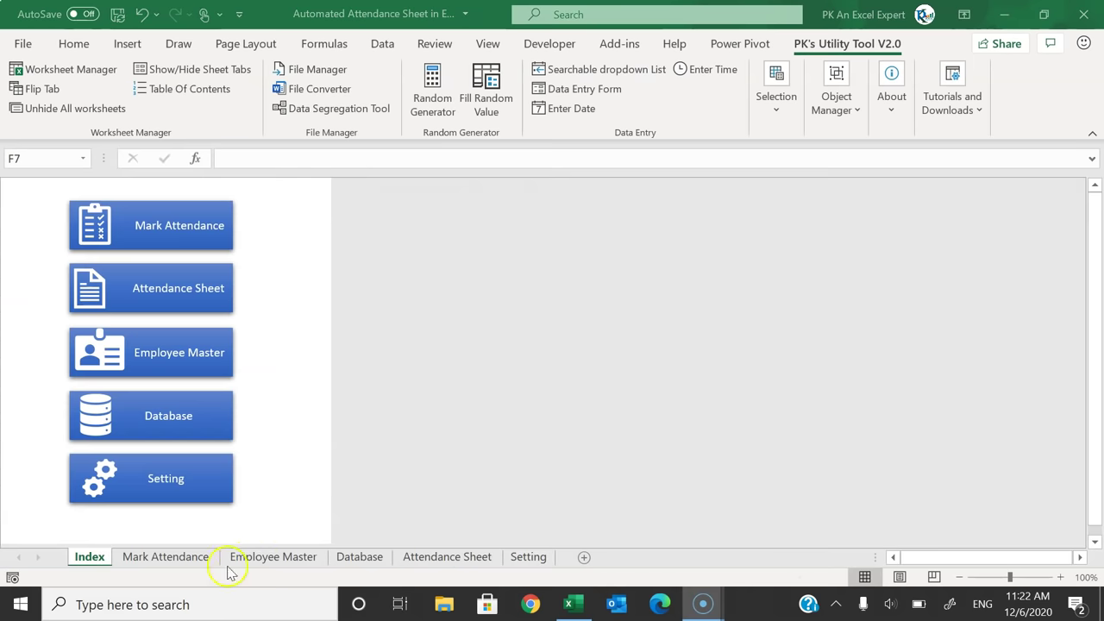
Step: Copy the Emp ID, Name and Supervisor columns of the Employee Master sheet into a new blank workbook, starting at A1
{"action": "left_click", "coordinate": [272, 556]}
{"action": "left_click_drag", "start_coordinate": [57, 183], "coordinate": [246, 204]}
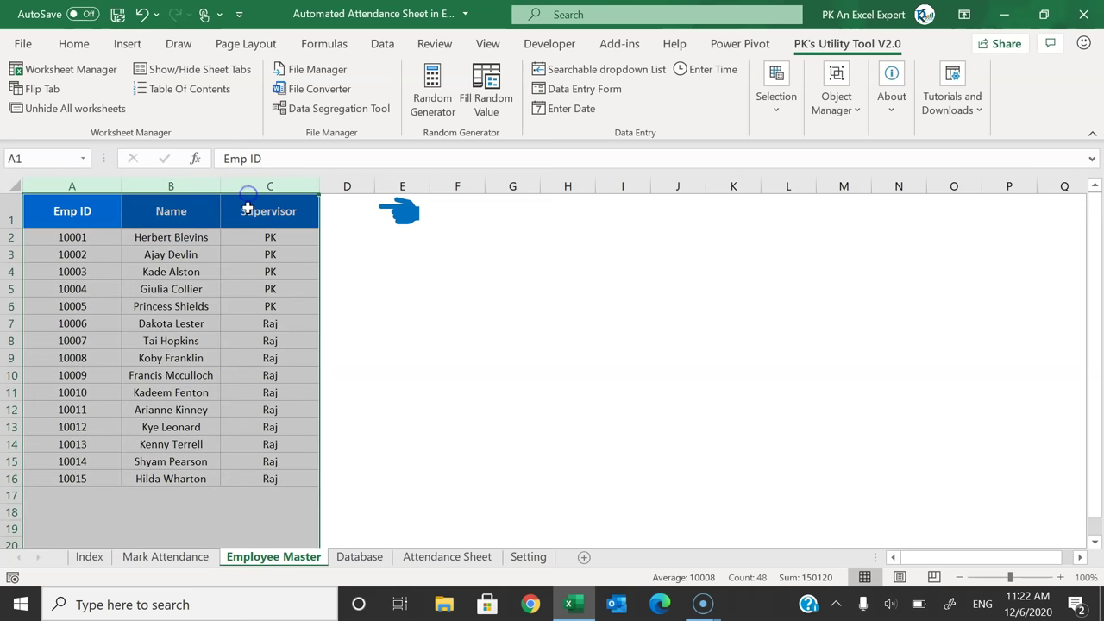
{"action": "key", "text": "ctrl+c"}
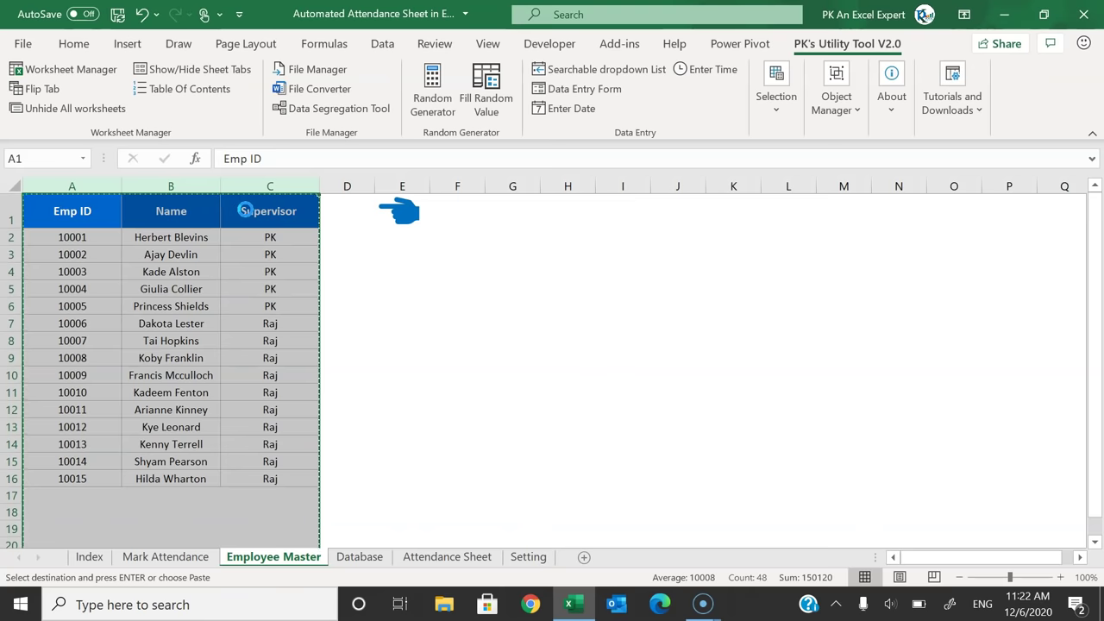
{"action": "key", "text": "ctrl+n"}
{"action": "key", "text": "ctrl+v"}
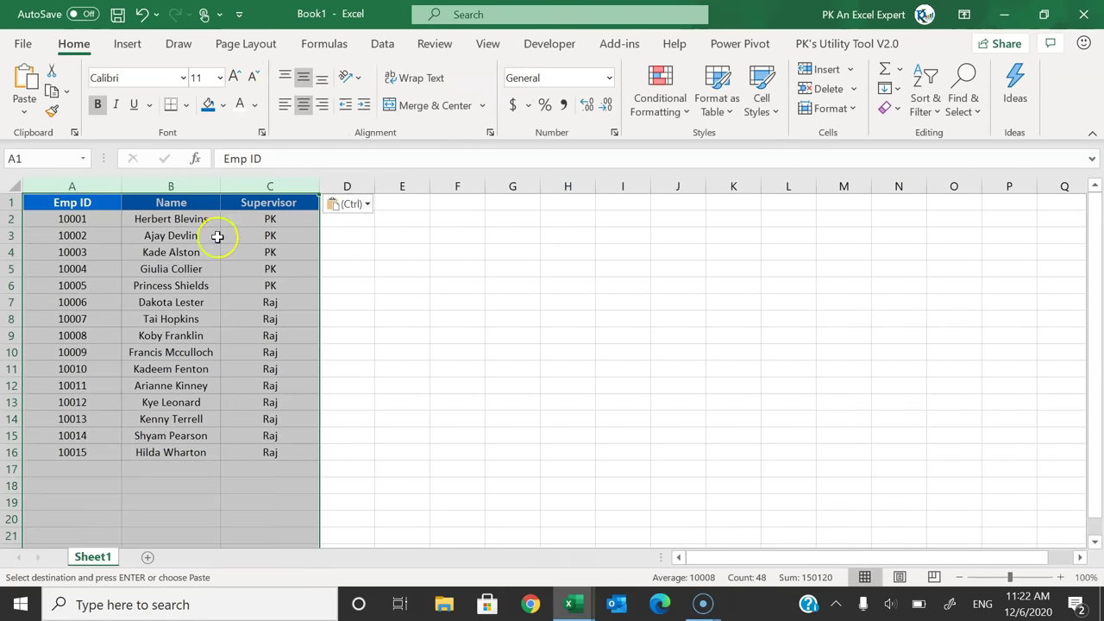
{"action": "left_click", "coordinate": [209, 250]}
{"action": "left_click", "coordinate": [126, 220]}
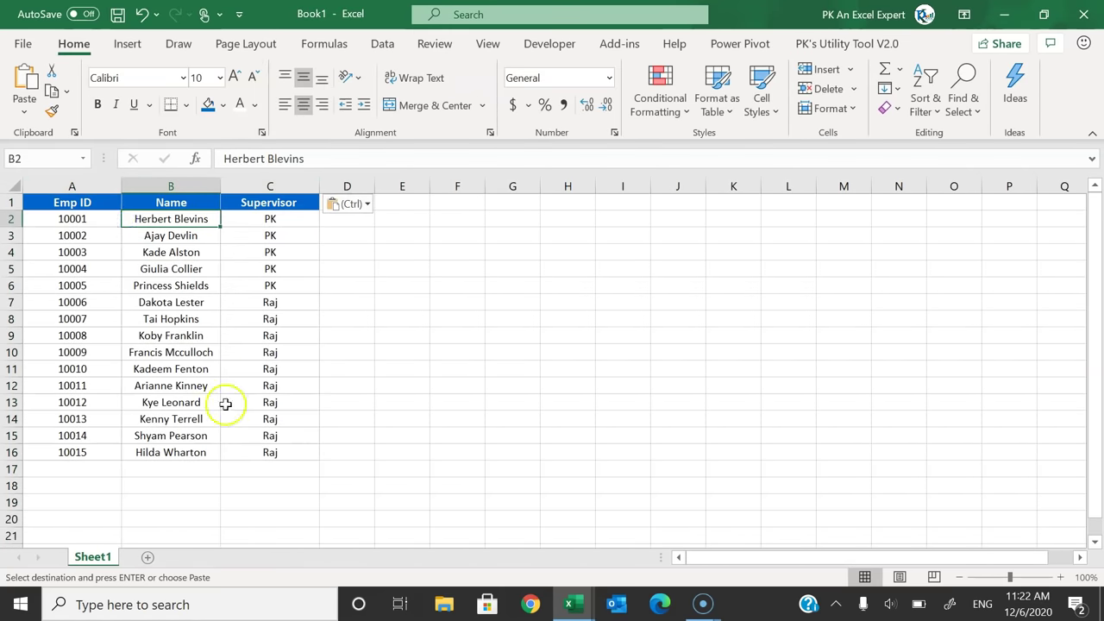
Step: Rename Sheet1 of the new workbook as Employee Master
{"action": "double_click", "coordinate": [95, 556]}
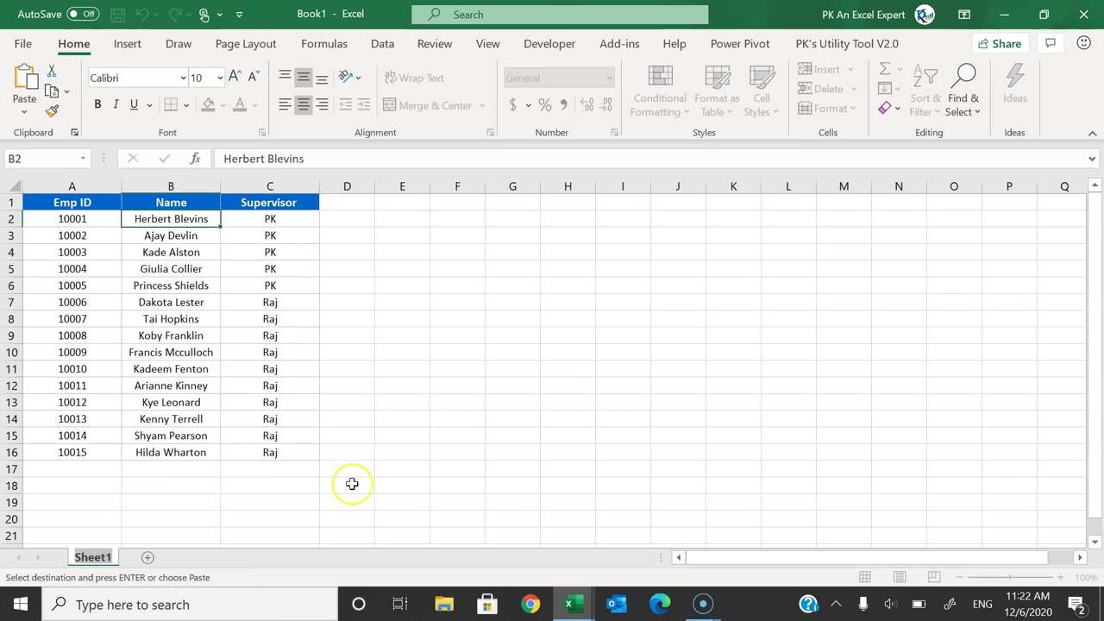
{"action": "type", "text": "Employee Master"}
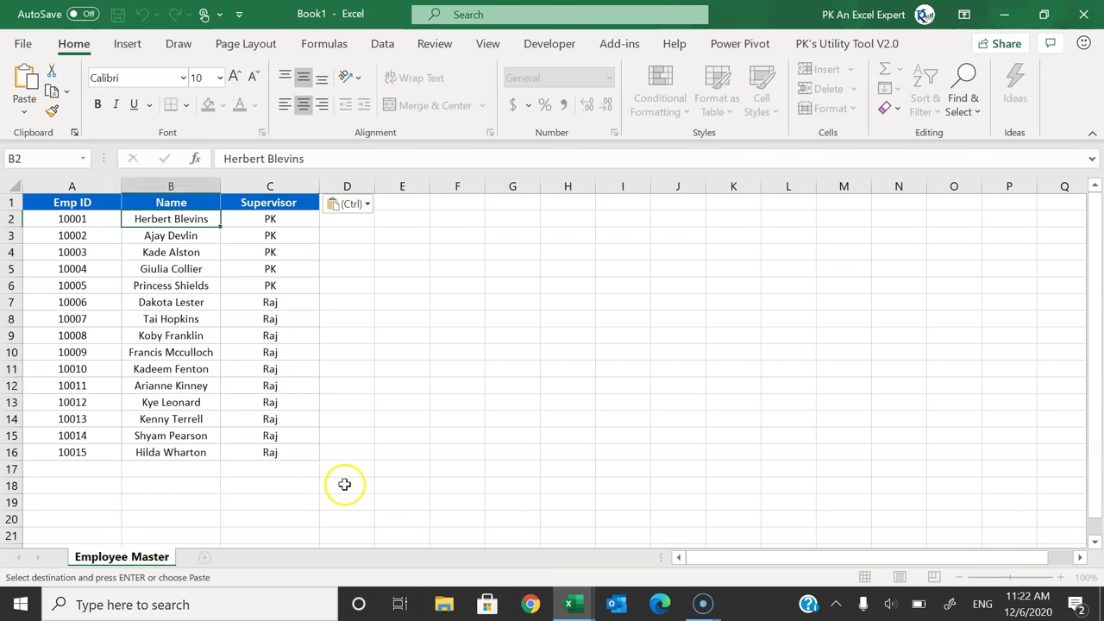
{"action": "left_click", "coordinate": [302, 252]}
{"action": "left_click", "coordinate": [268, 207]}
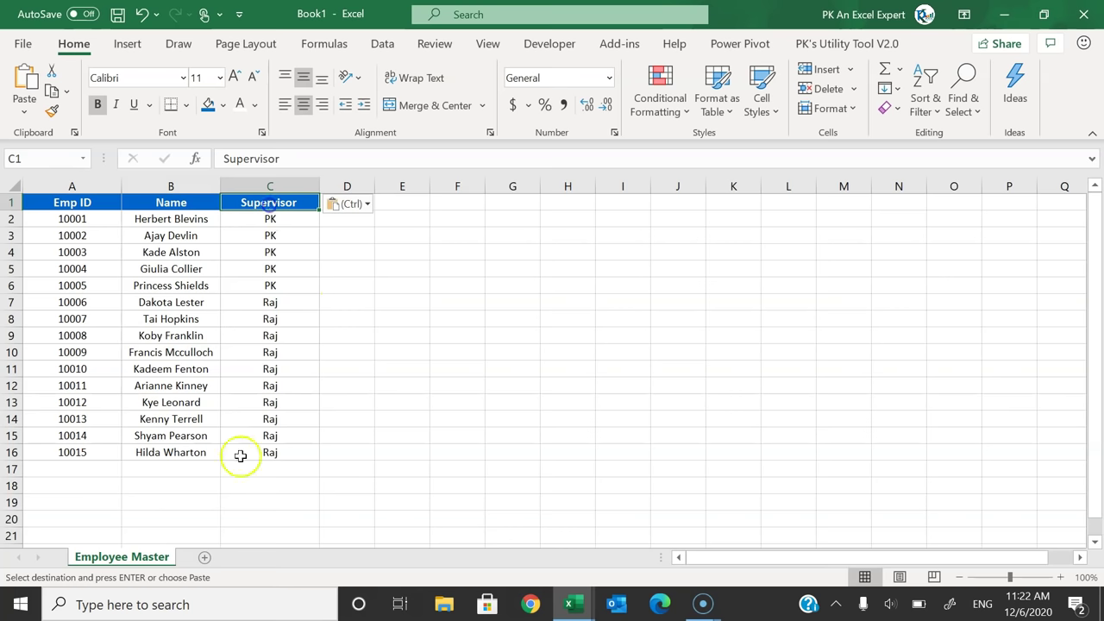
Step: Add a new sheet after Employee Master and name it Database
{"action": "left_click", "coordinate": [206, 561]}
{"action": "key", "text": "alt+o"}
{"action": "type", "text": "hr"}
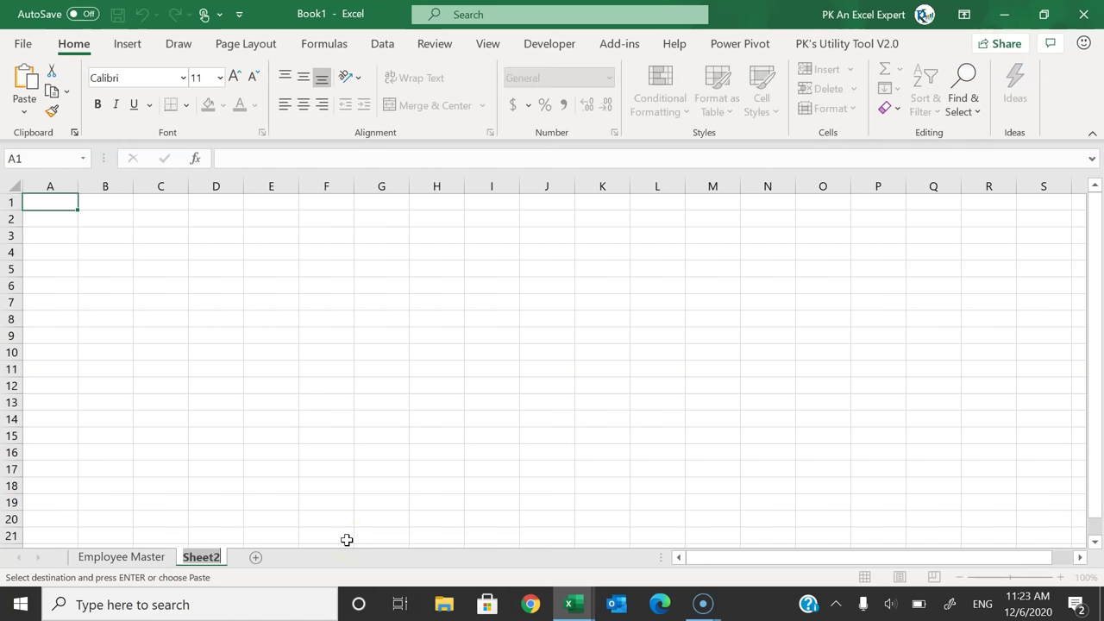
{"action": "type", "text": "Database"}
{"action": "key", "text": "Return"}
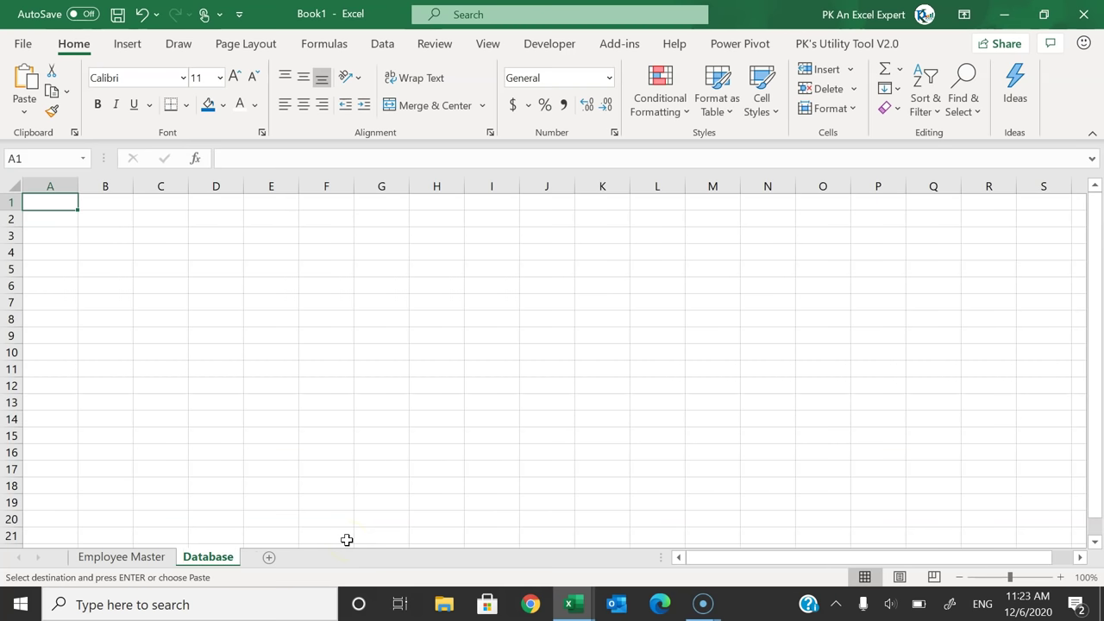
Step: Enter the header Unique ID in cell A1 of the Database sheet
{"action": "type", "text": "Uni"}
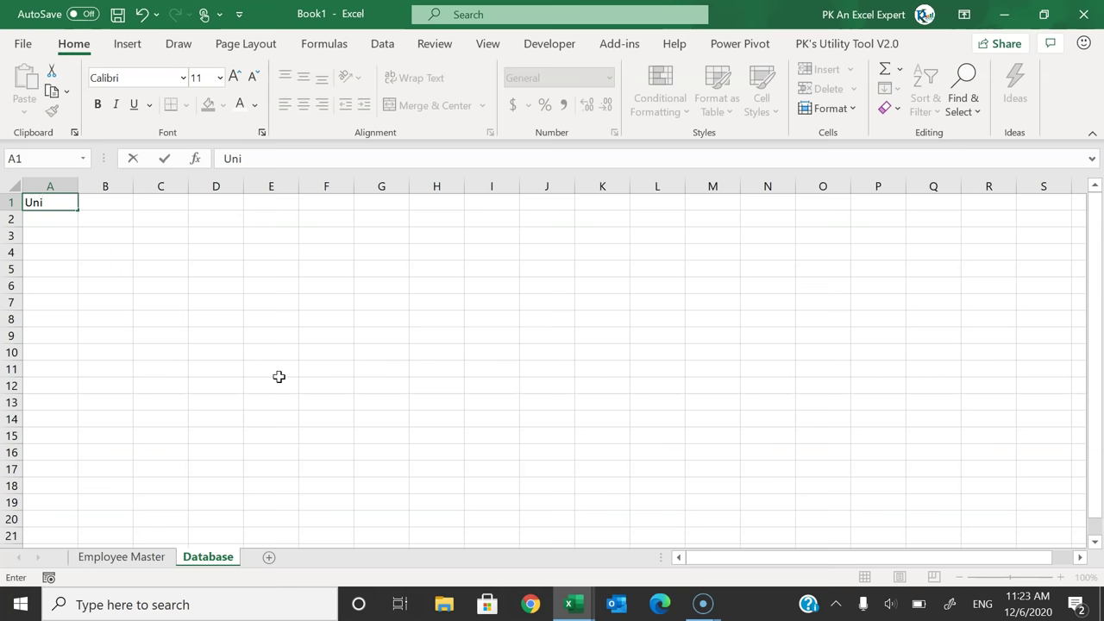
{"action": "type", "text": "que ID"}
{"action": "key", "text": "Tab"}
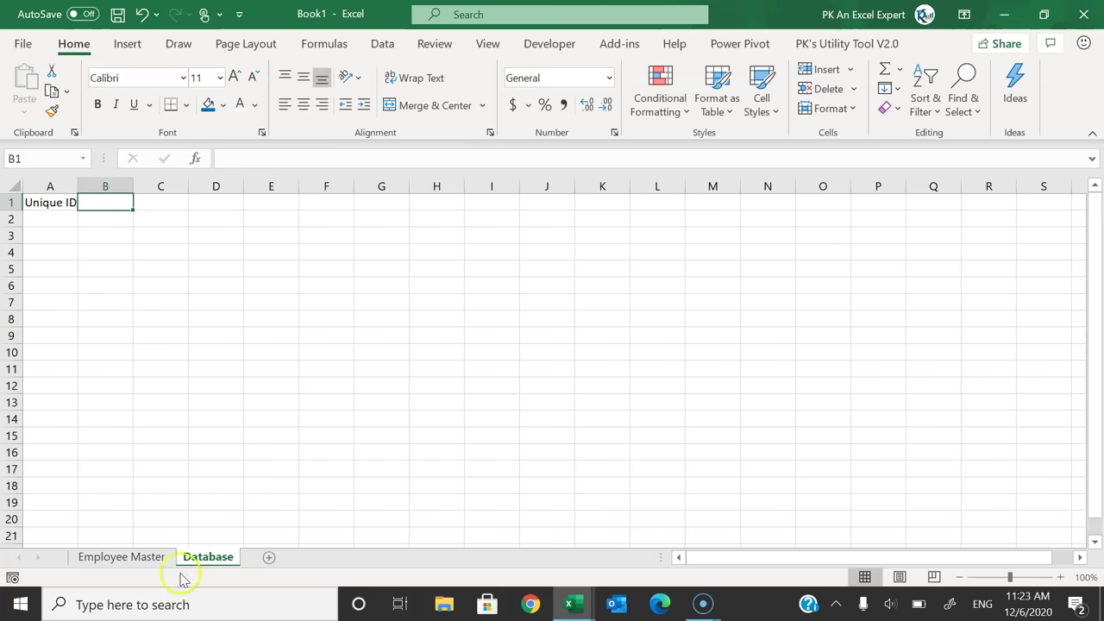
Step: Copy the Emp ID, Name and Supervisor headers from Employee Master to B1:D1 of the Database sheet and autofit their columns
{"action": "left_click", "coordinate": [155, 559]}
{"action": "left_click", "coordinate": [71, 202]}
{"action": "left_click_drag", "start_coordinate": [71, 202], "coordinate": [250, 201]}
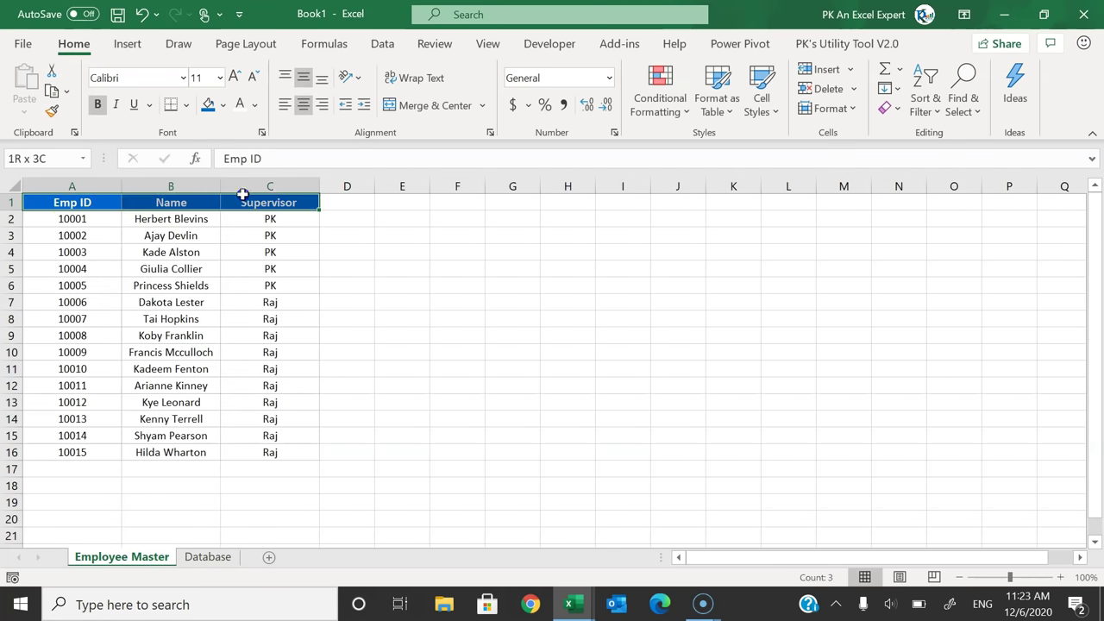
{"action": "key", "text": "ctrl+c"}
{"action": "left_click", "coordinate": [207, 556]}
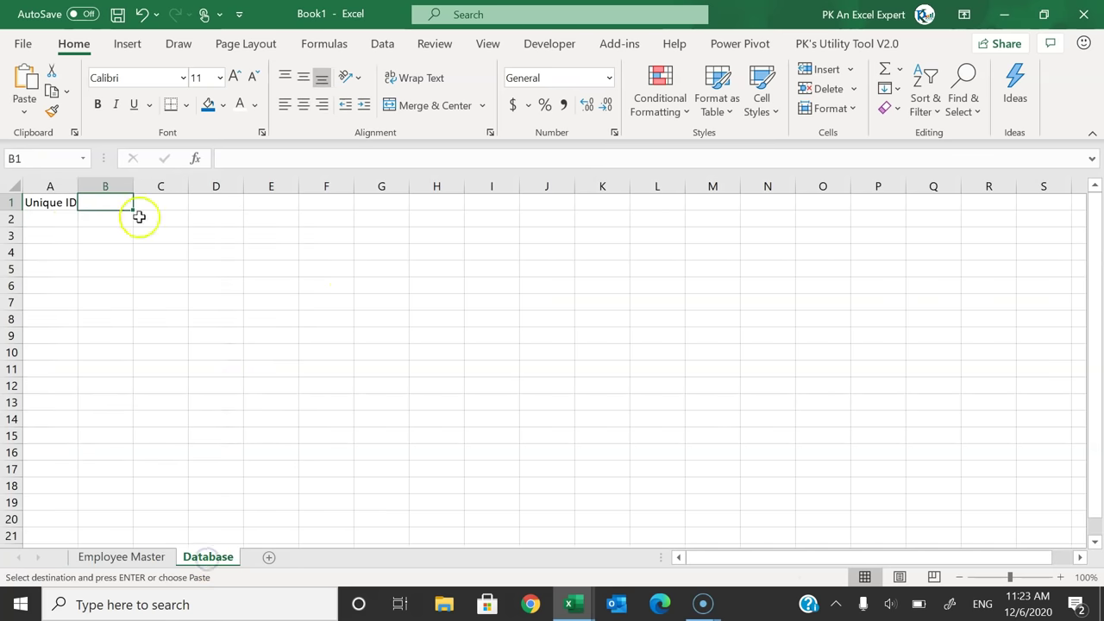
{"action": "key", "text": "ctrl+v"}
{"action": "left_click_drag", "start_coordinate": [105, 187], "coordinate": [216, 187]}
{"action": "double_click", "coordinate": [244, 186]}
Step: Enter the headers Date and Attendance in E1 and F1 of the Database sheet
{"action": "left_click", "coordinate": [319, 202]}
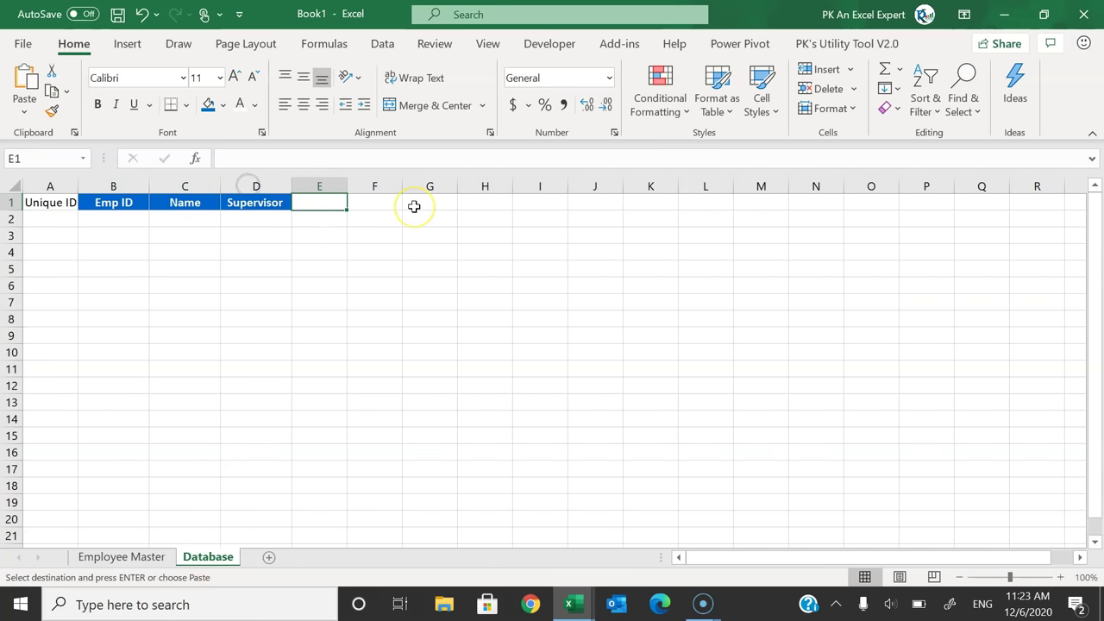
{"action": "type", "text": "Date"}
{"action": "key", "text": "Tab"}
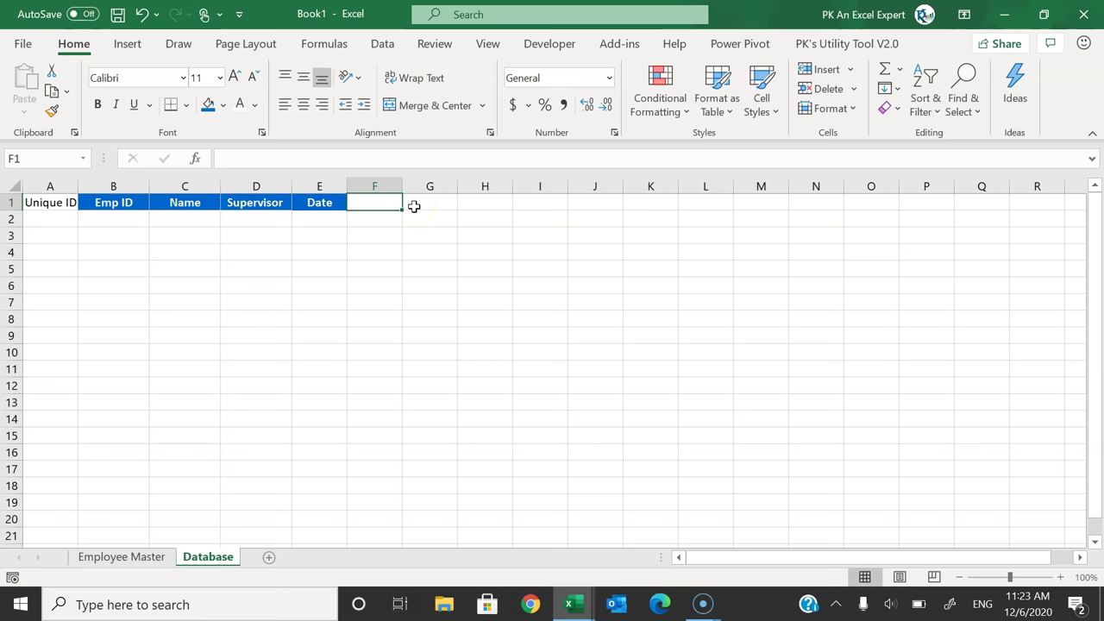
{"action": "type", "text": "Attendance"}
{"action": "key", "text": "Return"}
Step: Format the Unique ID header like the other blue headers and widen columns A to F to one equal width
{"action": "left_click_drag", "start_coordinate": [50, 186], "coordinate": [380, 186]}
{"action": "left_click_drag", "start_coordinate": [402, 186], "coordinate": [438, 185]}
{"action": "left_click", "coordinate": [414, 199]}
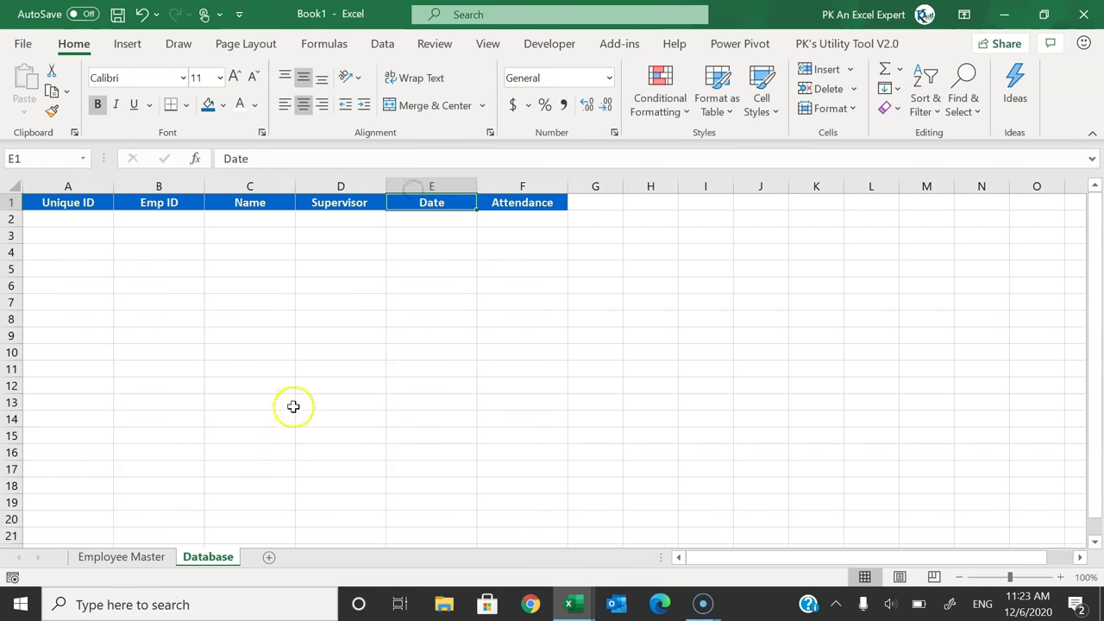
Step: Add a new worksheet after Database and name it Setting
{"action": "left_click", "coordinate": [270, 557]}
{"action": "key", "text": "alt+o"}
{"action": "type", "text": "h"}
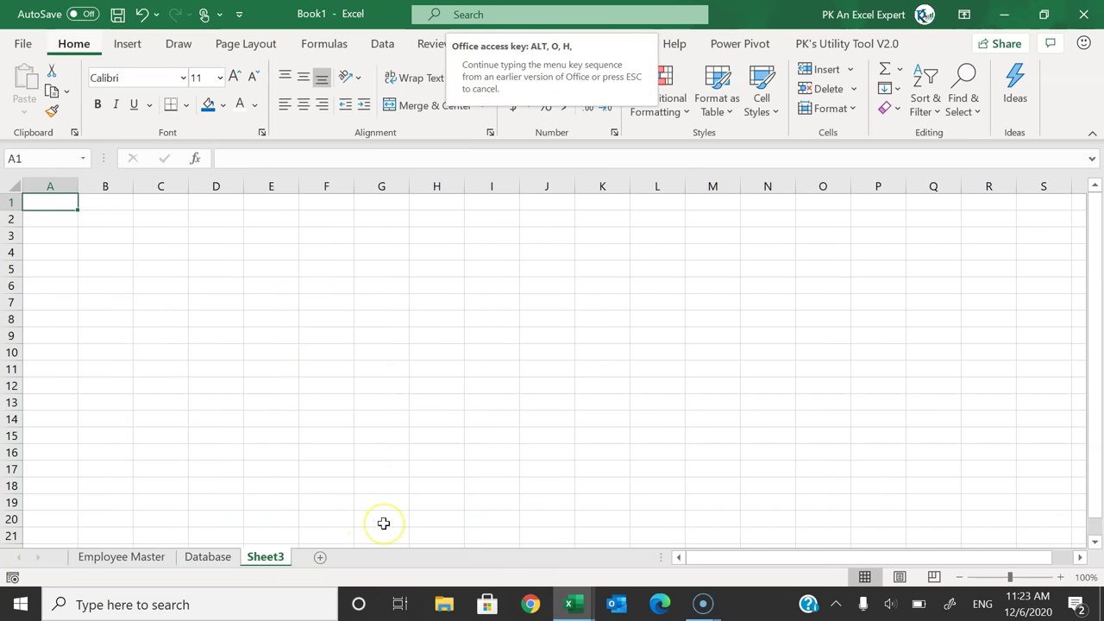
{"action": "type", "text": "rSetting"}
Step: Enter the header Attendance List in cell A1 of the Setting sheet and autofit column A
{"action": "left_click", "coordinate": [98, 205]}
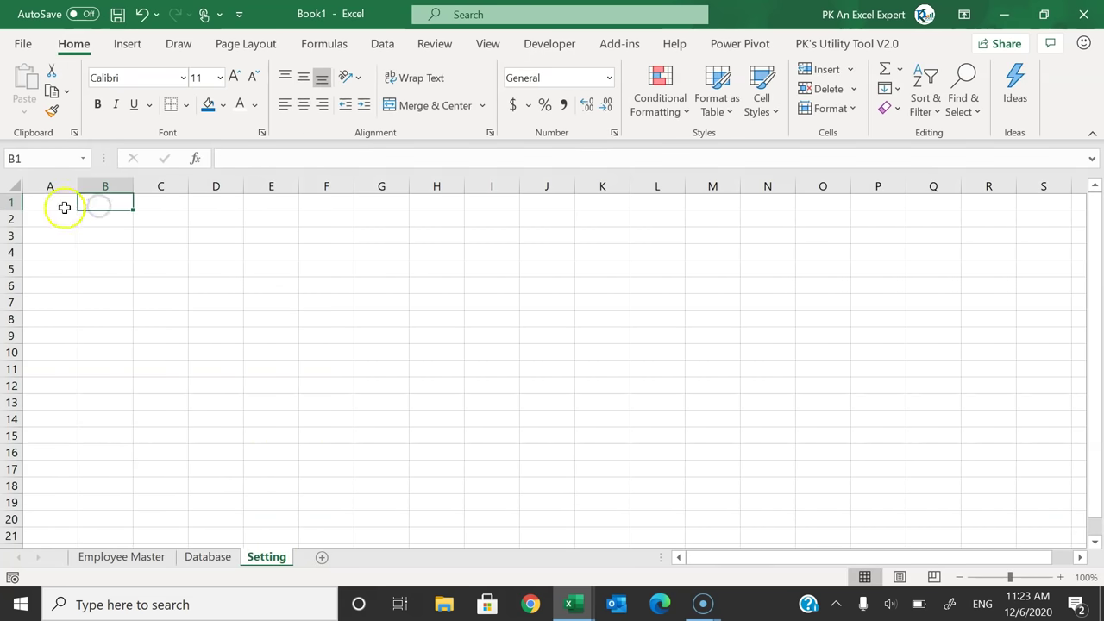
{"action": "left_click", "coordinate": [63, 207]}
{"action": "type", "text": "Atte"}
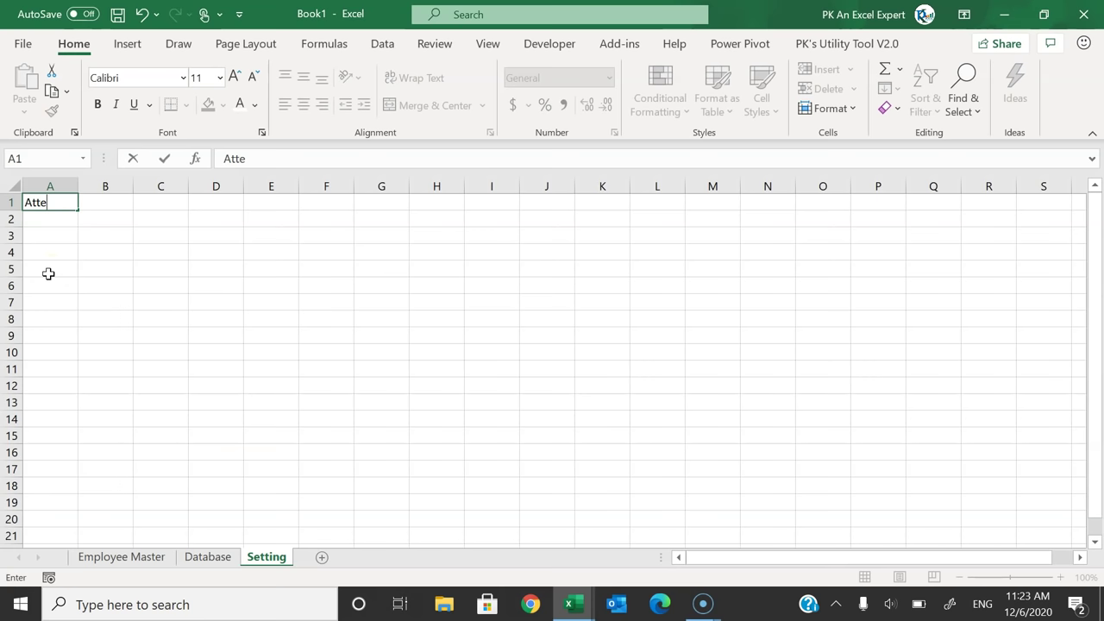
{"action": "type", "text": "ndance List"}
{"action": "key", "text": "Return"}
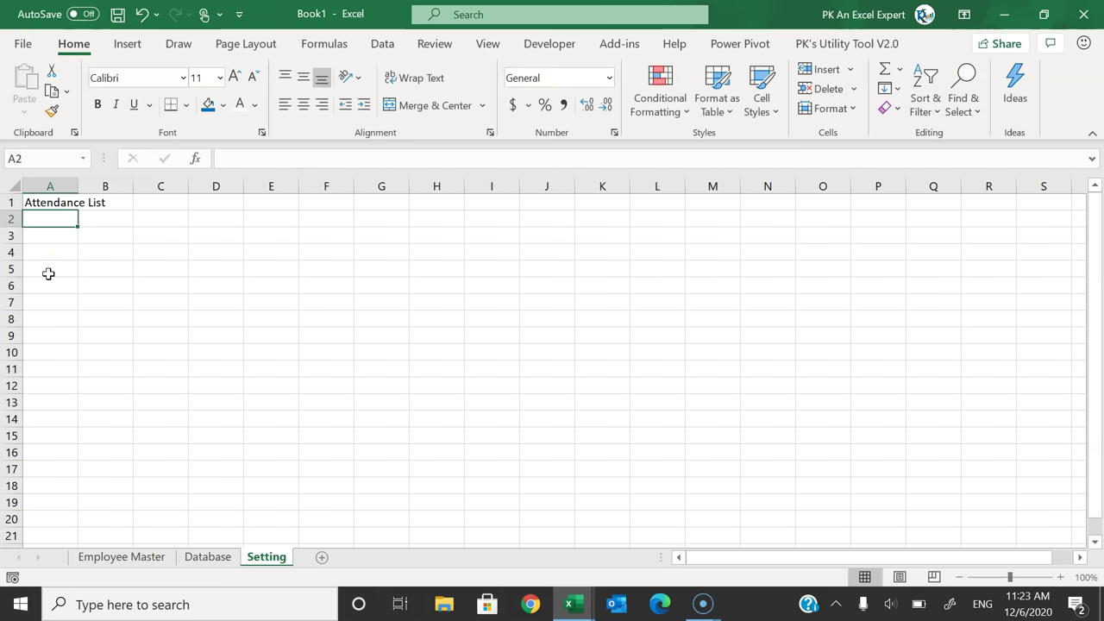
{"action": "left_click", "coordinate": [31, 205]}
{"action": "double_click", "coordinate": [78, 186]}
Step: List the attendance codes P, A, L and WO in cells A2 to A5 under Attendance List
{"action": "left_click", "coordinate": [80, 218]}
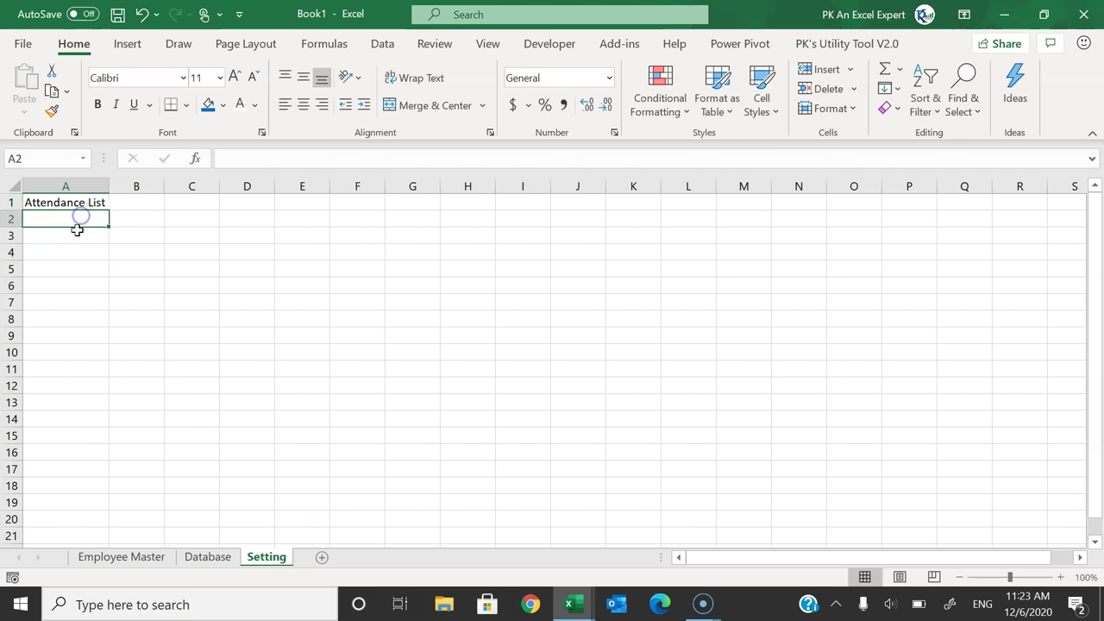
{"action": "type", "text": "P"}
{"action": "key", "text": "Return"}
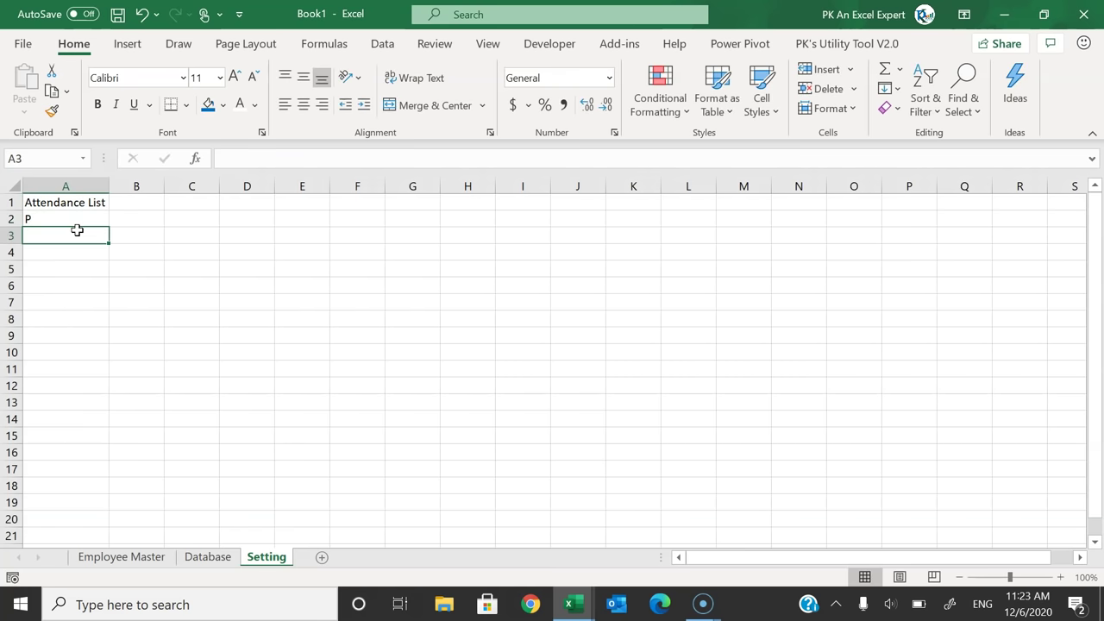
{"action": "type", "text": "Attendance List"}
{"action": "key", "text": "Return"}
{"action": "left_click", "coordinate": [77, 231]}
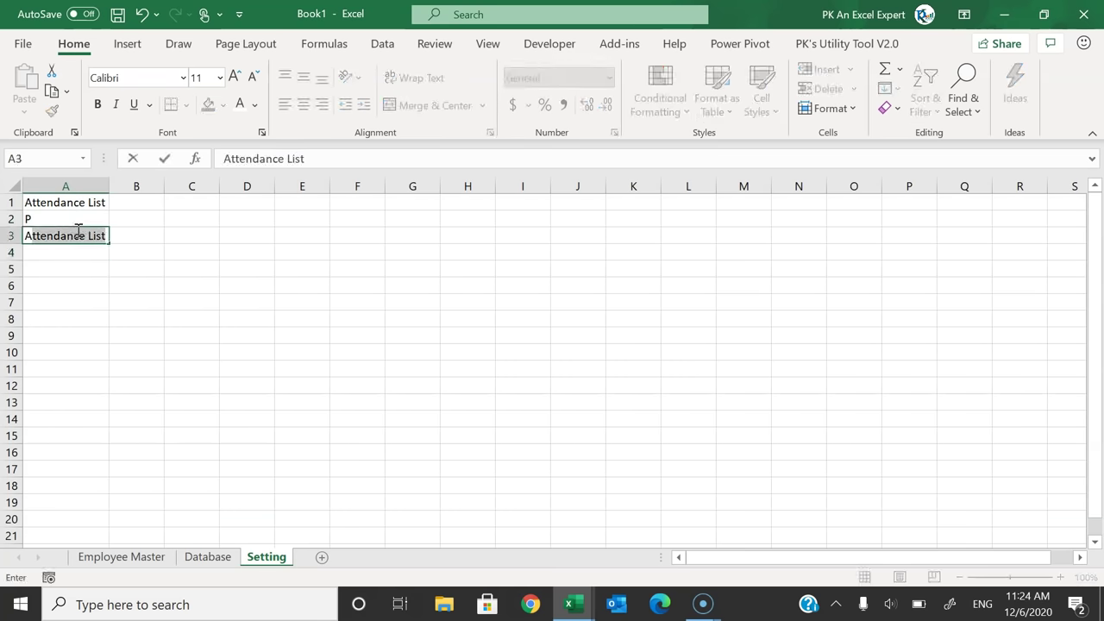
{"action": "type", "text": "A"}
{"action": "key", "text": "Delete"}
{"action": "key", "text": "Return"}
{"action": "type", "text": "L"}
{"action": "key", "text": "Return"}
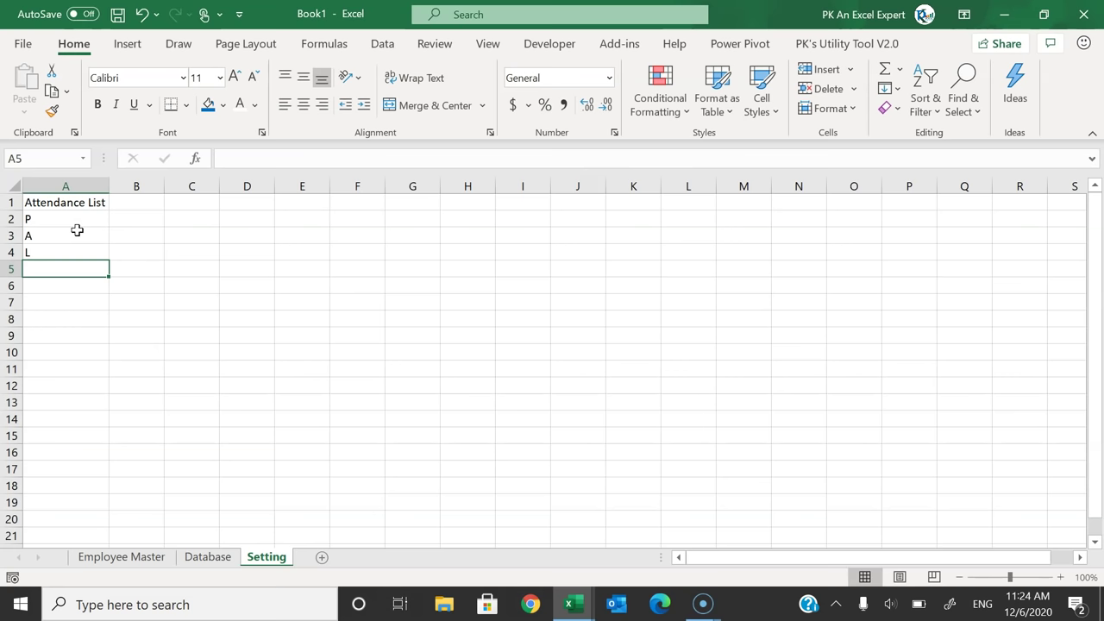
{"action": "type", "text": "WO"}
{"action": "key", "text": "Return"}
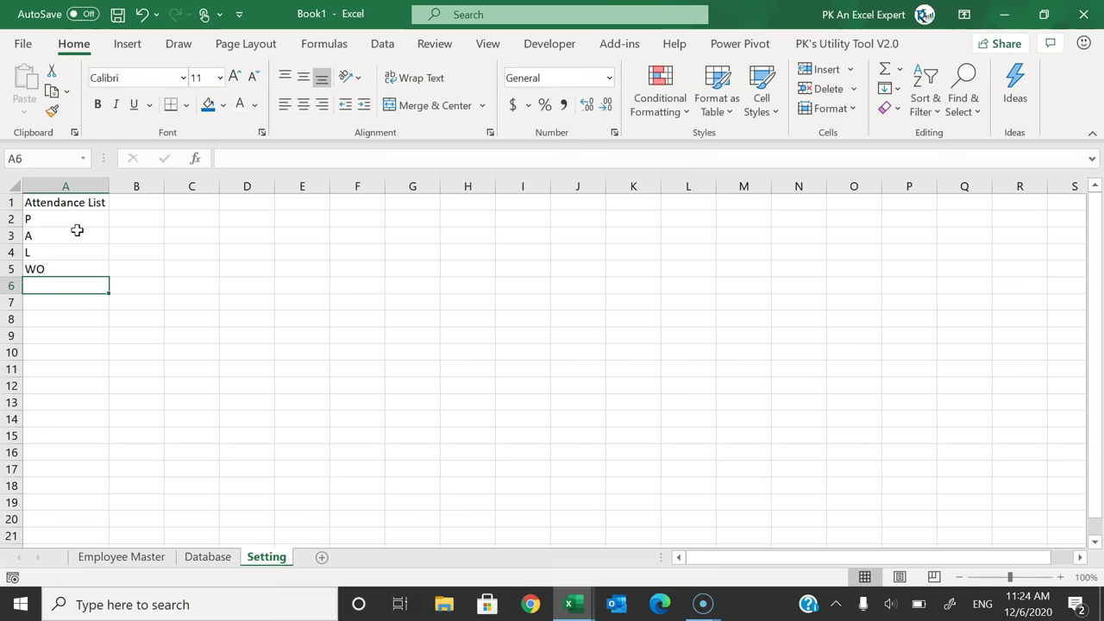
Step: Enter the header Month in C1 with the dates 1-Jan-2020 and 1-Feb-2020 in C2 and C3
{"action": "left_click", "coordinate": [191, 202]}
{"action": "type", "text": "Month"}
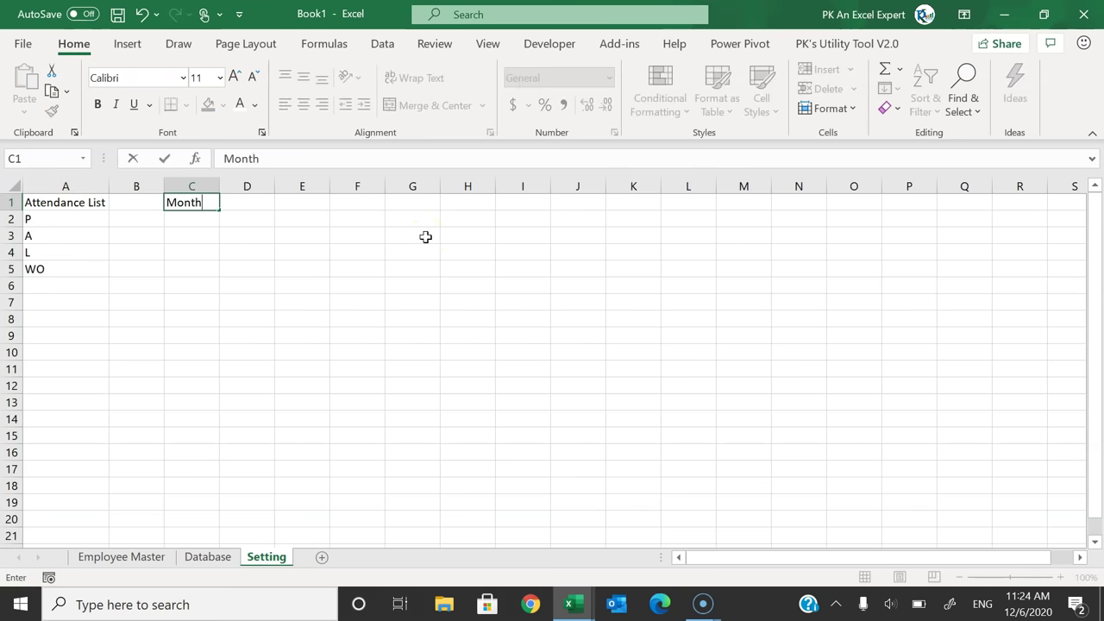
{"action": "key", "text": "Return"}
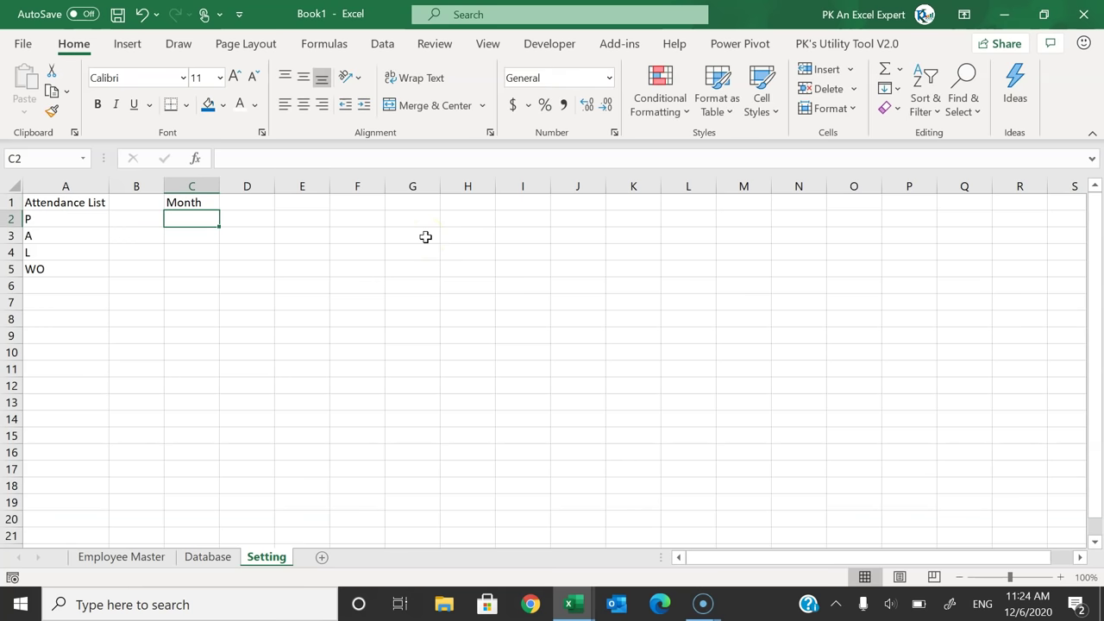
{"action": "type", "text": "1Jan"}
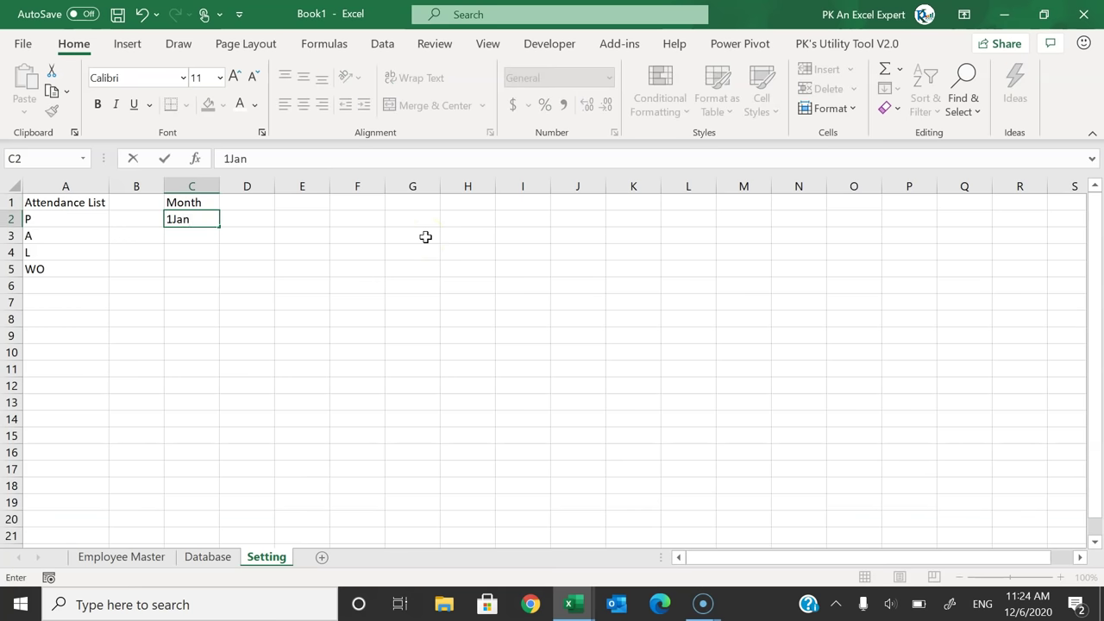
{"action": "type", "text": "2020"}
{"action": "left_click", "coordinate": [206, 238]}
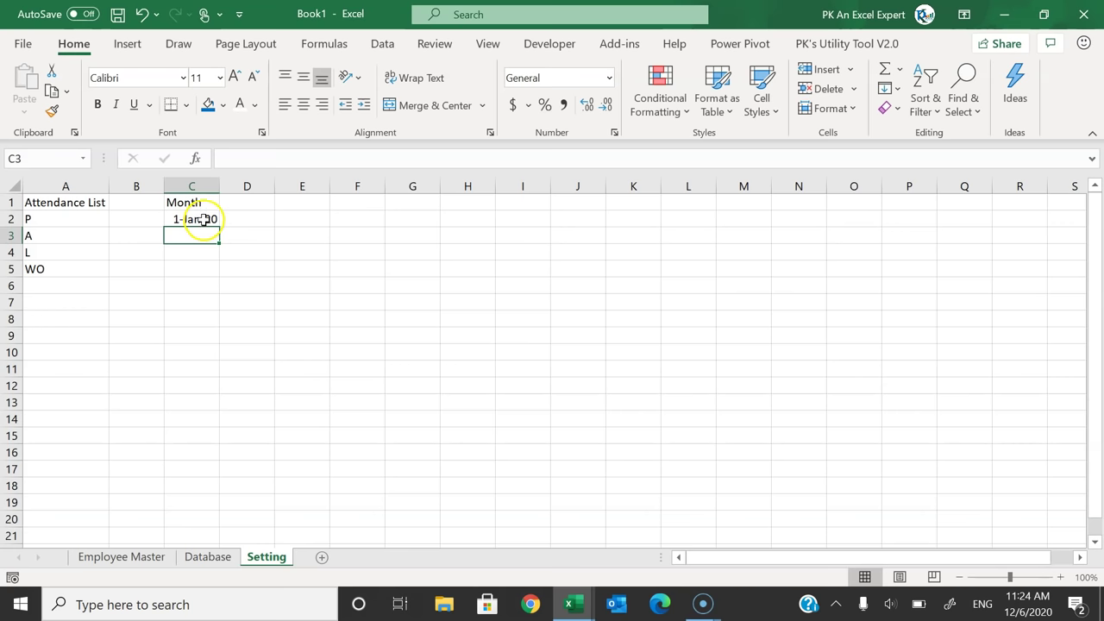
{"action": "type", "text": "1f"}
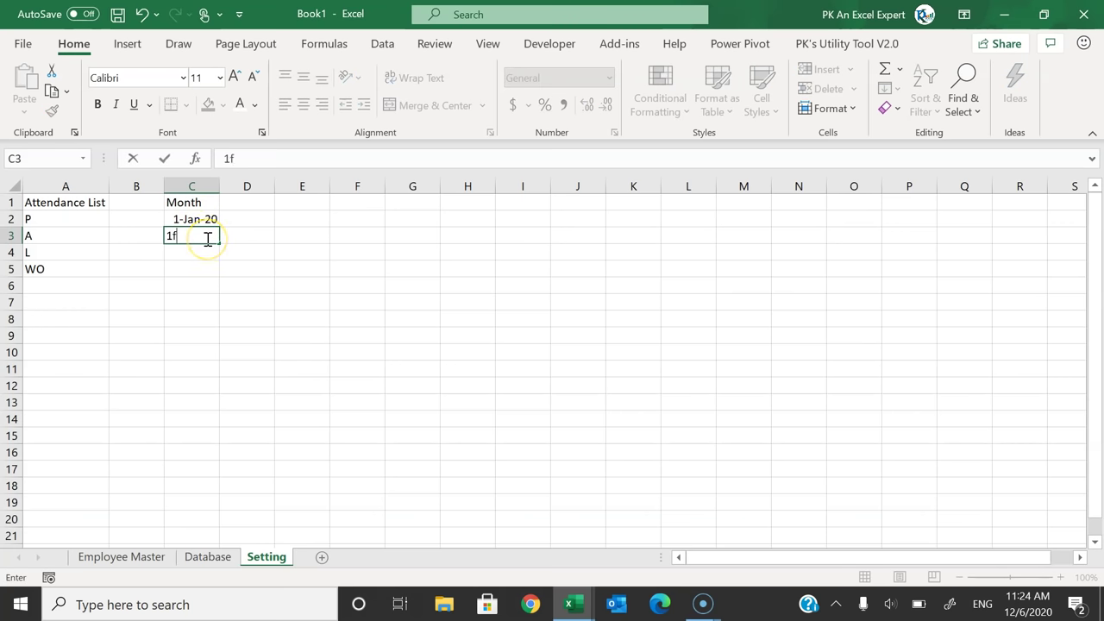
{"action": "type", "text": "eb2020"}
{"action": "key", "text": "Return"}
Step: Apply the custom number format MMM-YYYY to column C and centre its contents
{"action": "left_click_drag", "start_coordinate": [199, 202], "coordinate": [204, 238]}
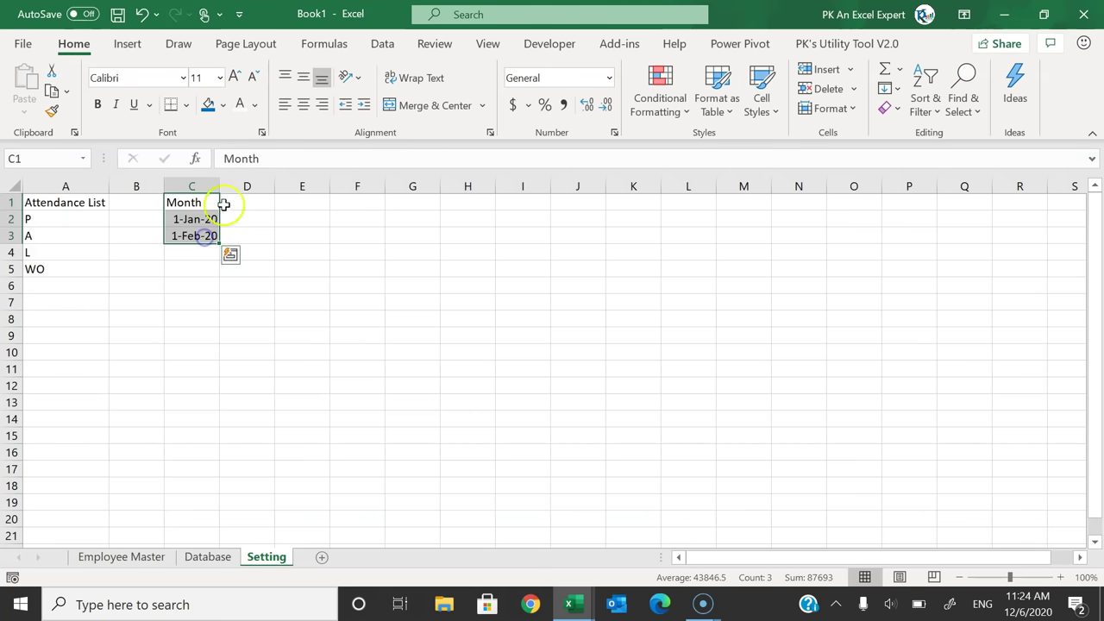
{"action": "left_click", "coordinate": [198, 218]}
{"action": "left_click", "coordinate": [200, 185]}
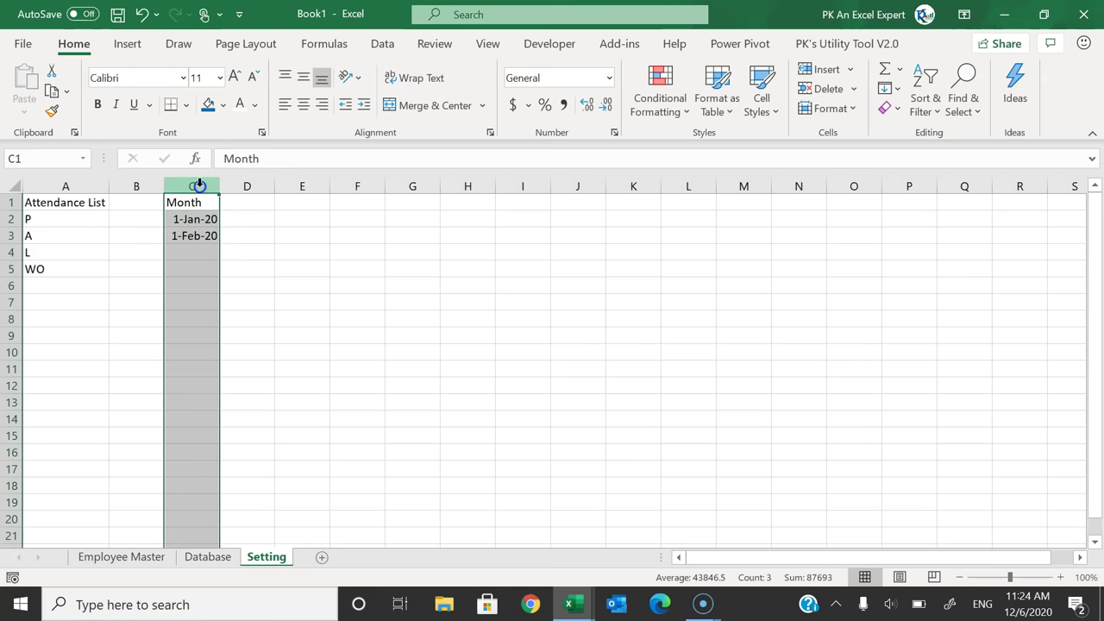
{"action": "left_click", "coordinate": [197, 186]}
{"action": "right_click", "coordinate": [205, 239]}
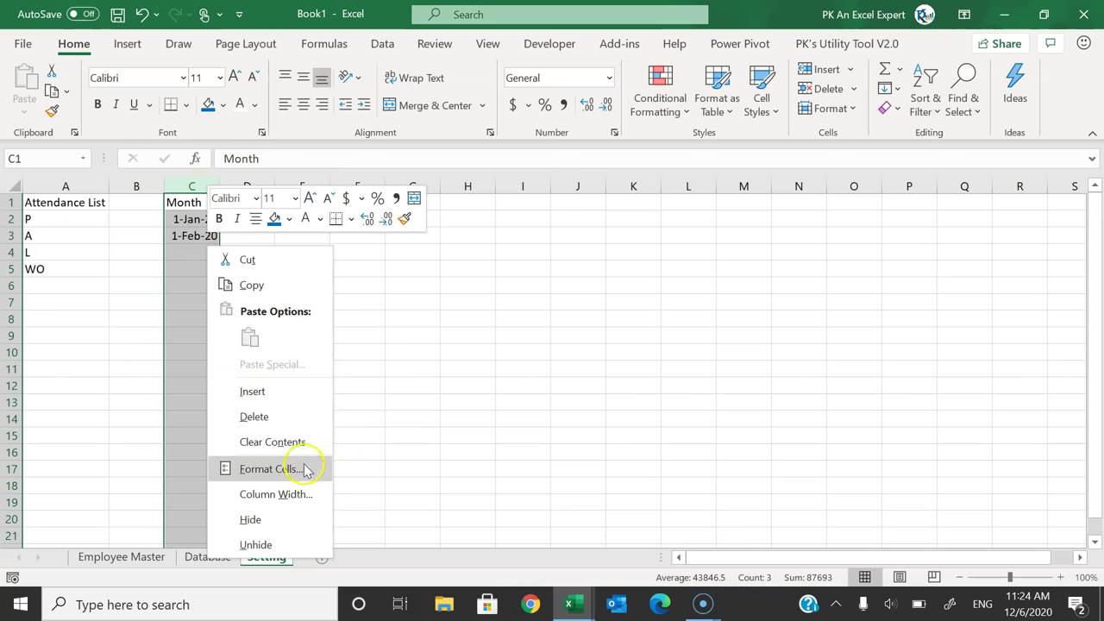
{"action": "left_click", "coordinate": [274, 469]}
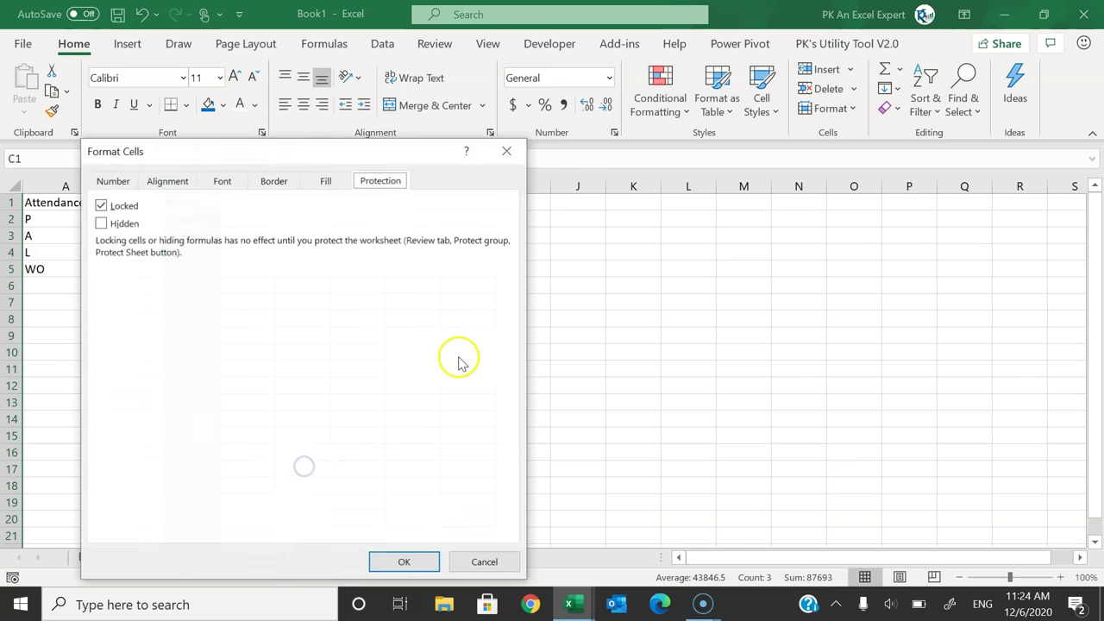
{"action": "left_click", "coordinate": [120, 188]}
{"action": "left_click", "coordinate": [129, 353]}
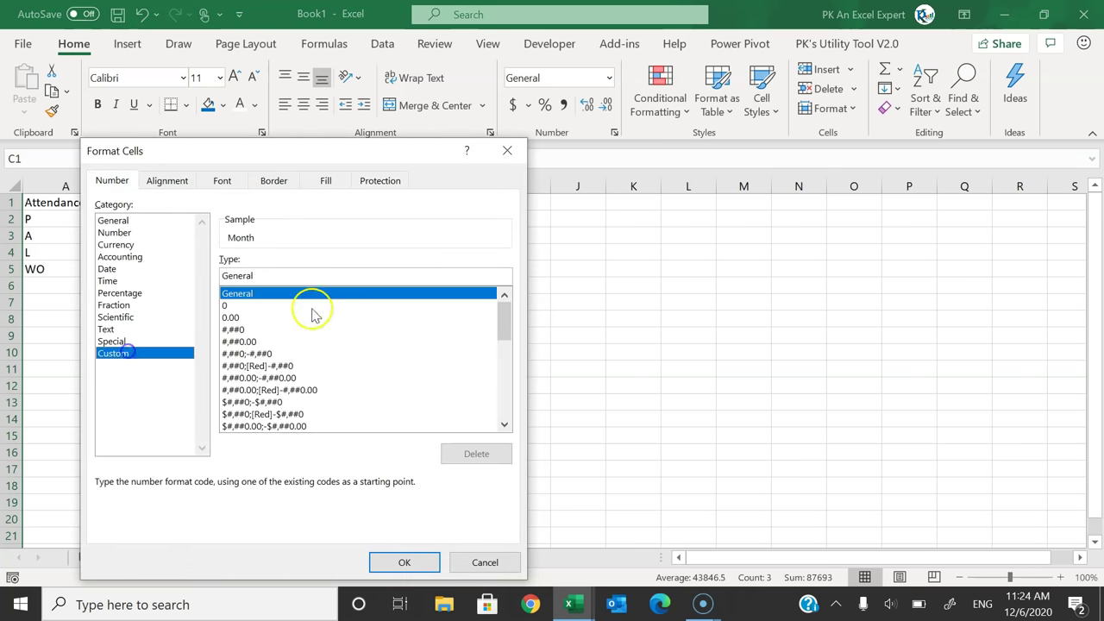
{"action": "left_click", "coordinate": [279, 276]}
{"action": "left_click_drag", "start_coordinate": [212, 278], "coordinate": [341, 276]}
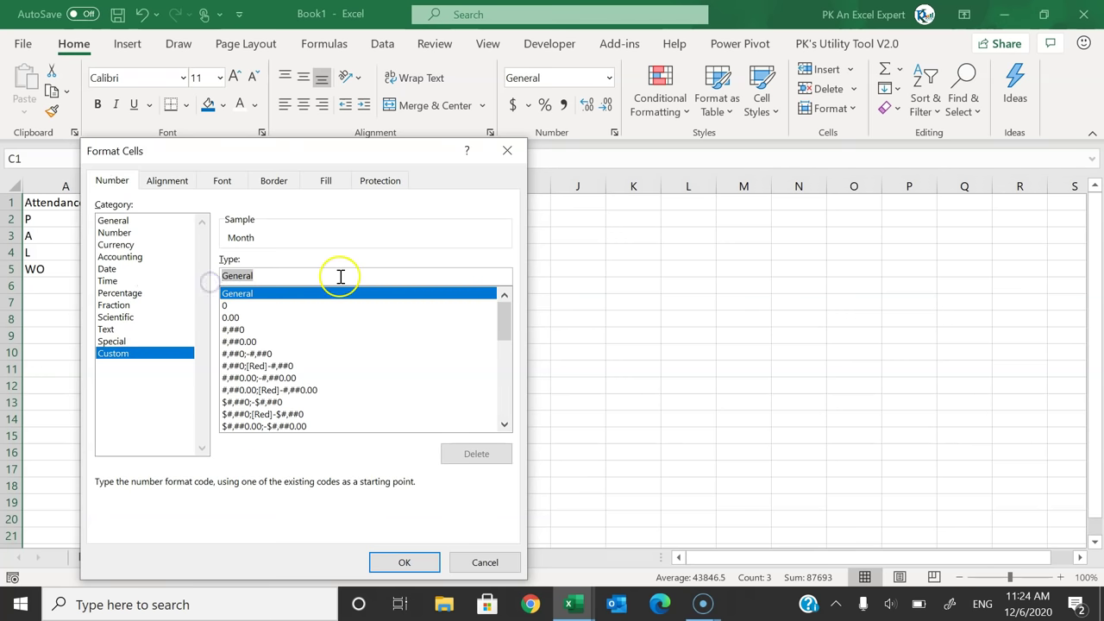
{"action": "type", "text": "MMM-YY"}
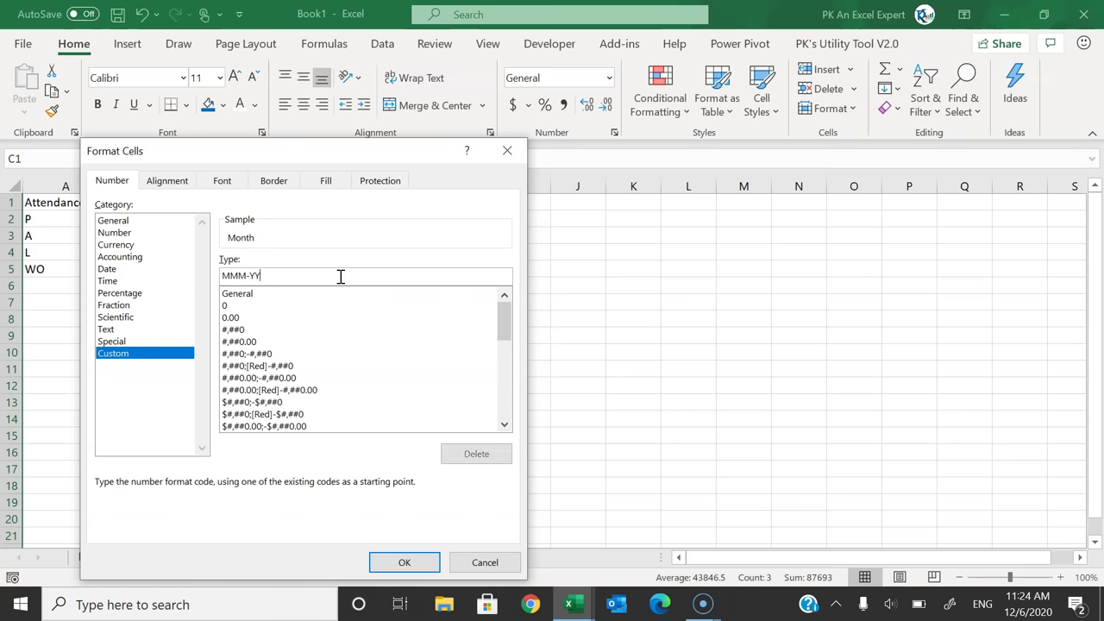
{"action": "left_click", "coordinate": [405, 562]}
Step: Enter the header Highlight in cell E1 and widen column E slightly to fit it
{"action": "key", "text": "Right"}
{"action": "key", "text": "Right"}
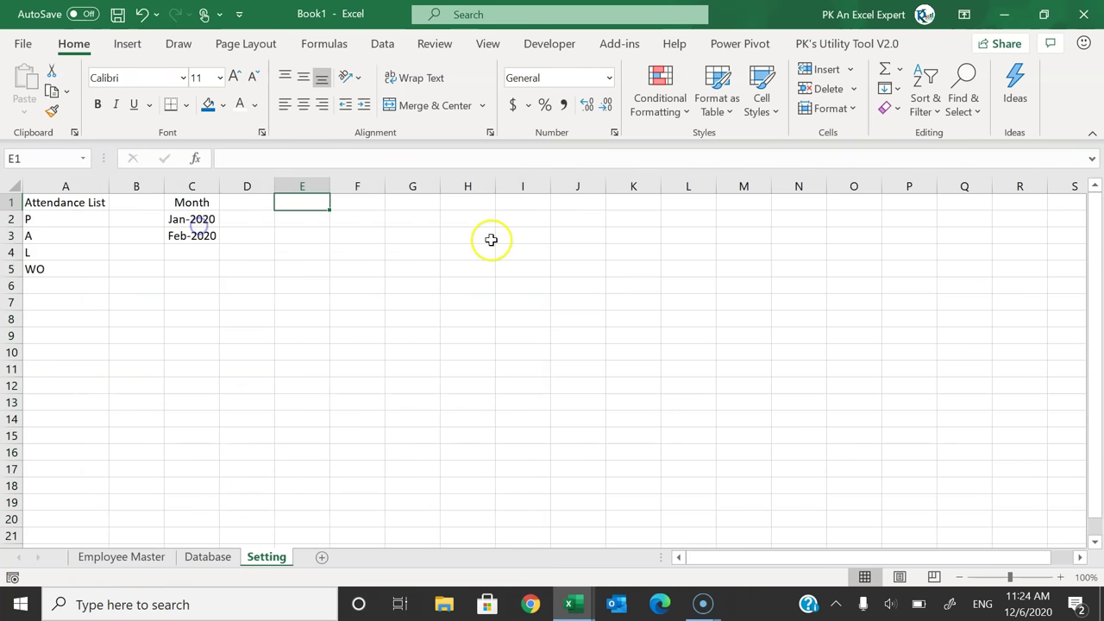
{"action": "type", "text": "Hi"}
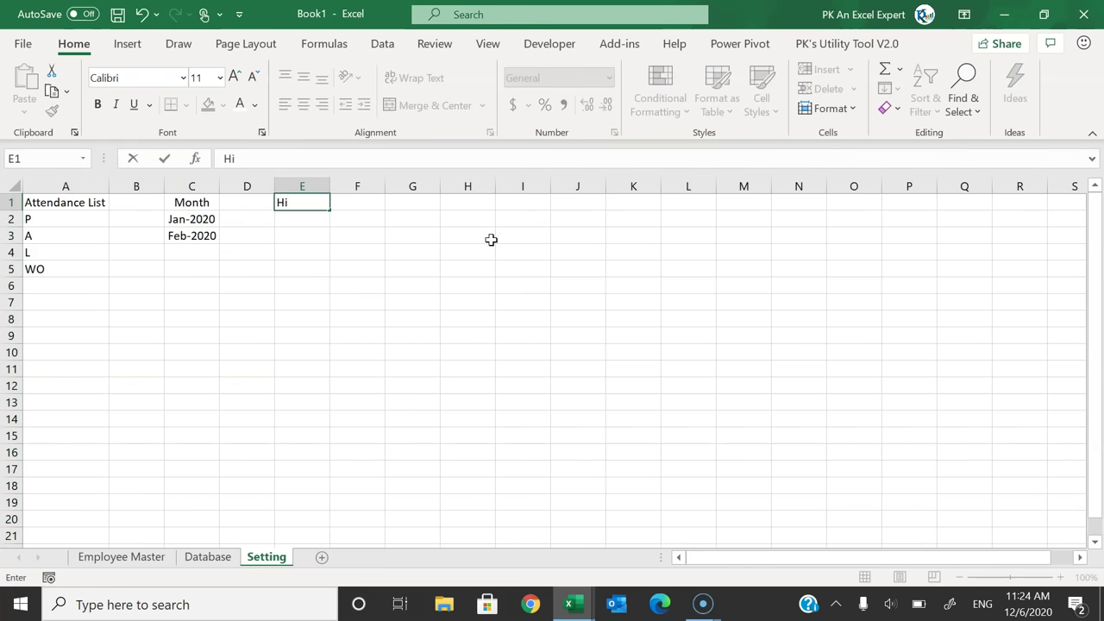
{"action": "type", "text": "ghlight"}
{"action": "key", "text": "Return"}
{"action": "left_click_drag", "start_coordinate": [330, 185], "coordinate": [336, 184]}
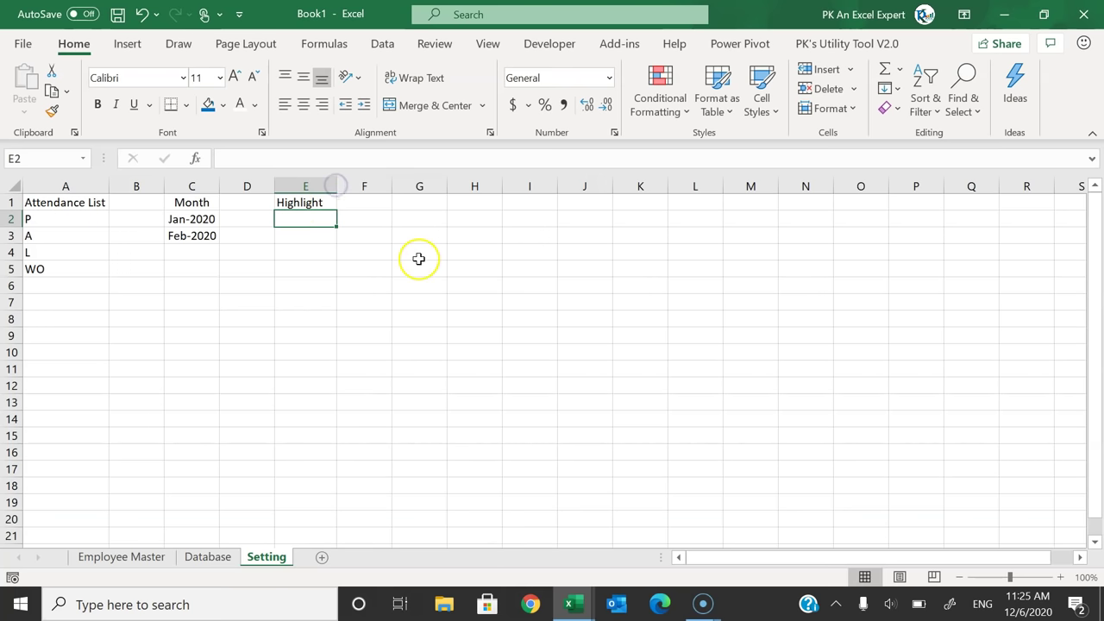
Step: List Sunday and Saturday in cells E2 and E3 under Highlight and widen column E a little more
{"action": "type", "text": "Sunday"}
{"action": "key", "text": "Return"}
{"action": "type", "text": "Sat"}
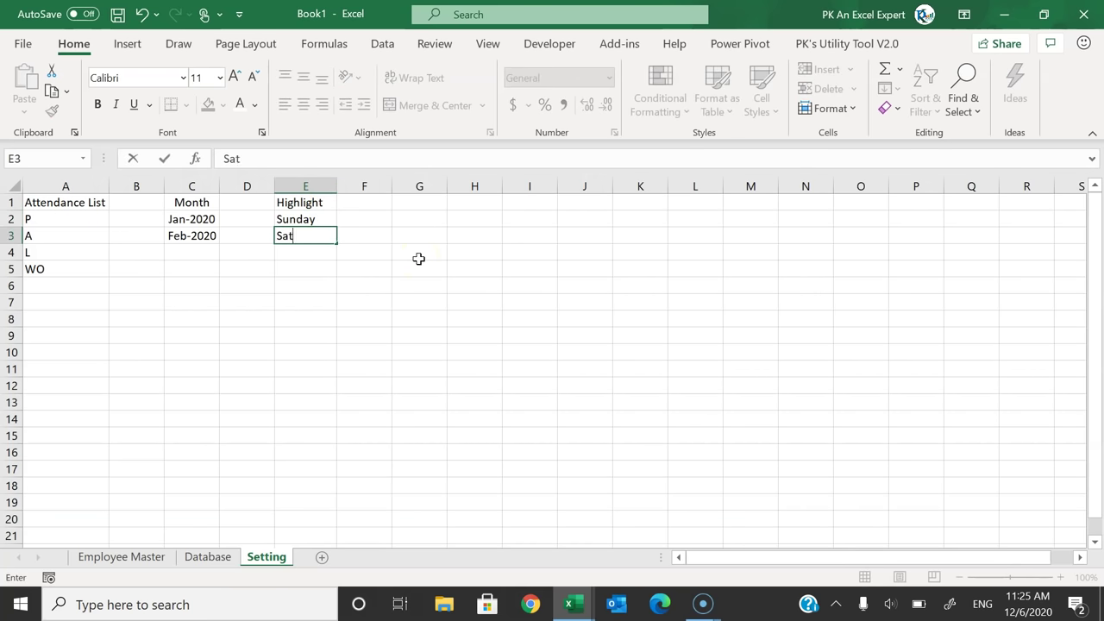
{"action": "type", "text": "urday"}
{"action": "key", "text": "Return"}
{"action": "left_click_drag", "start_coordinate": [325, 221], "coordinate": [322, 235]}
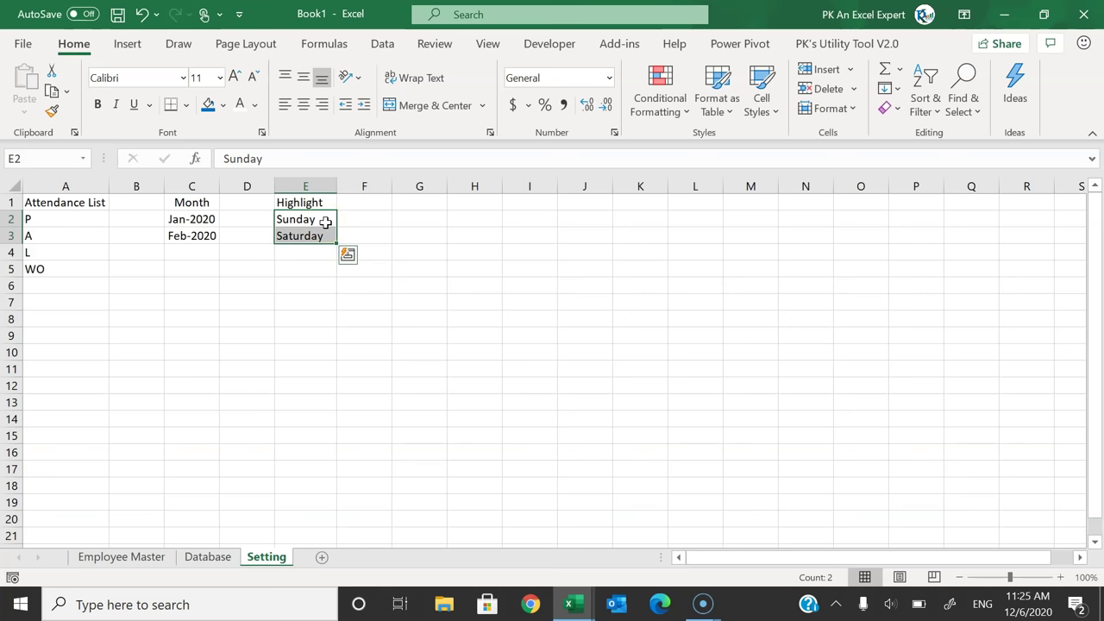
{"action": "left_click_drag", "start_coordinate": [337, 184], "coordinate": [341, 185]}
{"action": "left_click", "coordinate": [417, 227]}
Step: Add a new worksheet after Setting and name it Attendance Sheet
{"action": "left_click", "coordinate": [321, 557]}
{"action": "double_click", "coordinate": [308, 557]}
{"action": "type", "text": "Attendance Sheet"}
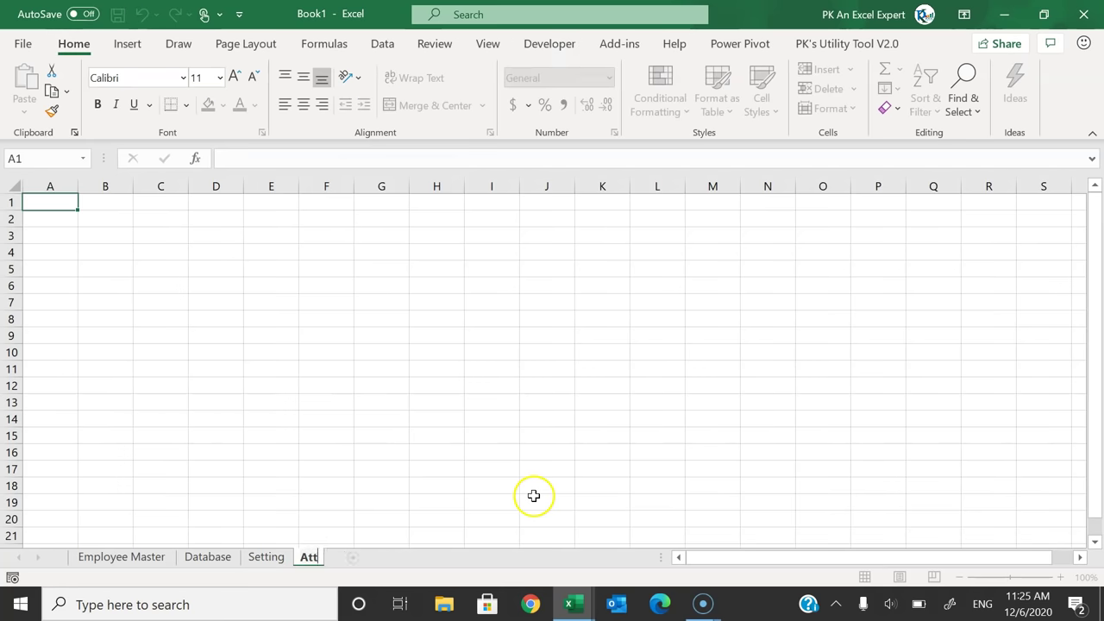
{"action": "key", "text": "Return"}
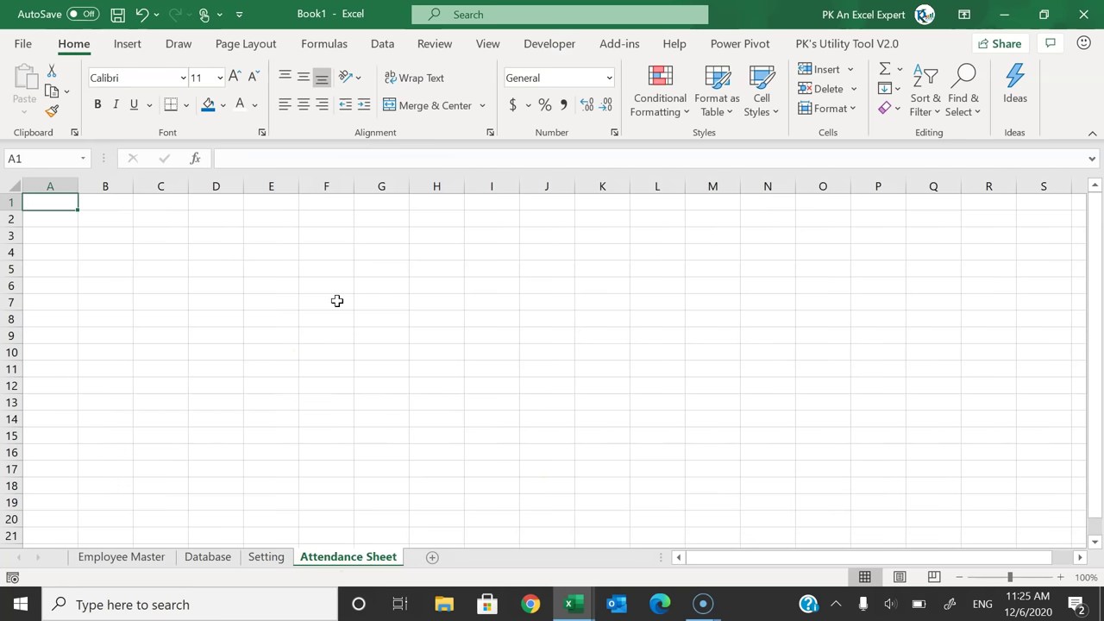
{"action": "left_click", "coordinate": [203, 201]}
{"action": "left_click", "coordinate": [39, 212]}
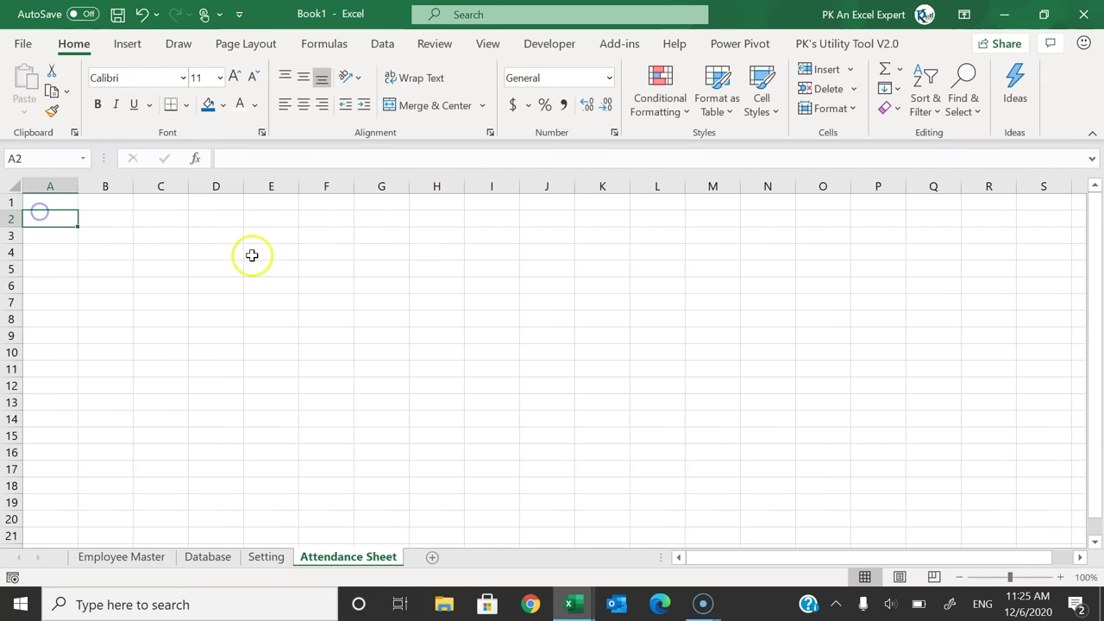
{"action": "left_click", "coordinate": [56, 204]}
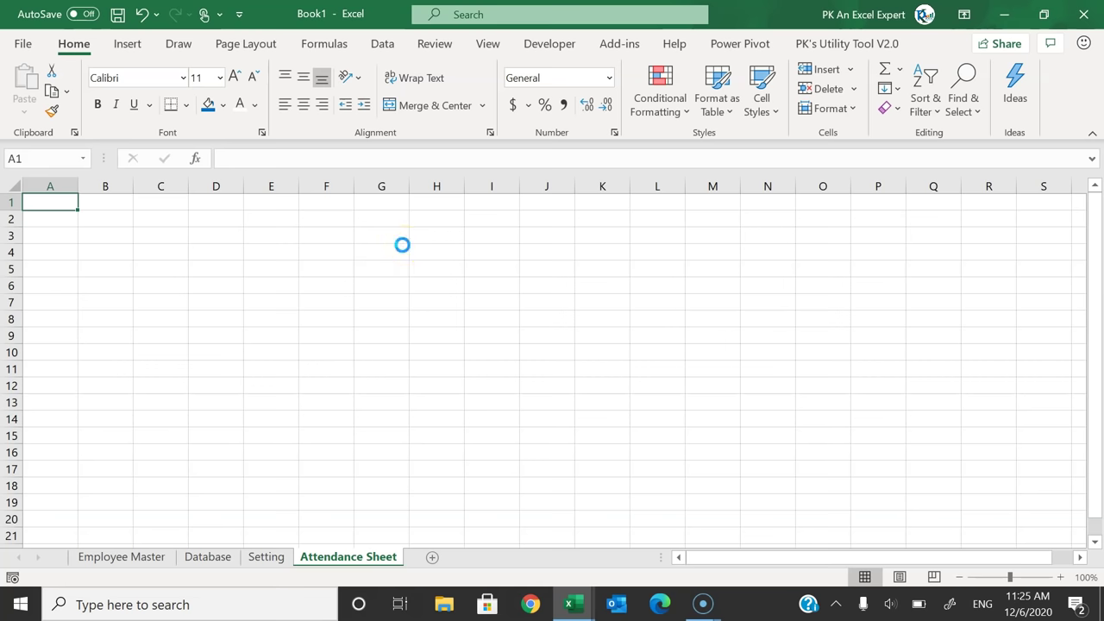
Step: Save the workbook to the Desktop as Book1 in the Excel Macro-Enabled Workbook format
{"action": "key", "text": "F12"}
{"action": "left_click", "coordinate": [239, 319]}
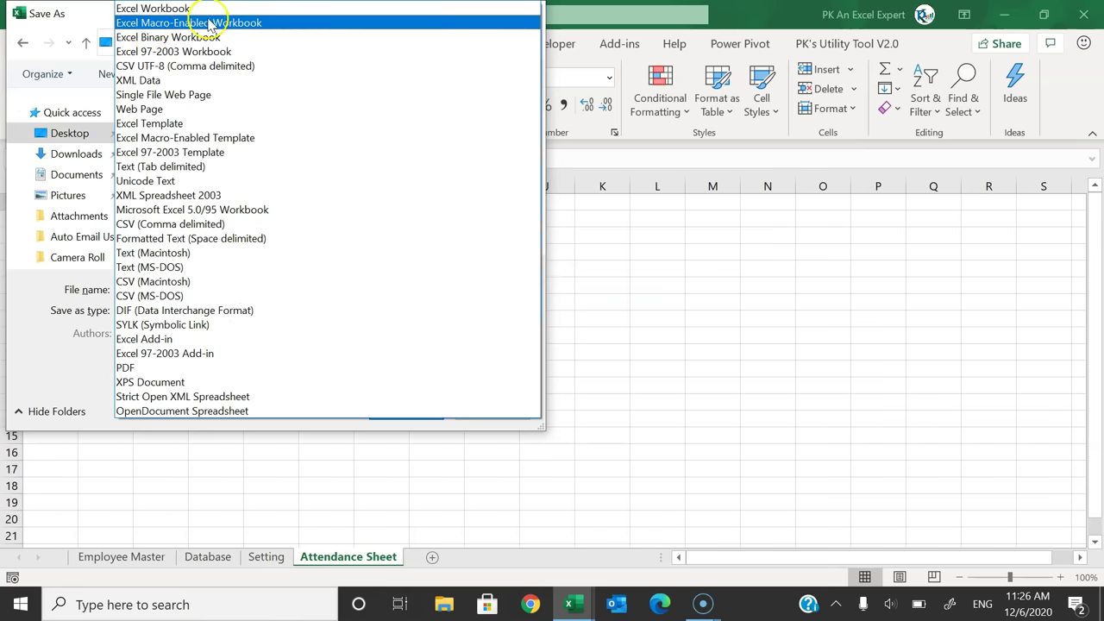
{"action": "left_click", "coordinate": [207, 23]}
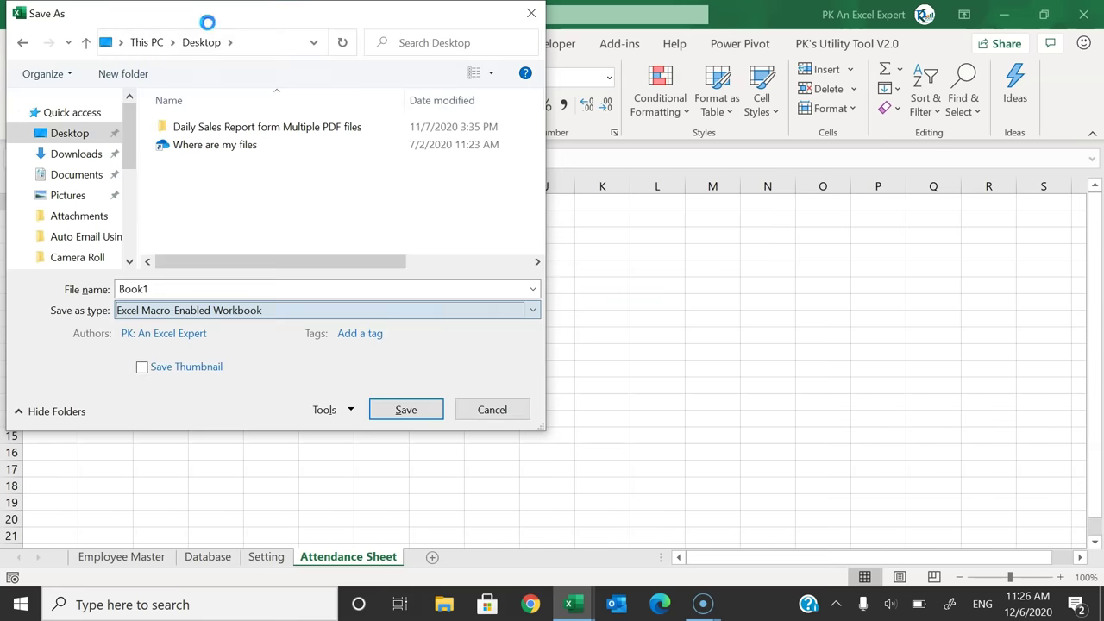
{"action": "left_click", "coordinate": [406, 410]}
Step: Copy the Emp ID, Name and Supervisor headers from Employee Master to A4:C4 of Attendance Sheet
{"action": "left_click", "coordinate": [138, 557]}
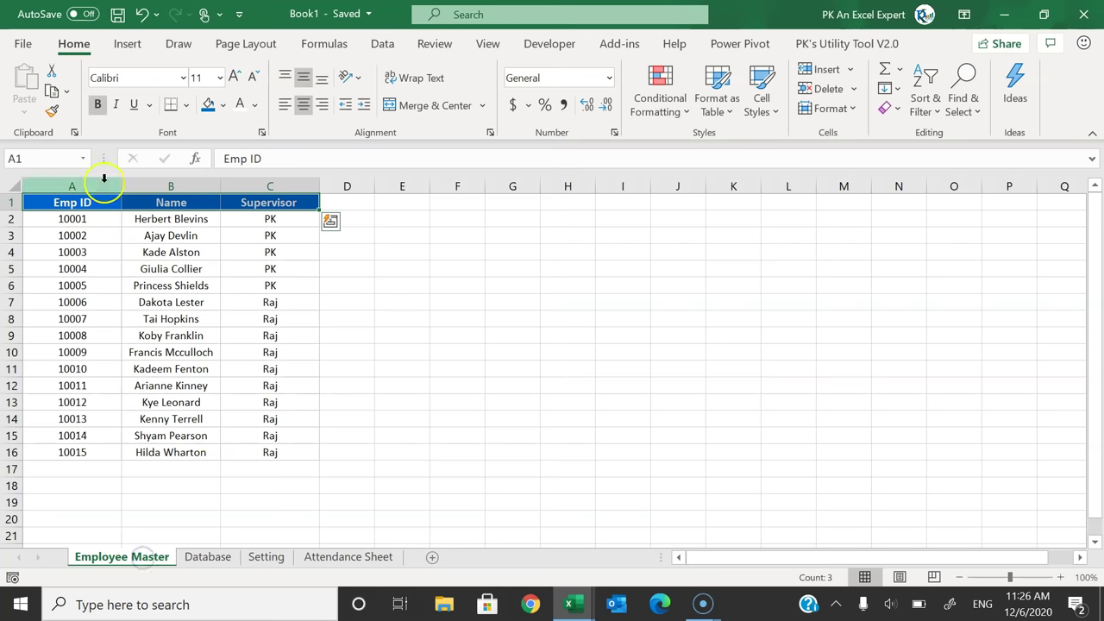
{"action": "key", "text": "ctrl+c"}
{"action": "left_click", "coordinate": [348, 556]}
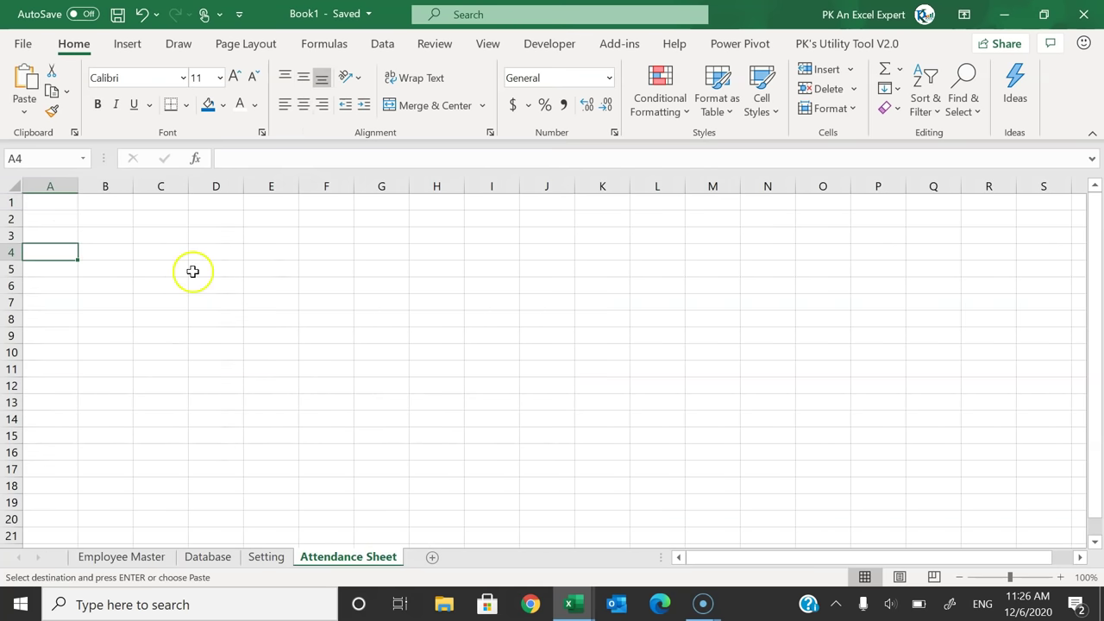
{"action": "key", "text": "ctrl+v"}
{"action": "left_click", "coordinate": [173, 250]}
Step: Compare with the reference workbook's Attendance Sheet and insert a row above the headers in Book1 so they sit in row 5
{"action": "key", "text": "alt+Tab"}
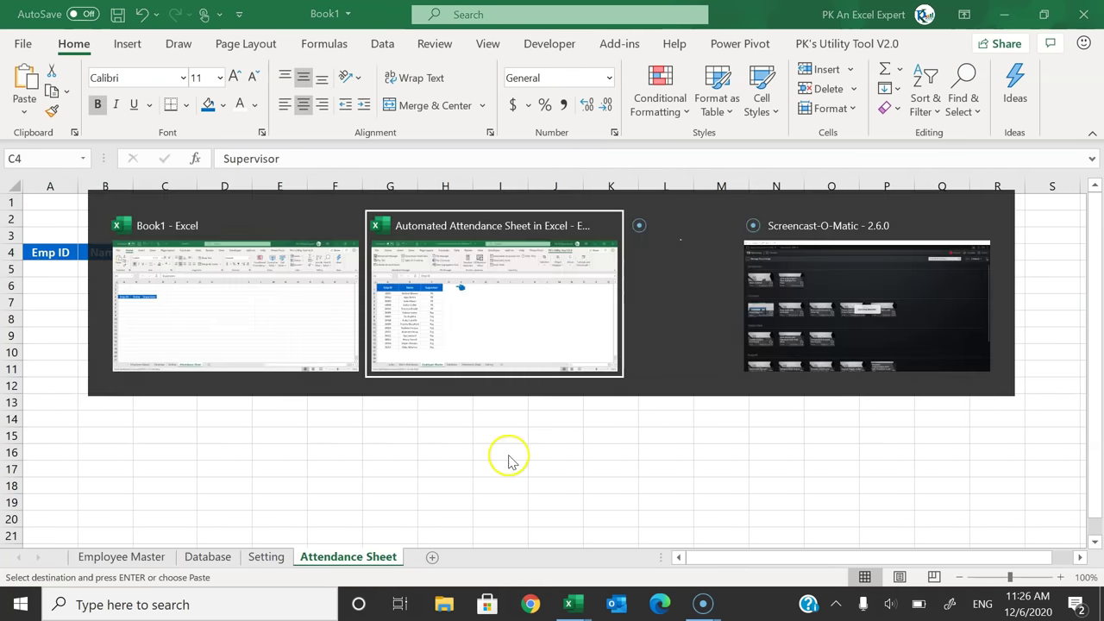
{"action": "left_click", "coordinate": [445, 556]}
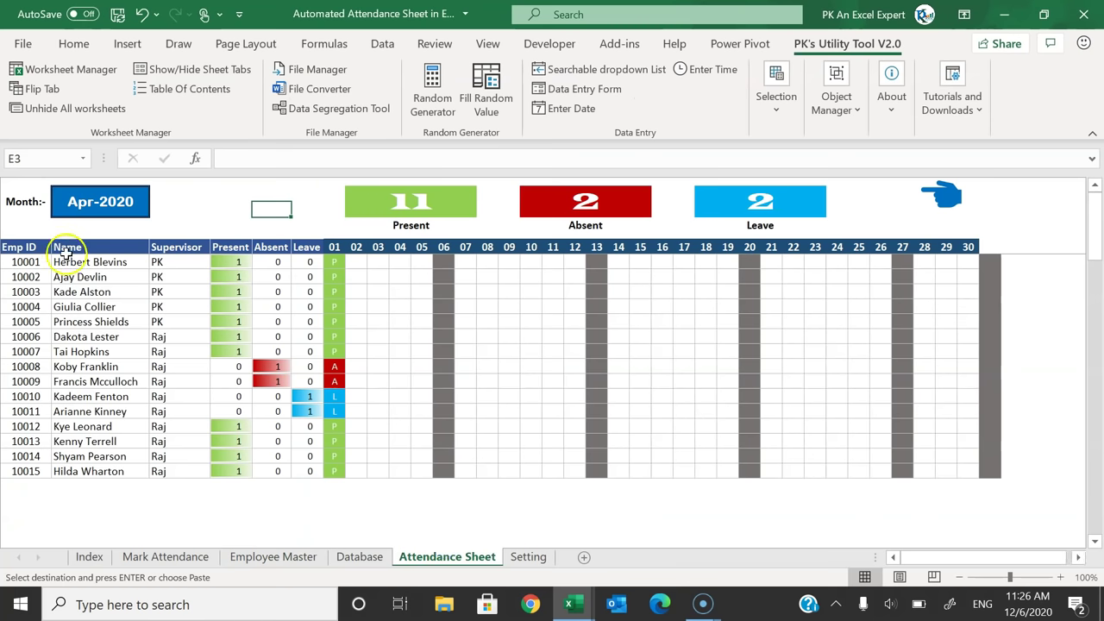
{"action": "left_click", "coordinate": [17, 251]}
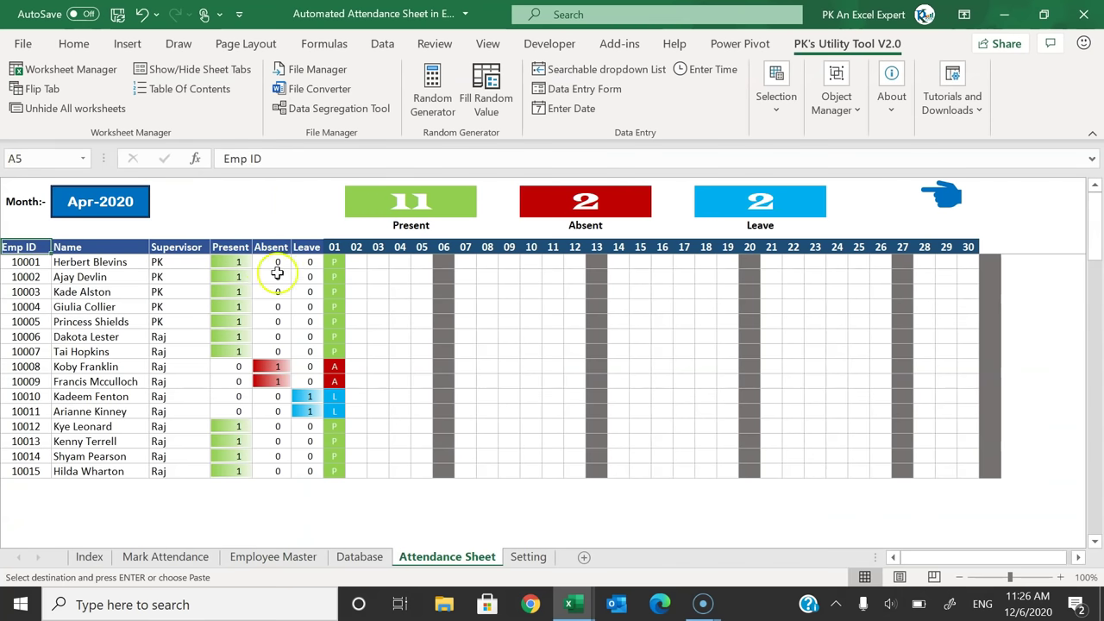
{"action": "key", "text": "alt+Tab"}
{"action": "left_click", "coordinate": [11, 236]}
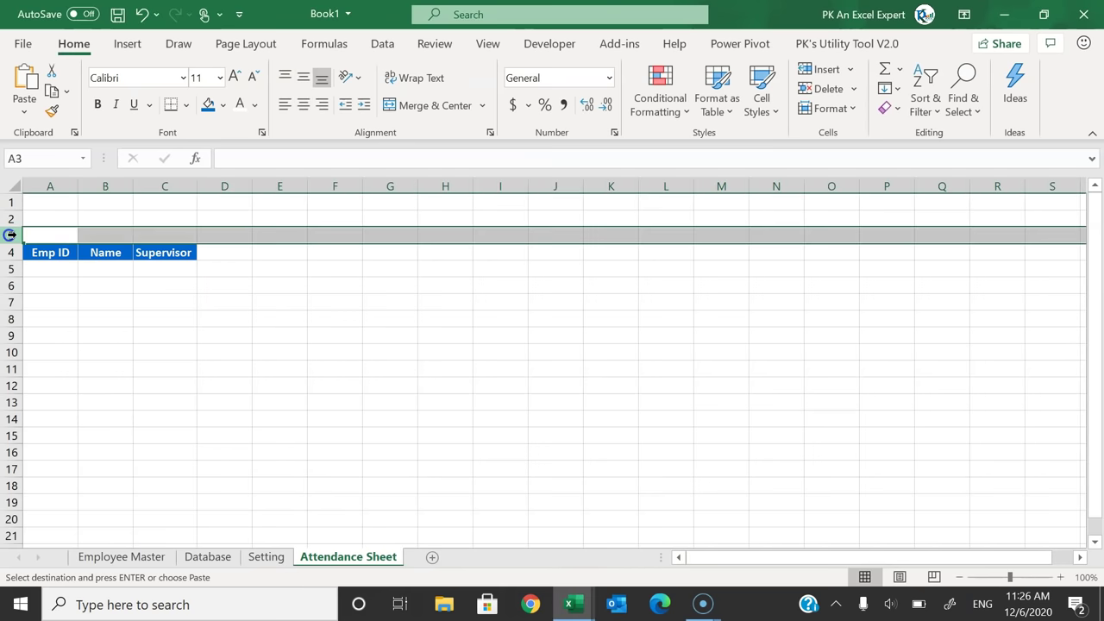
{"action": "right_click", "coordinate": [11, 236]}
{"action": "left_click", "coordinate": [86, 384]}
Step: Switch to the reference attendance workbook and turn on row and column headings for its Attendance Sheet
{"action": "key", "text": "alt+Tab"}
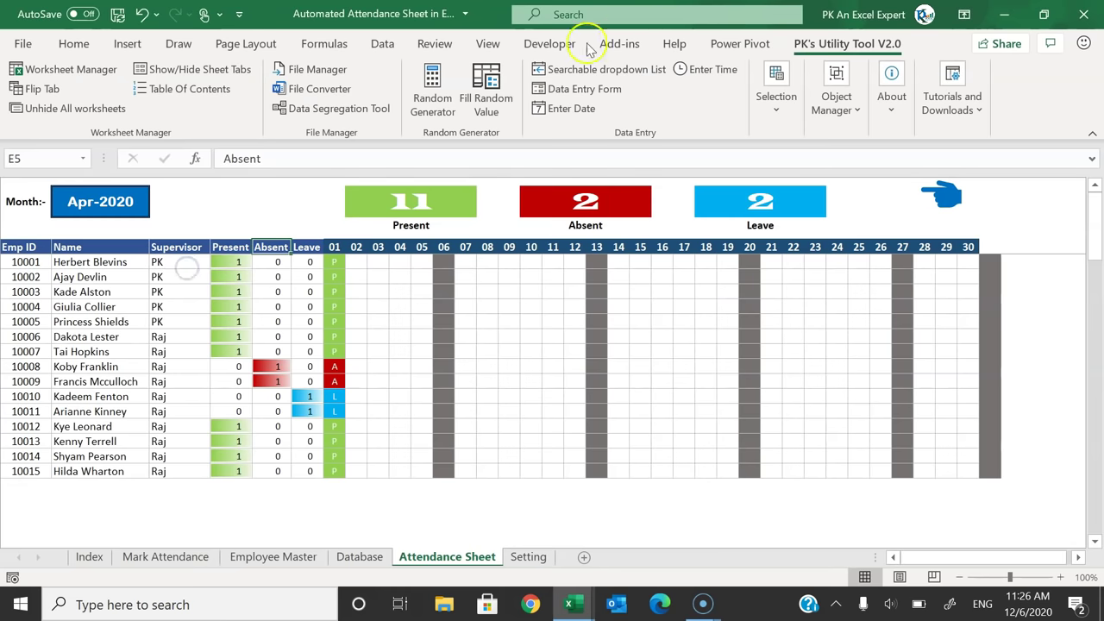
{"action": "left_click", "coordinate": [486, 43]}
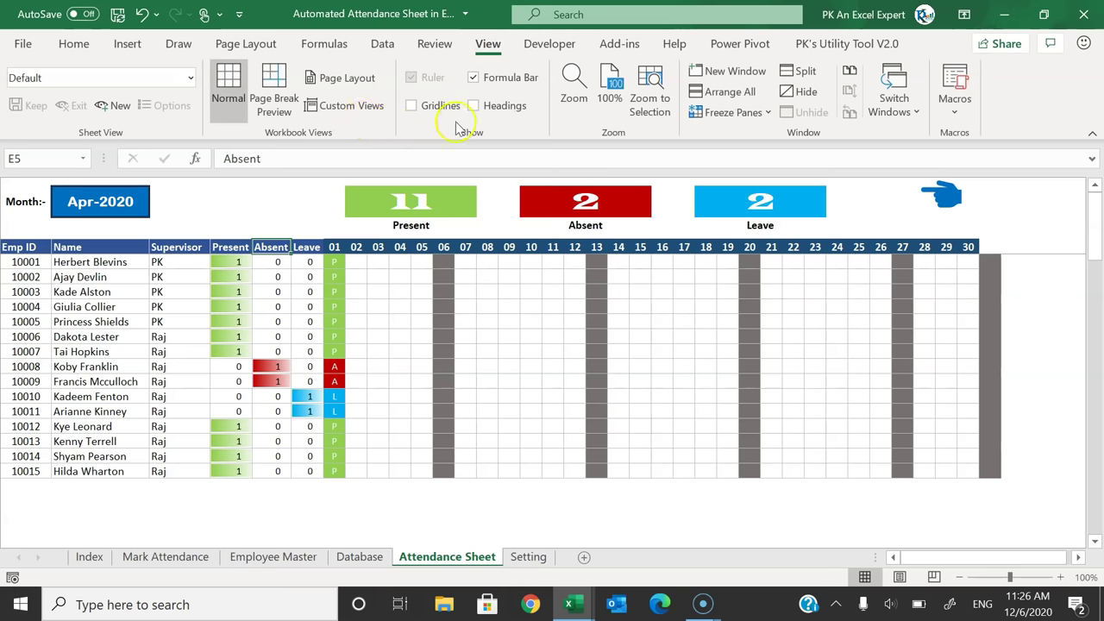
{"action": "left_click", "coordinate": [510, 104]}
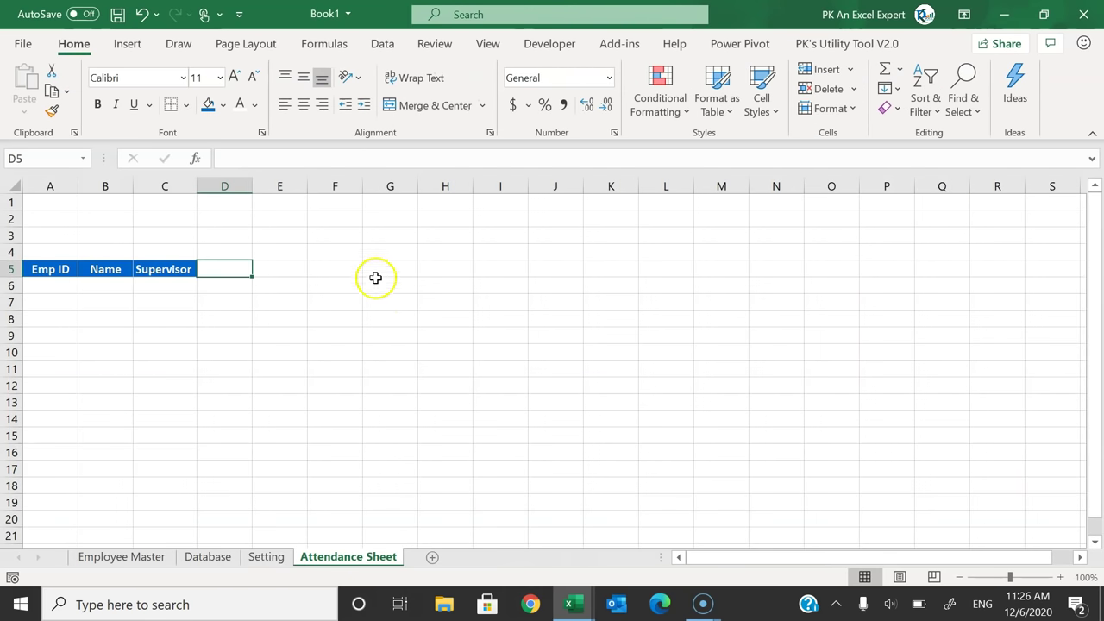
Step: Add the headers Present, Absent and Leave in D5:F5 of Book1's Attendance Sheet
{"action": "type", "text": "Present"}
{"action": "key", "text": "Tab"}
{"action": "type", "text": "Absent"}
{"action": "key", "text": "Tab"}
{"action": "type", "text": "Leave"}
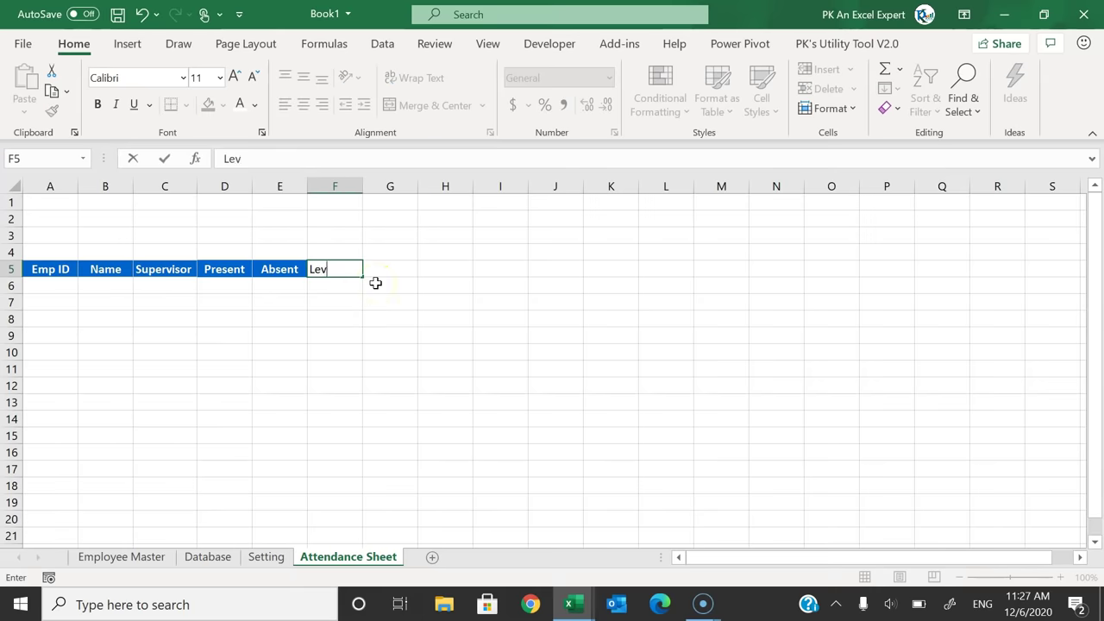
{"action": "key", "text": "Tab"}
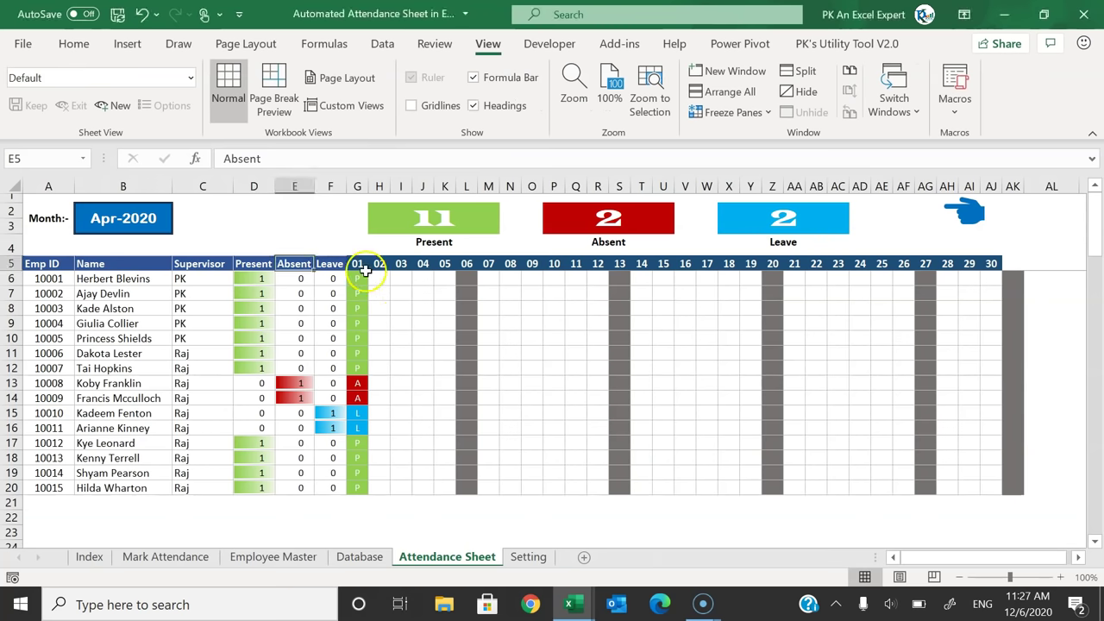
Step: Check the first date header and month cell in the reference workbook, and enter the label Month in A2 of Book1's Attendance Sheet
{"action": "left_click", "coordinate": [357, 264]}
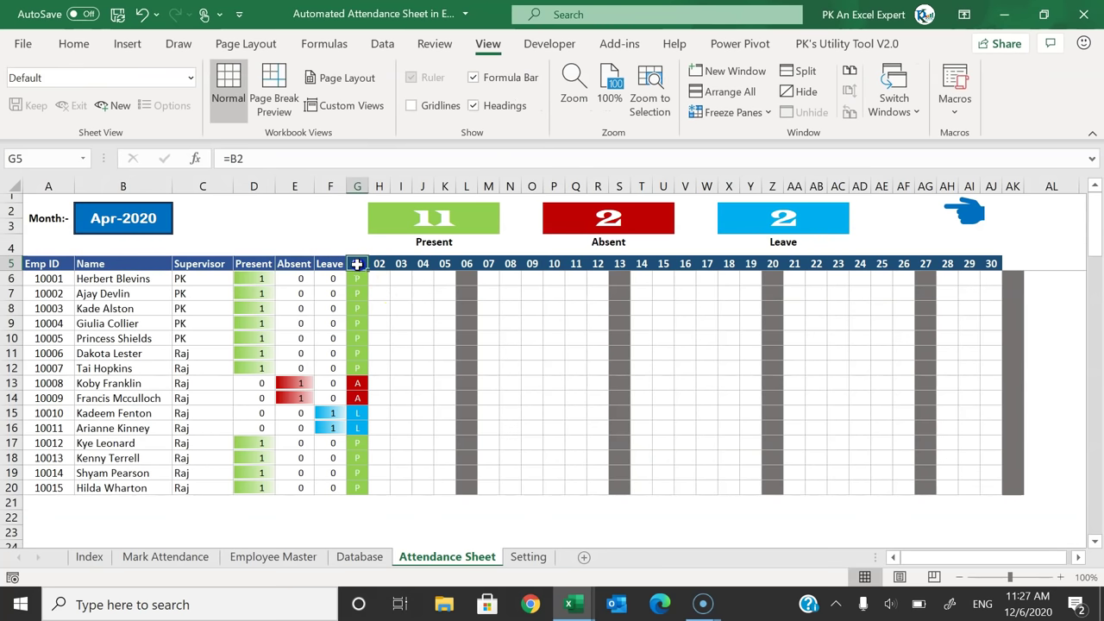
{"action": "left_click", "coordinate": [112, 221]}
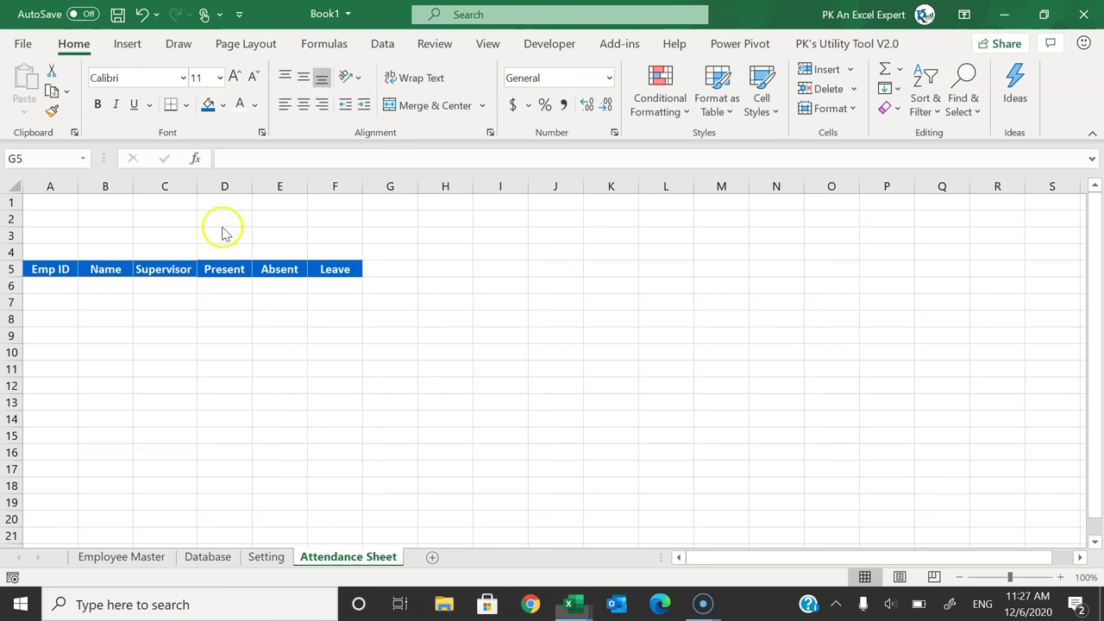
{"action": "left_click", "coordinate": [61, 221]}
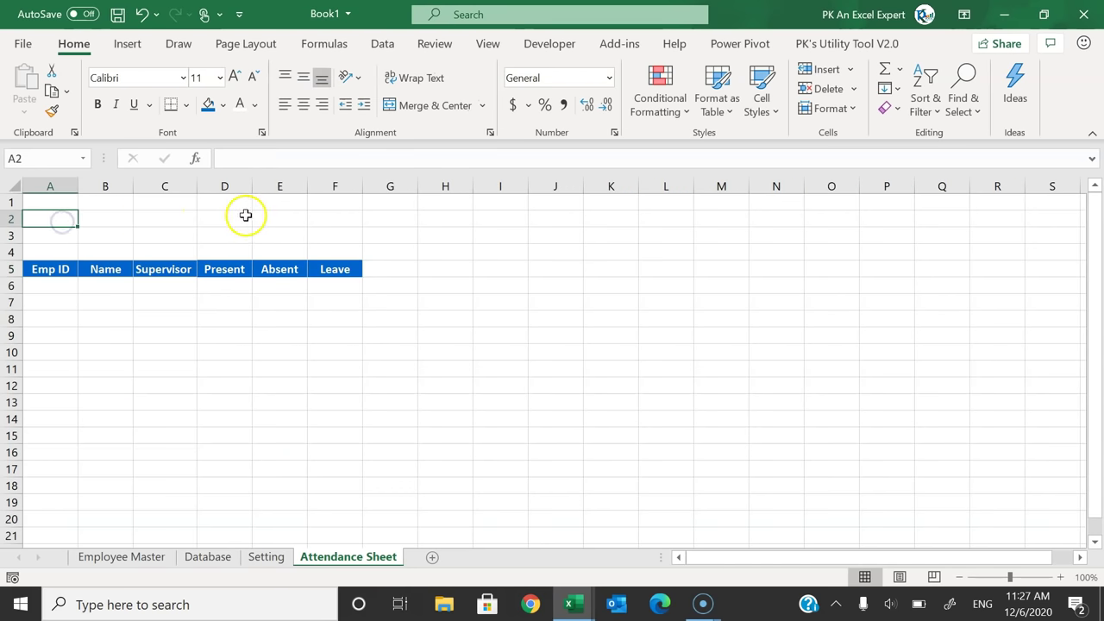
{"action": "type", "text": "Month"}
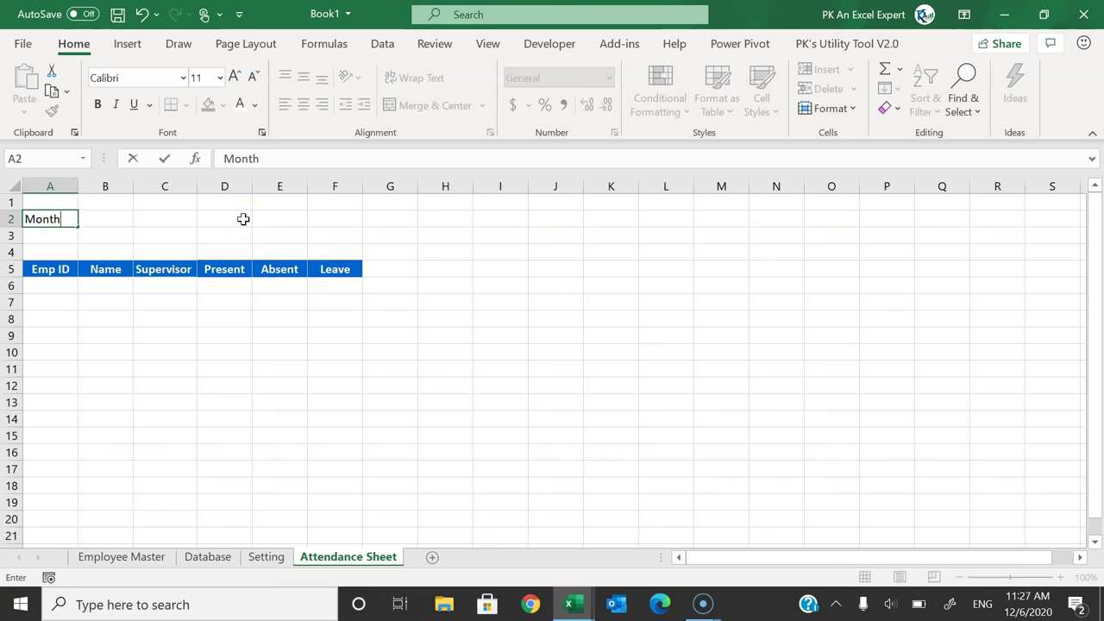
{"action": "key", "text": "Tab"}
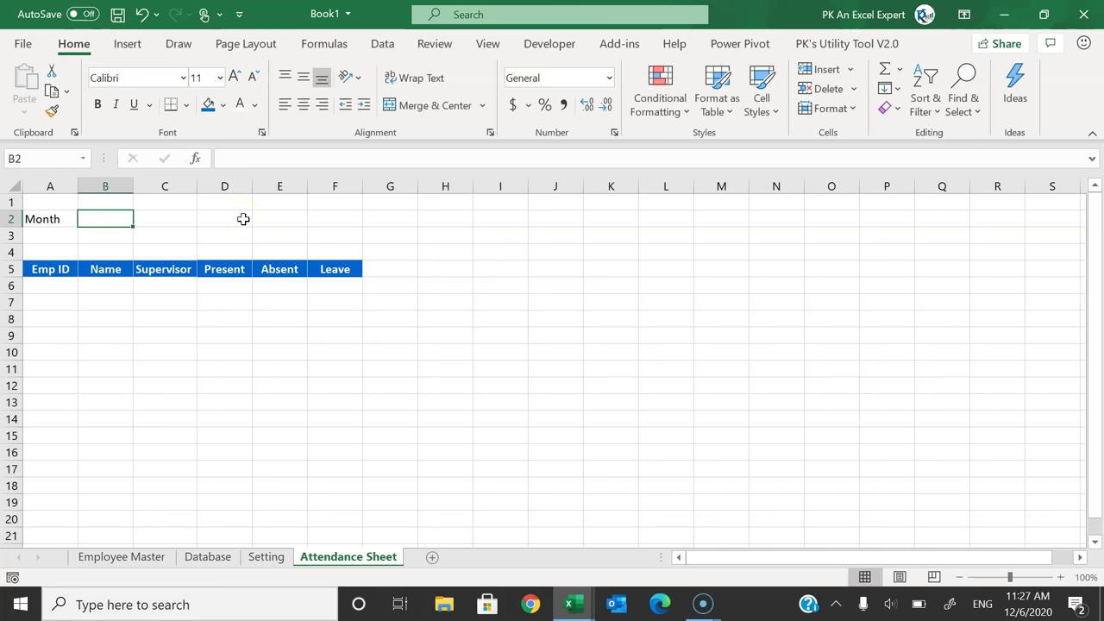
Step: Begin an OFFSET formula in H5 of the Setting sheet with $A$2 as the reference and blank rows and cols arguments
{"action": "left_click", "coordinate": [269, 558]}
{"action": "left_click", "coordinate": [325, 314]}
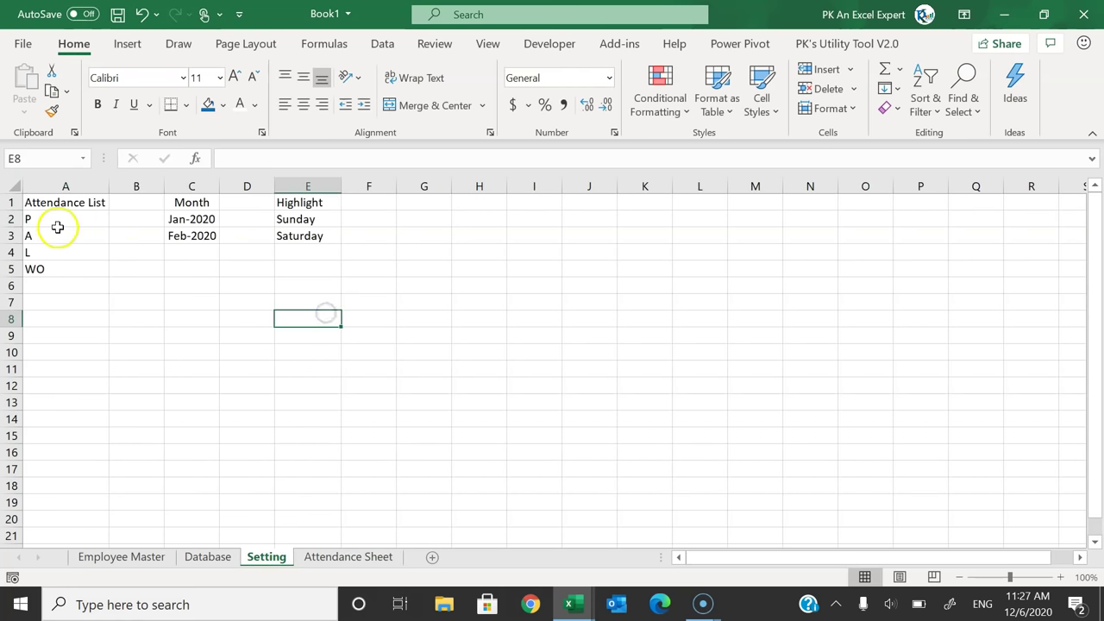
{"action": "left_click", "coordinate": [56, 222]}
{"action": "key", "text": "Up"}
{"action": "left_click_drag", "start_coordinate": [55, 223], "coordinate": [55, 269]}
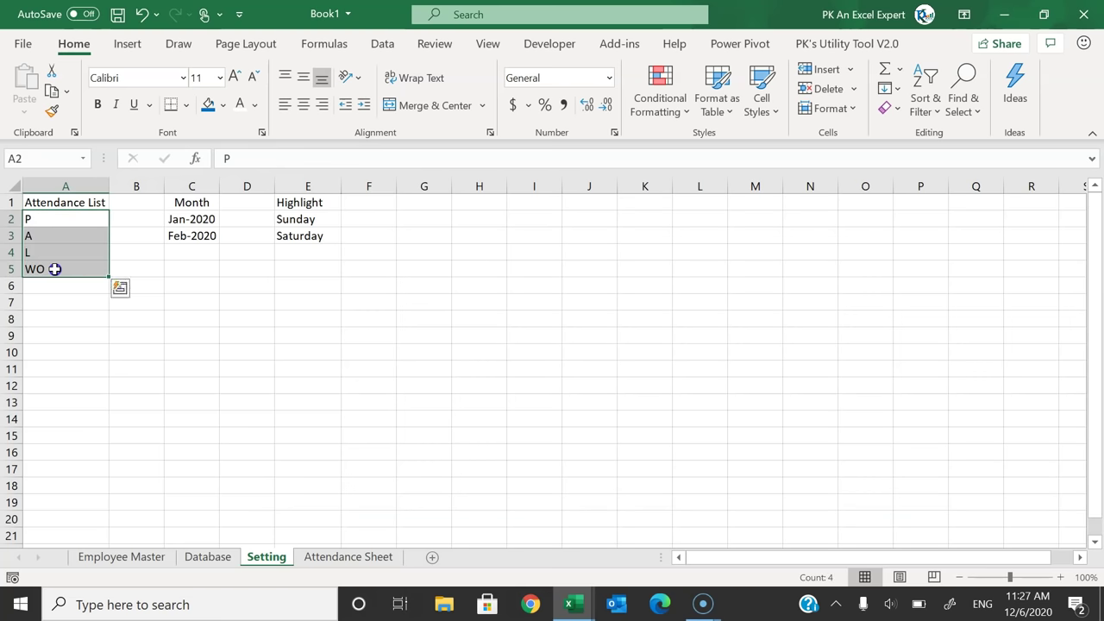
{"action": "left_click", "coordinate": [467, 269]}
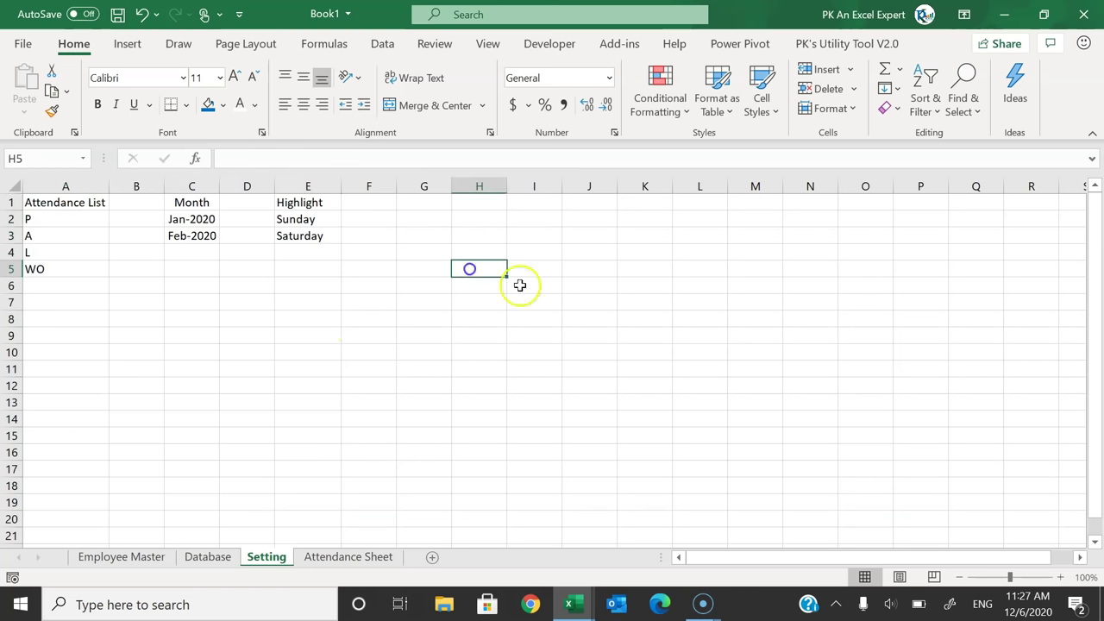
{"action": "type", "text": "="}
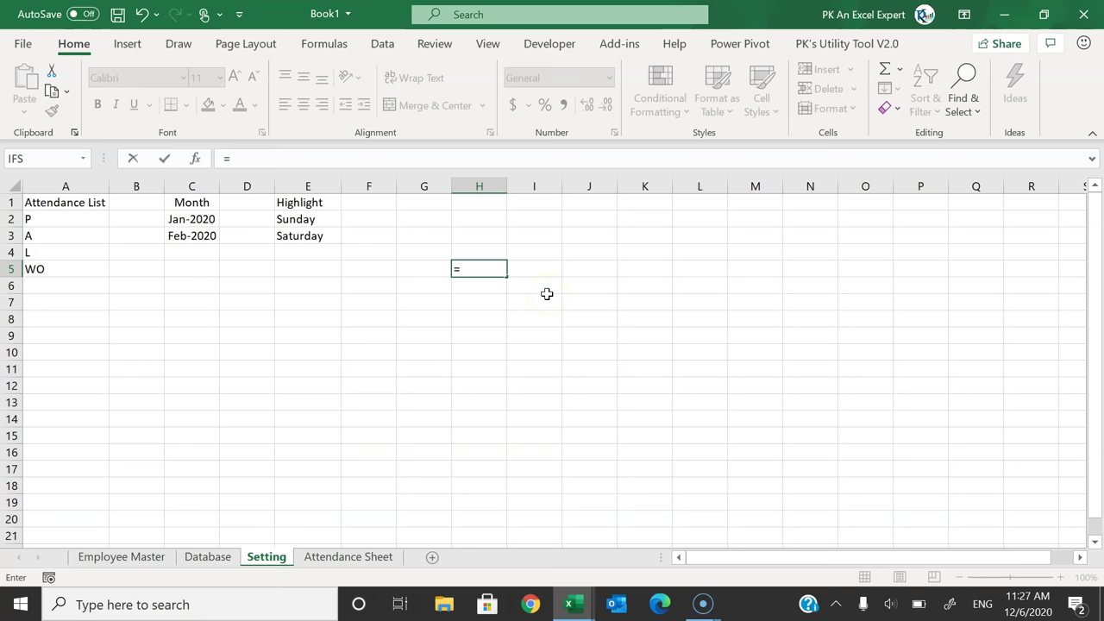
{"action": "type", "text": "off"}
{"action": "key", "text": "Tab"}
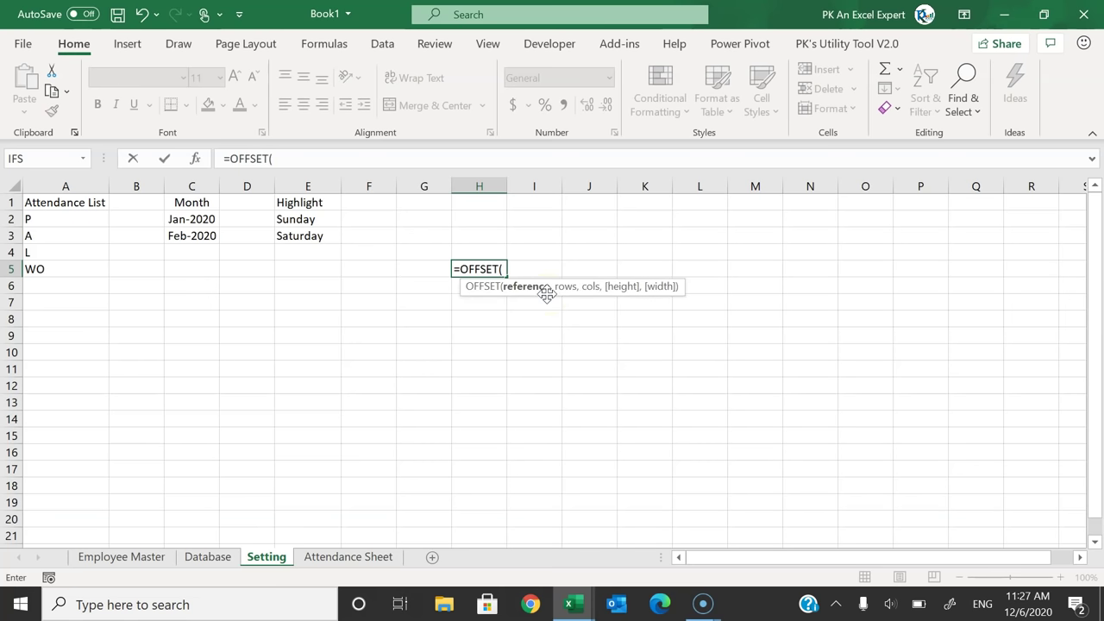
{"action": "left_click", "coordinate": [67, 221]}
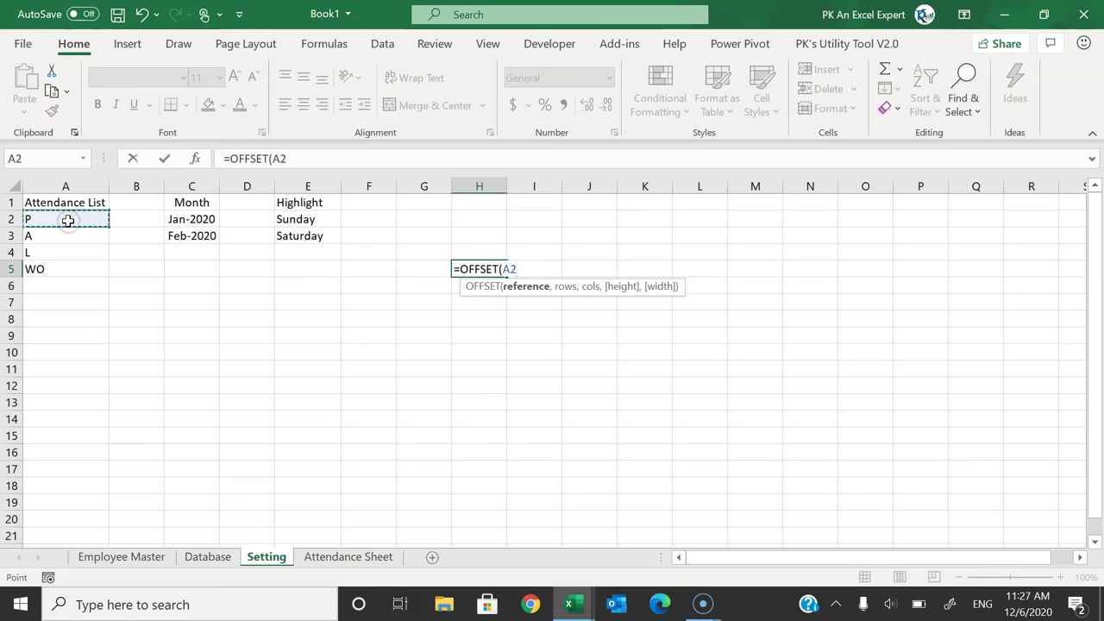
{"action": "key", "text": "F4"}
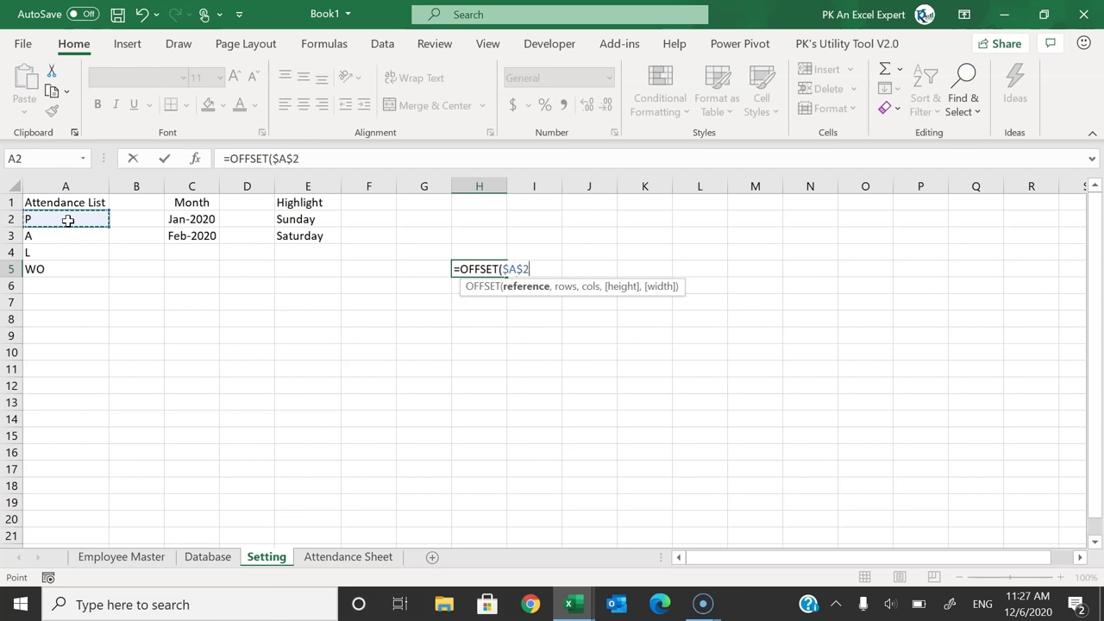
{"action": "type", "text": ","}
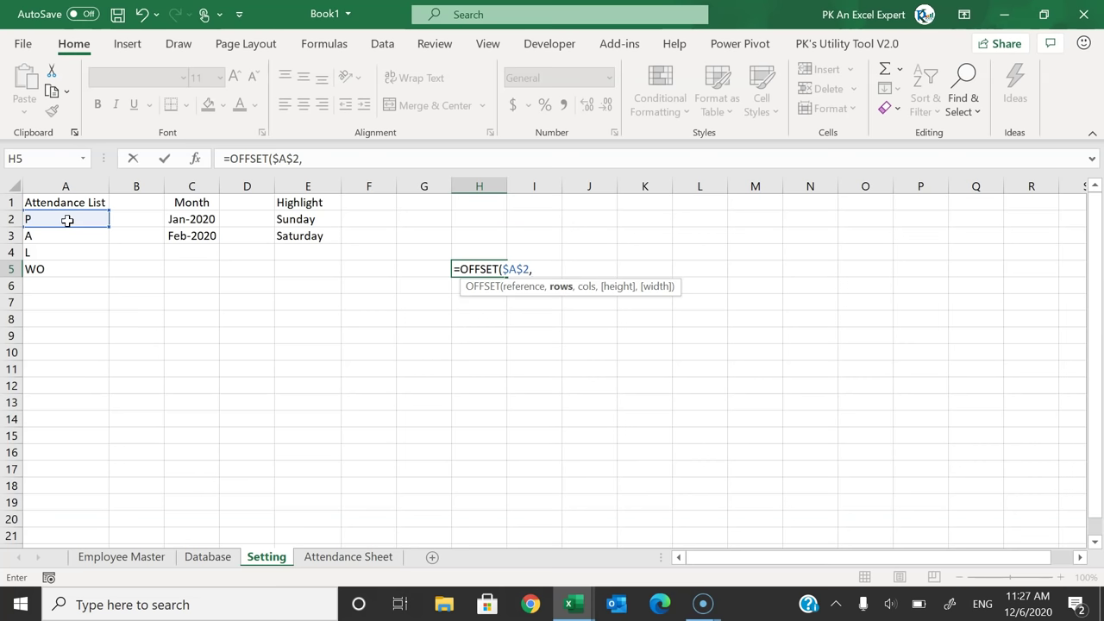
{"action": "type", "text": ",,"}
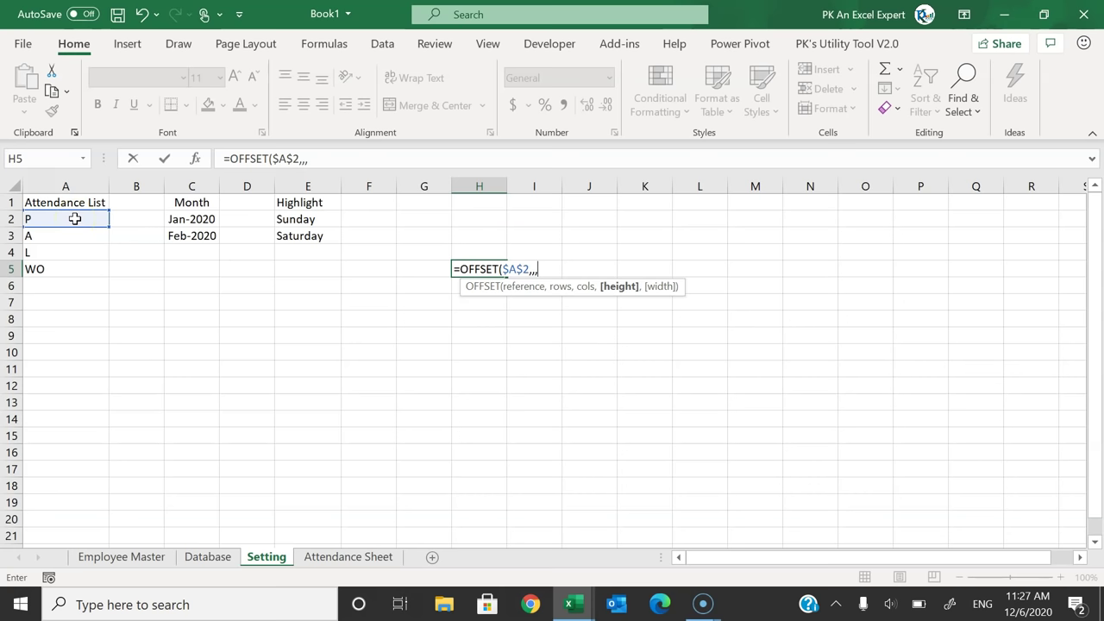
Step: Complete the OFFSET formula with COUNTA(A:A)-1 as the height and 1 as the width
{"action": "type", "text": "count"}
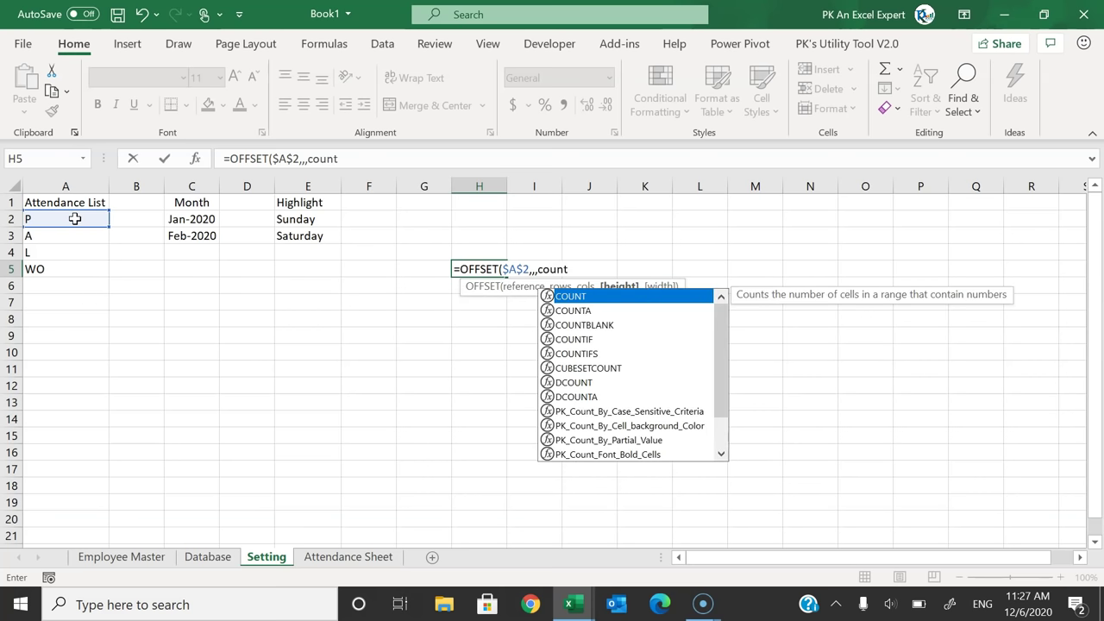
{"action": "key", "text": "Down"}
{"action": "key", "text": "Tab"}
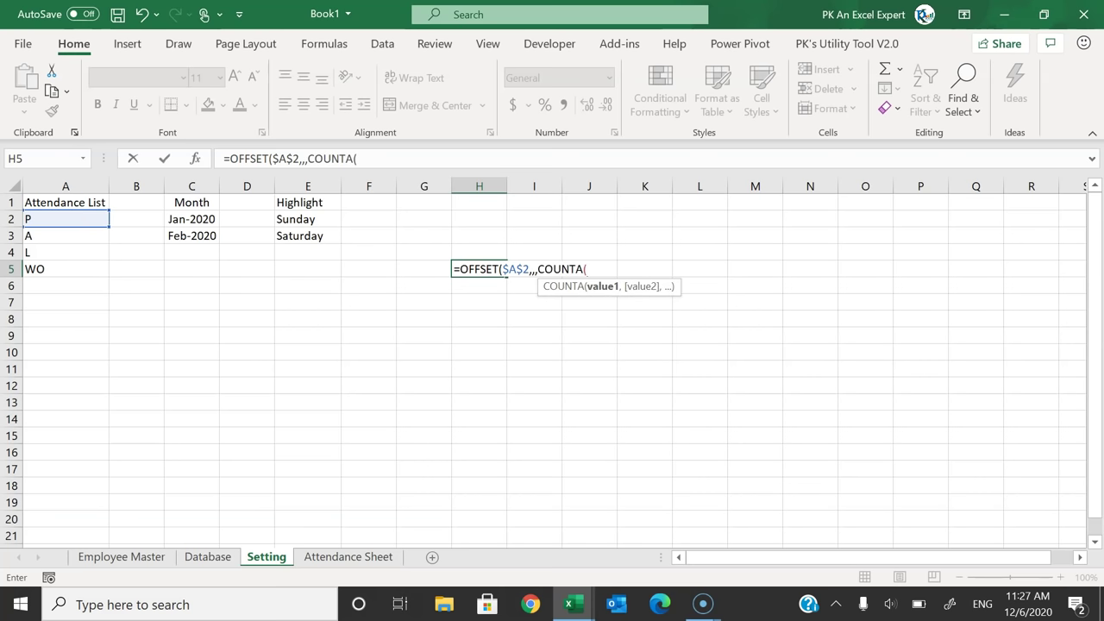
{"action": "left_click", "coordinate": [57, 186]}
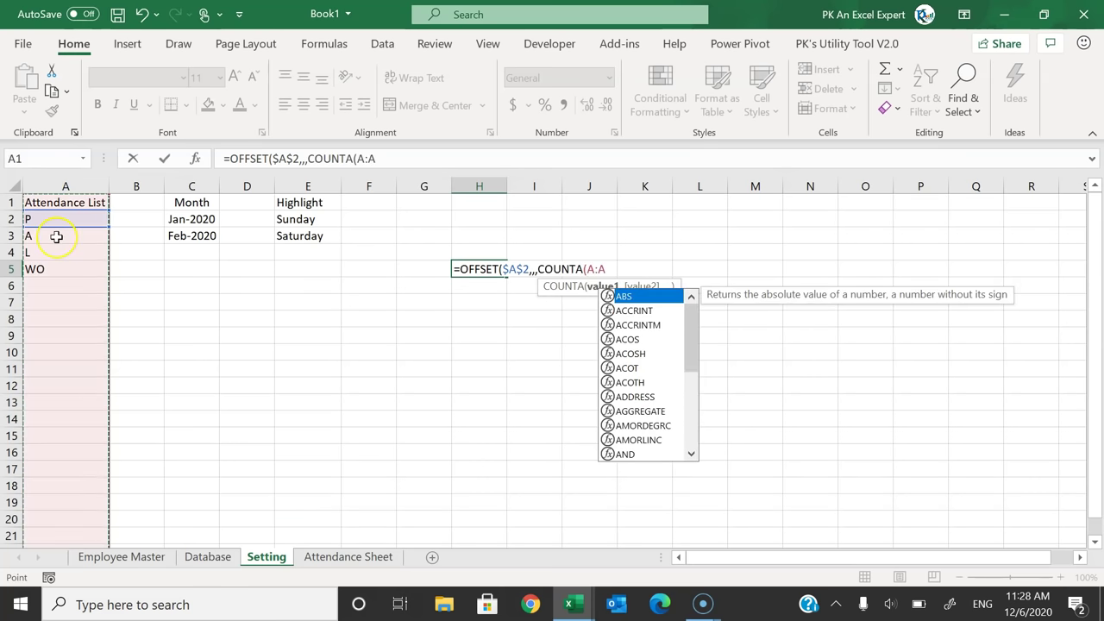
{"action": "type", "text": ")"}
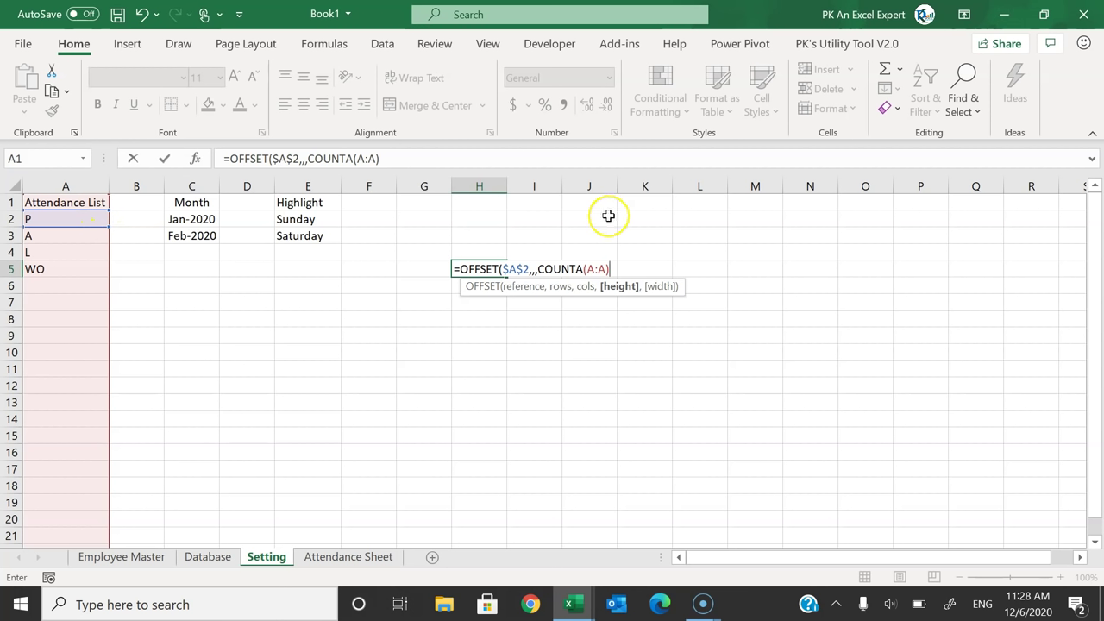
{"action": "type", "text": "-1,"}
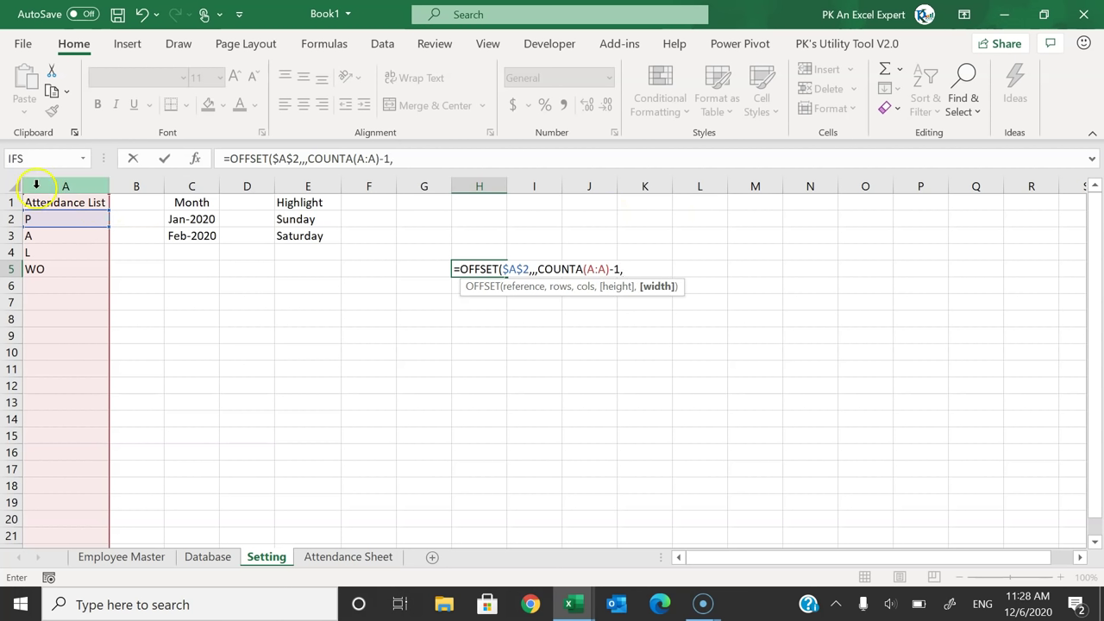
{"action": "left_click", "coordinate": [190, 274]}
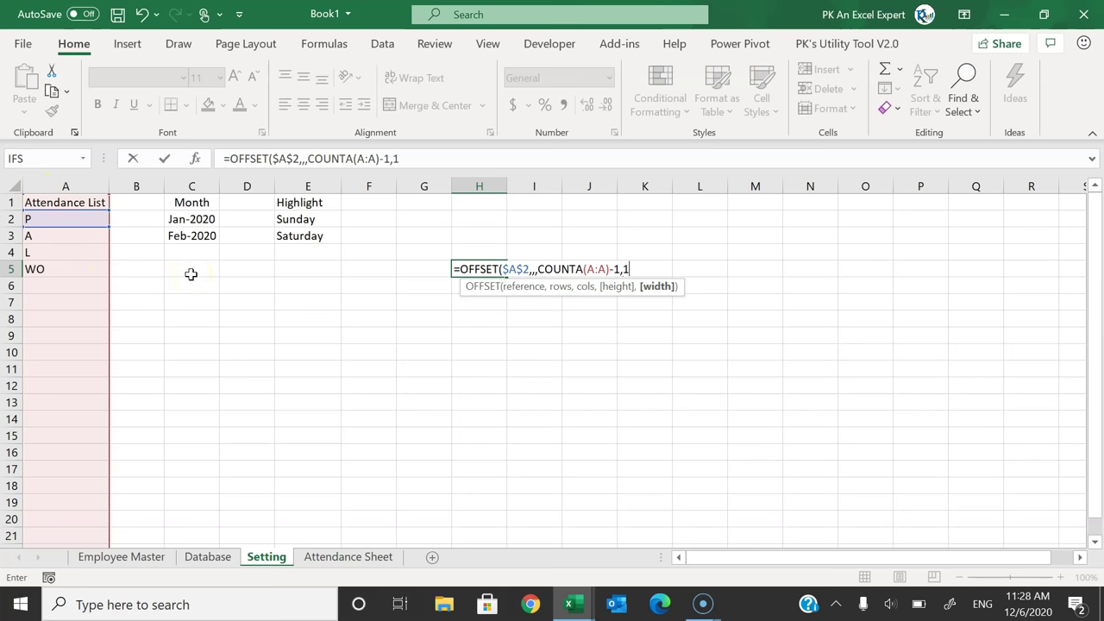
{"action": "type", "text": "1)"}
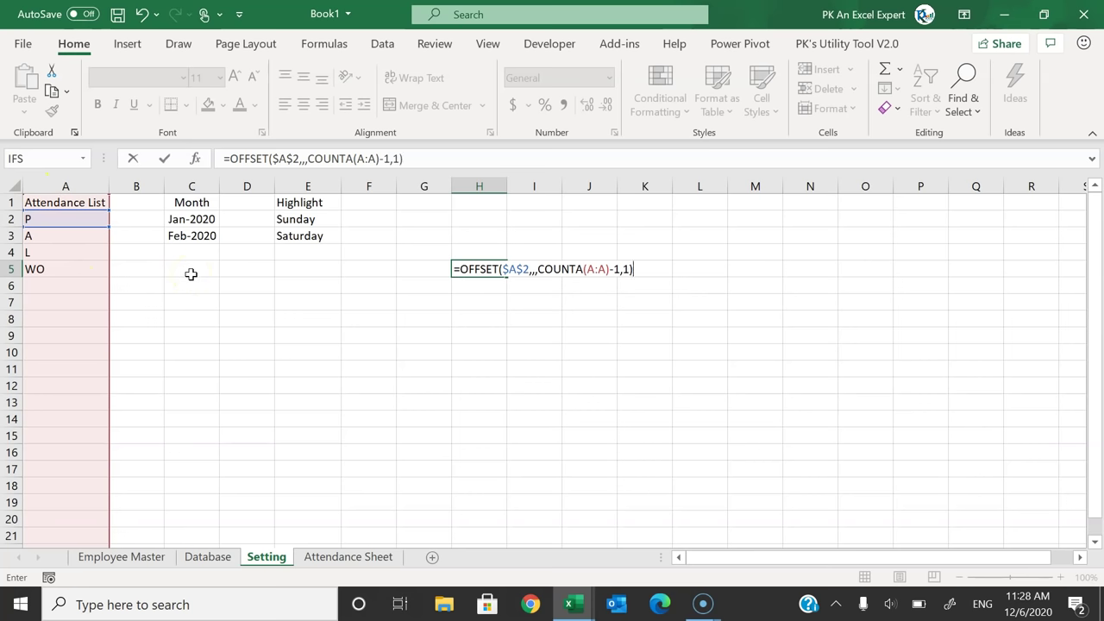
{"action": "key", "text": "Return"}
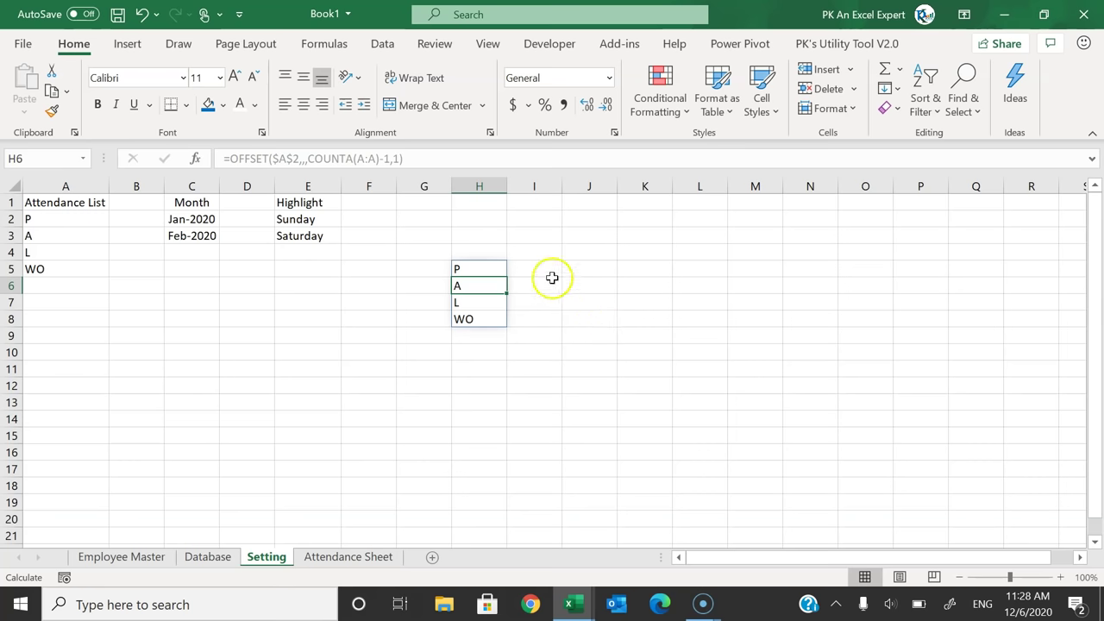
Step: Copy the OFFSET formula text from H5 without its equals sign, and clear the formula from the sheet
{"action": "double_click", "coordinate": [479, 263]}
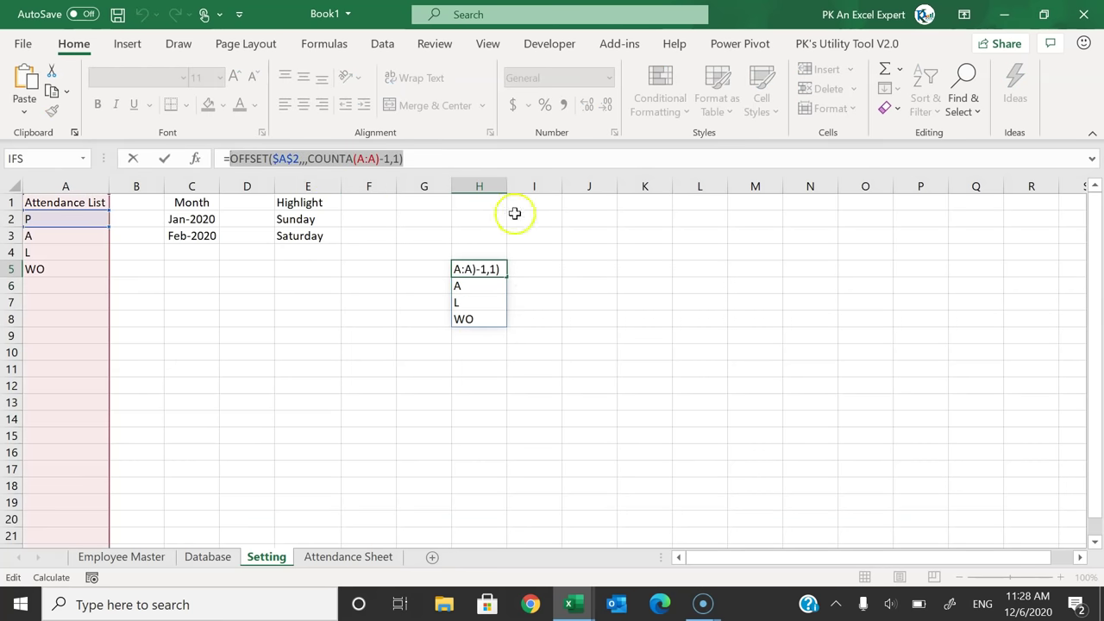
{"action": "key", "text": "Escape"}
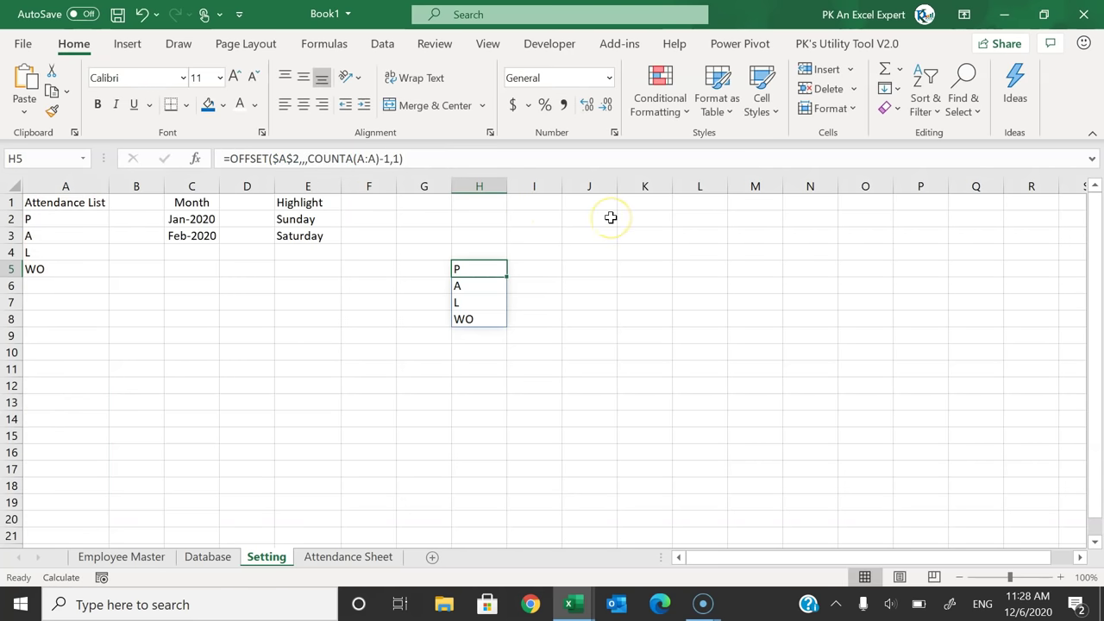
{"action": "key", "text": "ctrl+shift+Down"}
{"action": "key", "text": "Delete"}
{"action": "key", "text": "ctrl+Home"}
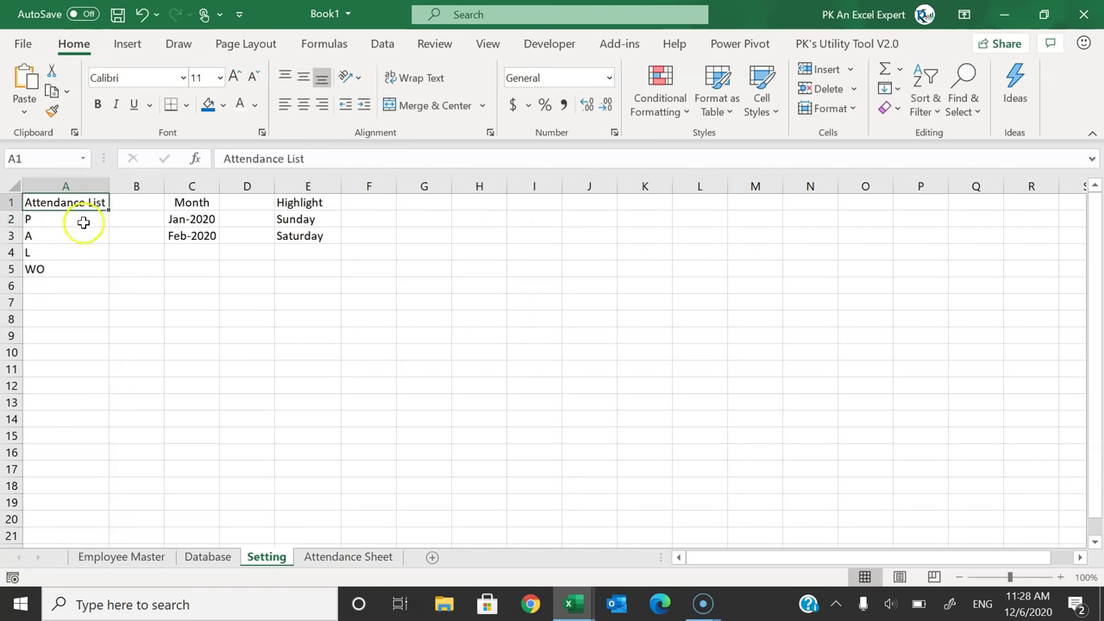
Step: Create the workbook-scoped name Attendance_List on the Setting sheet, referring to =OFFSET(Setting!$A$2,,,COUNTA(Setting!$A:$A)-1,1)
{"action": "left_click", "coordinate": [82, 216]}
{"action": "key", "text": "Up"}
{"action": "left_click", "coordinate": [325, 43]}
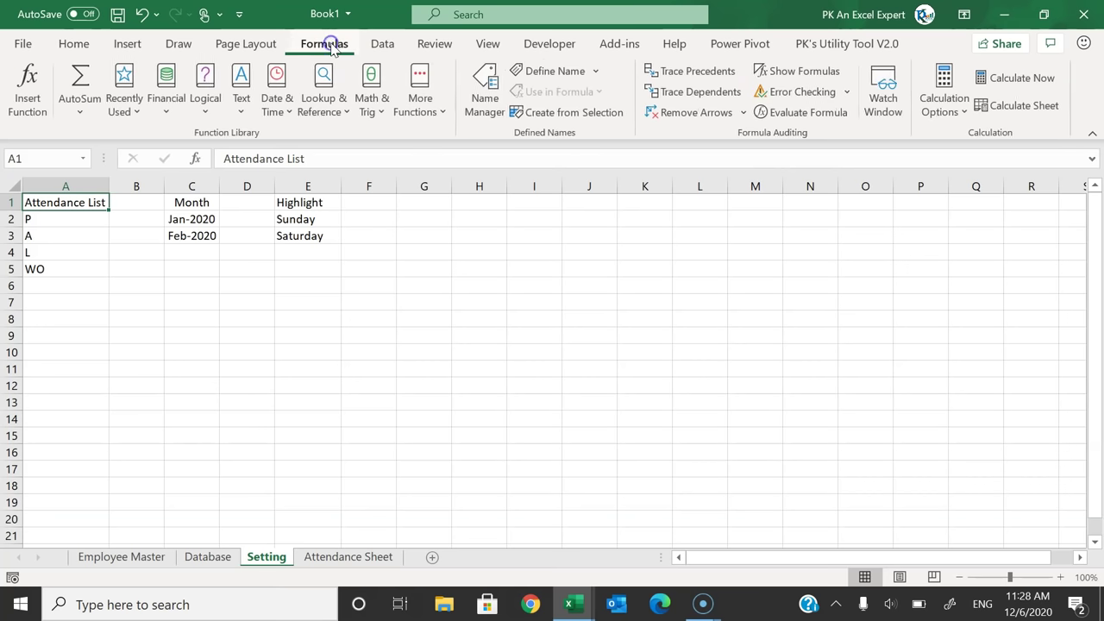
{"action": "left_click", "coordinate": [486, 97]}
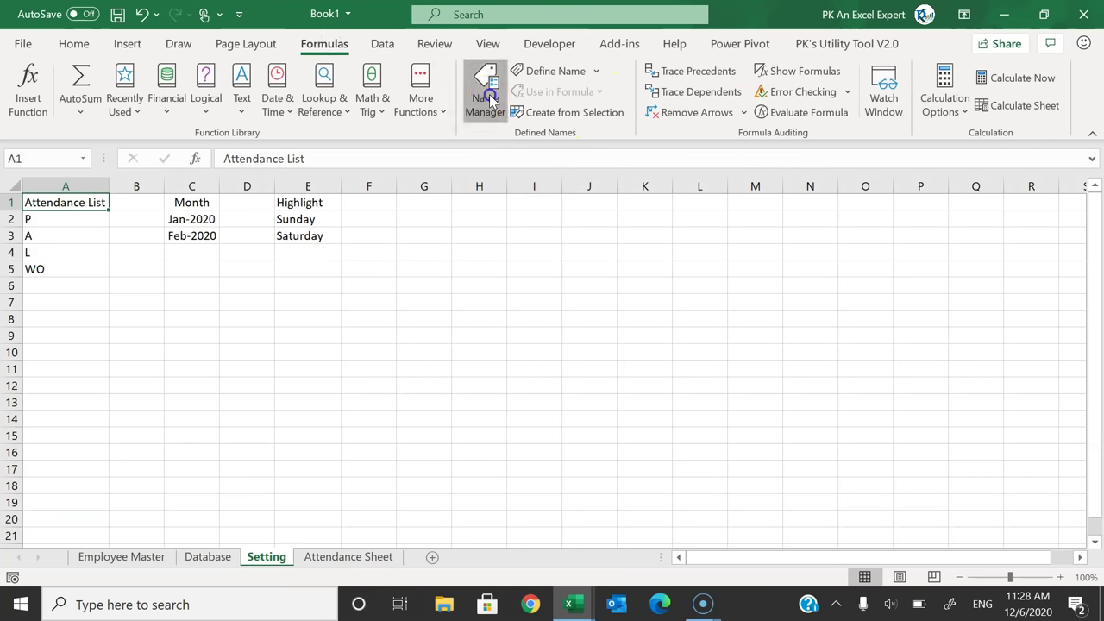
{"action": "left_click", "coordinate": [546, 118]}
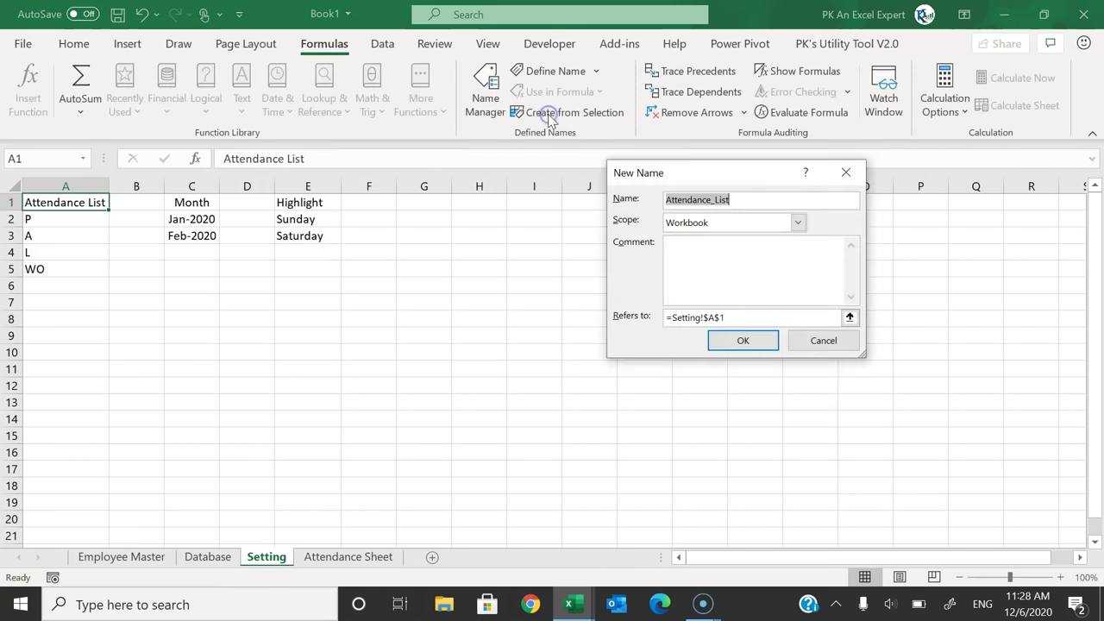
{"action": "left_click_drag", "start_coordinate": [710, 177], "coordinate": [491, 178]}
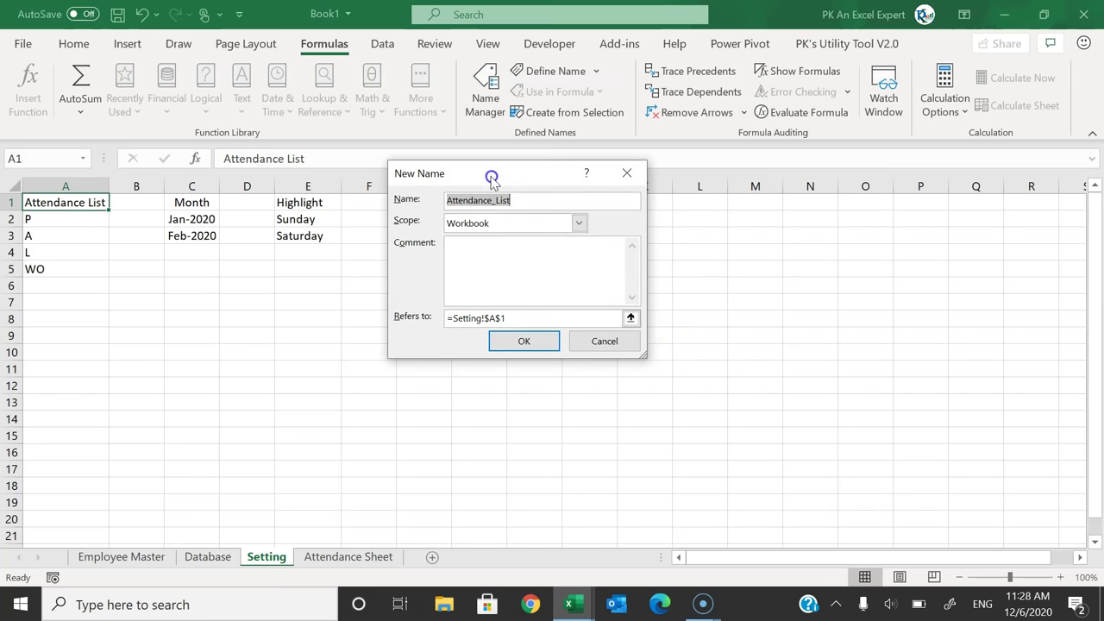
{"action": "left_click_drag", "start_coordinate": [645, 354], "coordinate": [814, 402]}
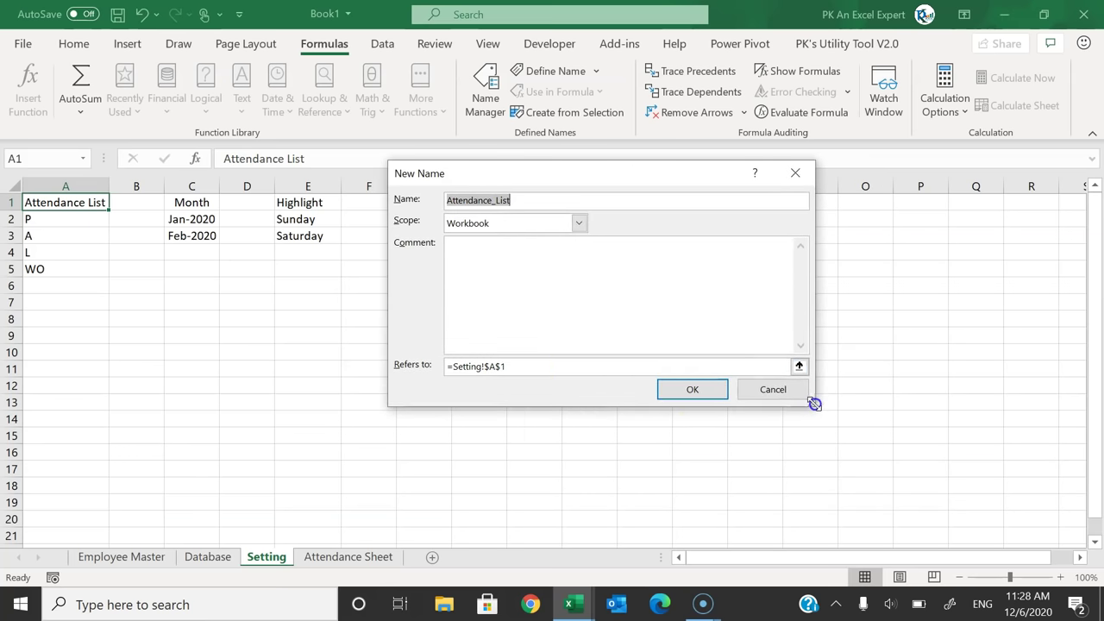
{"action": "left_click_drag", "start_coordinate": [559, 372], "coordinate": [423, 369]}
{"action": "type", "text": "=offset"}
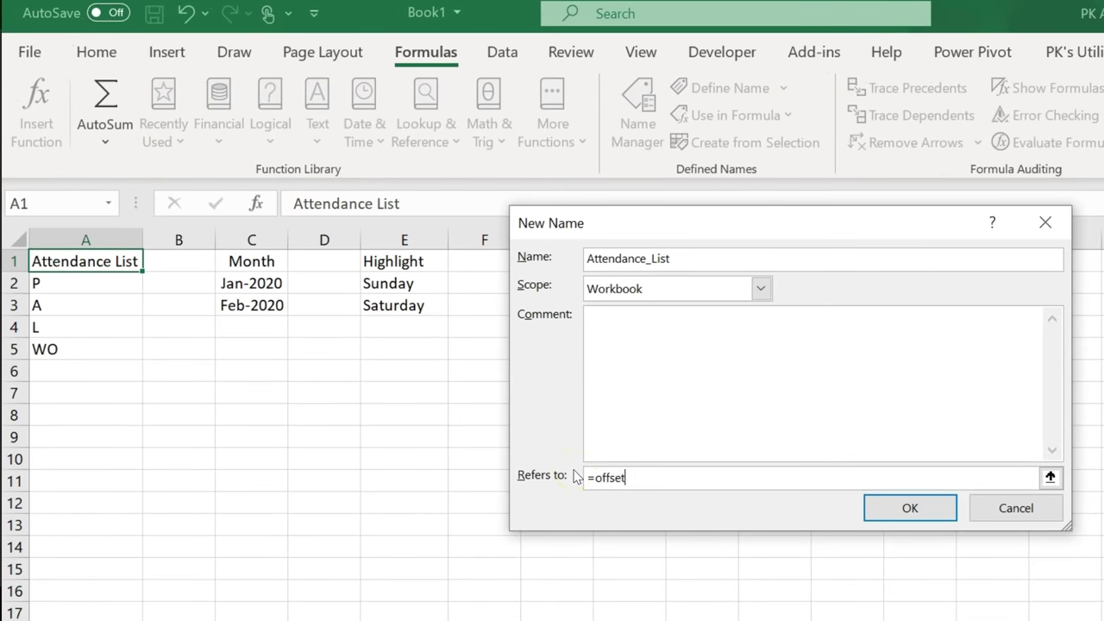
{"action": "type", "text": "("}
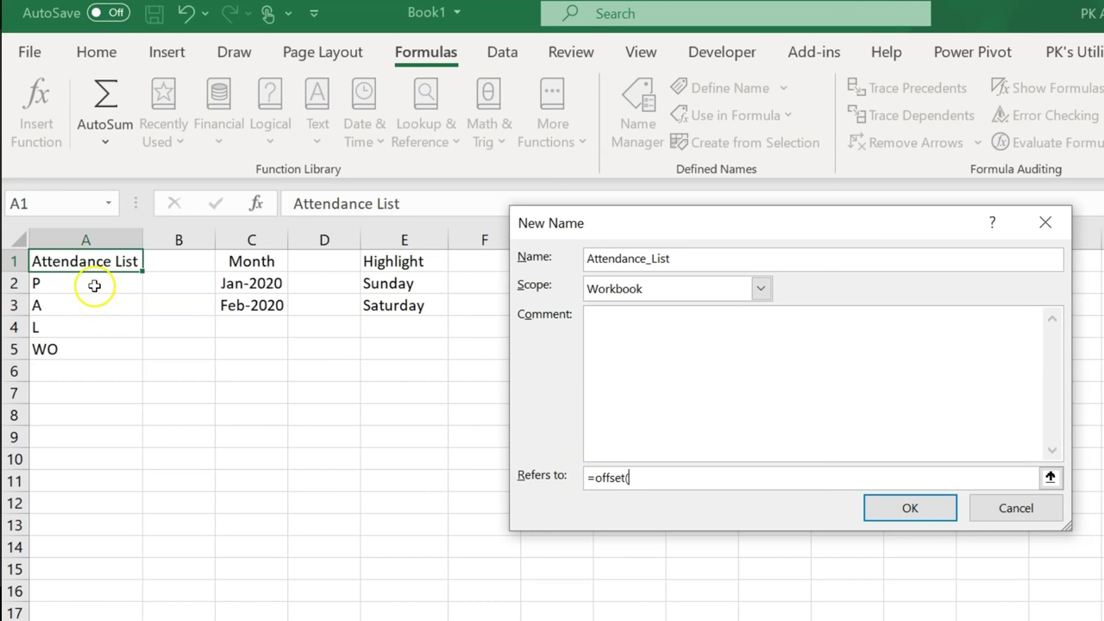
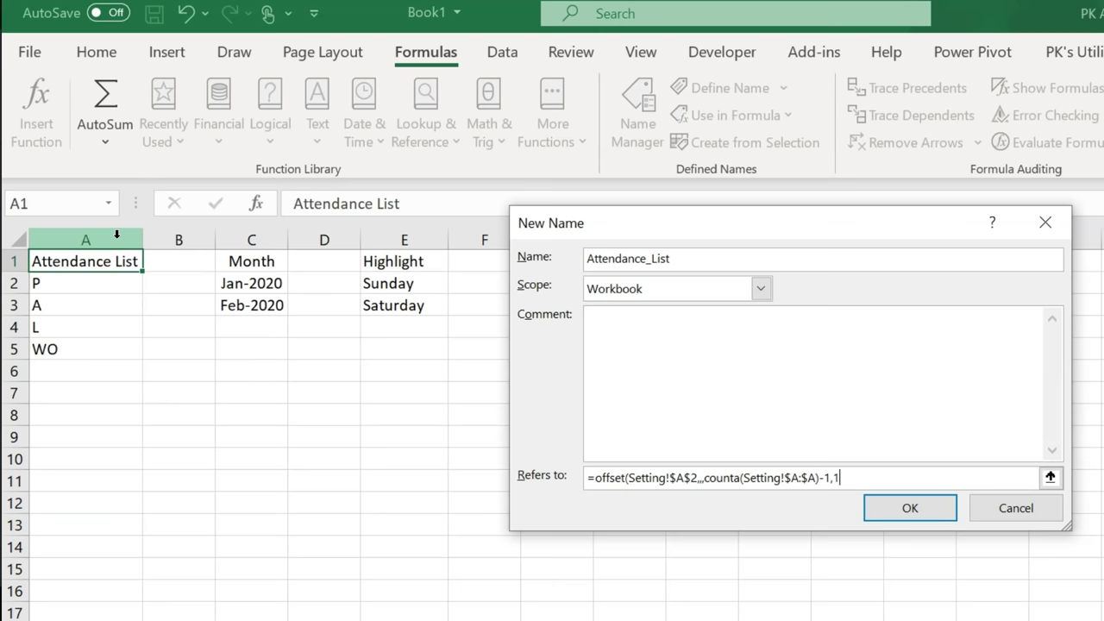
{"action": "left_click", "coordinate": [905, 508]}
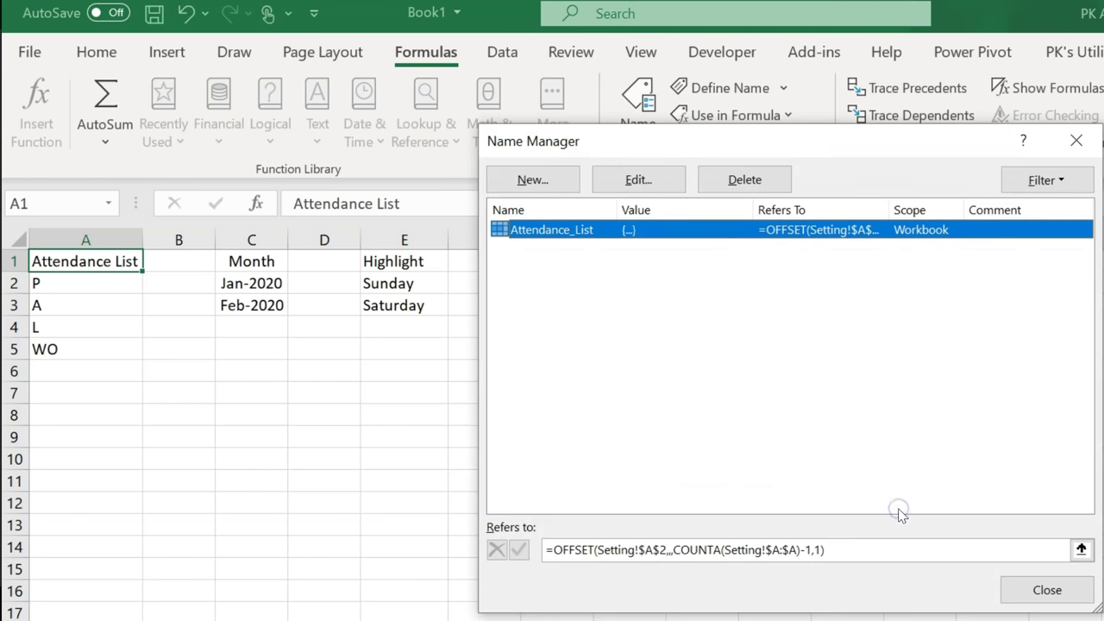
Step: Create a second workbook-scoped name, Month, referring to =OFFSET(Setting!$C$2,,,COUNTA(Setting!$C:$C)-1,1), and finish managing names
{"action": "left_click", "coordinate": [533, 180]}
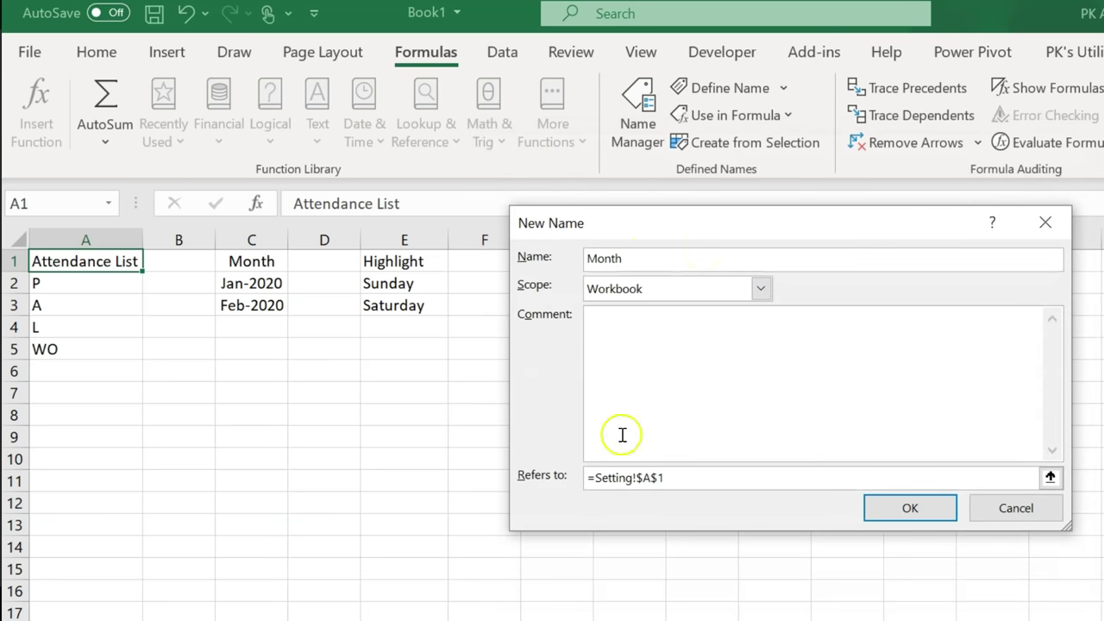
{"action": "left_click_drag", "start_coordinate": [681, 477], "coordinate": [565, 471]}
{"action": "type", "text": "=offset("}
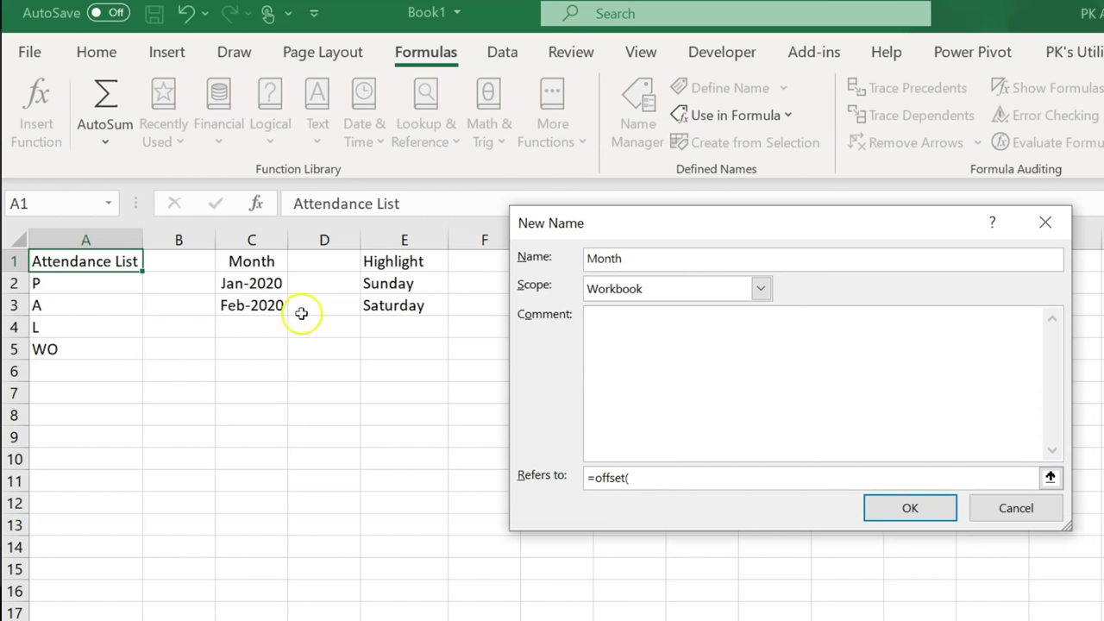
{"action": "left_click", "coordinate": [274, 287]}
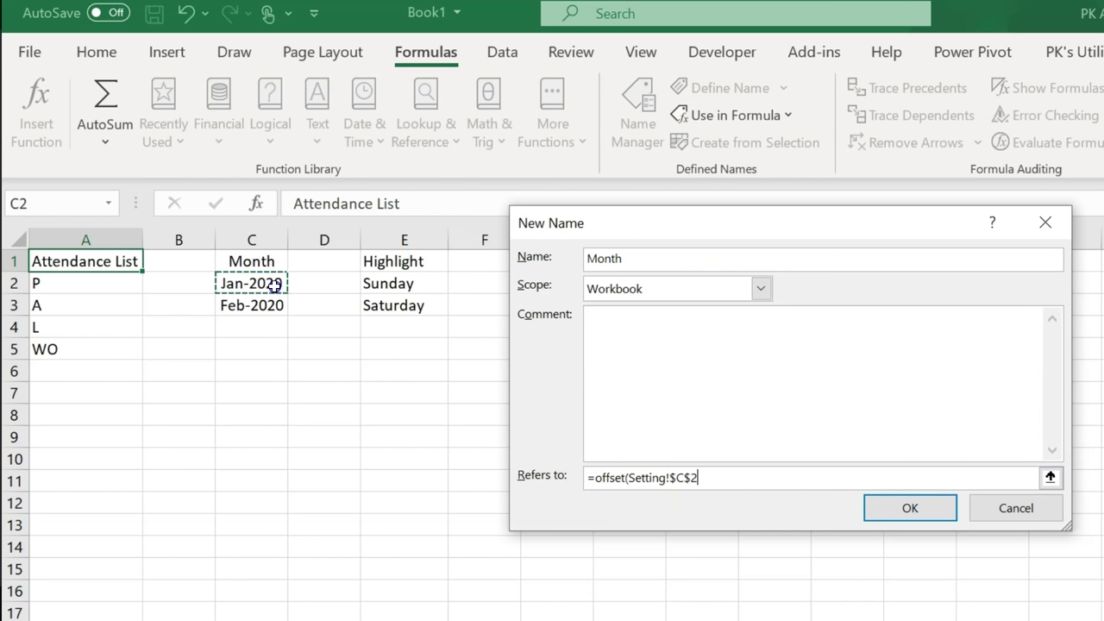
{"action": "type", "text": ",,,counta("}
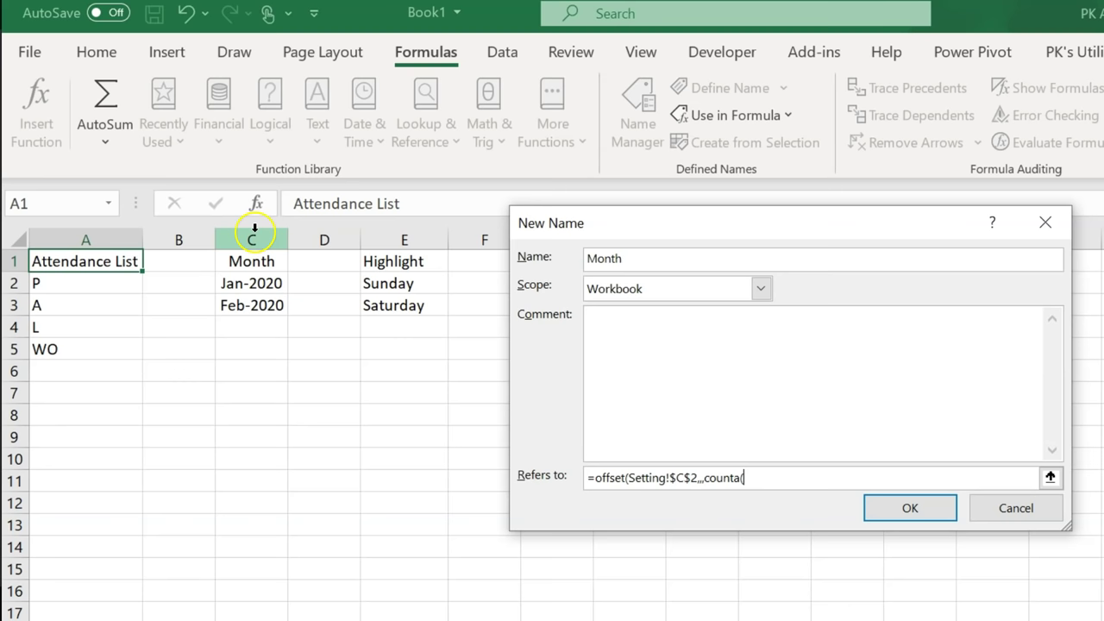
{"action": "left_click", "coordinate": [252, 240]}
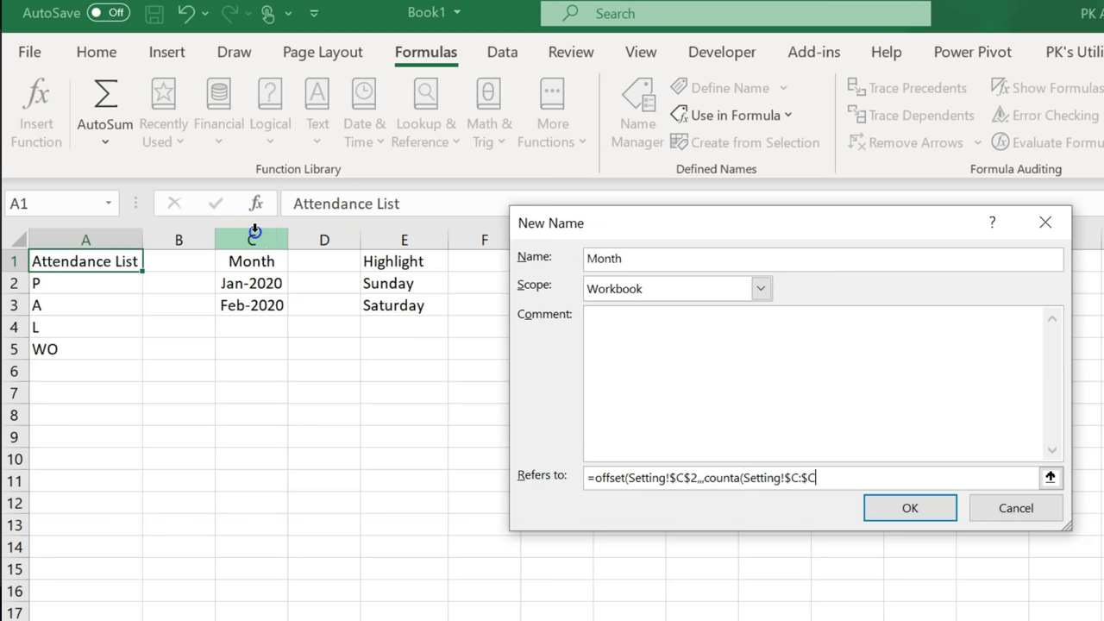
{"action": "type", "text": ")-1,1"}
{"action": "left_click", "coordinate": [912, 506]}
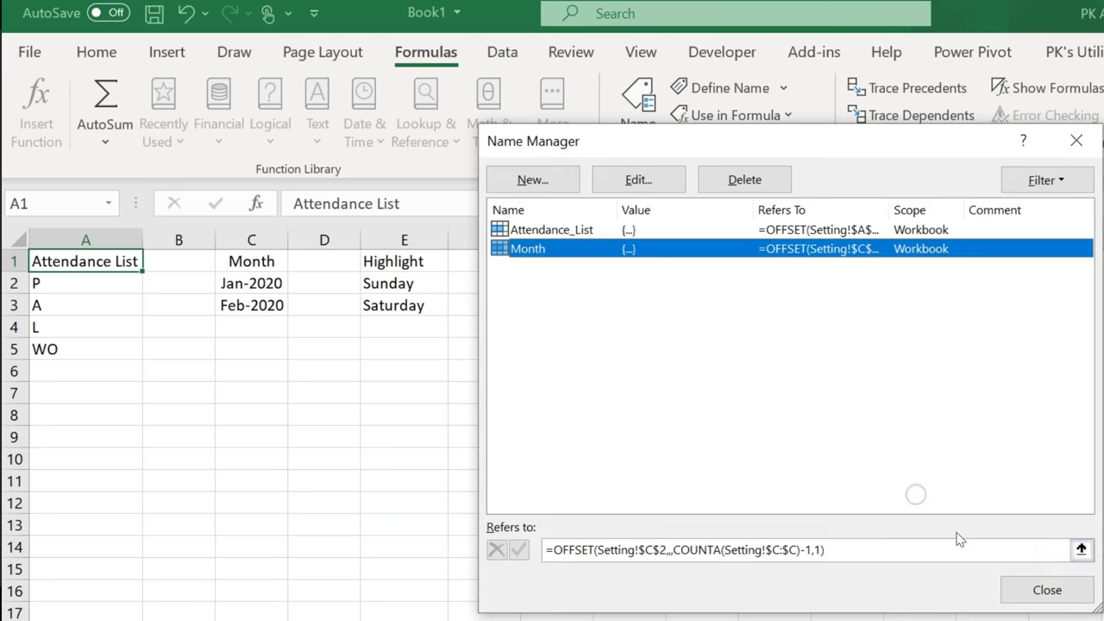
{"action": "left_click", "coordinate": [1047, 590]}
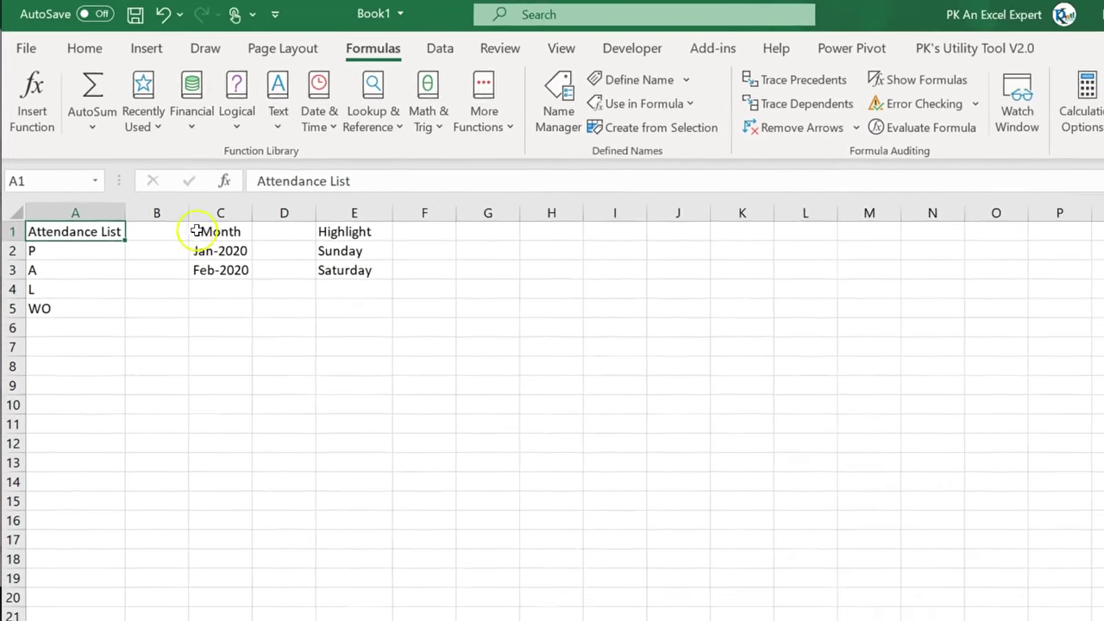
Step: Fill cell B2 beside the Month label on the Attendance Sheet with light gold, and widen column B slightly
{"action": "left_click", "coordinate": [242, 239]}
{"action": "left_click", "coordinate": [43, 186]}
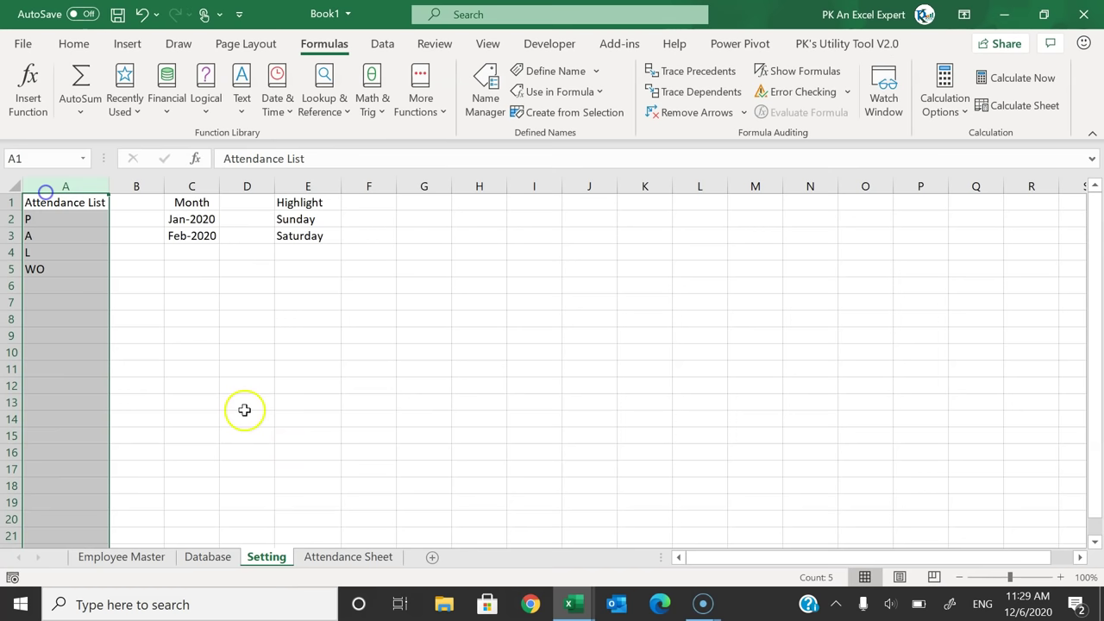
{"action": "left_click", "coordinate": [345, 554]}
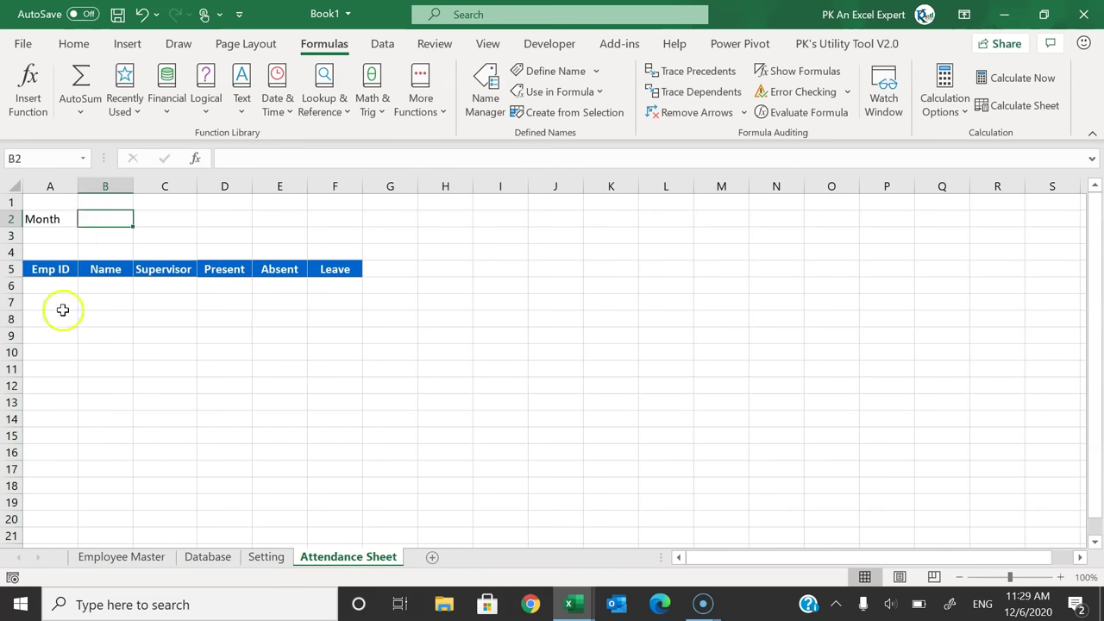
{"action": "left_click", "coordinate": [183, 215]}
{"action": "left_click", "coordinate": [107, 223]}
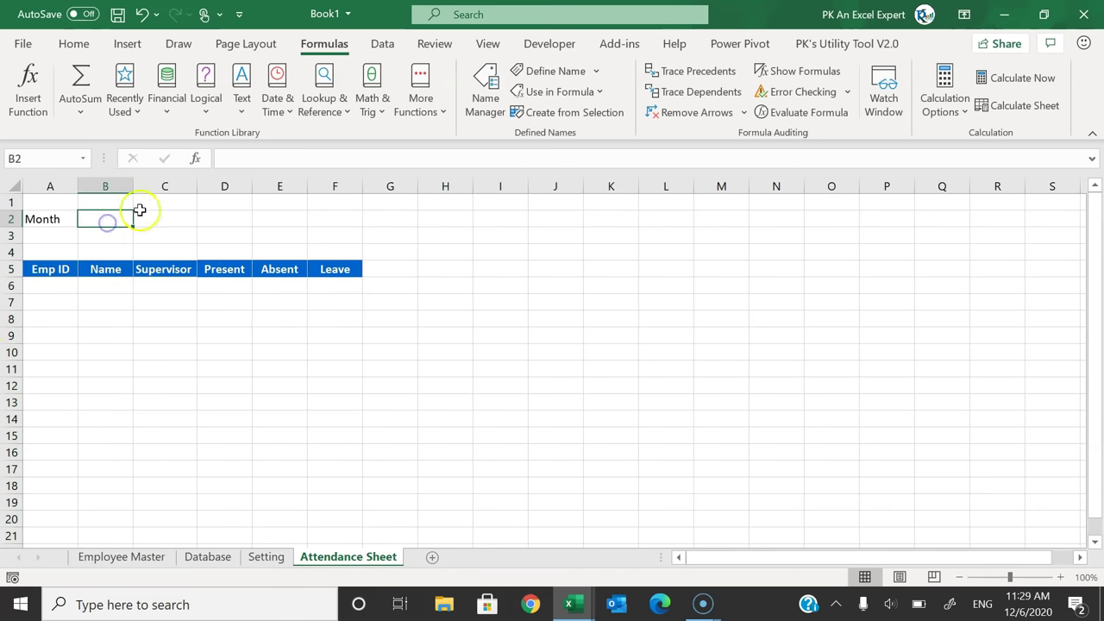
{"action": "left_click", "coordinate": [74, 43]}
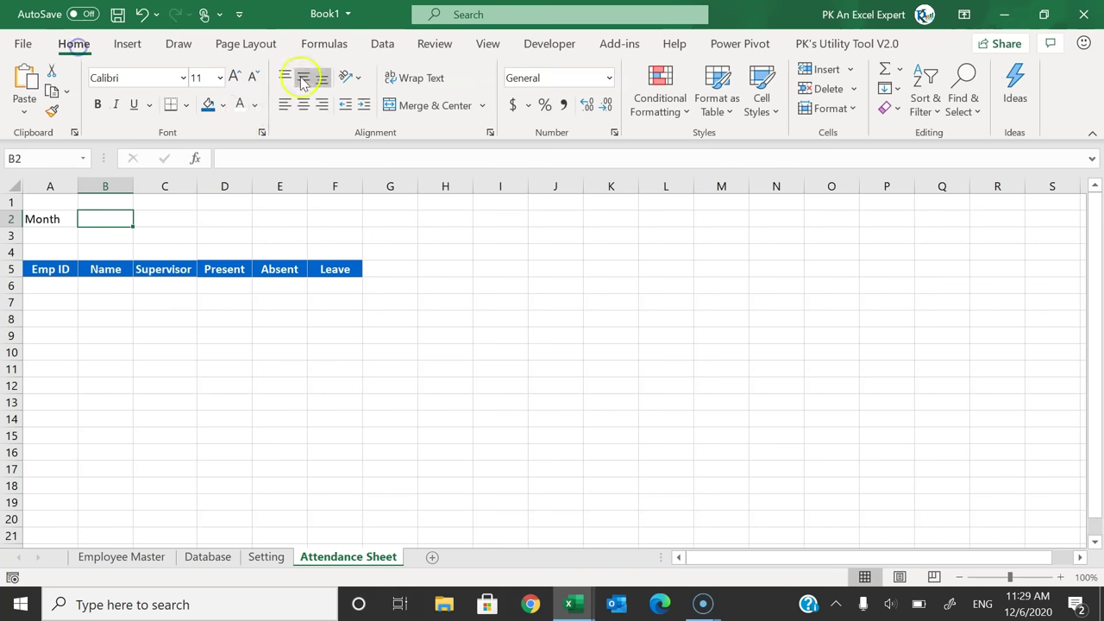
{"action": "left_click", "coordinate": [221, 105]}
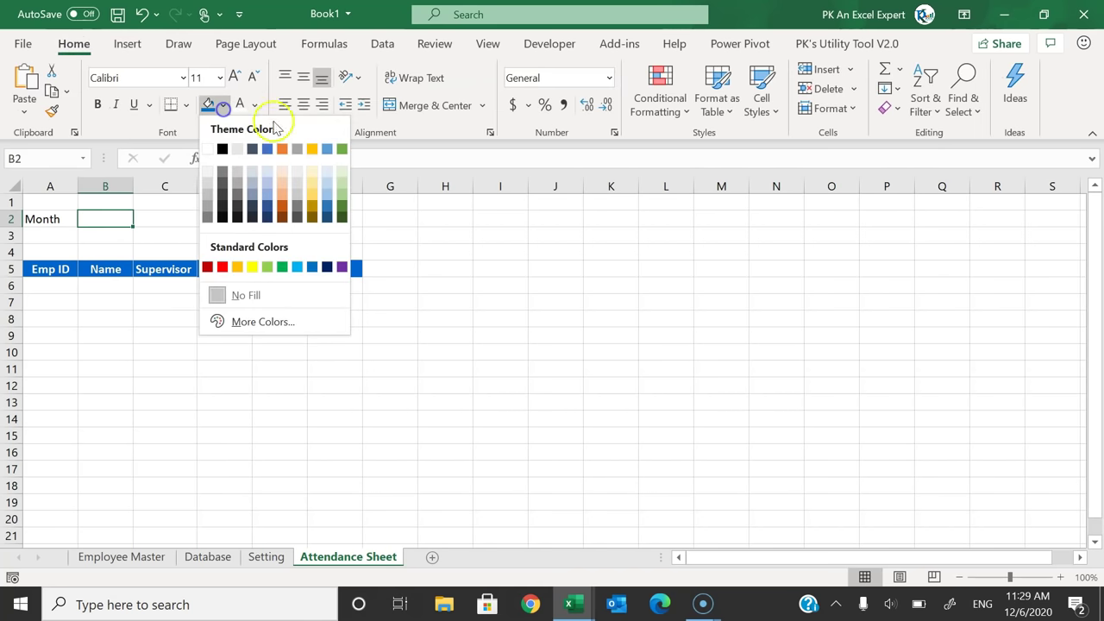
{"action": "left_click", "coordinate": [313, 184]}
{"action": "left_click_drag", "start_coordinate": [134, 186], "coordinate": [147, 186]}
Step: Add list data validation to B2 of the Attendance Sheet, using the defined name Month as its source
{"action": "left_click", "coordinate": [383, 45]}
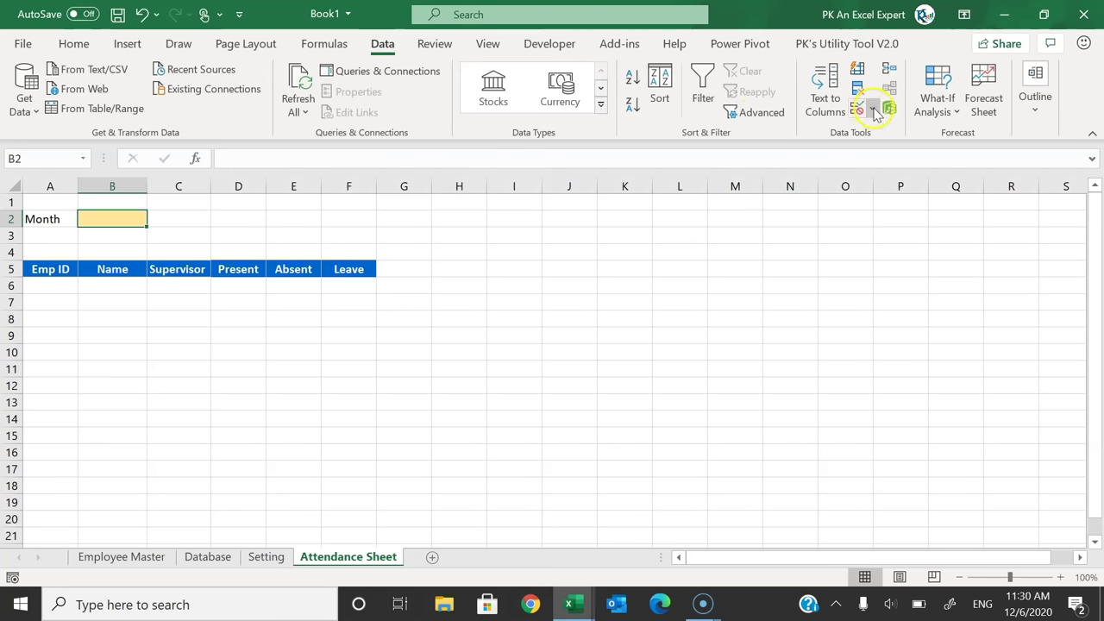
{"action": "left_click", "coordinate": [872, 109]}
{"action": "left_click", "coordinate": [900, 135]}
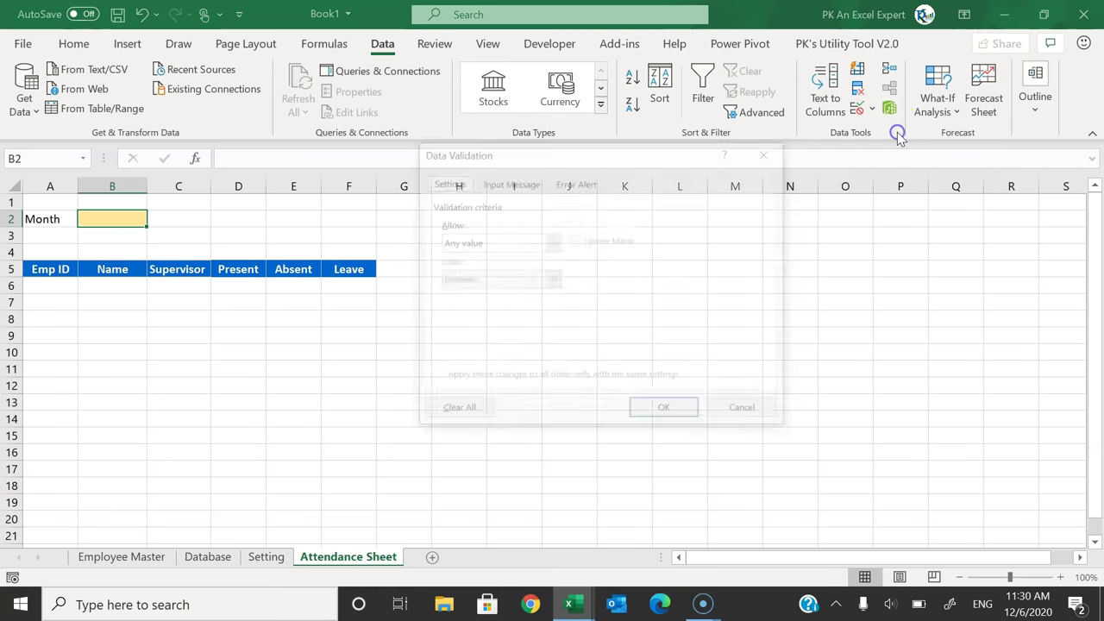
{"action": "left_click", "coordinate": [525, 237]}
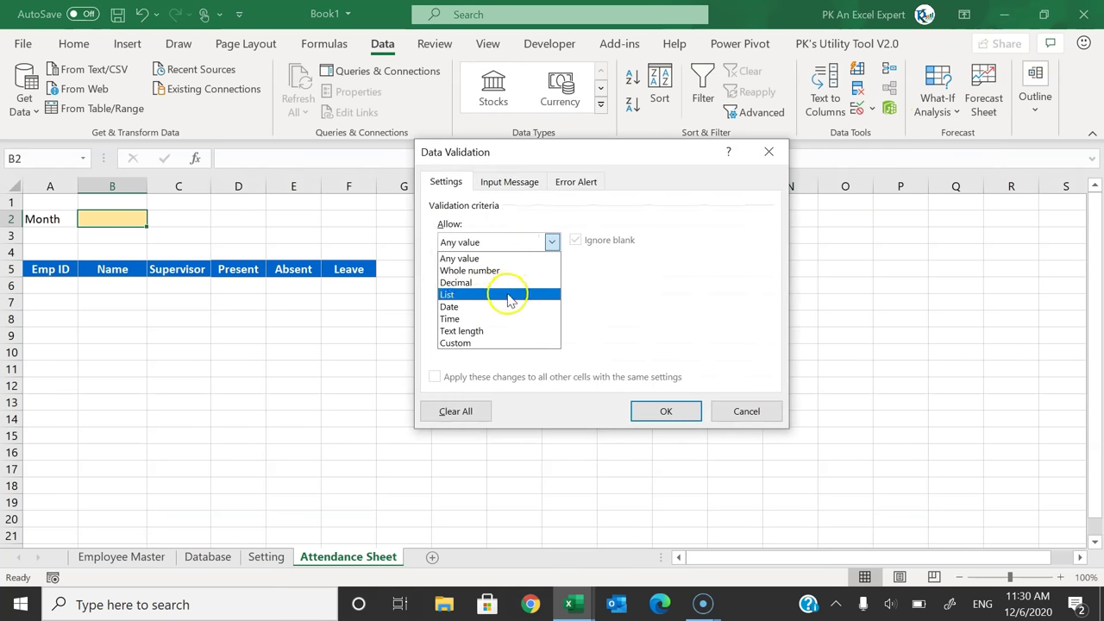
{"action": "left_click", "coordinate": [506, 294]}
{"action": "left_click", "coordinate": [513, 316]}
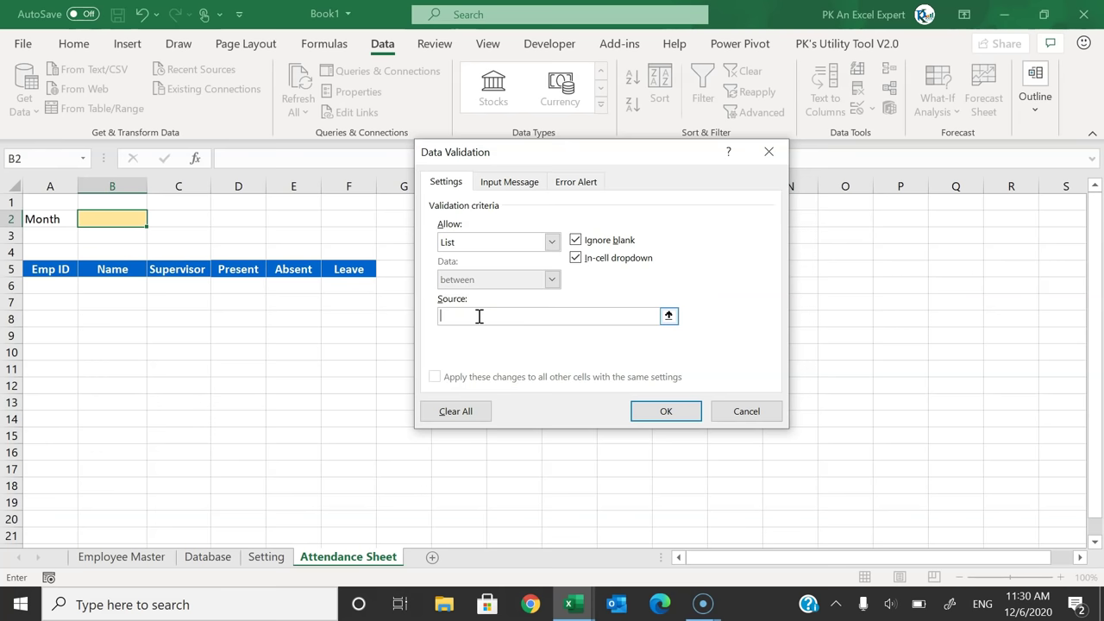
{"action": "key", "text": "F3"}
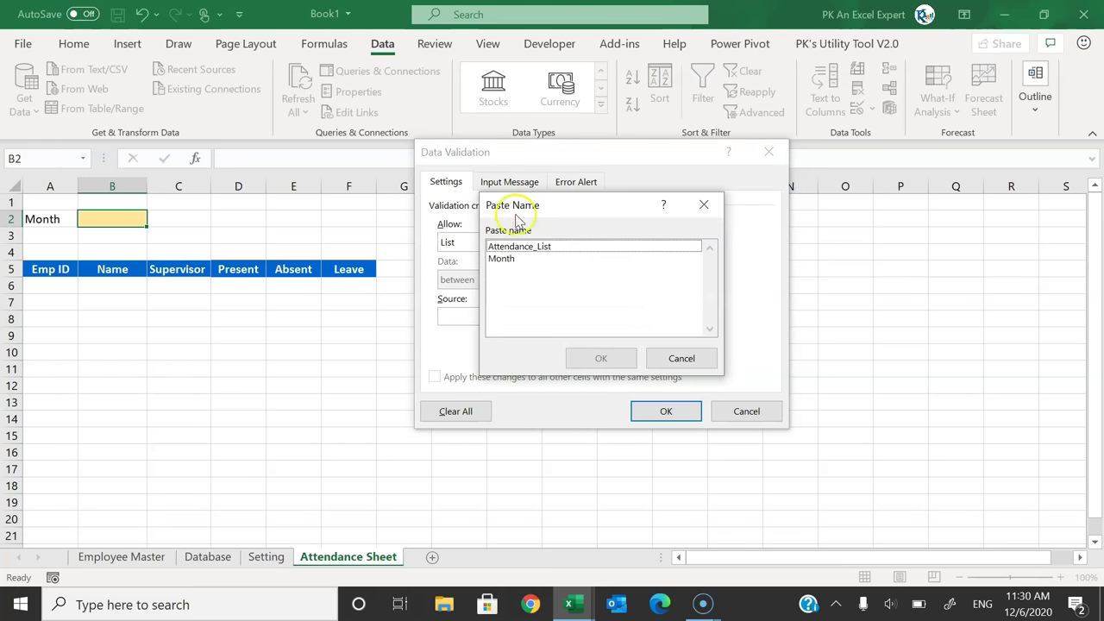
{"action": "left_click_drag", "start_coordinate": [578, 213], "coordinate": [690, 208]}
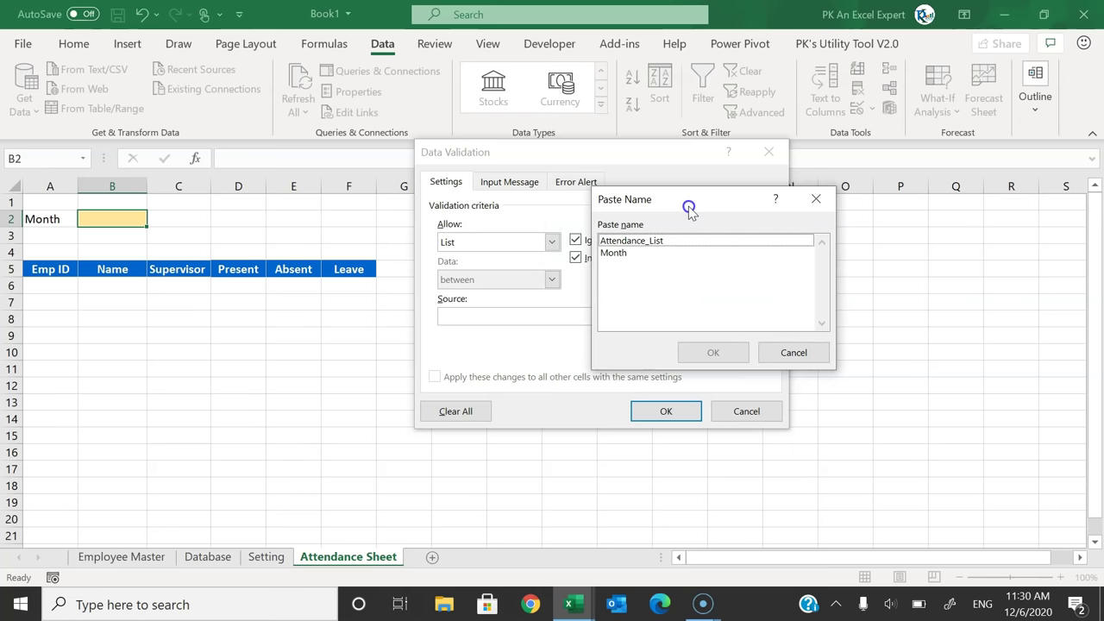
{"action": "left_click", "coordinate": [626, 254]}
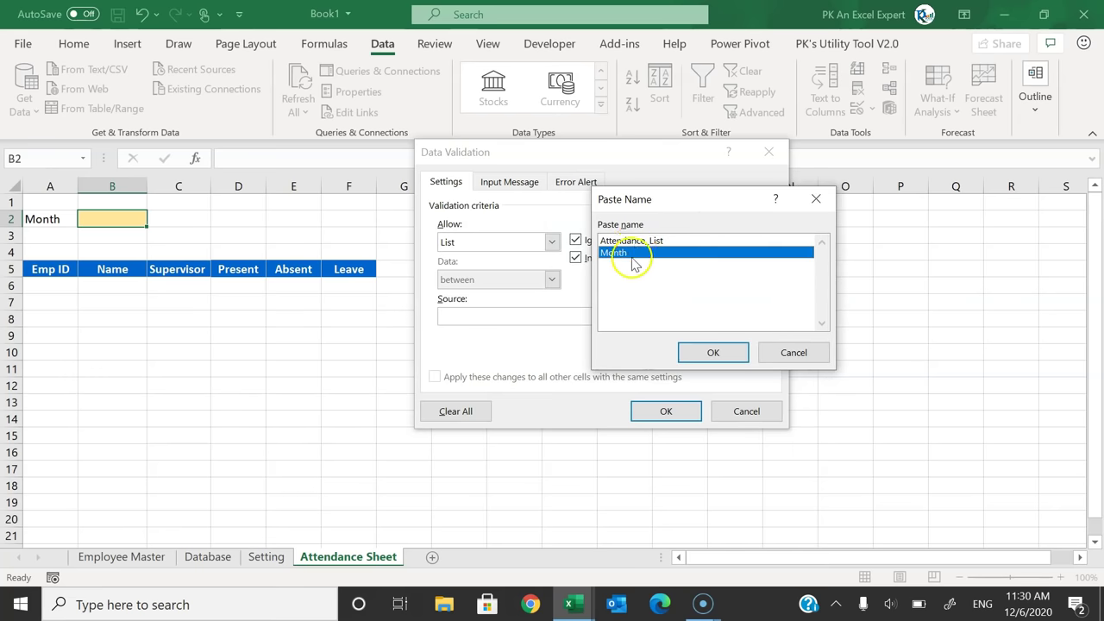
{"action": "left_click", "coordinate": [711, 352]}
{"action": "left_click", "coordinate": [666, 411]}
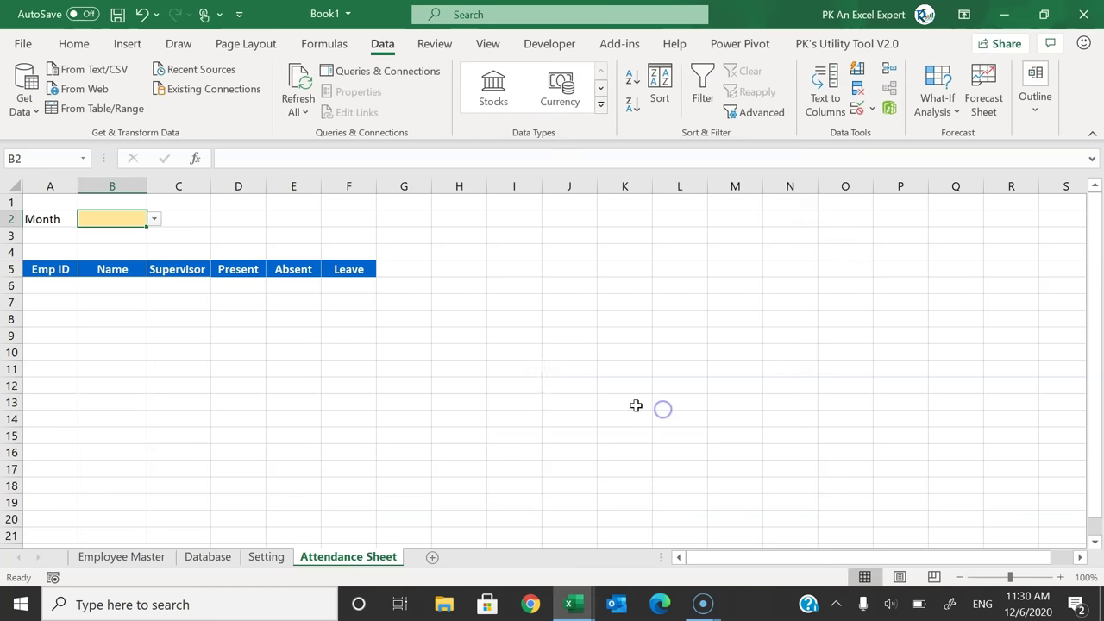
Step: Try the second month in B2's drop-down list, and select the first month, January 2020
{"action": "left_click", "coordinate": [153, 219]}
{"action": "left_click", "coordinate": [138, 247]}
{"action": "left_click", "coordinate": [154, 219]}
{"action": "left_click", "coordinate": [143, 235]}
{"action": "left_click", "coordinate": [172, 220]}
{"action": "left_click", "coordinate": [116, 218]}
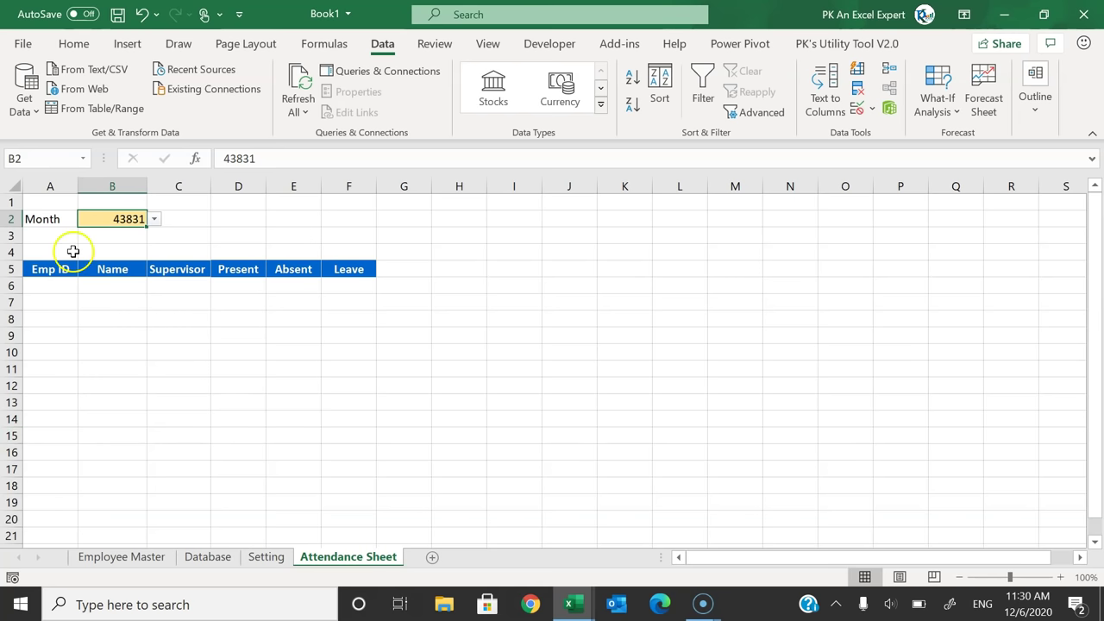
Step: Apply the custom number format MMM-YYYY to the month cell B2
{"action": "right_click", "coordinate": [130, 219]}
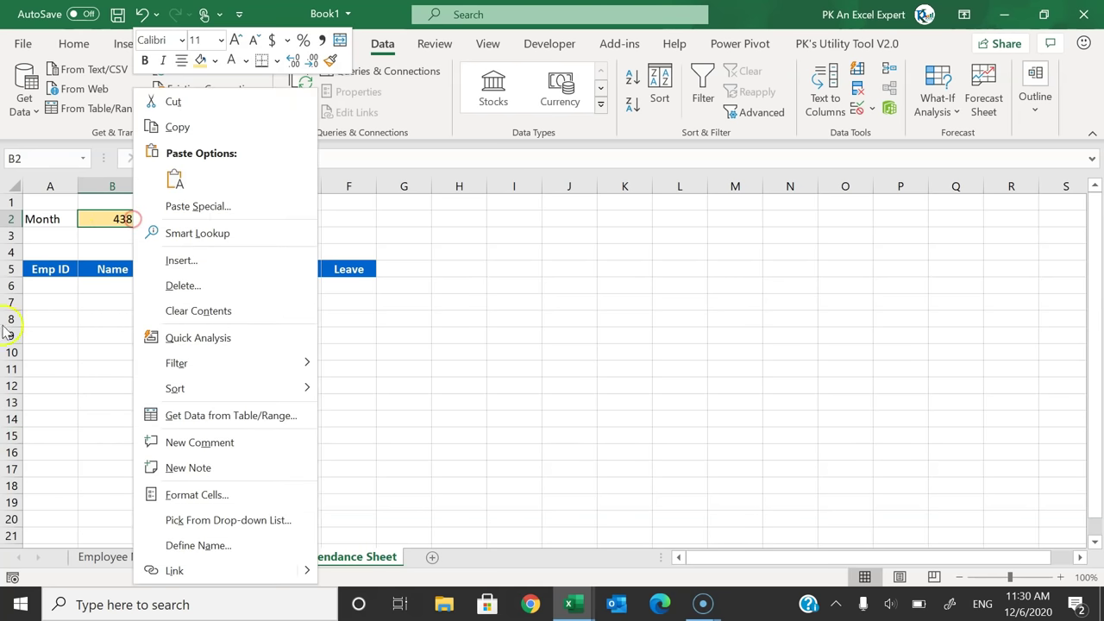
{"action": "left_click", "coordinate": [217, 491]}
{"action": "left_click", "coordinate": [43, 353]}
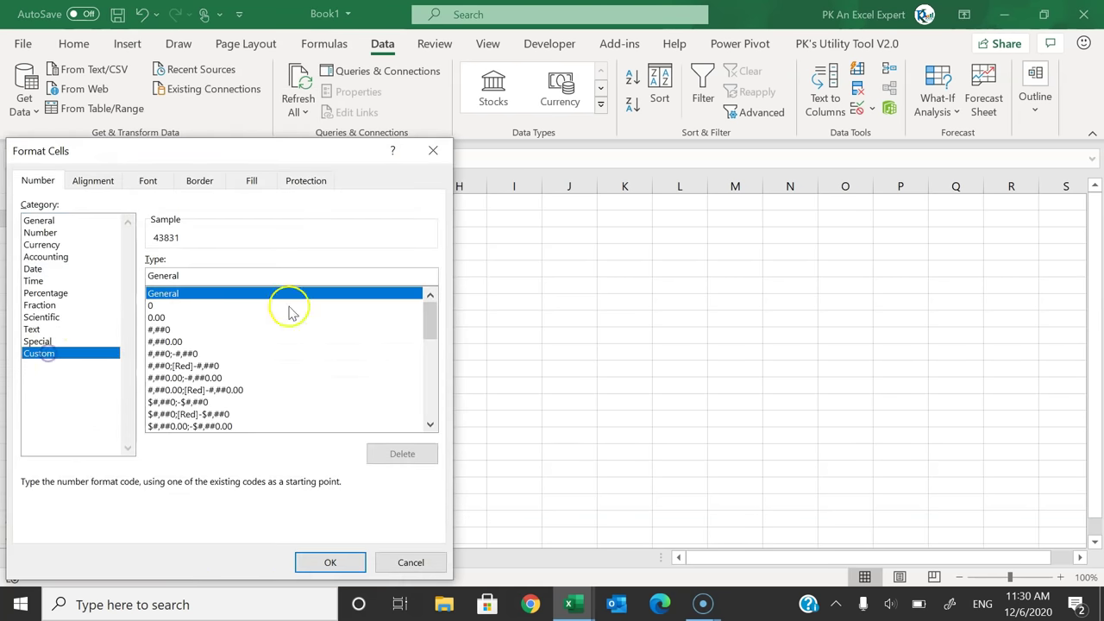
{"action": "left_click_drag", "start_coordinate": [192, 276], "coordinate": [75, 278]}
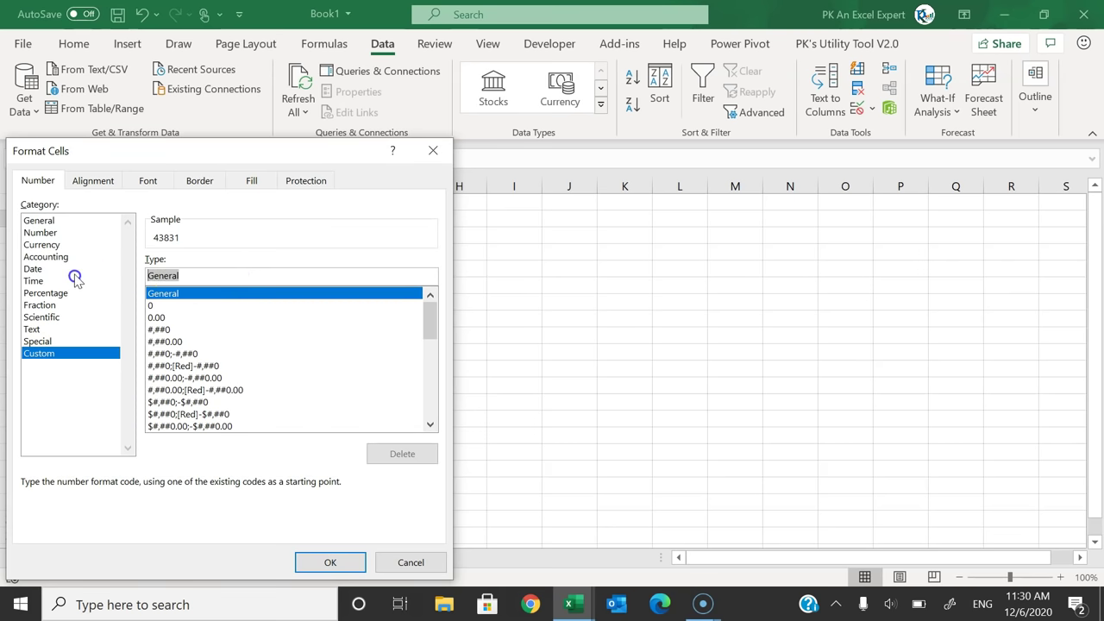
{"action": "type", "text": "MMM-YYYY"}
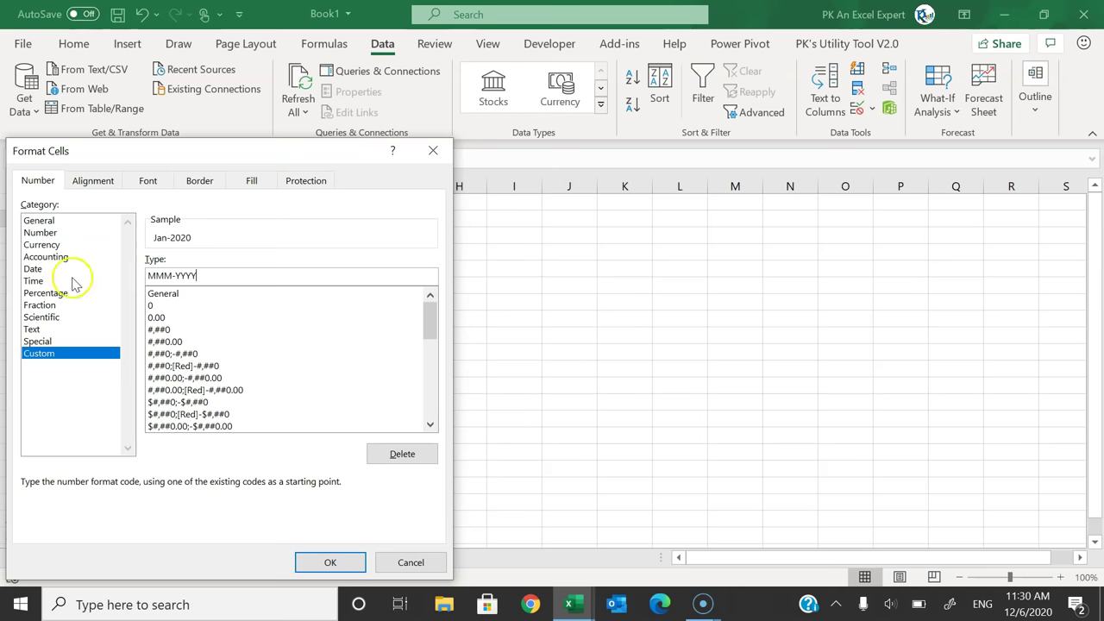
{"action": "left_click", "coordinate": [331, 562]}
Step: Test B2's drop-down list by choosing the second month and switching back to Jan-2020
{"action": "left_click", "coordinate": [198, 216]}
{"action": "left_click", "coordinate": [134, 219]}
{"action": "left_click", "coordinate": [154, 219]}
{"action": "left_click", "coordinate": [140, 246]}
{"action": "left_click", "coordinate": [155, 219]}
{"action": "left_click", "coordinate": [138, 234]}
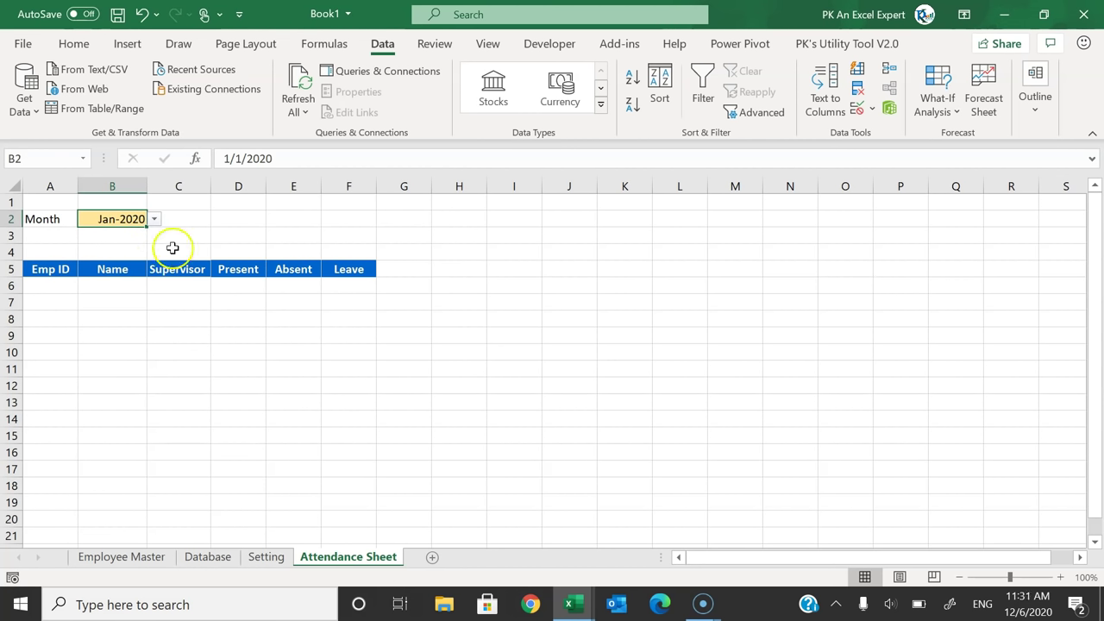
Step: Add 1 March 2020 as the third entry in the Setting sheet's Month list, in cell C4
{"action": "left_click", "coordinate": [155, 219]}
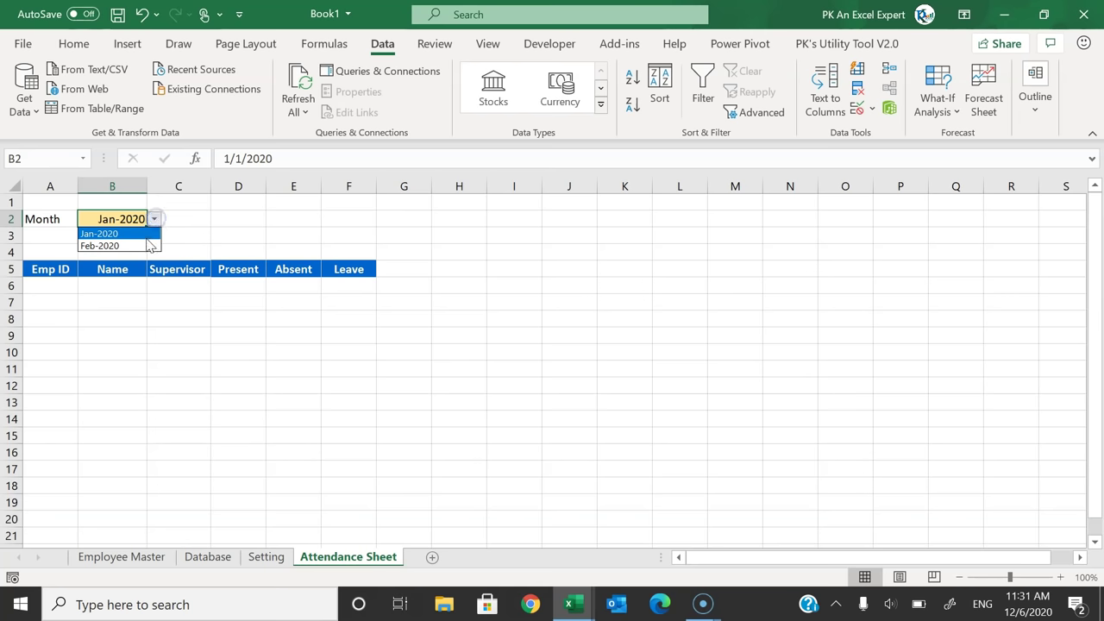
{"action": "left_click", "coordinate": [173, 227]}
{"action": "left_click", "coordinate": [266, 556]}
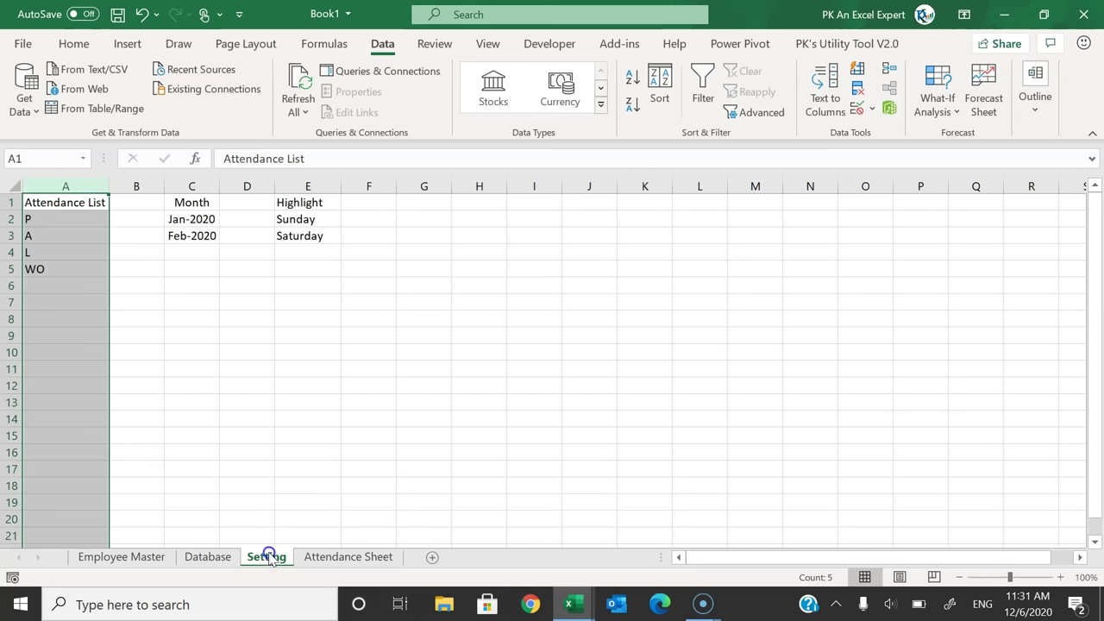
{"action": "left_click", "coordinate": [191, 252]}
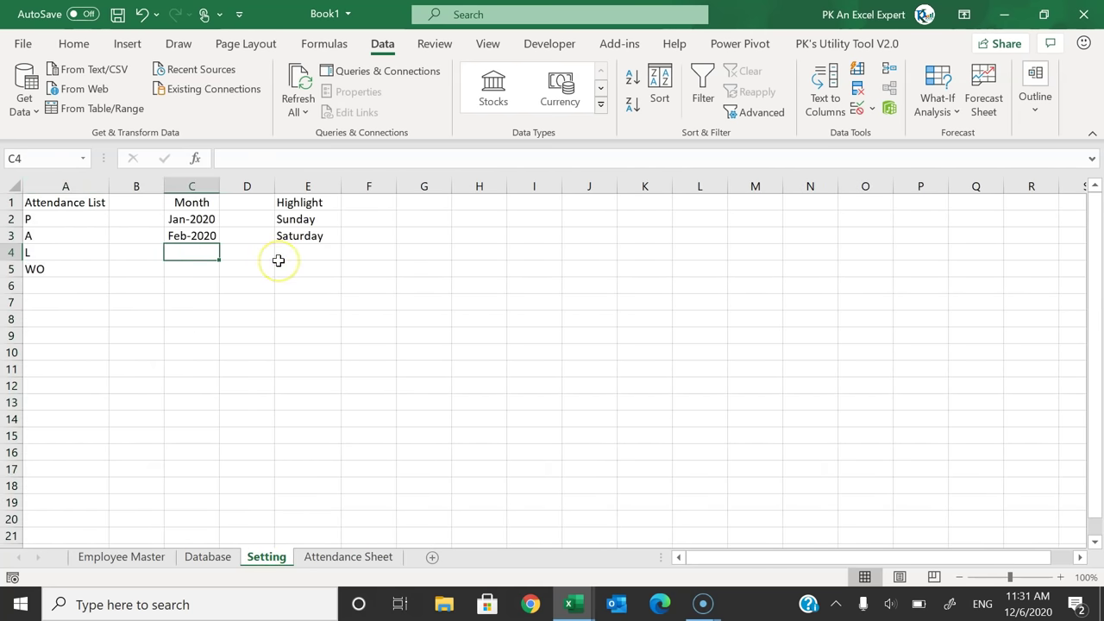
{"action": "type", "text": "1mar20"}
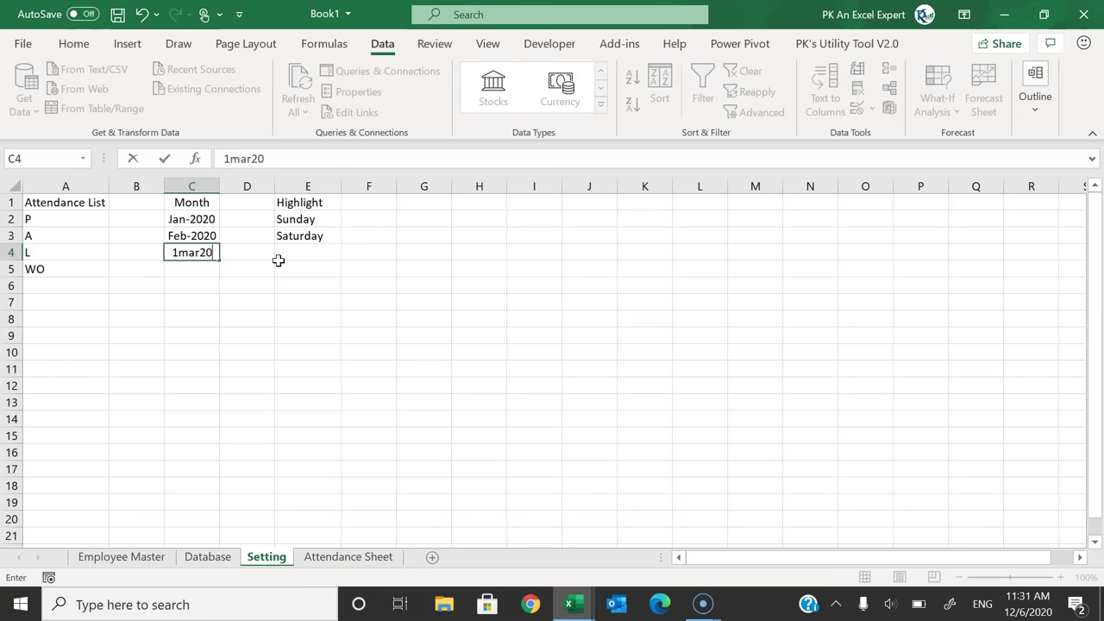
{"action": "type", "text": "20"}
{"action": "key", "text": "Return"}
{"action": "left_click", "coordinate": [218, 253]}
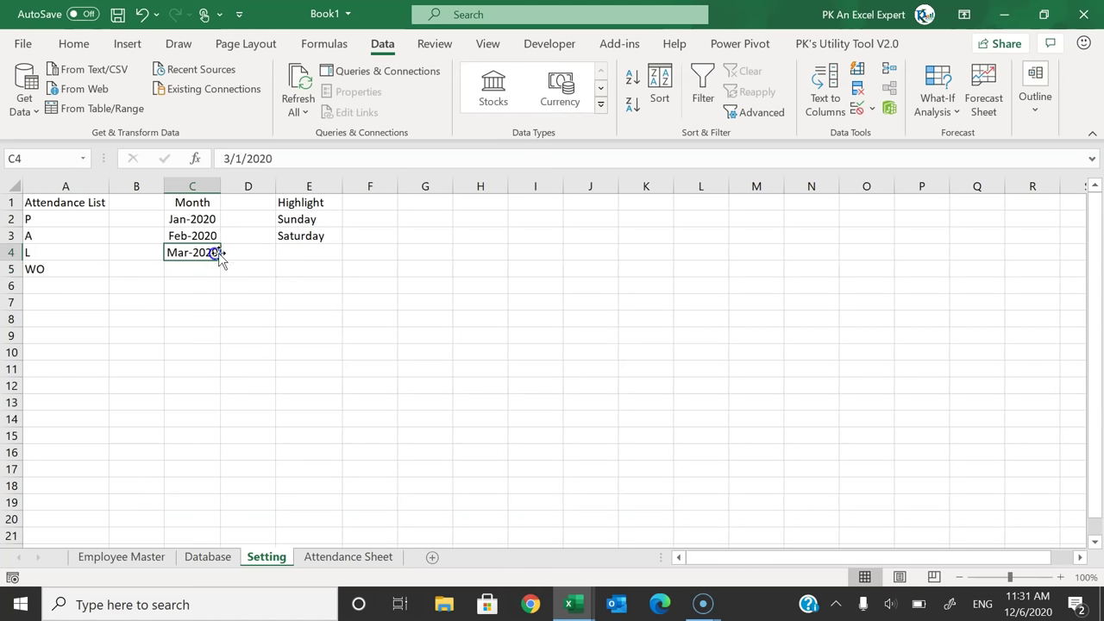
Step: Choose the newly added Mar-2020 from the month drop-down in B2 of the Attendance Sheet
{"action": "left_click", "coordinate": [357, 559]}
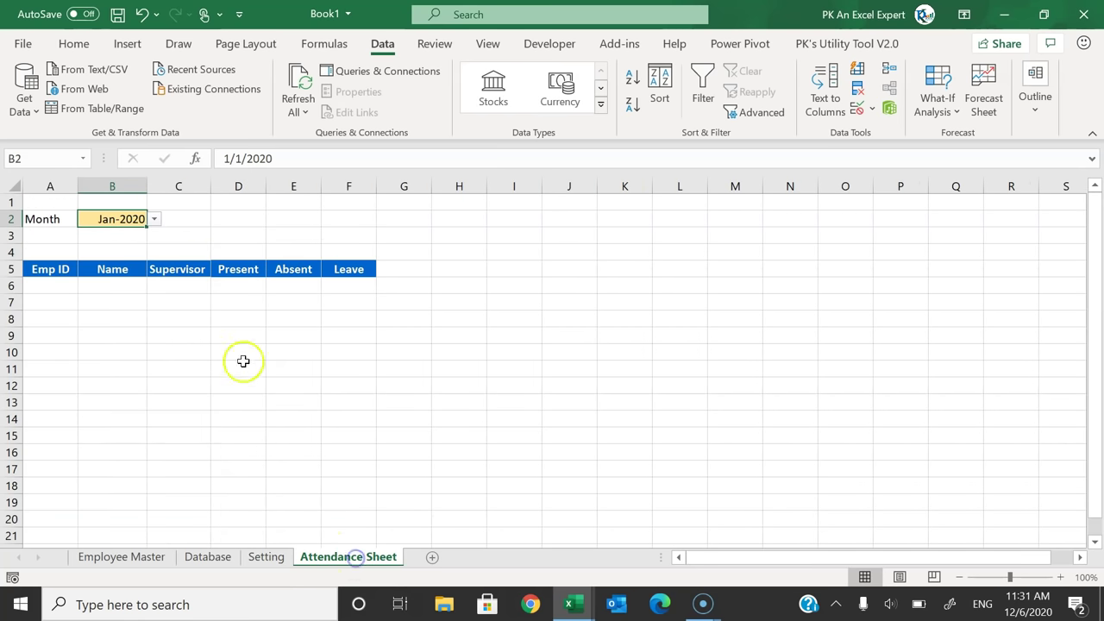
{"action": "left_click", "coordinate": [153, 219]}
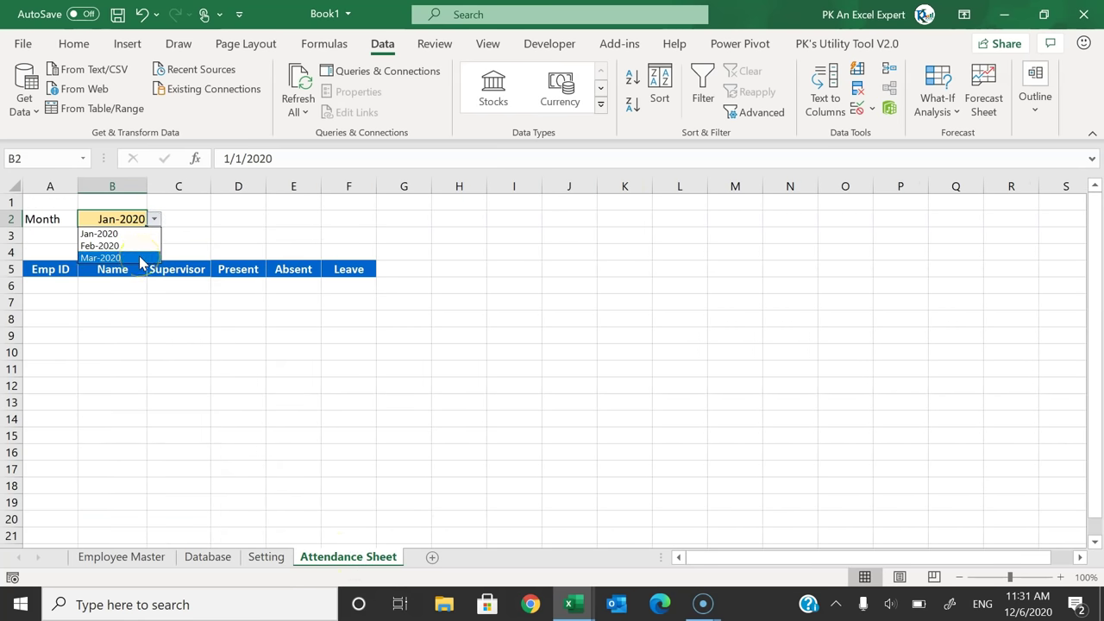
{"action": "left_click", "coordinate": [139, 258]}
{"action": "left_click", "coordinate": [231, 234]}
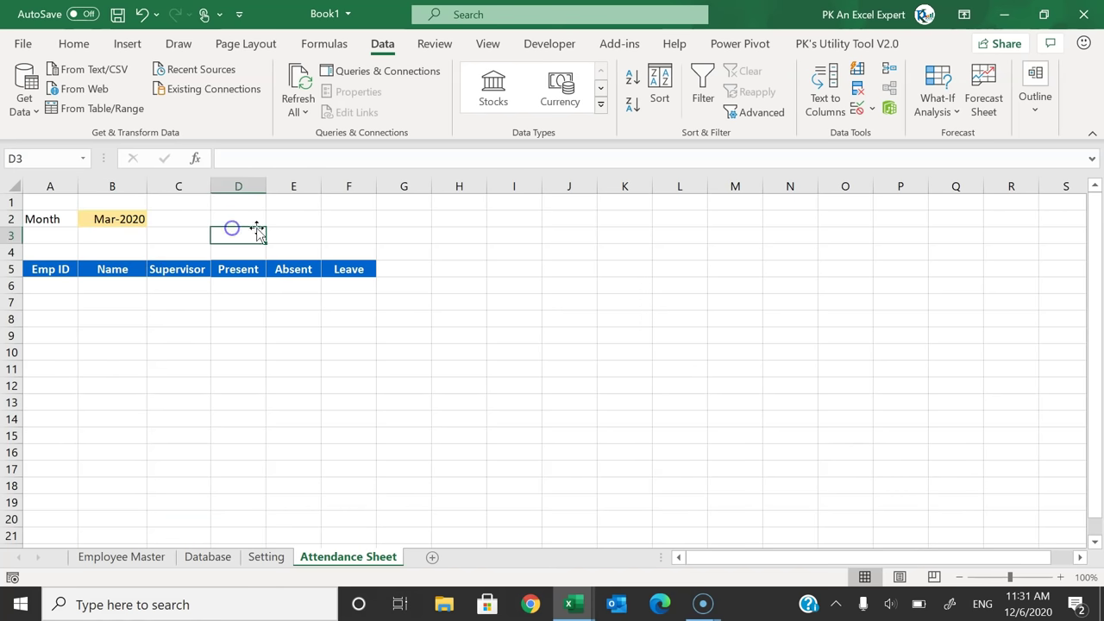
Step: Enter the formula =B2 in G5, beside the Leave header, to start the day headers from the selected month
{"action": "left_click", "coordinate": [398, 268]}
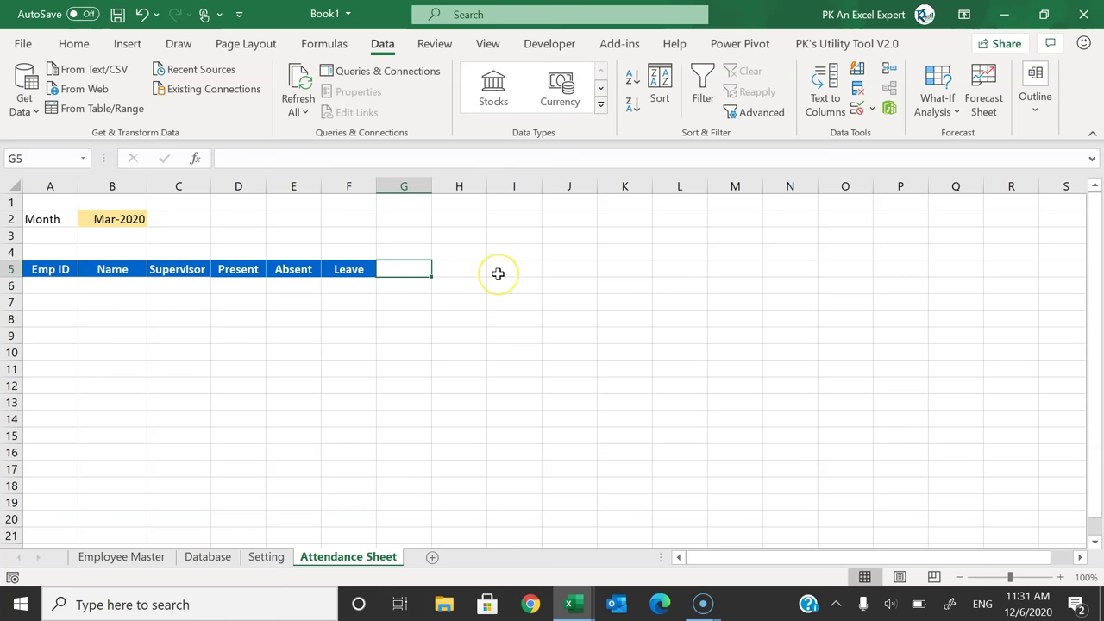
{"action": "type", "text": "="}
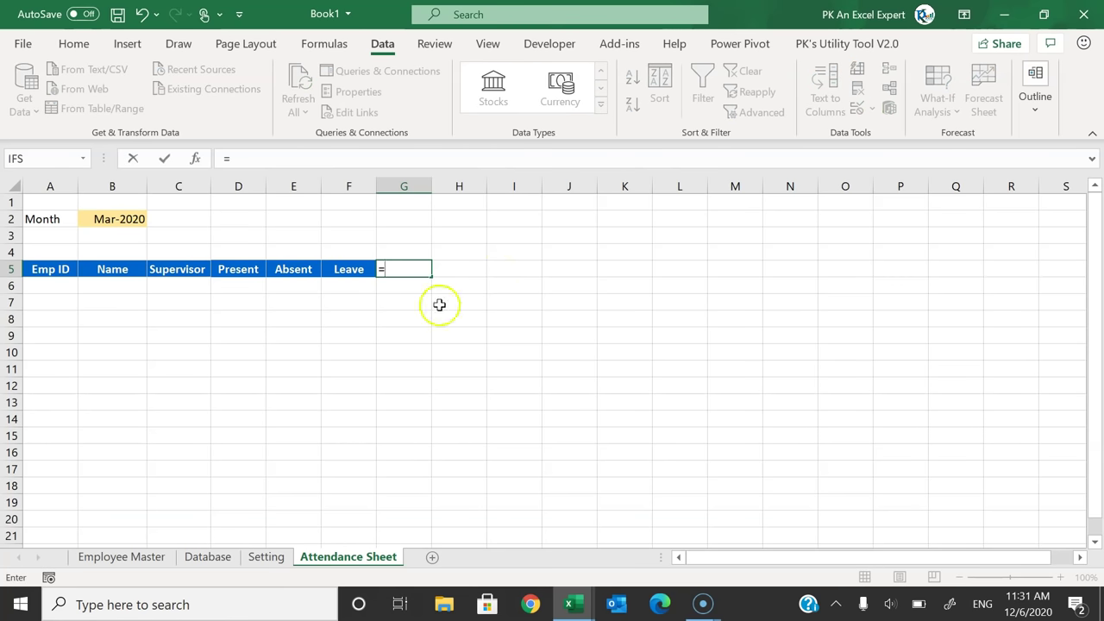
{"action": "left_click", "coordinate": [124, 219]}
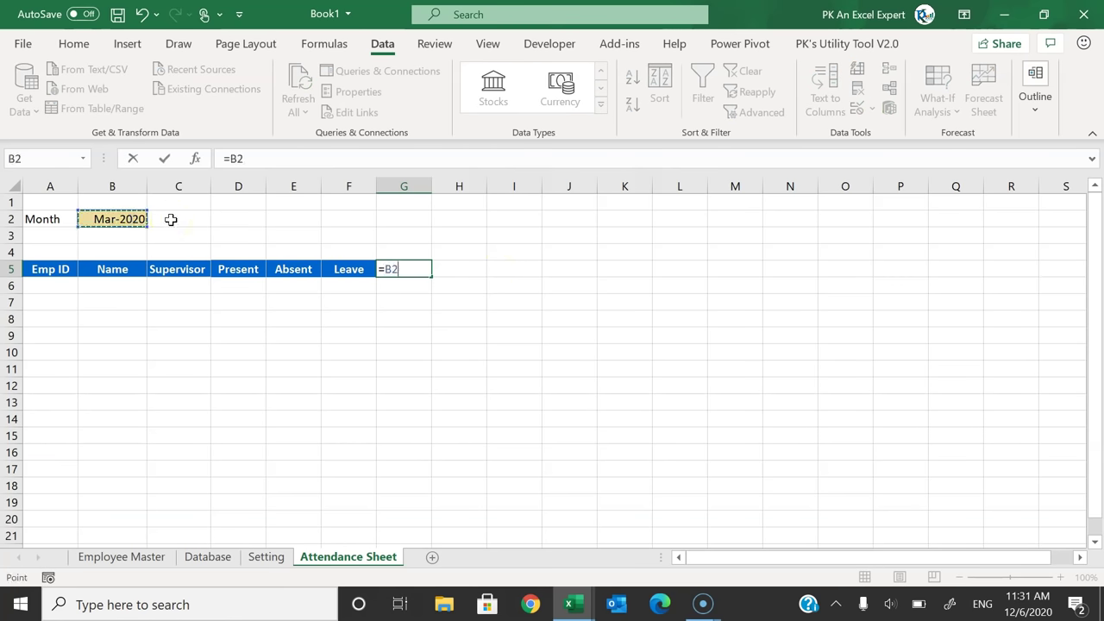
{"action": "key", "text": "Return"}
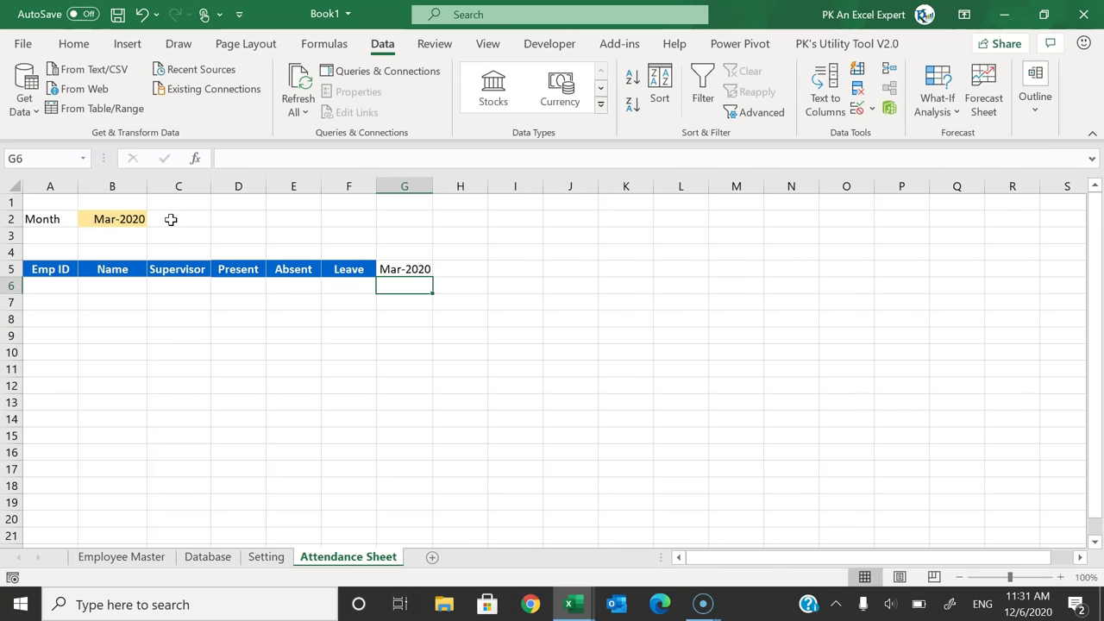
{"action": "key", "text": "Up"}
{"action": "left_click", "coordinate": [451, 270]}
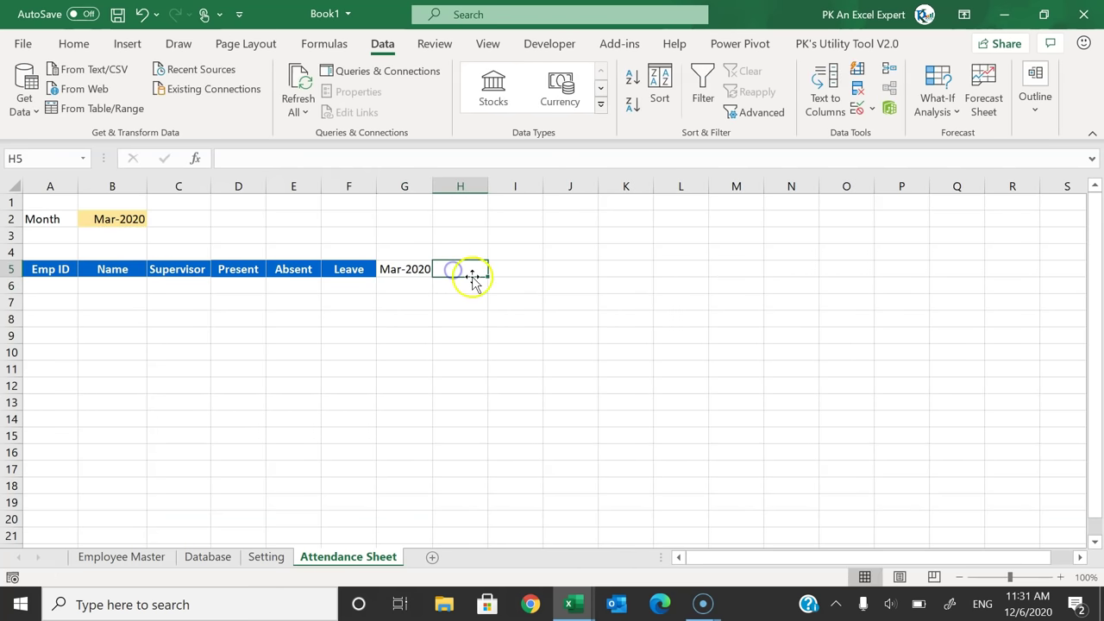
Step: Apply the custom number format DD to G5 so the date shows only its day number
{"action": "left_click", "coordinate": [381, 276]}
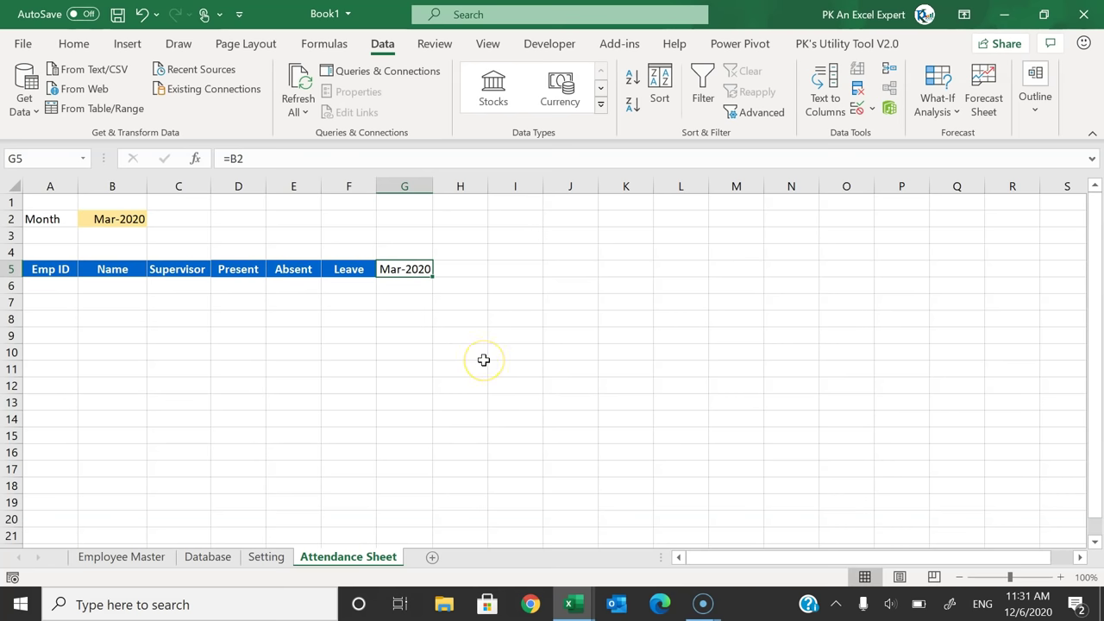
{"action": "key", "text": "alt+o"}
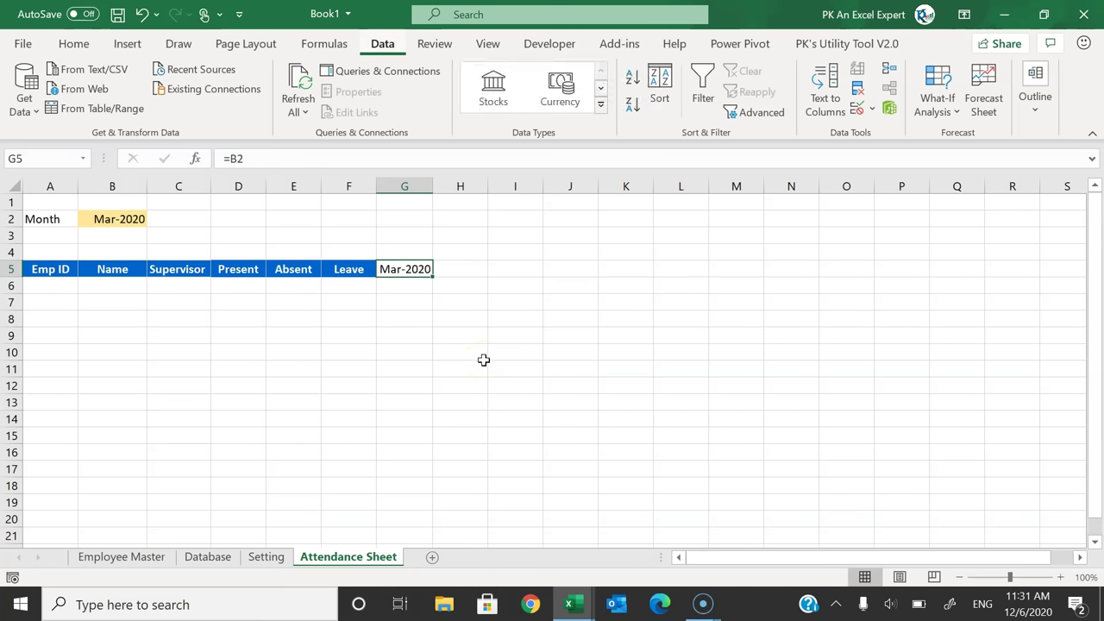
{"action": "key", "text": "e"}
{"action": "left_click", "coordinate": [411, 297]}
{"action": "right_click", "coordinate": [390, 271]}
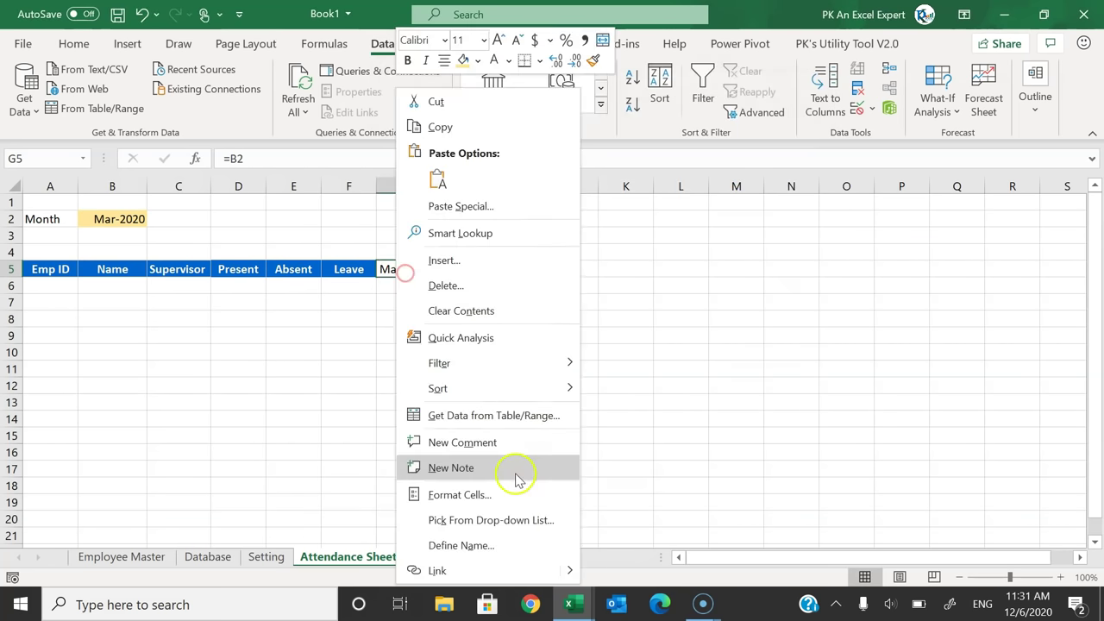
{"action": "left_click", "coordinate": [514, 498]}
{"action": "left_click", "coordinate": [491, 276]}
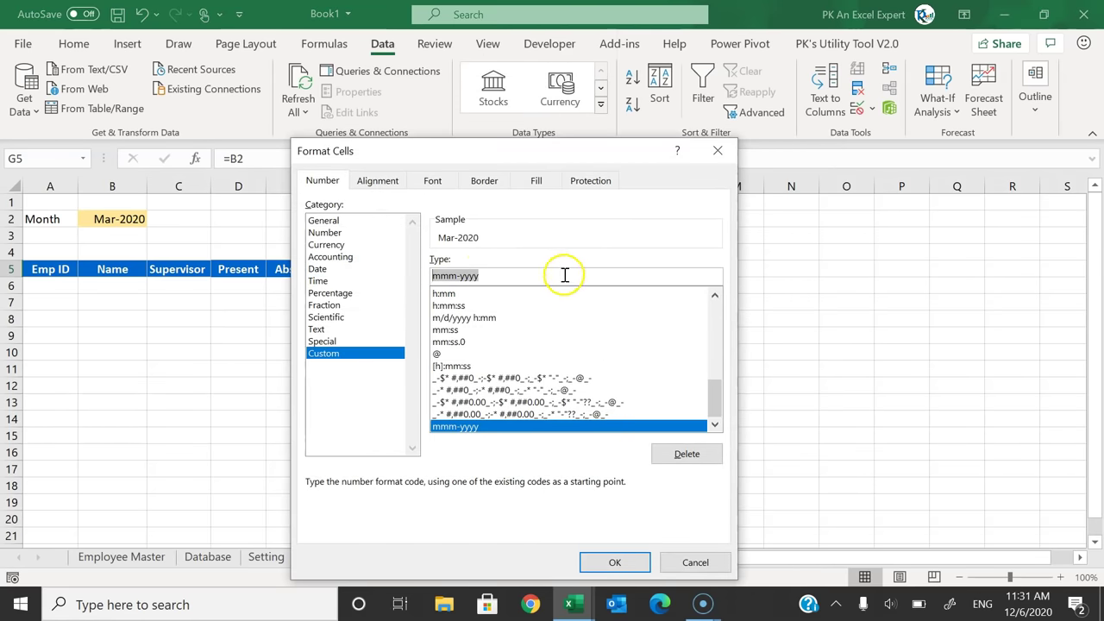
{"action": "type", "text": "DD"}
{"action": "left_click", "coordinate": [615, 562]}
{"action": "left_click", "coordinate": [505, 279]}
Step: Enter the formula =G5+1 in H5 to produce the second day of the month
{"action": "left_click", "coordinate": [415, 273]}
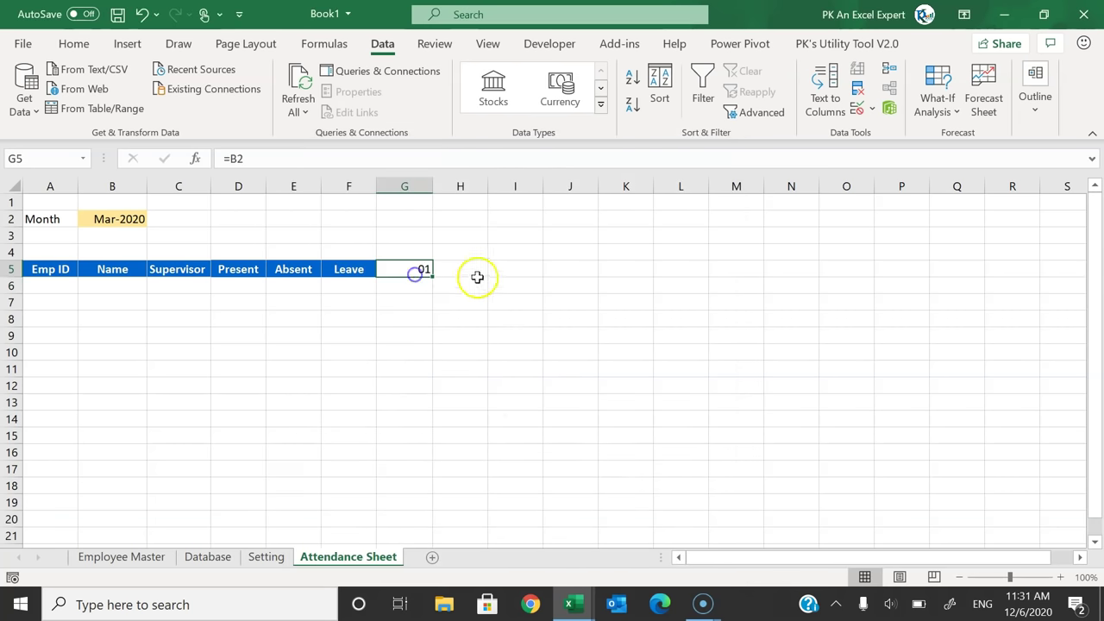
{"action": "left_click", "coordinate": [477, 277]}
{"action": "type", "text": "="}
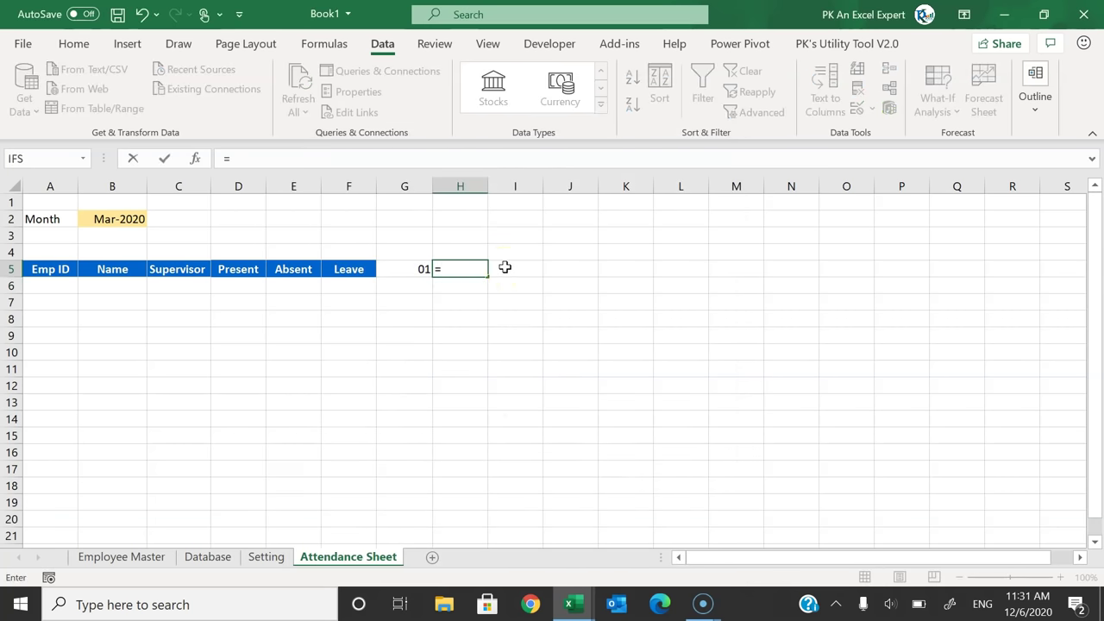
{"action": "key", "text": "Left"}
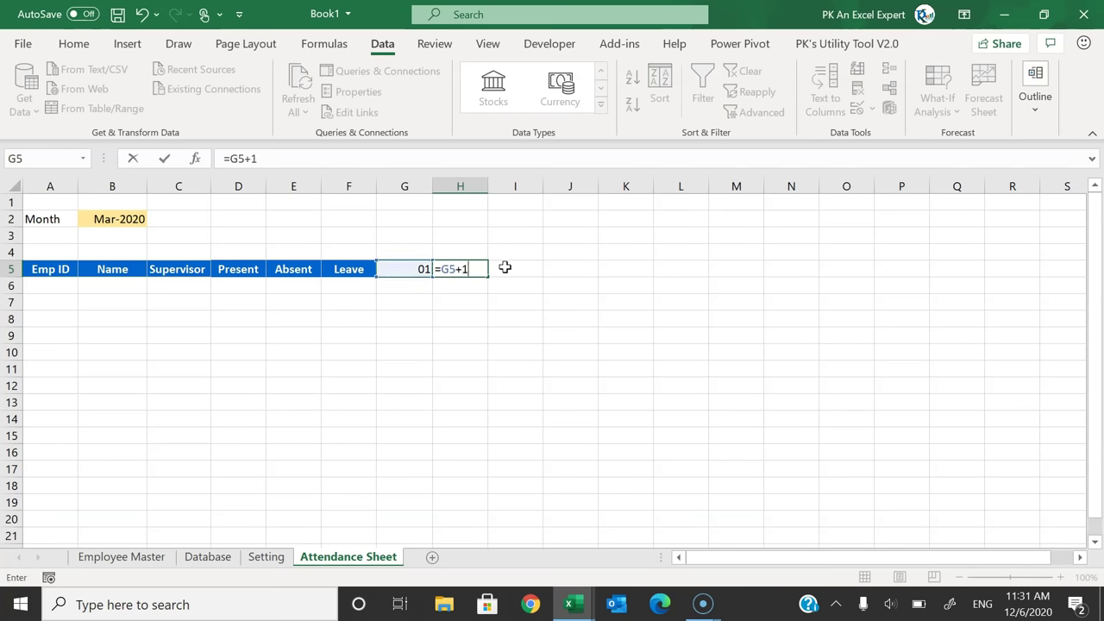
{"action": "type", "text": "+1"}
{"action": "key", "text": "ctrl+Return"}
Step: Fill the next-day formula from H5 across row 5 through AK5 to cover 31 days
{"action": "key", "text": "shift+Right"}
{"action": "key", "text": "shift+Right"}
{"action": "key", "text": "shift+Right"}
{"action": "key", "text": "shift+Right"}
{"action": "key", "text": "shift+Right"}
{"action": "key", "text": "shift+Right"}
{"action": "key", "text": "shift+Right"}
{"action": "key", "text": "shift+Right"}
{"action": "key", "text": "shift+Right"}
{"action": "key", "text": "shift+Right"}
{"action": "key", "text": "shift+Right"}
{"action": "key", "text": "shift+Right"}
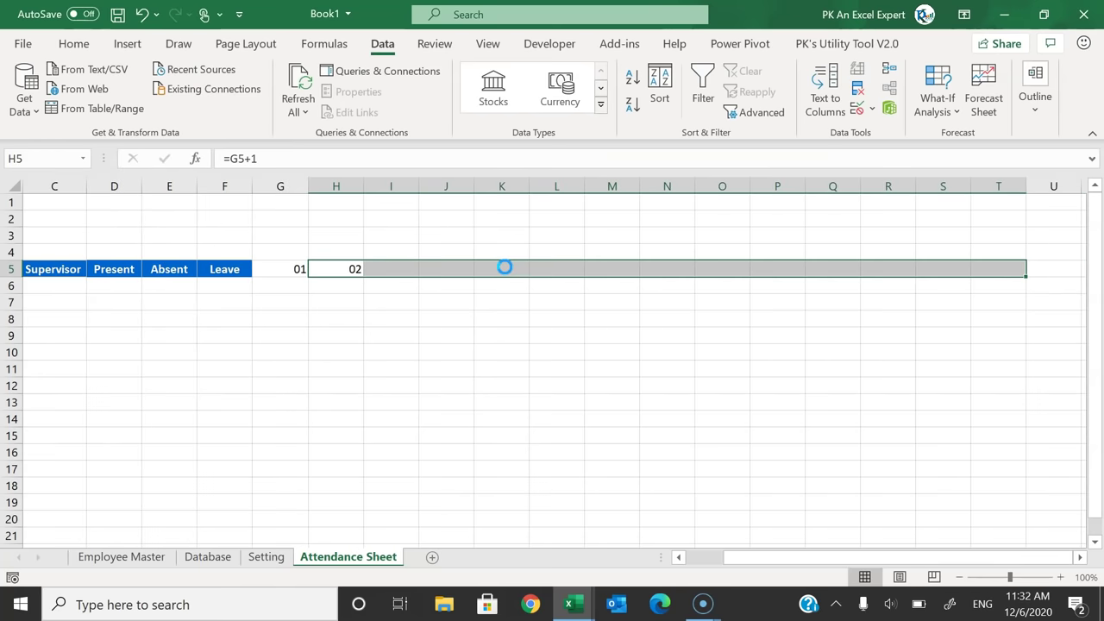
{"action": "key", "text": "ctrl+r"}
{"action": "key", "text": "ctrl+Right"}
{"action": "key", "text": "shift+Right"}
{"action": "key", "text": "shift+Right"}
{"action": "key", "text": "shift+Right"}
{"action": "key", "text": "shift+Right"}
{"action": "key", "text": "shift+Right"}
{"action": "key", "text": "shift+Right"}
{"action": "key", "text": "shift+Right"}
{"action": "key", "text": "shift+Right"}
{"action": "key", "text": "shift+Right"}
{"action": "key", "text": "shift+Right"}
{"action": "key", "text": "shift+Right"}
{"action": "key", "text": "shift+Right"}
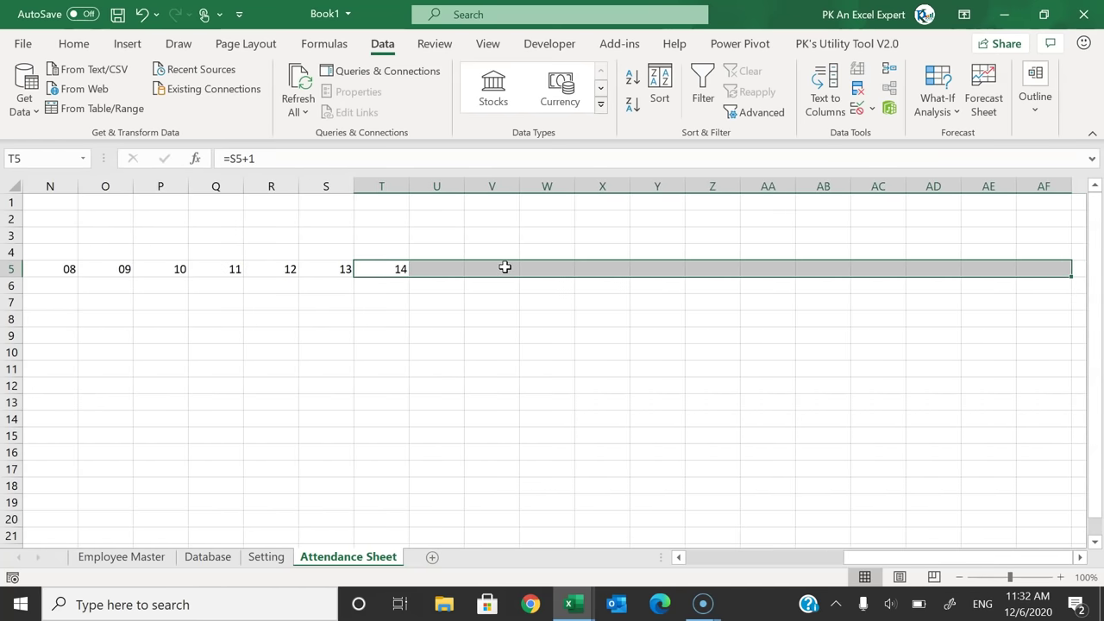
{"action": "key", "text": "ctrl+r"}
{"action": "key", "text": "ctrl+Right"}
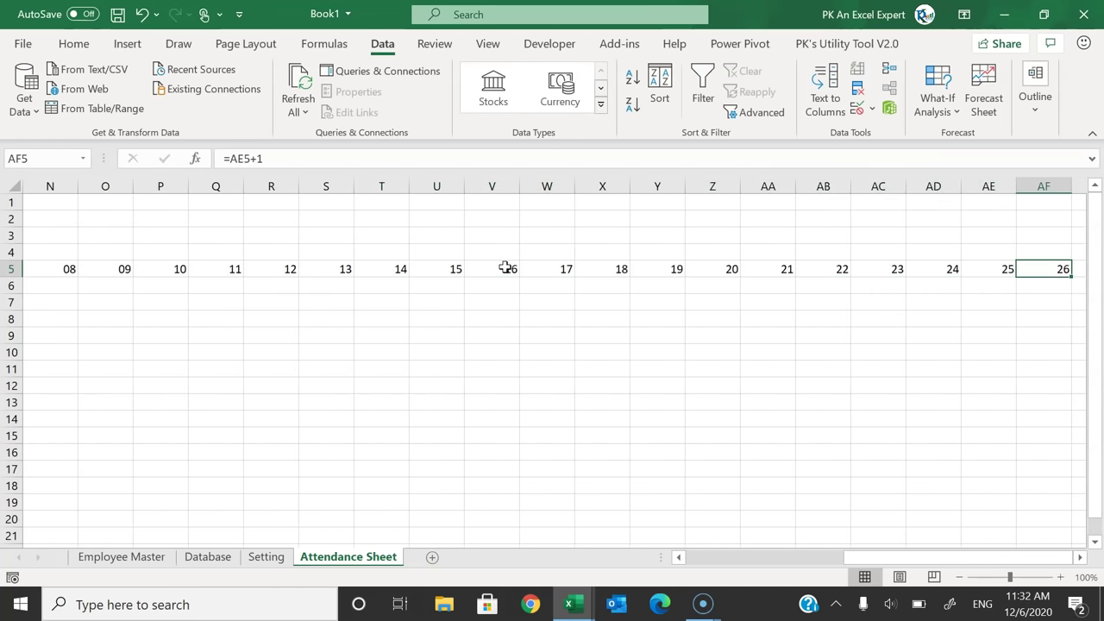
{"action": "key", "text": "shift+Right"}
{"action": "key", "text": "shift+Right"}
{"action": "key", "text": "shift+Right"}
{"action": "key", "text": "shift+Right"}
{"action": "key", "text": "shift+Right"}
{"action": "key", "text": "ctrl+r"}
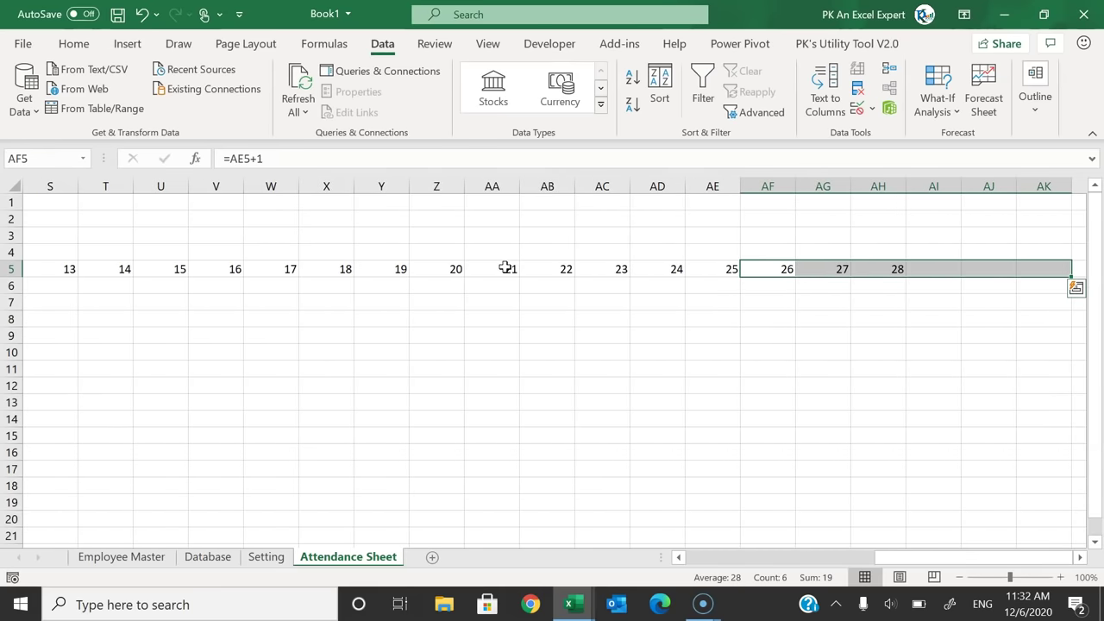
Step: AutoFit the widths of the day columns G through AK
{"action": "key", "text": "Right"}
{"action": "key", "text": "Right"}
{"action": "key", "text": "Right"}
{"action": "key", "text": "Right"}
{"action": "key", "text": "Right"}
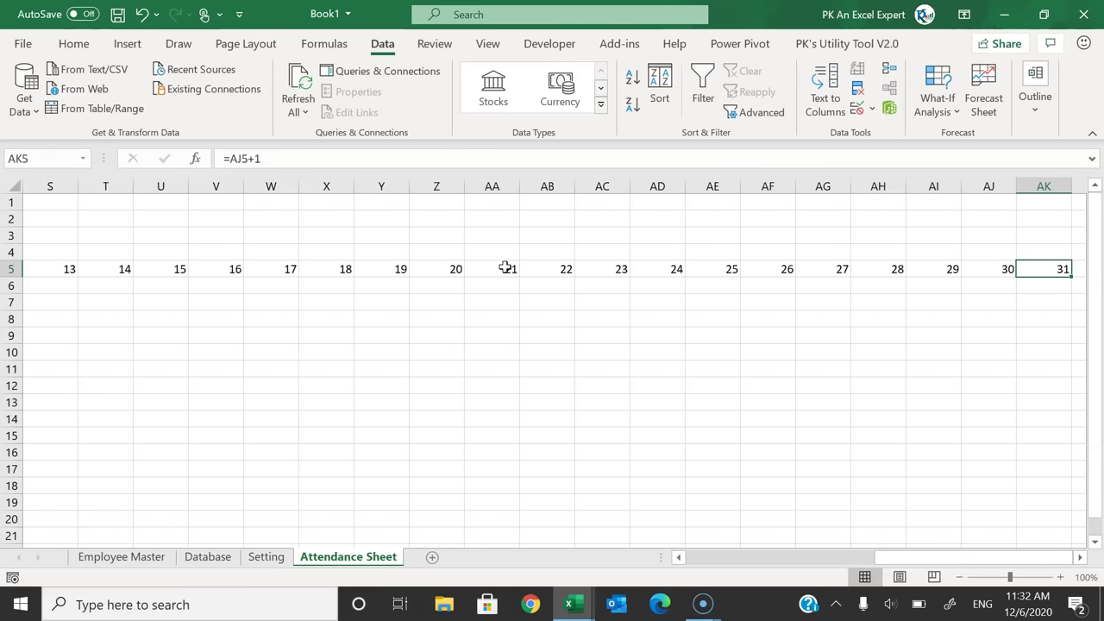
{"action": "key", "text": "ctrl+shift+Left"}
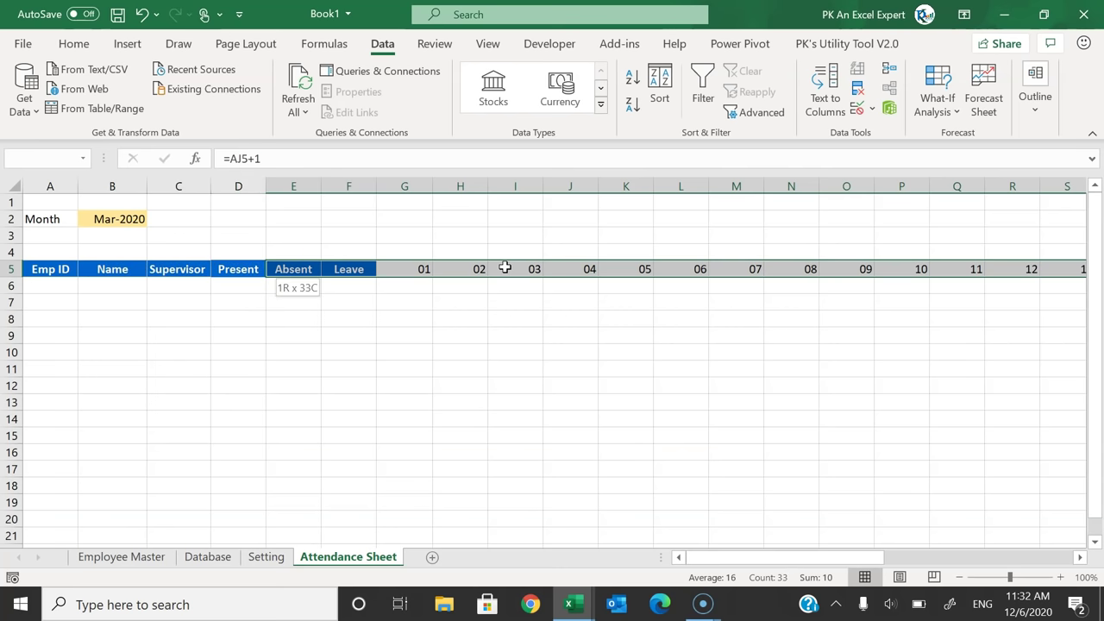
{"action": "key", "text": "ctrl+space"}
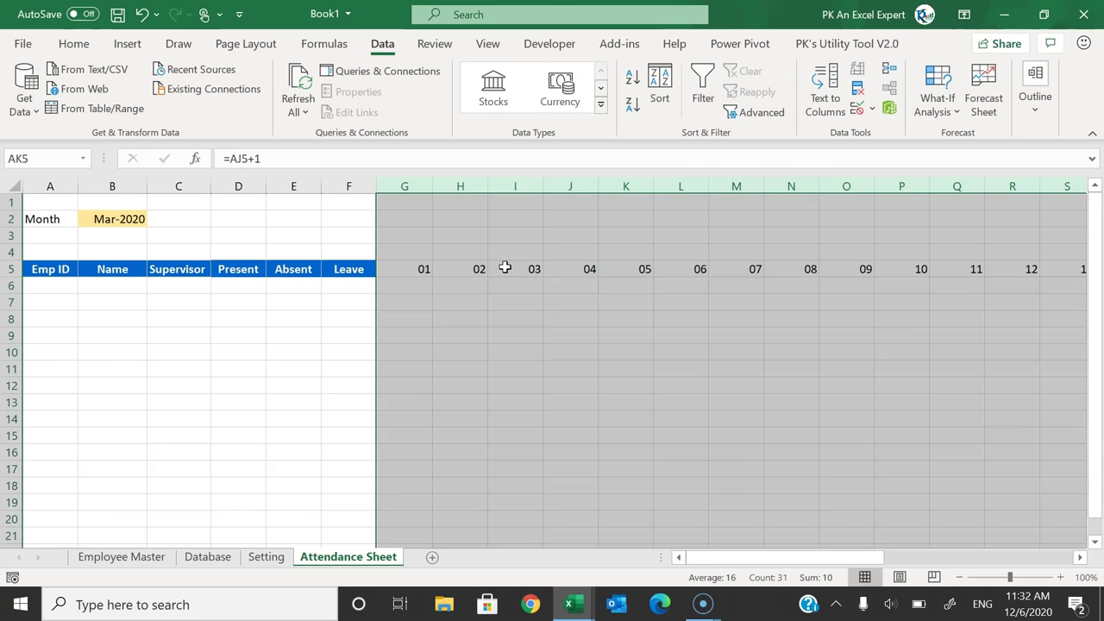
{"action": "double_click", "coordinate": [428, 186]}
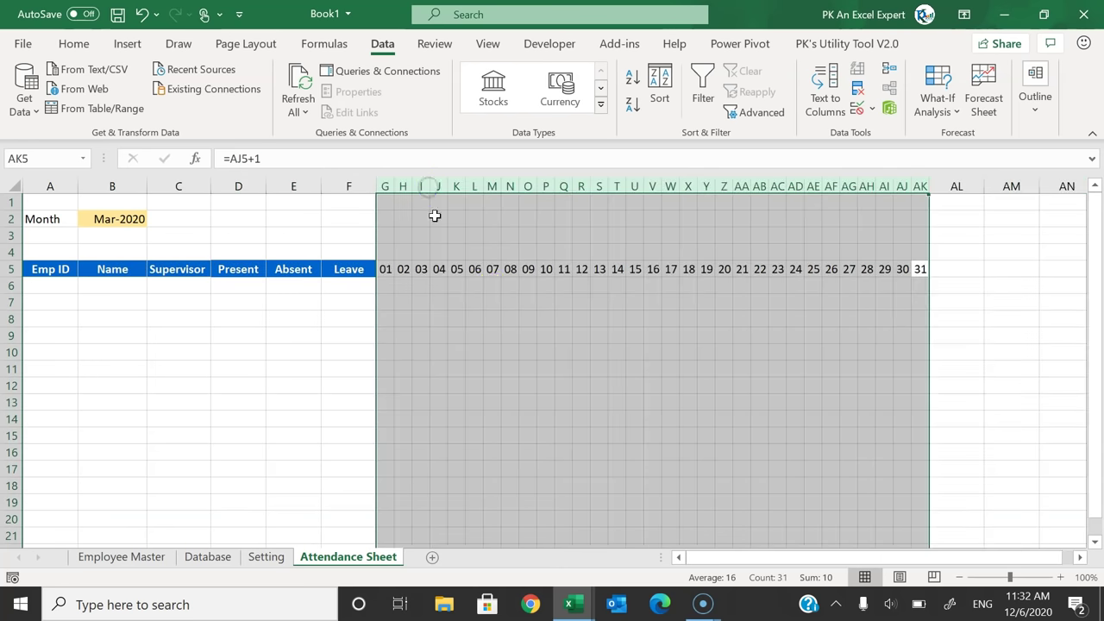
{"action": "left_click", "coordinate": [662, 283]}
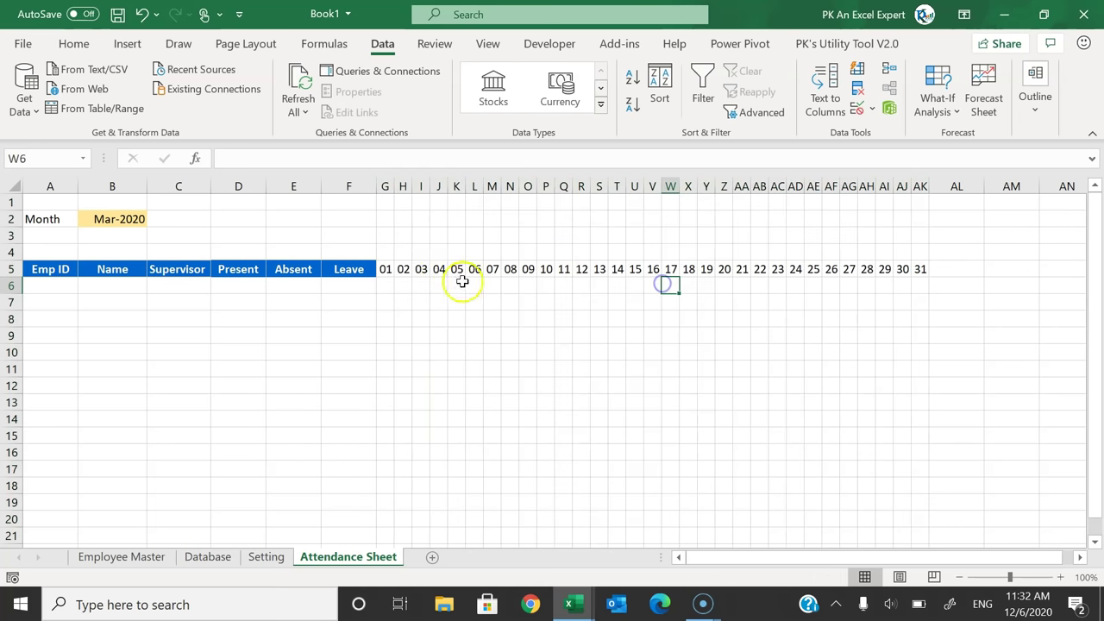
Step: Switch the month in B2 to Feb-2020 and check the last day headers in AI5, AJ5 and AK5
{"action": "left_click_drag", "start_coordinate": [384, 269], "coordinate": [921, 267]}
{"action": "left_click", "coordinate": [112, 217]}
{"action": "left_click", "coordinate": [155, 220]}
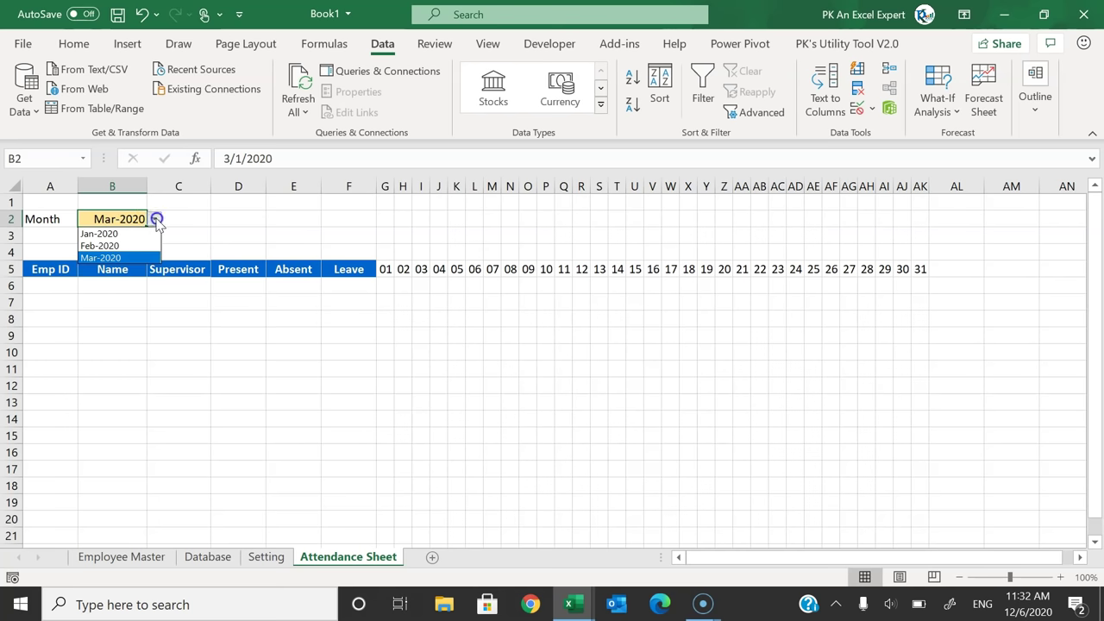
{"action": "left_click", "coordinate": [138, 246]}
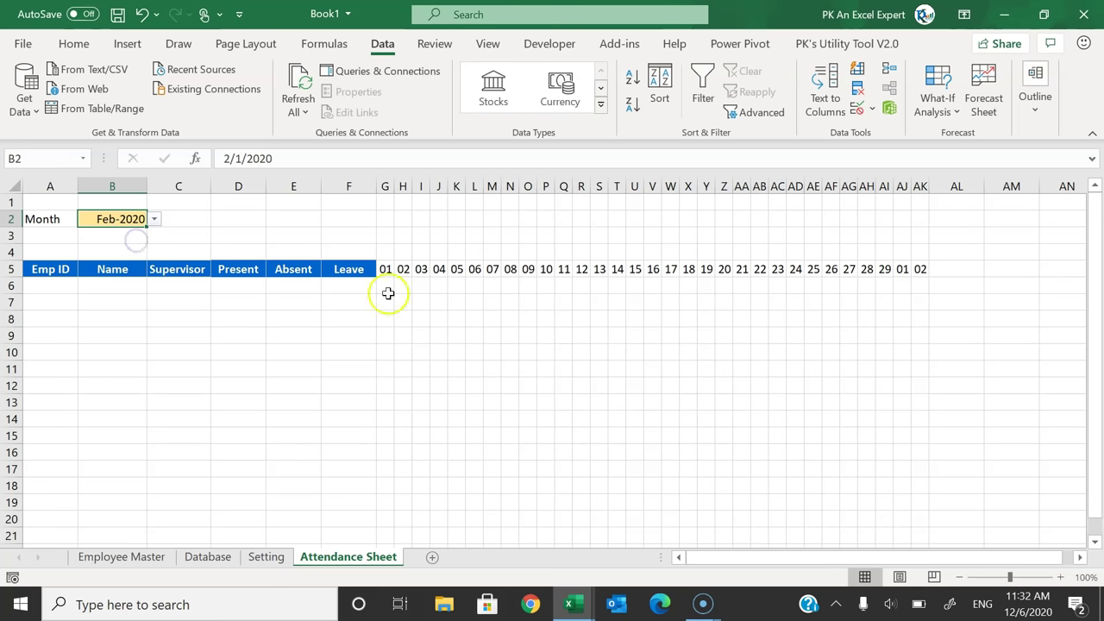
{"action": "left_click", "coordinate": [690, 301]}
{"action": "left_click", "coordinate": [886, 269]}
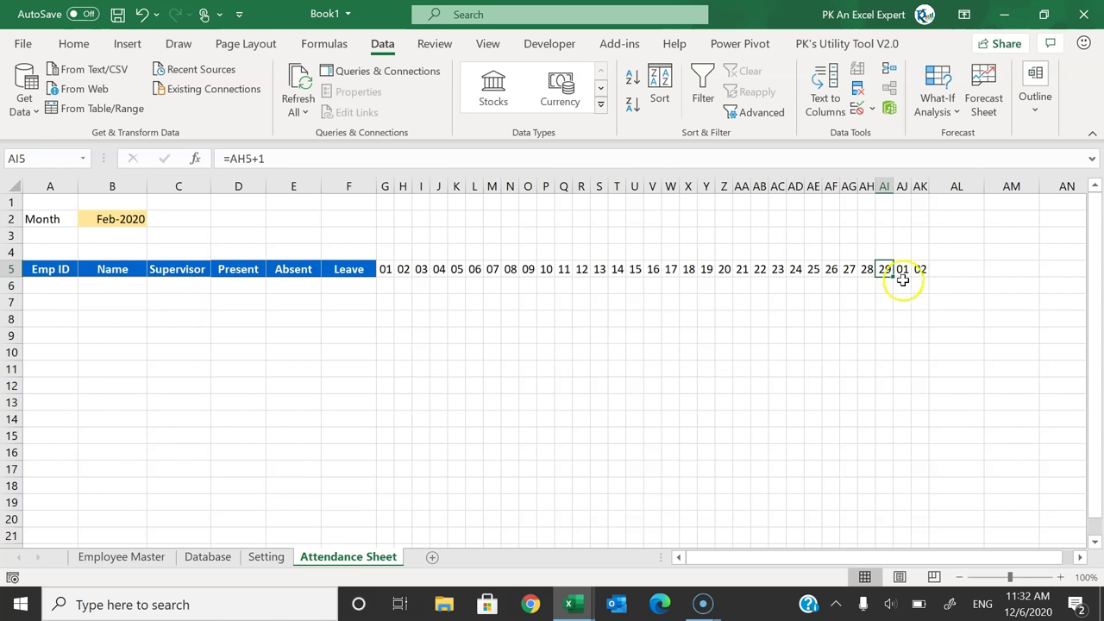
{"action": "left_click", "coordinate": [902, 269]}
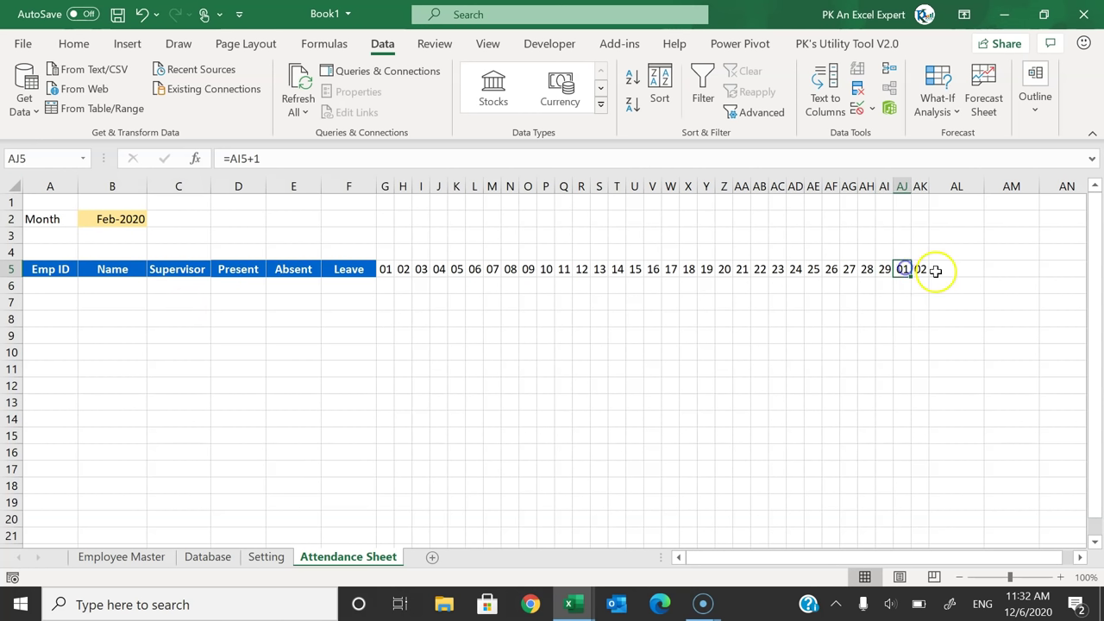
{"action": "left_click", "coordinate": [921, 273]}
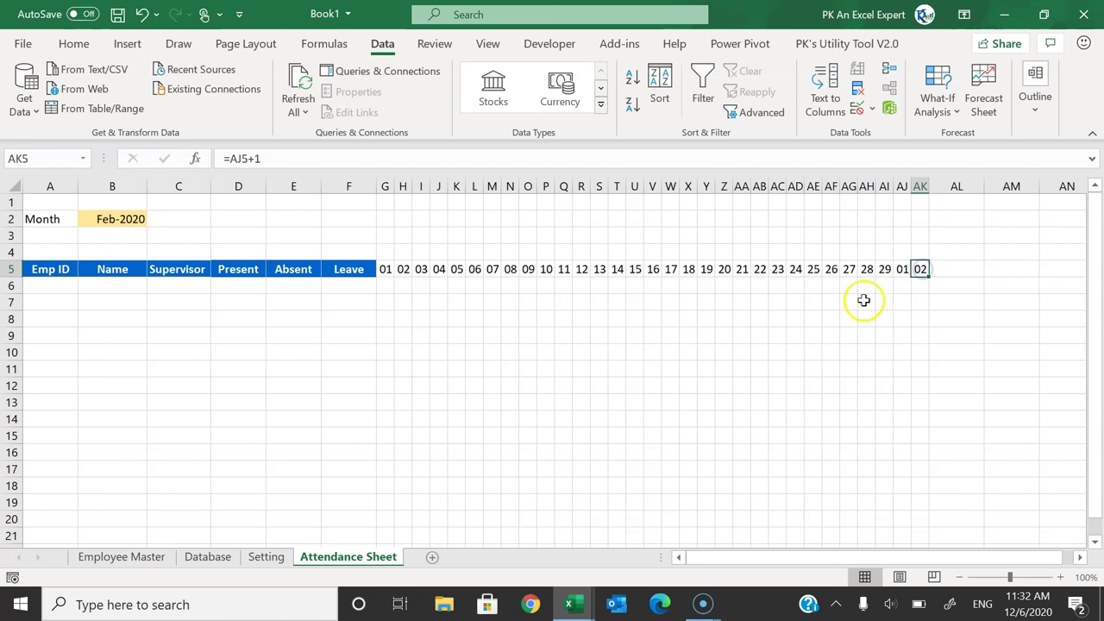
Step: Change the formula in AI5 to =IF(DAY(AH5+1)<=3,"",AH5+1) and copy its text for reuse
{"action": "left_click", "coordinate": [884, 270]}
{"action": "left_click_drag", "start_coordinate": [902, 269], "coordinate": [919, 270]}
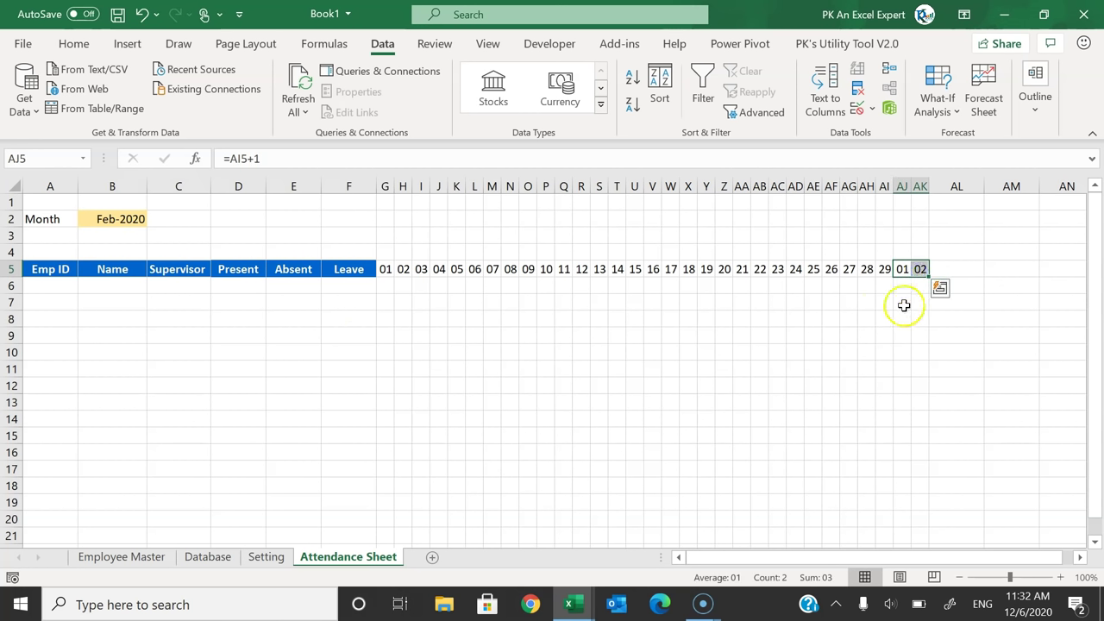
{"action": "left_click", "coordinate": [886, 270]}
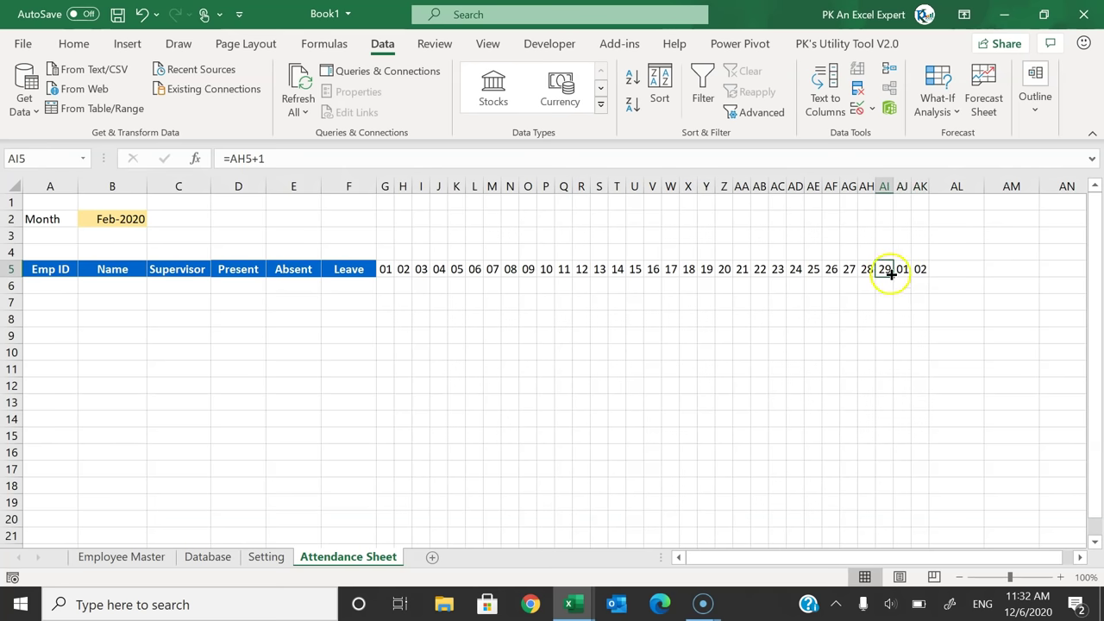
{"action": "double_click", "coordinate": [234, 159]}
{"action": "type", "text": "IF("}
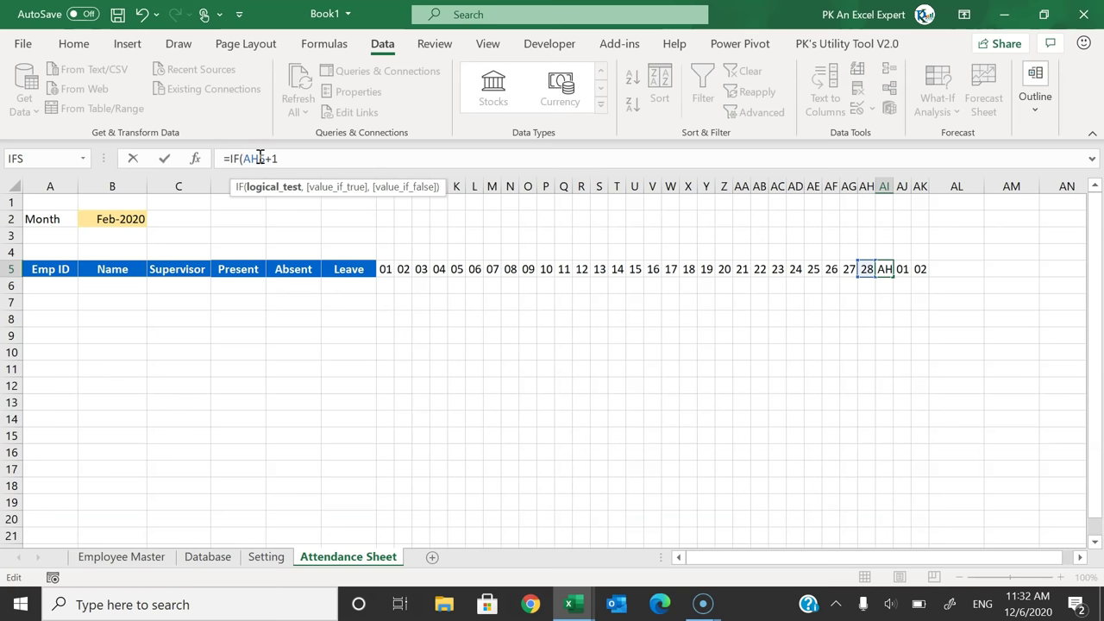
{"action": "type", "text": "day"}
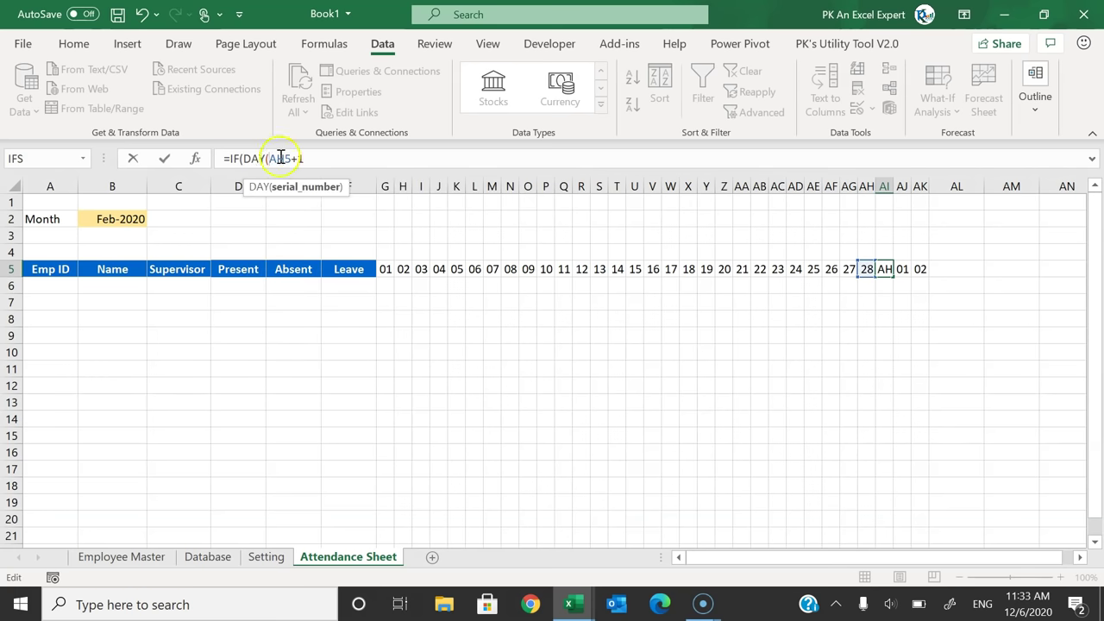
{"action": "type", "text": ")"}
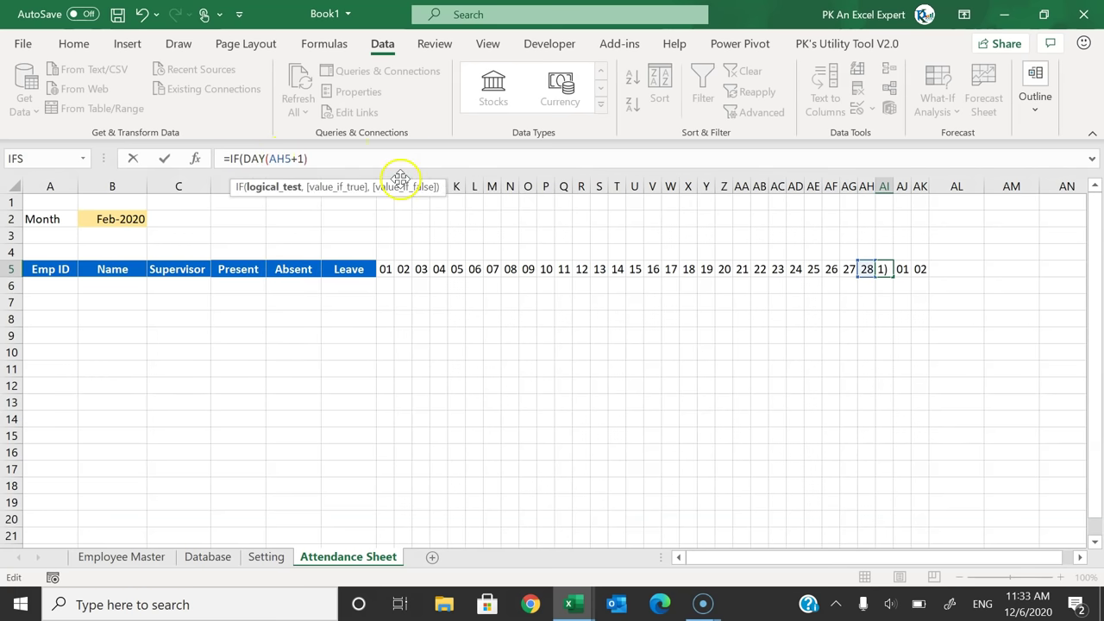
{"action": "type", "text": "<=3,\"\","}
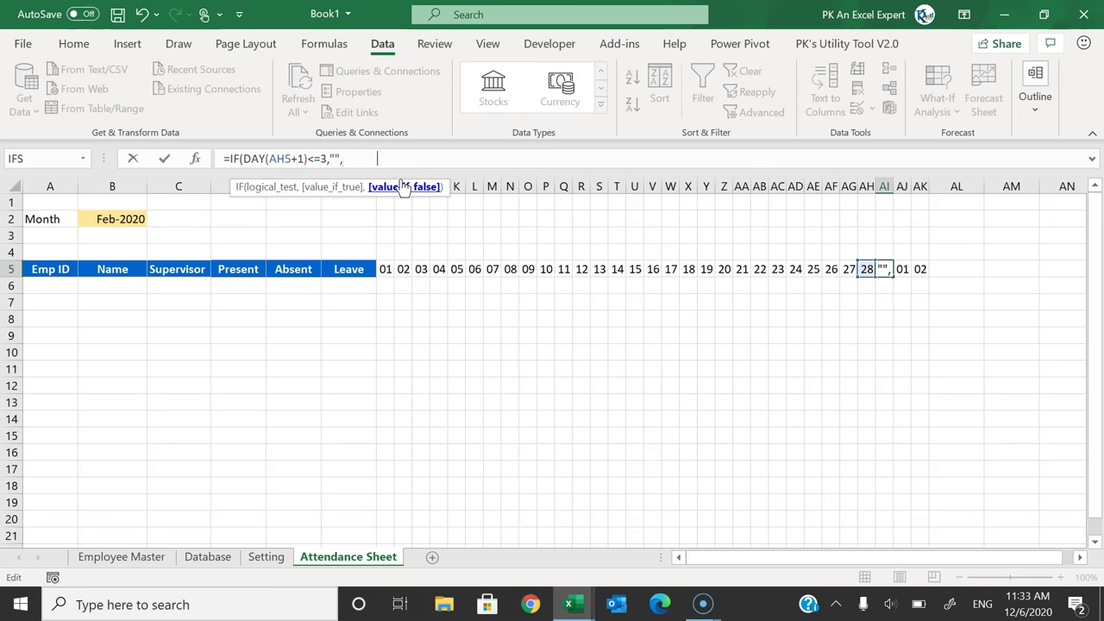
{"action": "type", "text": ")"}
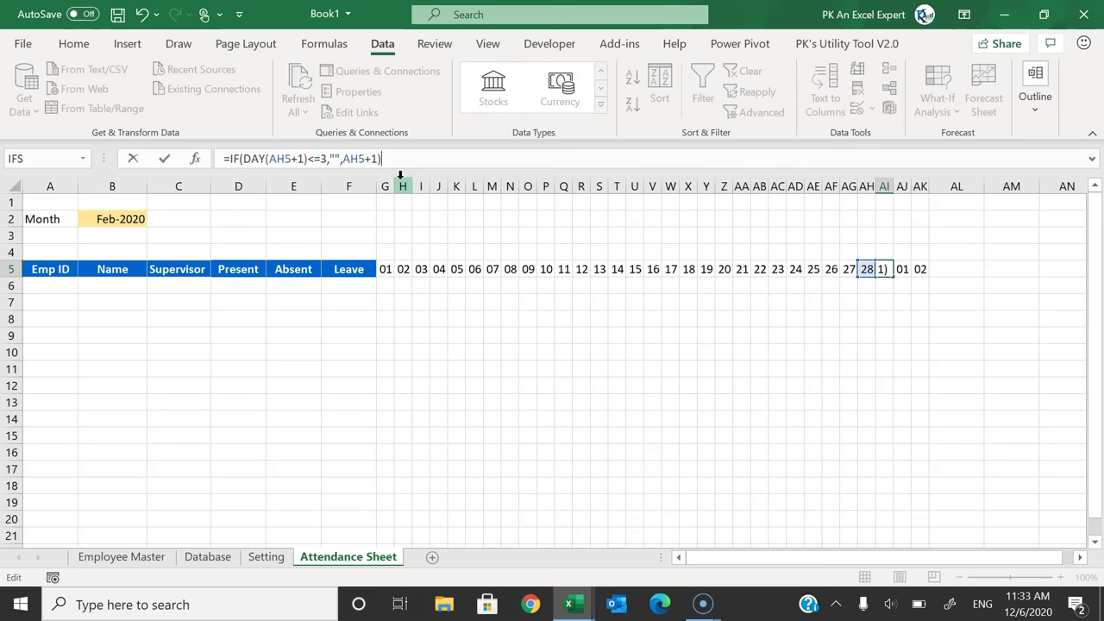
{"action": "left_click_drag", "start_coordinate": [382, 158], "coordinate": [229, 160]}
{"action": "key", "text": "ctrl+c"}
{"action": "key", "text": "ctrl+Return"}
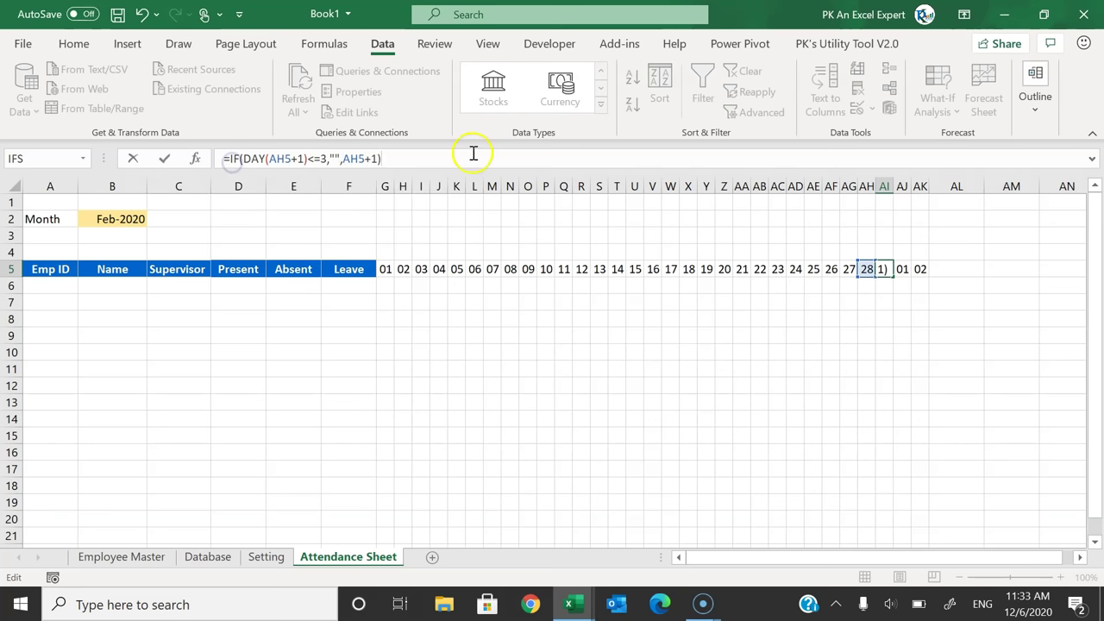
Step: Replace the formula in AJ5 with =IF(DAY(AH5+2)<=3,"",AH5+2), based on the copied formula
{"action": "left_click", "coordinate": [902, 271]}
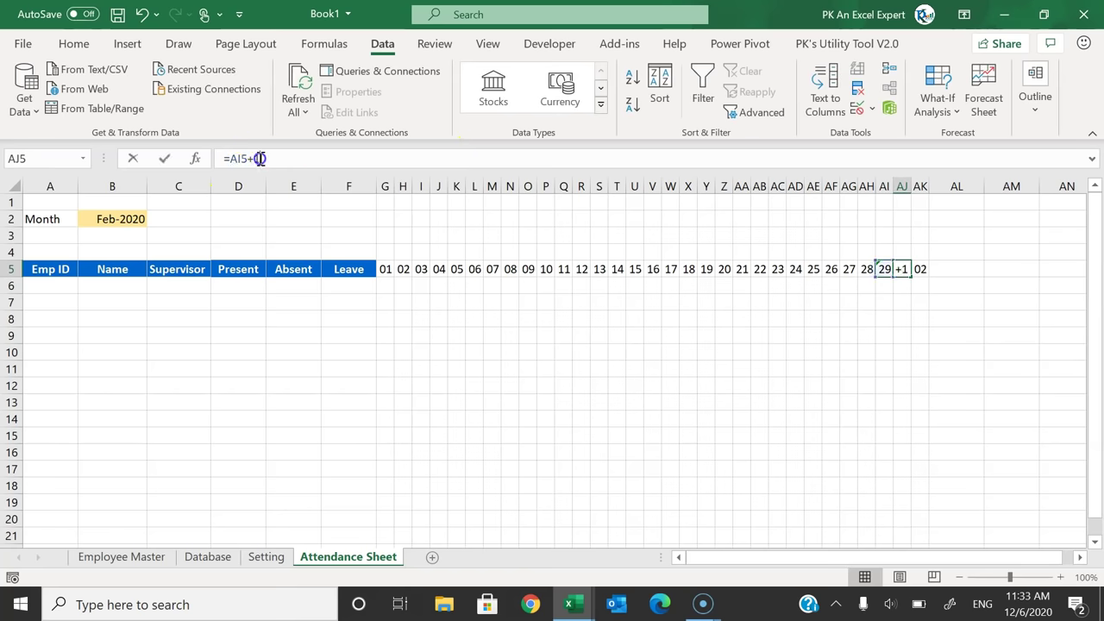
{"action": "key", "text": "ctrl+v"}
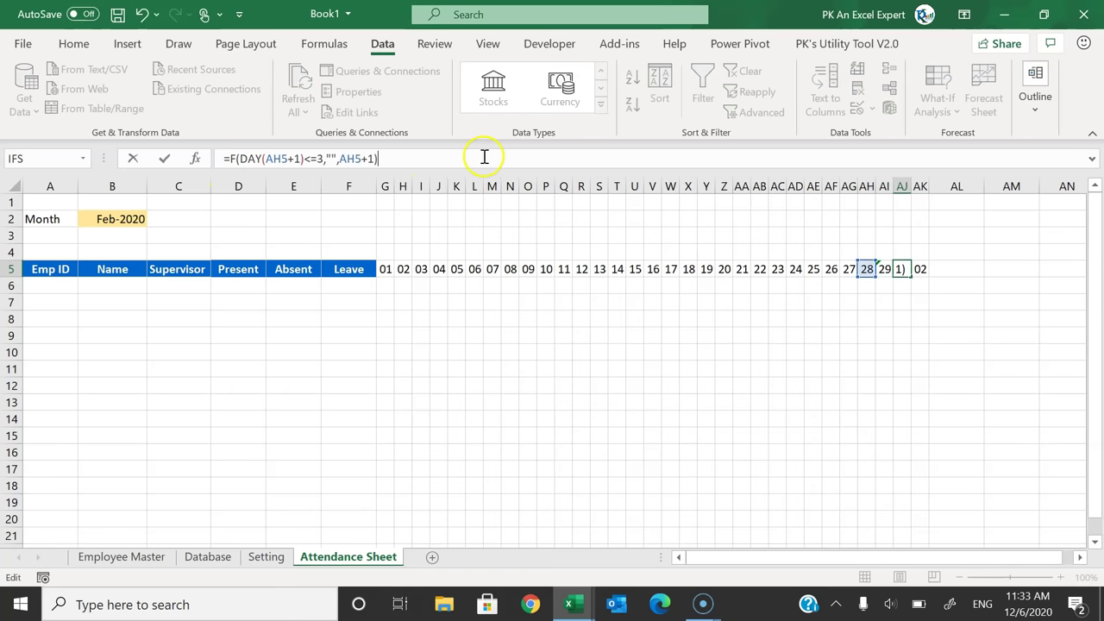
{"action": "left_click", "coordinate": [293, 160]}
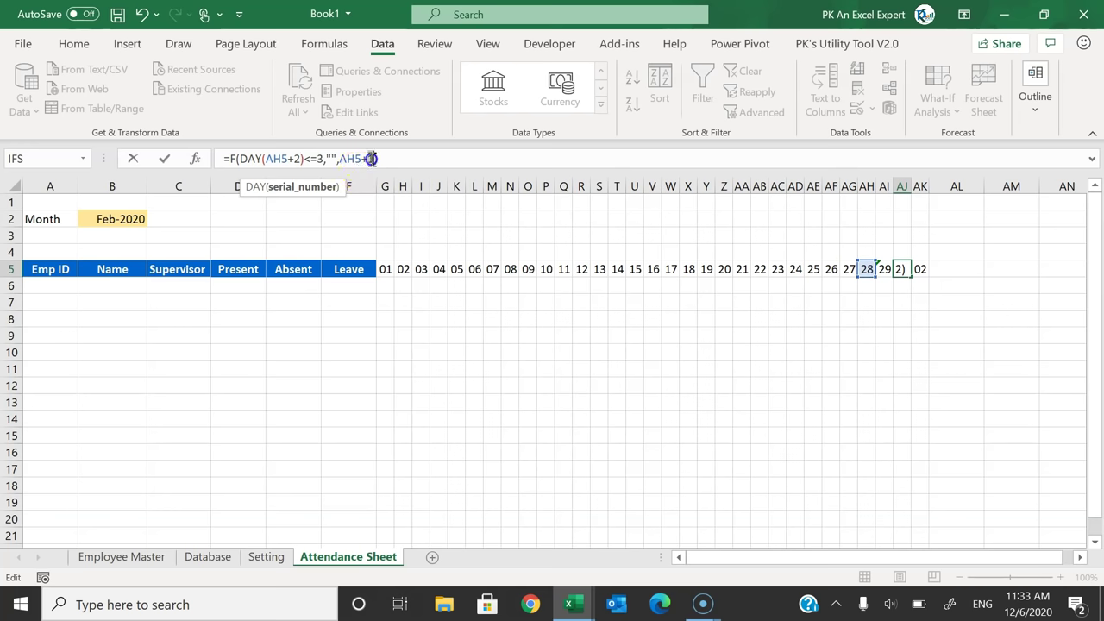
{"action": "type", "text": "2"}
{"action": "key", "text": "Return"}
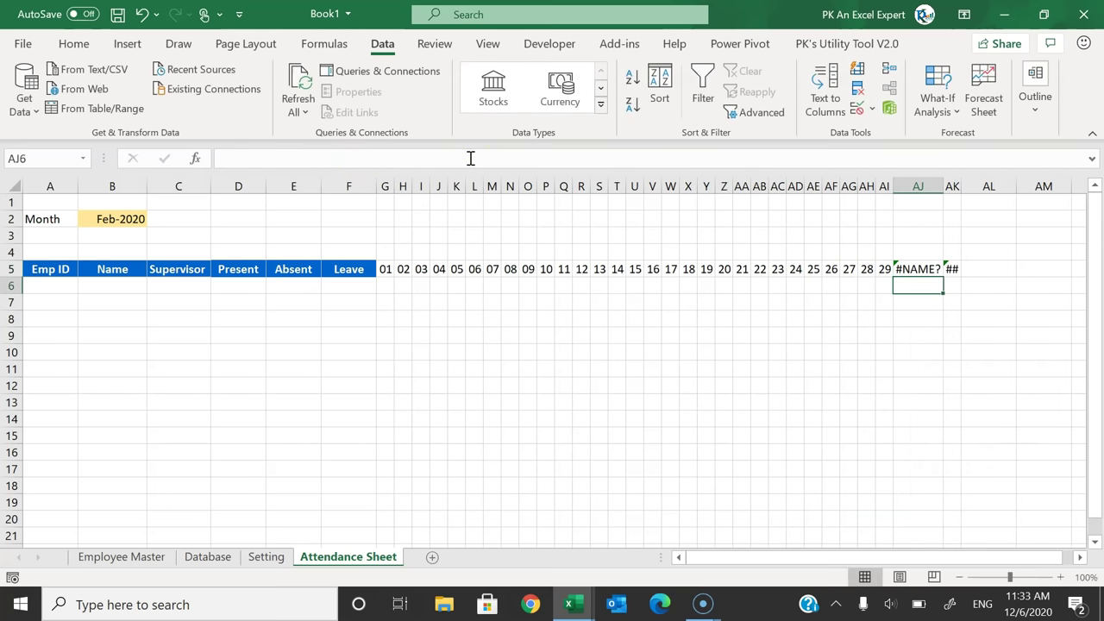
{"action": "left_click", "coordinate": [913, 268]}
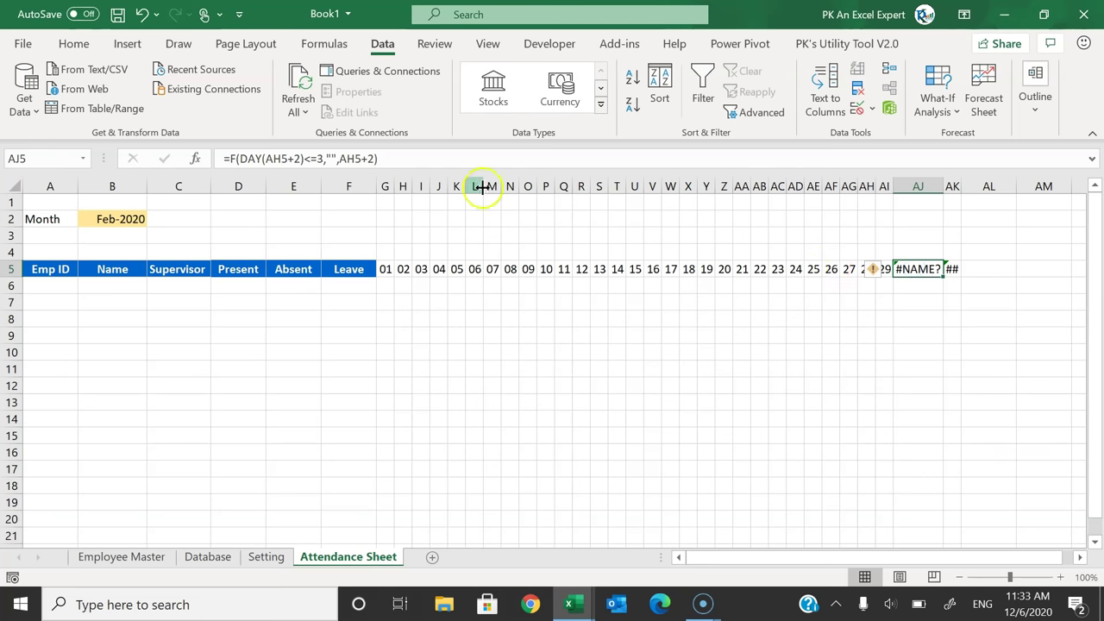
{"action": "left_click", "coordinate": [235, 160]}
{"action": "type", "text": "I"}
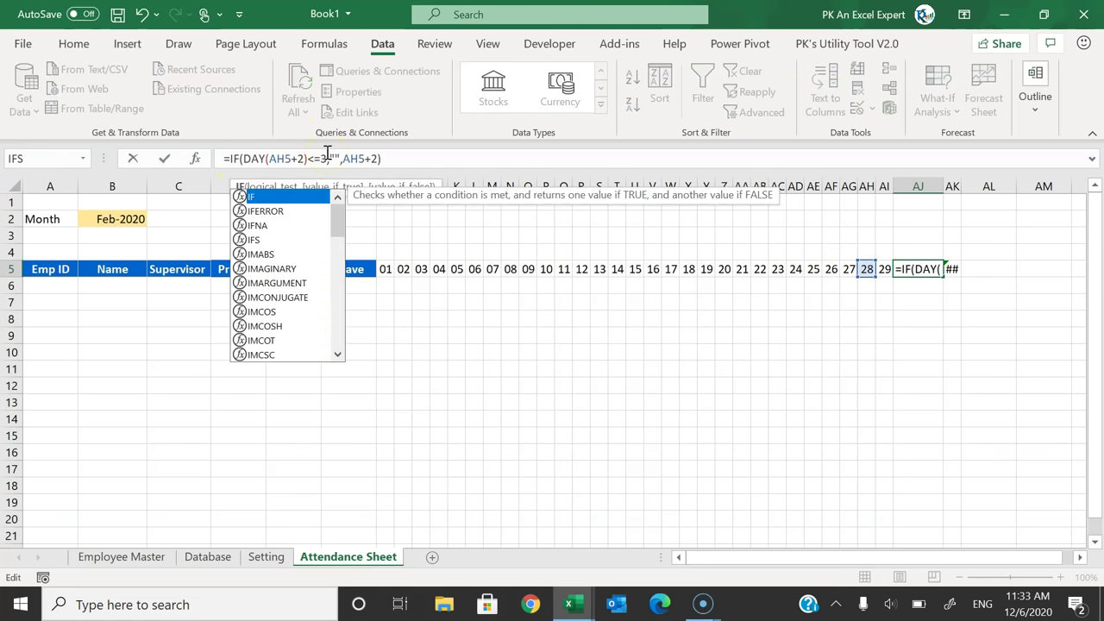
{"action": "key", "text": "Return"}
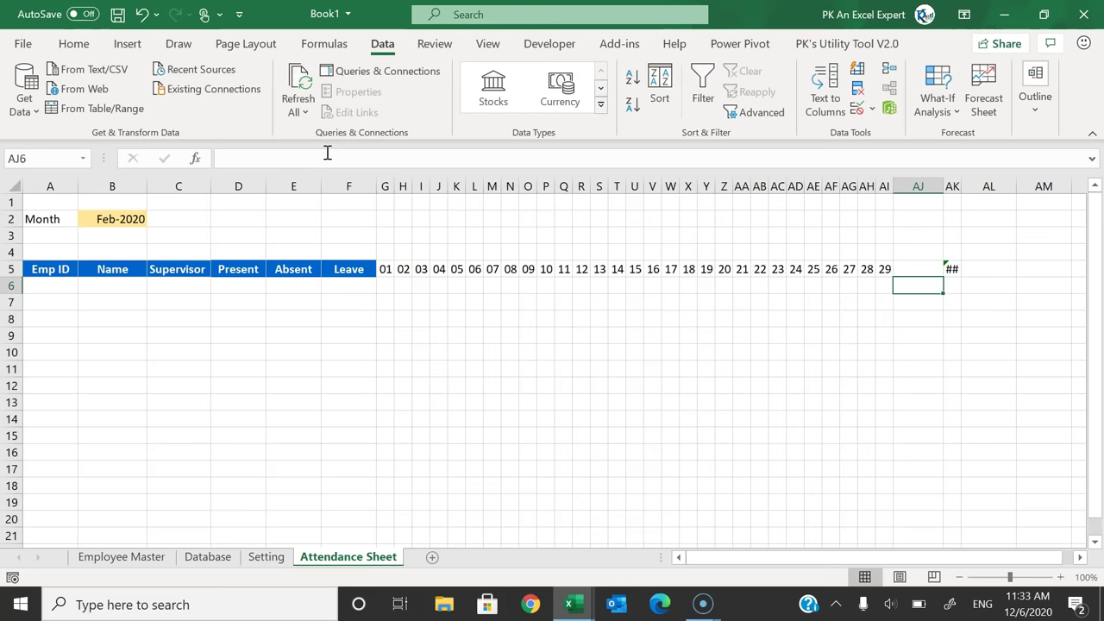
Step: Replace the formula in AK5 with =IF(DAY(AH5+3)<=3,"",AH5+3), based on the copied formula
{"action": "left_click", "coordinate": [951, 268]}
{"action": "left_click_drag", "start_coordinate": [225, 158], "coordinate": [412, 155]}
{"action": "type", "text": "=F(DAY(AH5+1)<=3,\"\",AH5+1)"}
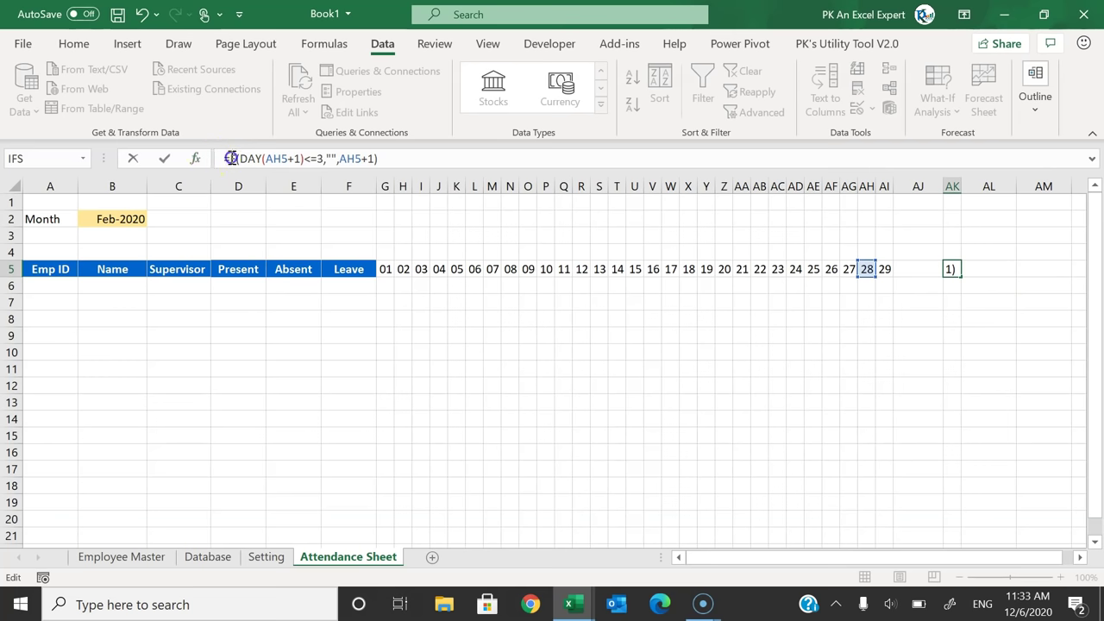
{"action": "type", "text": "IF"}
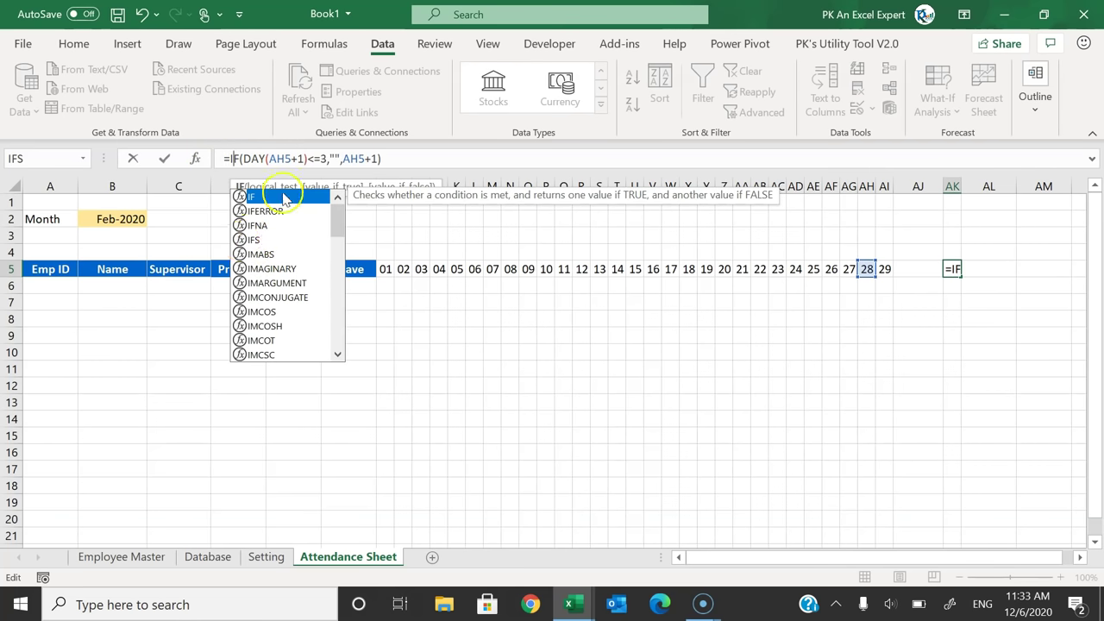
{"action": "left_click", "coordinate": [298, 159]}
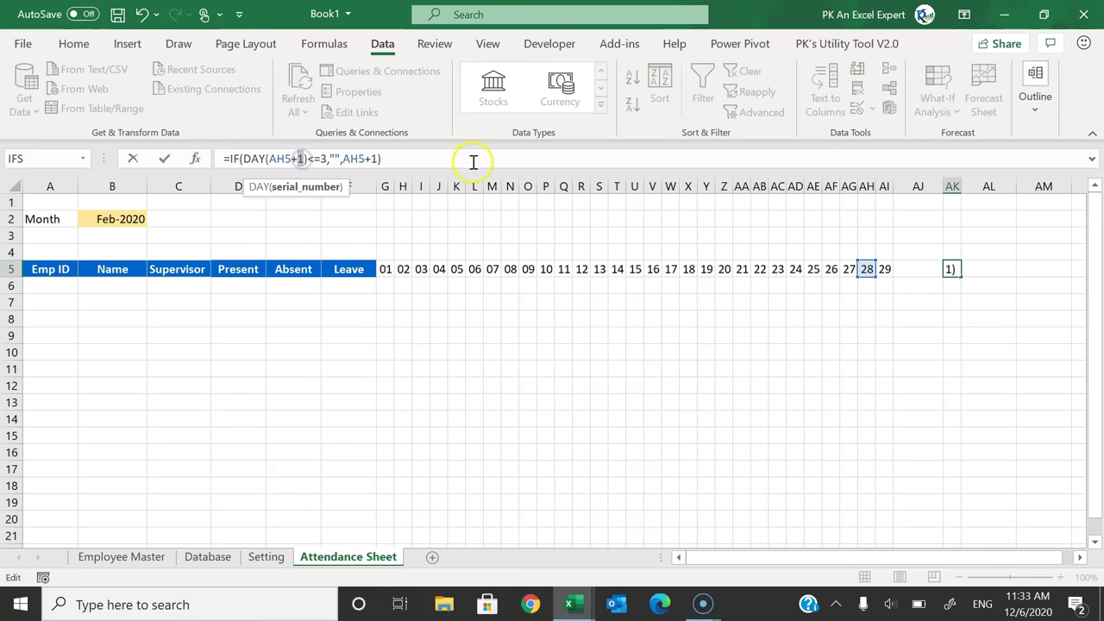
{"action": "type", "text": "3"}
{"action": "key", "text": "Return"}
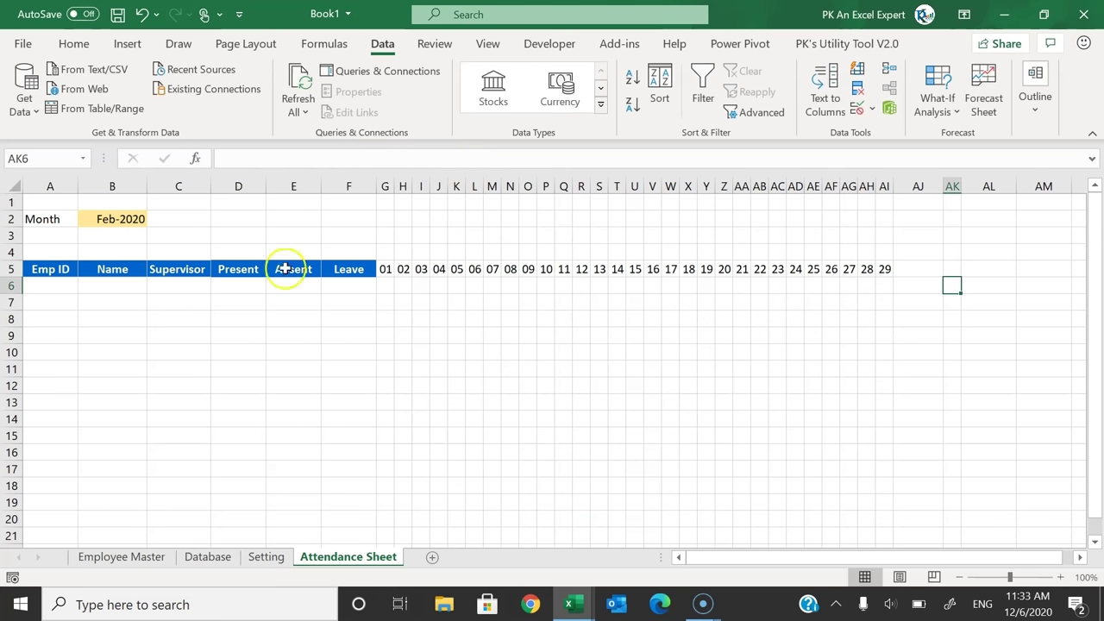
Step: Set the month in B2 to Mar-2020 and narrow column AJ to match the other day columns
{"action": "left_click_drag", "start_coordinate": [941, 187], "coordinate": [941, 187]}
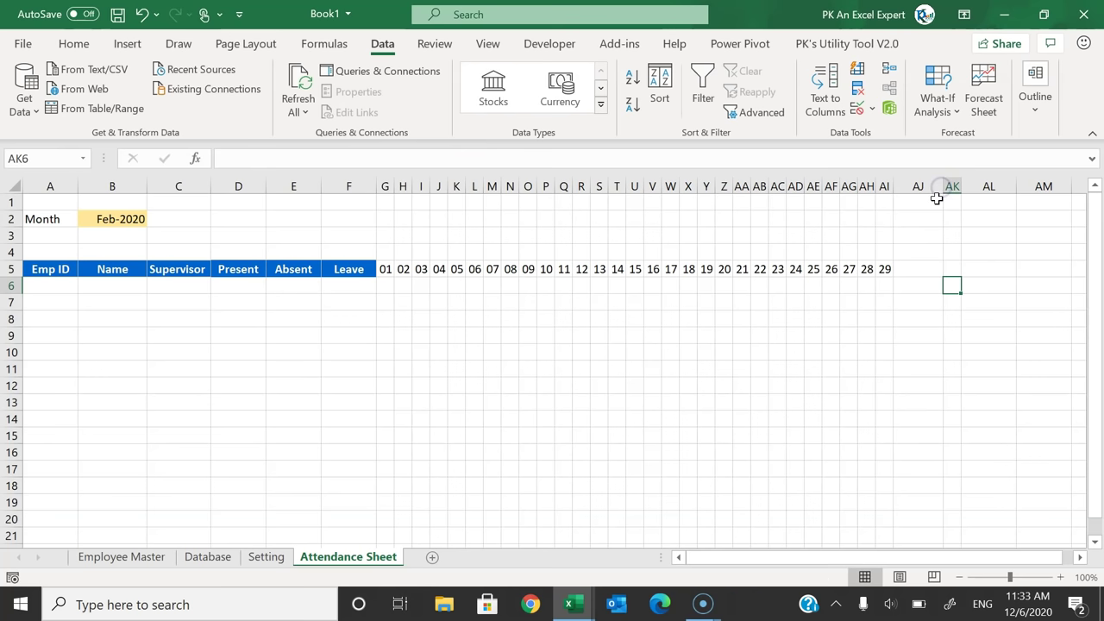
{"action": "left_click", "coordinate": [918, 268]}
{"action": "left_click", "coordinate": [952, 268]}
{"action": "left_click", "coordinate": [148, 219]}
{"action": "left_click", "coordinate": [154, 219]}
{"action": "left_click", "coordinate": [139, 255]}
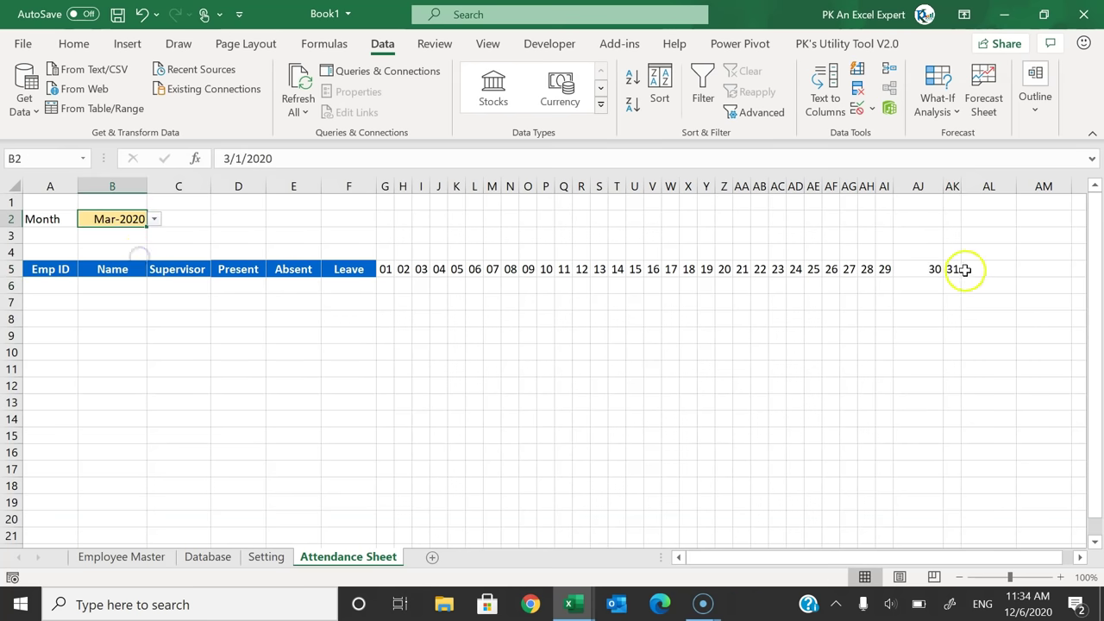
{"action": "left_click_drag", "start_coordinate": [943, 186], "coordinate": [911, 186]}
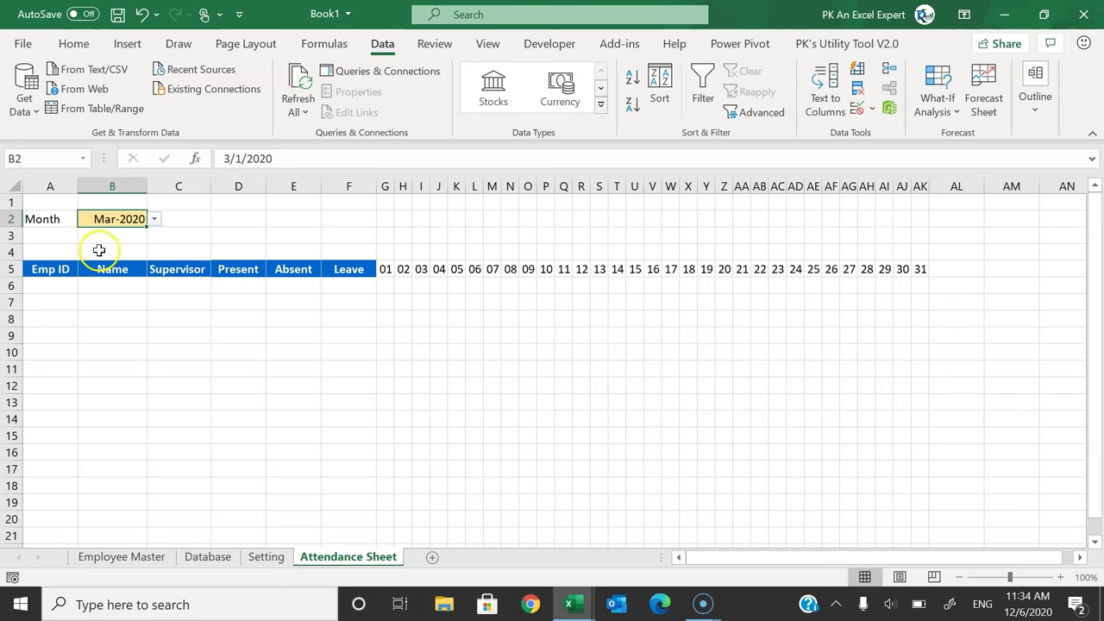
Step: Test the date header by switching the month in B2 to Feb-2020 and back to Mar-2020
{"action": "left_click", "coordinate": [154, 219]}
{"action": "left_click", "coordinate": [139, 245]}
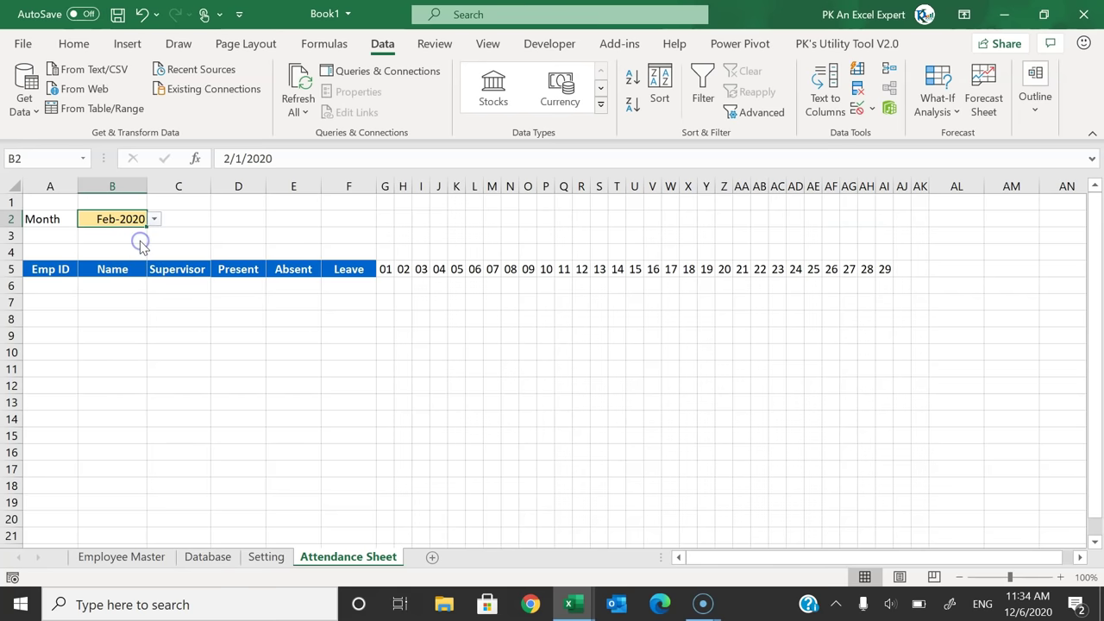
{"action": "left_click", "coordinate": [154, 219]}
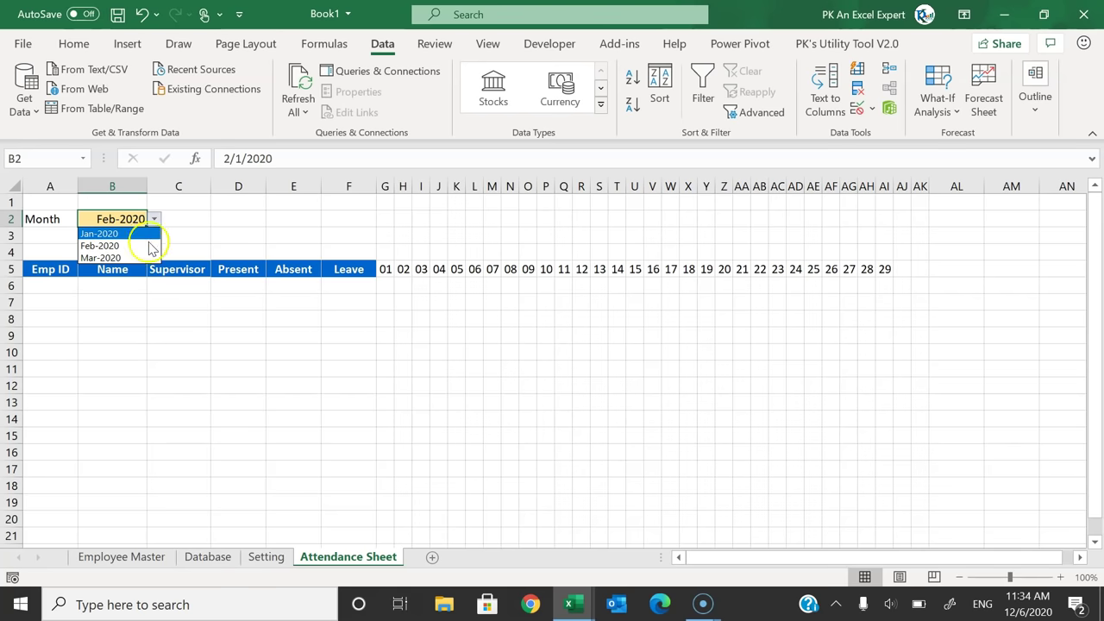
{"action": "left_click", "coordinate": [101, 257]}
Step: Start a new conditional formatting rule for the day headers in G5:AK5
{"action": "left_click_drag", "start_coordinate": [385, 269], "coordinate": [919, 269]}
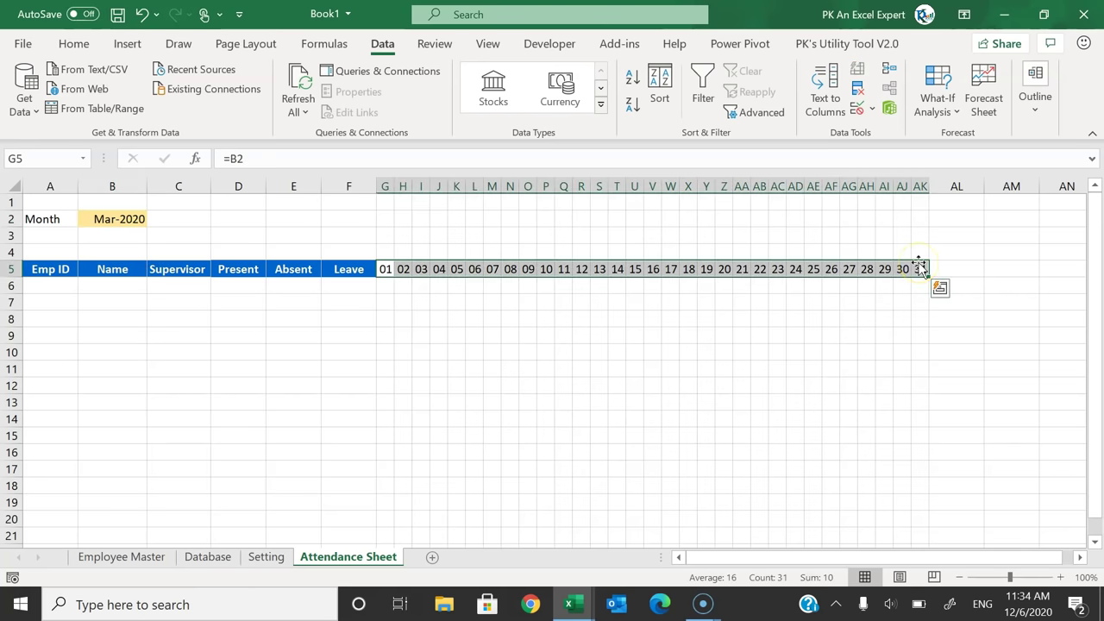
{"action": "left_click", "coordinate": [74, 43]}
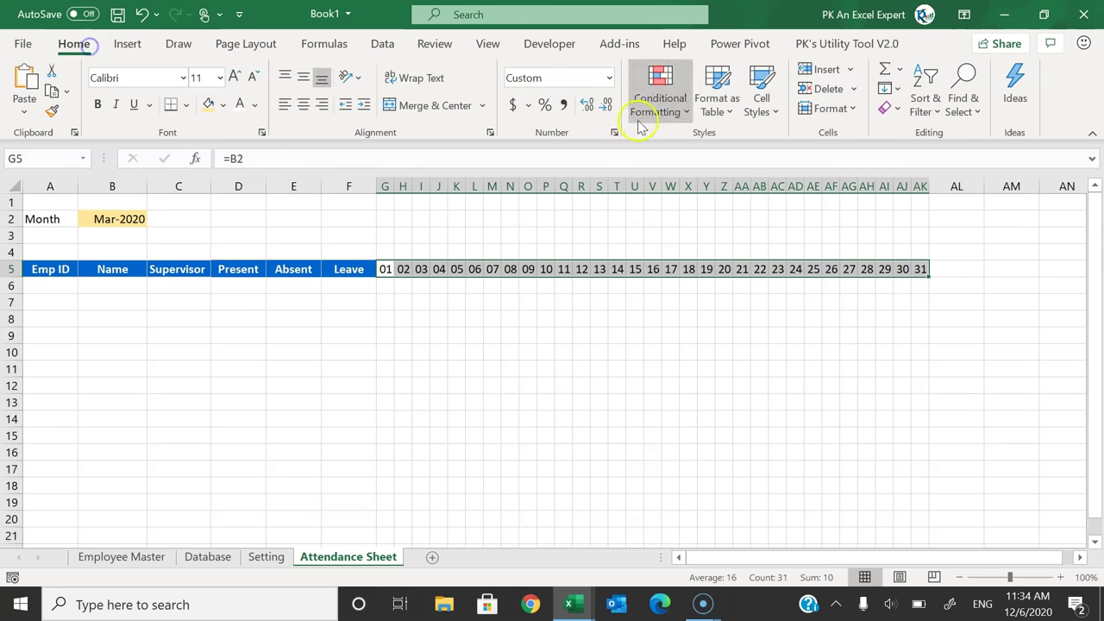
{"action": "left_click", "coordinate": [679, 109]}
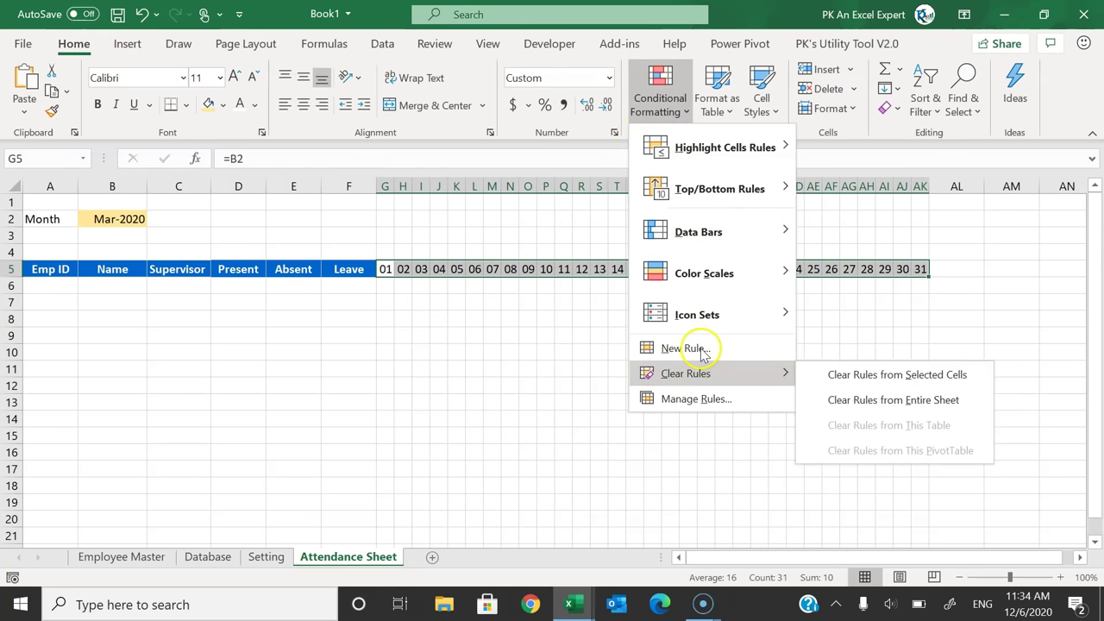
{"action": "left_click", "coordinate": [450, 286]}
{"action": "key", "text": "alt+o"}
{"action": "key", "text": "d"}
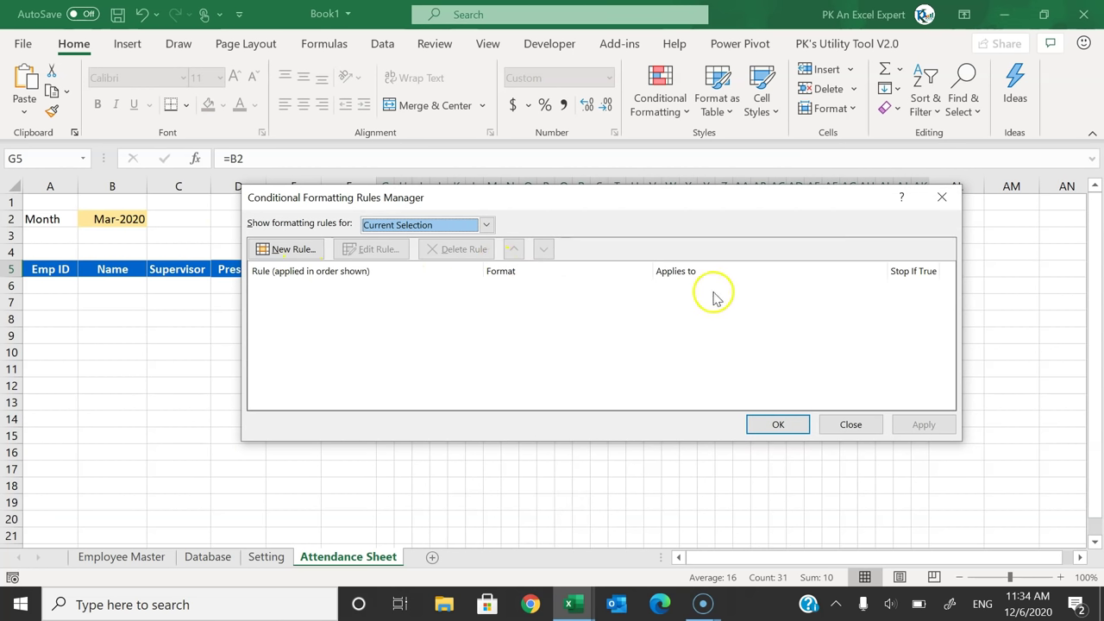
{"action": "left_click", "coordinate": [291, 249]}
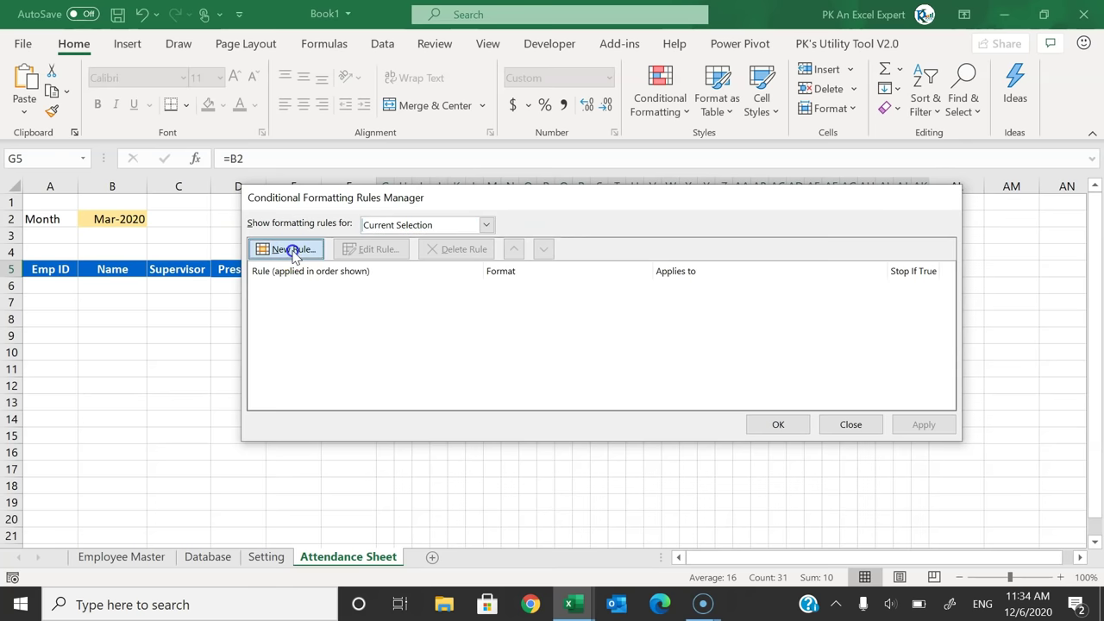
{"action": "left_click_drag", "start_coordinate": [550, 146], "coordinate": [337, 154]}
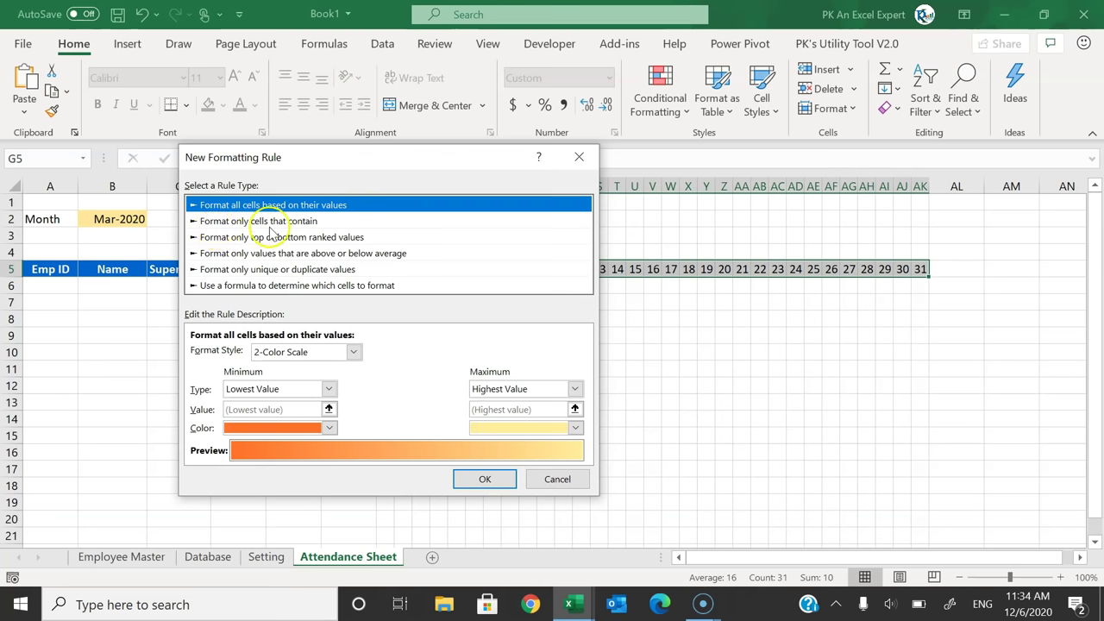
Step: Set the rule to format only cells that contain No Blanks
{"action": "left_click", "coordinate": [302, 223]}
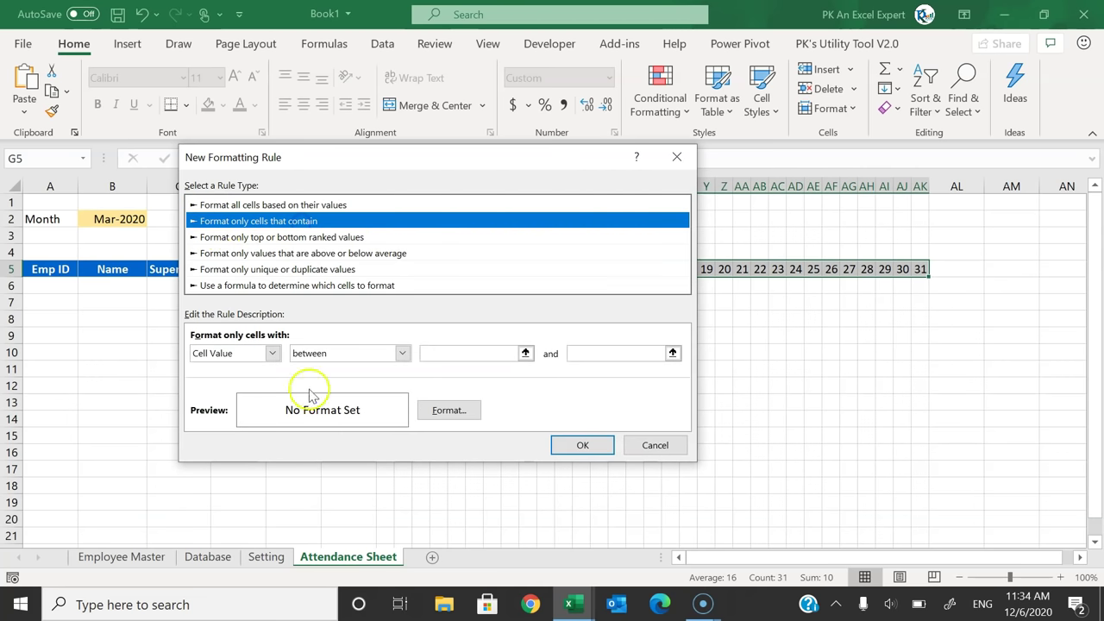
{"action": "left_click", "coordinate": [270, 352]}
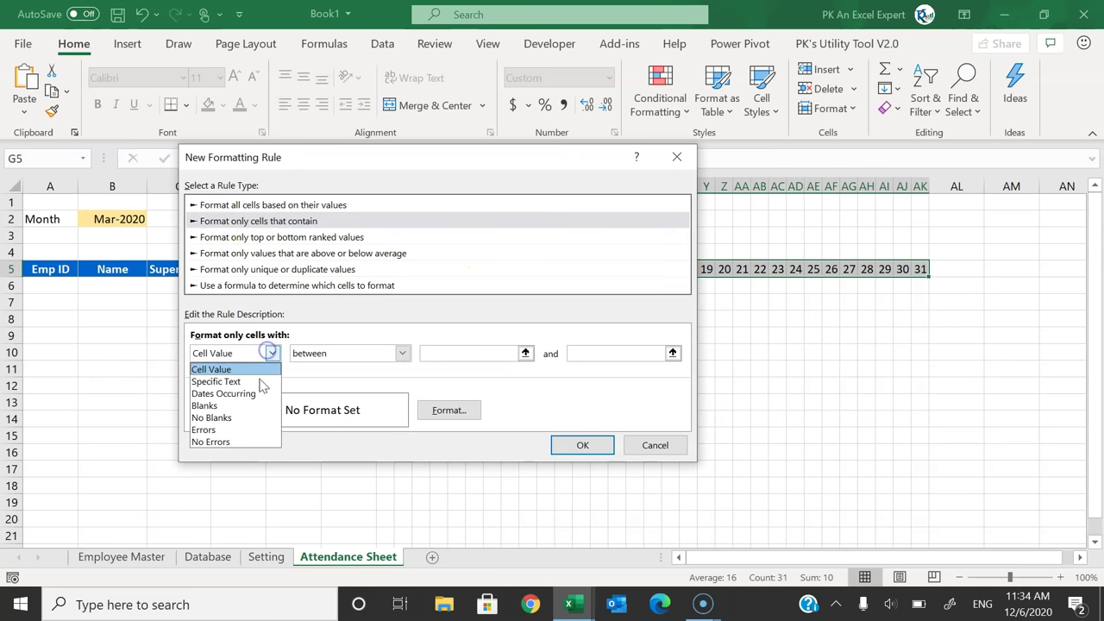
{"action": "left_click", "coordinate": [232, 418]}
{"action": "left_click_drag", "start_coordinate": [408, 166], "coordinate": [470, 175]}
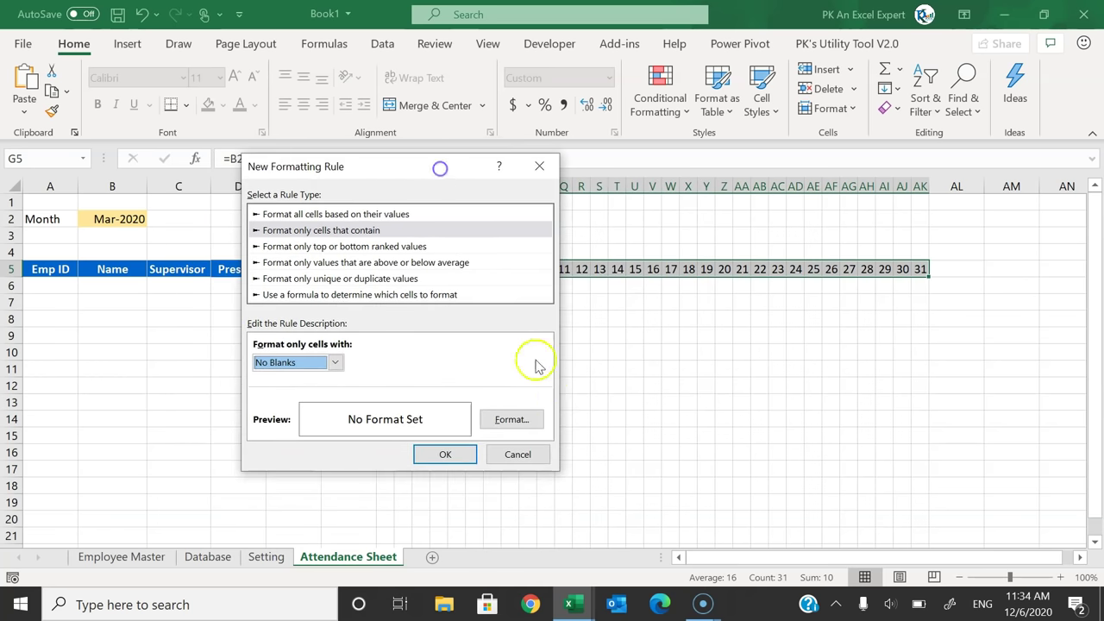
Step: Set the No Blanks rule's background fill to the standard blue
{"action": "left_click", "coordinate": [524, 426]}
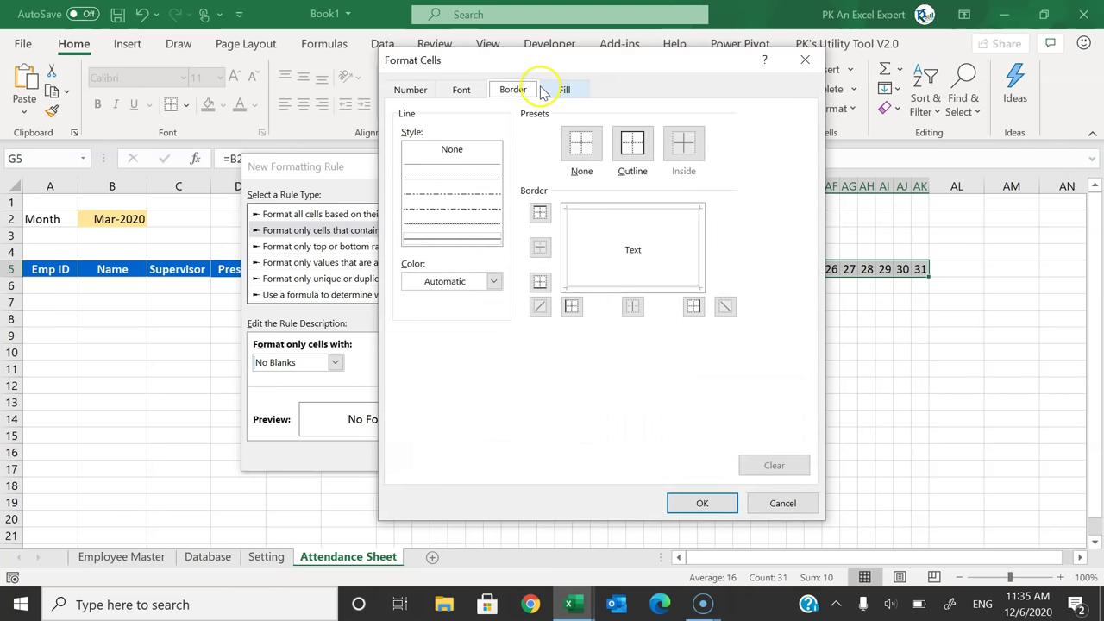
{"action": "left_click", "coordinate": [554, 91]}
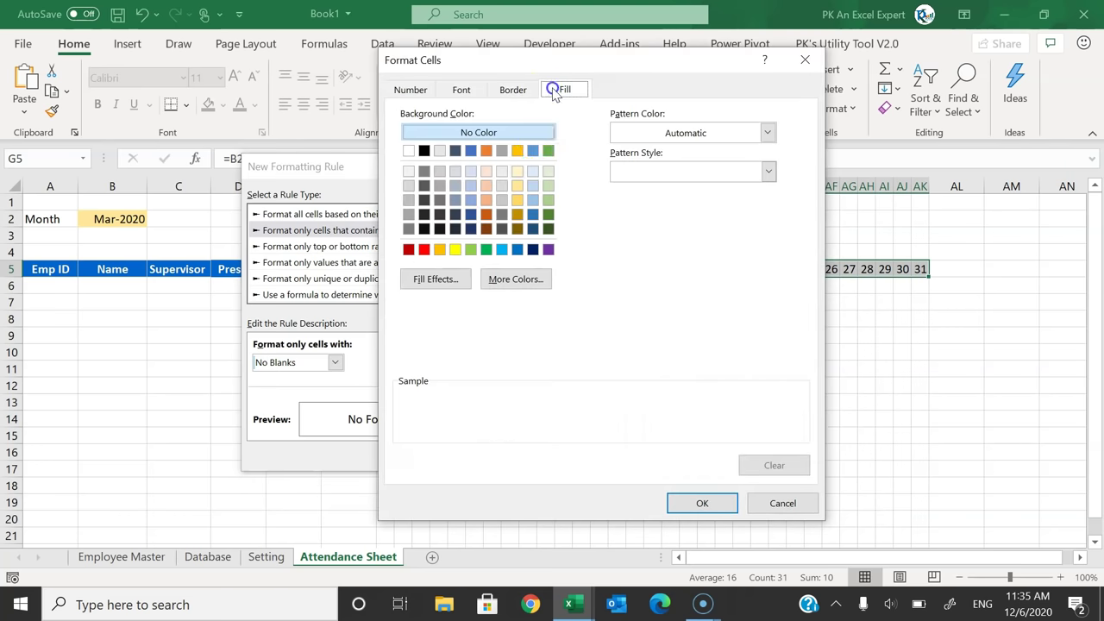
{"action": "left_click", "coordinate": [501, 250]}
{"action": "left_click", "coordinate": [517, 249]}
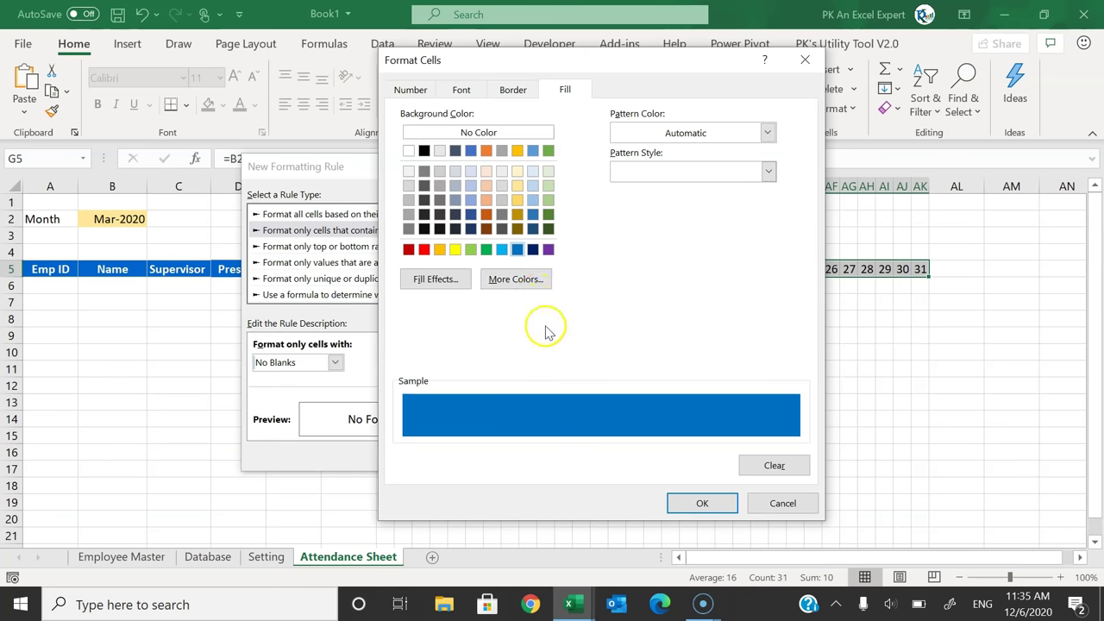
Step: Give the rule a white, bold font and apply it to the day headers G5:AK5
{"action": "left_click", "coordinate": [461, 90]}
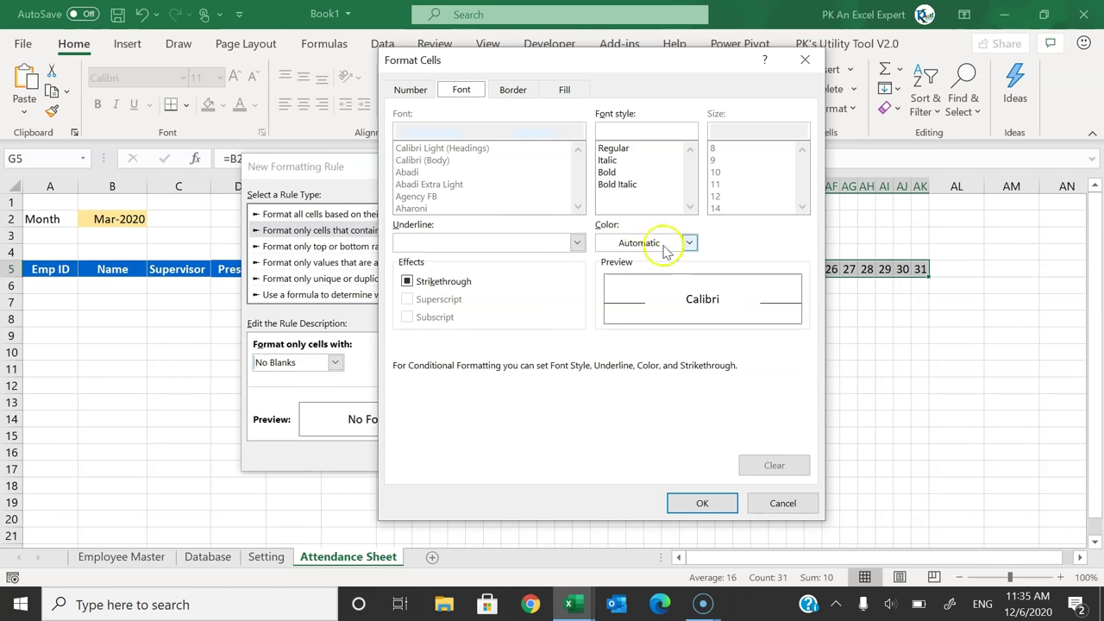
{"action": "left_click", "coordinate": [665, 245]}
{"action": "left_click", "coordinate": [606, 309]}
{"action": "left_click", "coordinate": [608, 171]}
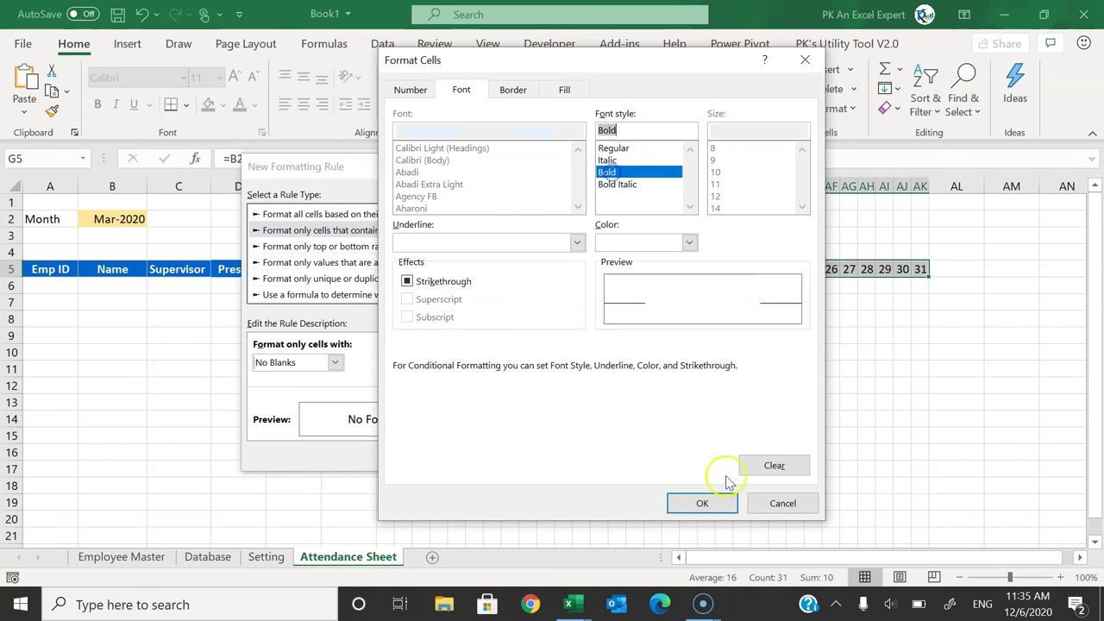
{"action": "left_click", "coordinate": [715, 502]}
{"action": "left_click", "coordinate": [446, 454]}
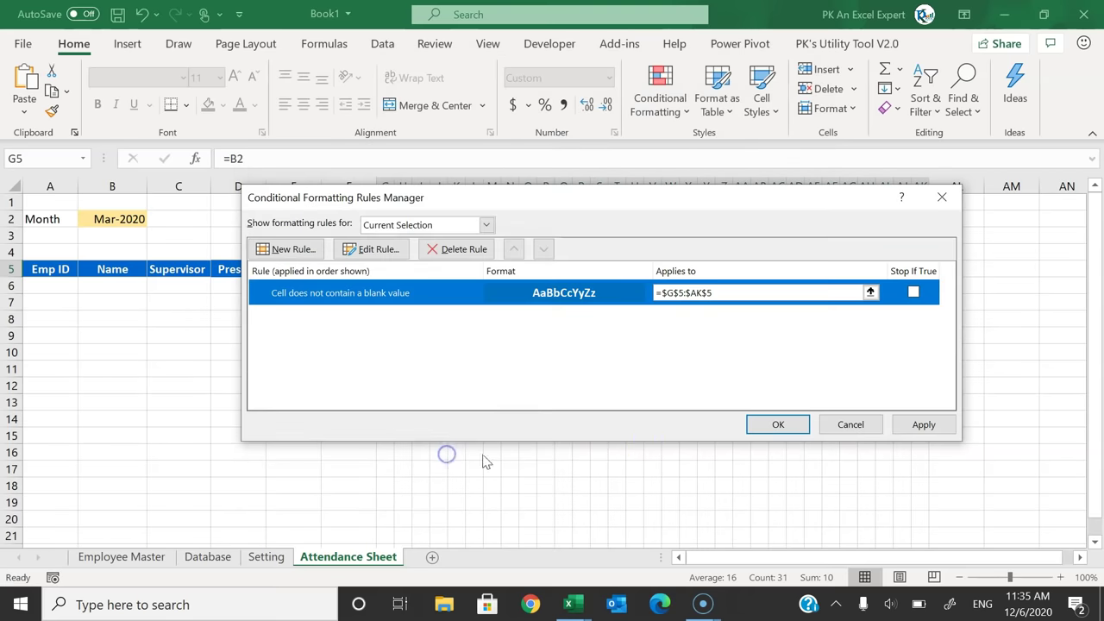
{"action": "left_click", "coordinate": [921, 425]}
{"action": "left_click", "coordinate": [780, 423]}
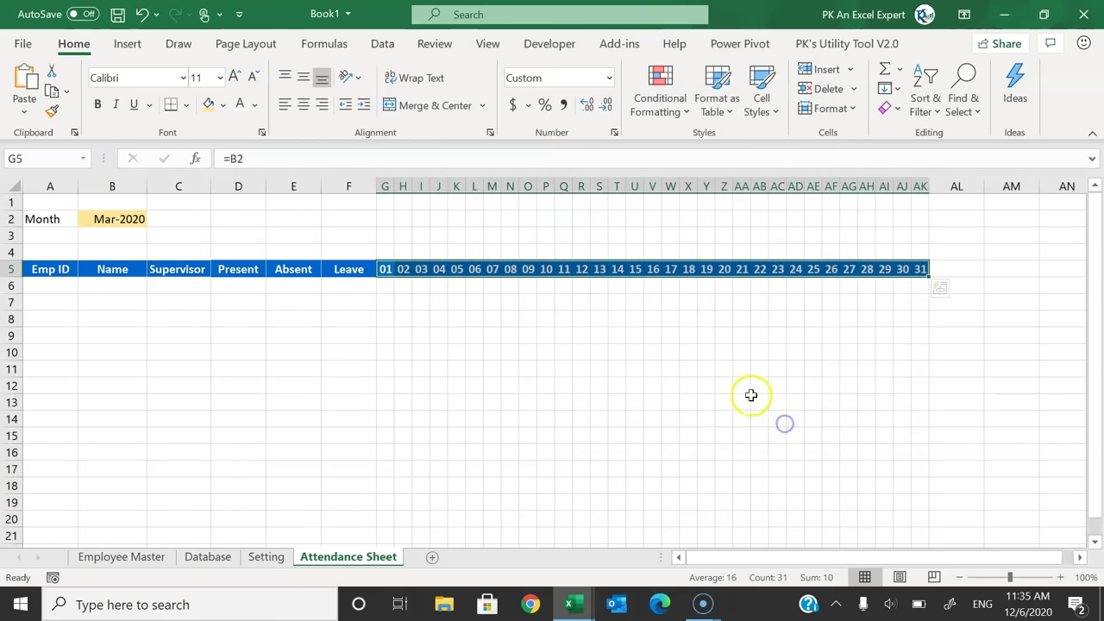
Step: Set the month in B2 to Feb-2020 and check the formatting of the unused day headers AJ5:AK5
{"action": "left_click", "coordinate": [744, 386]}
{"action": "left_click_drag", "start_coordinate": [390, 268], "coordinate": [920, 270]}
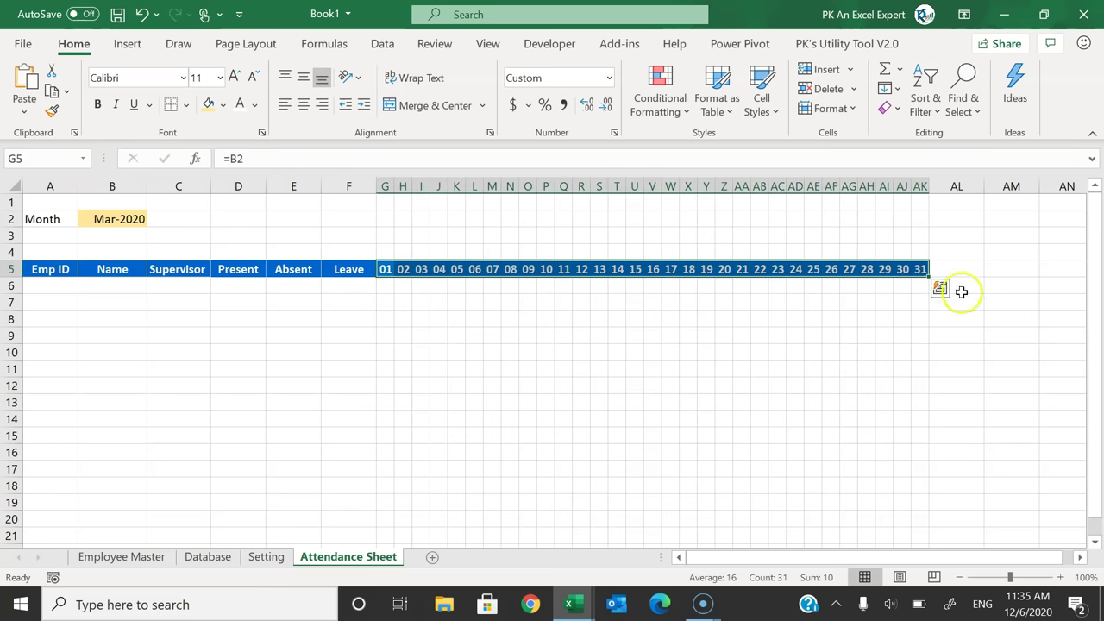
{"action": "left_click", "coordinate": [921, 269]}
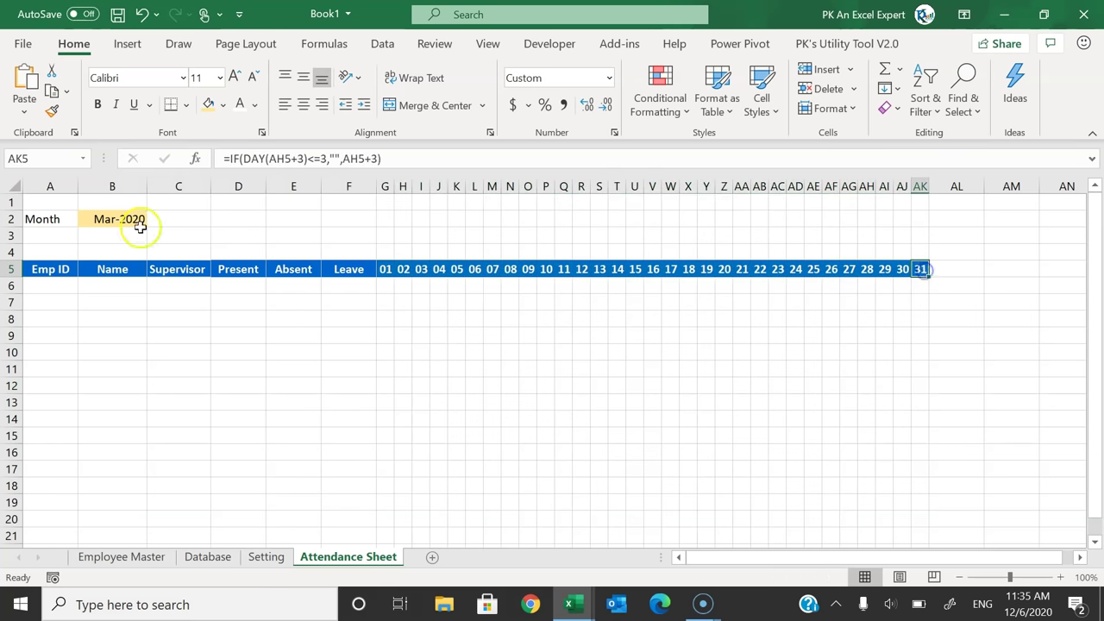
{"action": "left_click", "coordinate": [134, 219]}
{"action": "left_click", "coordinate": [152, 220]}
{"action": "left_click", "coordinate": [145, 246]}
{"action": "left_click_drag", "start_coordinate": [902, 269], "coordinate": [919, 269]}
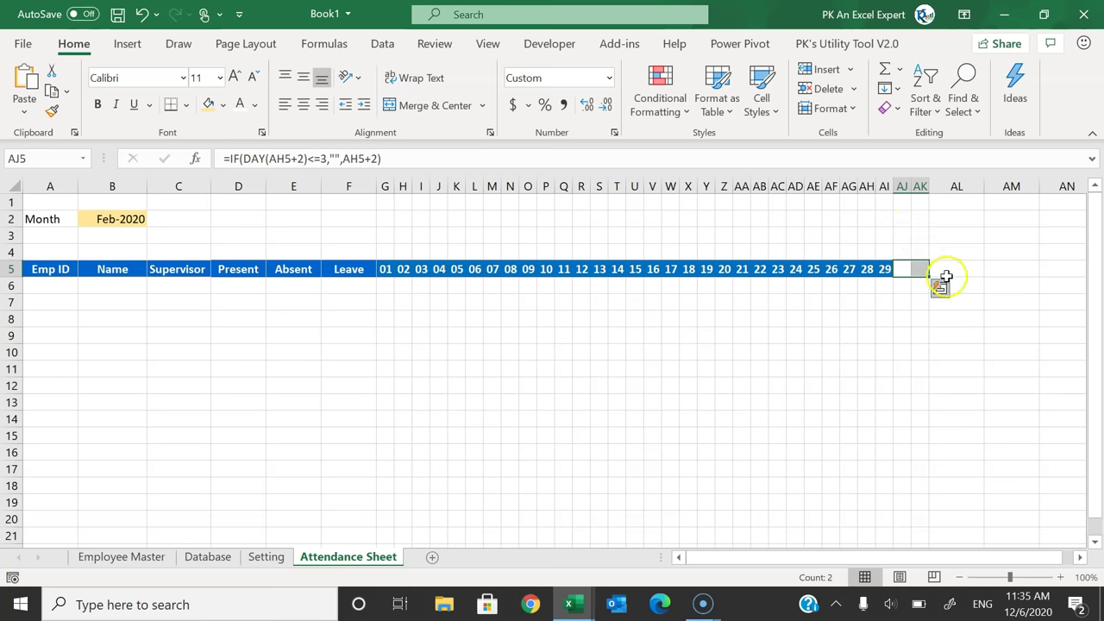
Step: Enter =IF('Employee Master'!A2="","",'Employee Master'!A2) in A6 of the Attendance Sheet
{"action": "left_click", "coordinate": [35, 288]}
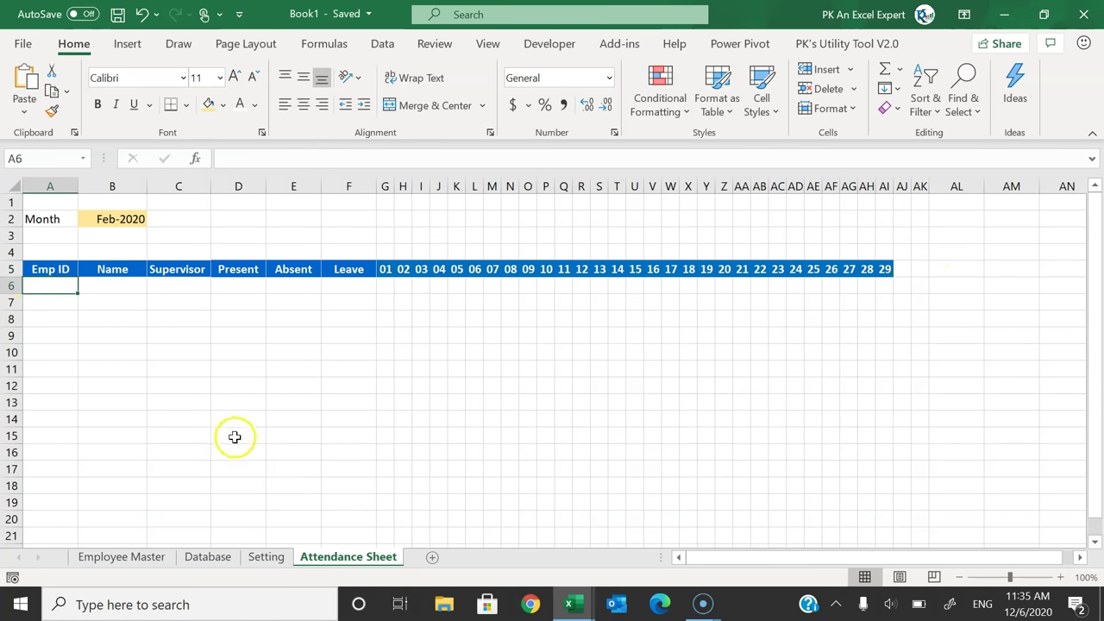
{"action": "type", "text": "=if"}
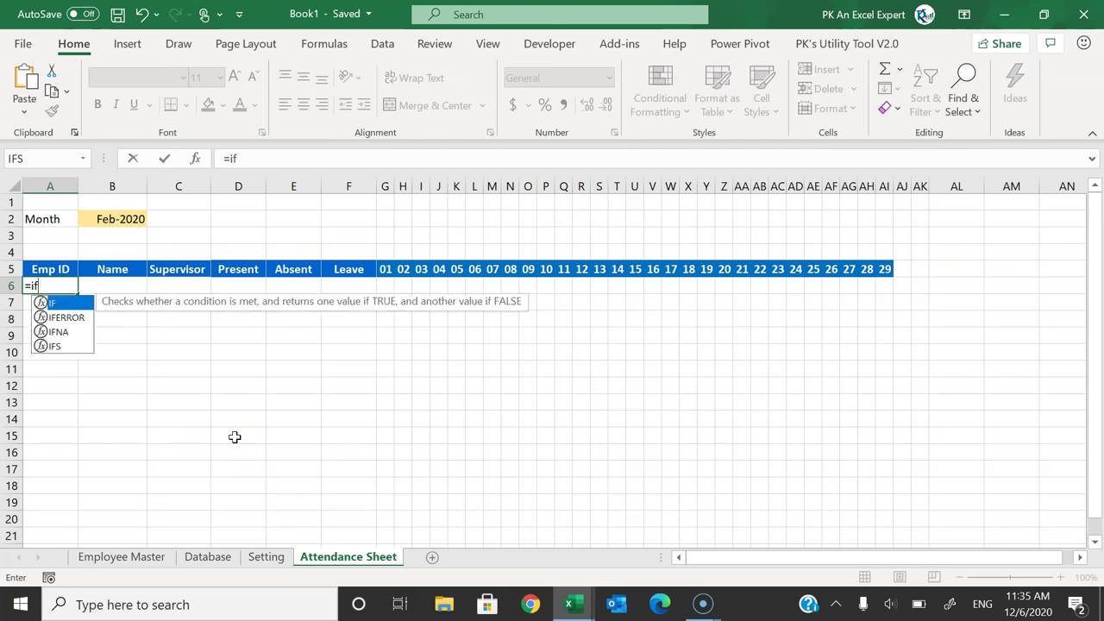
{"action": "key", "text": "Tab"}
{"action": "left_click", "coordinate": [137, 558]}
{"action": "left_click", "coordinate": [69, 219]}
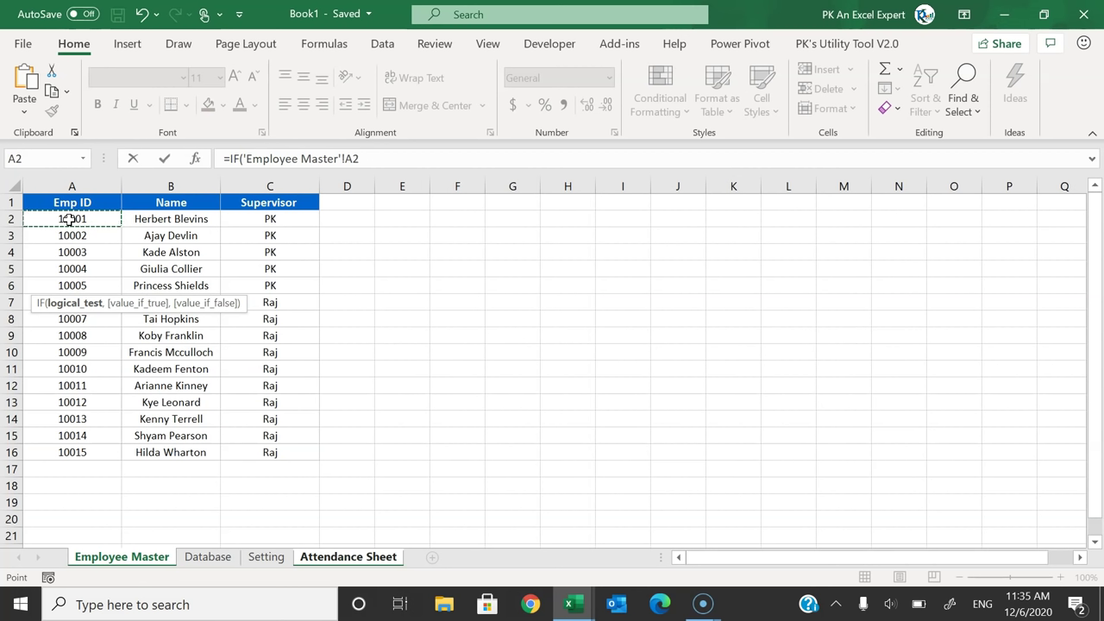
{"action": "type", "text": "=\"\""}
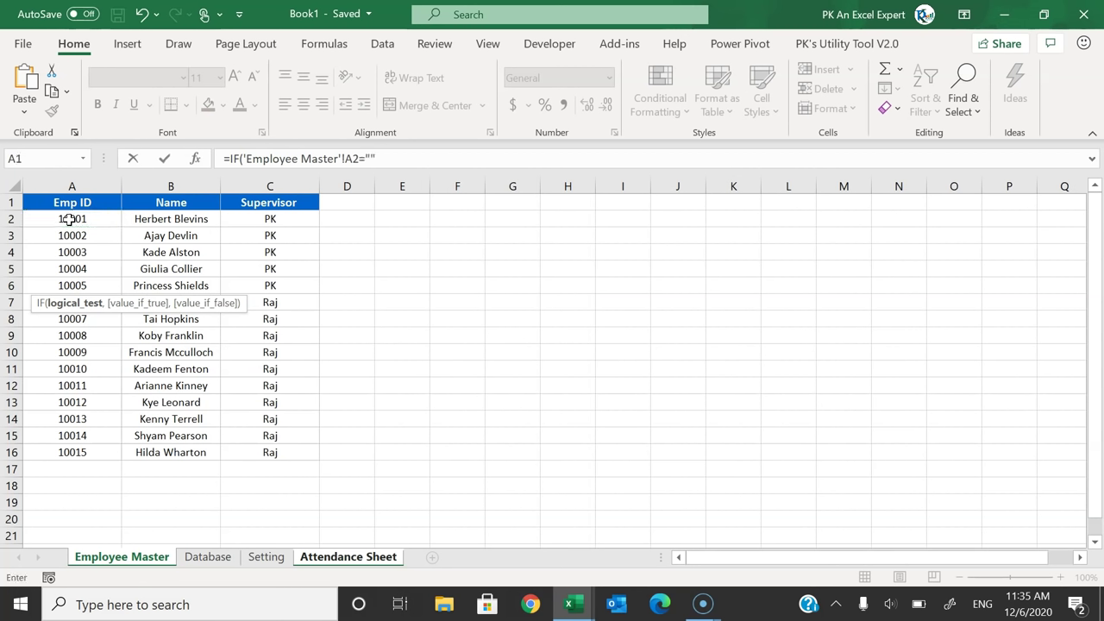
{"action": "type", "text": ",\"\""}
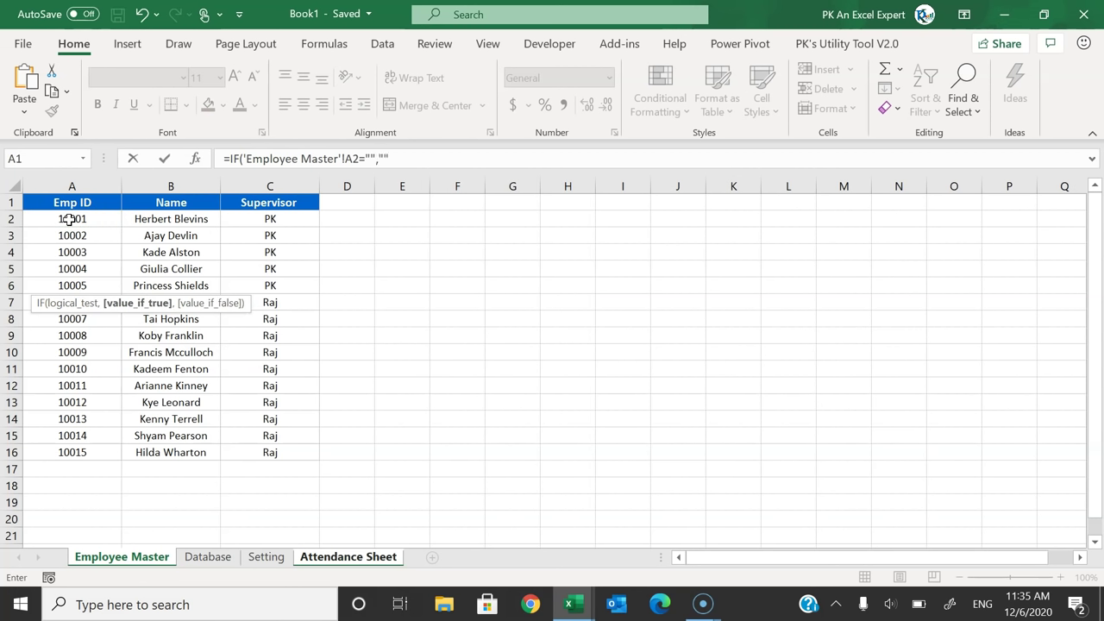
{"action": "type", "text": ","}
{"action": "left_click", "coordinate": [69, 219]}
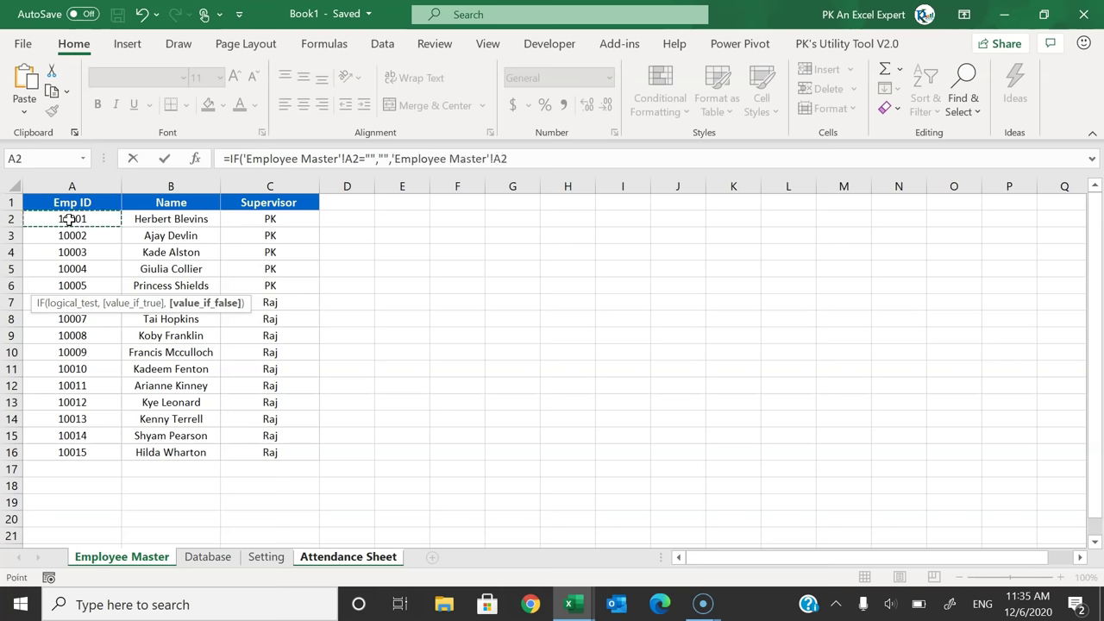
{"action": "key", "text": "Return"}
Step: Copy the A6 formula across A6:C104 to bring in the employee IDs, names and supervisors
{"action": "key", "text": "Up"}
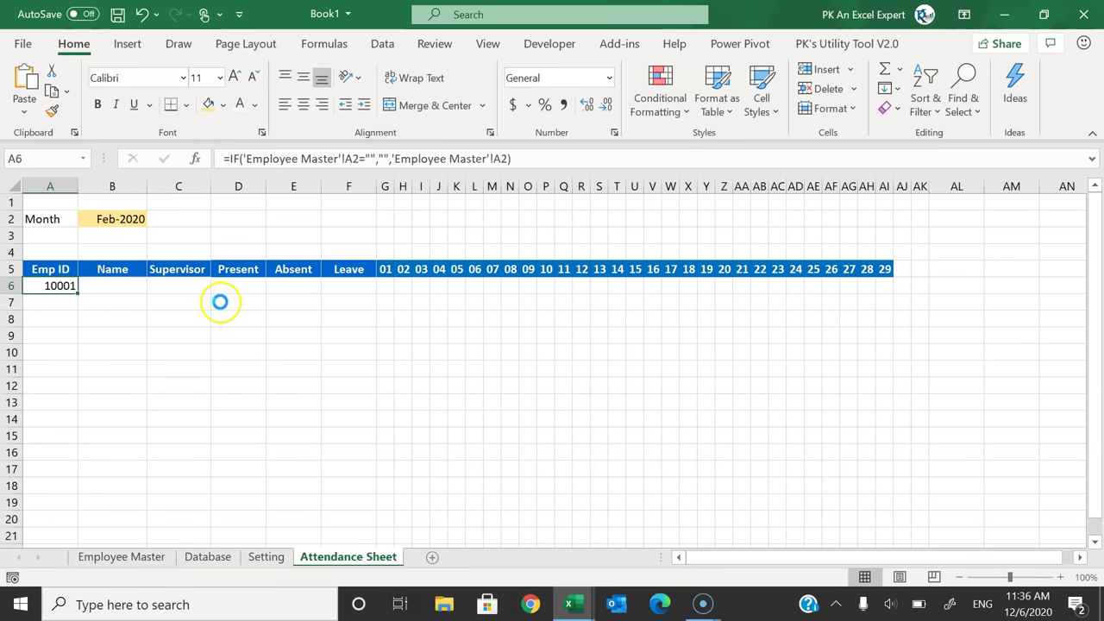
{"action": "key", "text": "ctrl+c"}
{"action": "scroll", "coordinate": [197, 510], "scroll_direction": "down", "scroll_amount": 20}
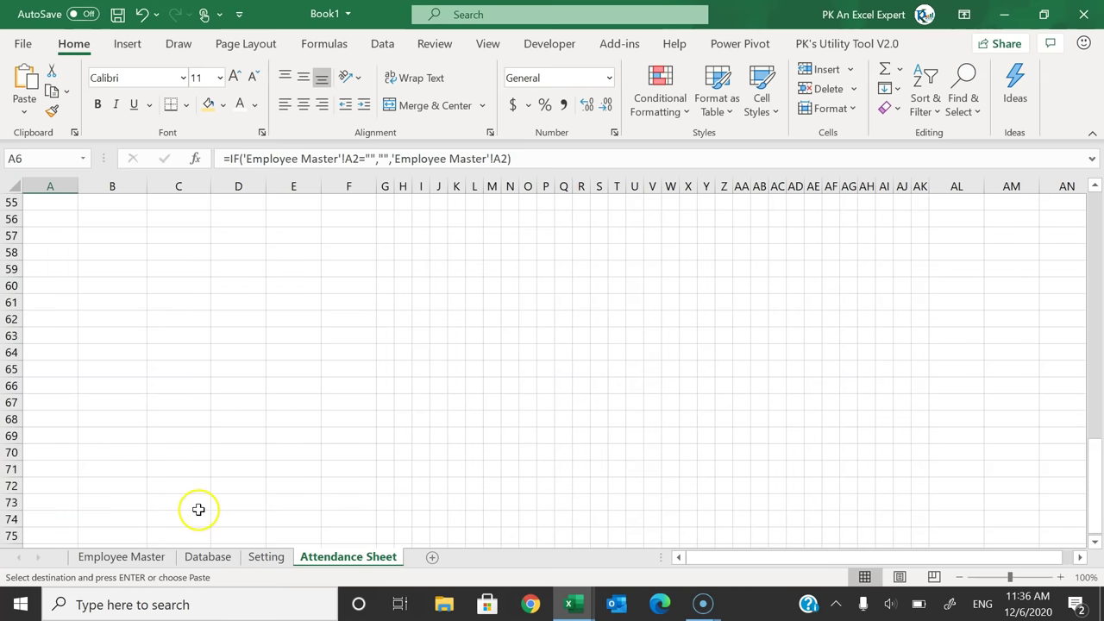
{"action": "scroll", "coordinate": [197, 510], "scroll_direction": "down", "scroll_amount": 6}
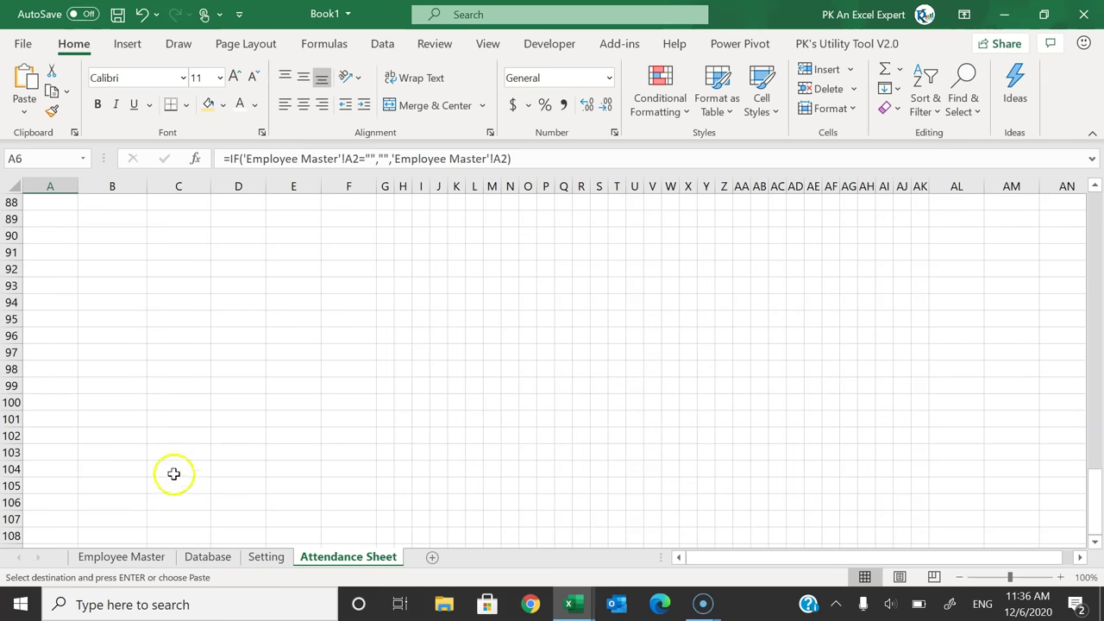
{"action": "left_click", "coordinate": [174, 473], "text": "shift"}
{"action": "scroll", "coordinate": [205, 471], "scroll_direction": "up", "scroll_amount": 20}
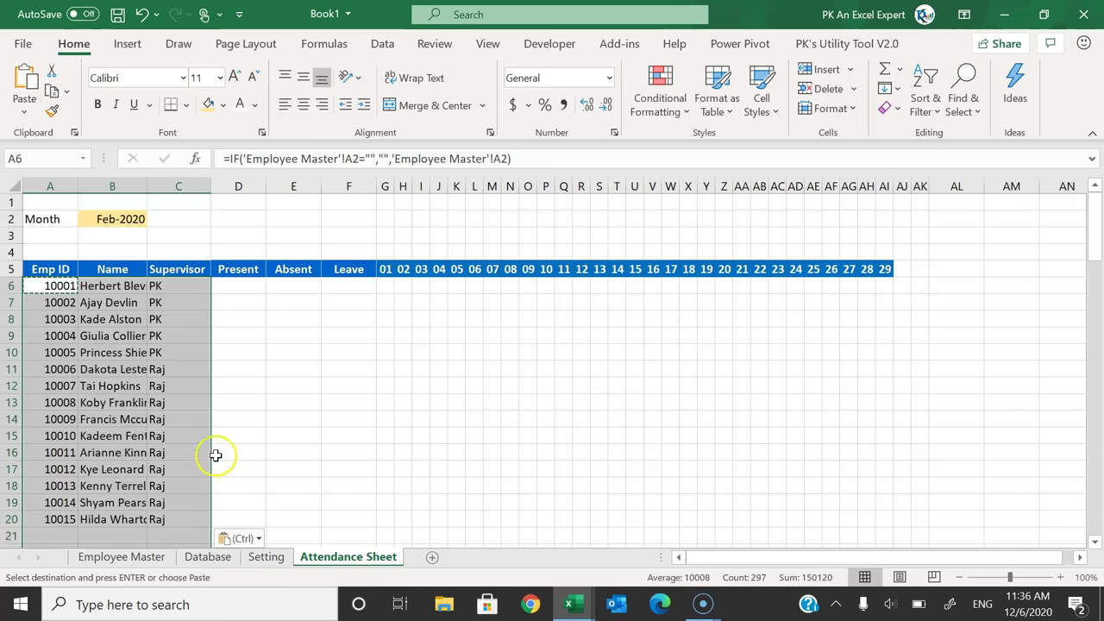
Step: Auto-fit the Name column B to its contents and look over the employee list
{"action": "left_click", "coordinate": [136, 306]}
{"action": "left_click", "coordinate": [101, 290]}
{"action": "double_click", "coordinate": [147, 187]}
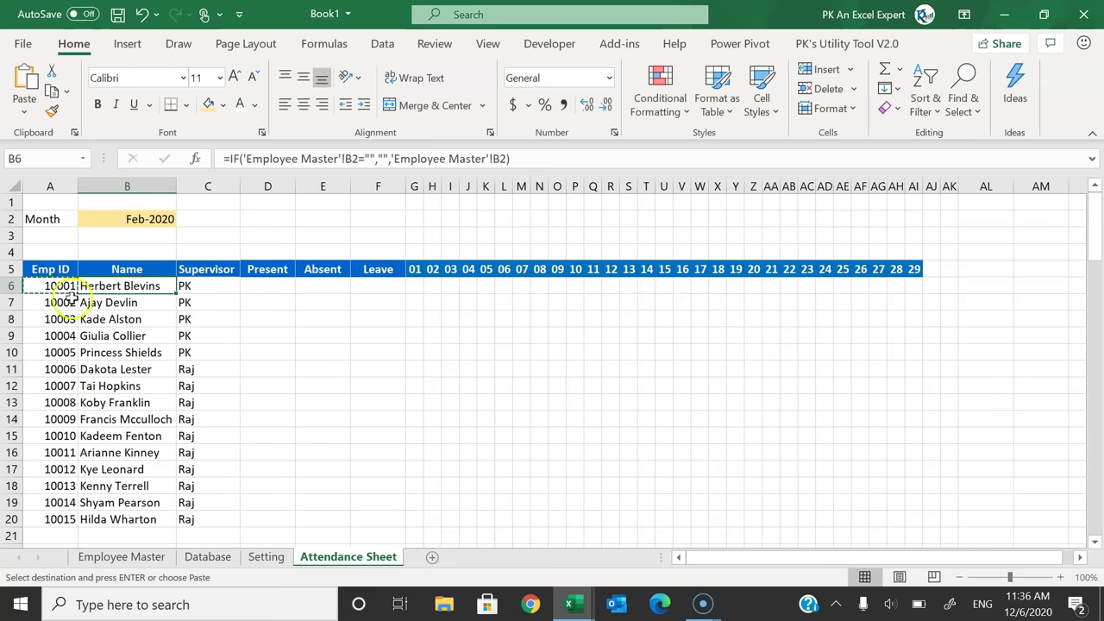
{"action": "left_click", "coordinate": [151, 319]}
{"action": "scroll", "coordinate": [258, 351], "scroll_direction": "down", "scroll_amount": 2}
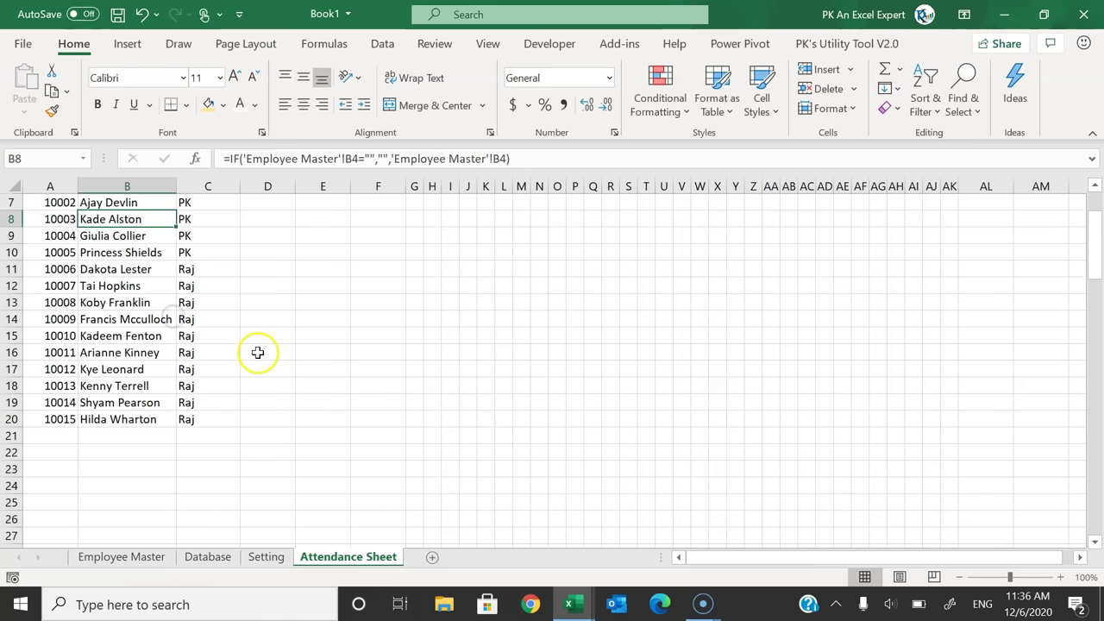
{"action": "scroll", "coordinate": [220, 402], "scroll_direction": "up", "scroll_amount": 2}
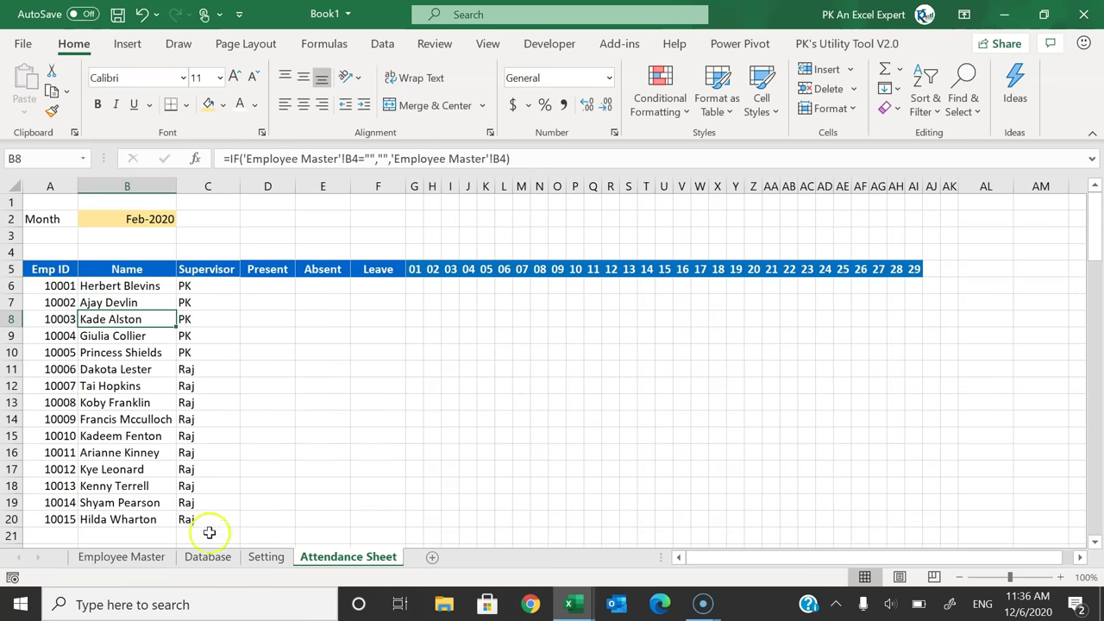
Step: Add a trial record in row 17 of Employee Master with the next employee ID, name Test and the first employees' supervisor
{"action": "left_click", "coordinate": [107, 558]}
{"action": "left_click", "coordinate": [88, 469]}
{"action": "type", "text": "10016"}
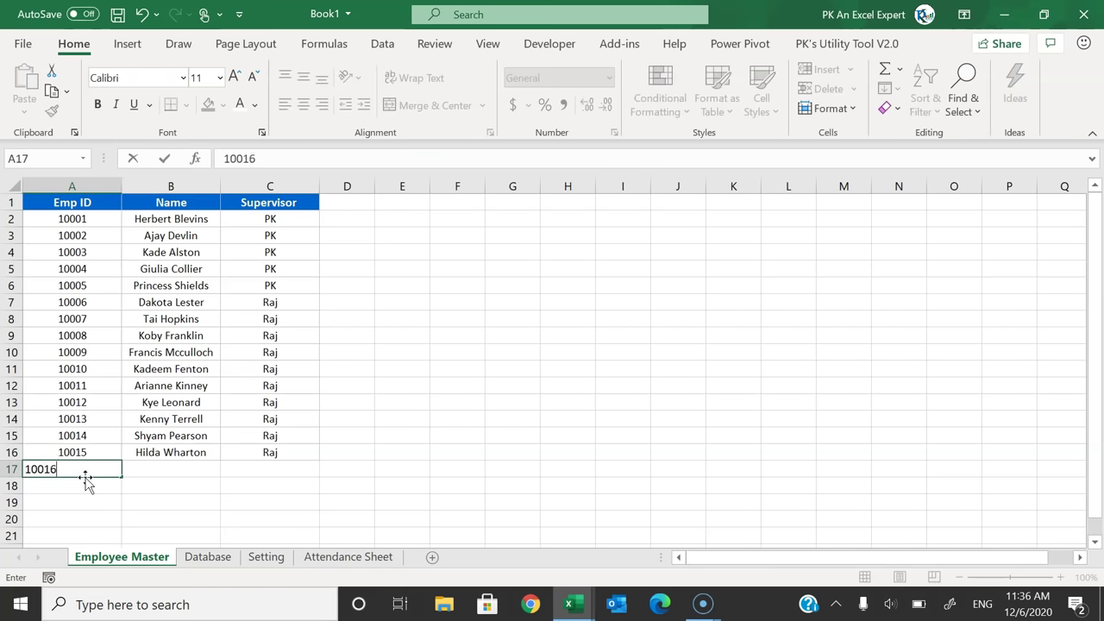
{"action": "key", "text": "Tab"}
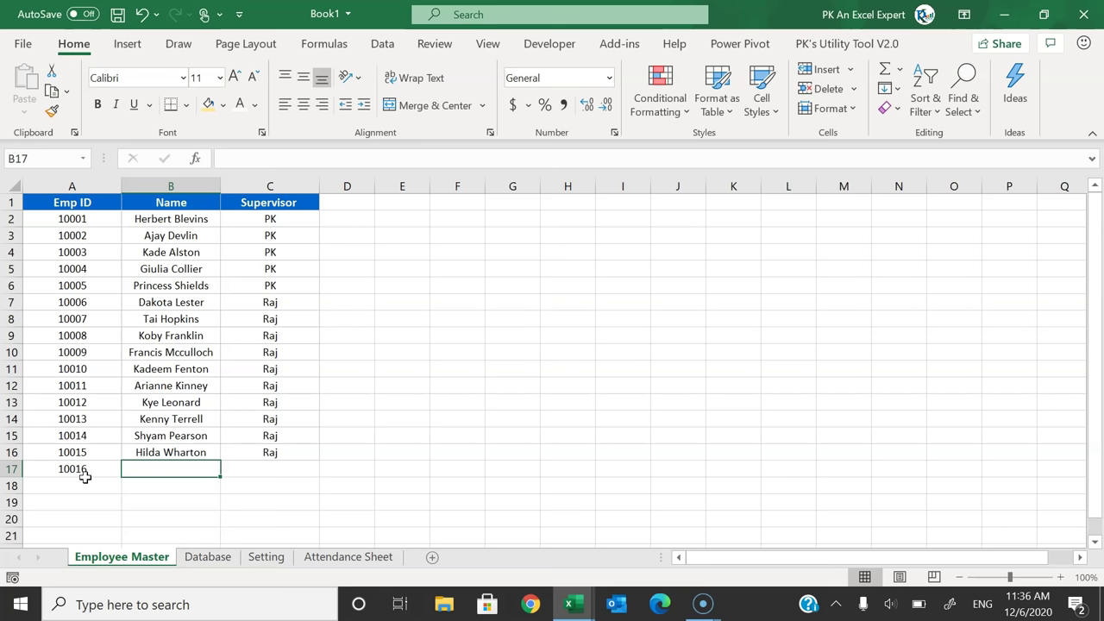
{"action": "type", "text": "Test"}
{"action": "key", "text": "Tab"}
{"action": "type", "text": "PK"}
{"action": "key", "text": "Return"}
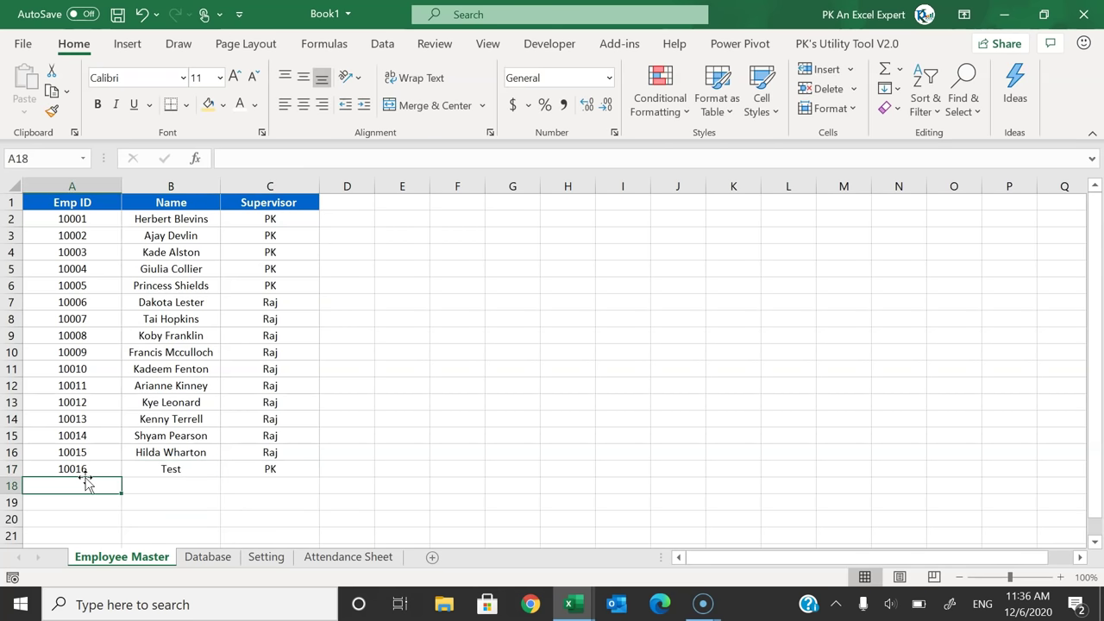
Step: Check row 21 of the Attendance Sheet for the trial employee record
{"action": "left_click", "coordinate": [354, 557]}
{"action": "scroll", "coordinate": [233, 413], "scroll_direction": "down", "scroll_amount": 2}
{"action": "left_click_drag", "start_coordinate": [203, 436], "coordinate": [59, 440]}
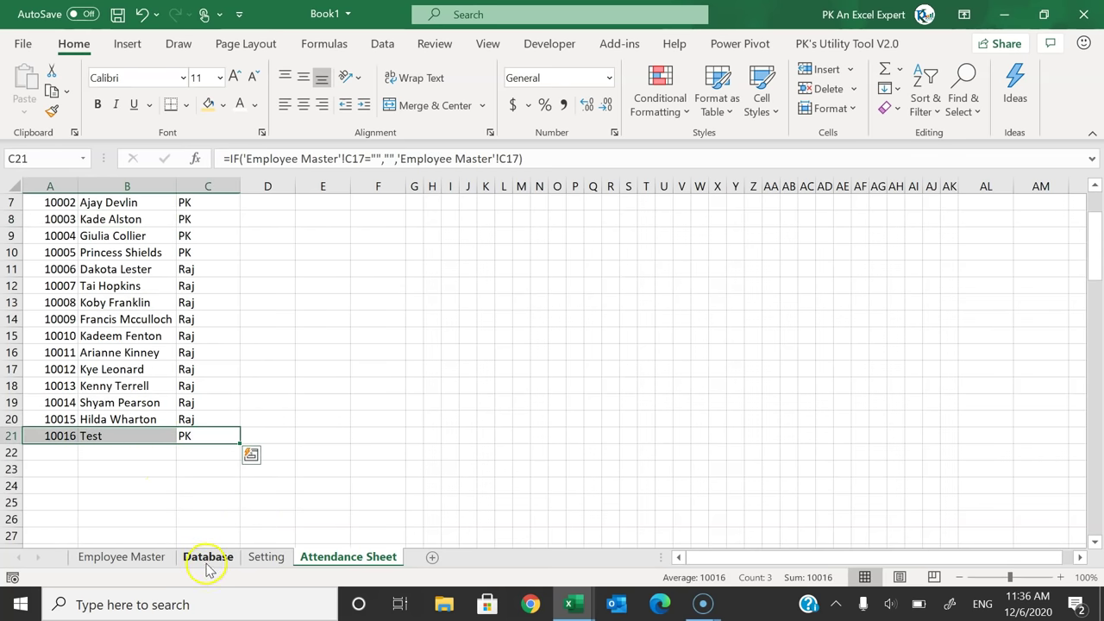
Step: Clear the trial record from A17:C17 in Employee Master and return to the Attendance Sheet
{"action": "left_click", "coordinate": [131, 559]}
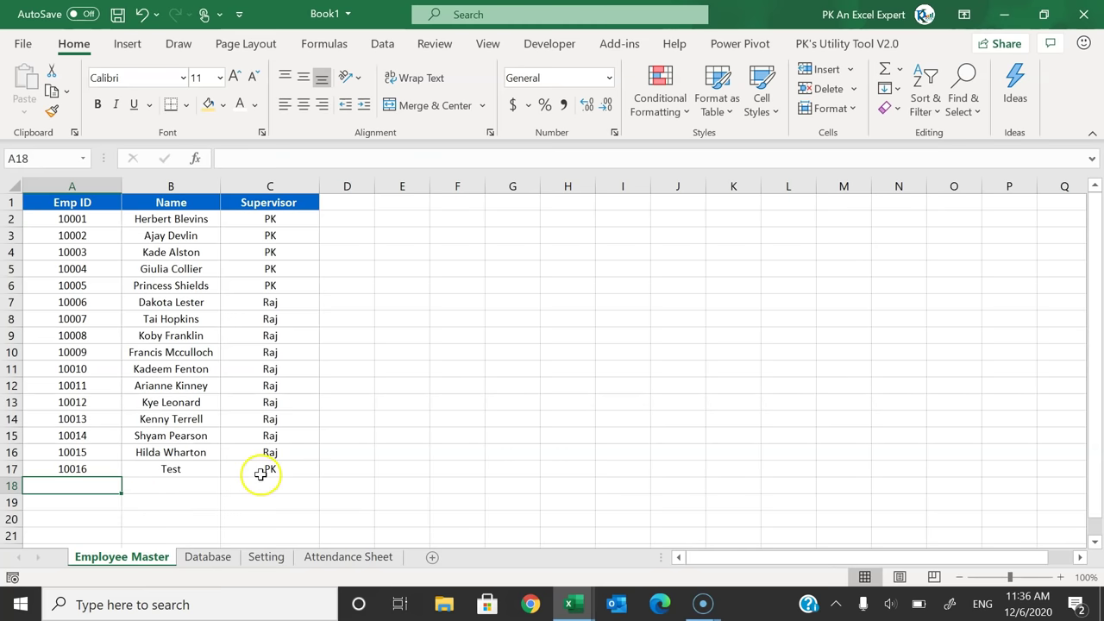
{"action": "left_click_drag", "start_coordinate": [259, 473], "coordinate": [96, 476]}
{"action": "left_click", "coordinate": [349, 556]}
{"action": "scroll", "coordinate": [321, 379], "scroll_direction": "up", "scroll_amount": 2}
Step: Enter =COUNTIF(G6:AK6,"P") in D6 to count the first employee's present days
{"action": "left_click", "coordinate": [268, 269]}
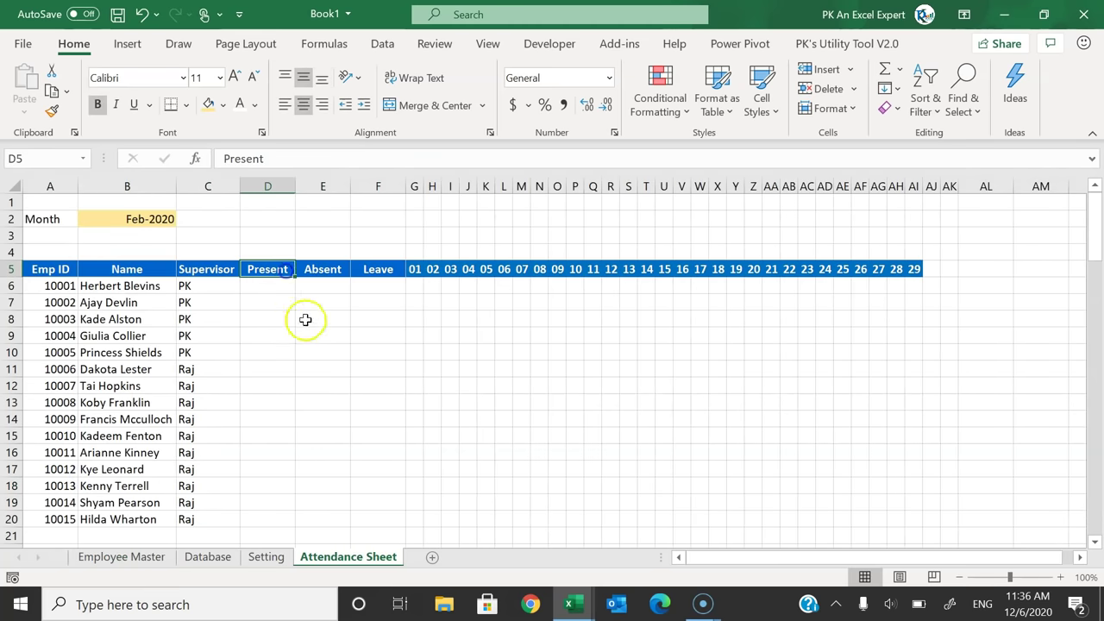
{"action": "left_click", "coordinate": [260, 281]}
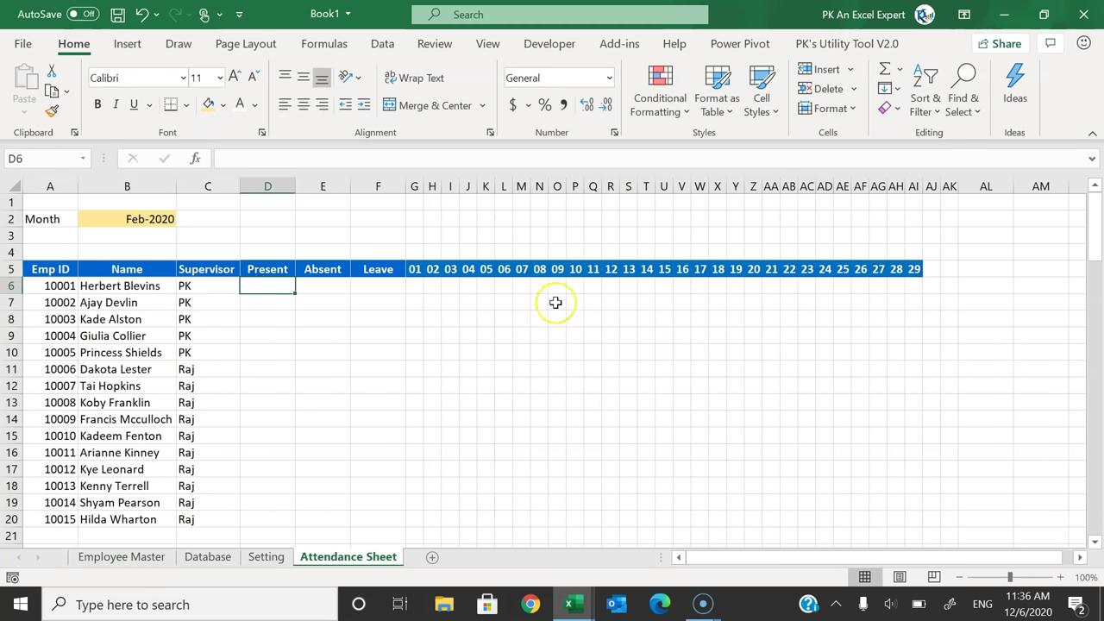
{"action": "type", "text": "=coun"}
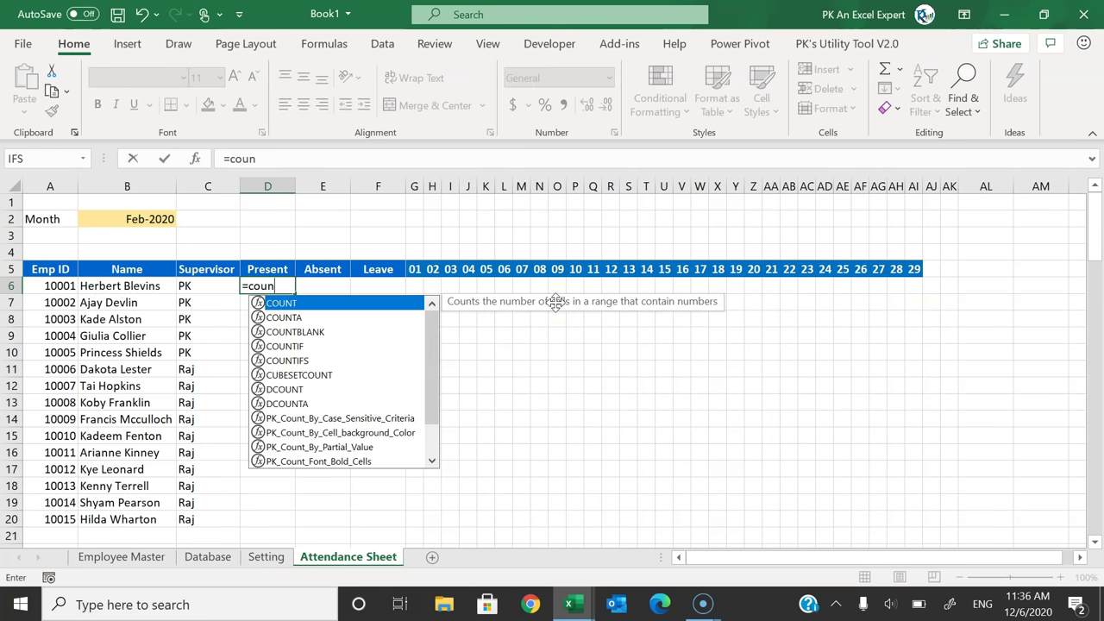
{"action": "key", "text": "Down"}
{"action": "key", "text": "Down"}
{"action": "key", "text": "Down"}
{"action": "key", "text": "Tab"}
{"action": "key", "text": "Right"}
{"action": "key", "text": "Right"}
{"action": "key", "text": "Right"}
{"action": "key", "text": "shift+Right"}
{"action": "key", "text": "shift+Right"}
{"action": "key", "text": "shift+Right"}
{"action": "key", "text": "shift+Right"}
{"action": "key", "text": "shift+Right"}
{"action": "key", "text": "shift+Right"}
{"action": "key", "text": "shift+Right"}
{"action": "key", "text": "shift+Right"}
{"action": "key", "text": "shift+Right"}
{"action": "key", "text": "shift+Right"}
{"action": "key", "text": "shift+Right"}
{"action": "key", "text": "shift+Right"}
{"action": "key", "text": "shift+Right"}
{"action": "key", "text": "shift+Right"}
{"action": "key", "text": "shift+Right"}
{"action": "key", "text": "shift+Right"}
{"action": "key", "text": "shift+Right"}
{"action": "key", "text": "shift+Right"}
{"action": "key", "text": "shift+Right"}
{"action": "key", "text": "shift+Right"}
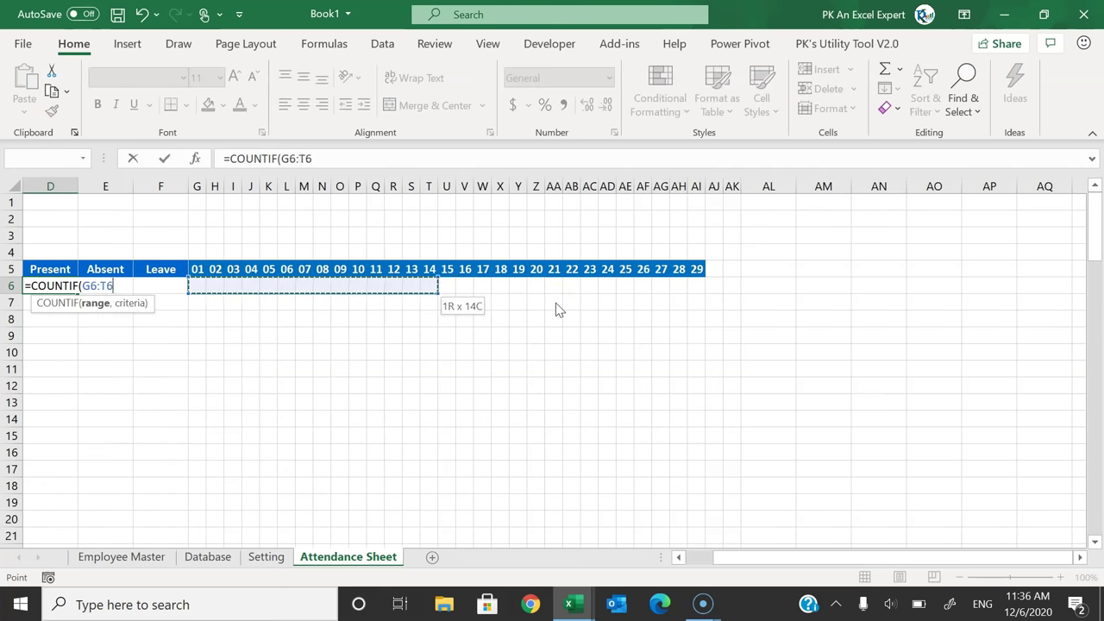
{"action": "key", "text": "shift+Right"}
{"action": "key", "text": "shift+Right"}
{"action": "key", "text": "shift+Right"}
{"action": "key", "text": "shift+Right"}
{"action": "key", "text": "shift+Right"}
{"action": "key", "text": "shift+Right"}
{"action": "key", "text": "shift+Right"}
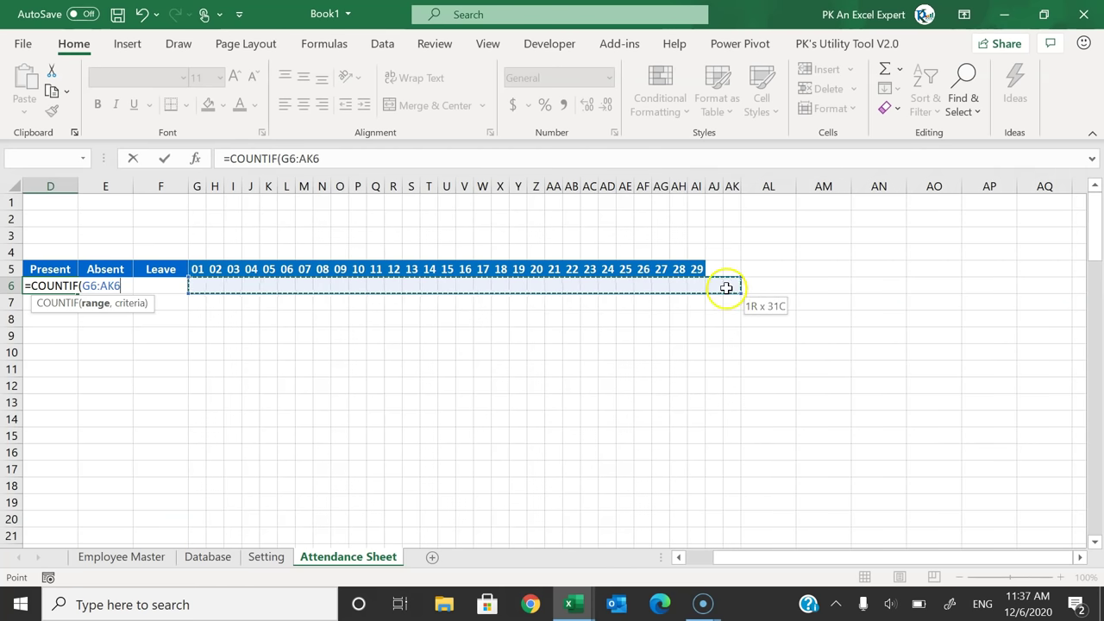
{"action": "type", "text": ",\"P\""}
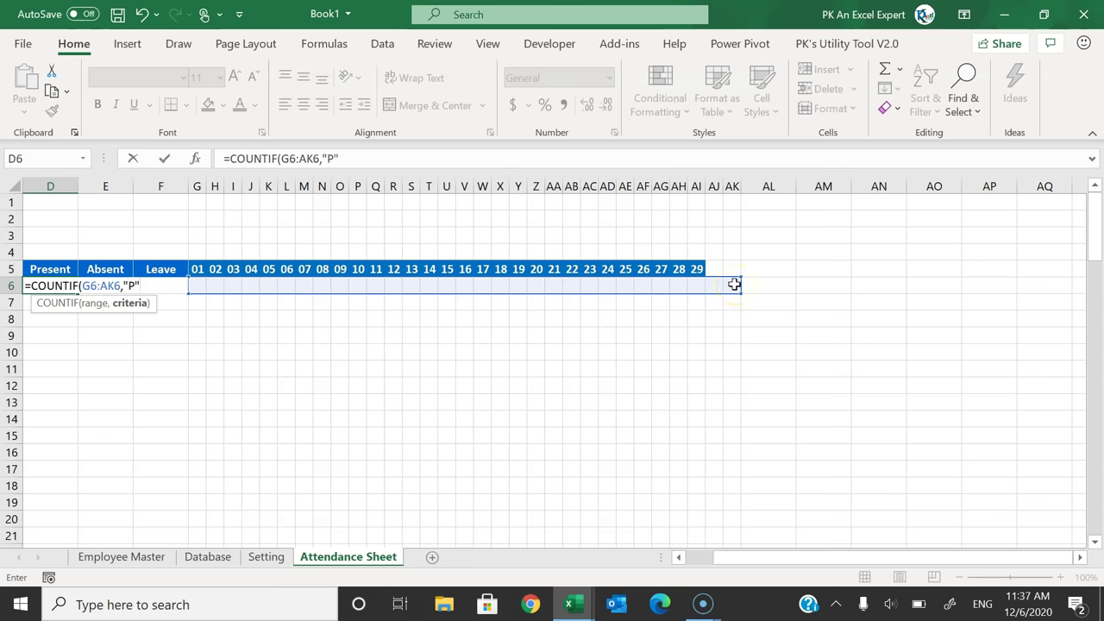
{"action": "type", "text": ")"}
{"action": "key", "text": "Return"}
{"action": "key", "text": "Up"}
{"action": "key", "text": "Left"}
{"action": "key", "text": "Left"}
{"action": "key", "text": "Right"}
{"action": "key", "text": "Right"}
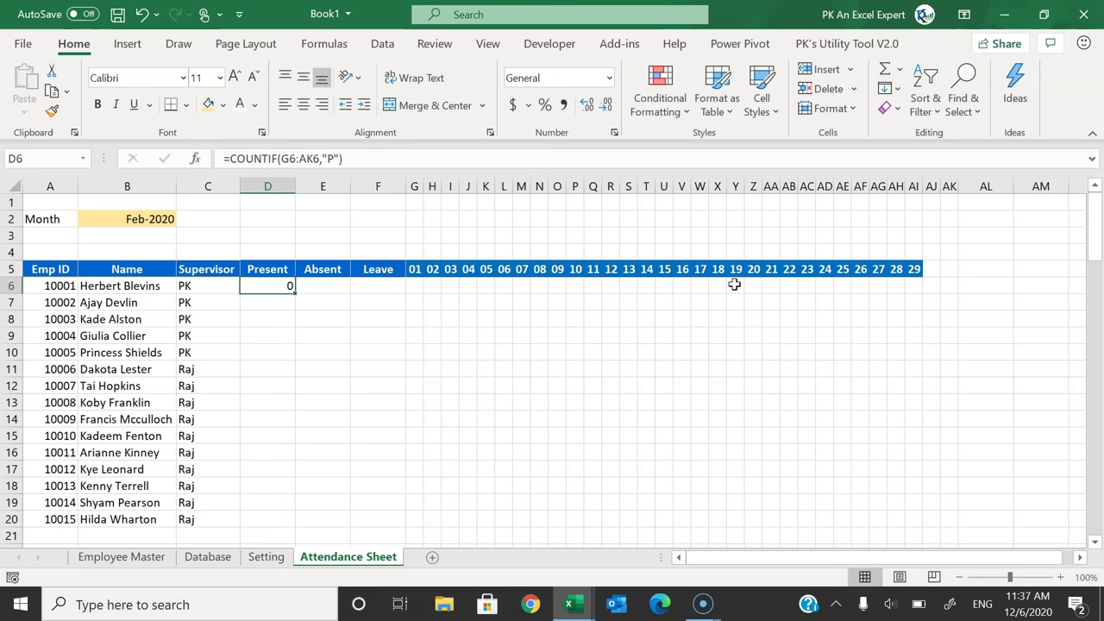
Step: Copy the present-day COUNTIF formula from D6 unchanged into E6 and F6 under Absent and Leave
{"action": "left_click", "coordinate": [349, 158]}
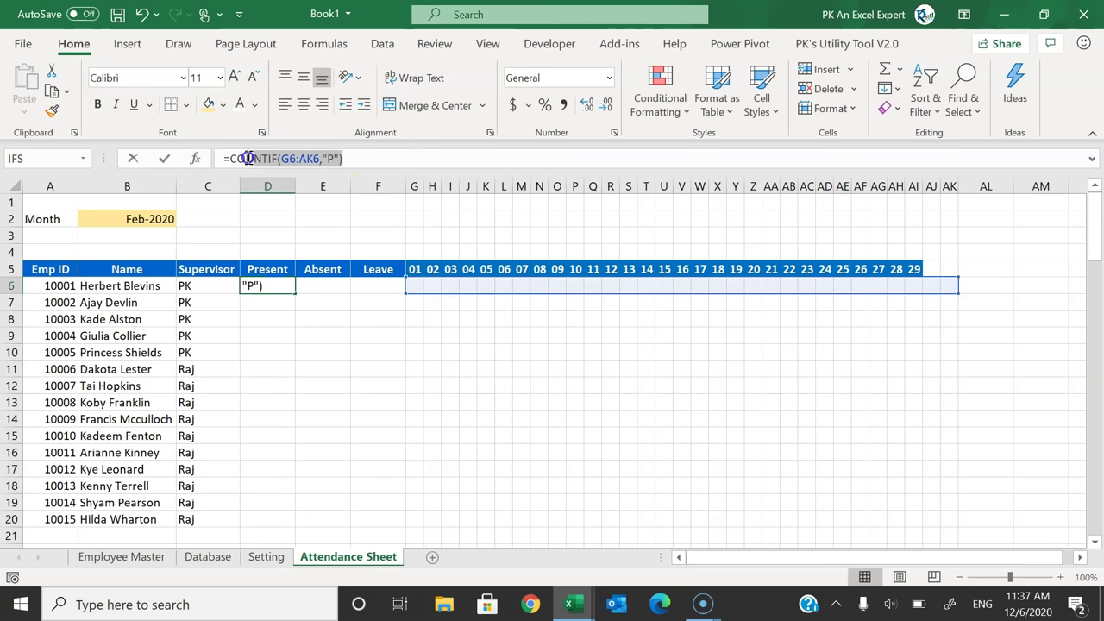
{"action": "key", "text": "Escape"}
{"action": "left_click", "coordinate": [330, 285]}
{"action": "type", "text": "=COUNTIF(G6:AK6,\"P\")"}
{"action": "key", "text": "ctrl"}
{"action": "left_click", "coordinate": [365, 286]}
{"action": "left_click", "coordinate": [379, 289]}
{"action": "key", "text": "ctrl+v"}
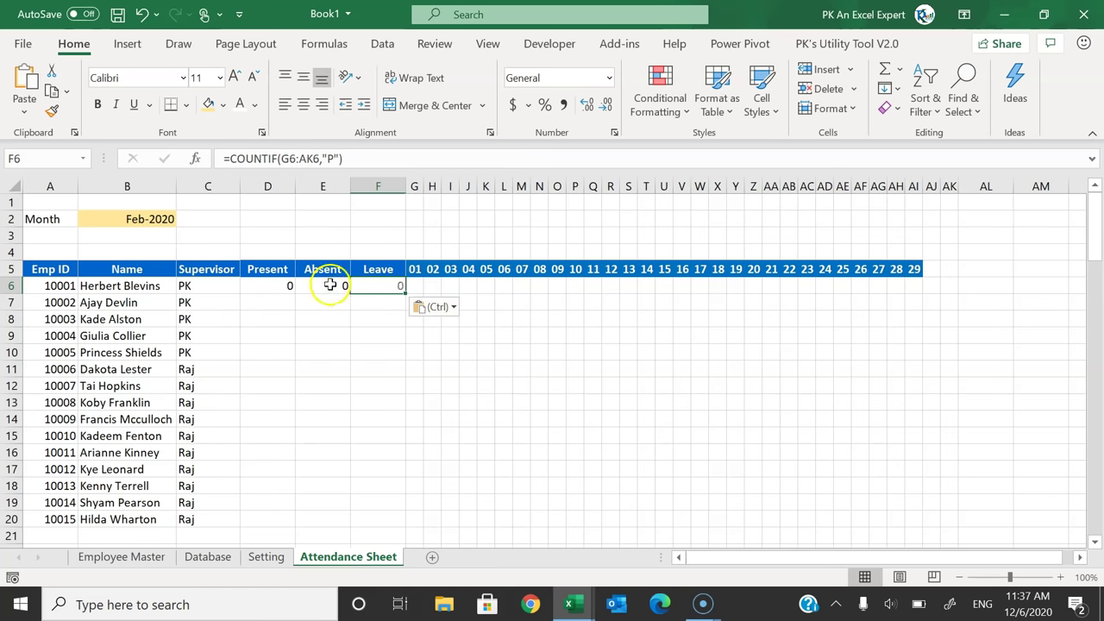
Step: Change the COUNTIF criterion to "A" in E6 for absences and to "L" in F6 for leave
{"action": "left_click", "coordinate": [324, 286]}
{"action": "left_click", "coordinate": [330, 158]}
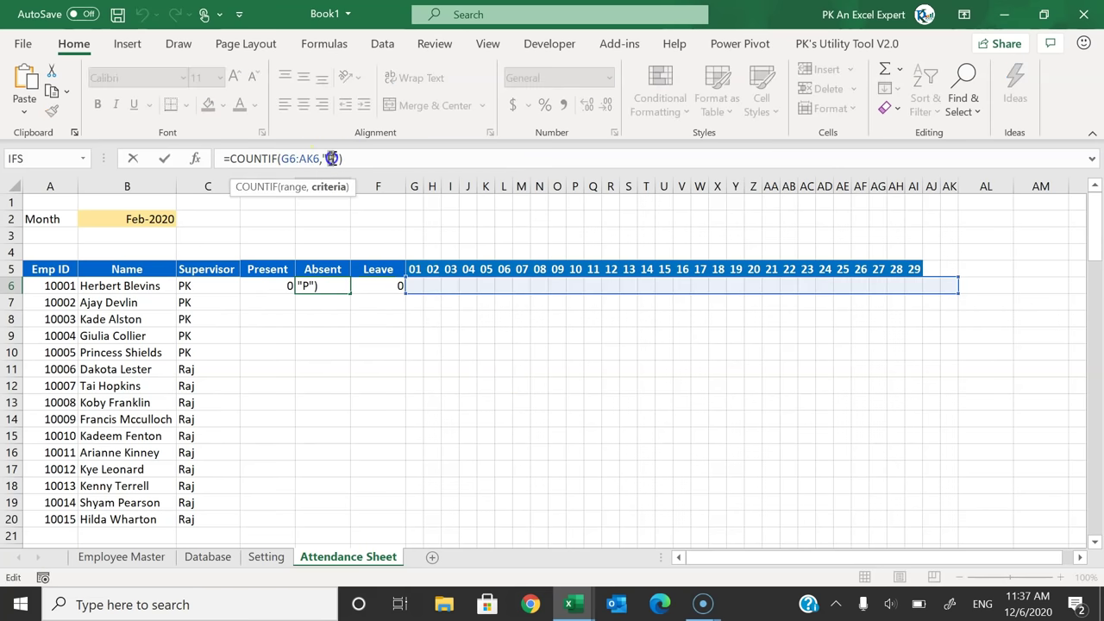
{"action": "type", "text": "A"}
{"action": "key", "text": "Return"}
{"action": "left_click", "coordinate": [391, 285]}
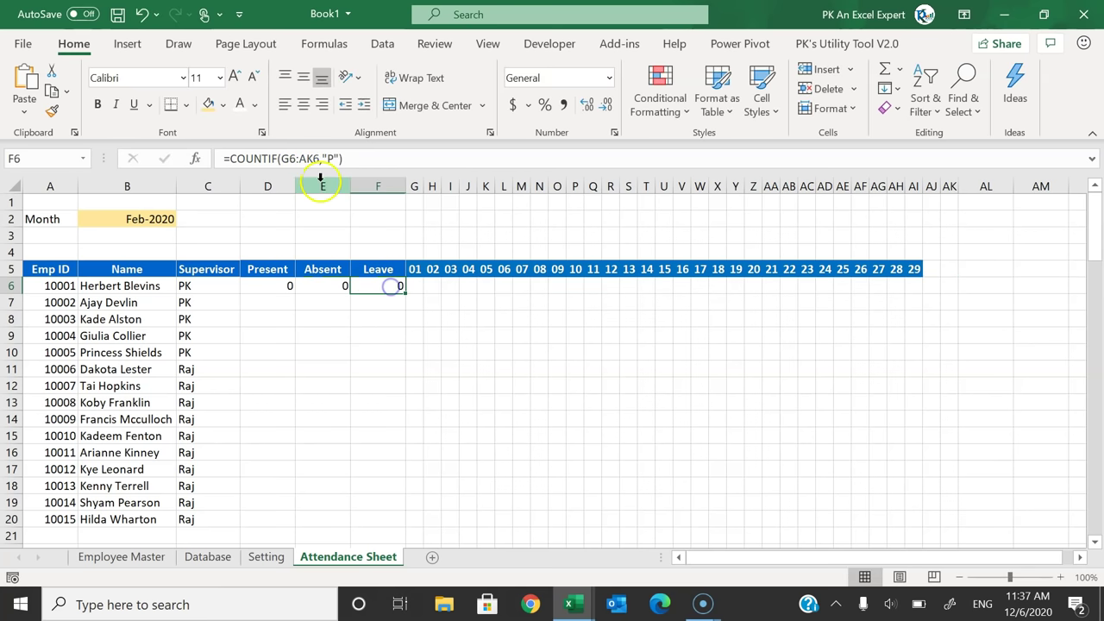
{"action": "double_click", "coordinate": [331, 158]}
{"action": "type", "text": "L"}
{"action": "key", "text": "Return"}
Step: Fill the three count formulas in D6:F6 down through row 20 and centre the counts
{"action": "left_click_drag", "start_coordinate": [271, 293], "coordinate": [377, 515]}
{"action": "key", "text": "ctrl+d"}
{"action": "left_click", "coordinate": [449, 218]}
Step: Compare the empty day grid G6:AI20 on the Attendance Sheet with the Name, Date and Attendance headers in Database
{"action": "left_click_drag", "start_coordinate": [419, 291], "coordinate": [905, 441]}
{"action": "left_click_drag", "start_coordinate": [910, 488], "coordinate": [913, 518]}
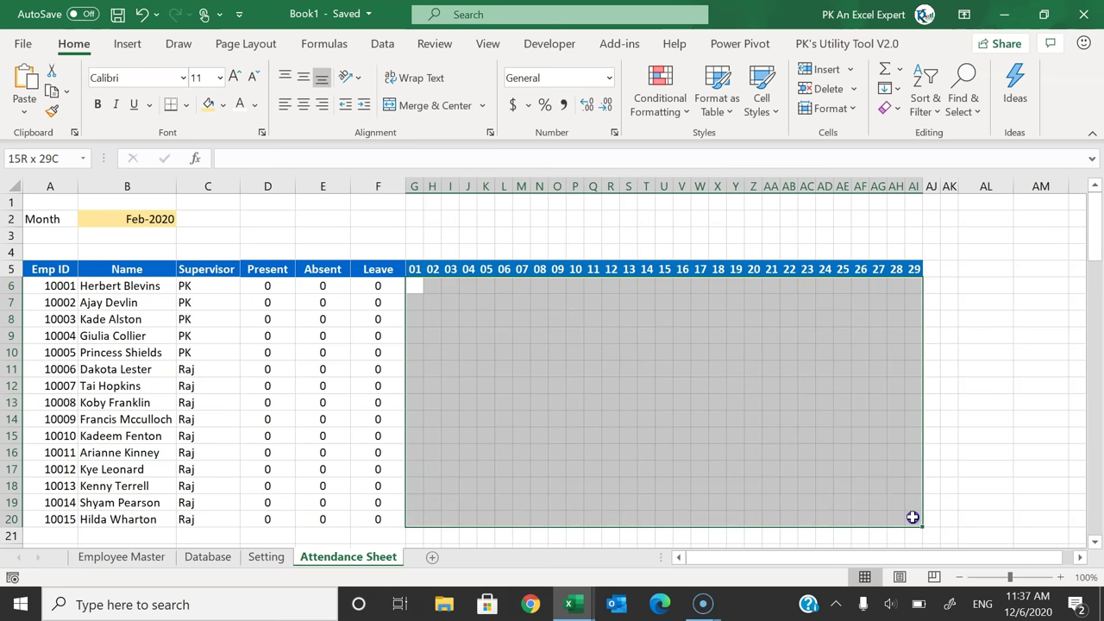
{"action": "left_click", "coordinate": [208, 556]}
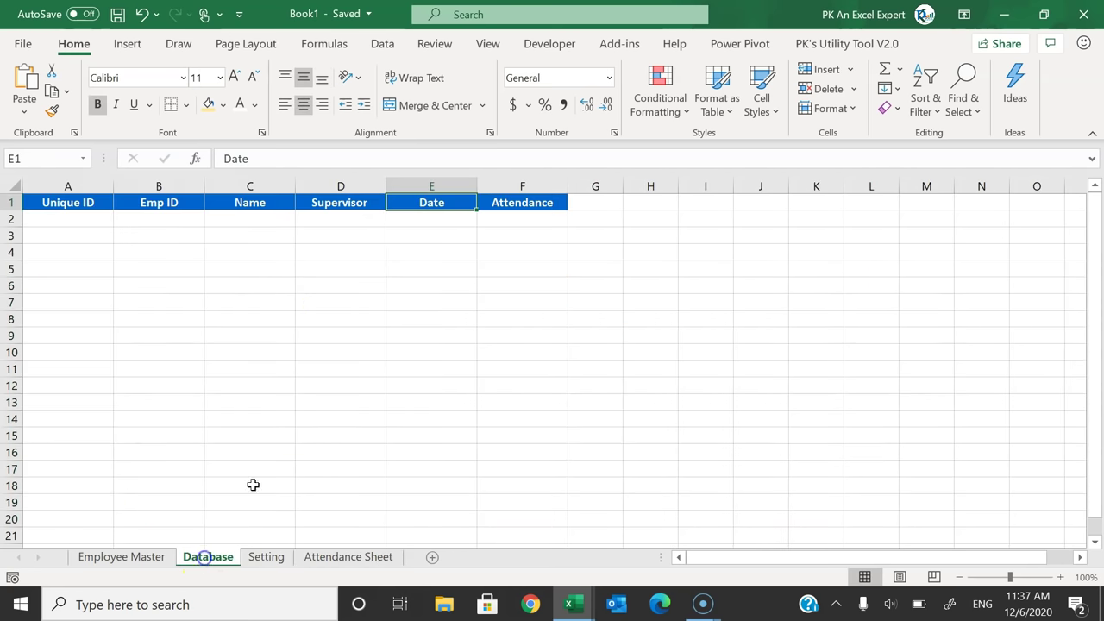
{"action": "left_click", "coordinate": [282, 188]}
{"action": "left_click", "coordinate": [276, 202]}
{"action": "left_click", "coordinate": [431, 201]}
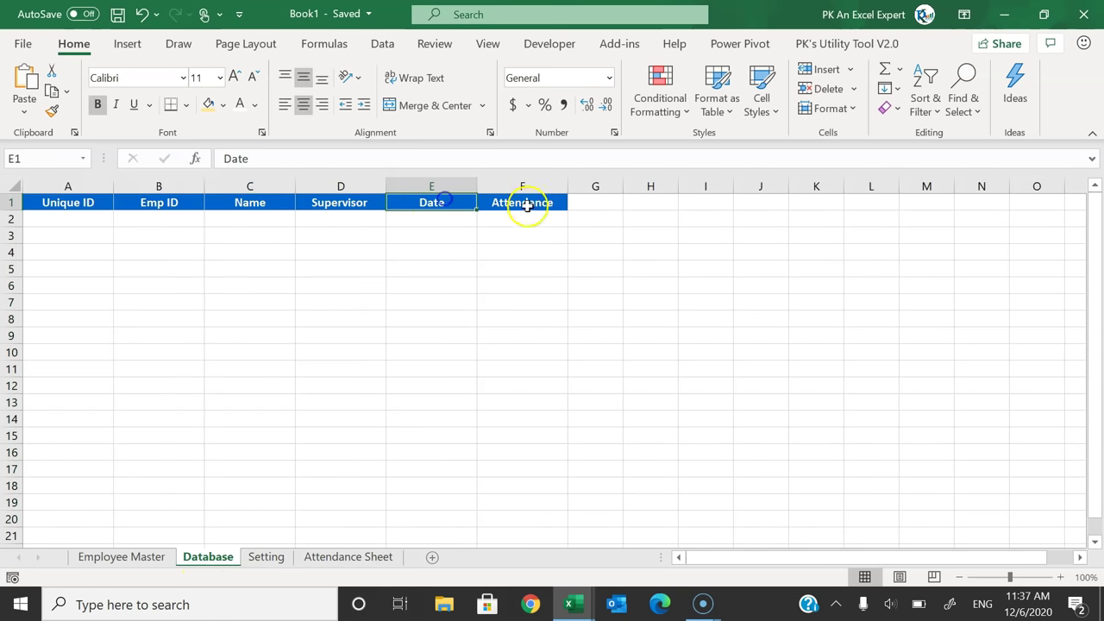
{"action": "left_click", "coordinate": [523, 203]}
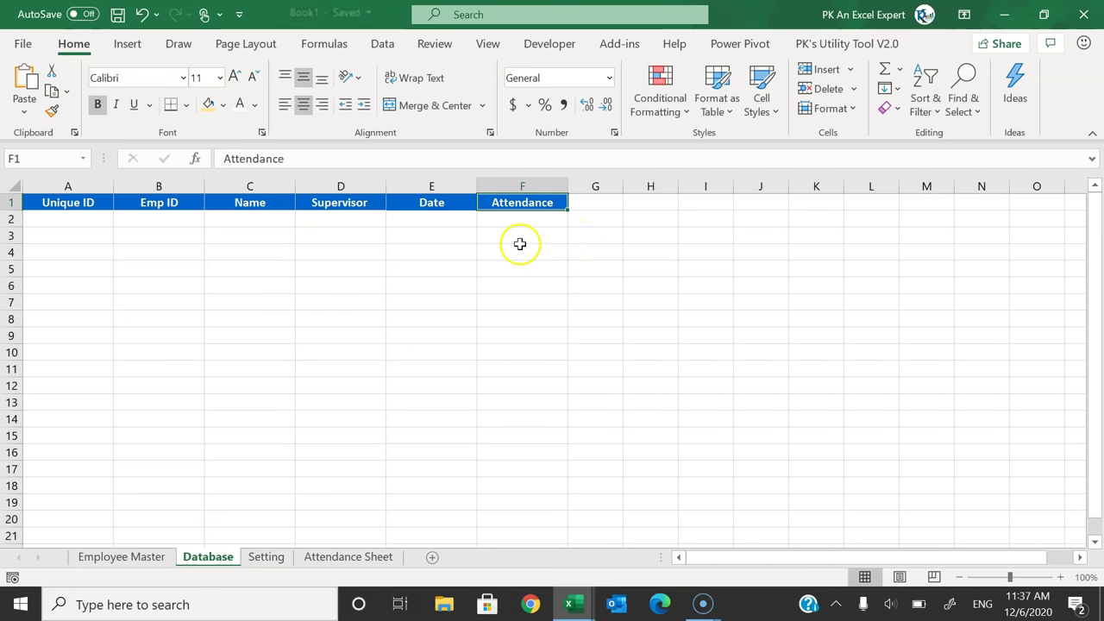
{"action": "left_click", "coordinate": [361, 557]}
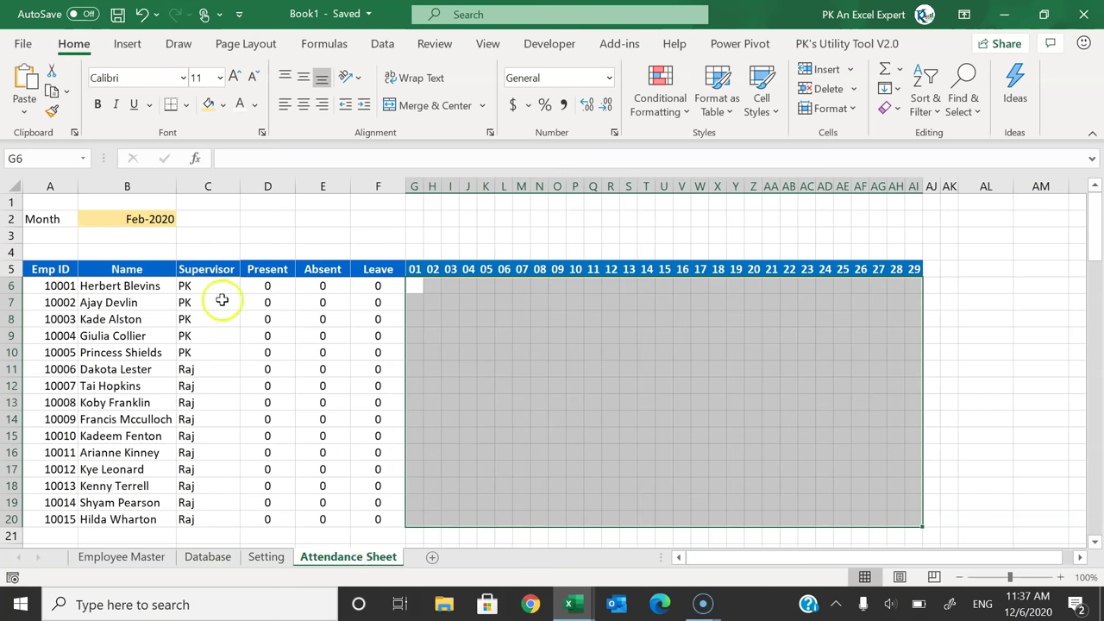
{"action": "left_click", "coordinate": [221, 558]}
{"action": "left_click_drag", "start_coordinate": [80, 226], "coordinate": [499, 404]}
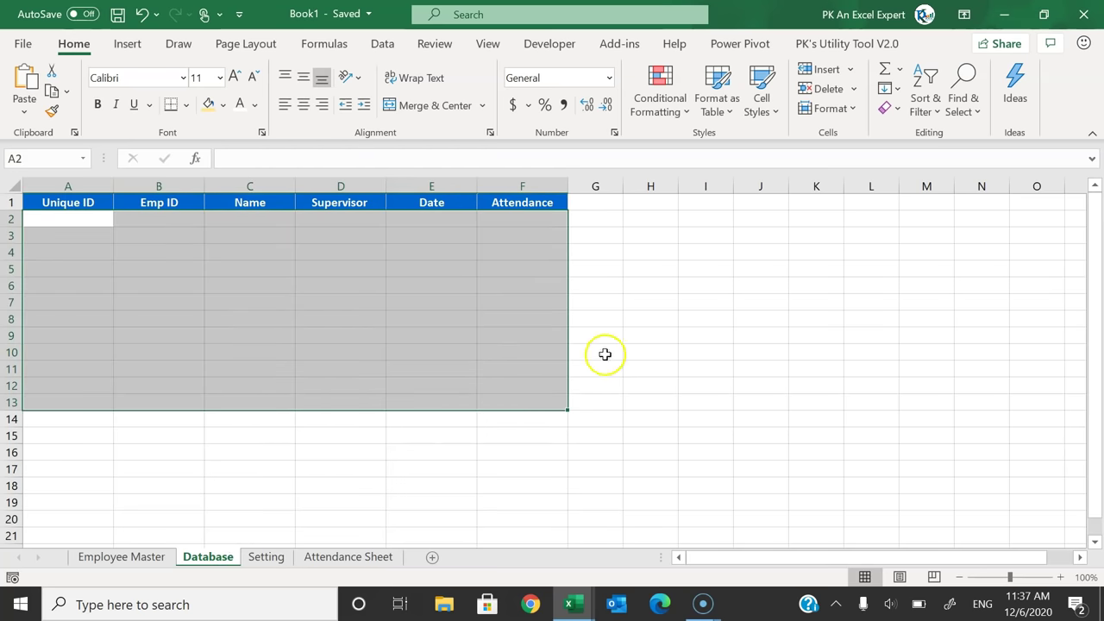
Step: Copy all records below the headers on the Database sheet of the Automated Attendance Sheet workbook and return to Book1
{"action": "left_click", "coordinate": [580, 606]}
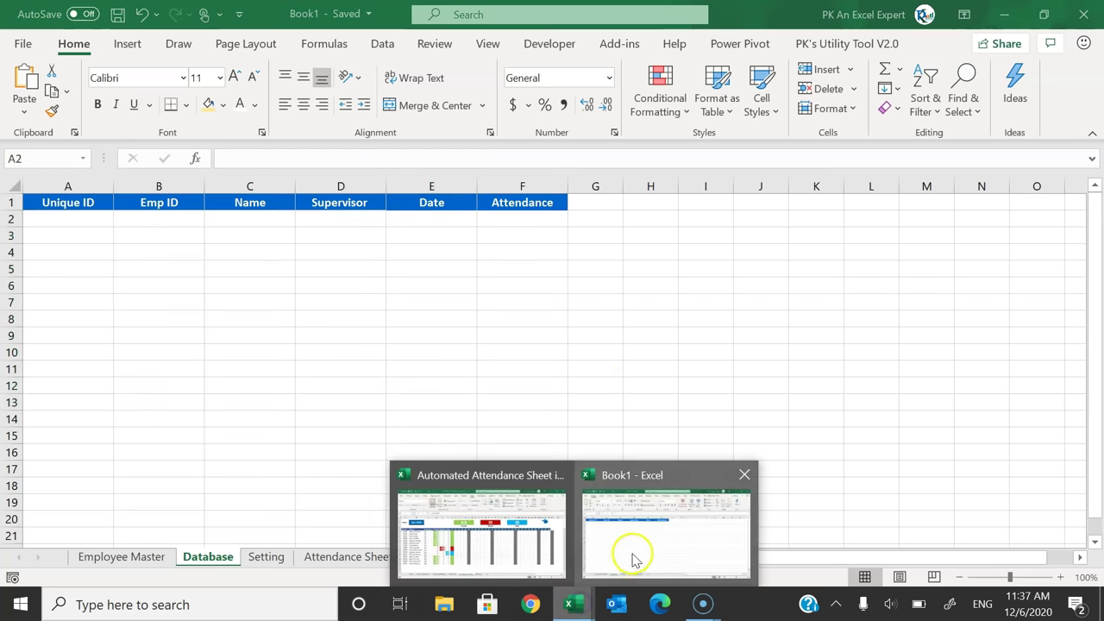
{"action": "left_click", "coordinate": [484, 513]}
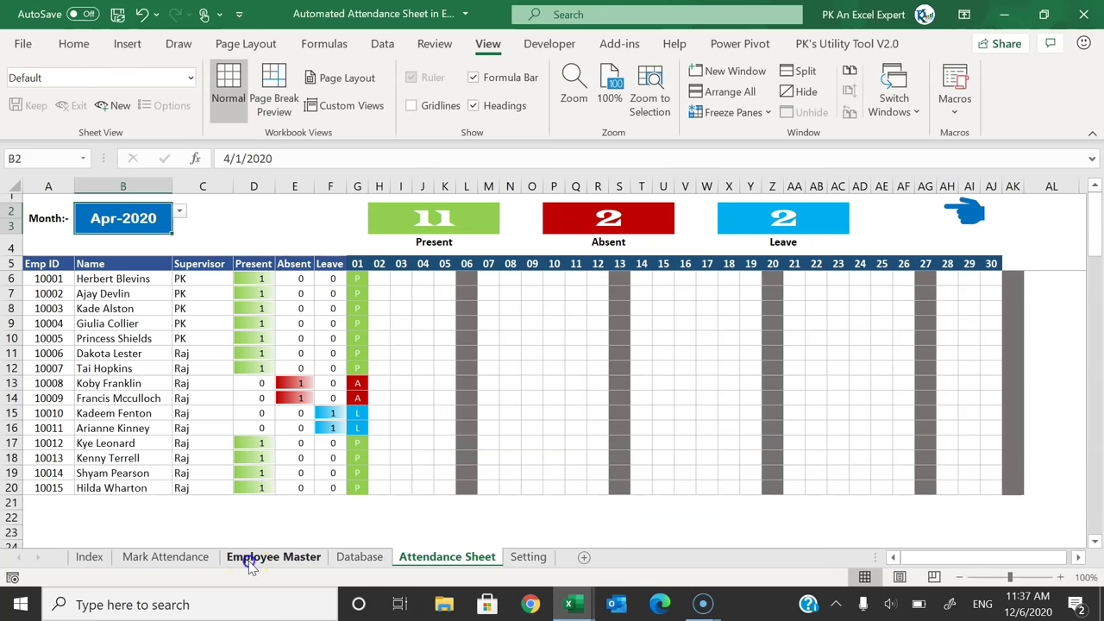
{"action": "key", "text": "ctrl+Page_Up"}
{"action": "key", "text": "ctrl+Home"}
{"action": "key", "text": "ctrl+shift+Right"}
{"action": "key", "text": "ctrl+shift+Down"}
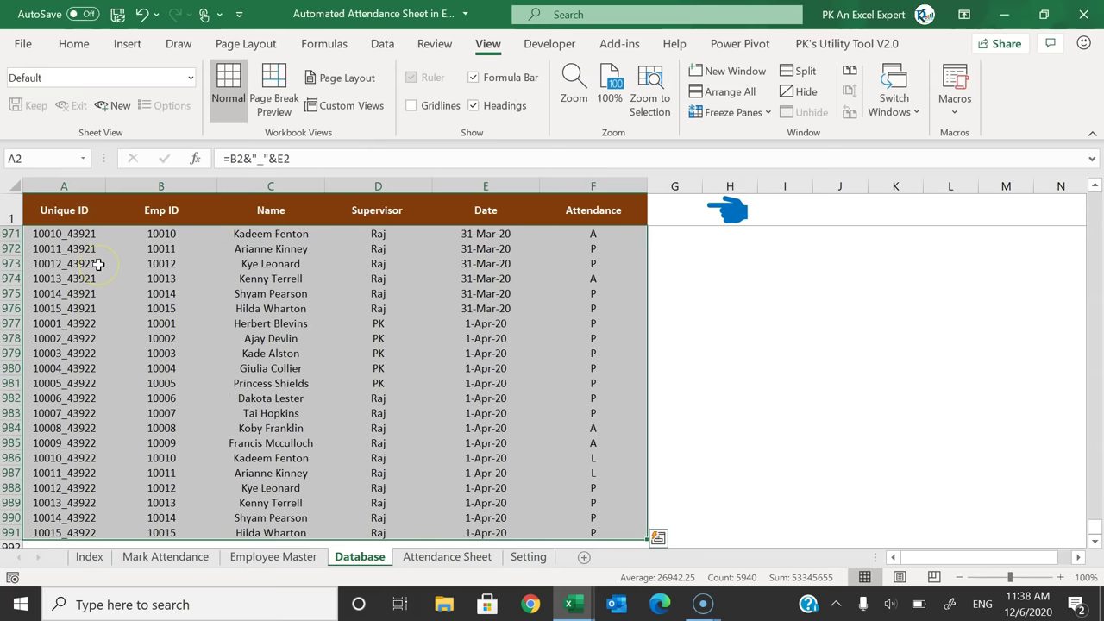
{"action": "key", "text": "ctrl+c"}
{"action": "key", "text": "alt+Tab"}
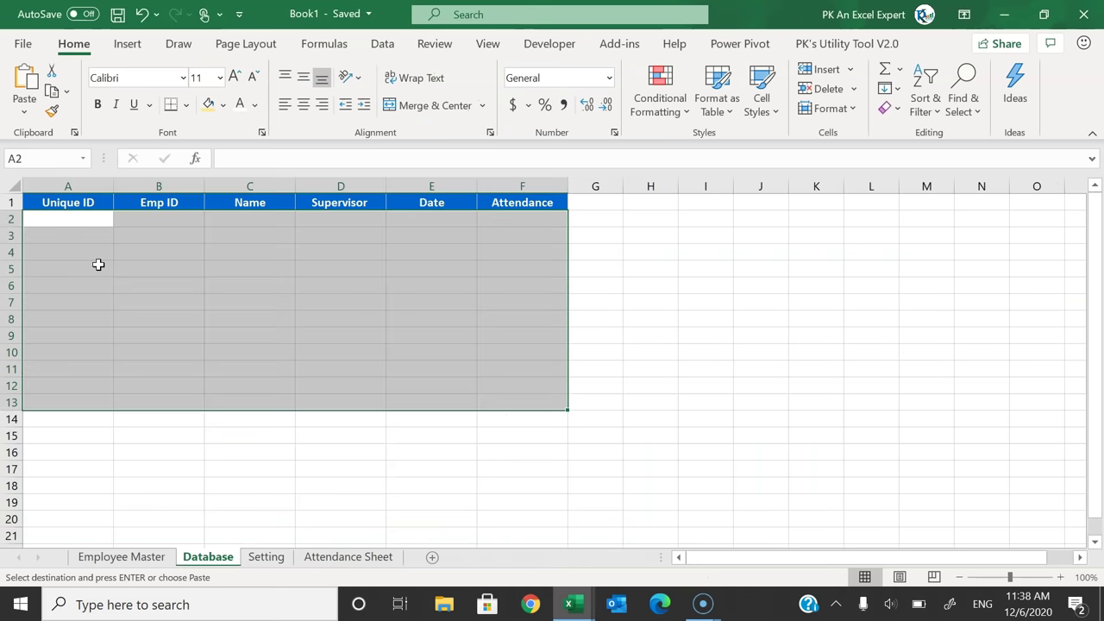
Step: Paste the copied attendance records into Book1's Database sheet starting at A2
{"action": "key", "text": "ctrl+Home"}
{"action": "key", "text": "Down"}
{"action": "key", "text": "ctrl+v"}
{"action": "key", "text": "ctrl+Home"}
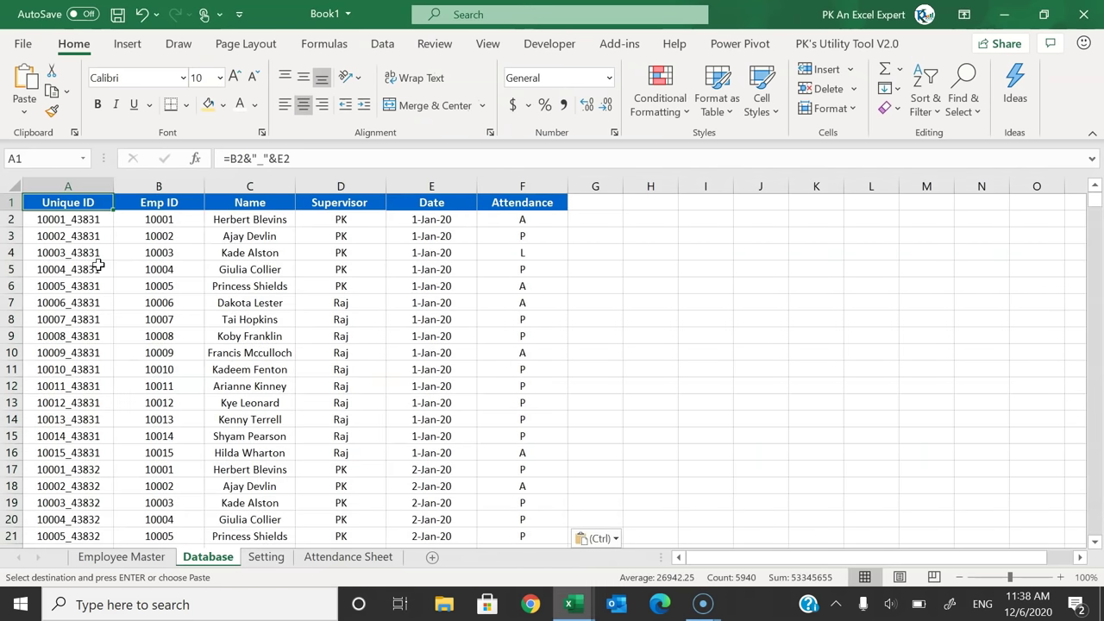
{"action": "key", "text": "Escape"}
Step: Turn on filters for the Database headers and check which months the Date column covers
{"action": "left_click", "coordinate": [463, 253]}
{"action": "scroll", "coordinate": [485, 333], "scroll_direction": "down", "scroll_amount": 1}
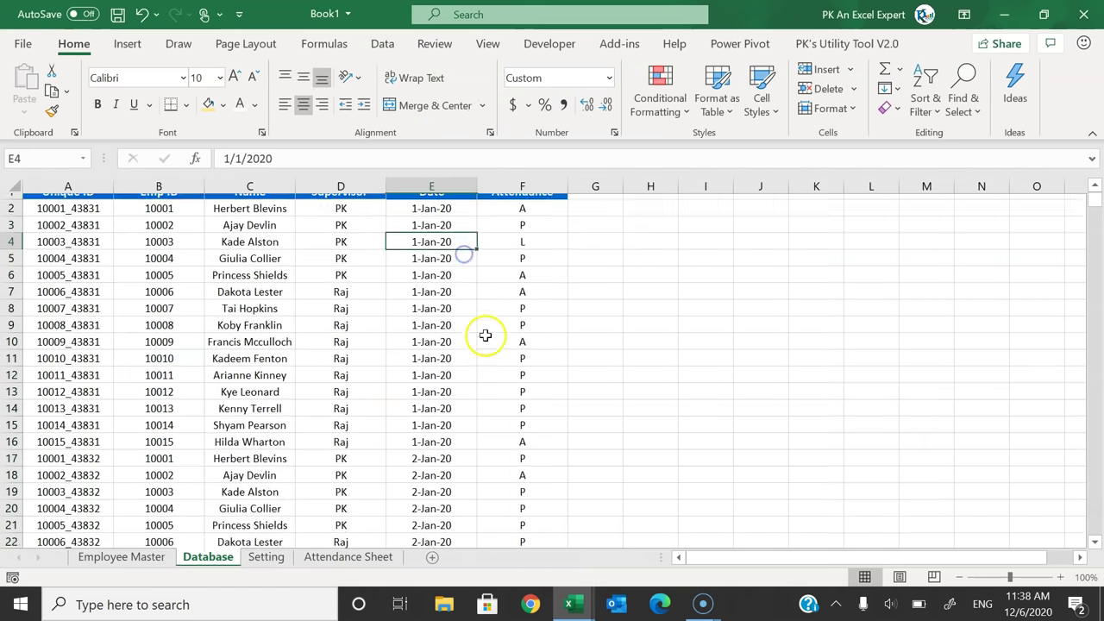
{"action": "scroll", "coordinate": [486, 333], "scroll_direction": "up", "scroll_amount": 1}
{"action": "left_click", "coordinate": [458, 205]}
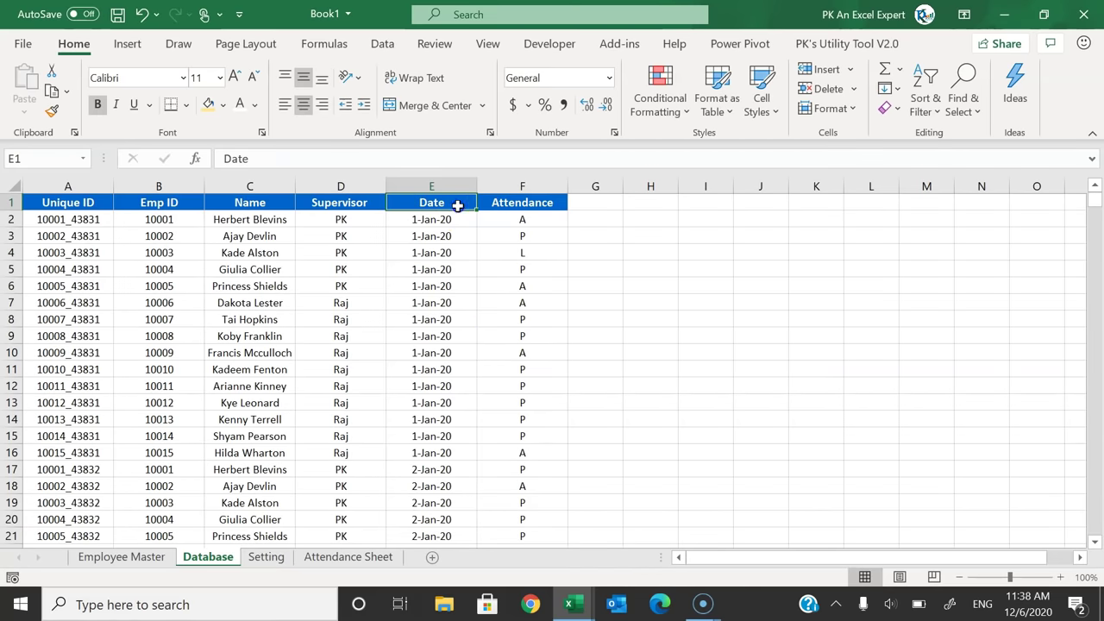
{"action": "key", "text": "ctrl+shift+l"}
{"action": "key", "text": "alt+Down"}
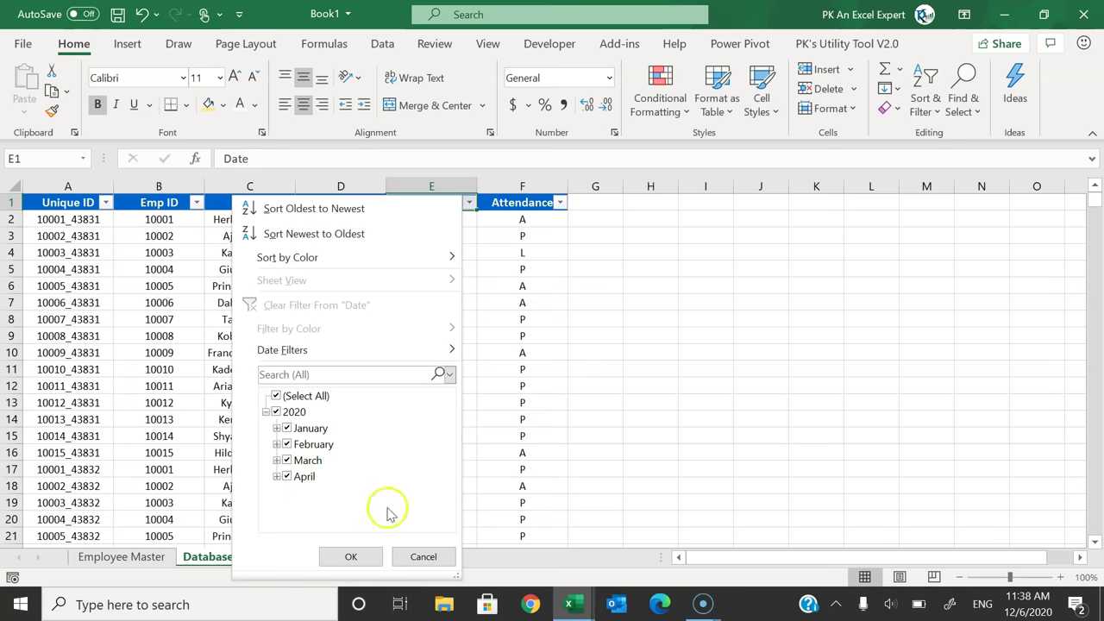
{"action": "key", "text": "Return"}
Step: Examine the employee ID in A6 and first date in G5 of the Attendance Sheet, then the Unique ID formula in Database A2
{"action": "left_click", "coordinate": [268, 557]}
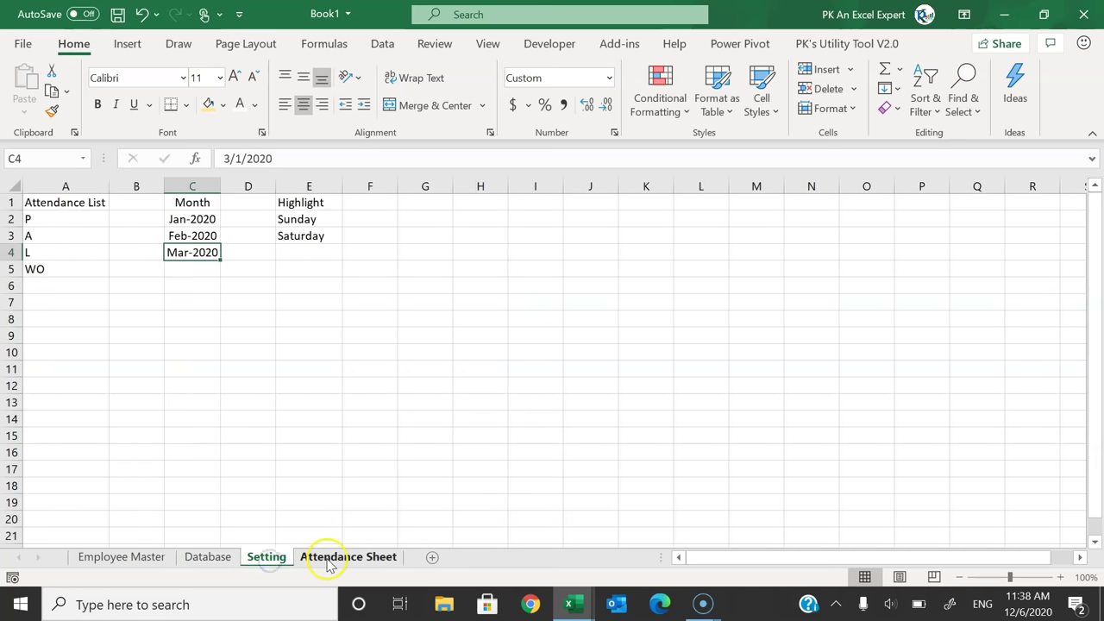
{"action": "left_click", "coordinate": [332, 560]}
{"action": "left_click", "coordinate": [412, 286]}
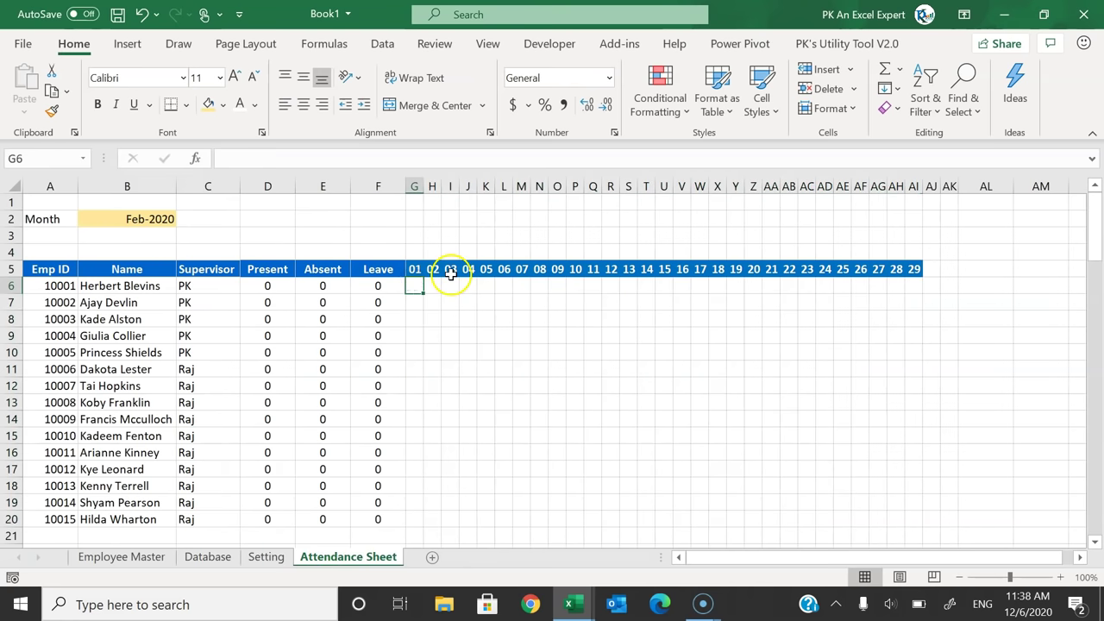
{"action": "left_click", "coordinate": [412, 273]}
{"action": "left_click", "coordinate": [416, 284]}
{"action": "left_click", "coordinate": [61, 287]}
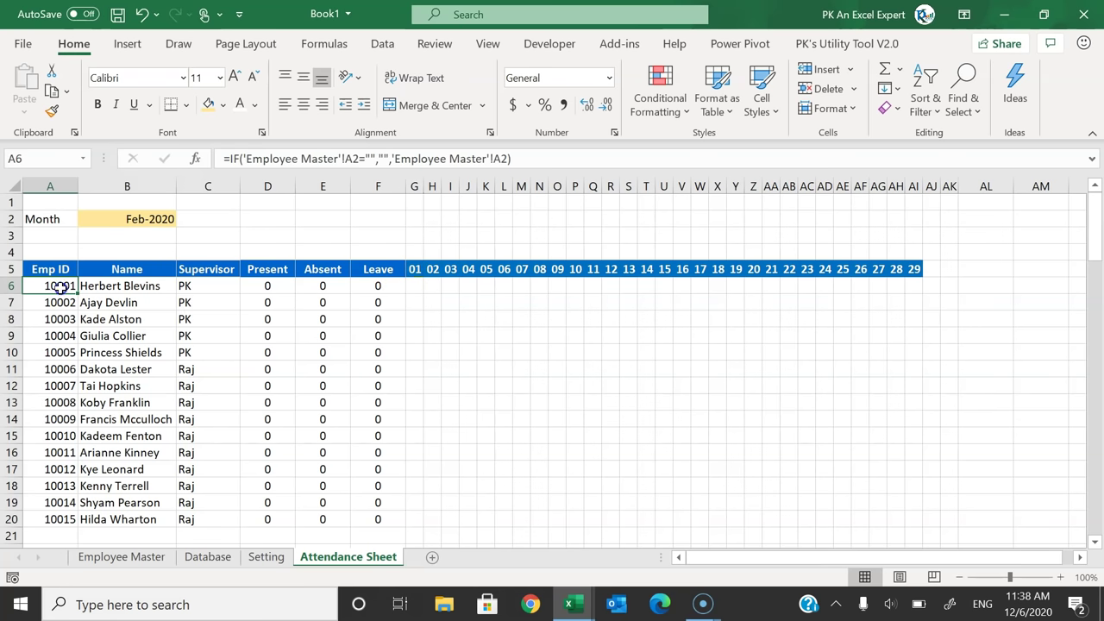
{"action": "left_click", "coordinate": [415, 268]}
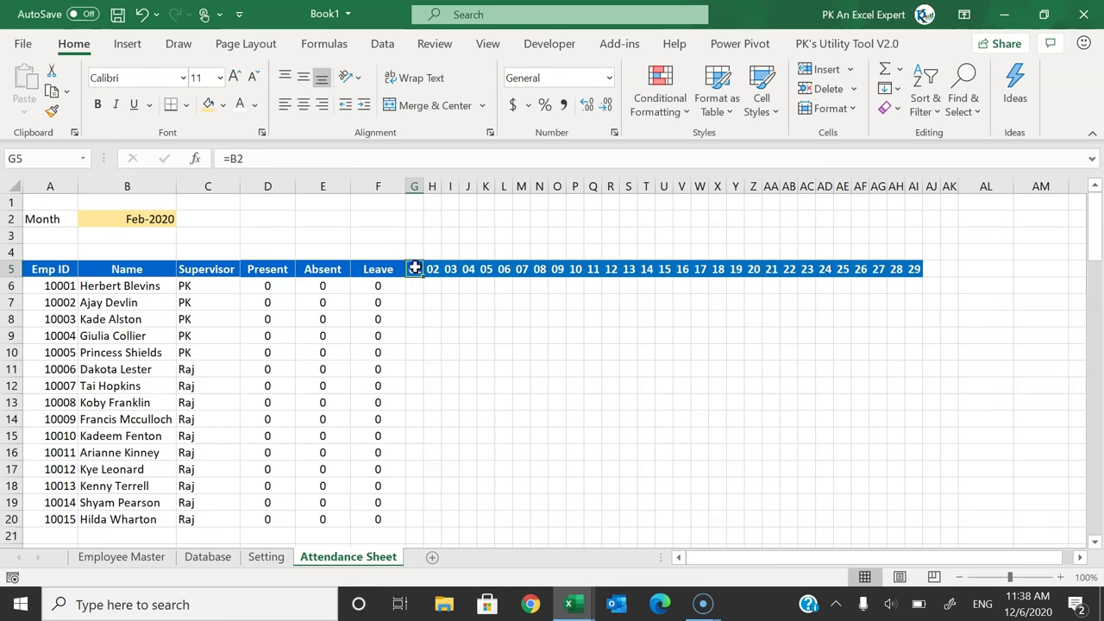
{"action": "left_click", "coordinate": [215, 559]}
{"action": "left_click", "coordinate": [73, 219]}
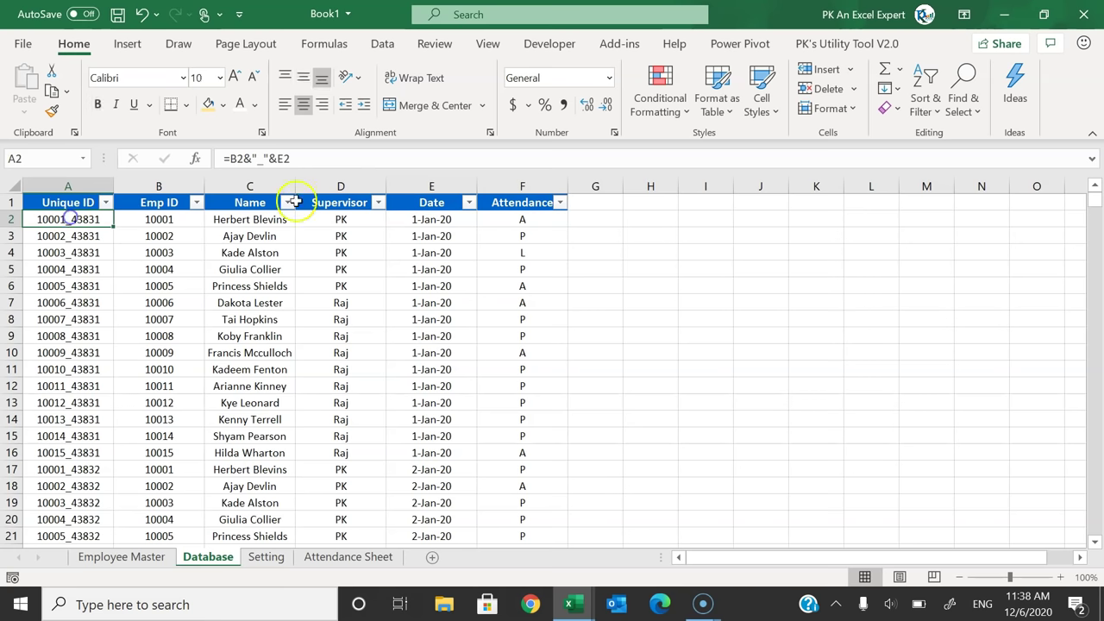
{"action": "left_click", "coordinate": [334, 158]}
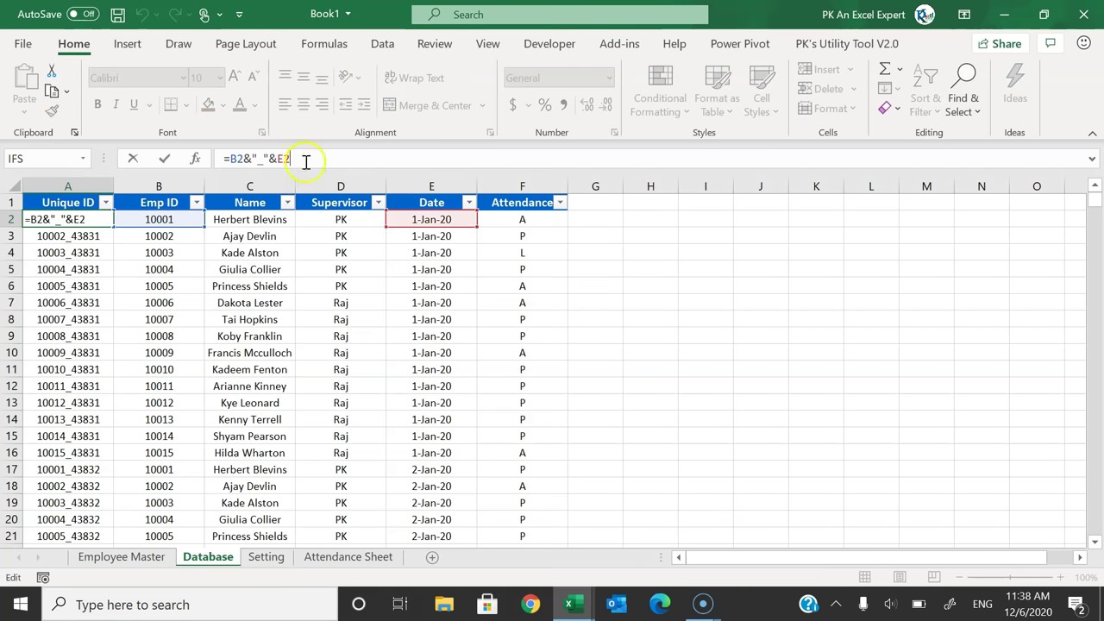
{"action": "key", "text": "Escape"}
{"action": "left_click_drag", "start_coordinate": [82, 219], "coordinate": [93, 302]}
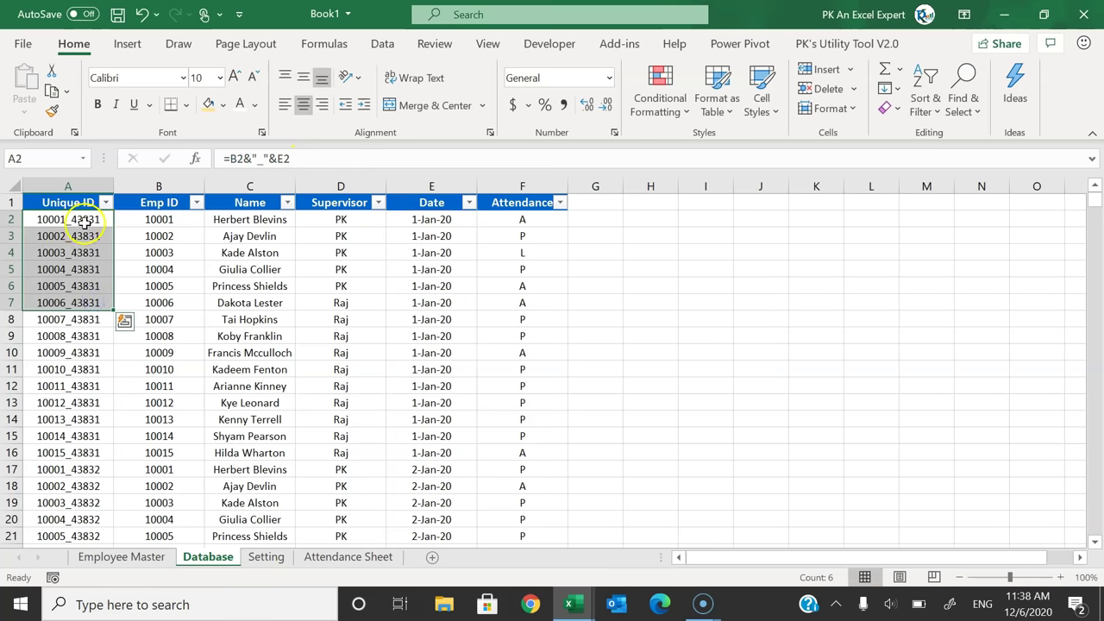
{"action": "left_click", "coordinate": [91, 220]}
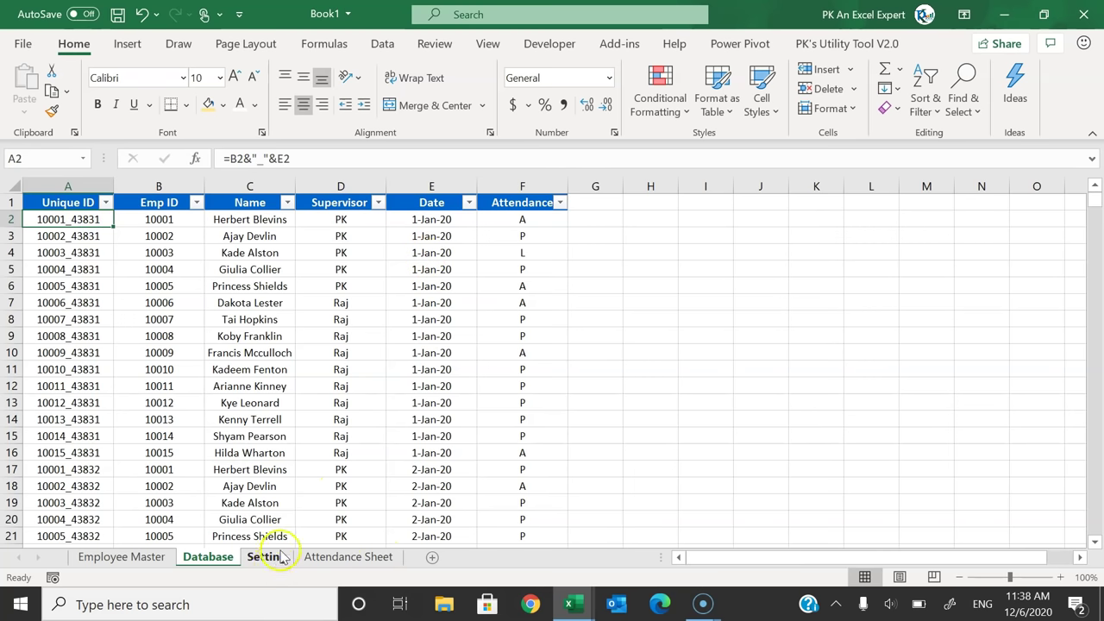
Step: Begin a VLOOKUP formula in G6 of the Attendance Sheet with the lookup value A6&"_"&G5
{"action": "left_click", "coordinate": [348, 557]}
{"action": "type", "text": "=vl"}
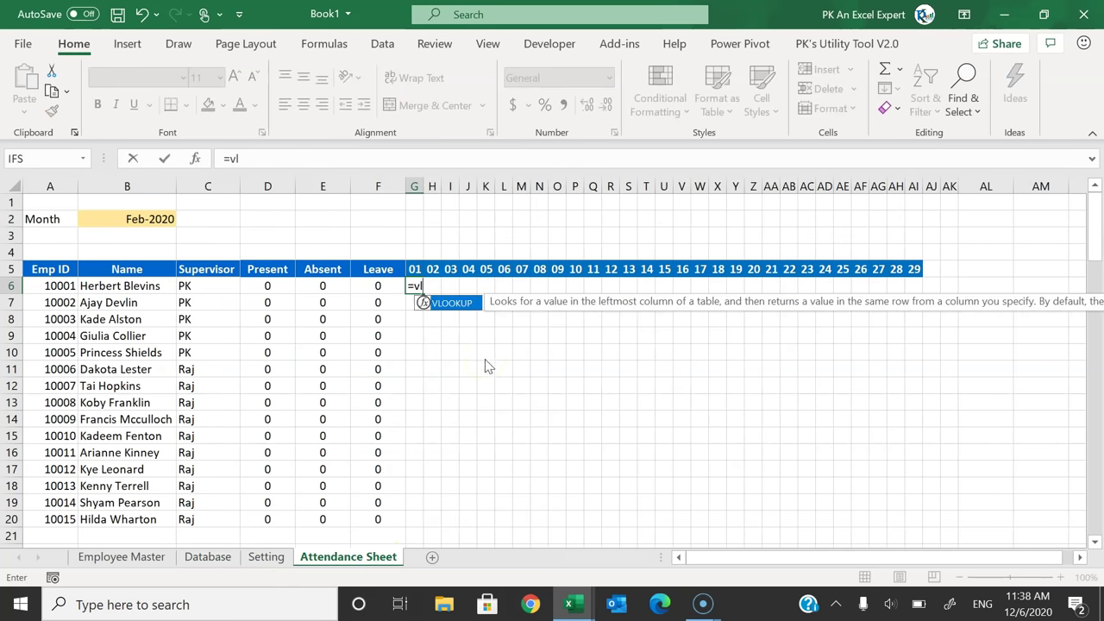
{"action": "key", "text": "Tab"}
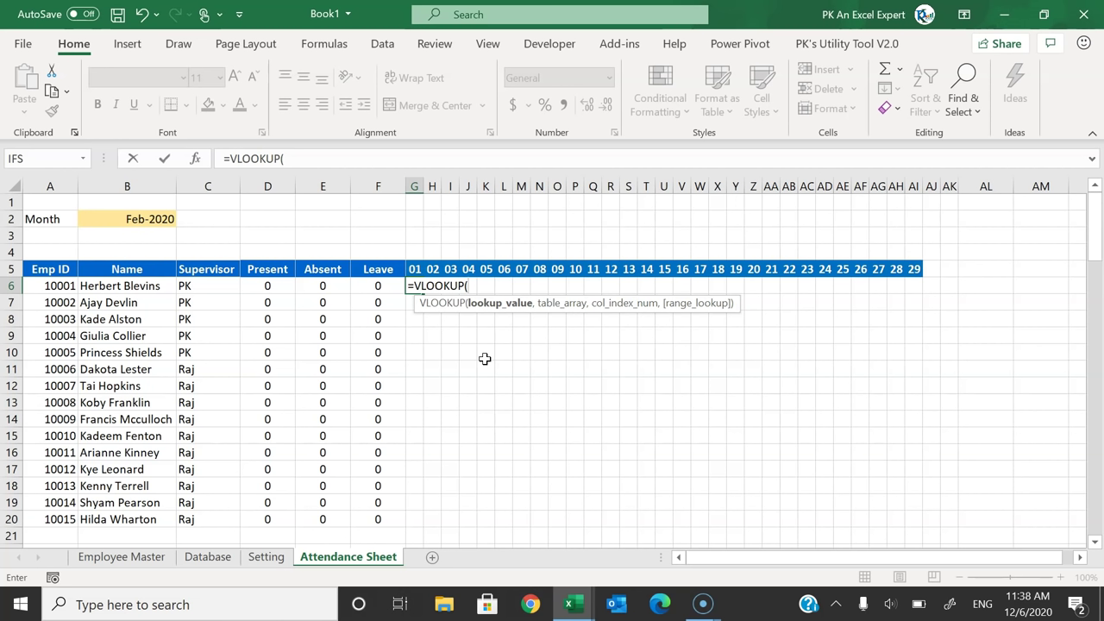
{"action": "key", "text": "Left"}
{"action": "key", "text": "Left"}
{"action": "key", "text": "Left"}
{"action": "key", "text": "Left"}
{"action": "key", "text": "Left"}
{"action": "key", "text": "Left"}
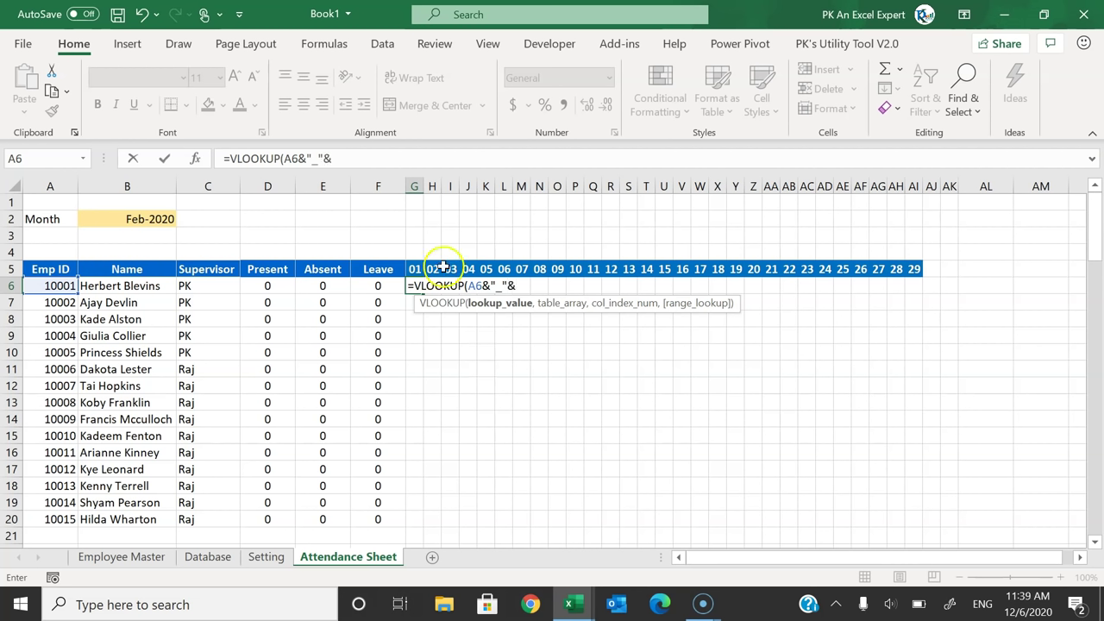
{"action": "left_click", "coordinate": [415, 269]}
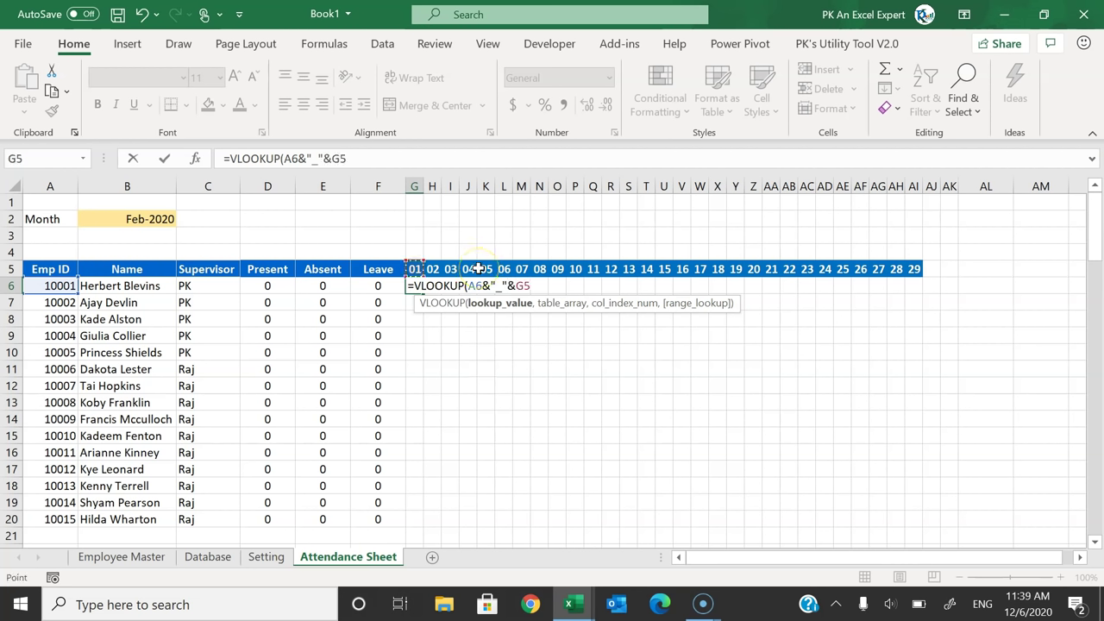
{"action": "type", "text": ","}
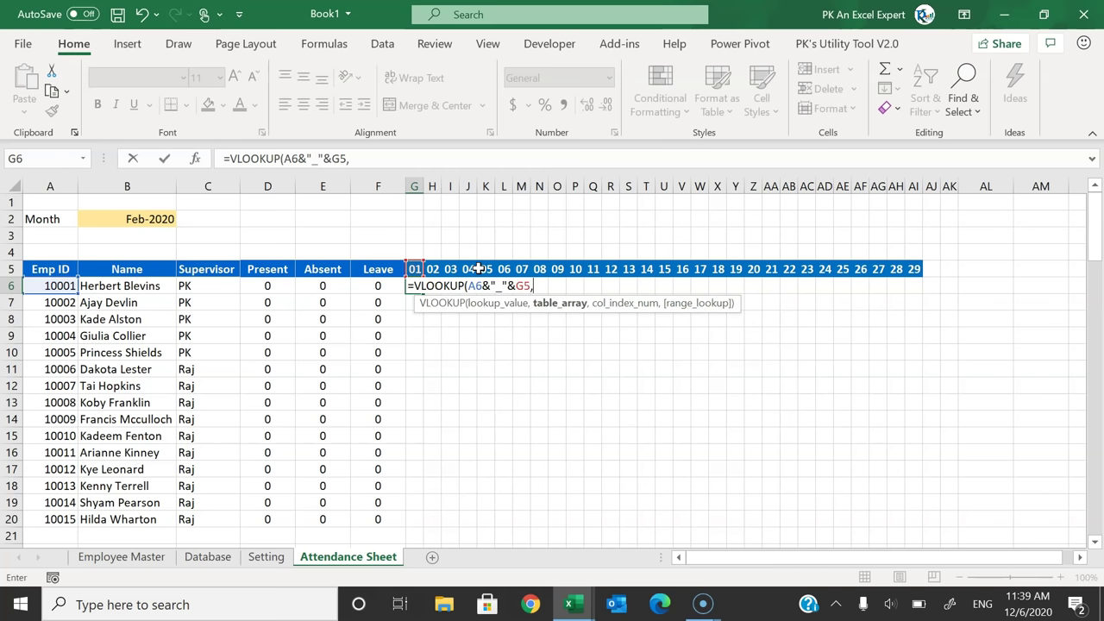
Step: Complete the G6 VLOOKUP with columns A:F of the Database sheet as the table, column index 6 and exact match 0
{"action": "left_click", "coordinate": [207, 556]}
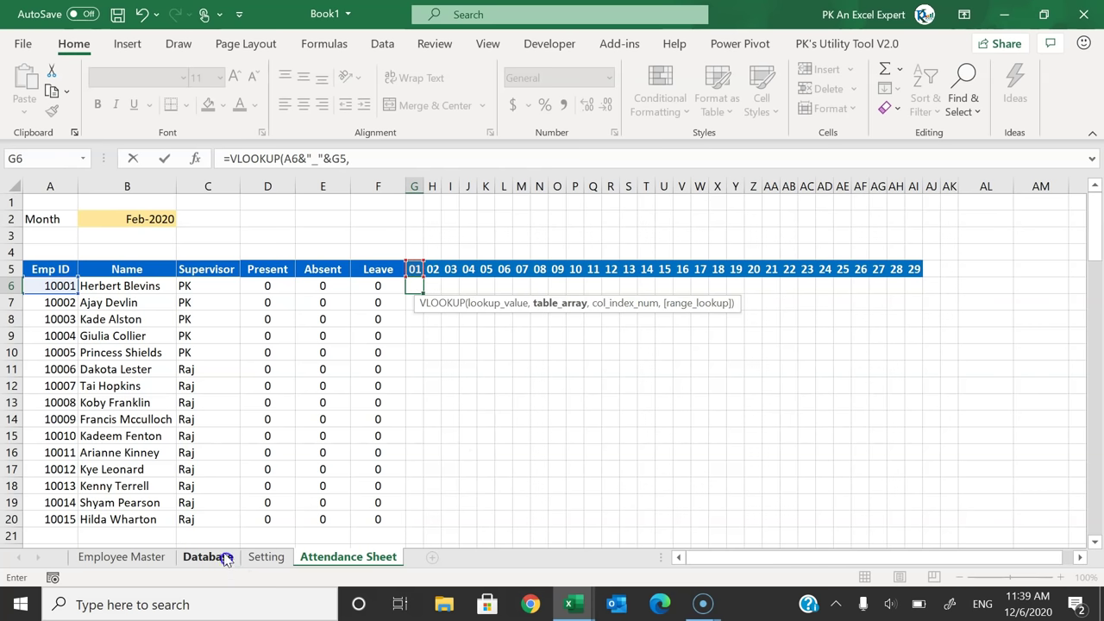
{"action": "left_click_drag", "start_coordinate": [60, 185], "coordinate": [542, 183]}
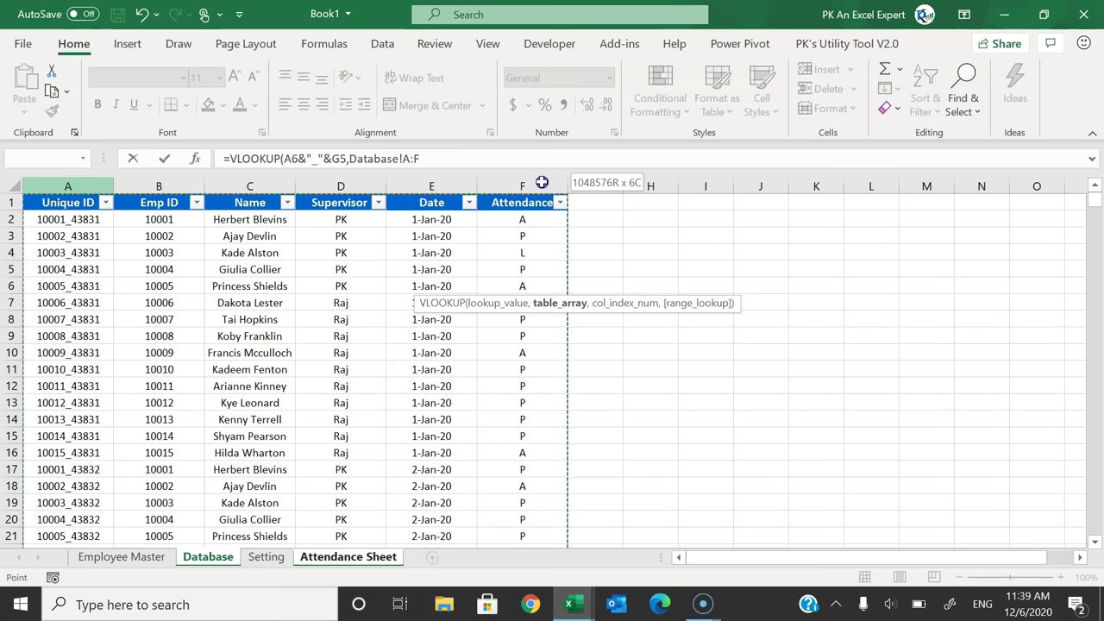
{"action": "left_click", "coordinate": [542, 179]}
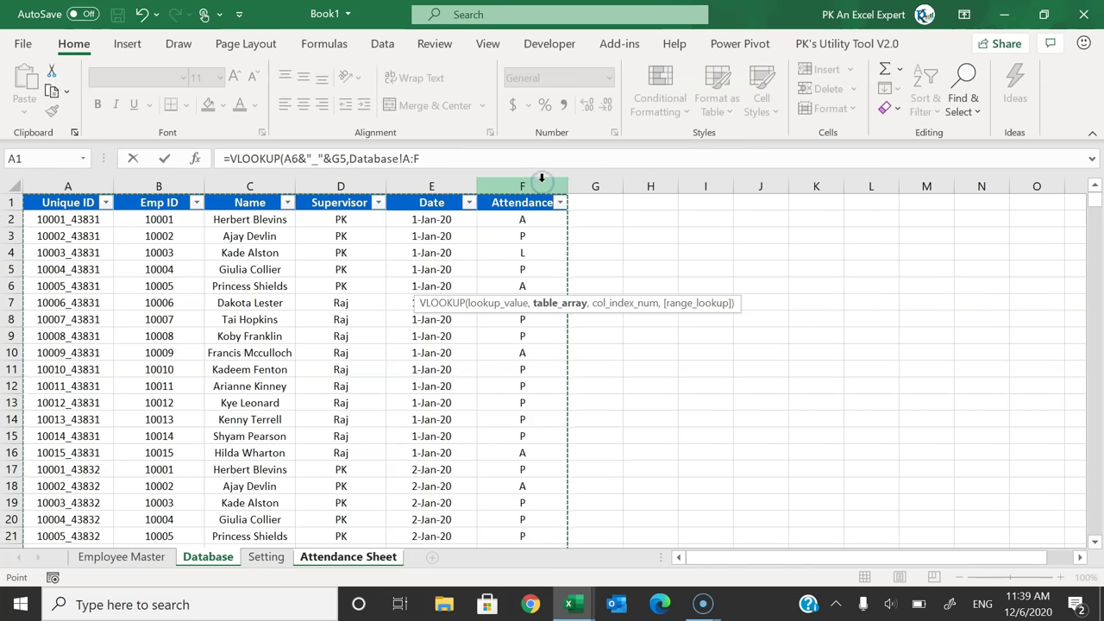
{"action": "type", "text": ",6,0"}
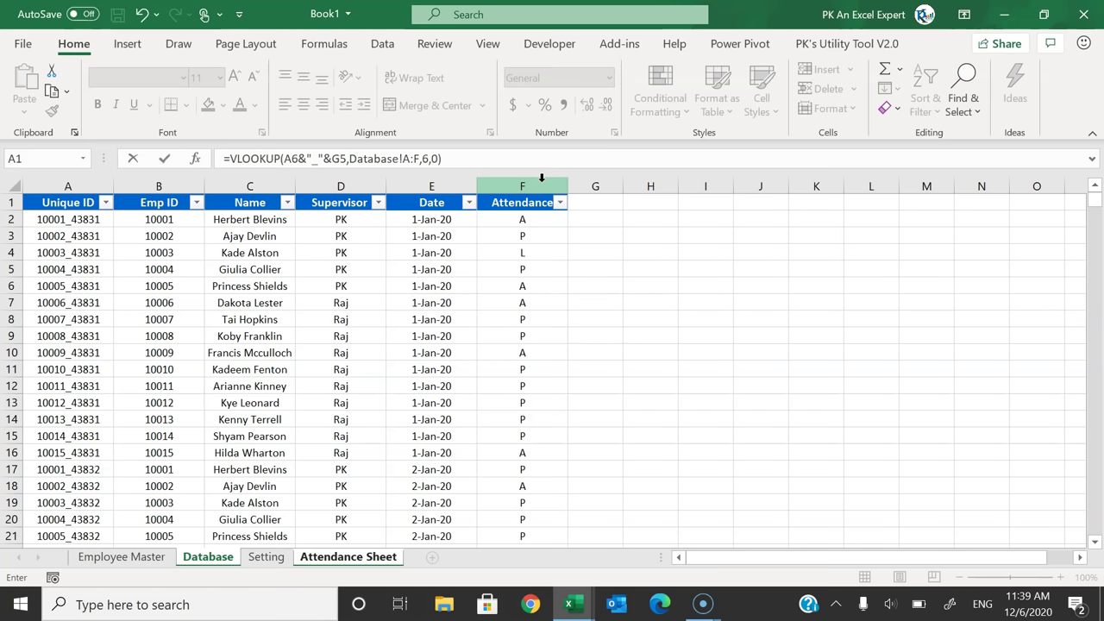
{"action": "key", "text": "ctrl+Return"}
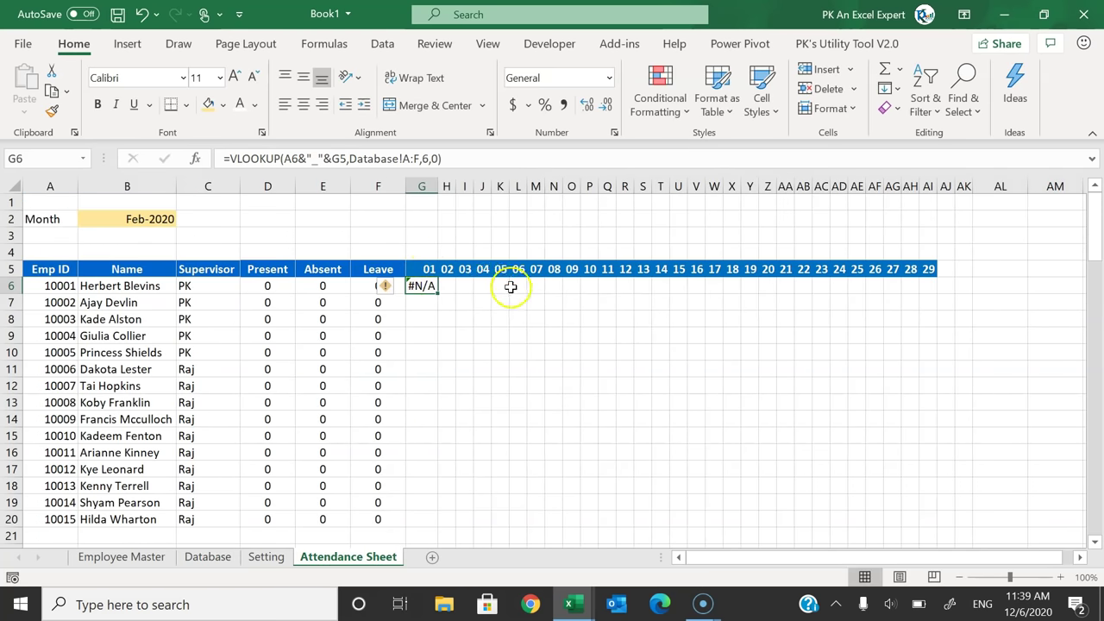
Step: Check which February dates the Database sheet's Date column contains, then return to the Attendance Sheet
{"action": "left_click", "coordinate": [213, 557]}
{"action": "left_click", "coordinate": [468, 202]}
{"action": "left_click", "coordinate": [274, 394]}
{"action": "left_click", "coordinate": [281, 441]}
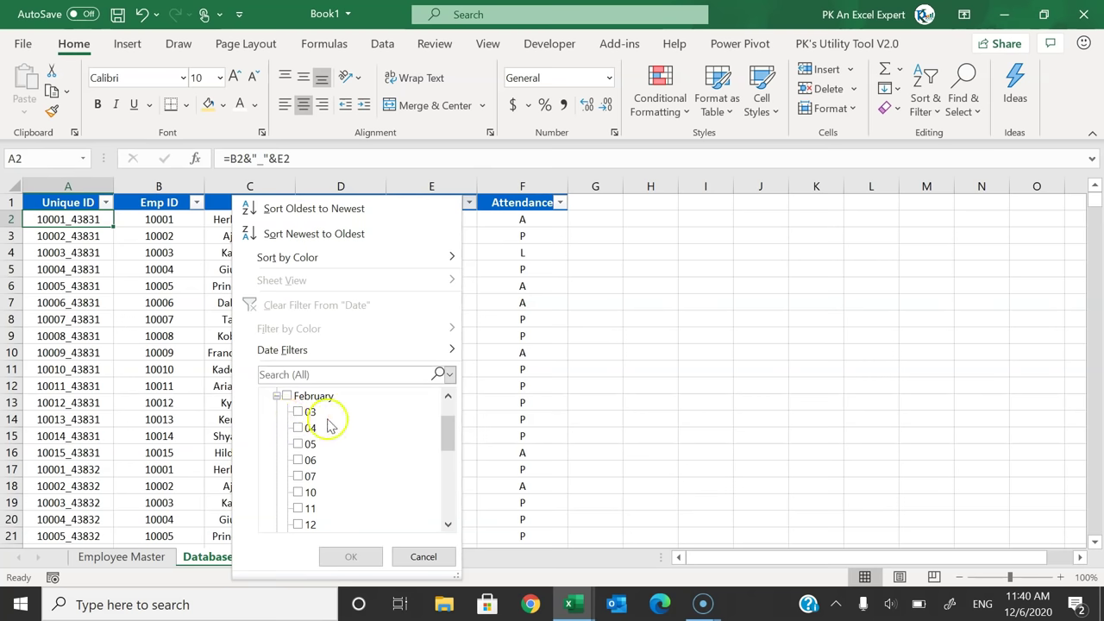
{"action": "left_click", "coordinate": [422, 558]}
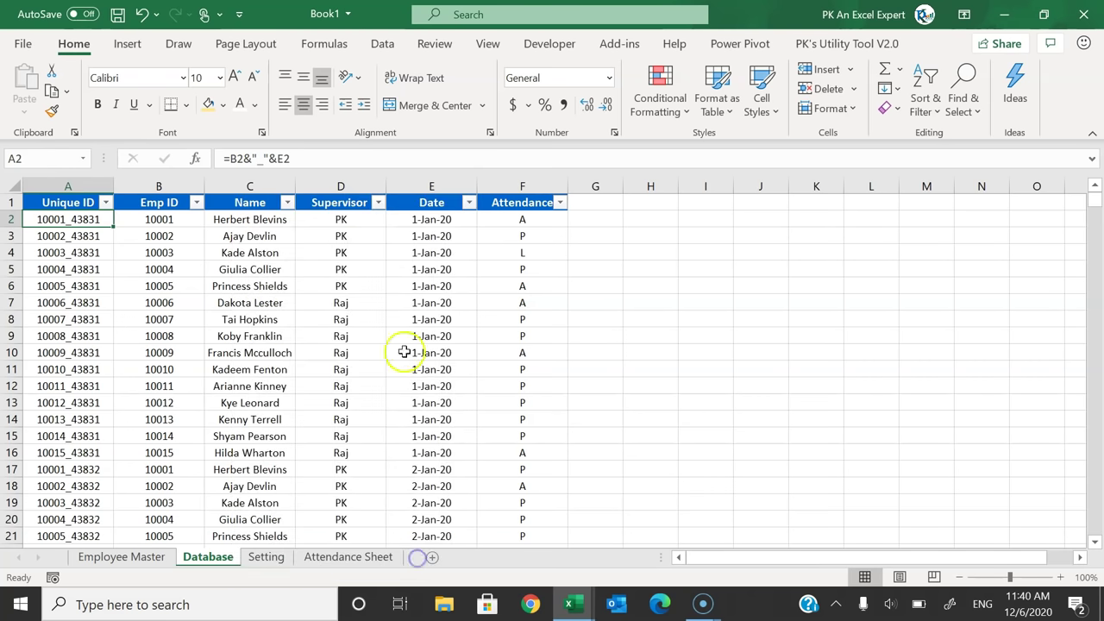
{"action": "left_click", "coordinate": [346, 557]}
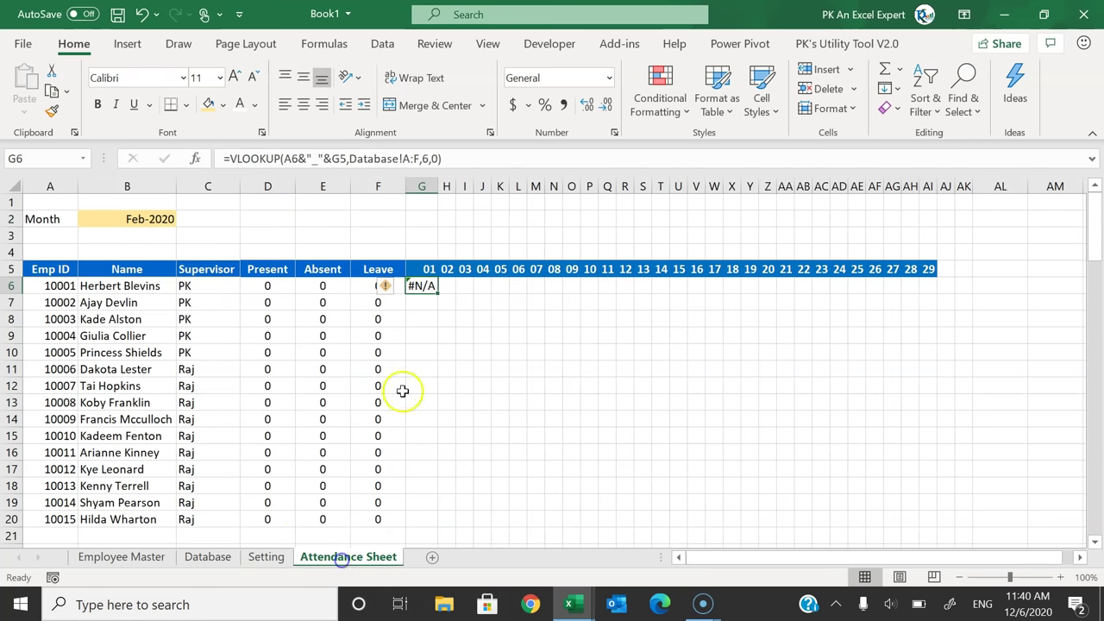
Step: Lock the references in the G6 formula as $A6, G$5 and Database!$A:$F
{"action": "left_click", "coordinate": [289, 160]}
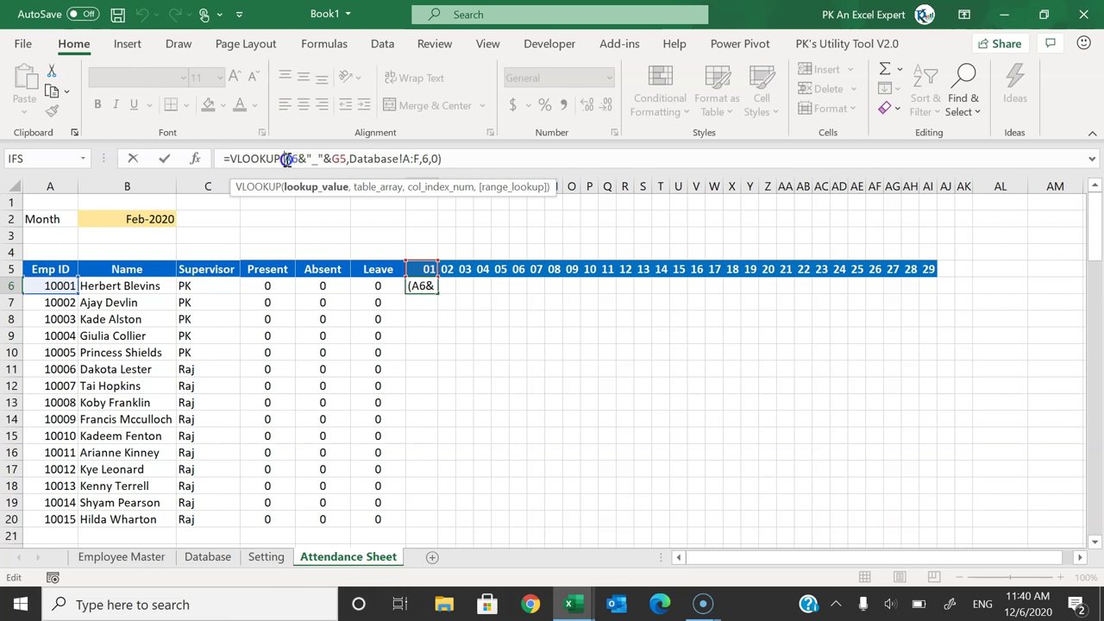
{"action": "type", "text": "$"}
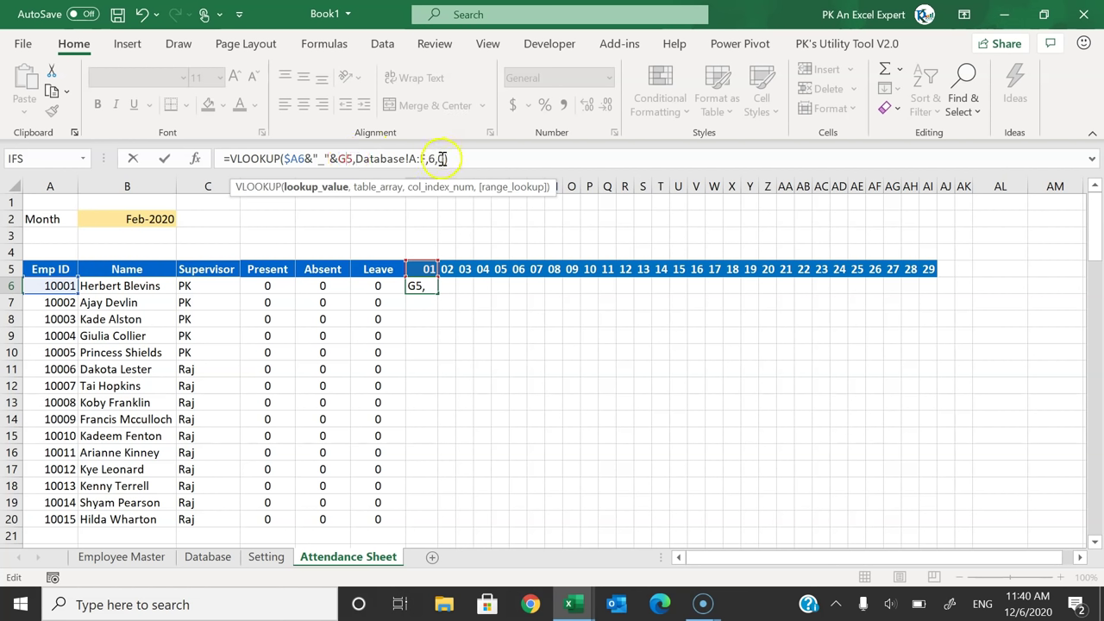
{"action": "type", "text": "$"}
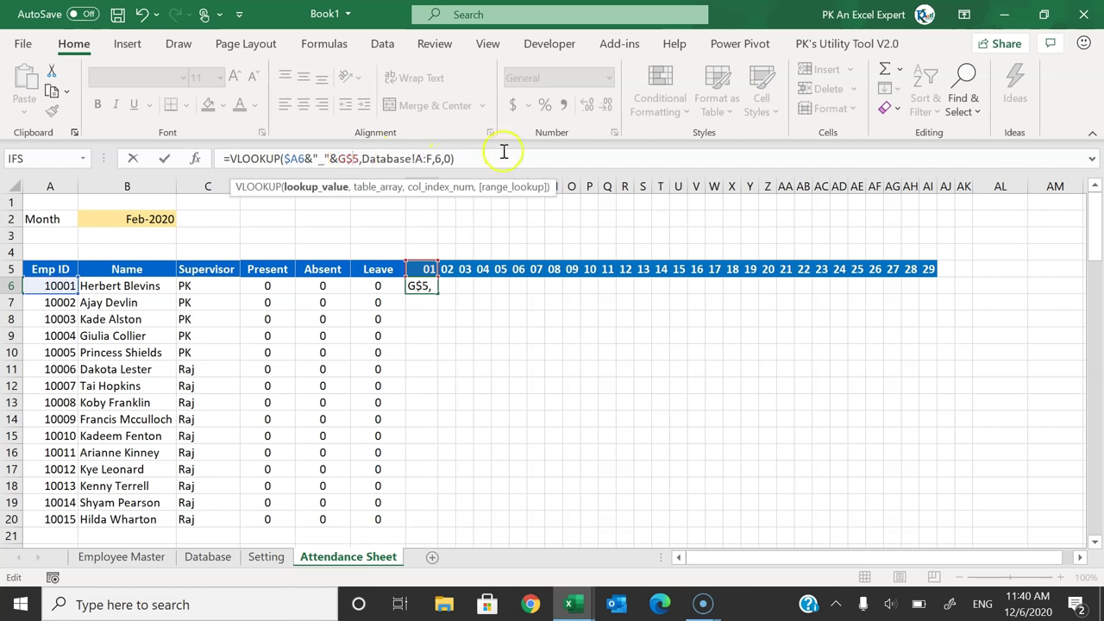
{"action": "left_click", "coordinate": [430, 159]}
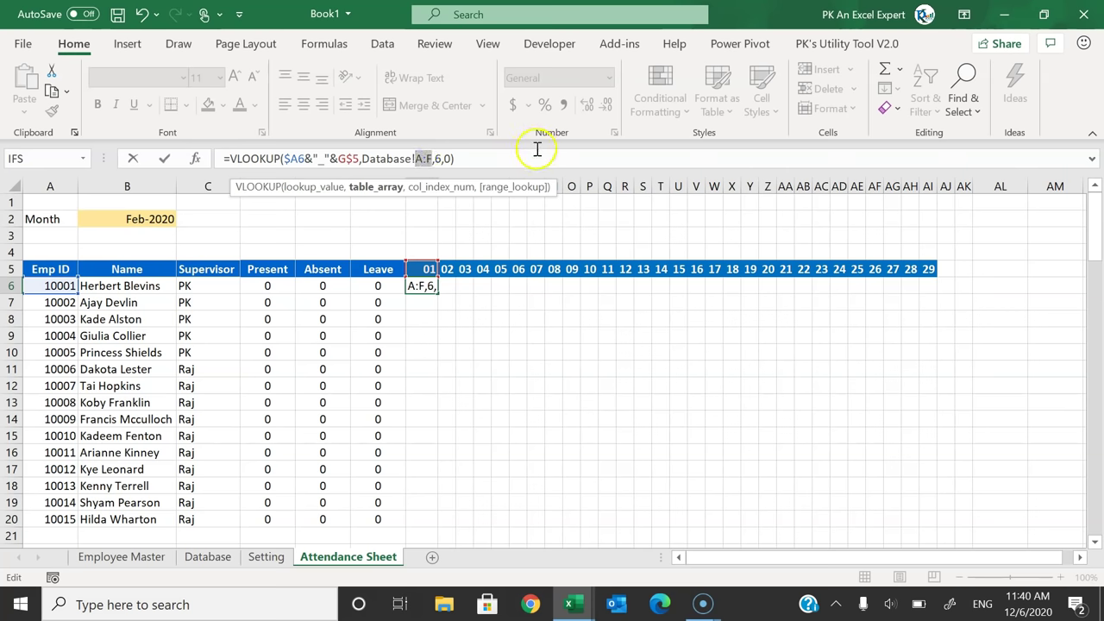
{"action": "key", "text": "F4"}
{"action": "key", "text": "Return"}
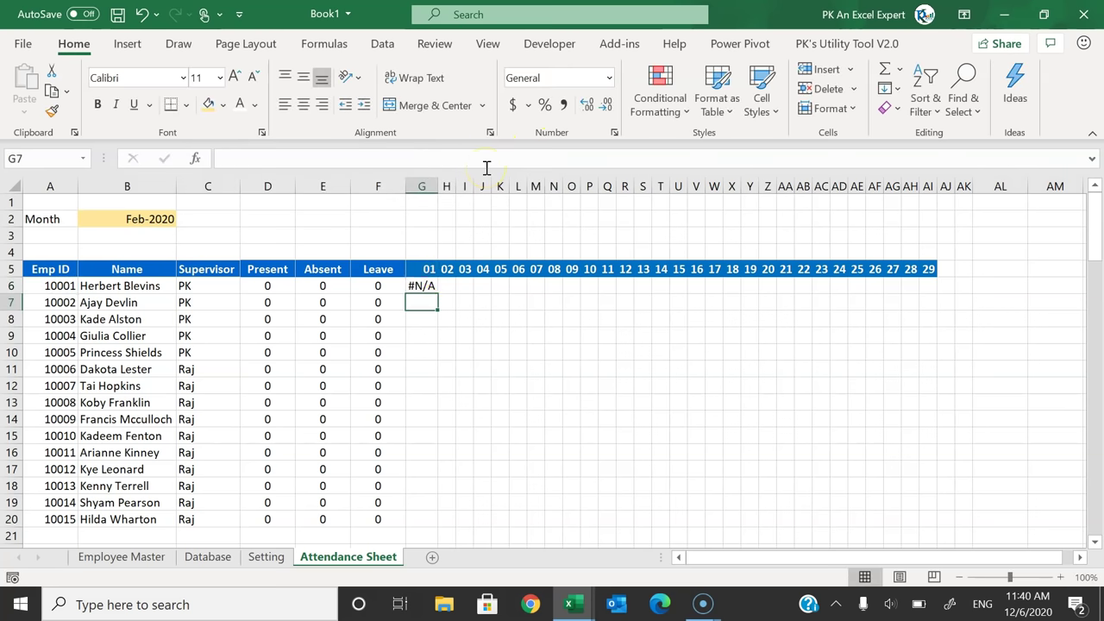
Step: Wrap the G6 VLOOKUP in IFERROR so that errors return an empty string
{"action": "left_click", "coordinate": [424, 285]}
{"action": "left_click", "coordinate": [230, 159]}
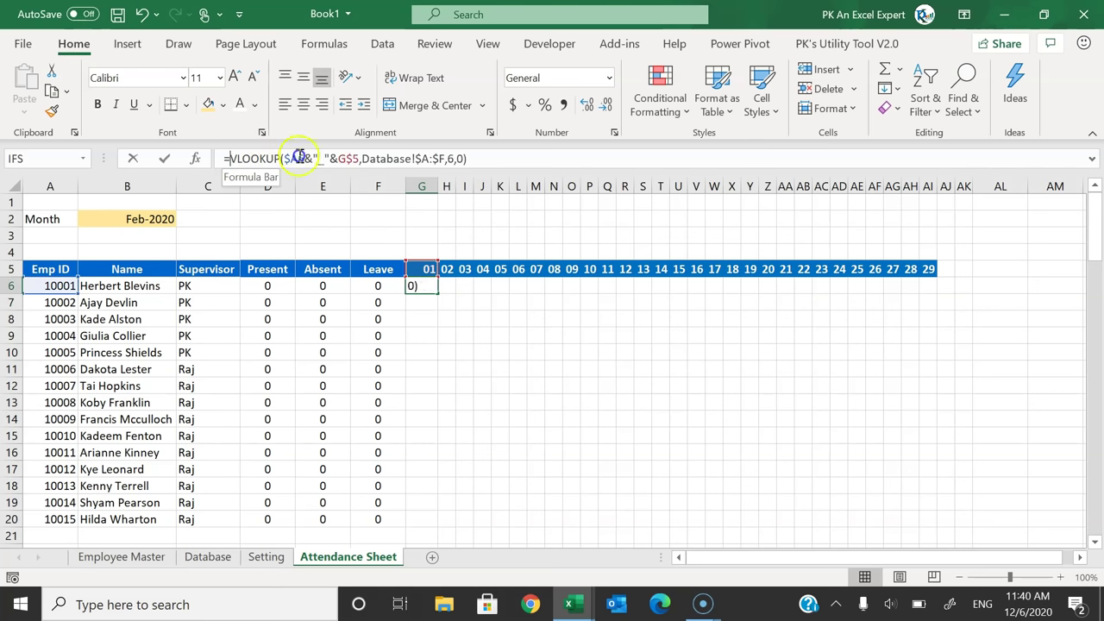
{"action": "type", "text": "if"}
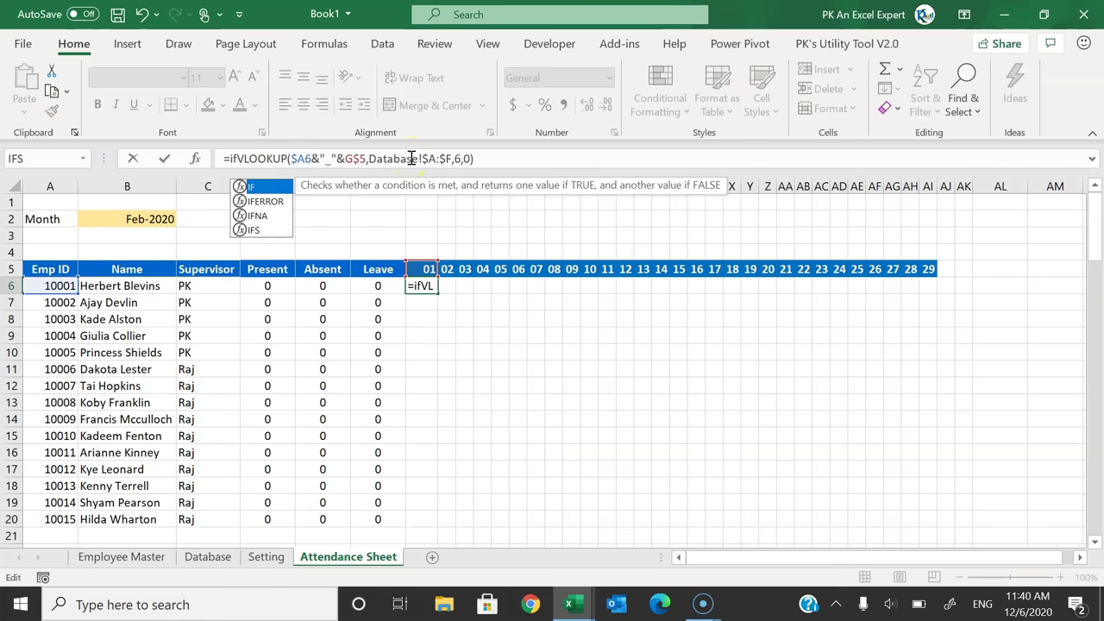
{"action": "key", "text": "Down"}
{"action": "key", "text": "Tab"}
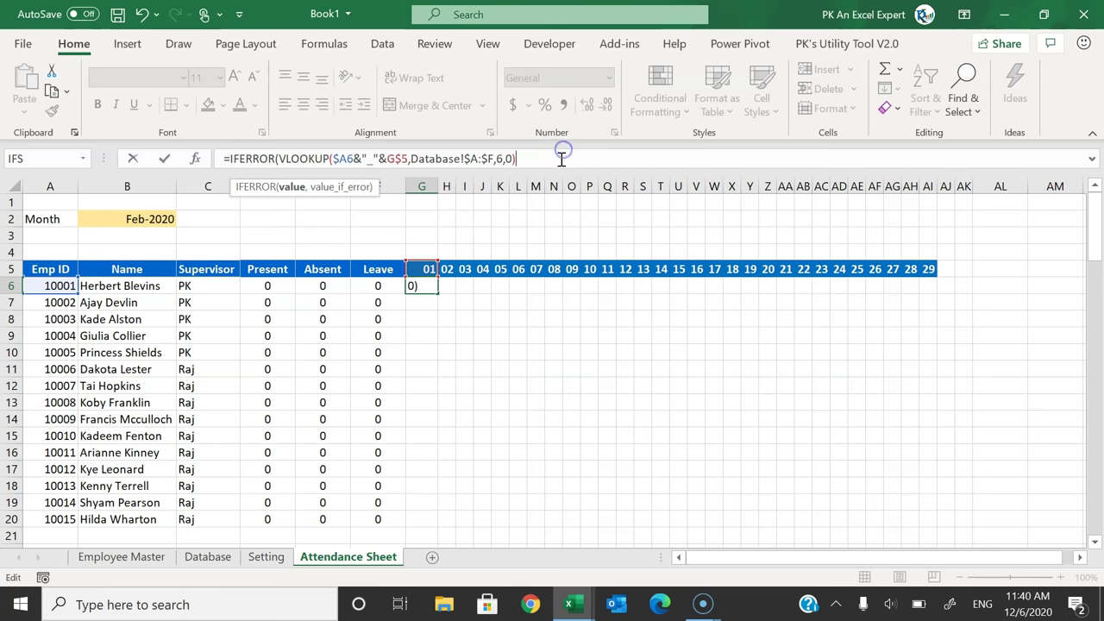
{"action": "type", "text": ",\"\")"}
{"action": "key", "text": "Return"}
{"action": "key", "text": "Up"}
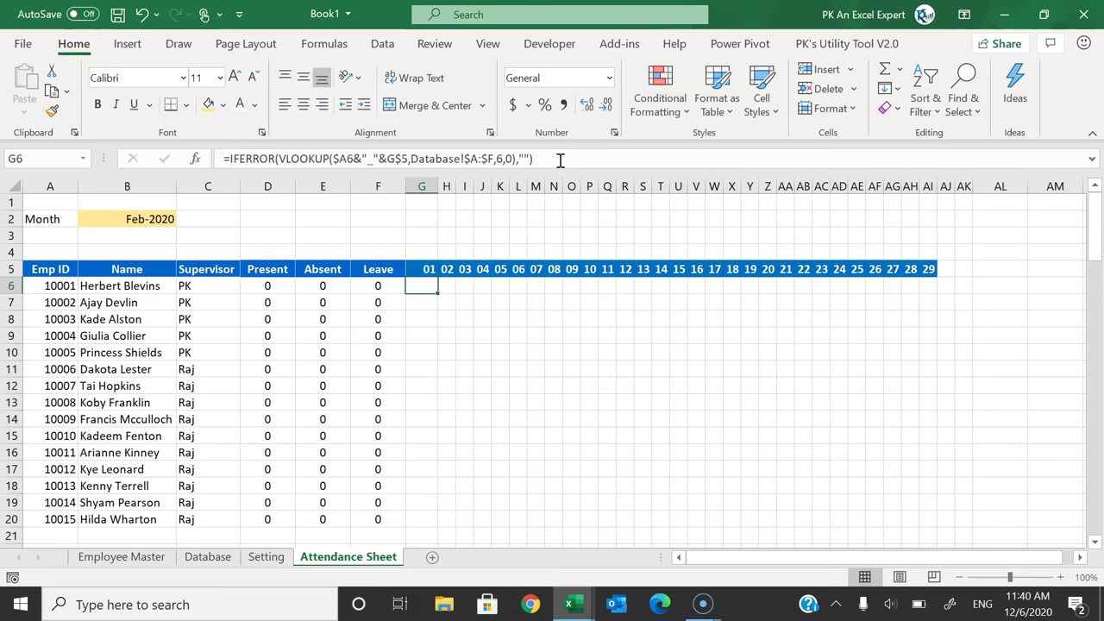
Step: Copy the G6 lookup formula across day columns G to AK, down through all rows prepared for employees
{"action": "key", "text": "ctrl+c"}
{"action": "key", "text": "Left"}
{"action": "key", "text": "ctrl+Down"}
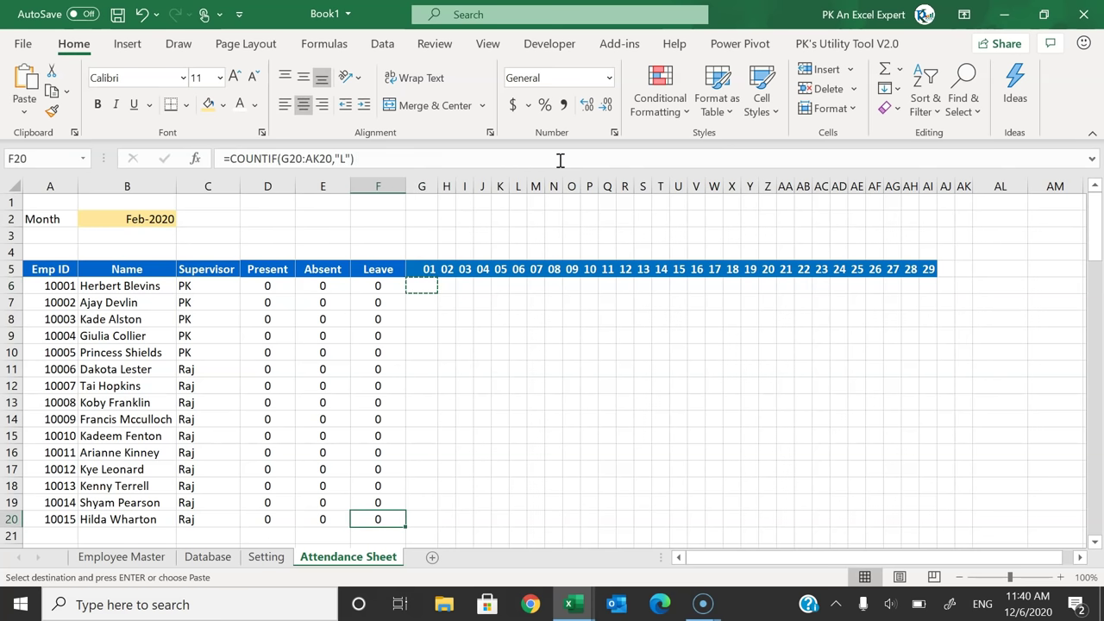
{"action": "key", "text": "Down"}
{"action": "key", "text": "Left"}
{"action": "key", "text": "Left"}
{"action": "key", "text": "Left"}
{"action": "key", "text": "ctrl+Down"}
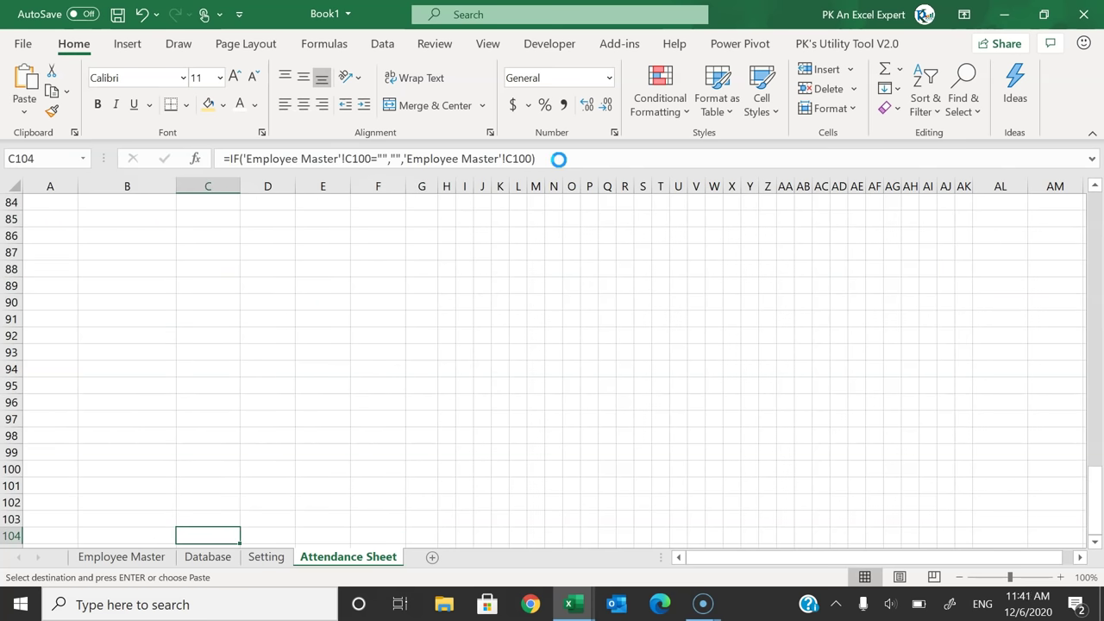
{"action": "key", "text": "Right"}
{"action": "key", "text": "Right"}
{"action": "key", "text": "Right"}
{"action": "key", "text": "Right"}
{"action": "key", "text": "Right"}
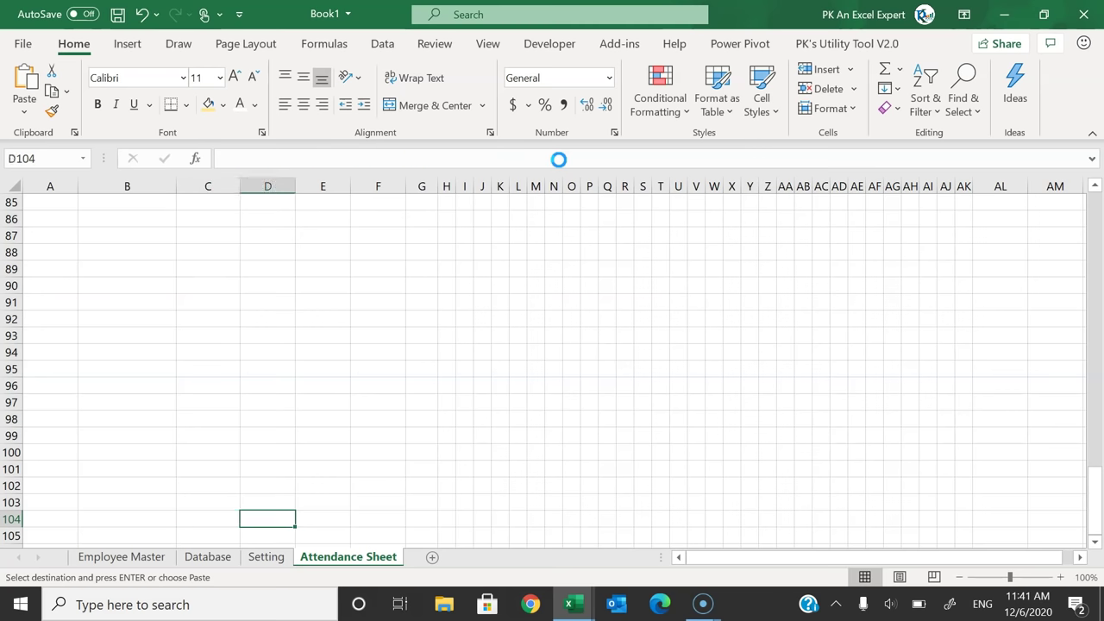
{"action": "key", "text": "Left"}
{"action": "key", "text": "ctrl+shift+Up"}
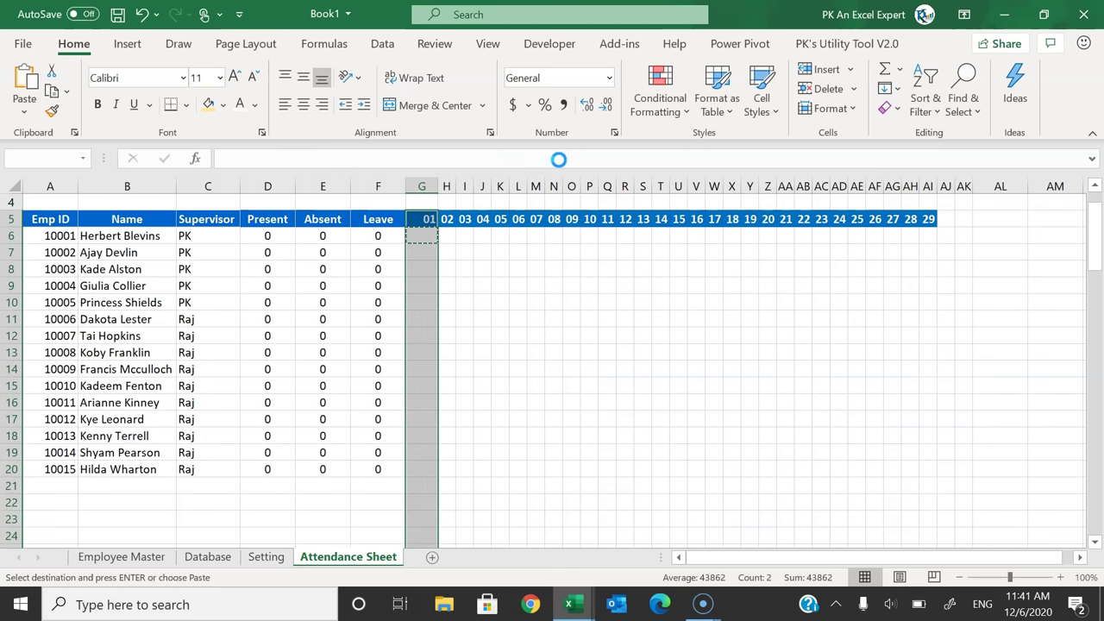
{"action": "key", "text": "shift+Right"}
{"action": "key", "text": "shift+Right"}
{"action": "key", "text": "shift+Right"}
{"action": "key", "text": "shift+Right"}
{"action": "key", "text": "shift+Right"}
{"action": "key", "text": "shift+Right"}
{"action": "key", "text": "shift+Right"}
{"action": "key", "text": "shift+Right"}
{"action": "key", "text": "shift+Right"}
{"action": "key", "text": "shift+Right"}
{"action": "key", "text": "shift+Right"}
{"action": "key", "text": "shift+Right"}
{"action": "key", "text": "shift+Right"}
{"action": "key", "text": "shift+Right"}
{"action": "key", "text": "shift+Right"}
{"action": "key", "text": "shift+Right"}
{"action": "key", "text": "shift+Right"}
{"action": "key", "text": "shift+Right"}
{"action": "key", "text": "shift+Right"}
{"action": "key", "text": "shift+Right"}
{"action": "key", "text": "shift+Right"}
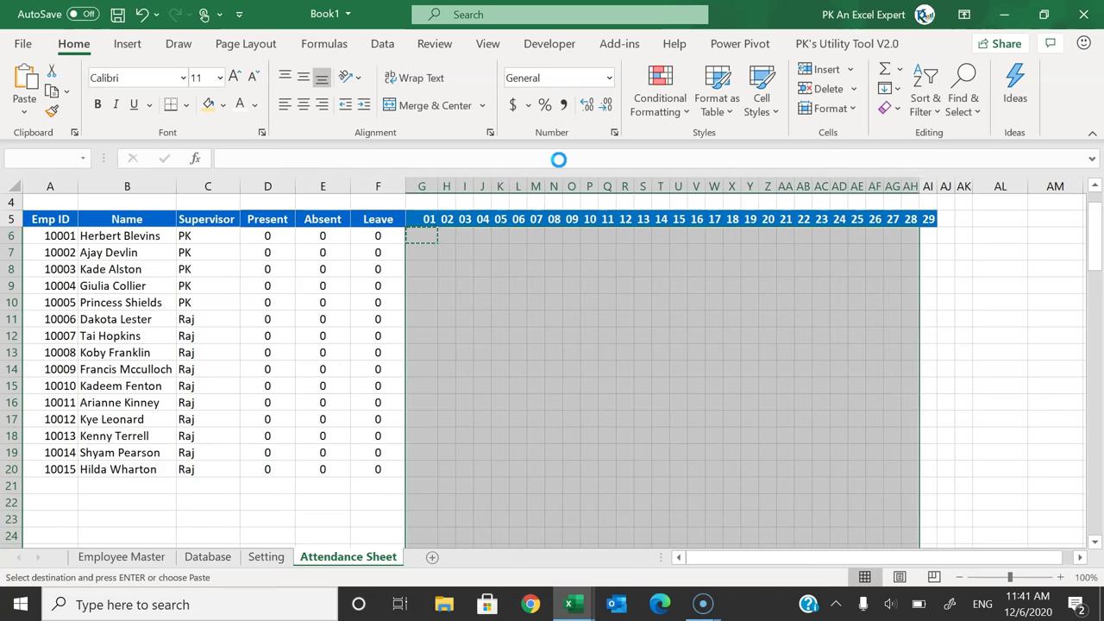
{"action": "key", "text": "ctrl+v"}
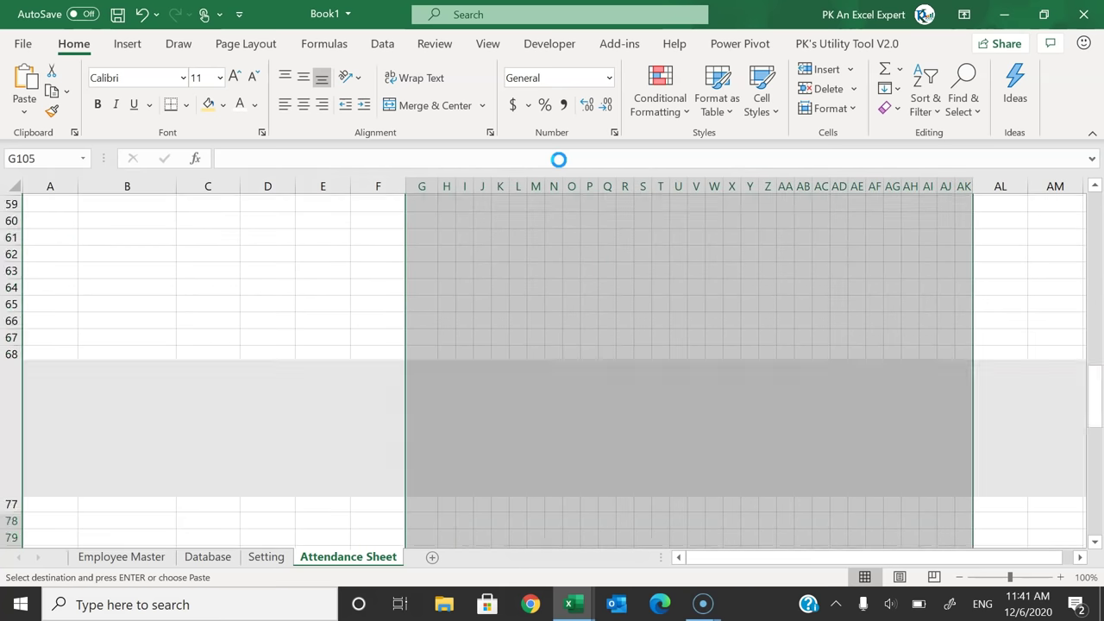
{"action": "key", "text": "Up"}
{"action": "key", "text": "Up"}
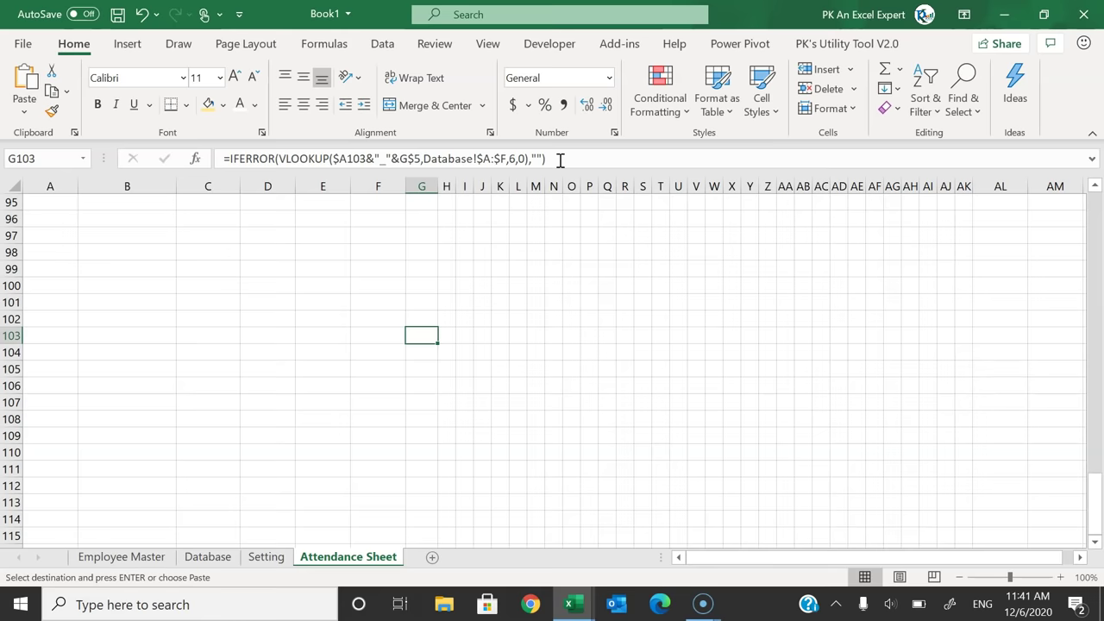
{"action": "key", "text": "ctrl+Up"}
{"action": "key", "text": "Up"}
{"action": "key", "text": "Escape"}
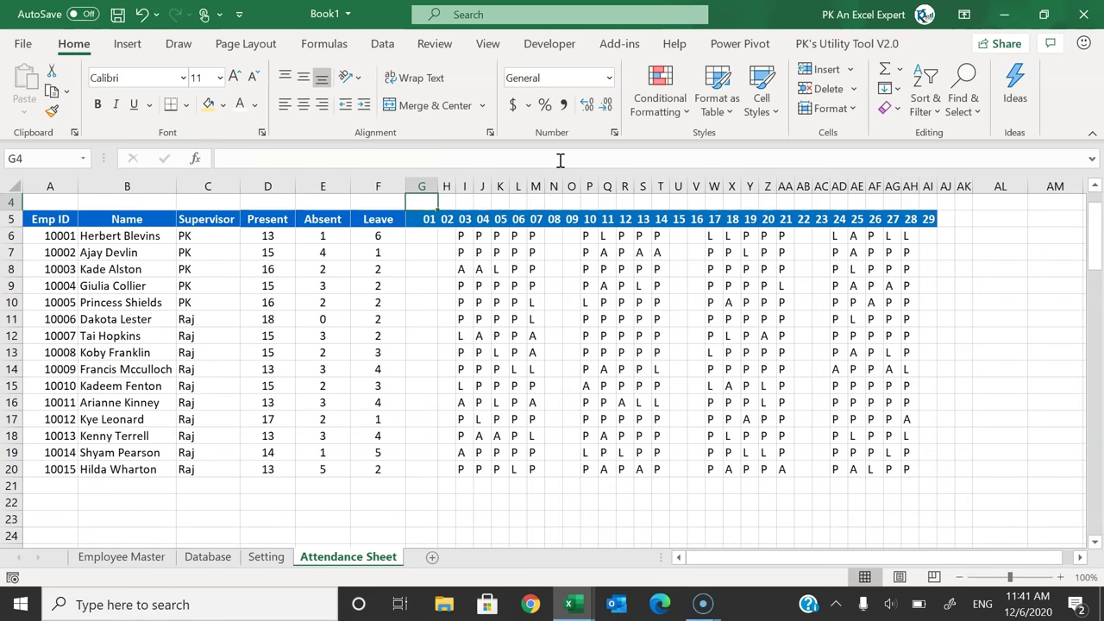
Step: Fit column G's width to its contents and check the February attendance, including the empty days 01 and 02
{"action": "left_click", "coordinate": [487, 236]}
{"action": "left_click", "coordinate": [716, 250]}
{"action": "left_click", "coordinate": [929, 242]}
{"action": "double_click", "coordinate": [438, 185]}
{"action": "left_click_drag", "start_coordinate": [416, 237], "coordinate": [428, 468]}
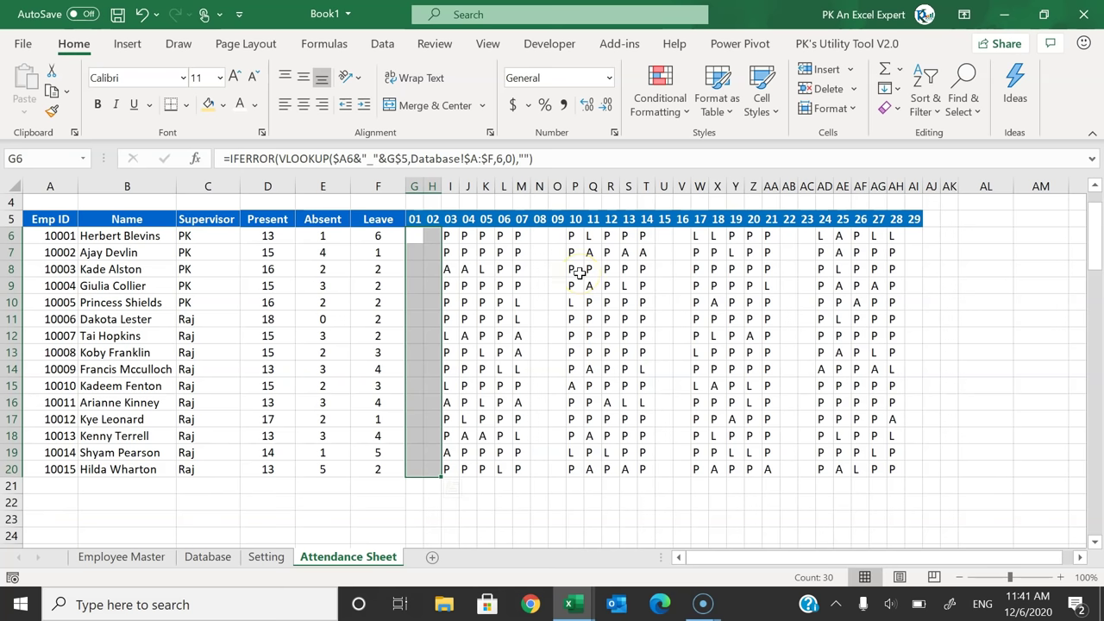
{"action": "left_click", "coordinate": [932, 218]}
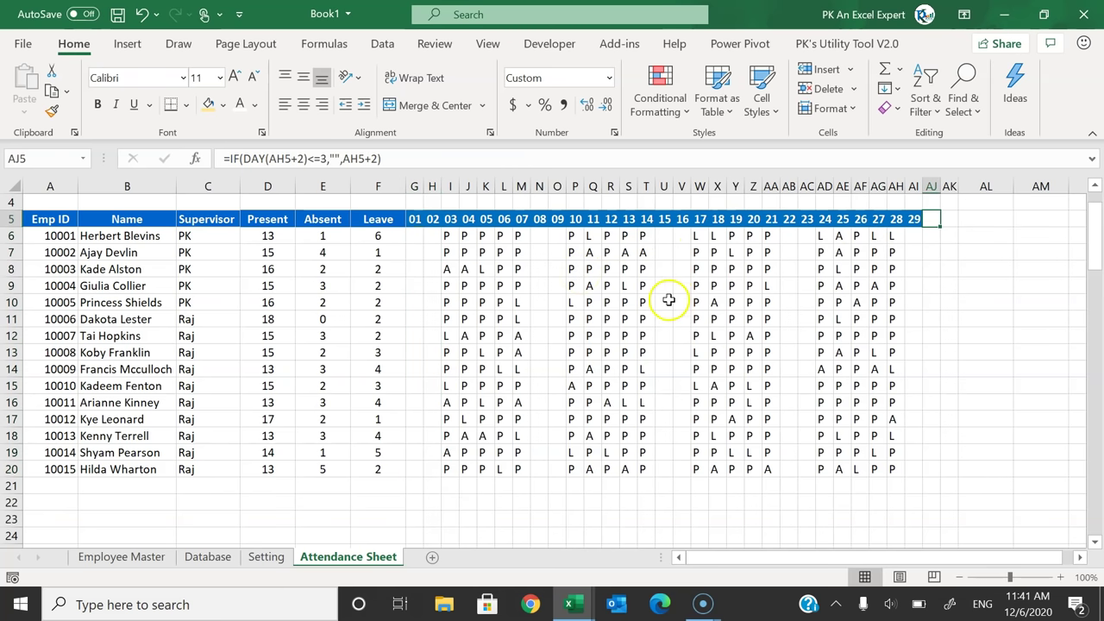
Step: Set the month in B2 to Jan-2020
{"action": "scroll", "coordinate": [345, 259], "scroll_direction": "up", "scroll_amount": 1}
{"action": "left_click", "coordinate": [162, 219]}
{"action": "left_click", "coordinate": [184, 219]}
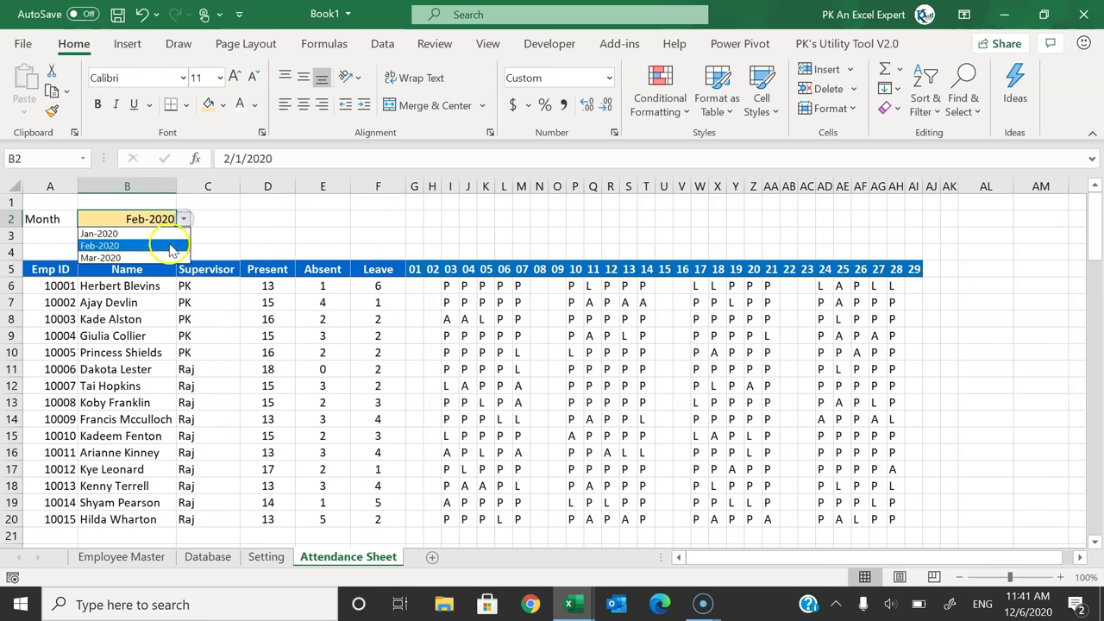
{"action": "left_click", "coordinate": [171, 233]}
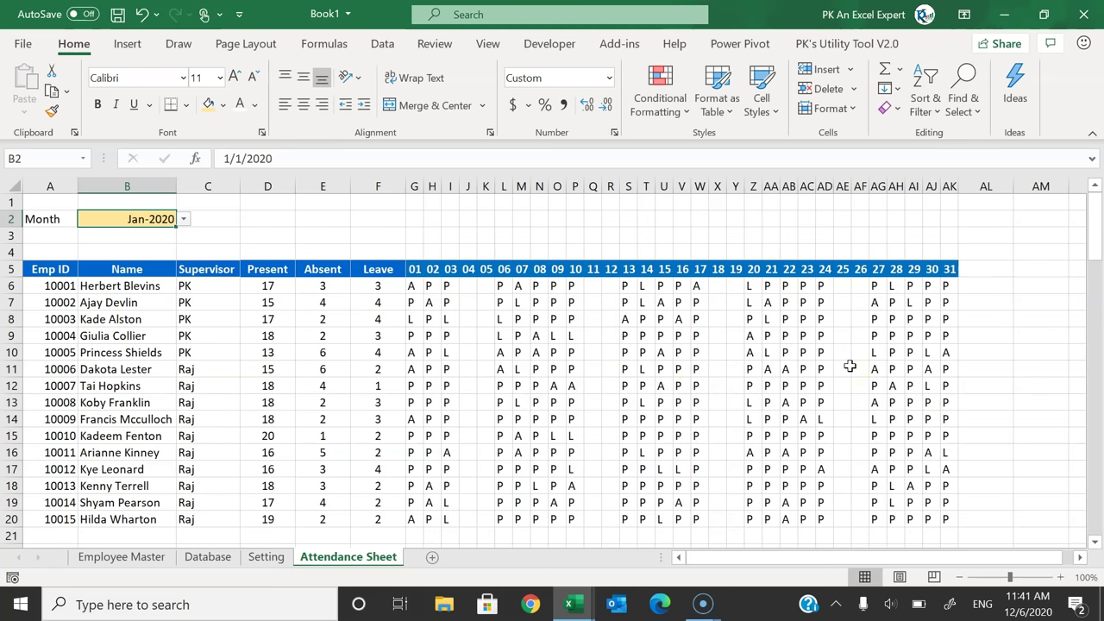
Step: Hide the gridlines on the Attendance Sheet
{"action": "left_click", "coordinate": [611, 202]}
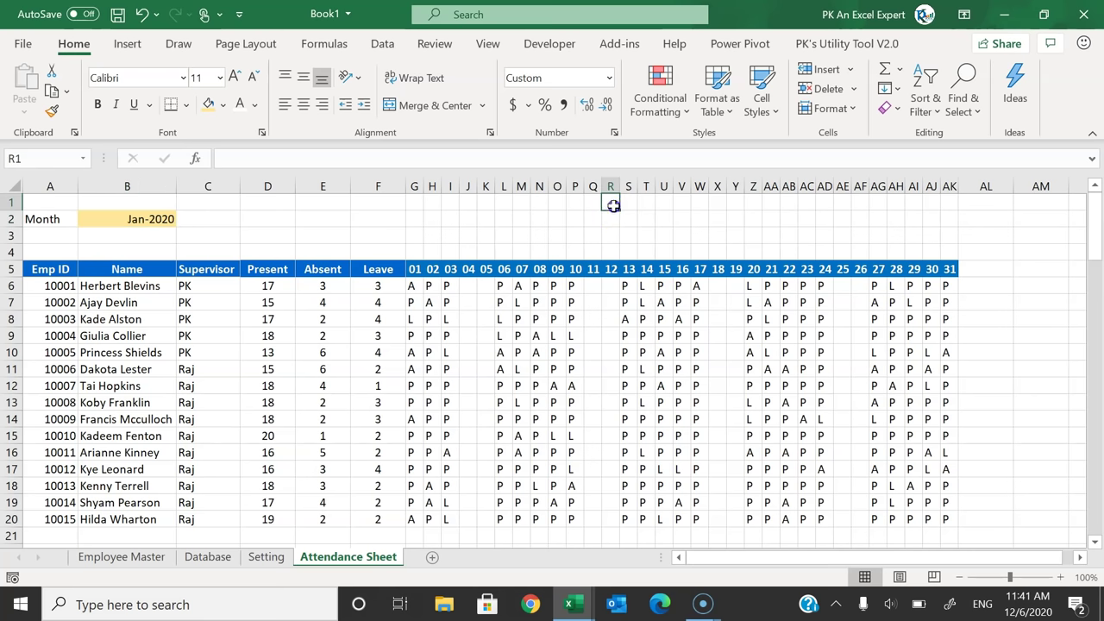
{"action": "left_click", "coordinate": [487, 43]}
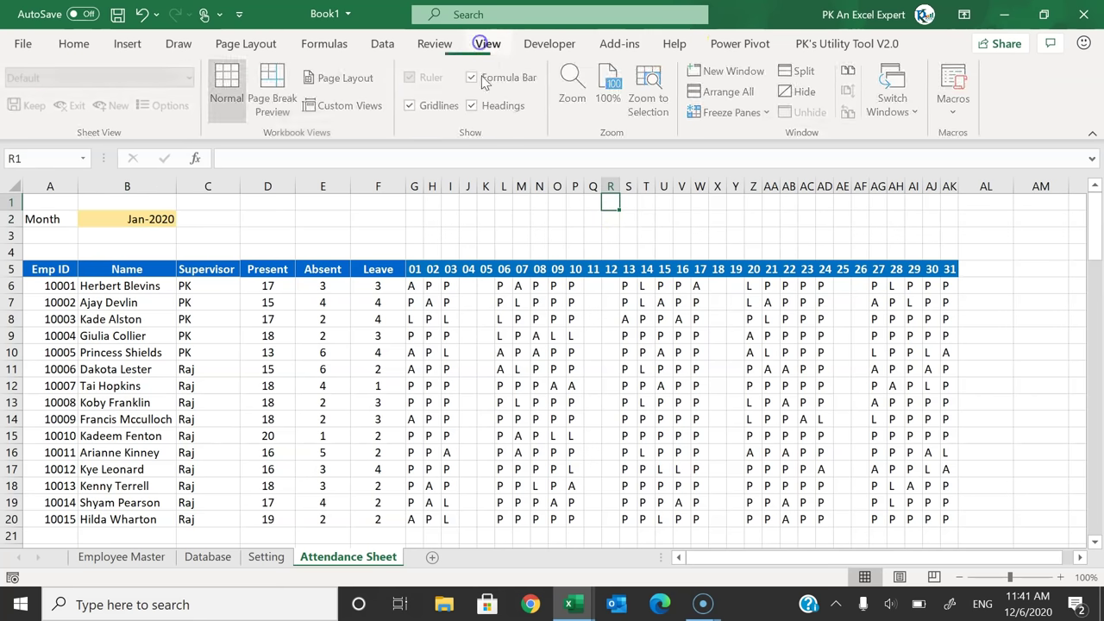
{"action": "left_click", "coordinate": [433, 107]}
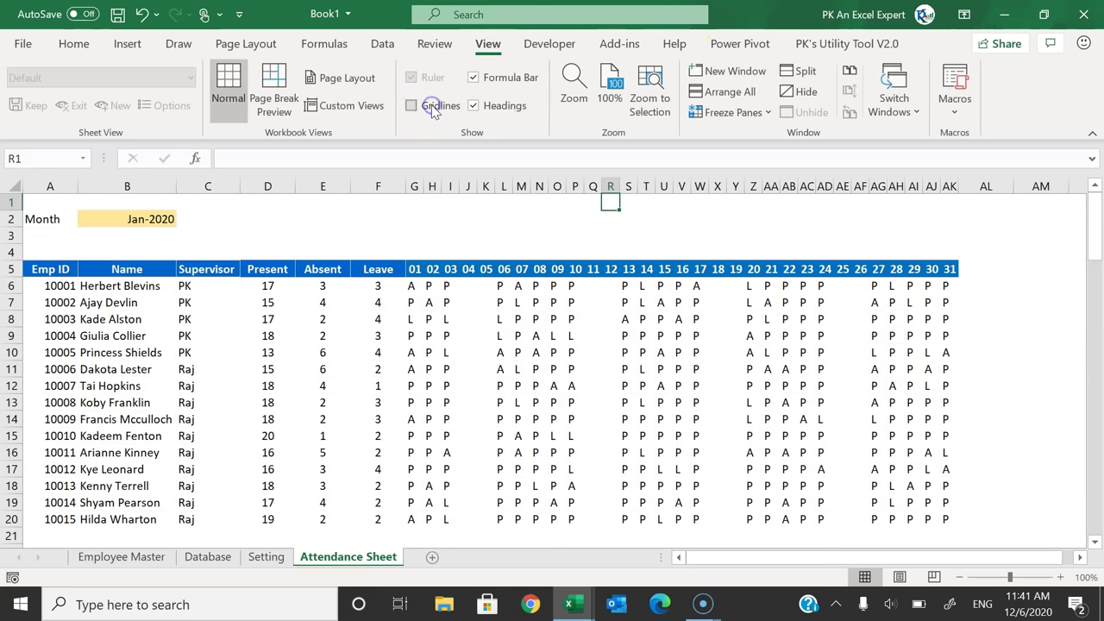
{"action": "left_click", "coordinate": [521, 319]}
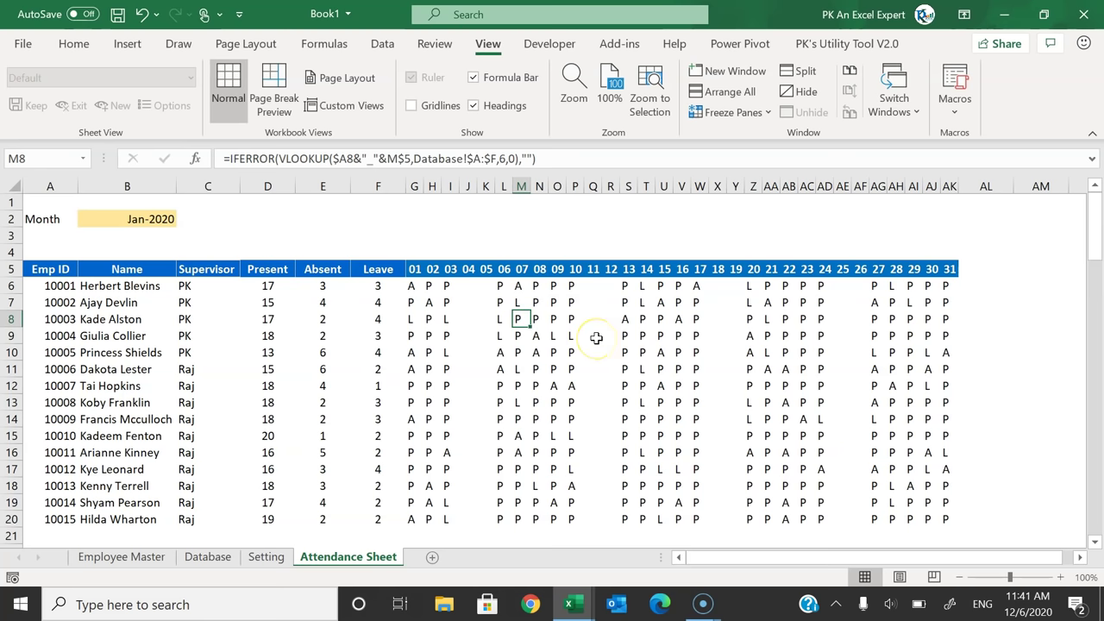
Step: Fill the Present, Absent and Leave count formulas in columns D to F from row 20 down to row 104
{"action": "left_click", "coordinate": [158, 472]}
{"action": "key", "text": "shift+Right"}
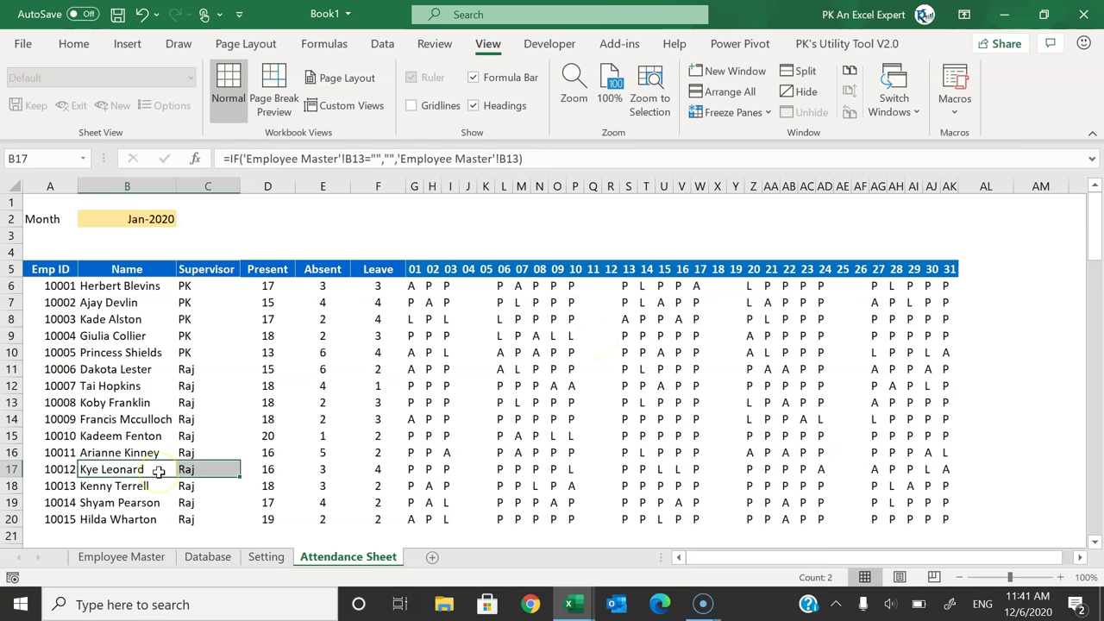
{"action": "key", "text": "ctrl+Down"}
{"action": "key", "text": "Right"}
{"action": "key", "text": "Right"}
{"action": "key", "text": "ctrl+shift+Up"}
{"action": "key", "text": "shift+Right"}
{"action": "key", "text": "shift+Right"}
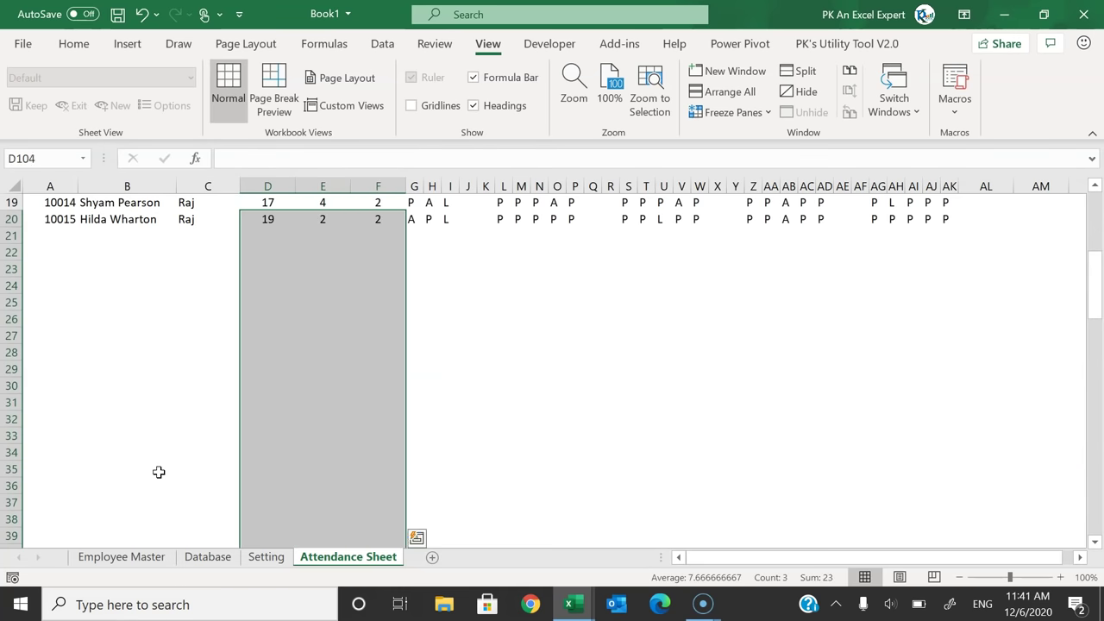
Step: Create a formula-based conditional formatting rule for D6:F104 with the condition =$A6=""
{"action": "key", "text": "ctrl+Up"}
{"action": "key", "text": "Home"}
{"action": "key", "text": "Right"}
{"action": "key", "text": "Right"}
{"action": "key", "text": "Right"}
{"action": "key", "text": "shift+Right"}
{"action": "key", "text": "shift+Right"}
{"action": "key", "text": "ctrl+shift+Down"}
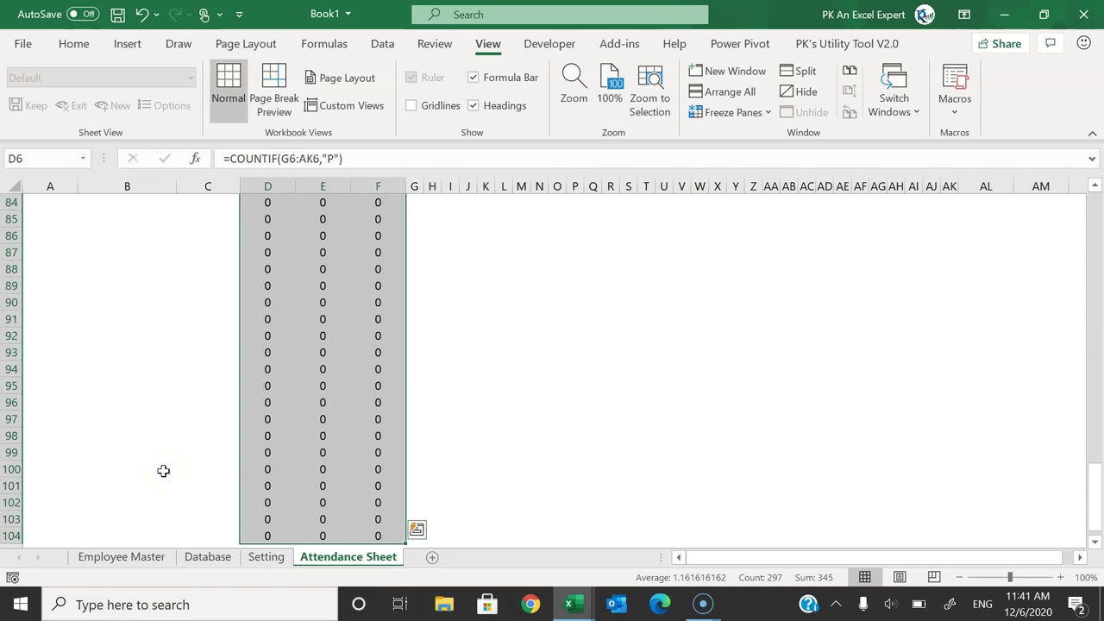
{"action": "key", "text": "alt+o"}
{"action": "key", "text": "d"}
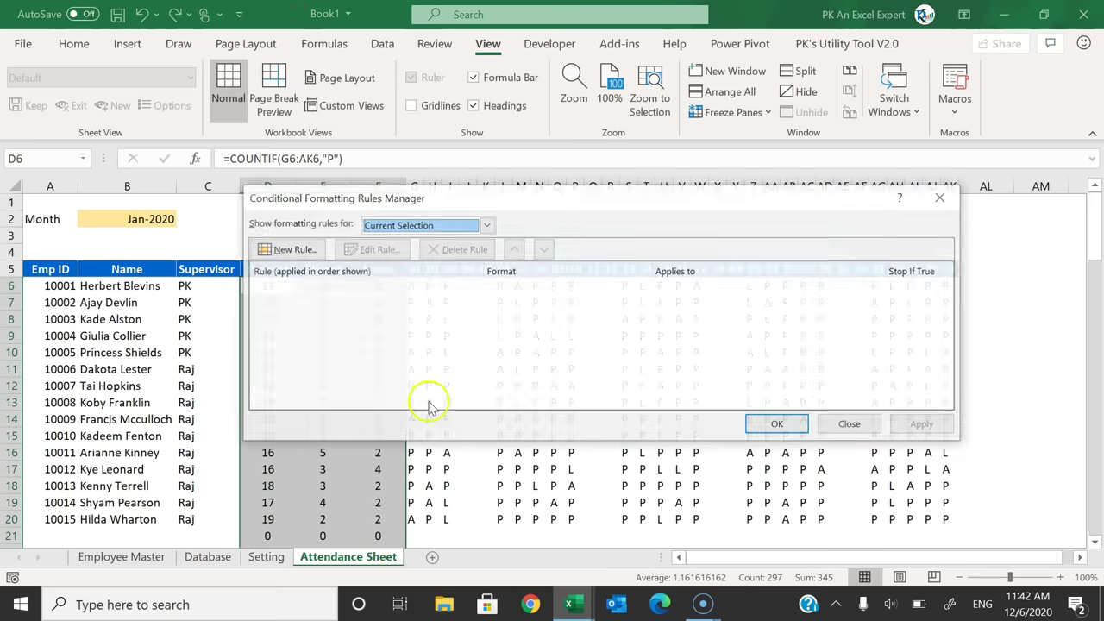
{"action": "left_click", "coordinate": [309, 250]}
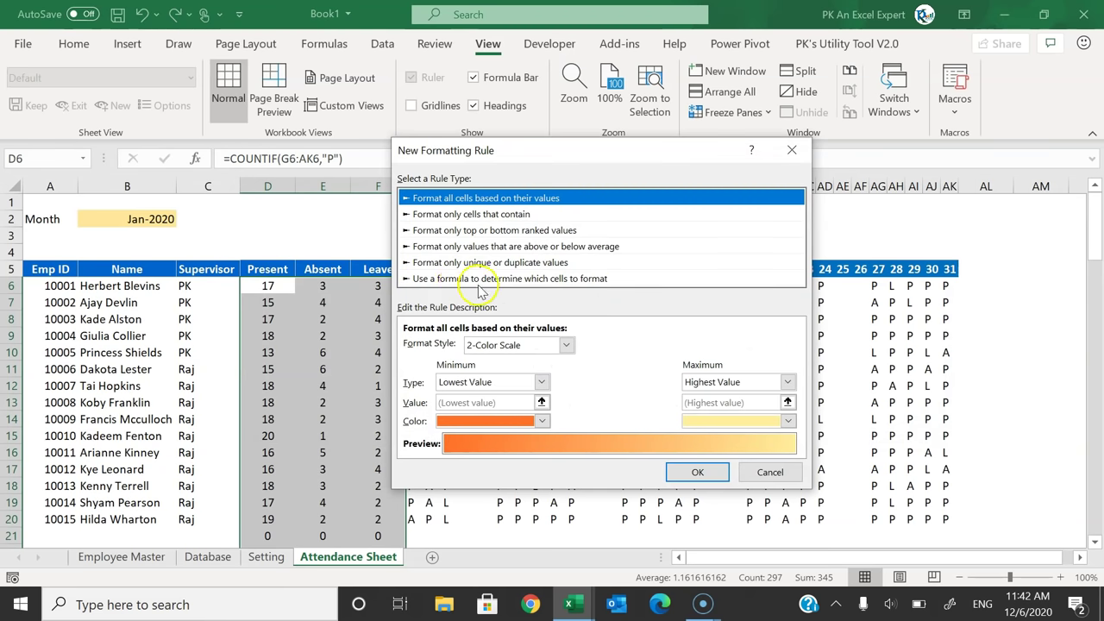
{"action": "left_click", "coordinate": [579, 285]}
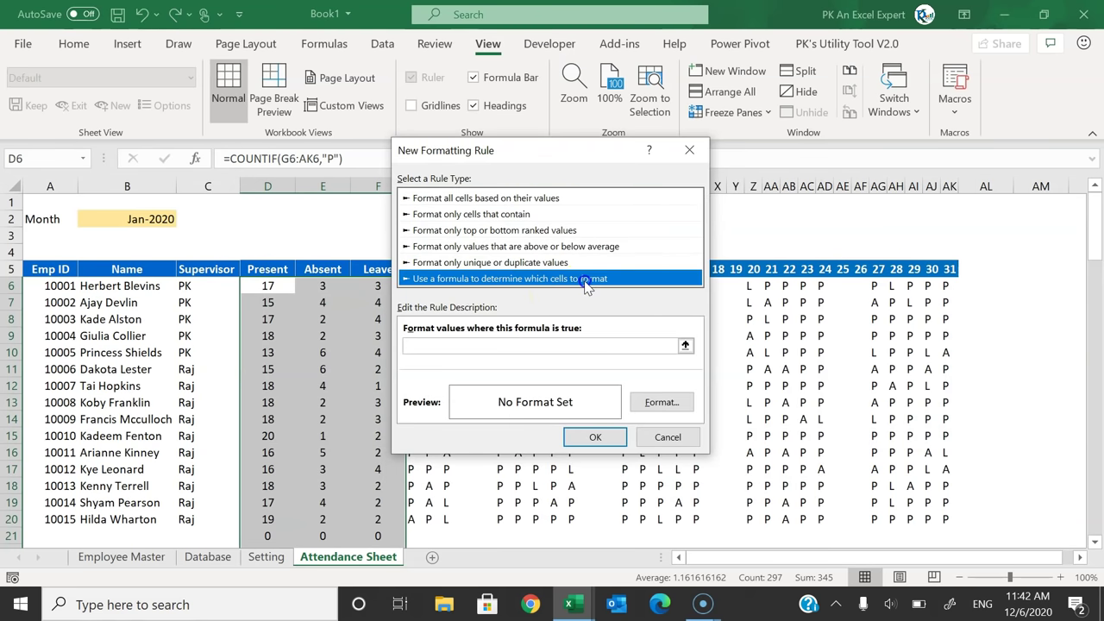
{"action": "left_click", "coordinate": [482, 345]}
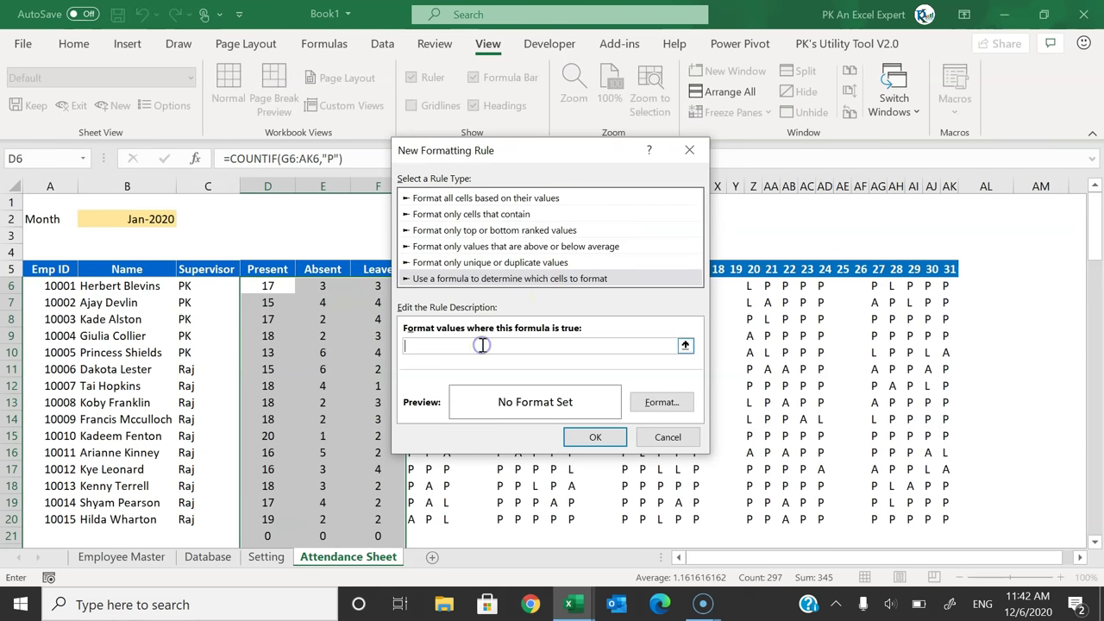
{"action": "left_click", "coordinate": [52, 286]}
{"action": "left_click", "coordinate": [423, 346]}
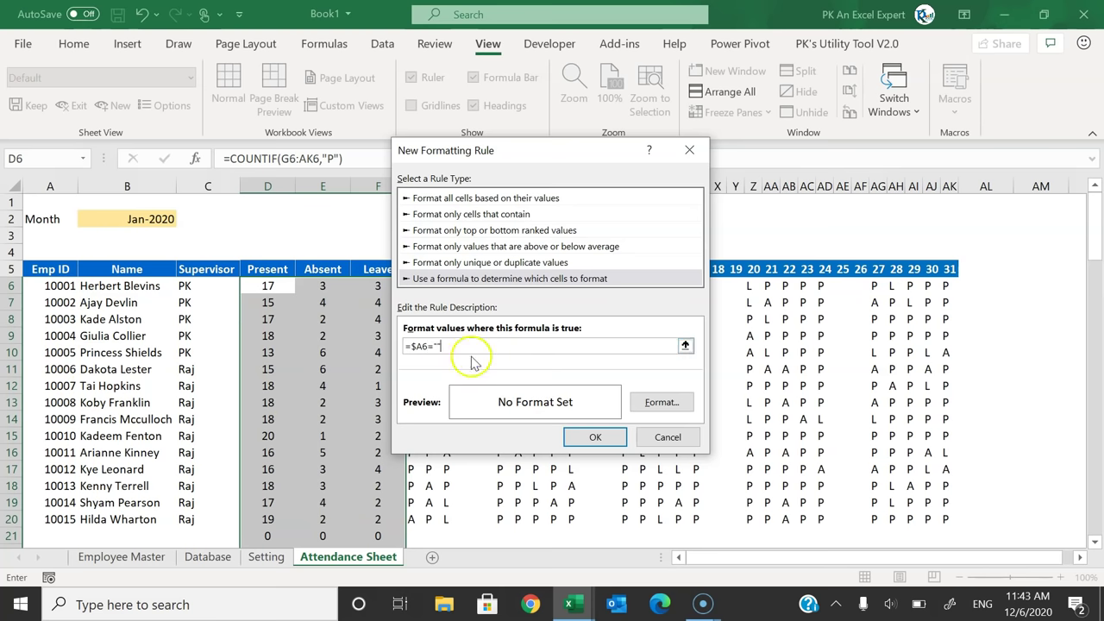
Step: Give the rule the custom number format ;;;, apply it, and check the count columns below the last employee
{"action": "left_click", "coordinate": [659, 402]}
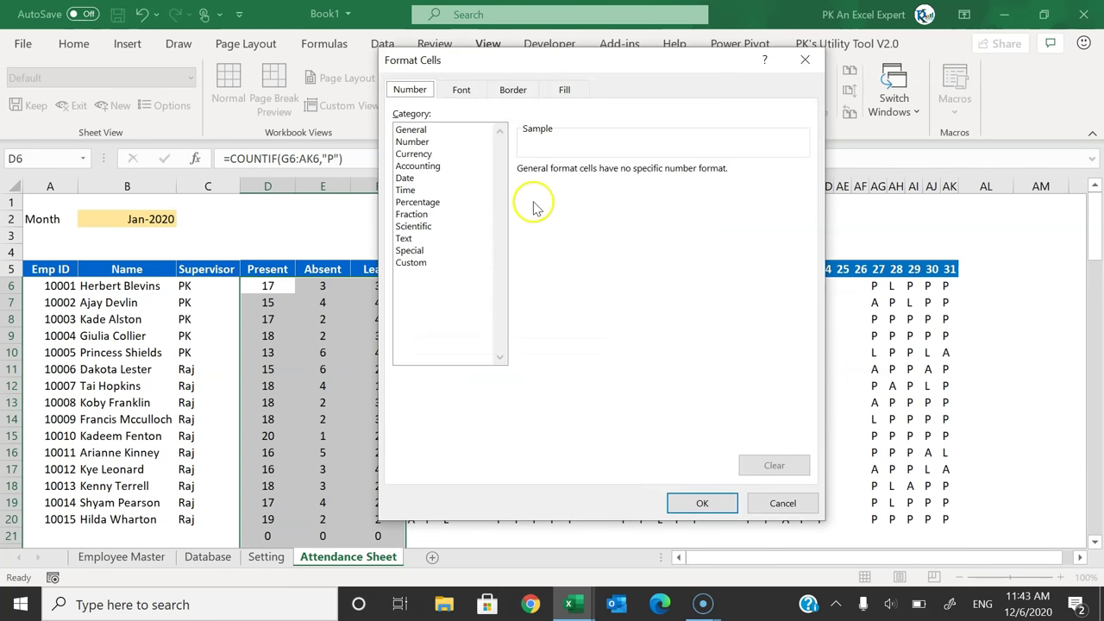
{"action": "left_click", "coordinate": [418, 265]}
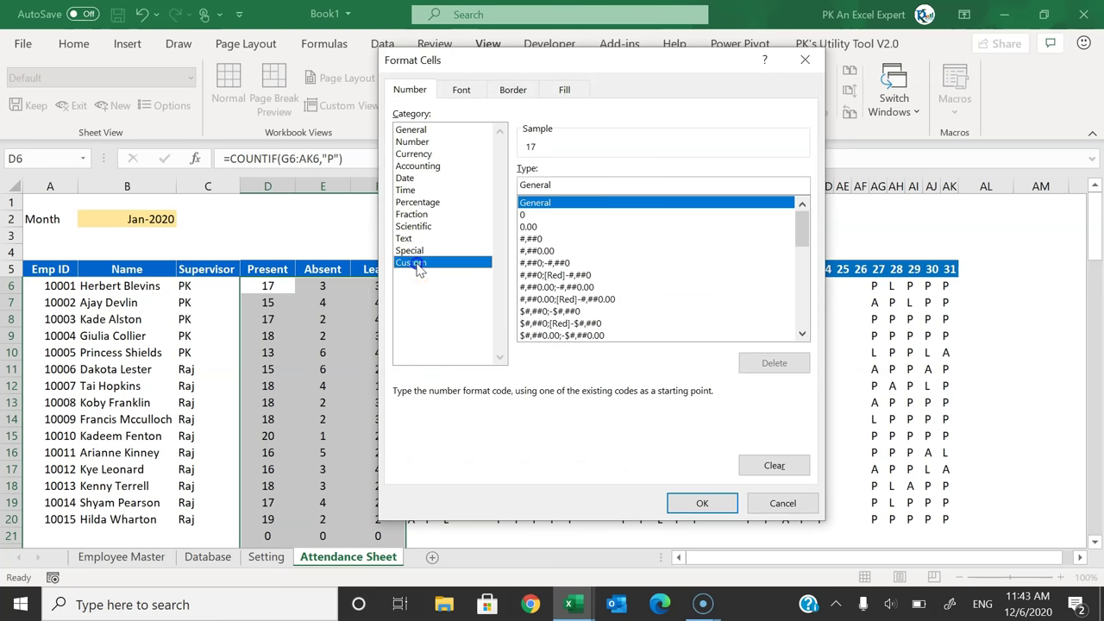
{"action": "double_click", "coordinate": [587, 185]}
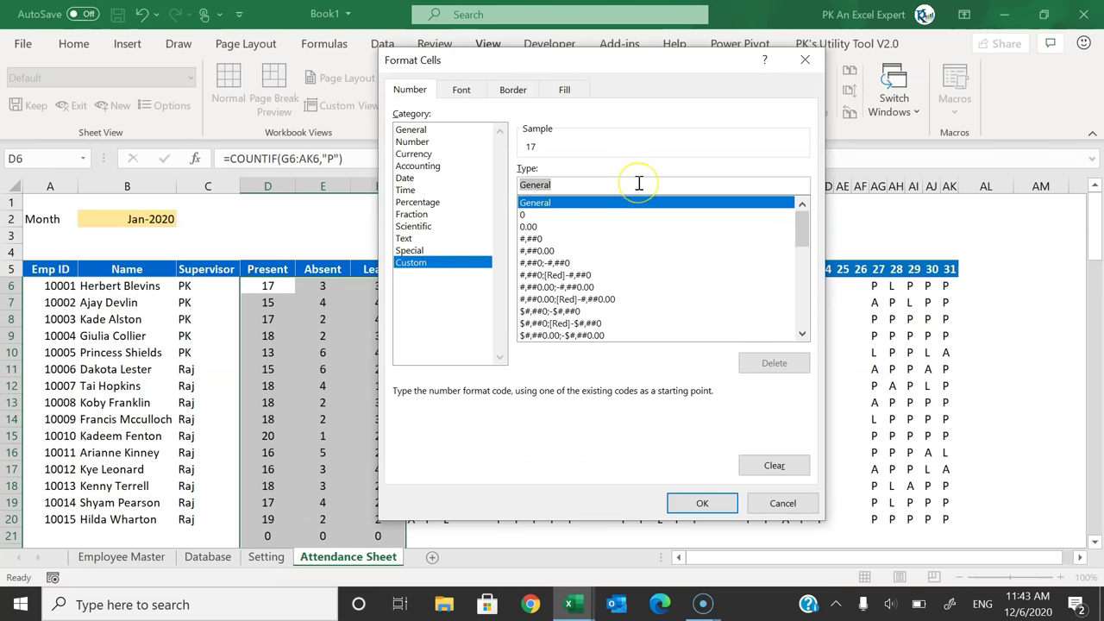
{"action": "type", "text": ";;;"}
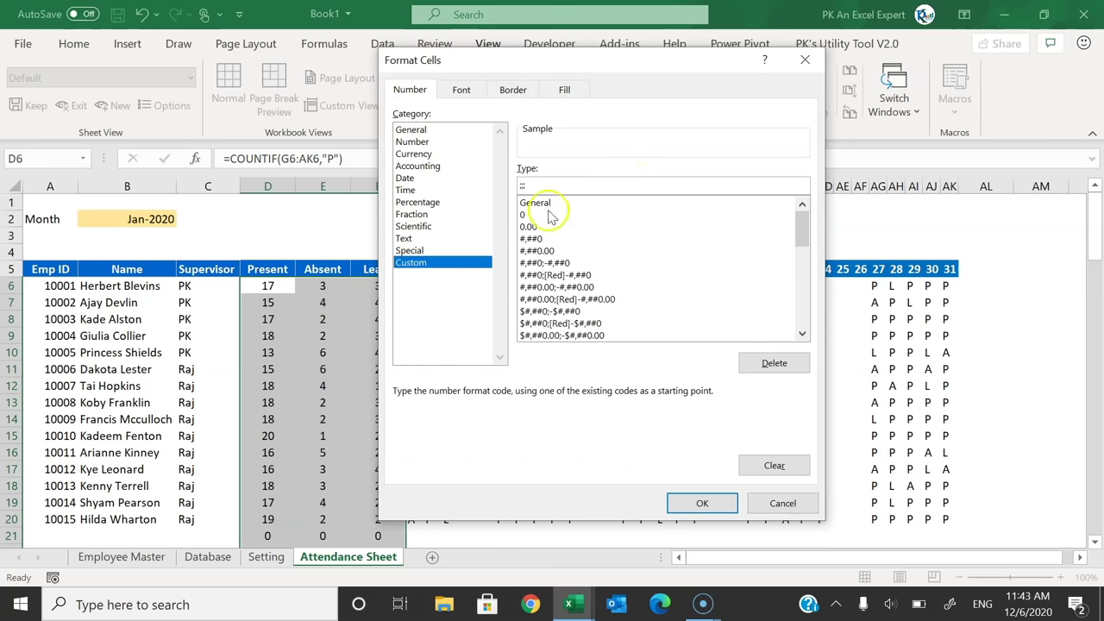
{"action": "left_click", "coordinate": [703, 503]}
{"action": "left_click", "coordinate": [599, 440]}
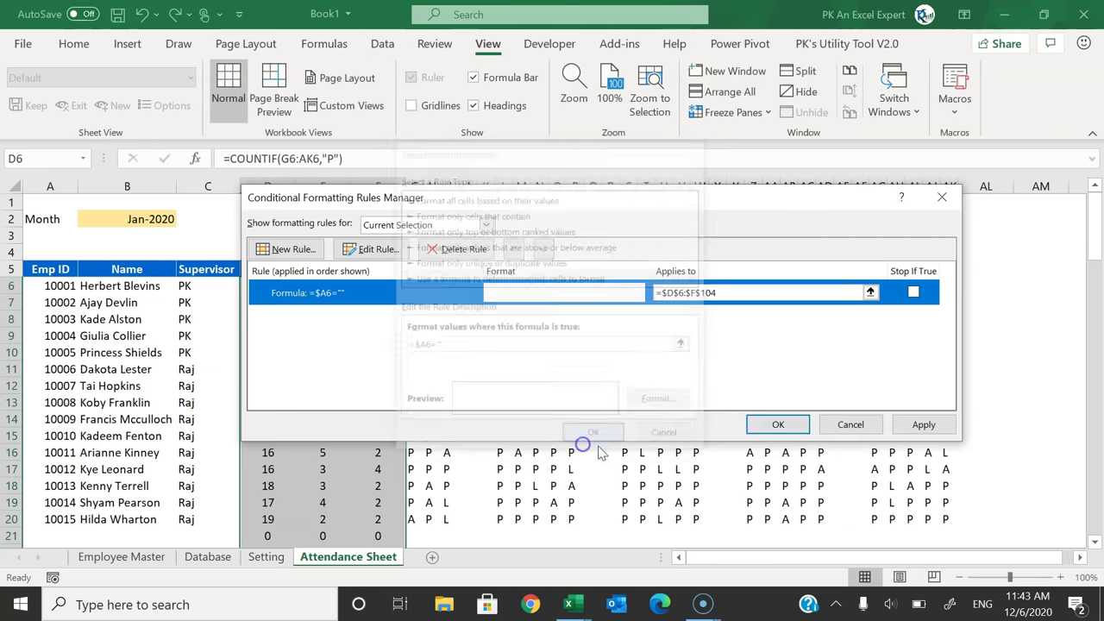
{"action": "left_click", "coordinate": [922, 424]}
{"action": "left_click", "coordinate": [779, 426]}
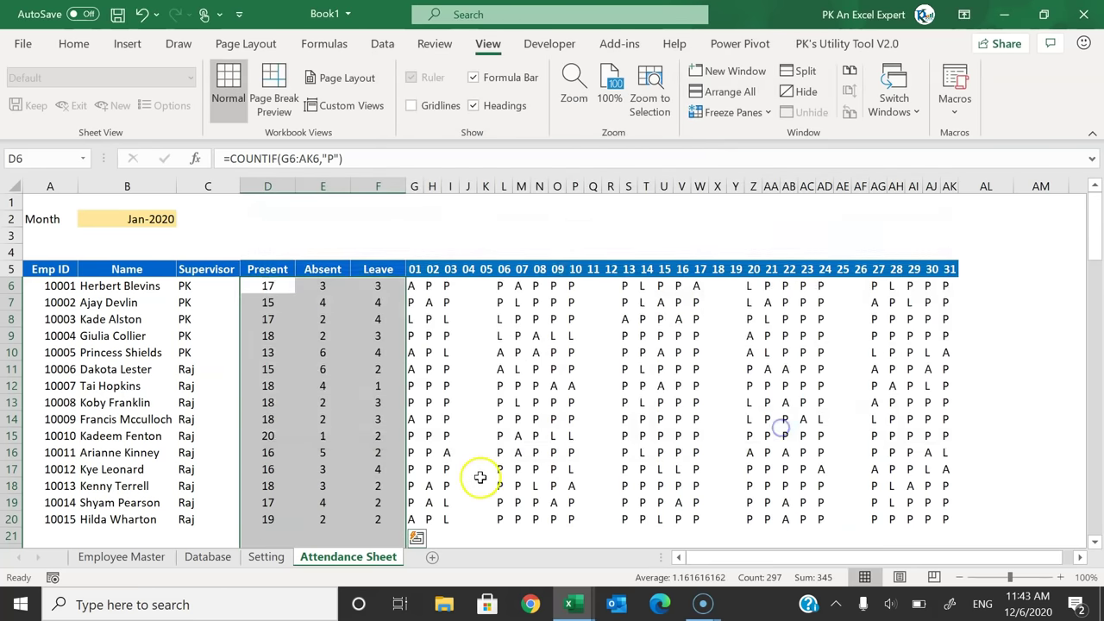
{"action": "scroll", "coordinate": [365, 458], "scroll_direction": "down", "scroll_amount": 3}
{"action": "left_click", "coordinate": [318, 400]}
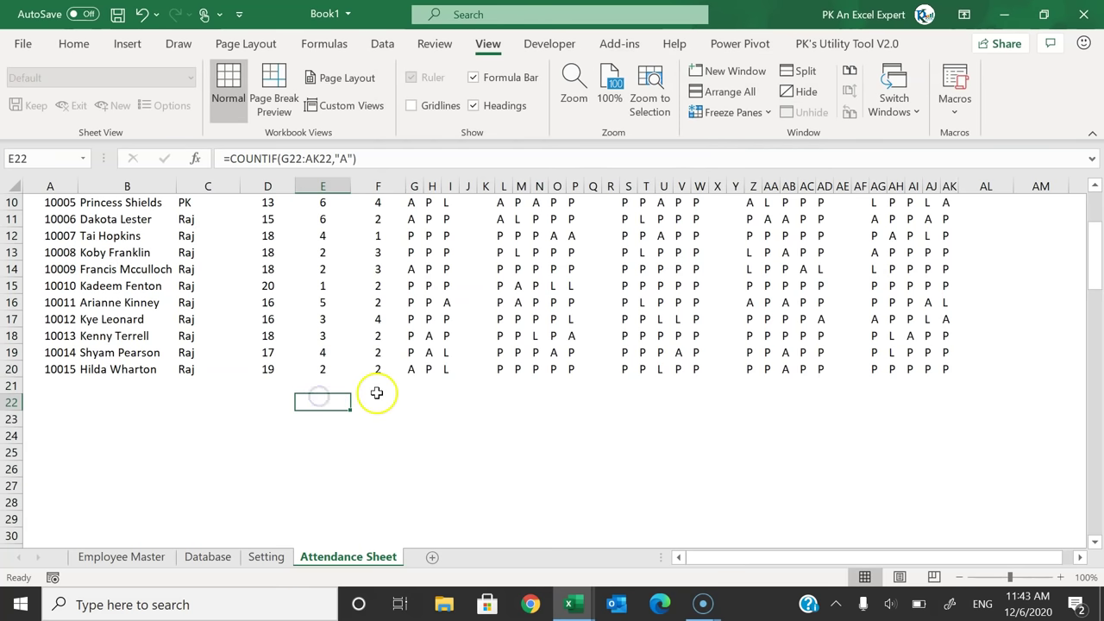
{"action": "scroll", "coordinate": [402, 397], "scroll_direction": "up", "scroll_amount": 3}
{"action": "left_click", "coordinate": [718, 352]}
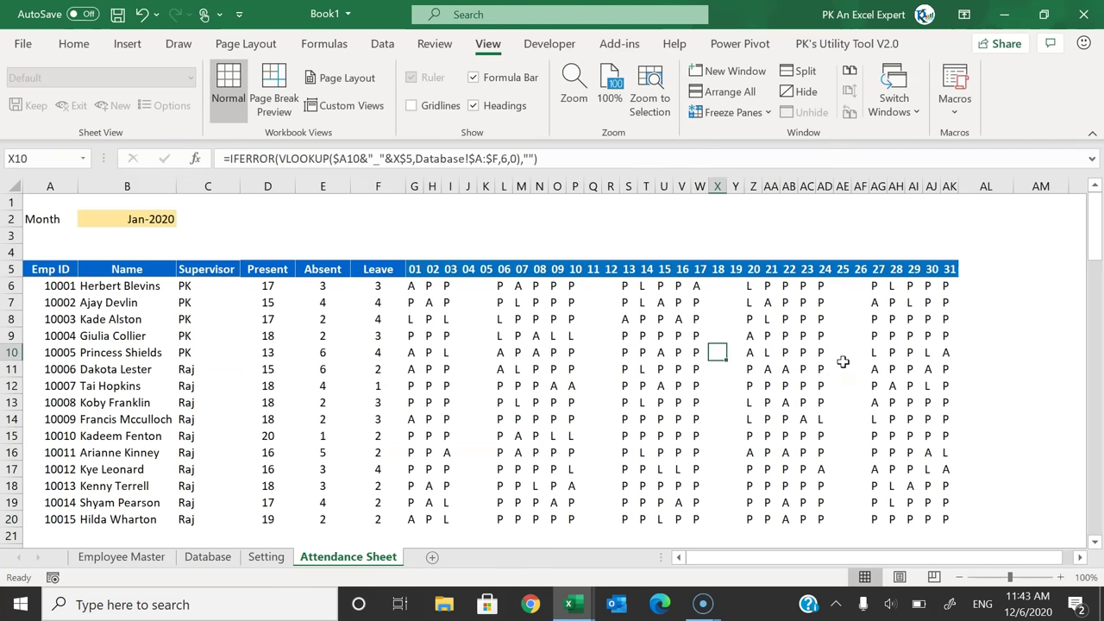
Step: Start a new formula-based conditional formatting rule for the whole attendance table, A5:AK104
{"action": "left_click", "coordinate": [45, 270]}
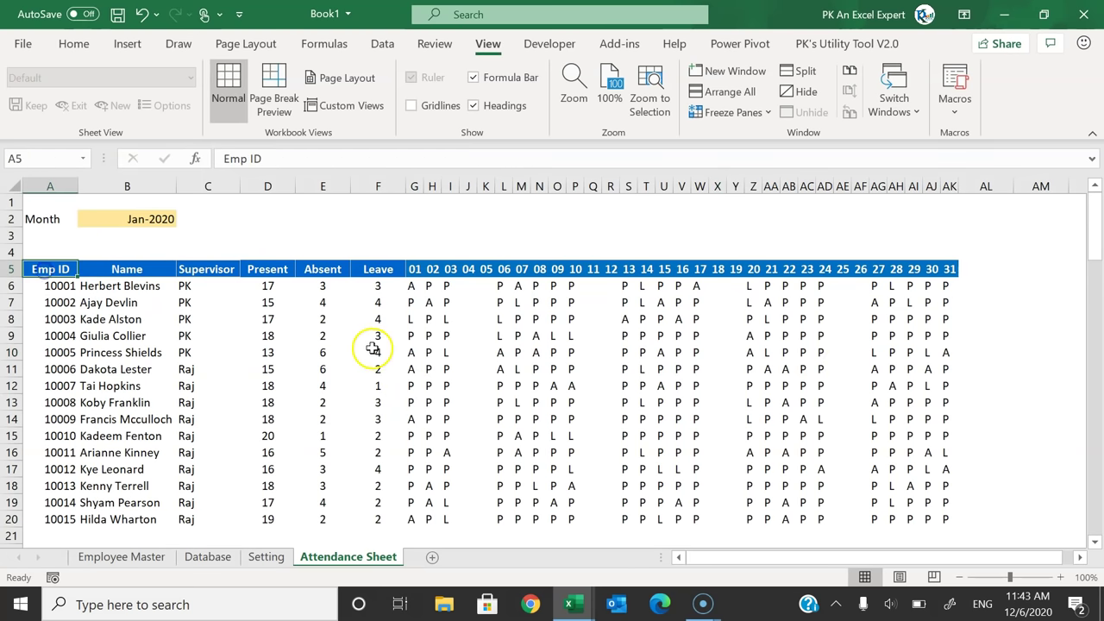
{"action": "key", "text": "ctrl+shift+Right"}
{"action": "key", "text": "ctrl+shift+Down"}
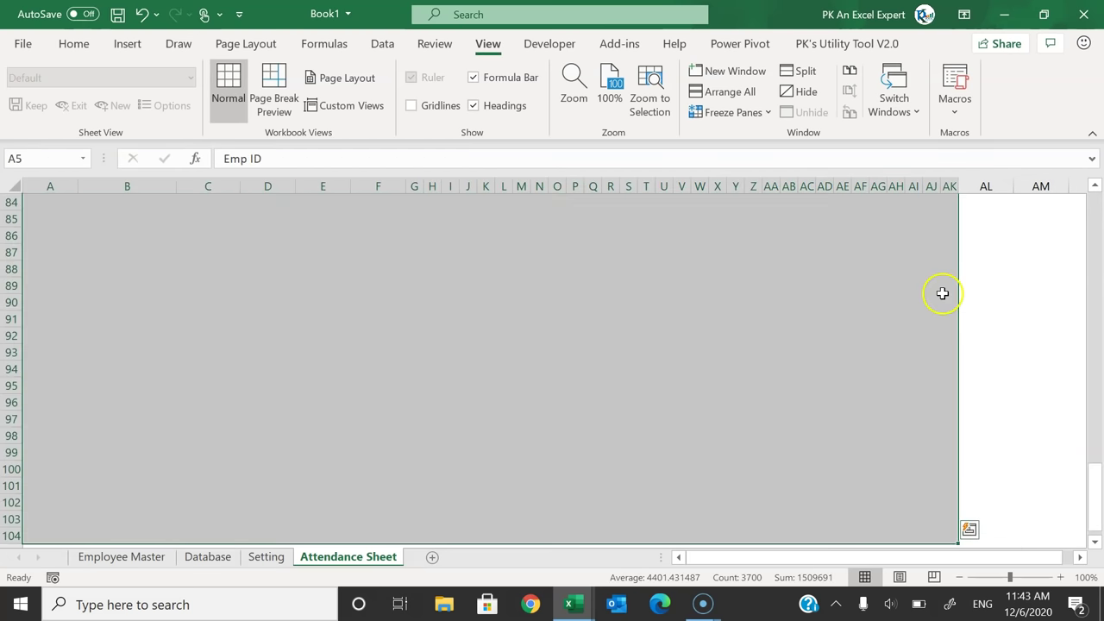
{"action": "scroll", "coordinate": [653, 347], "scroll_direction": "up", "scroll_amount": 20}
{"action": "key", "text": "alt+o"}
{"action": "key", "text": "d"}
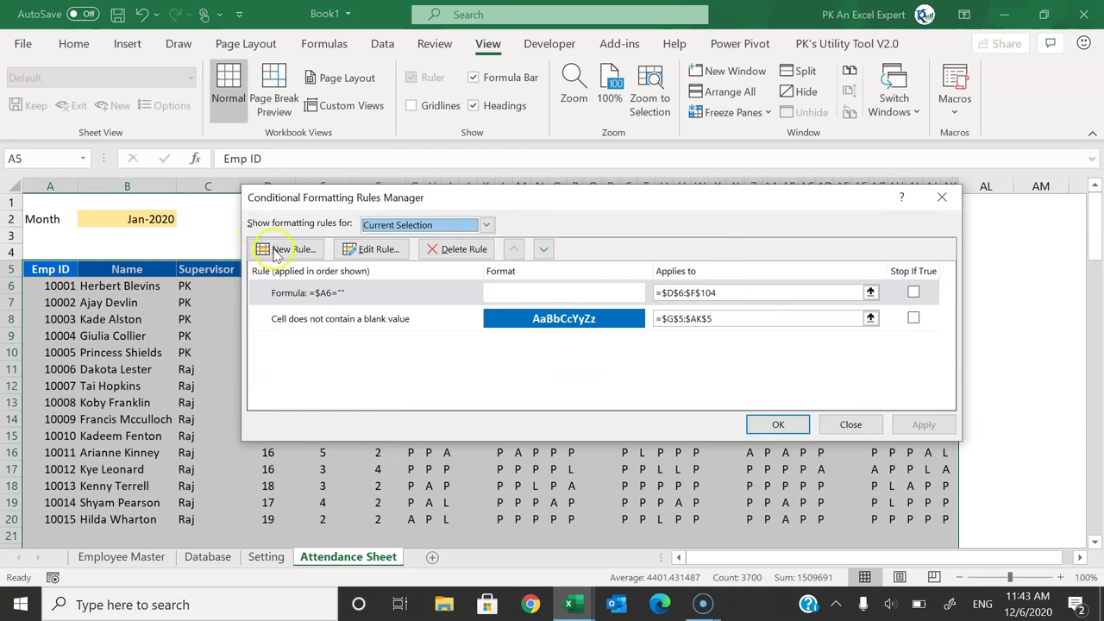
{"action": "left_click", "coordinate": [278, 250]}
{"action": "left_click", "coordinate": [558, 279]}
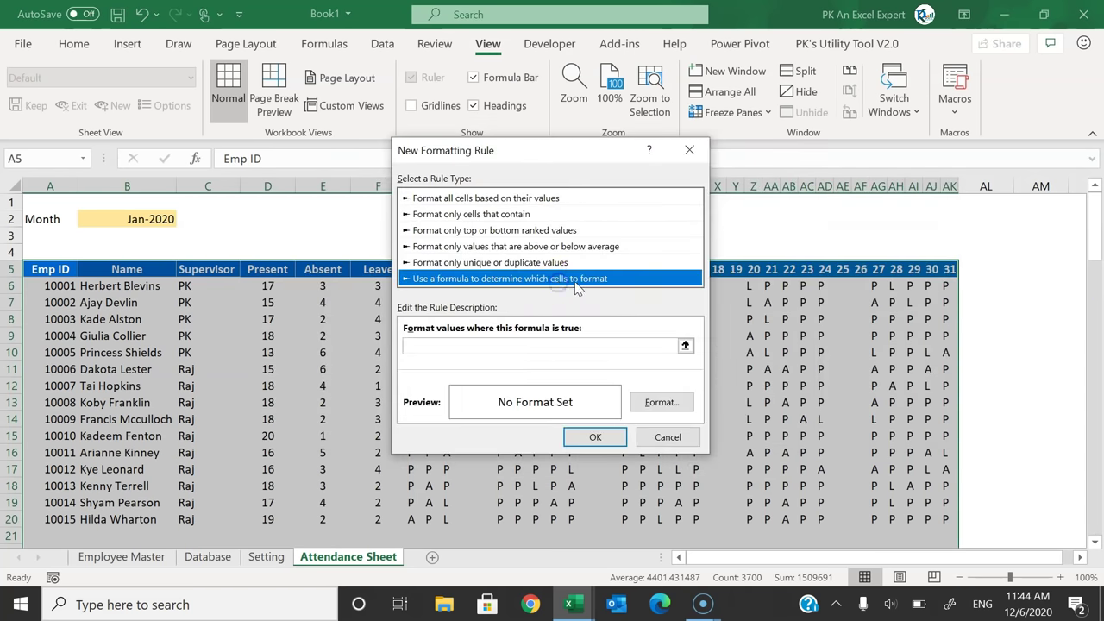
Step: Enter =And($A6<>"",A$5<>"") as the condition of the new rule
{"action": "left_click", "coordinate": [504, 347]}
{"action": "type", "text": "=And("}
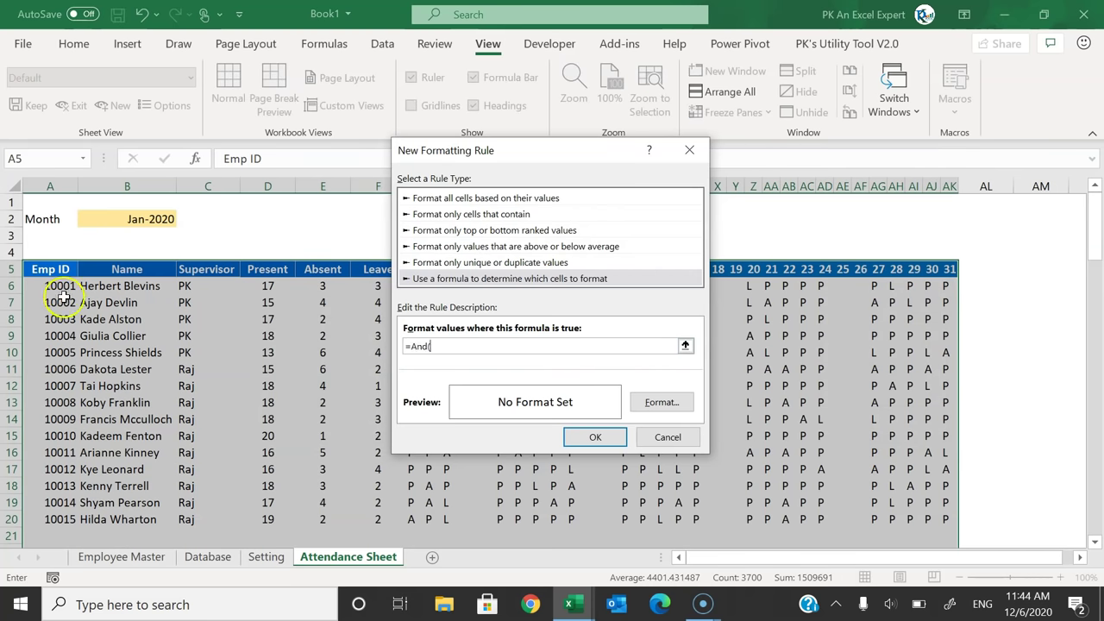
{"action": "left_click", "coordinate": [63, 292]}
{"action": "left_click", "coordinate": [508, 347]}
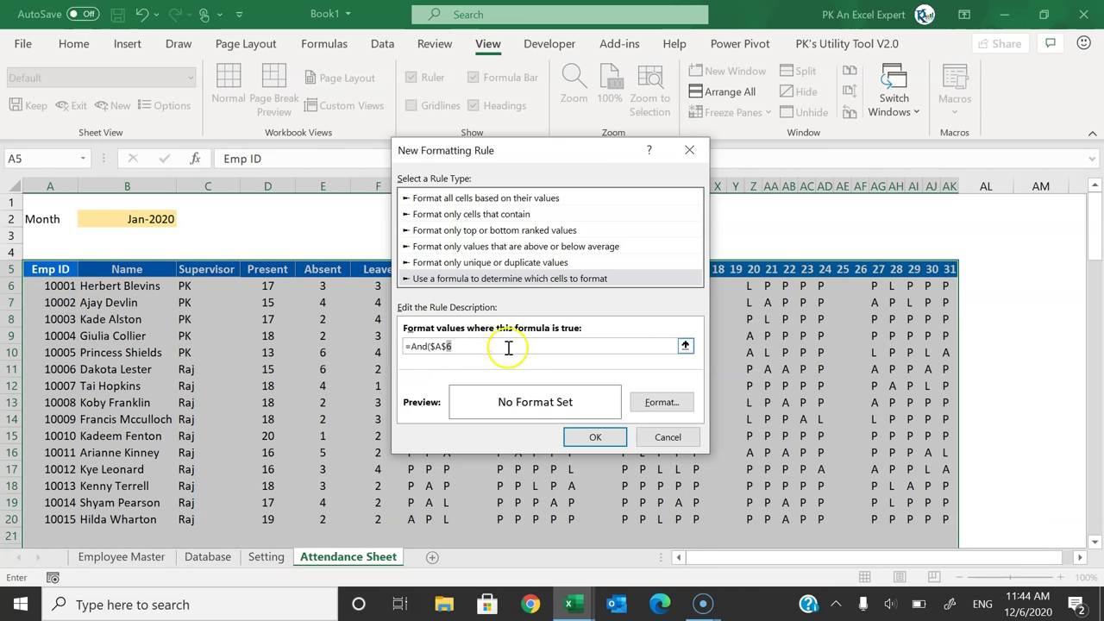
{"action": "key", "text": "BackSpace"}
{"action": "key", "text": "BackSpace"}
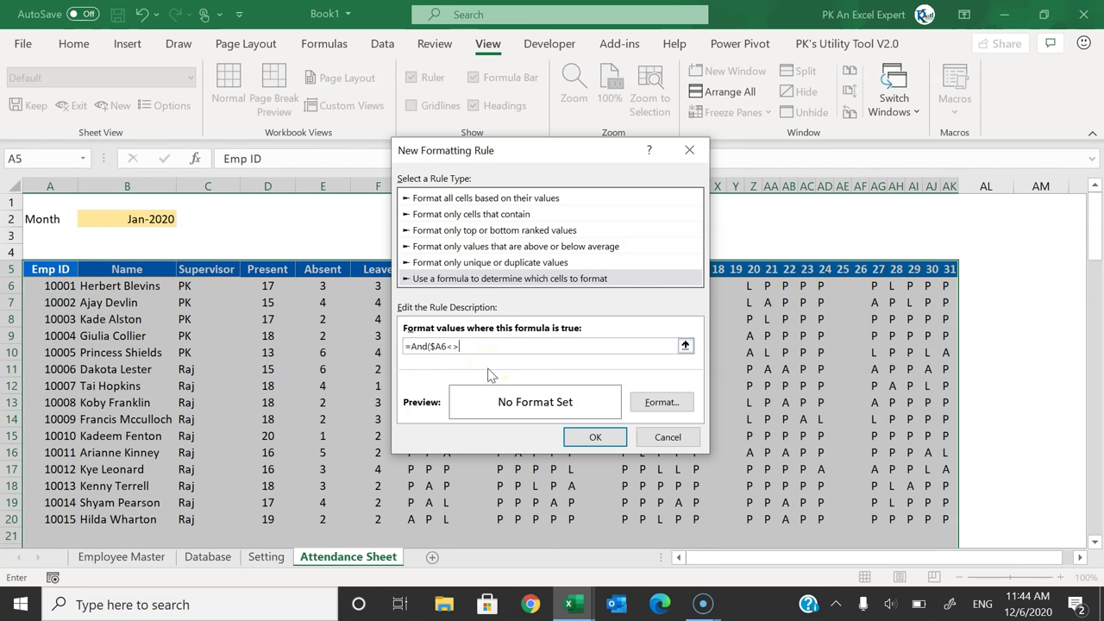
{"action": "type", "text": "6<>\"\","}
{"action": "left_click", "coordinate": [50, 269]}
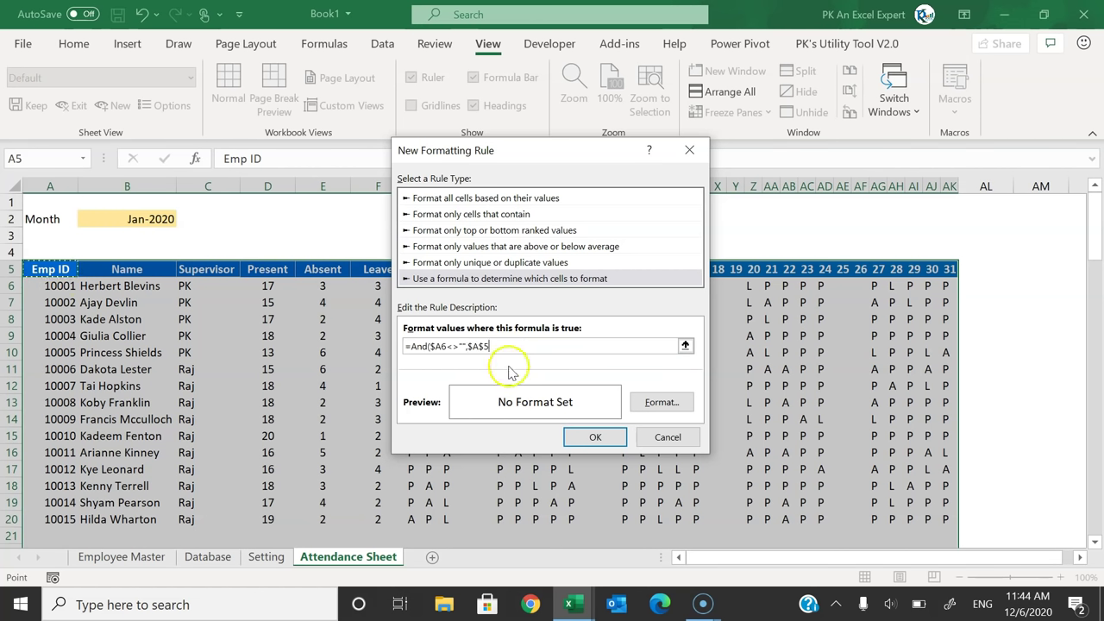
{"action": "left_click", "coordinate": [479, 346]}
{"action": "left_click", "coordinate": [488, 351]}
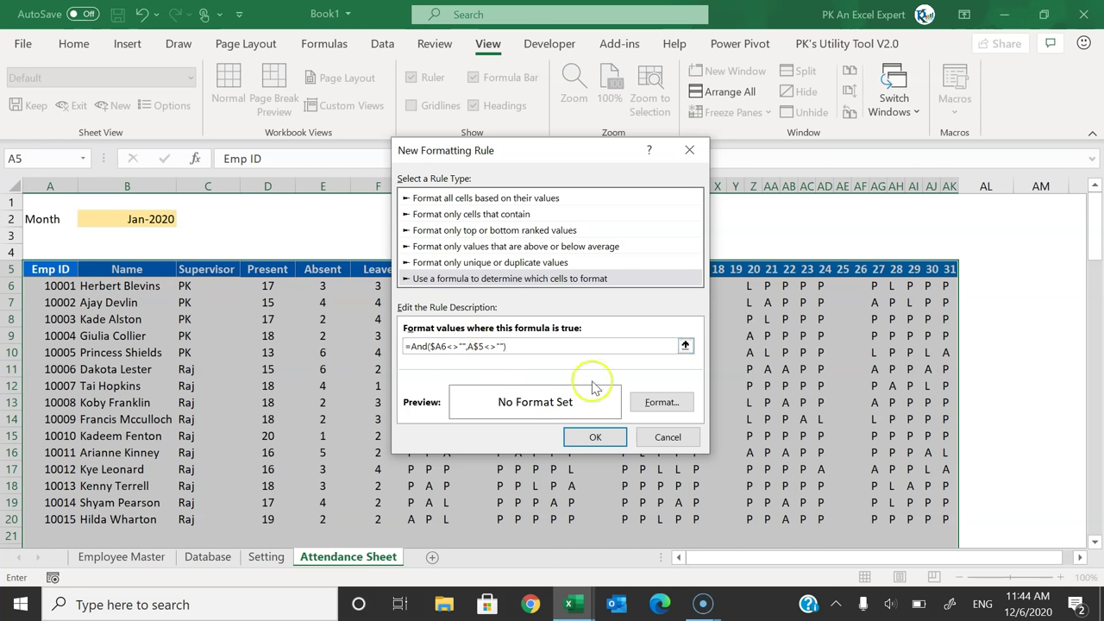
Step: Give the rule a thin grey outline border, apply it, and check the borders down to the last employee row
{"action": "left_click", "coordinate": [664, 404]}
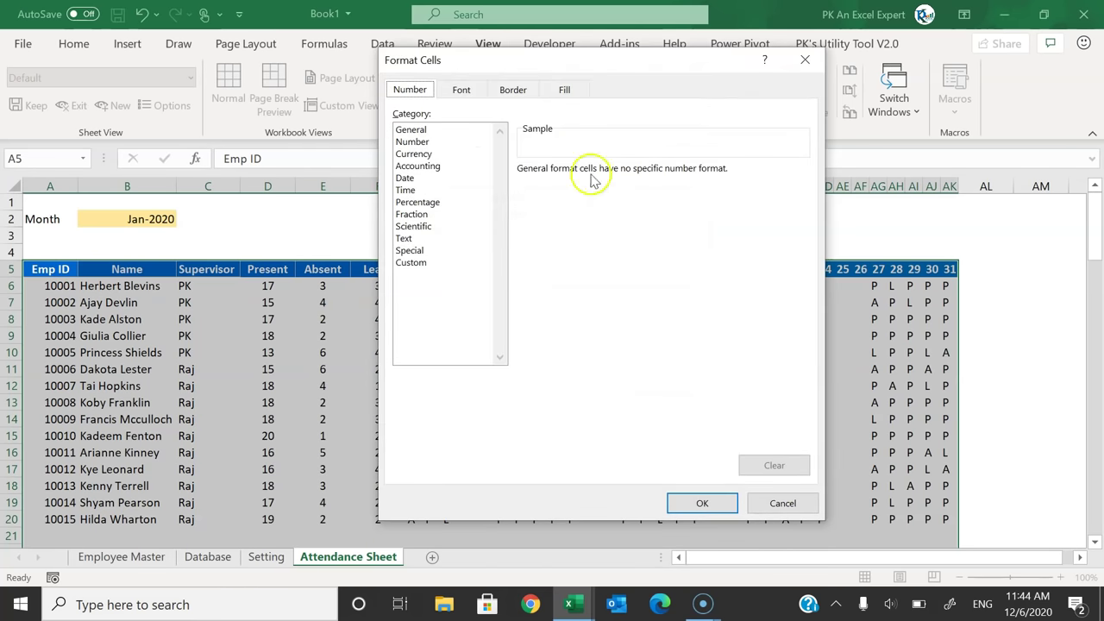
{"action": "left_click", "coordinate": [513, 89]}
{"action": "left_click", "coordinate": [494, 281]}
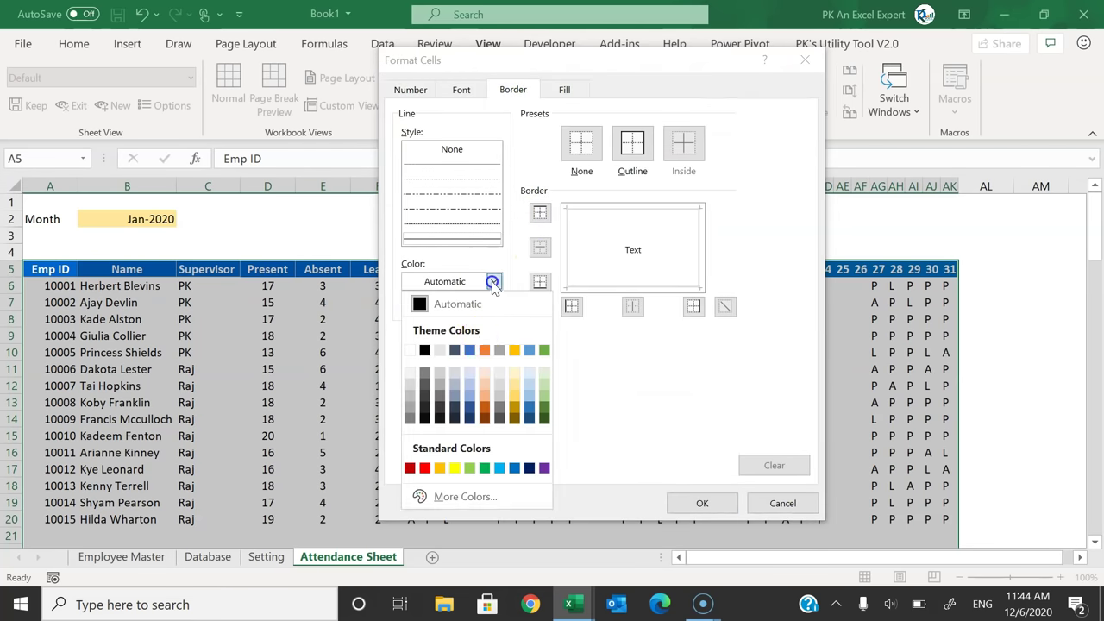
{"action": "left_click", "coordinate": [407, 401]}
{"action": "left_click", "coordinate": [473, 239]}
{"action": "left_click", "coordinate": [633, 143]}
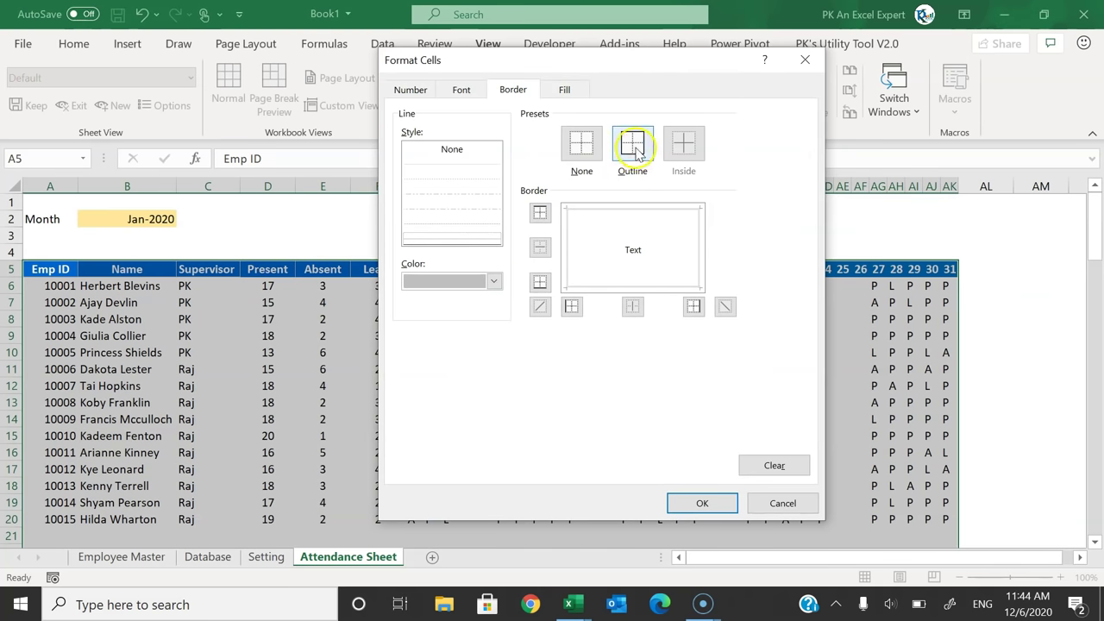
{"action": "left_click", "coordinate": [702, 501]}
{"action": "left_click", "coordinate": [599, 434]}
{"action": "left_click", "coordinate": [913, 422]}
{"action": "left_click", "coordinate": [777, 423]}
{"action": "left_click", "coordinate": [573, 403]}
{"action": "scroll", "coordinate": [595, 380], "scroll_direction": "down", "scroll_amount": 1}
{"action": "scroll", "coordinate": [595, 380], "scroll_direction": "down", "scroll_amount": 3}
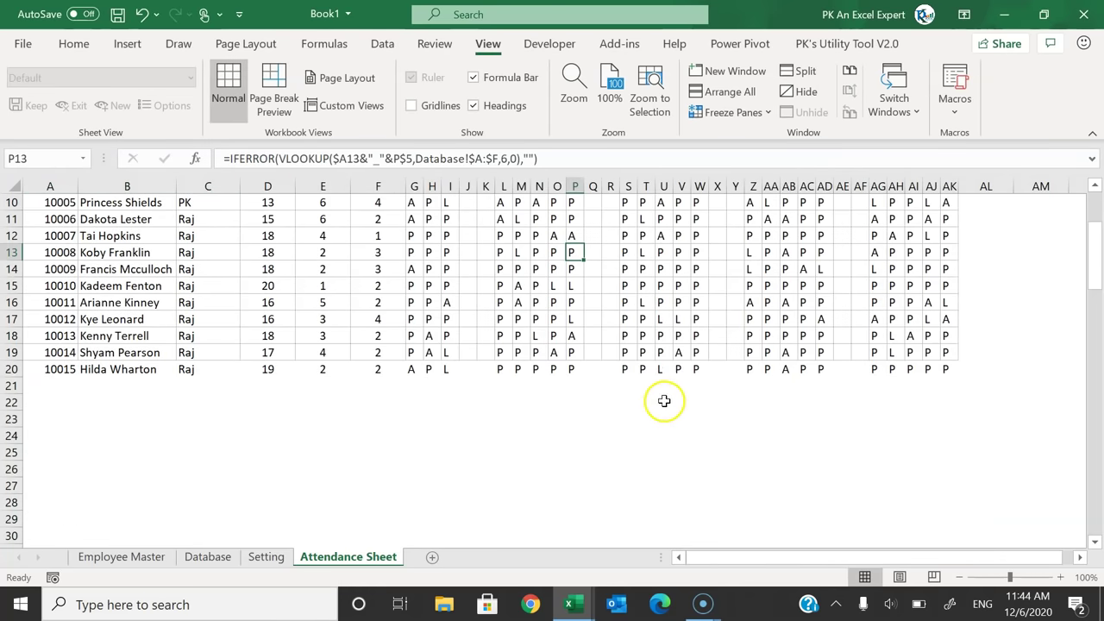
Step: Set the font of the attendance table, including its header row, to Calibri
{"action": "key", "text": "ctrl+z"}
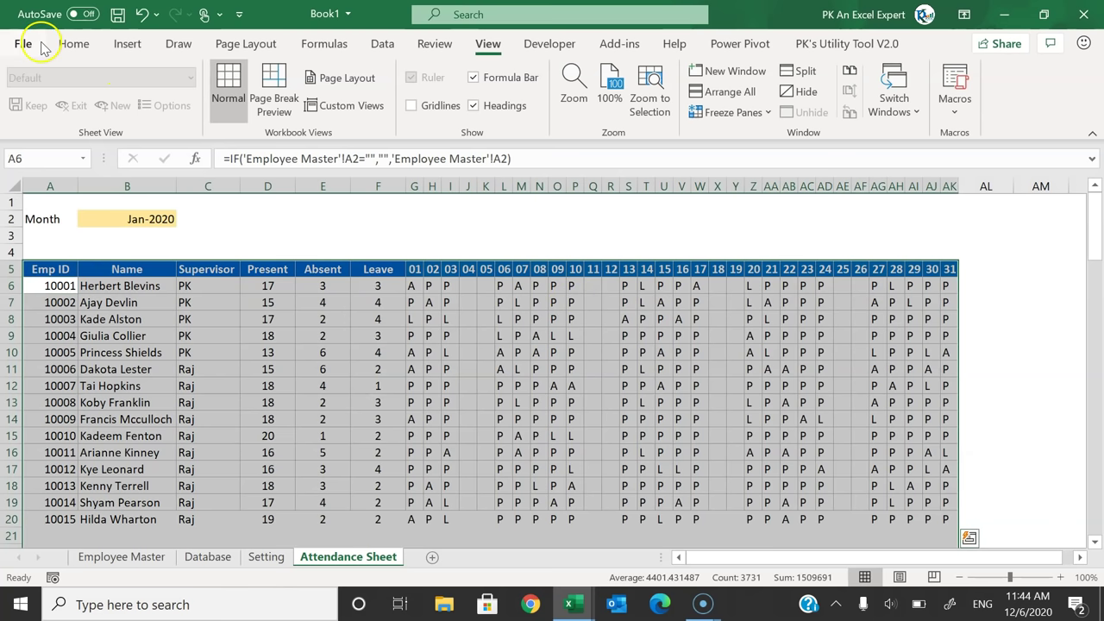
{"action": "left_click", "coordinate": [71, 44]}
Step: Start a new formula-based conditional formatting rule for the daily attendance cells, G6:AK105
{"action": "left_click", "coordinate": [415, 270]}
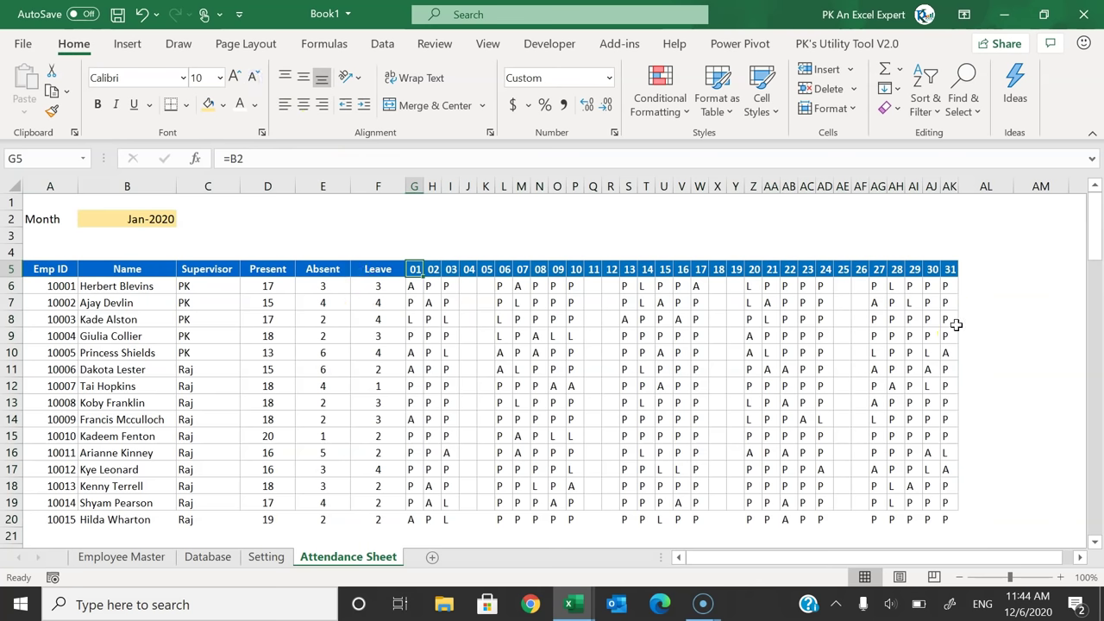
{"action": "key", "text": "Down"}
{"action": "key", "text": "ctrl+shift+Right"}
{"action": "key", "text": "ctrl+shift+Down"}
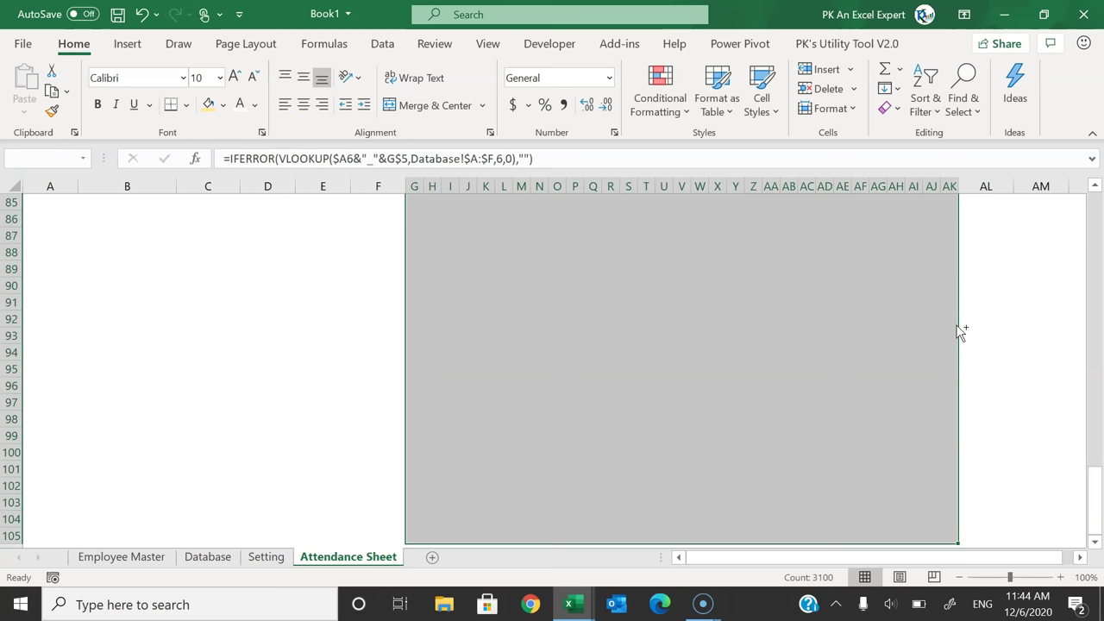
{"action": "key", "text": "alt+o"}
{"action": "key", "text": "d"}
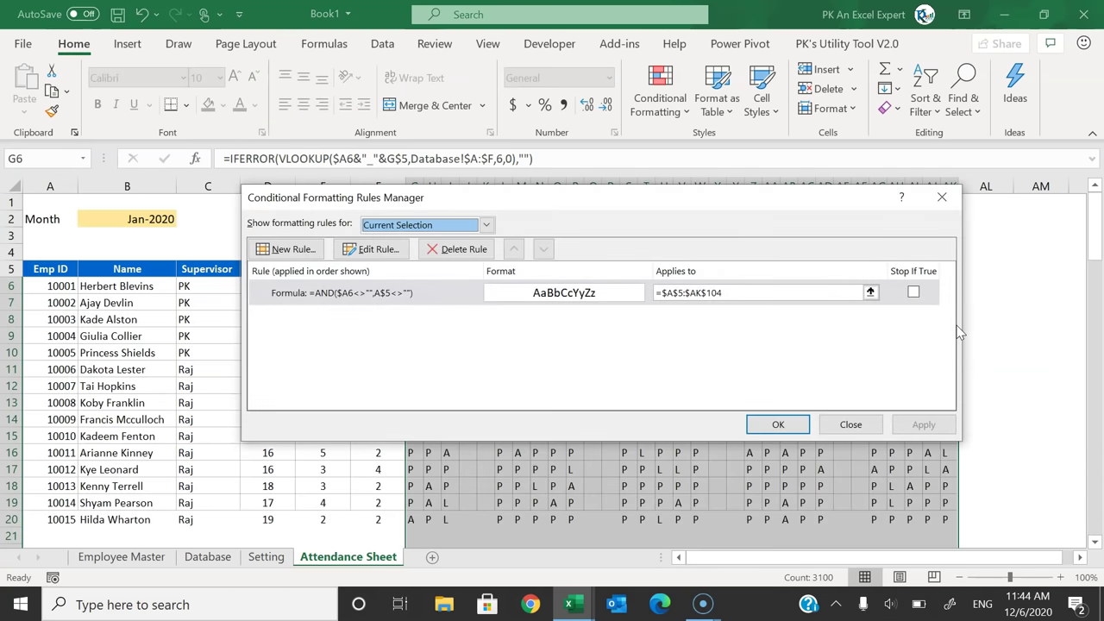
{"action": "left_click_drag", "start_coordinate": [494, 183], "coordinate": [546, 190]}
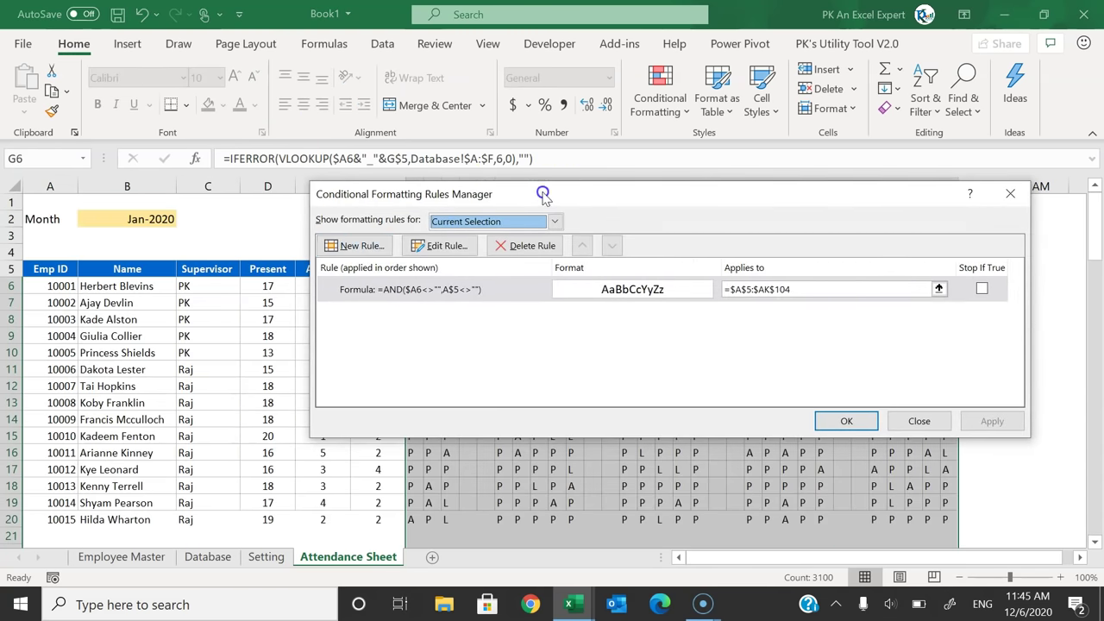
{"action": "left_click", "coordinate": [358, 248]}
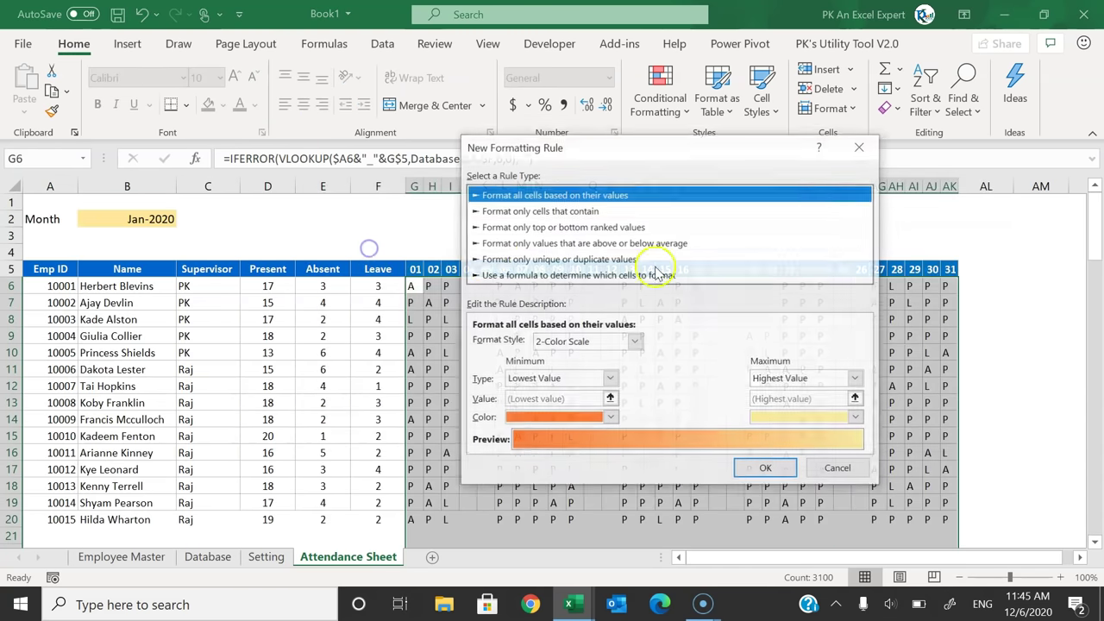
{"action": "left_click", "coordinate": [560, 276]}
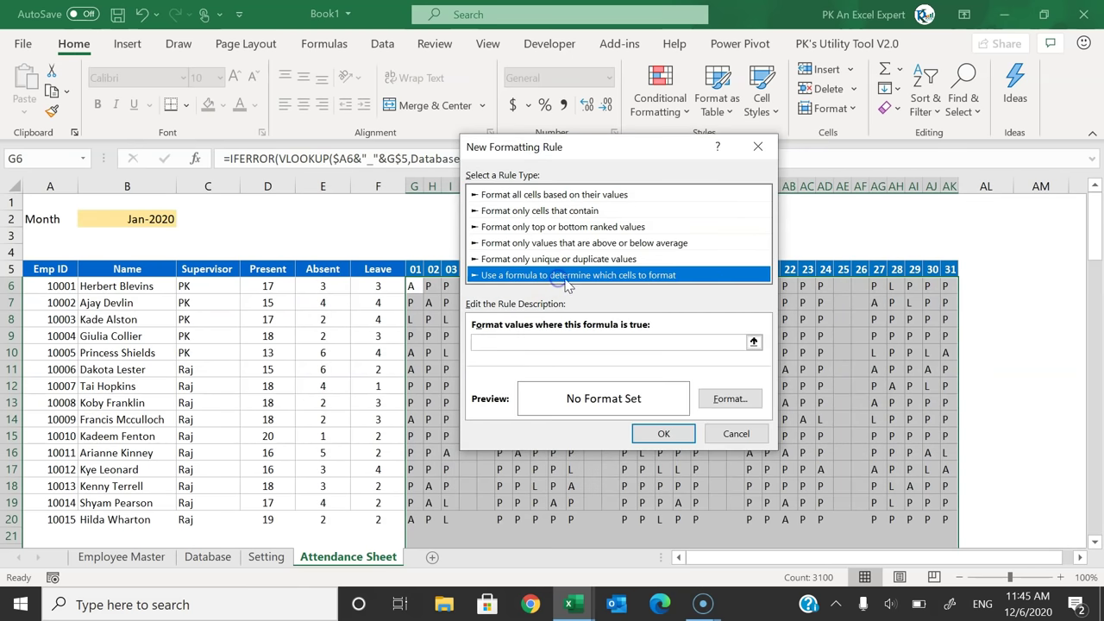
Step: Begin the rule's condition with =Or(Text(G$5,"DDDD")=Setting!$E$2, comparing each header date's weekday with the first highlight day
{"action": "left_click", "coordinate": [572, 345]}
{"action": "type", "text": "=And("}
{"action": "type", "text": "(Text"}
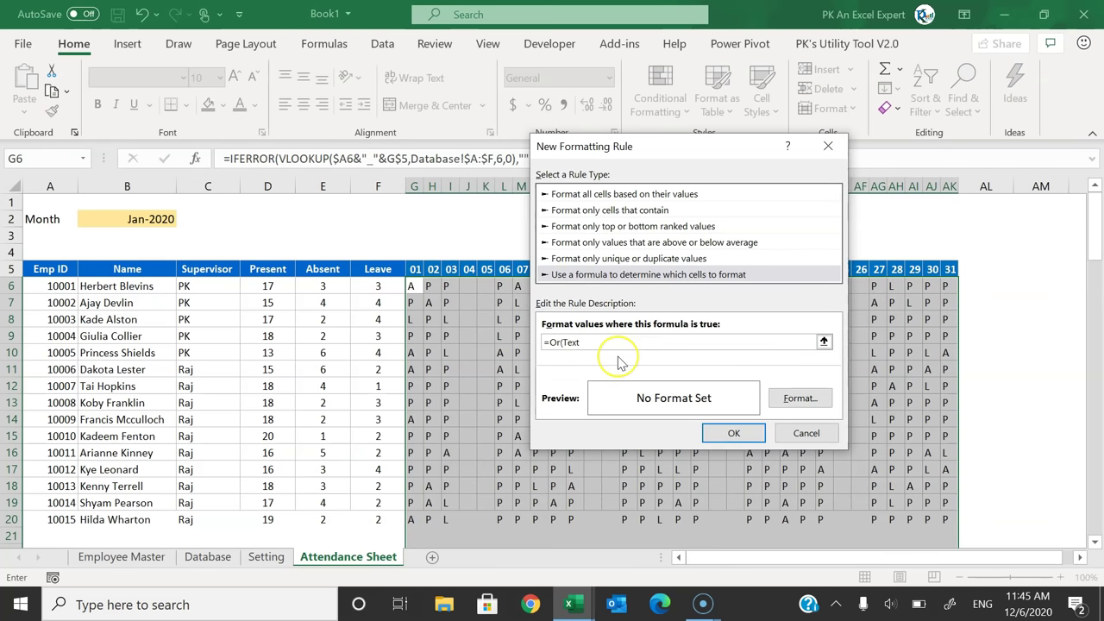
{"action": "type", "text": "("}
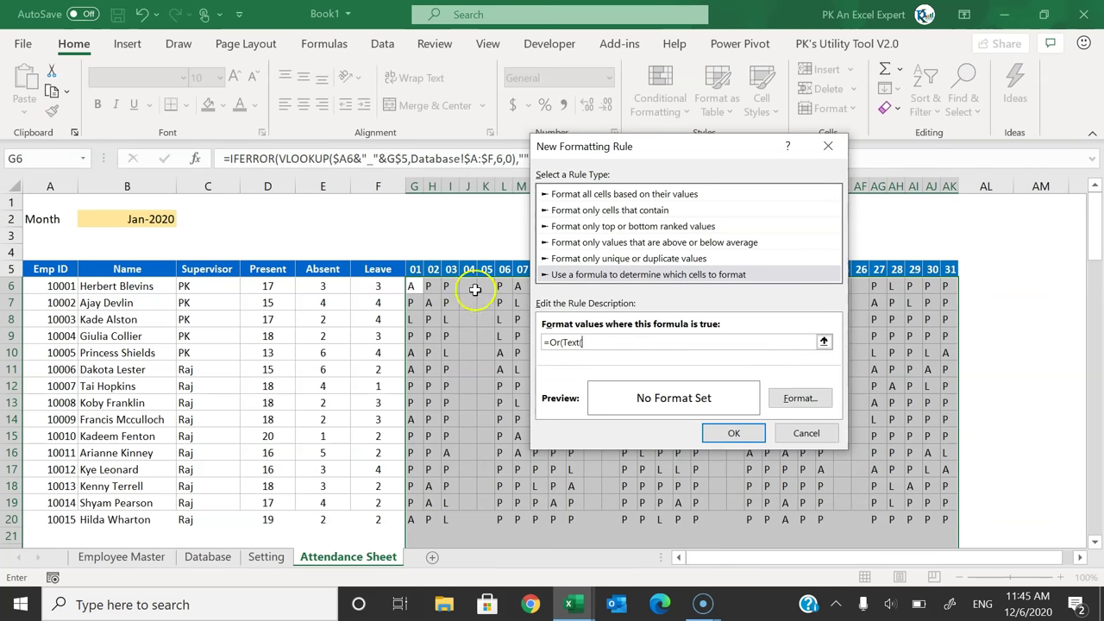
{"action": "left_click", "coordinate": [415, 270]}
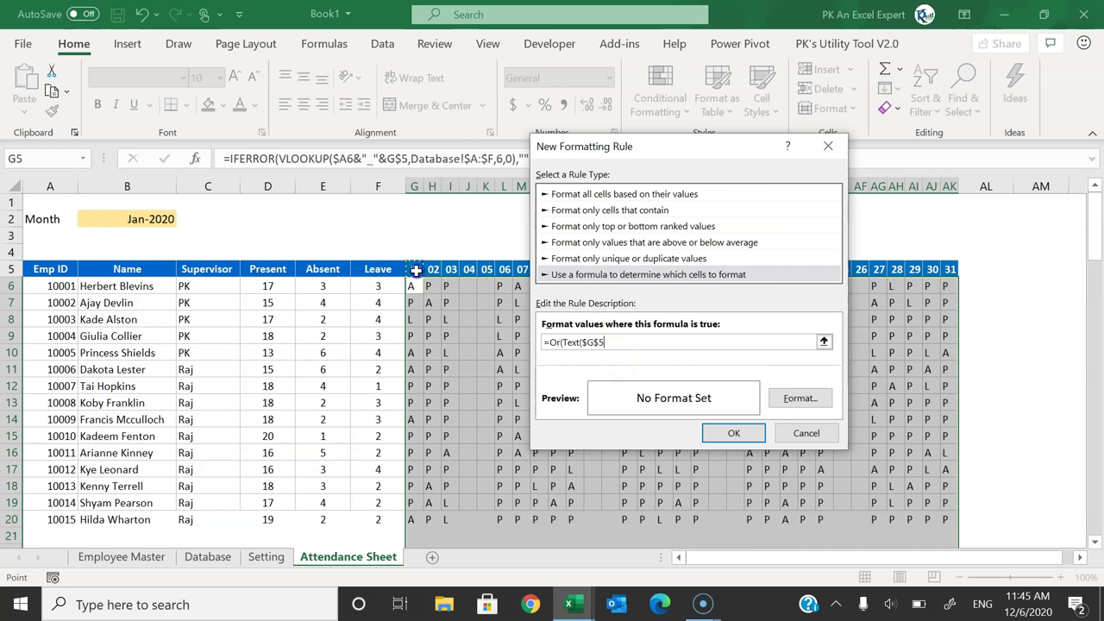
{"action": "left_click", "coordinate": [589, 341]}
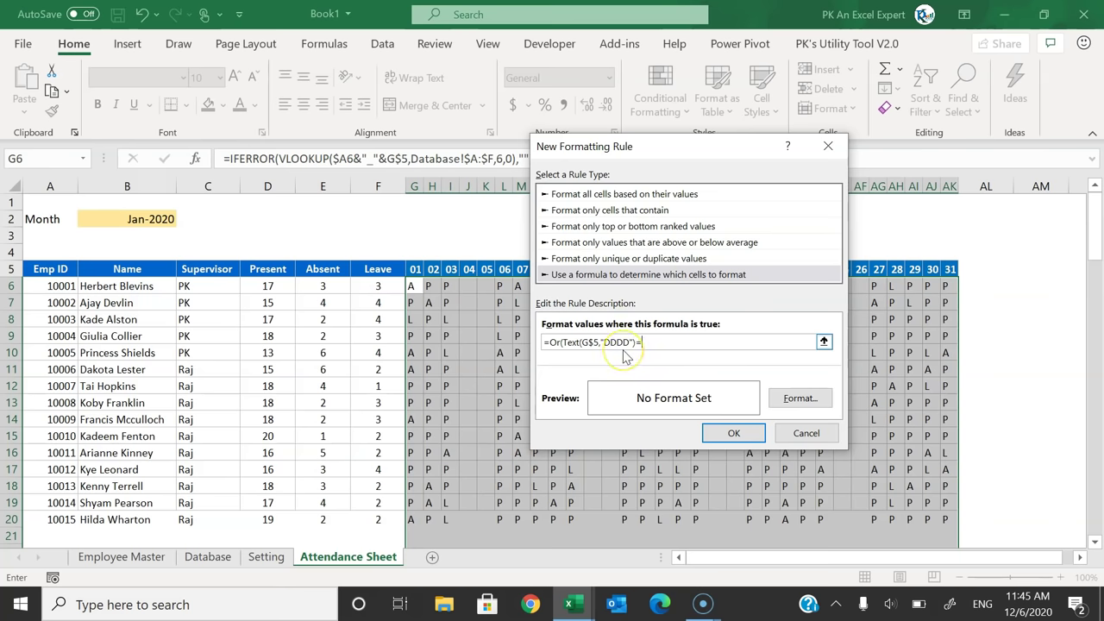
{"action": "left_click", "coordinate": [267, 557]}
{"action": "left_click", "coordinate": [306, 221]}
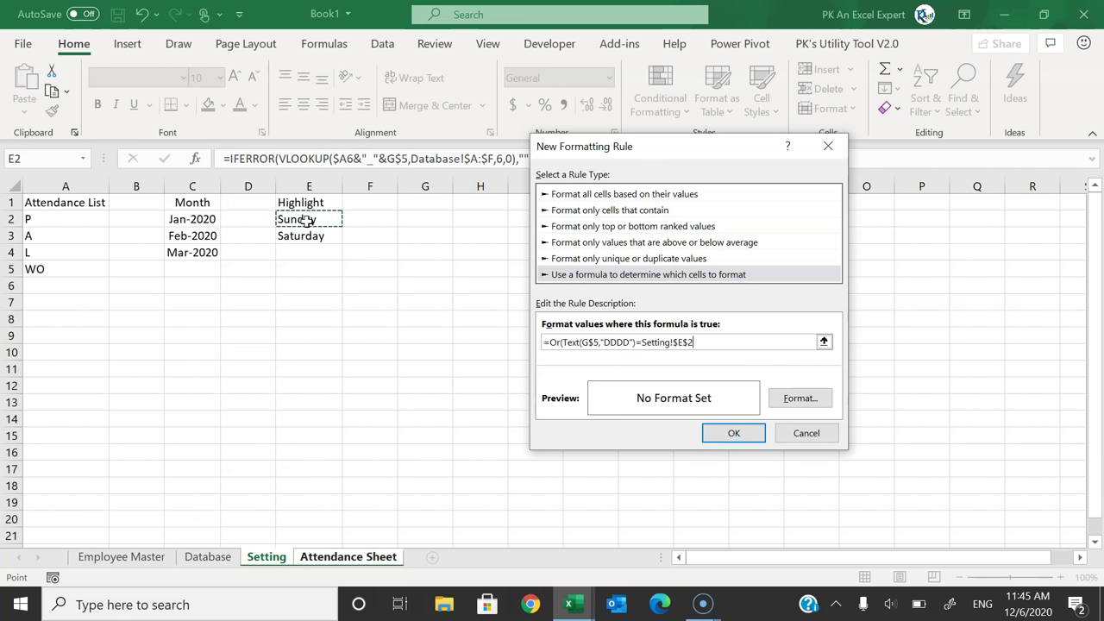
Step: Add Text(G$5,"DDDD")=Setting!$E$3 as the second test inside the Or condition
{"action": "left_click_drag", "start_coordinate": [698, 343], "coordinate": [576, 344]}
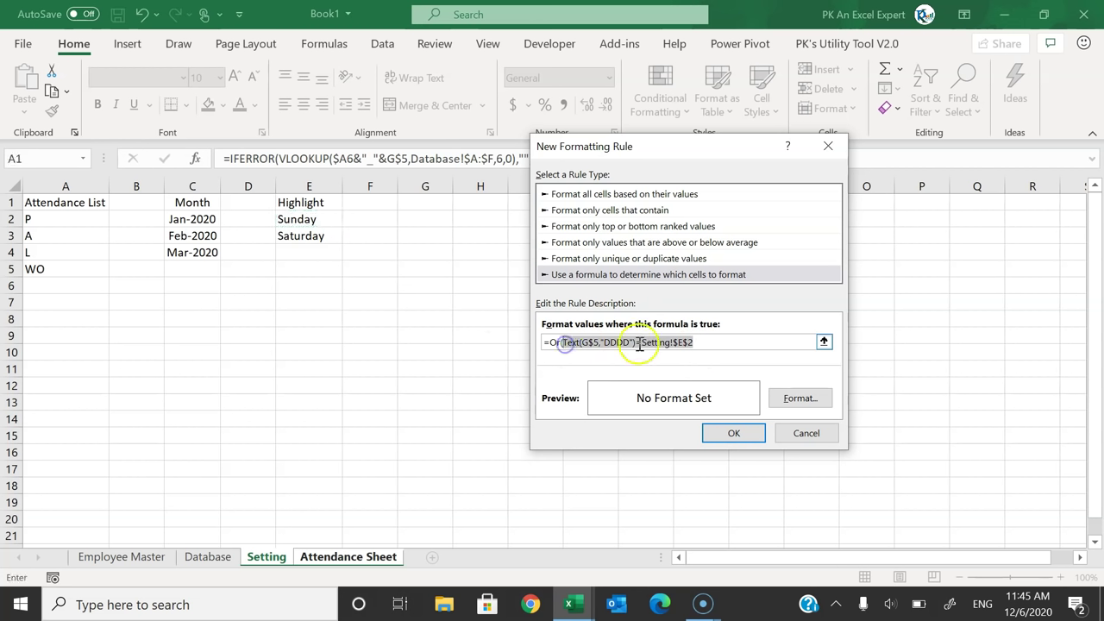
{"action": "left_click", "coordinate": [714, 341]}
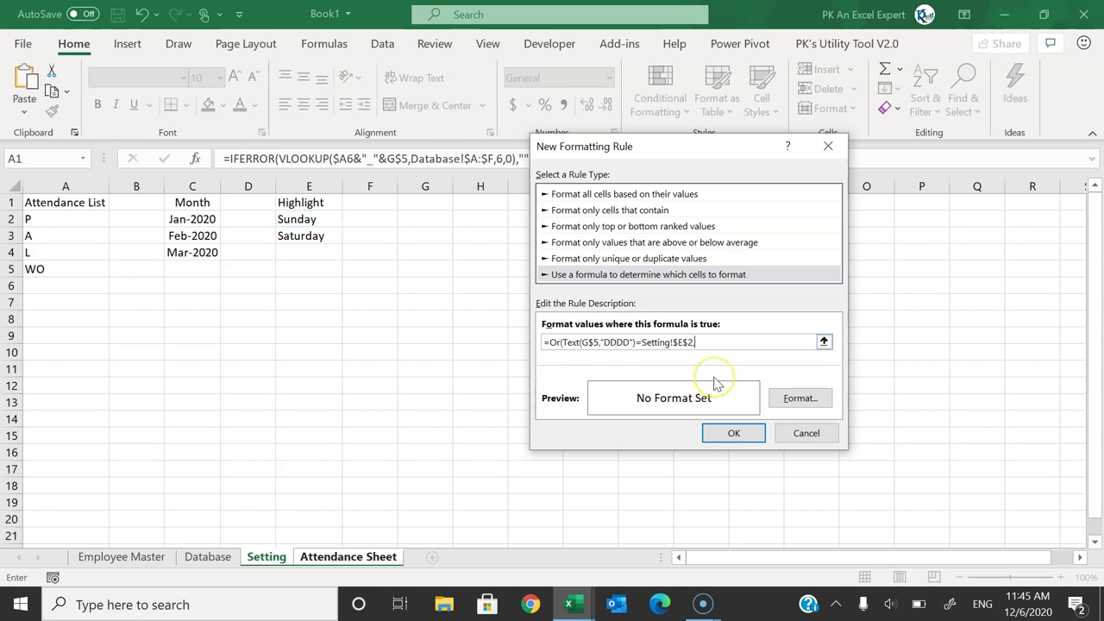
{"action": "type", "text": ","}
{"action": "type", "text": "Text(G$5,\"DDDD\")=Setting!$E$2"}
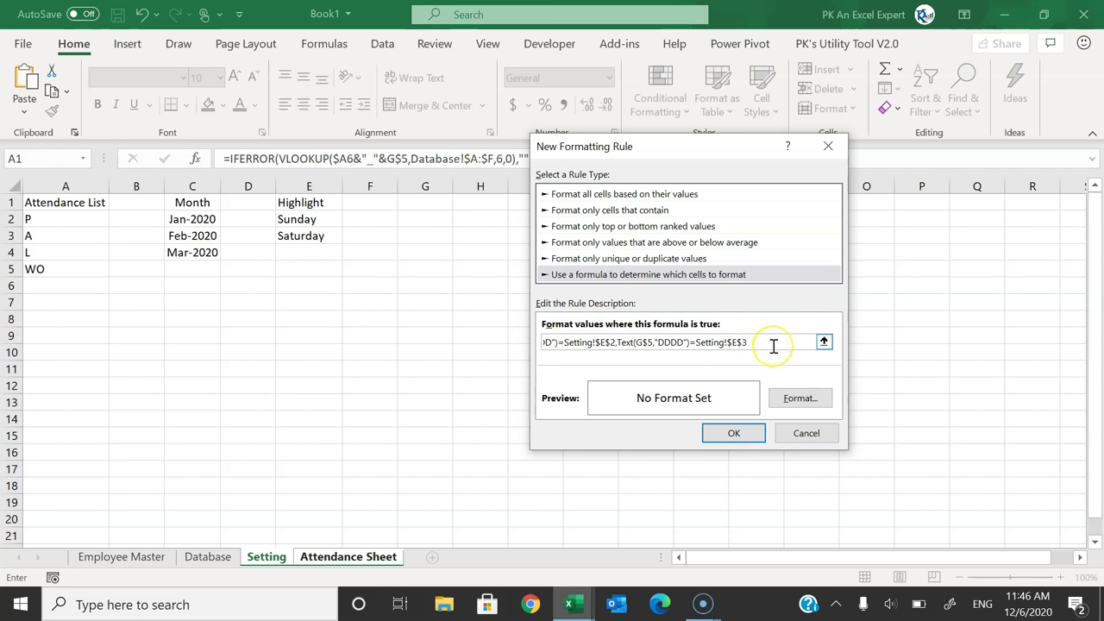
Step: Give the weekend rule a grey background fill, apply it, and check the shading below the last employee row
{"action": "left_click", "coordinate": [799, 398]}
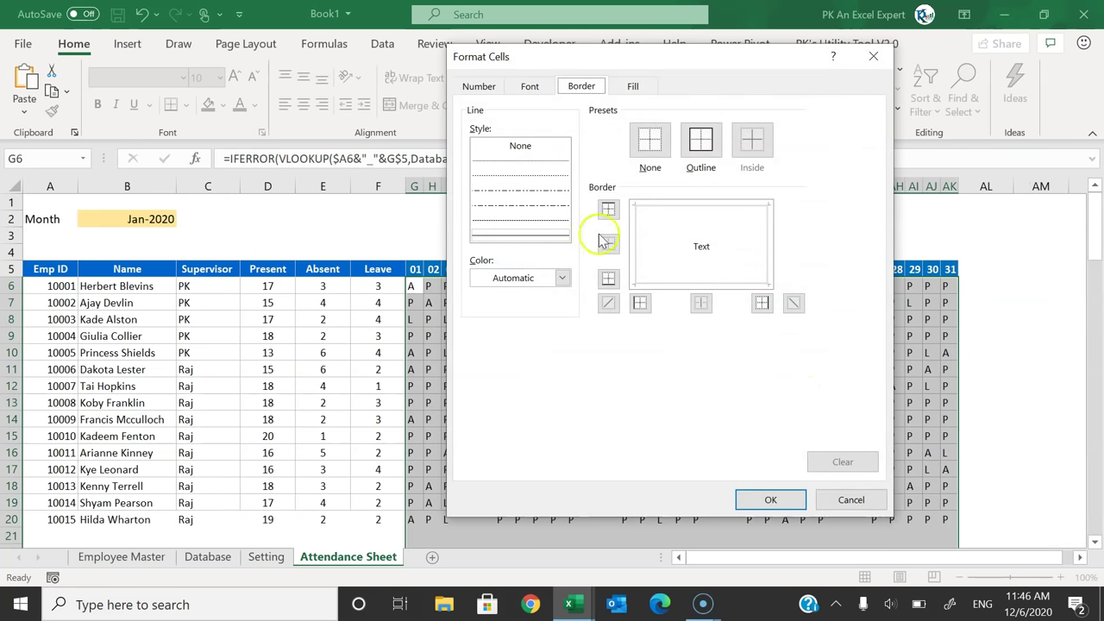
{"action": "left_click", "coordinate": [529, 88]}
{"action": "left_click", "coordinate": [632, 86]}
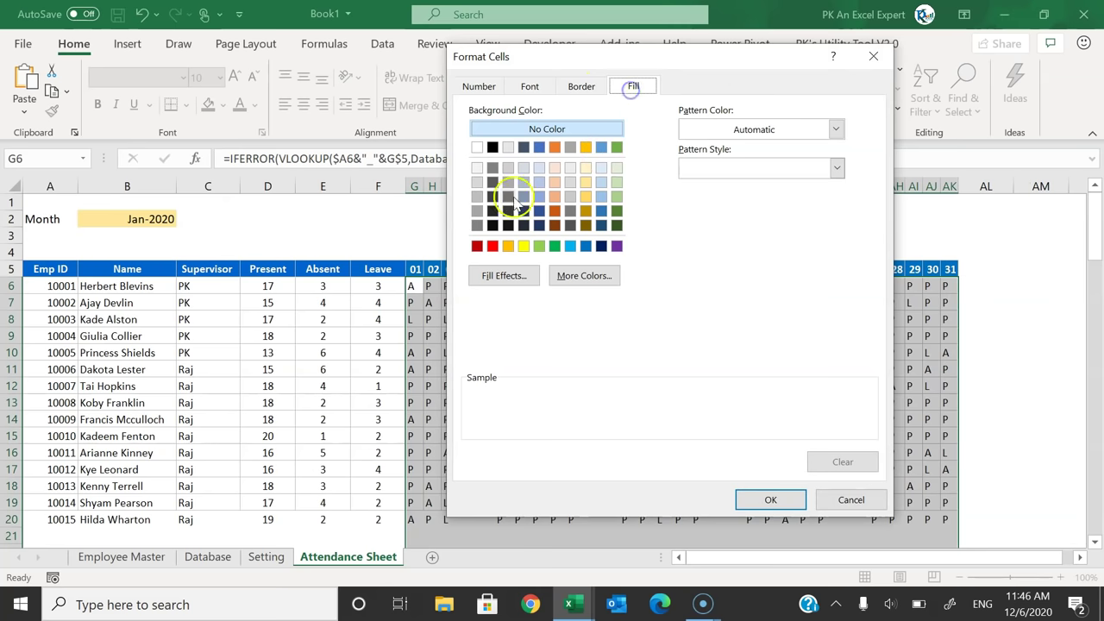
{"action": "left_click", "coordinate": [476, 195]}
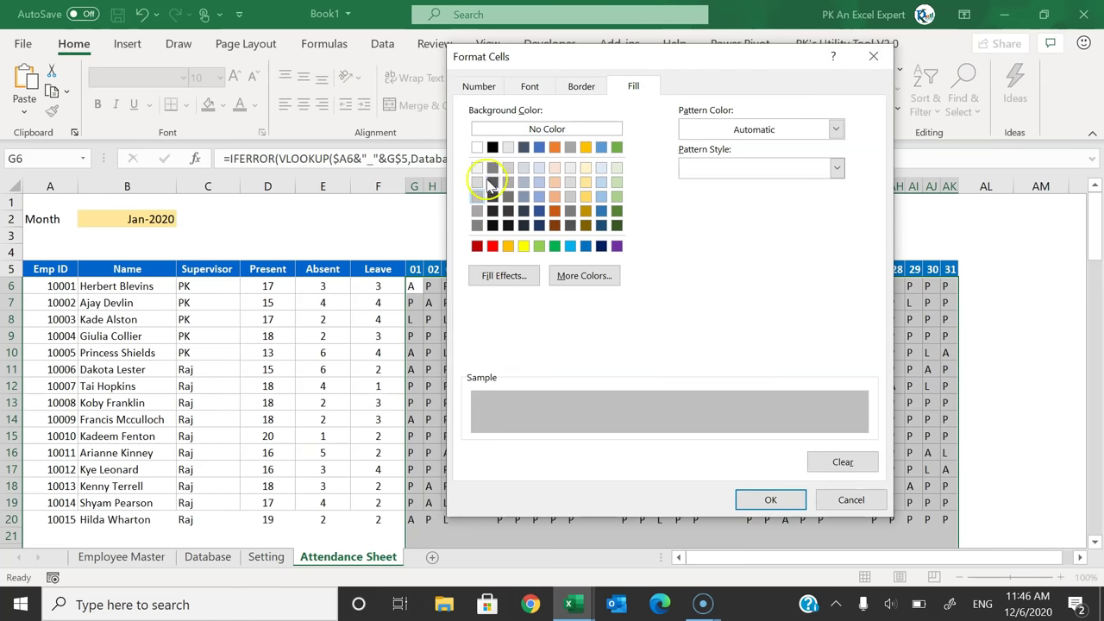
{"action": "left_click", "coordinate": [769, 500]}
{"action": "left_click", "coordinate": [733, 433]}
{"action": "left_click", "coordinate": [1001, 421]}
{"action": "left_click", "coordinate": [847, 421]}
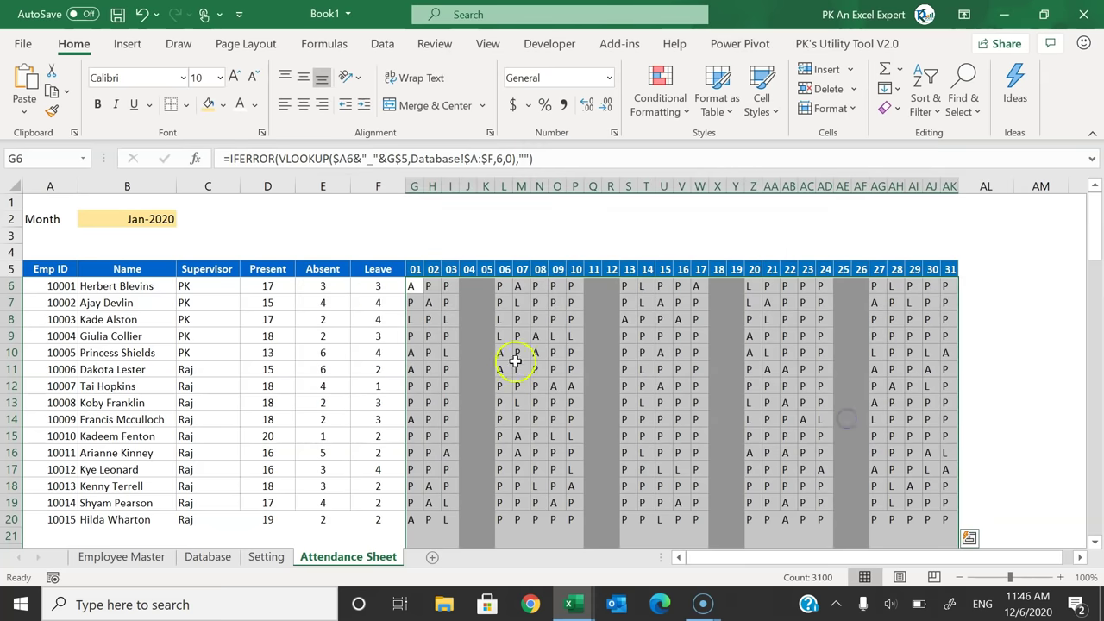
{"action": "left_click", "coordinate": [521, 354]}
{"action": "scroll", "coordinate": [616, 357], "scroll_direction": "down", "scroll_amount": 7}
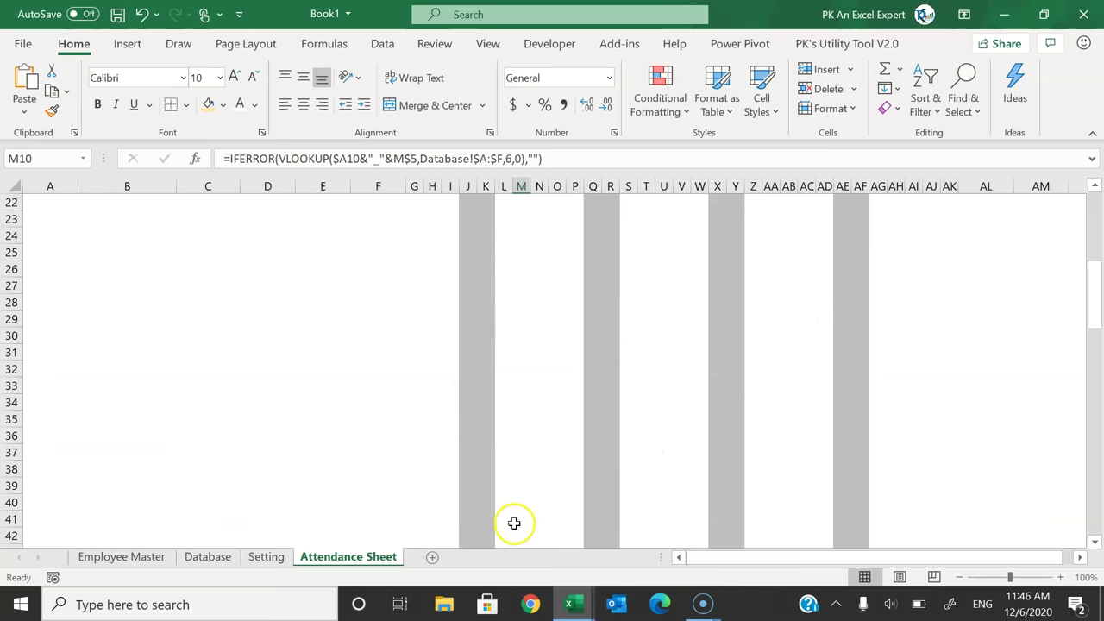
{"action": "scroll", "coordinate": [502, 500], "scroll_direction": "up", "scroll_amount": 7}
Step: Select the daily attendance cells G6:AK105 again and open their grey weekend rule for editing
{"action": "left_click", "coordinate": [413, 285]}
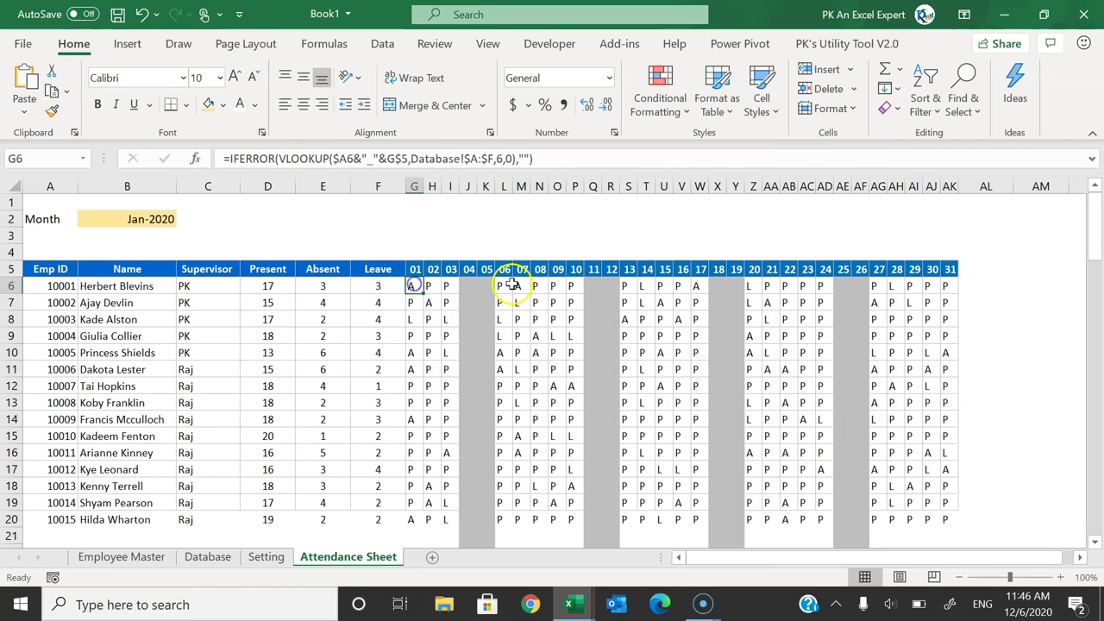
{"action": "key", "text": "Left"}
{"action": "key", "text": "Right"}
{"action": "key", "text": "ctrl+shift+Right"}
{"action": "key", "text": "ctrl+shift+Down"}
{"action": "key", "text": "alt+o"}
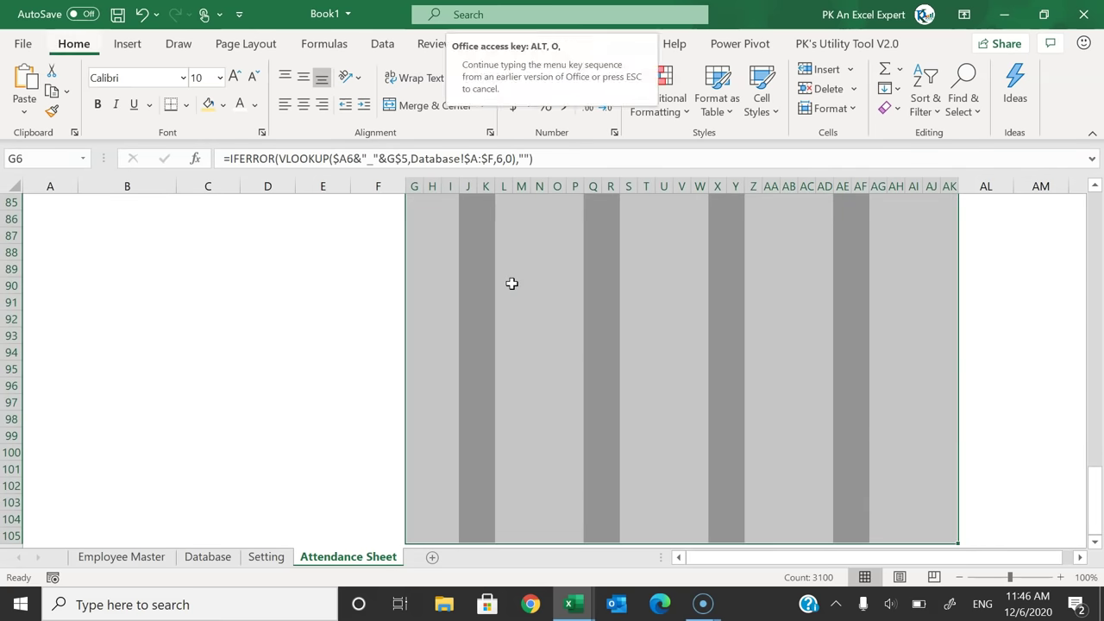
{"action": "key", "text": "d"}
{"action": "left_click", "coordinate": [455, 290]}
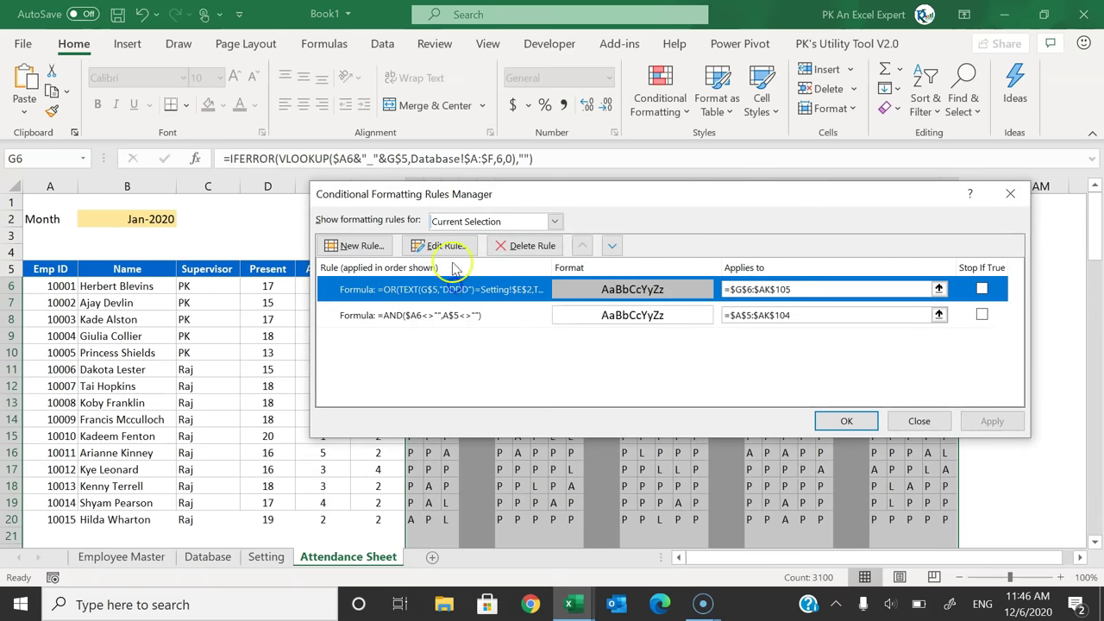
{"action": "left_click", "coordinate": [439, 246]}
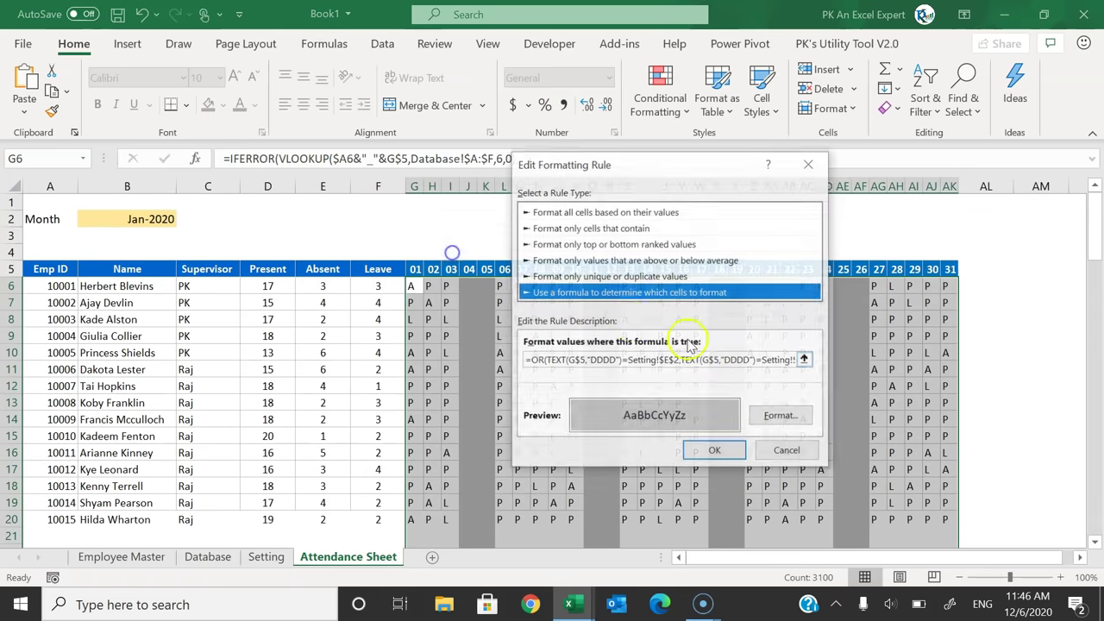
Step: Wrap the weekend condition in And, with $A6<>"" as the first test before the Or part
{"action": "left_click", "coordinate": [531, 361]}
{"action": "type", "text": "And"}
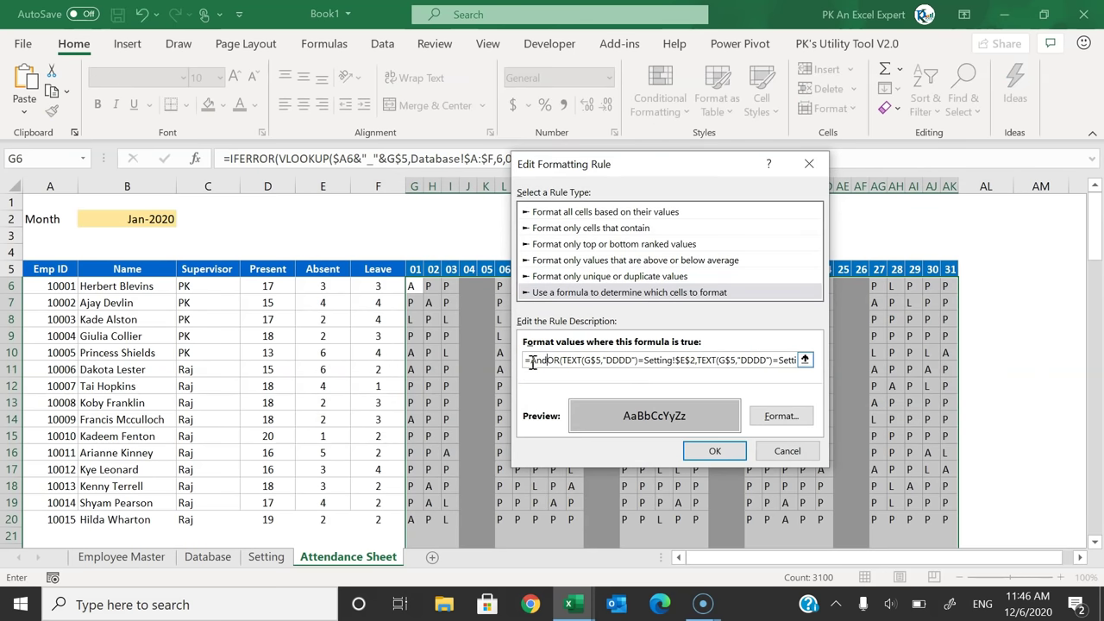
{"action": "type", "text": "("}
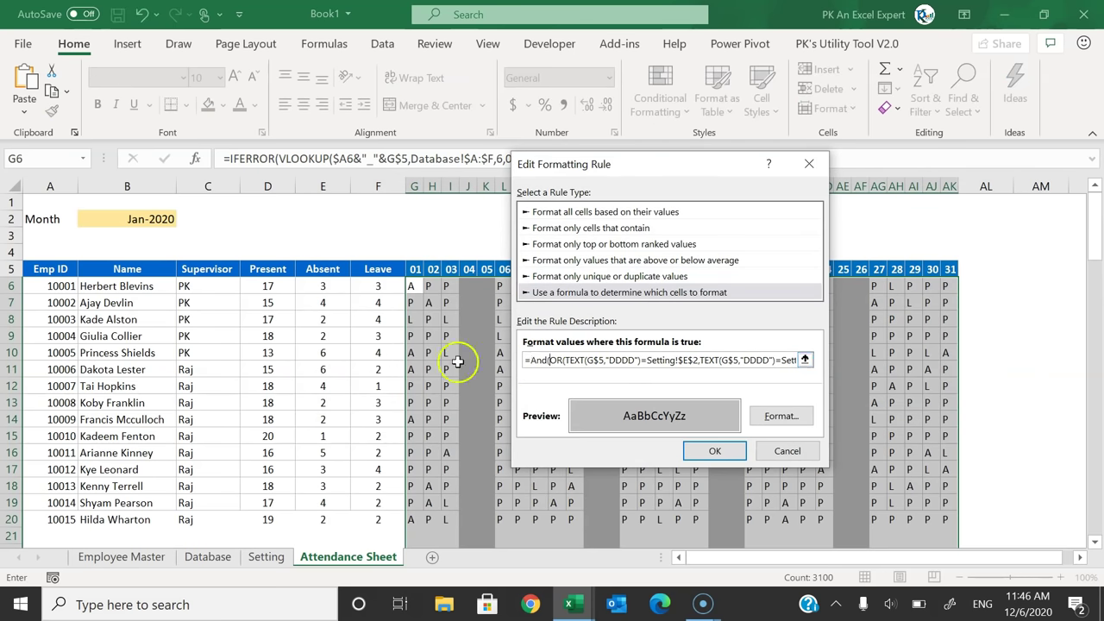
{"action": "left_click", "coordinate": [55, 285]}
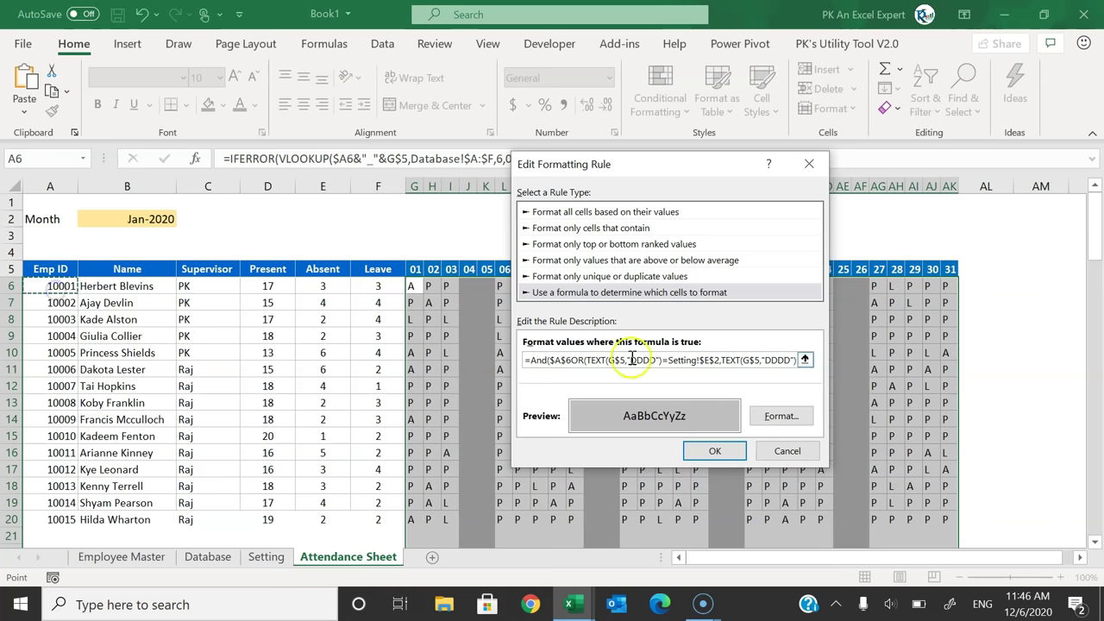
{"action": "left_click", "coordinate": [569, 360]}
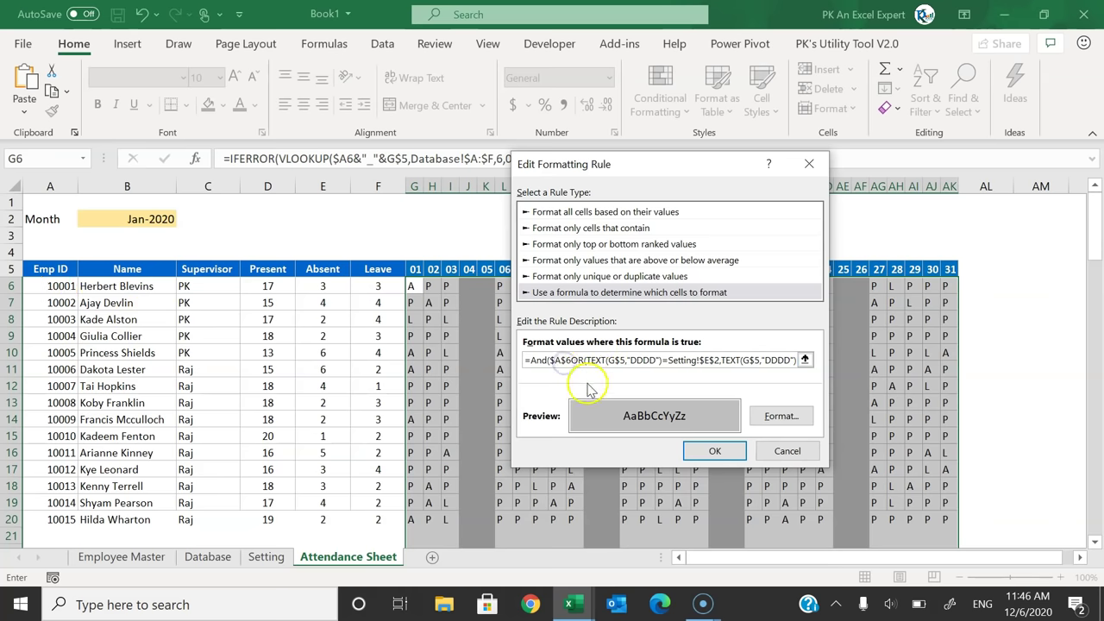
{"action": "key", "text": "BackSpace"}
{"action": "left_click", "coordinate": [567, 360]}
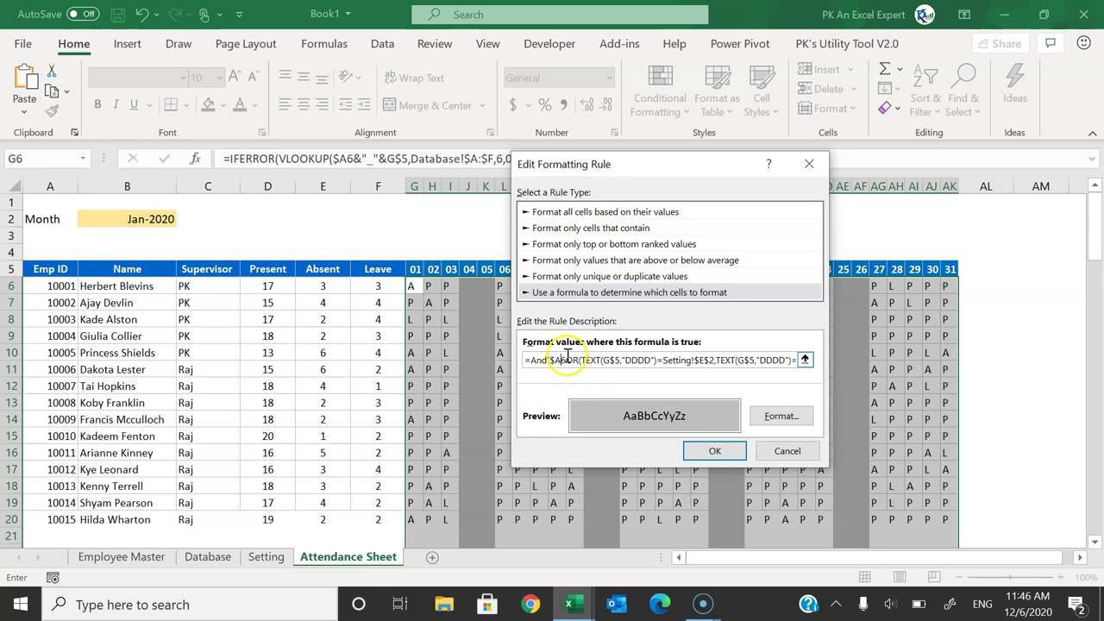
{"action": "type", "text": "<>\"\""}
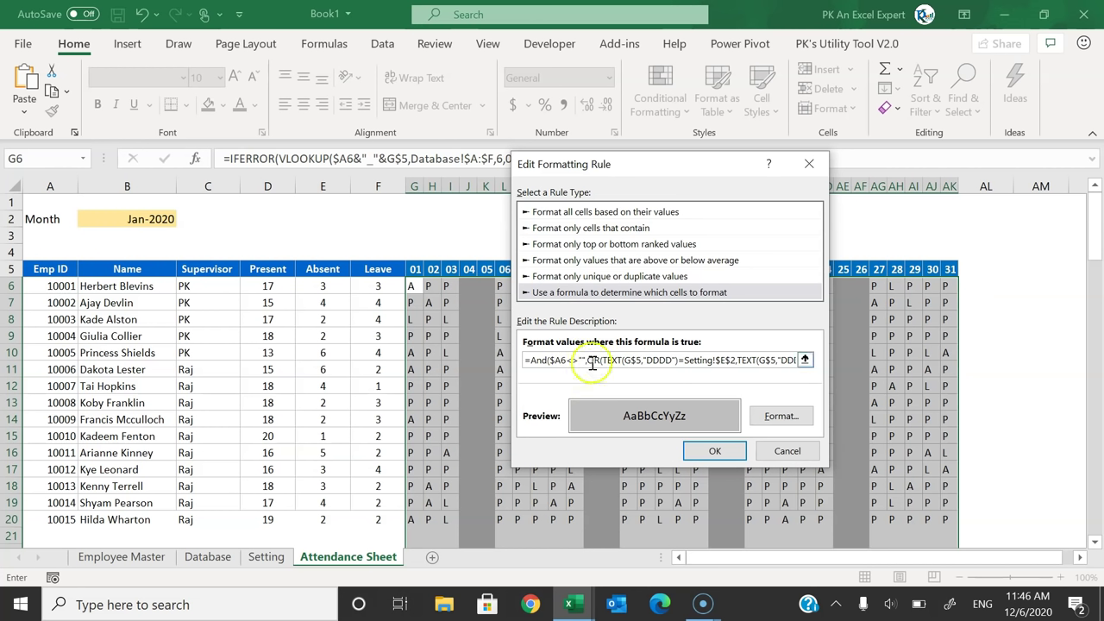
{"action": "type", "text": ","}
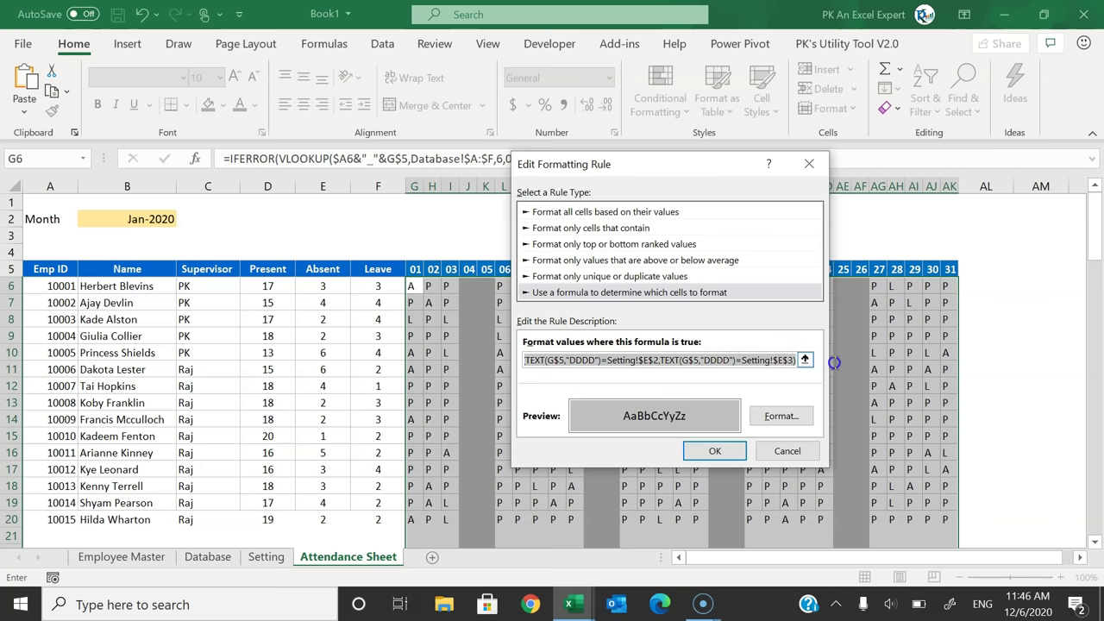
Step: Close the And formula with a final parenthesis, review the whole condition, and apply the edited rule
{"action": "left_click", "coordinate": [791, 361]}
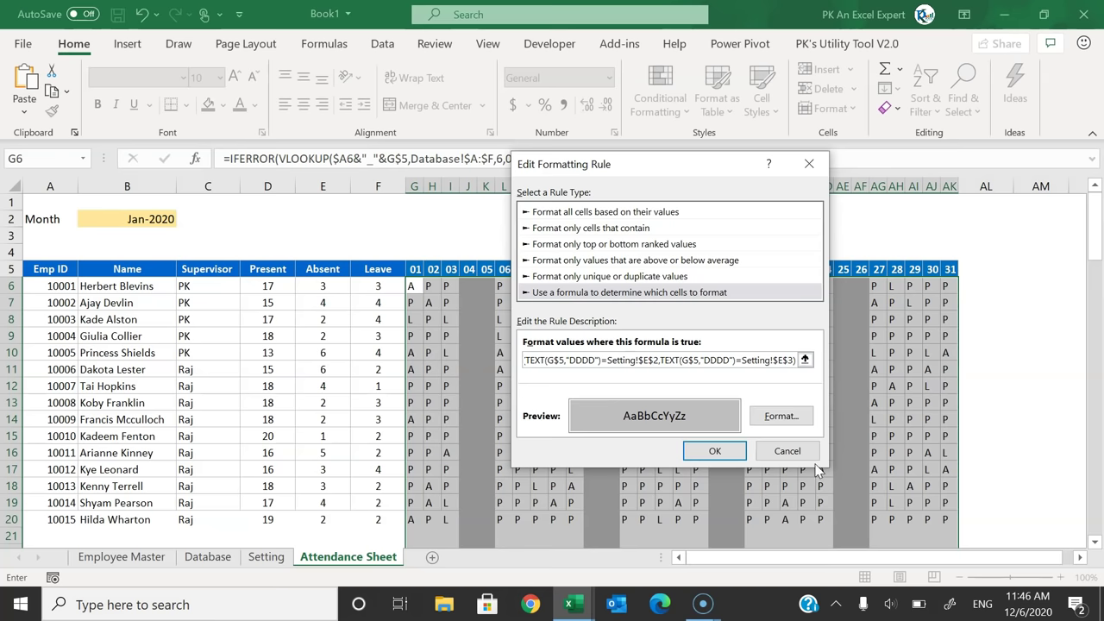
{"action": "left_click_drag", "start_coordinate": [677, 177], "coordinate": [422, 181]}
{"action": "left_click", "coordinate": [547, 372]}
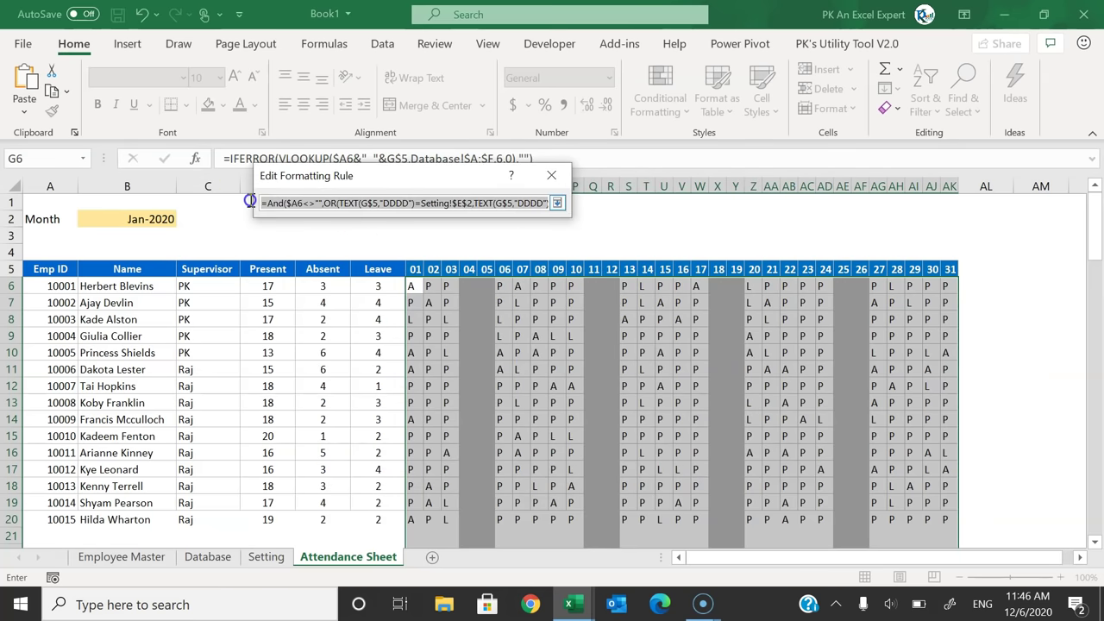
{"action": "left_click", "coordinate": [270, 220]}
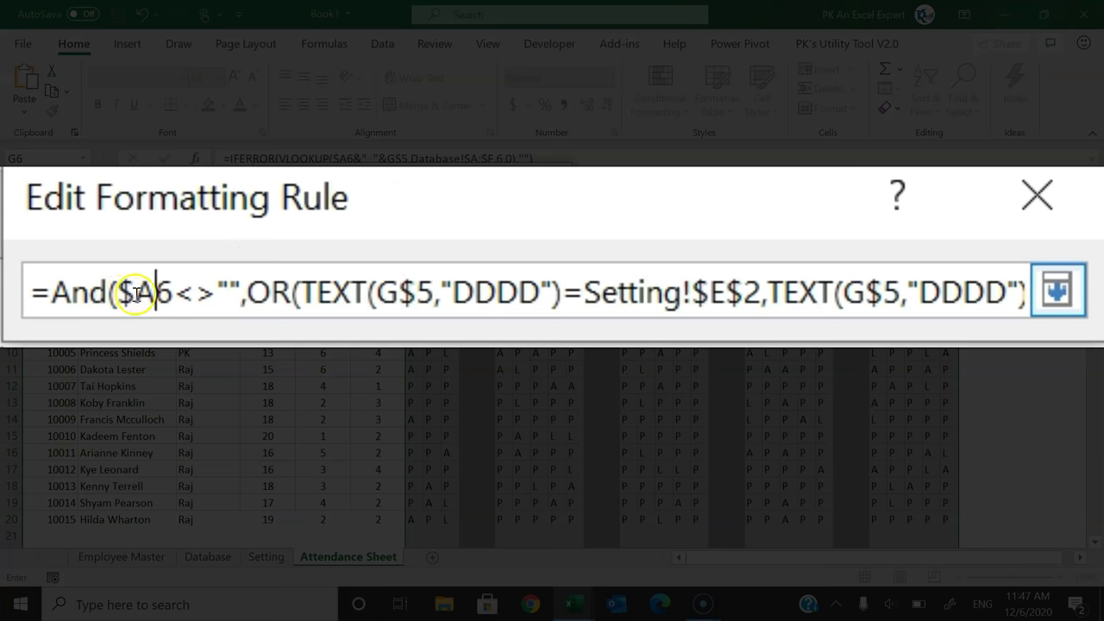
{"action": "left_click_drag", "start_coordinate": [241, 294], "coordinate": [1103, 328]}
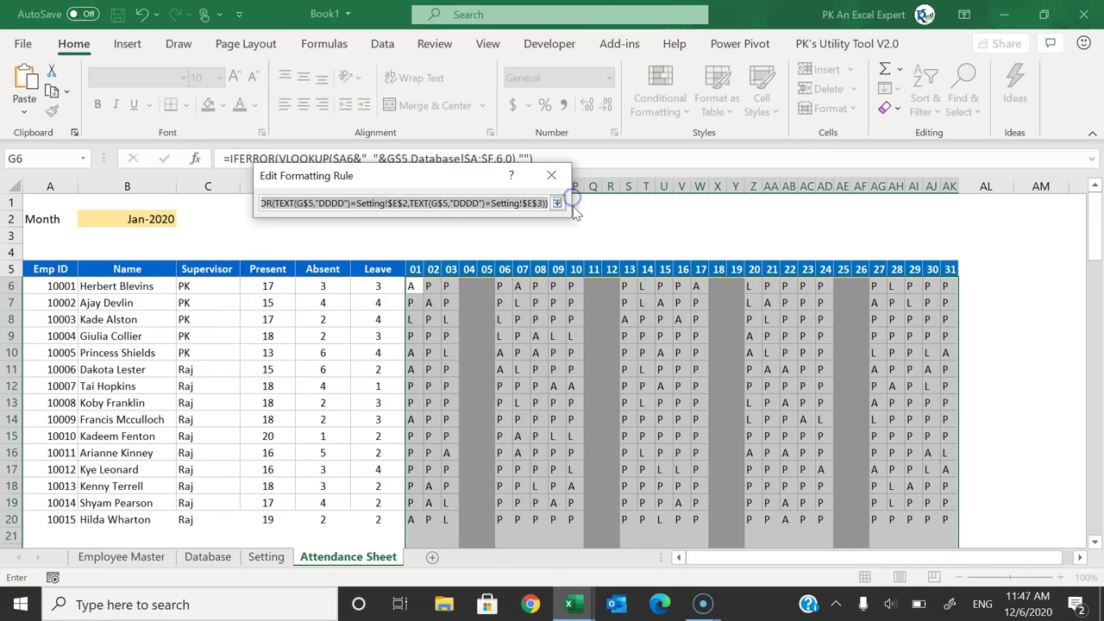
{"action": "left_click", "coordinate": [557, 202]}
{"action": "left_click", "coordinate": [468, 460]}
{"action": "left_click", "coordinate": [847, 419]}
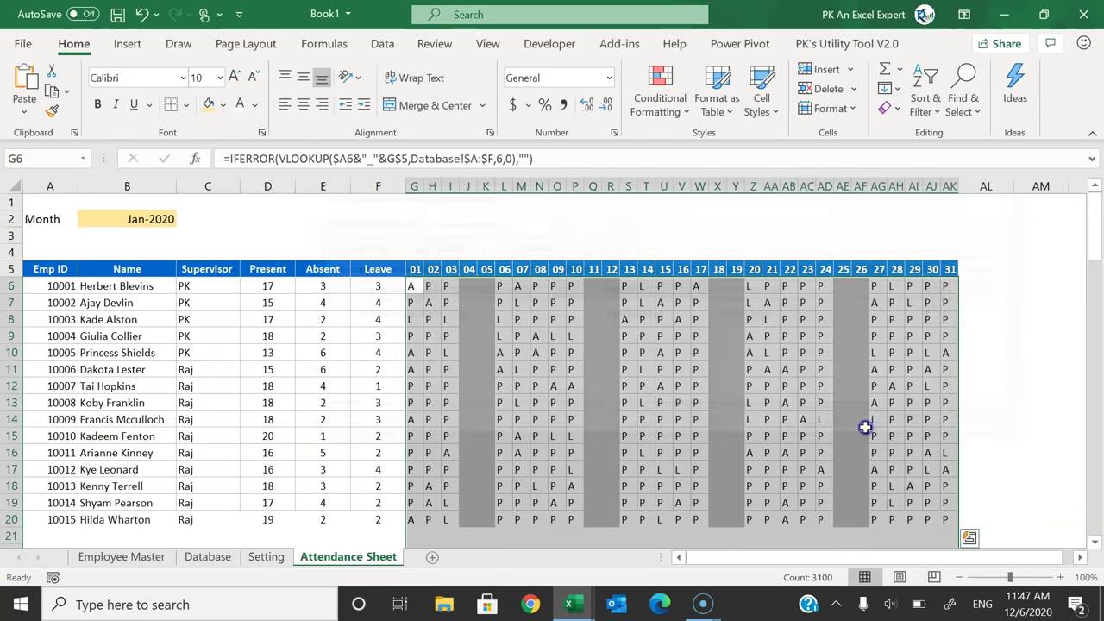
Step: Check the grey weekend shading around the last employee row against the date headers
{"action": "left_click", "coordinate": [688, 419]}
{"action": "scroll", "coordinate": [483, 500], "scroll_direction": "down", "scroll_amount": 1}
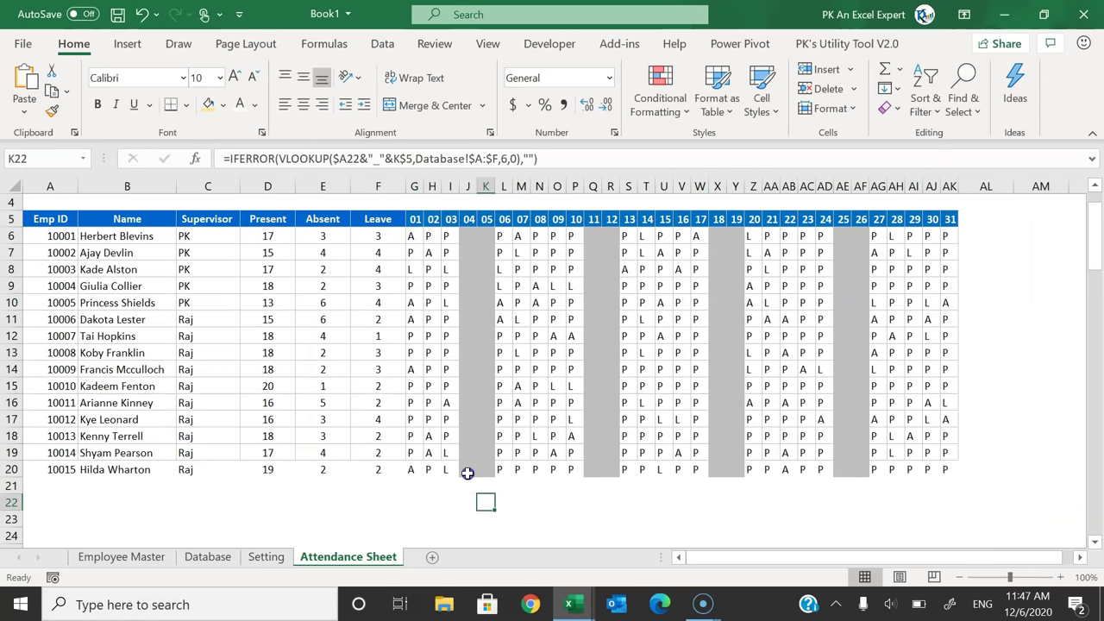
{"action": "left_click", "coordinate": [468, 471]}
{"action": "scroll", "coordinate": [492, 320], "scroll_direction": "up", "scroll_amount": 1}
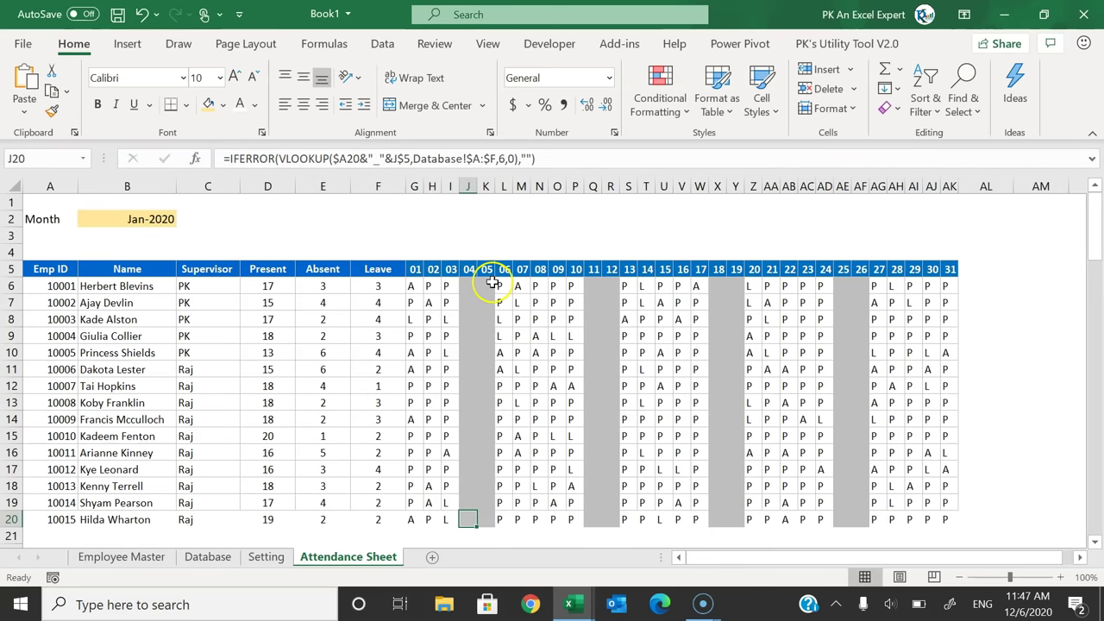
{"action": "left_click", "coordinate": [487, 271]}
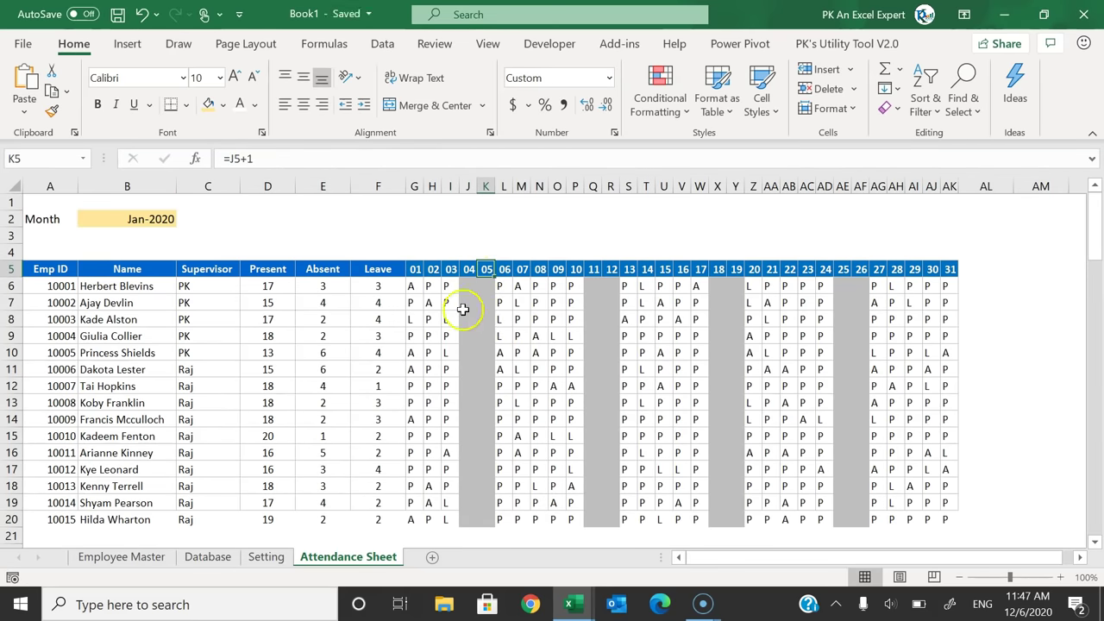
Step: Select the daily attendance cells G6:AK105 and start a new conditional formatting rule for cell values equal to P
{"action": "left_click", "coordinate": [414, 286]}
{"action": "key", "text": "ctrl+shift+Right"}
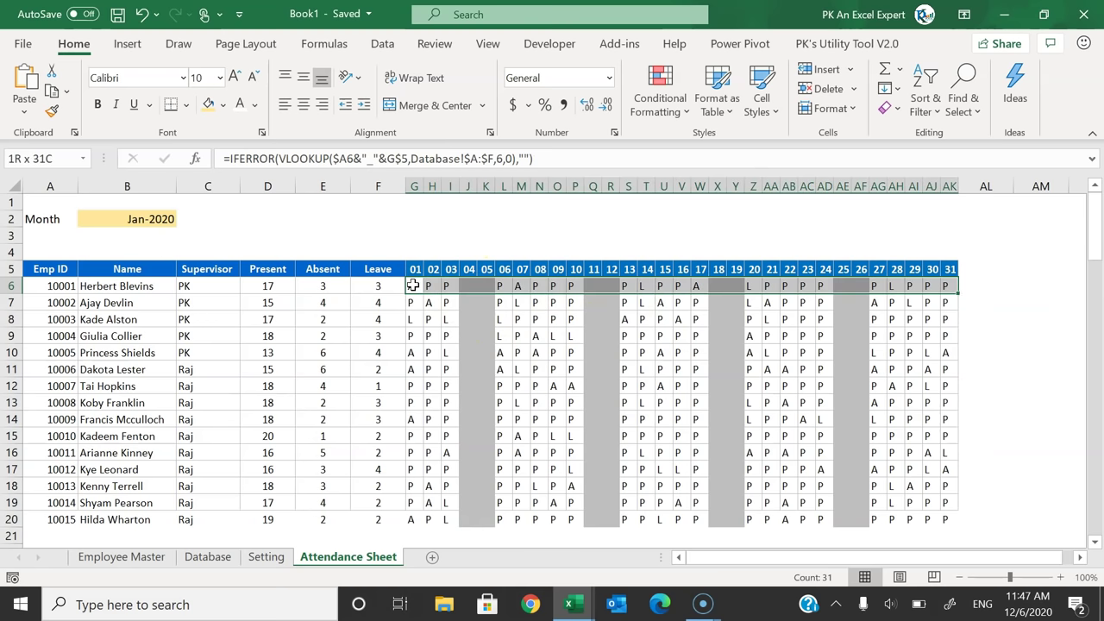
{"action": "key", "text": "ctrl+shift+Down"}
{"action": "key", "text": "alt+o"}
{"action": "key", "text": "d"}
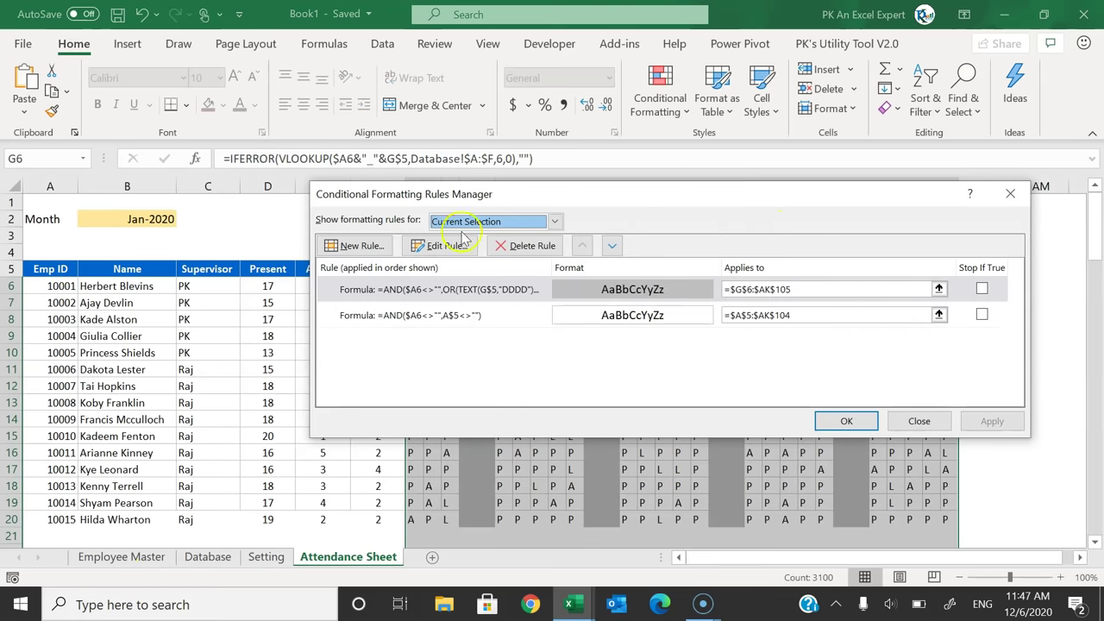
{"action": "left_click", "coordinate": [360, 246]}
{"action": "left_click", "coordinate": [502, 212]}
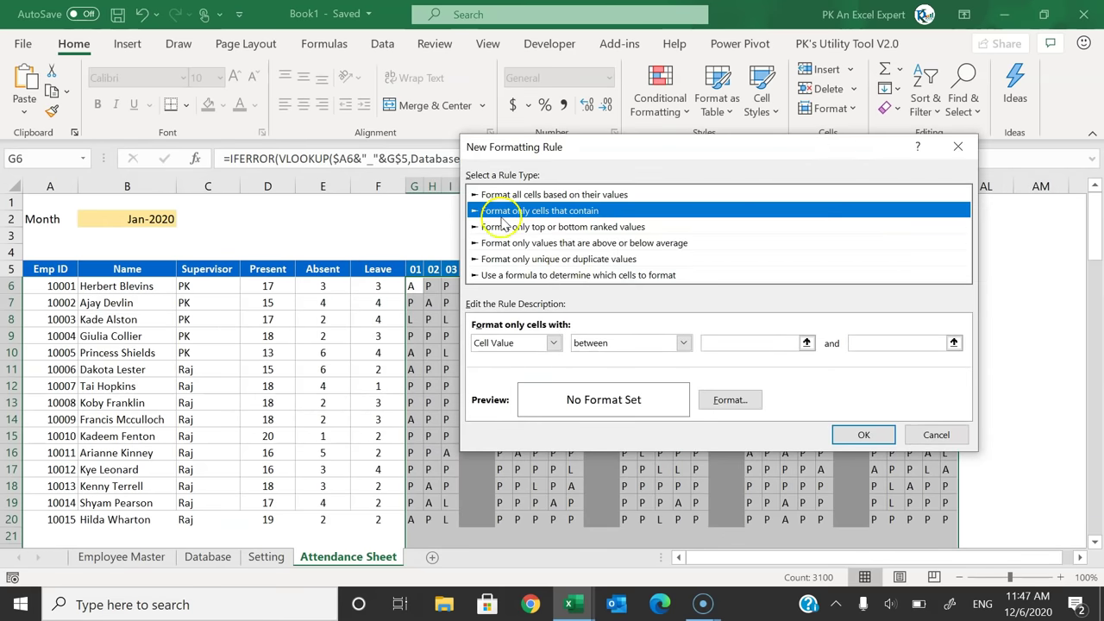
{"action": "left_click", "coordinate": [641, 344]}
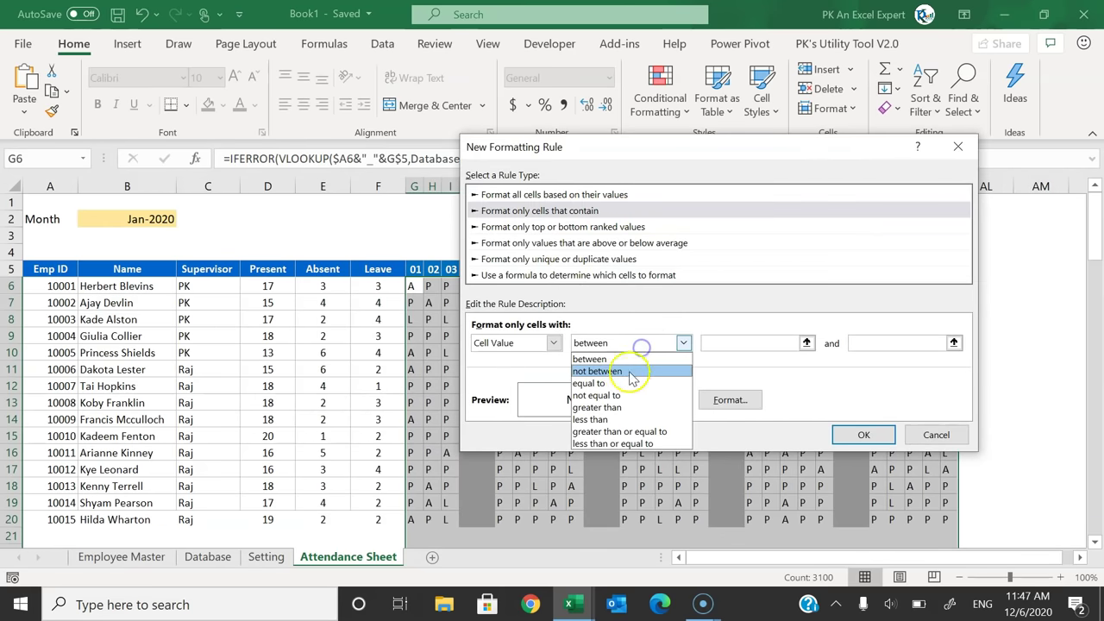
{"action": "left_click", "coordinate": [614, 383]}
{"action": "left_click", "coordinate": [749, 343]}
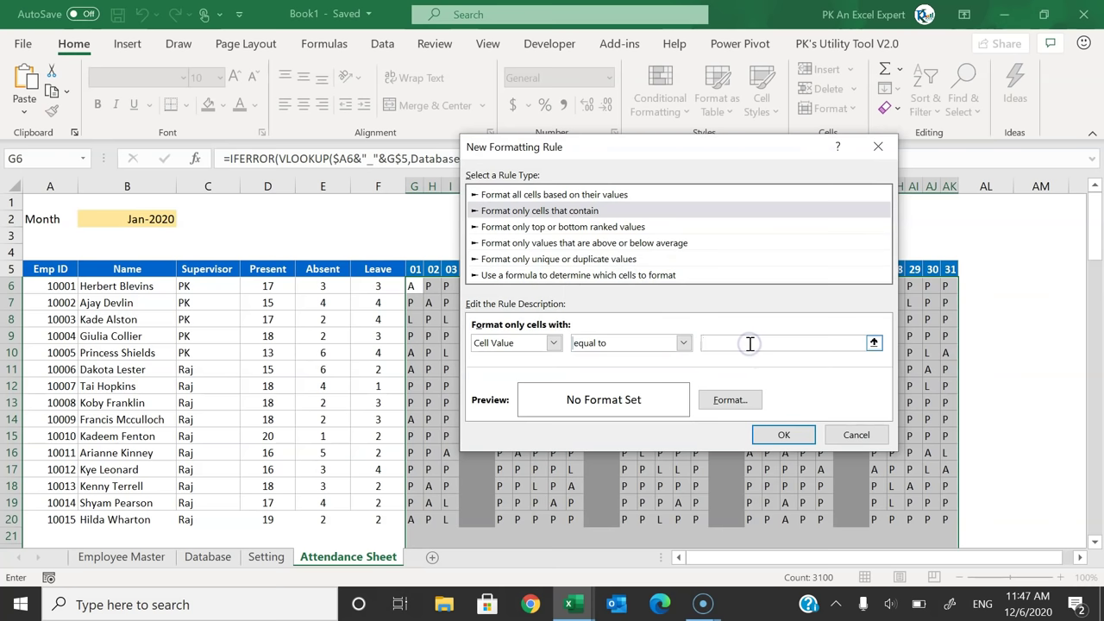
Step: Format the P rule with a light green fill and white font, and add it to the rules
{"action": "left_click", "coordinate": [750, 401]}
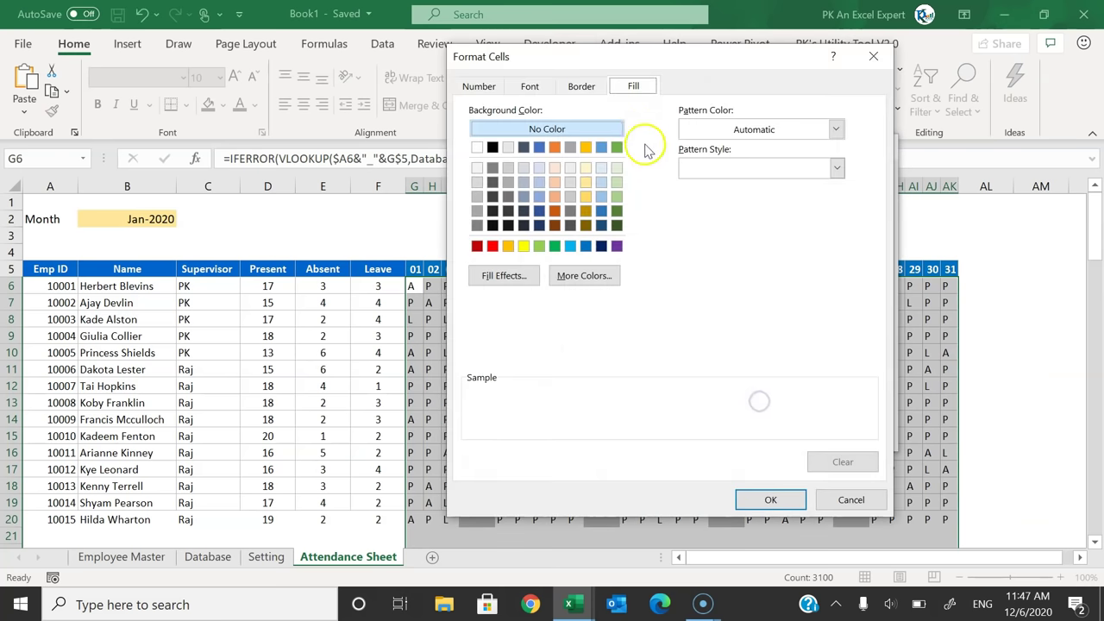
{"action": "left_click", "coordinate": [542, 247]}
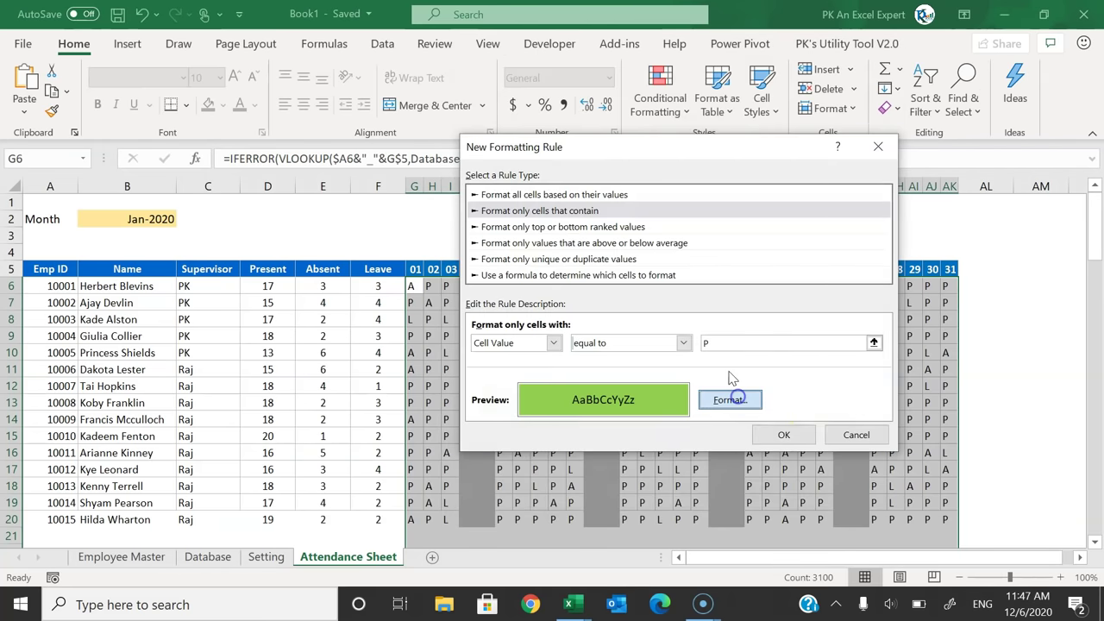
{"action": "left_click", "coordinate": [551, 87]}
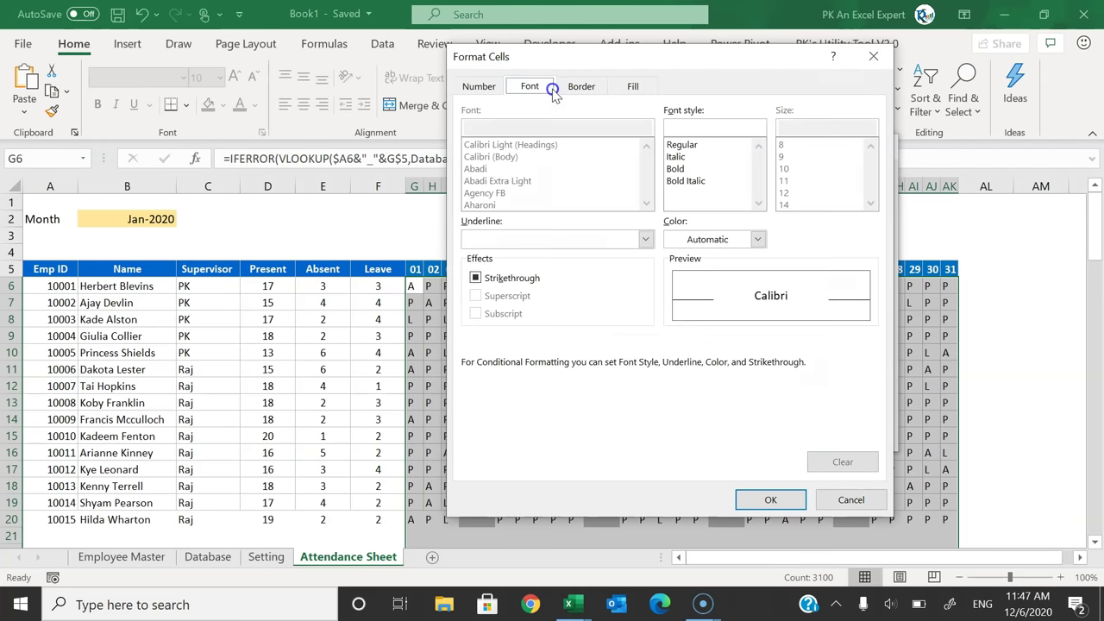
{"action": "left_click", "coordinate": [723, 239]}
{"action": "left_click", "coordinate": [678, 311]}
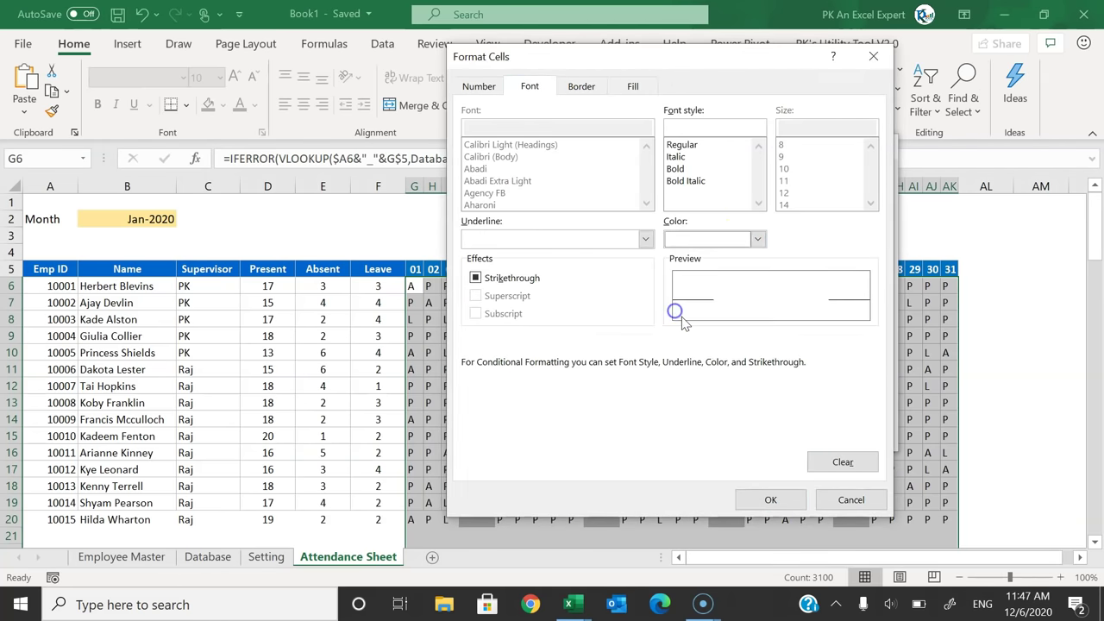
{"action": "left_click", "coordinate": [771, 500]}
{"action": "left_click", "coordinate": [782, 435]}
Step: Start another rule for the attendance cells that formats cell values equal to A
{"action": "left_click", "coordinate": [358, 245]}
{"action": "left_click", "coordinate": [591, 211]}
{"action": "left_click", "coordinate": [684, 342]}
{"action": "left_click", "coordinate": [640, 383]}
{"action": "left_click", "coordinate": [751, 345]}
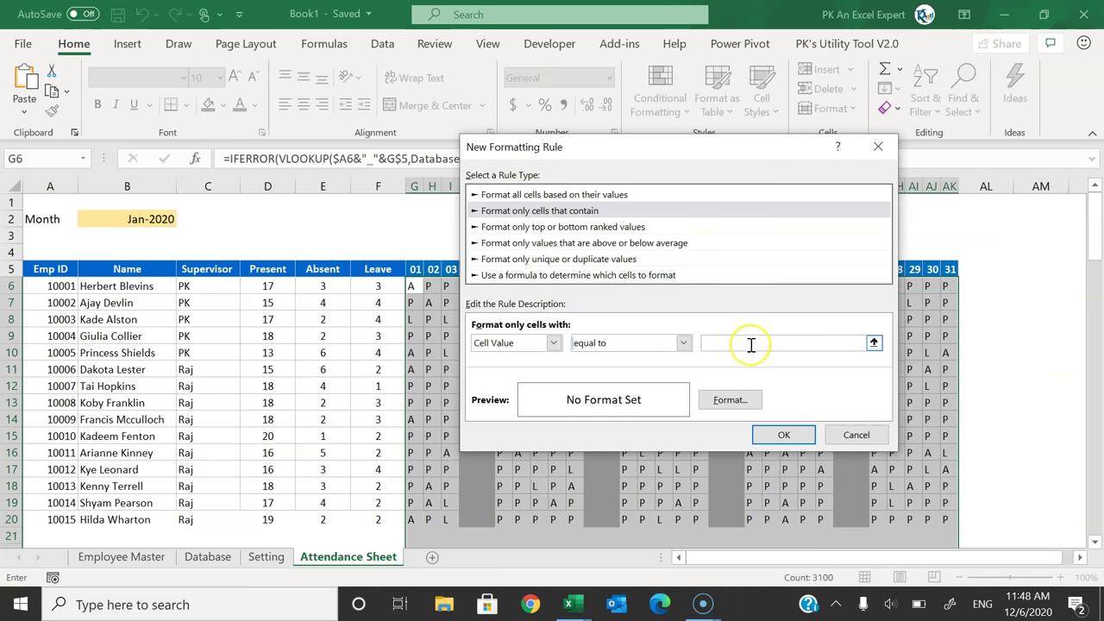
Step: Format the A rule with a white font and dark red fill, and add it to the rules
{"action": "left_click", "coordinate": [730, 400]}
{"action": "left_click", "coordinate": [722, 239]}
{"action": "left_click", "coordinate": [674, 313]}
{"action": "left_click", "coordinate": [633, 86]}
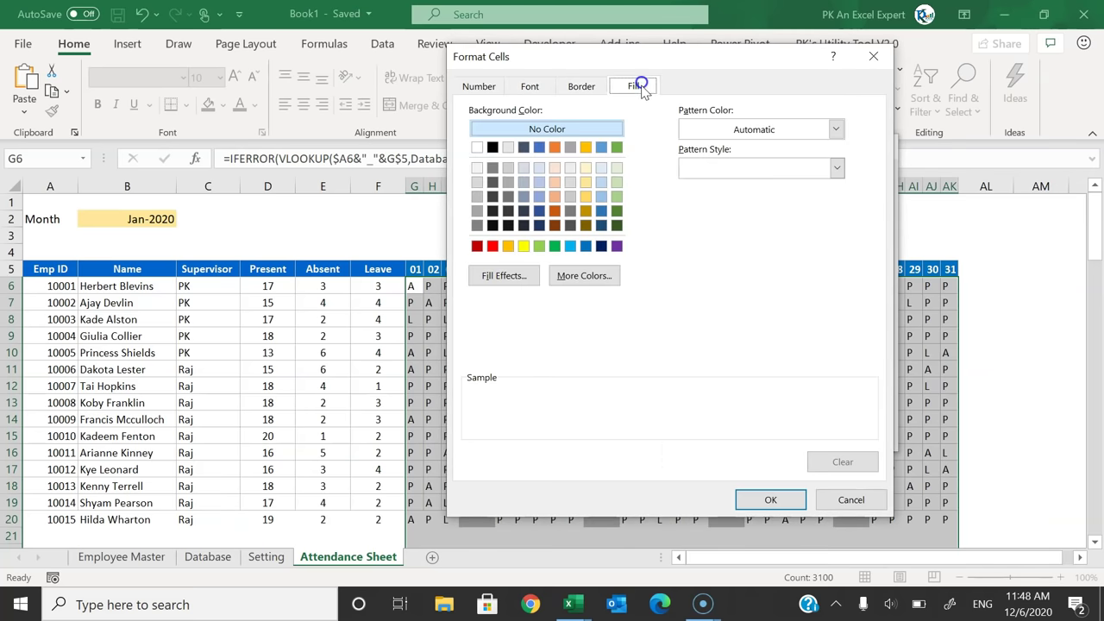
{"action": "left_click", "coordinate": [477, 246]}
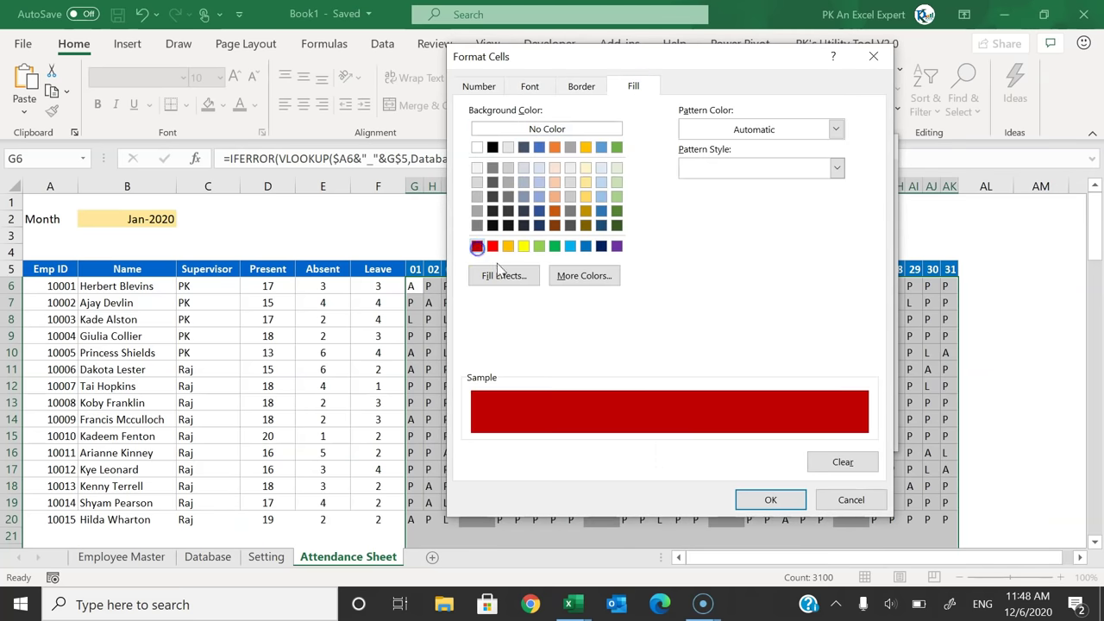
{"action": "left_click", "coordinate": [768, 501]}
{"action": "left_click", "coordinate": [785, 435]}
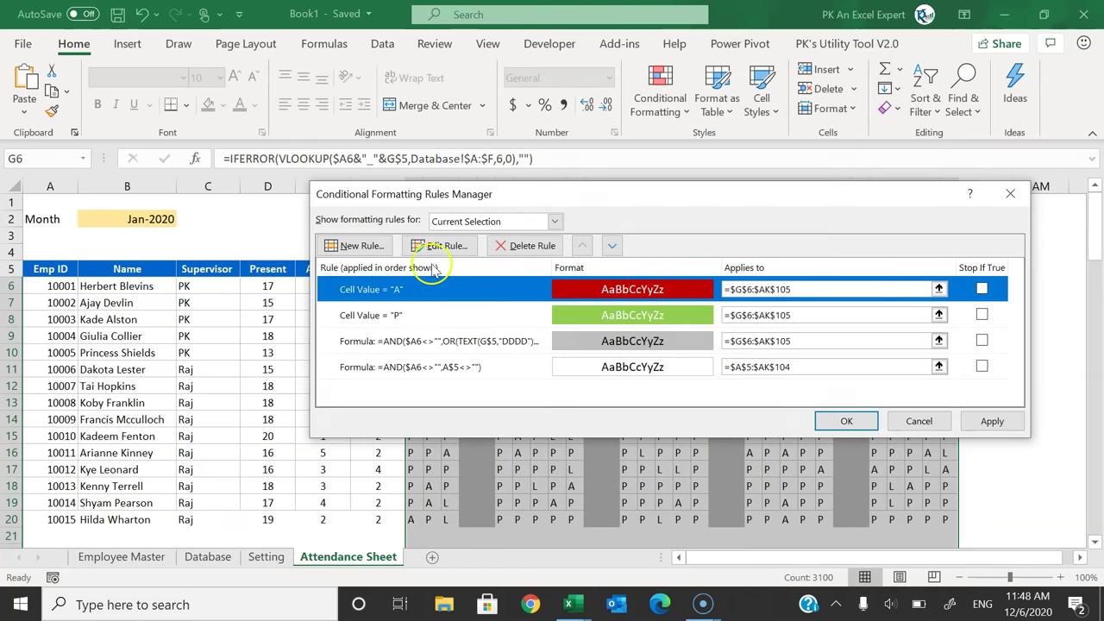
Step: Start a third status rule for the attendance cells with a cell value equal to L
{"action": "left_click", "coordinate": [342, 252]}
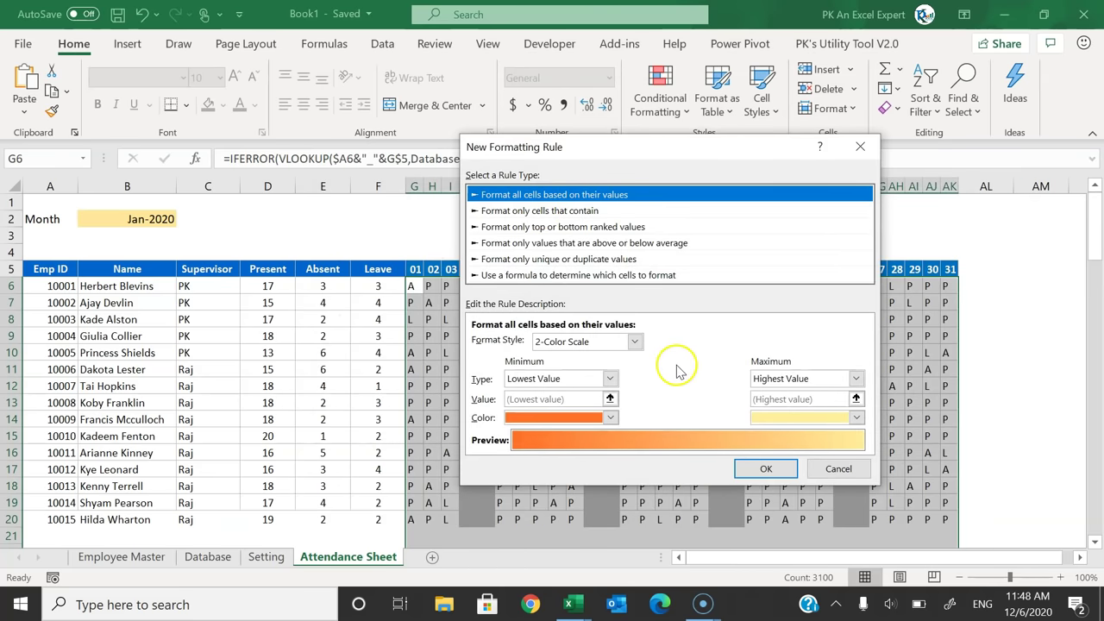
{"action": "left_click", "coordinate": [552, 210]}
{"action": "left_click", "coordinate": [683, 343]}
{"action": "left_click", "coordinate": [665, 377]}
{"action": "left_click", "coordinate": [742, 343]}
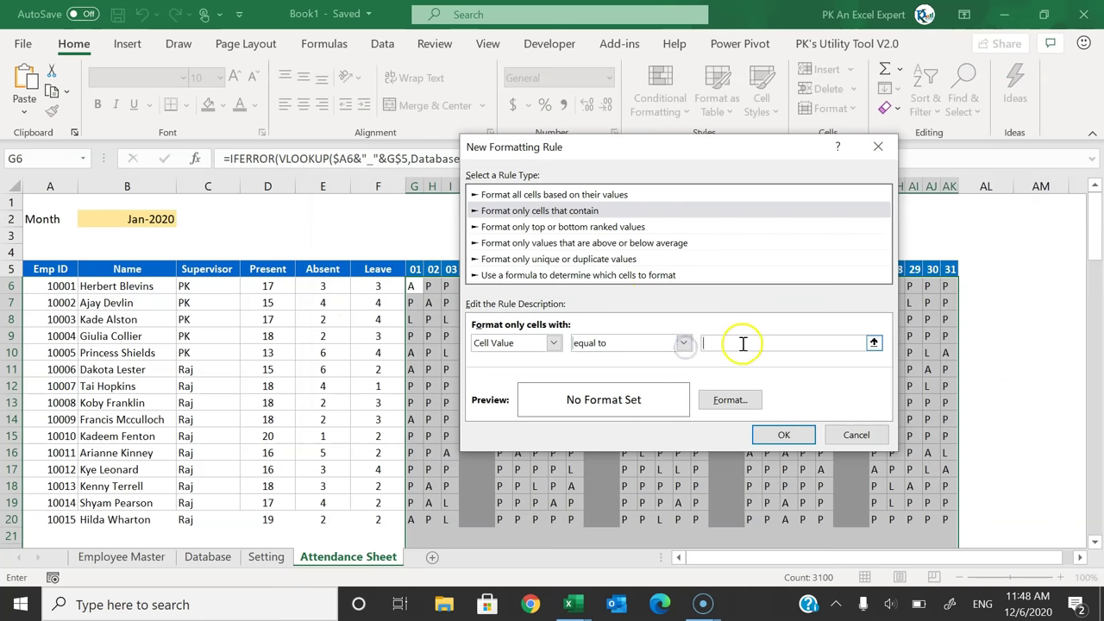
{"action": "type", "text": "1"}
Step: Format the L rule with a light blue fill and white font, and apply the status rules to the sheet
{"action": "left_click", "coordinate": [744, 402]}
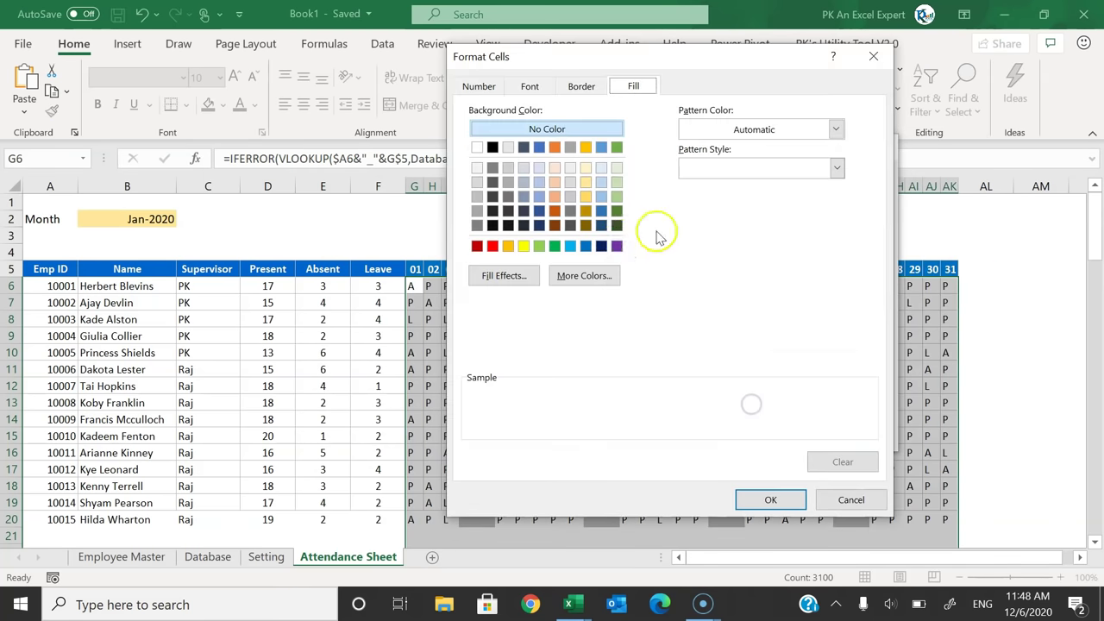
{"action": "left_click", "coordinate": [571, 246]}
{"action": "left_click", "coordinate": [530, 87]}
{"action": "left_click", "coordinate": [757, 239]}
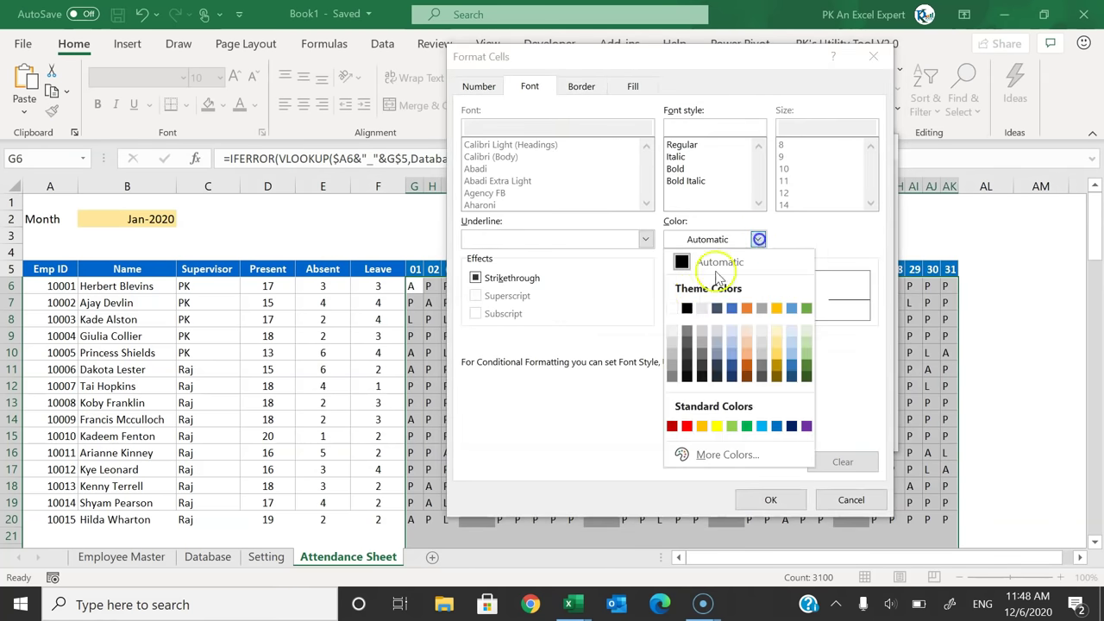
{"action": "left_click", "coordinate": [672, 308]}
{"action": "left_click", "coordinate": [771, 500]}
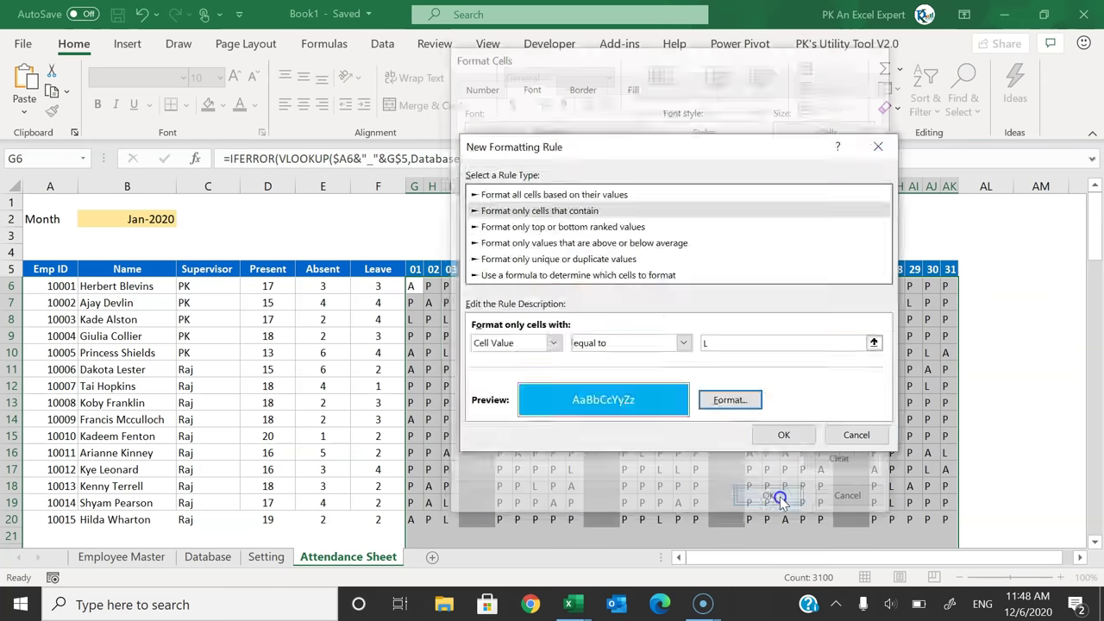
{"action": "left_click", "coordinate": [782, 434]}
{"action": "left_click", "coordinate": [990, 423]}
{"action": "left_click", "coordinate": [848, 421]}
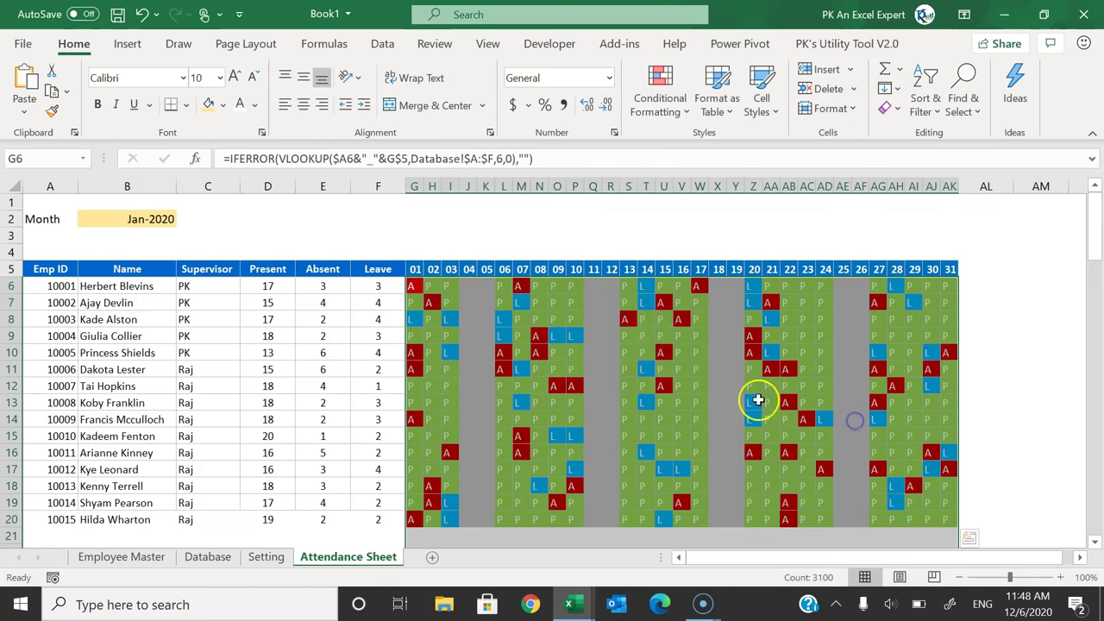
{"action": "left_click", "coordinate": [652, 336]}
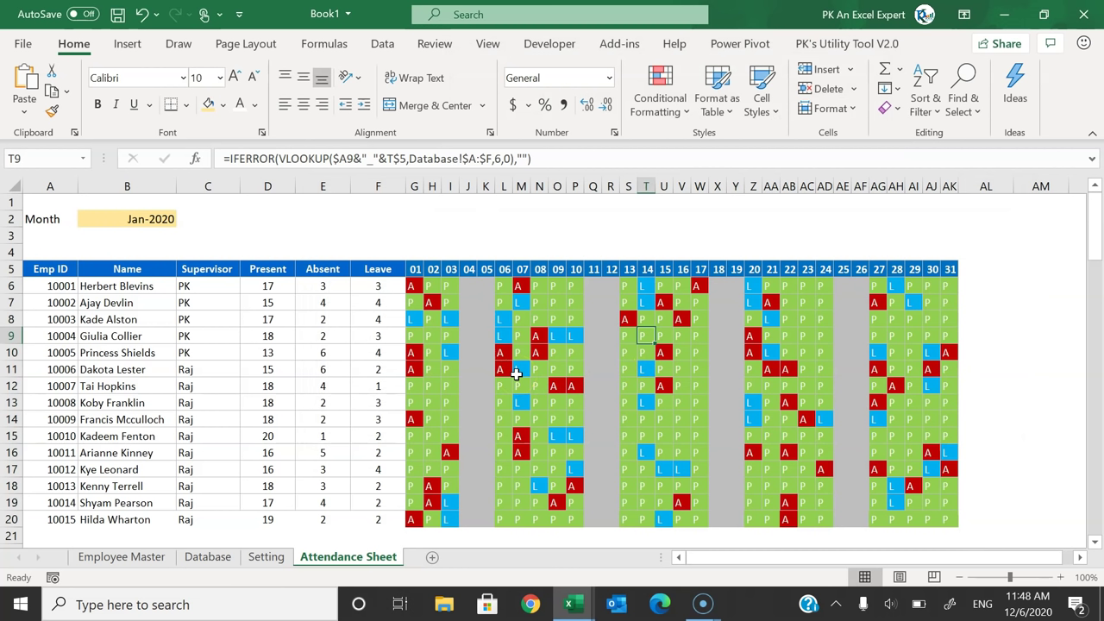
{"action": "left_click", "coordinate": [564, 415]}
{"action": "left_click", "coordinate": [557, 319]}
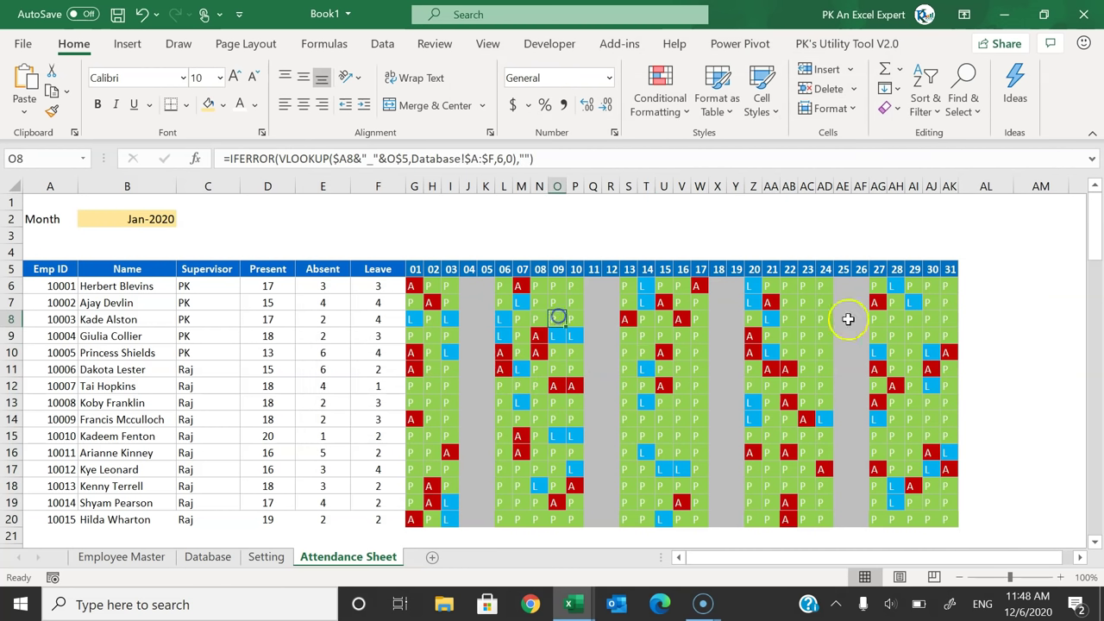
Step: Move the border rule =AND($A6<>"",A$5<>"") to the top of the conditional formatting order and apply it
{"action": "left_click", "coordinate": [418, 285]}
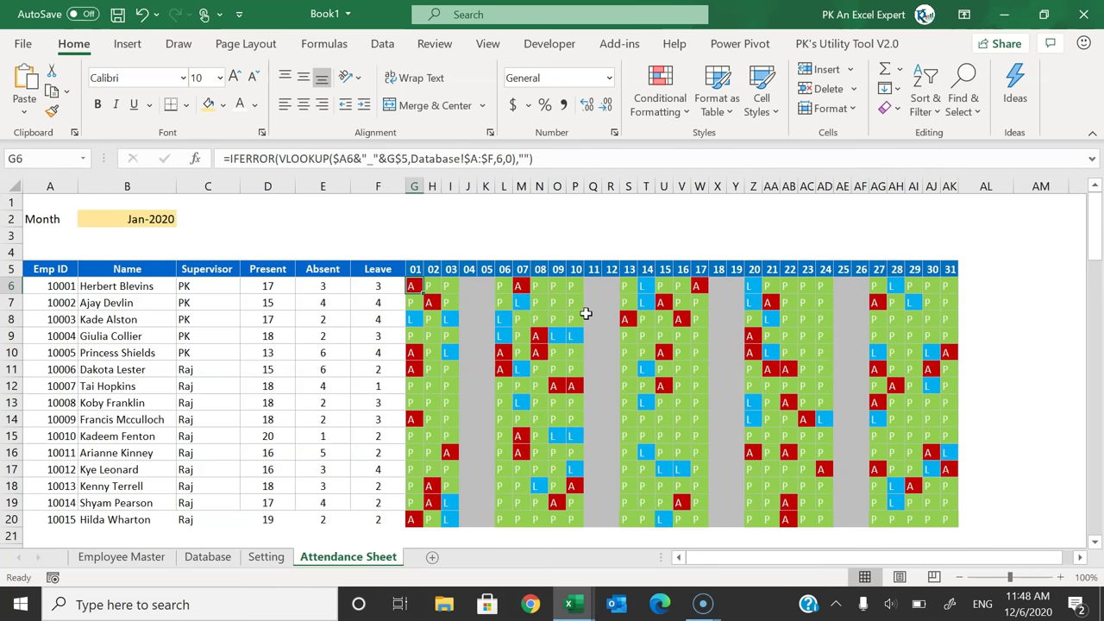
{"action": "key", "text": "alt+h"}
{"action": "key", "text": "l"}
{"action": "key", "text": "r"}
{"action": "left_click", "coordinate": [509, 367]}
{"action": "left_click", "coordinate": [535, 392]}
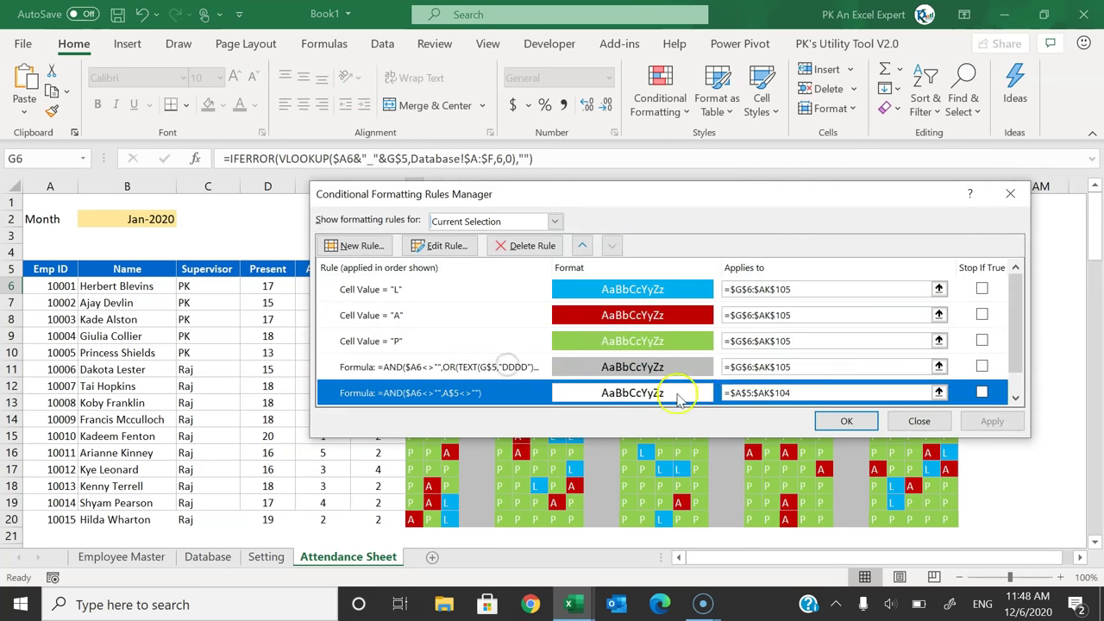
{"action": "scroll", "coordinate": [1023, 345], "scroll_direction": "down", "scroll_amount": 1}
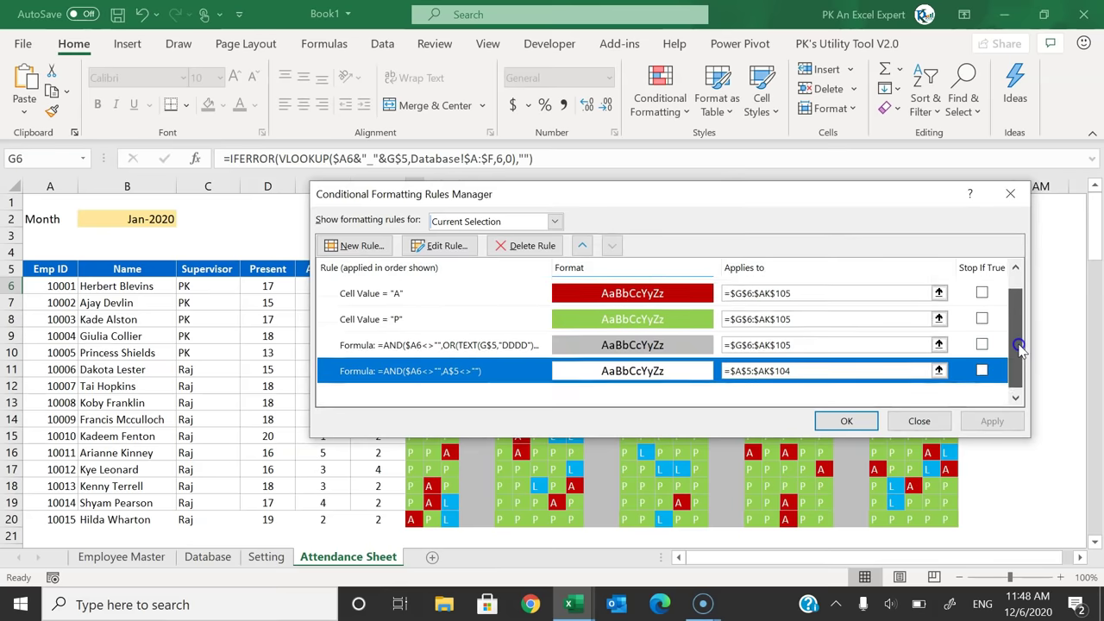
{"action": "scroll", "coordinate": [714, 326], "scroll_direction": "up", "scroll_amount": 1}
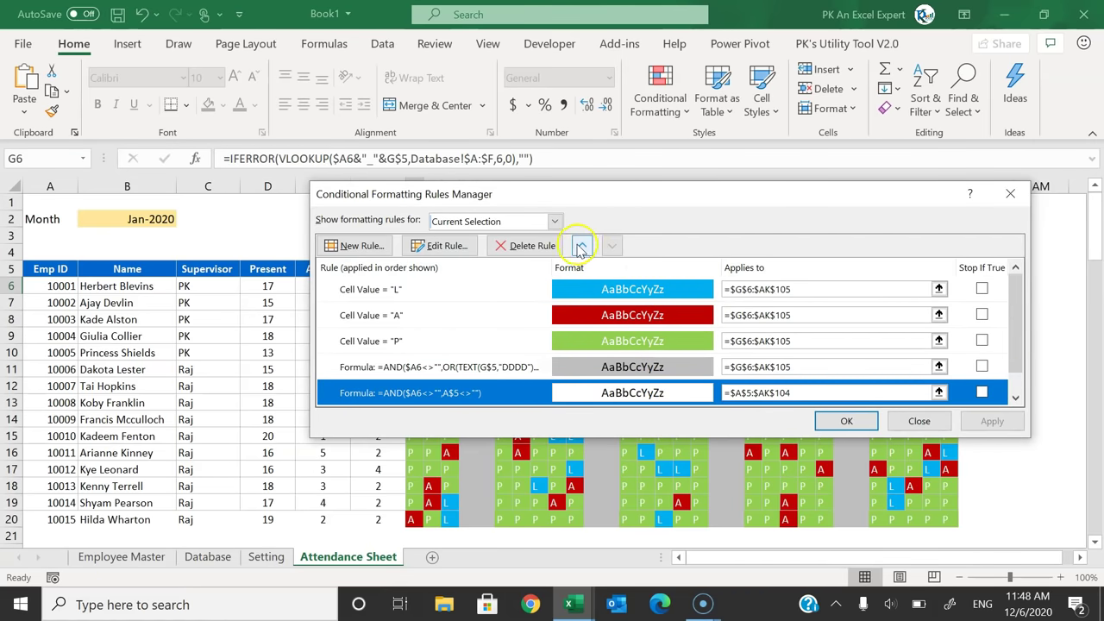
{"action": "left_click", "coordinate": [581, 246]}
{"action": "left_click", "coordinate": [581, 246]}
{"action": "left_click", "coordinate": [581, 246]}
{"action": "left_click", "coordinate": [581, 245]}
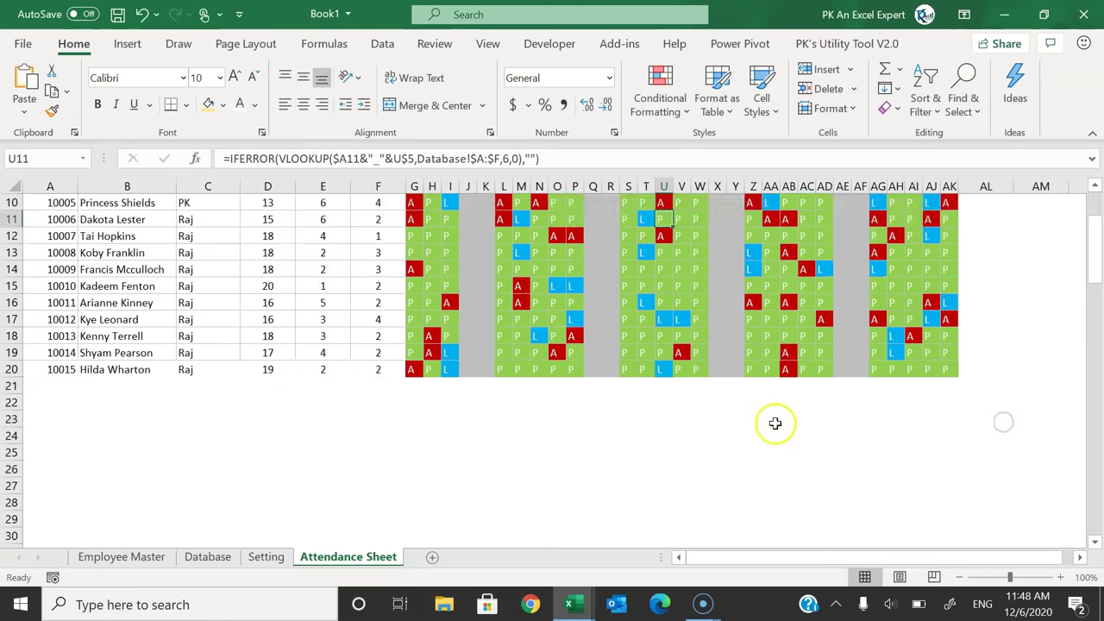
Step: Reopen the attendance cells' formatting rules, place the weekend rule directly below the border rule, and open it for editing
{"action": "scroll", "coordinate": [771, 421], "scroll_direction": "up", "scroll_amount": 3}
{"action": "left_click", "coordinate": [538, 337]}
{"action": "key", "text": "alt+h"}
{"action": "key", "text": "l"}
{"action": "key", "text": "r"}
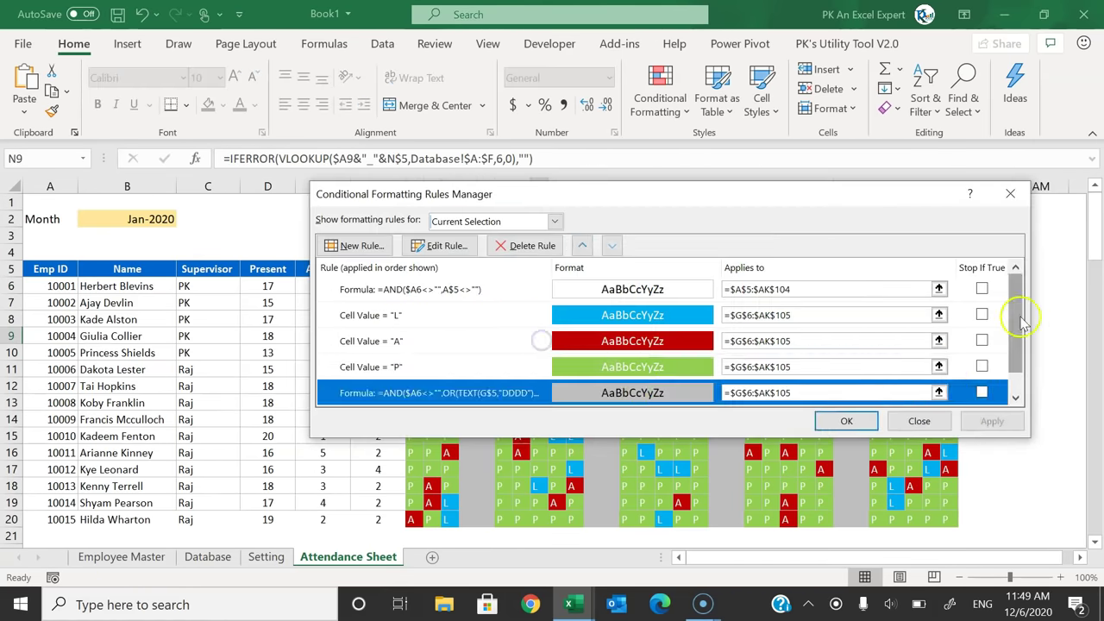
{"action": "left_click", "coordinate": [603, 315]}
{"action": "left_click", "coordinate": [438, 246]}
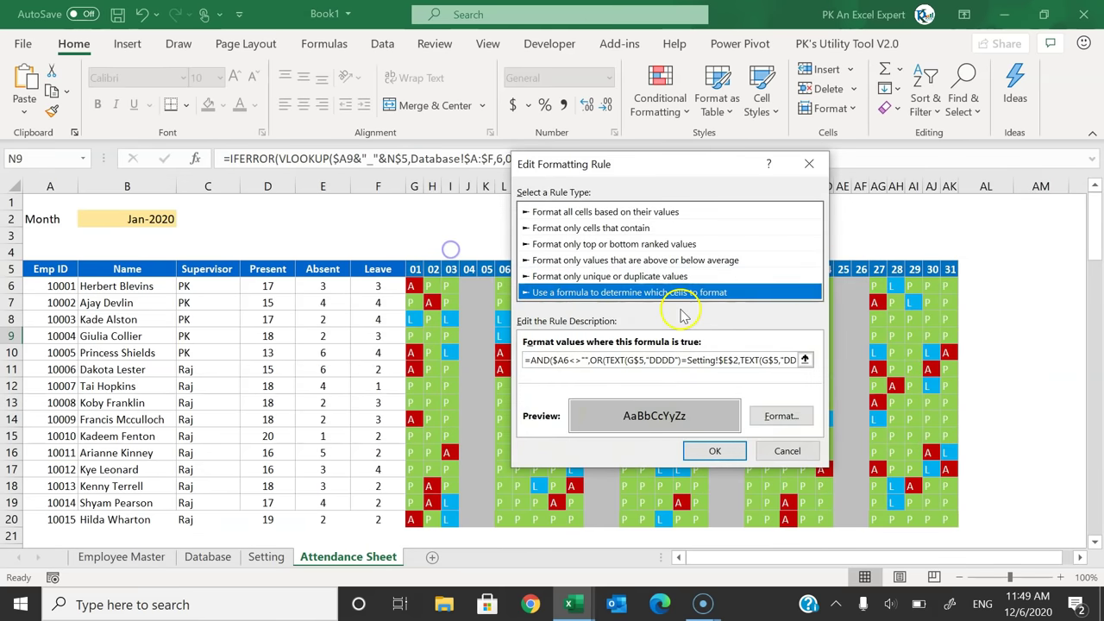
Step: Change the weekend rule's background fill to a darker grey and apply it
{"action": "left_click", "coordinate": [782, 417]}
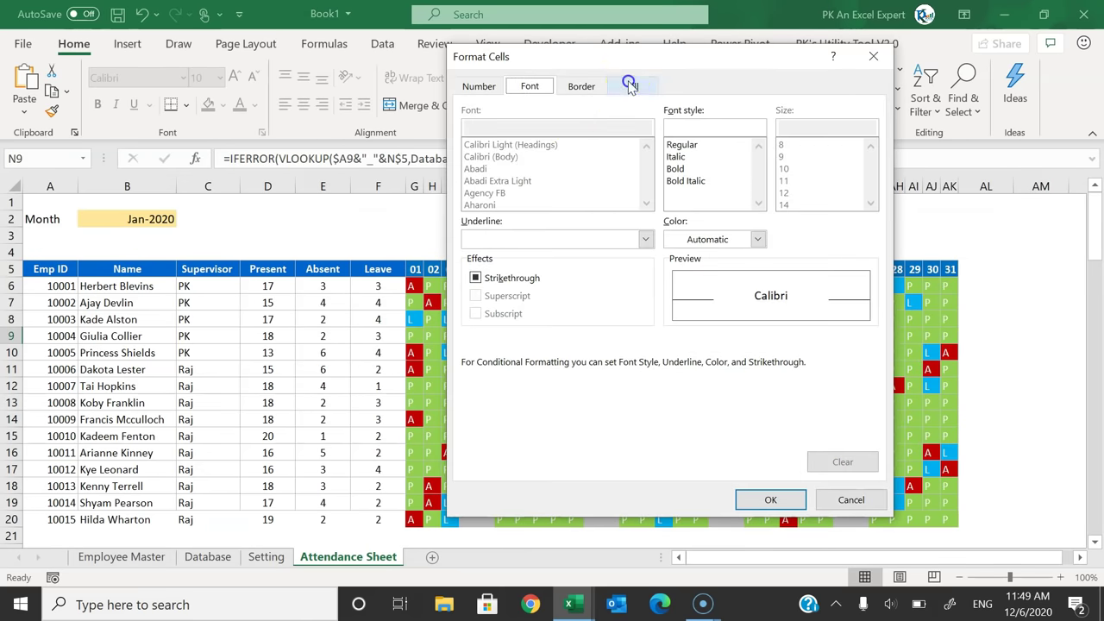
{"action": "left_click", "coordinate": [631, 86]}
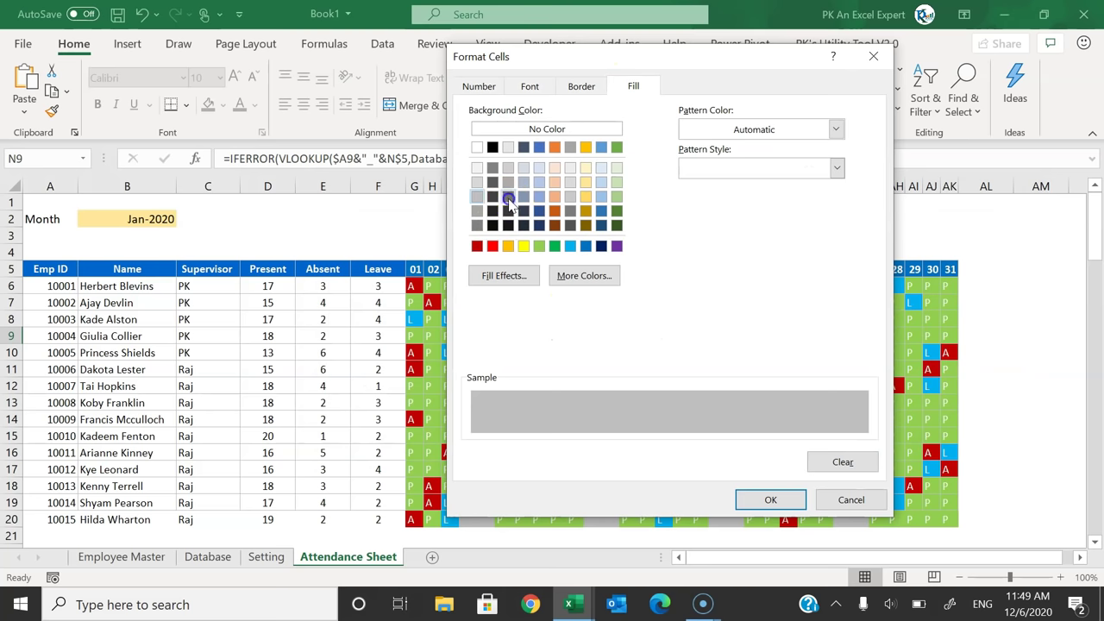
{"action": "left_click", "coordinate": [508, 196]}
{"action": "left_click", "coordinate": [770, 499]}
{"action": "left_click", "coordinate": [716, 451]}
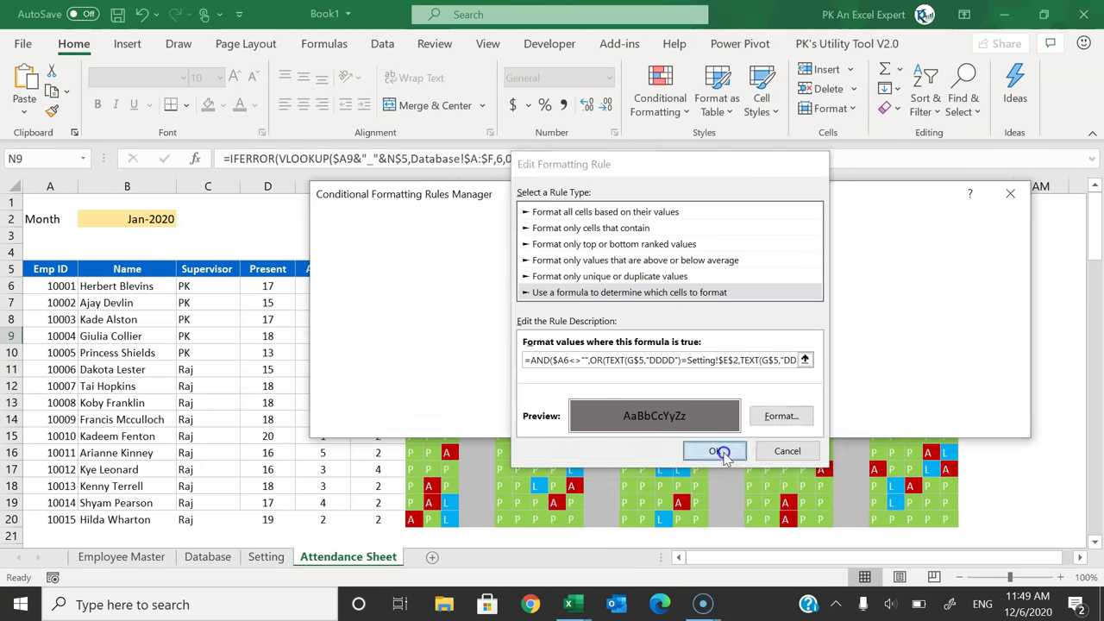
{"action": "left_click", "coordinate": [992, 421]}
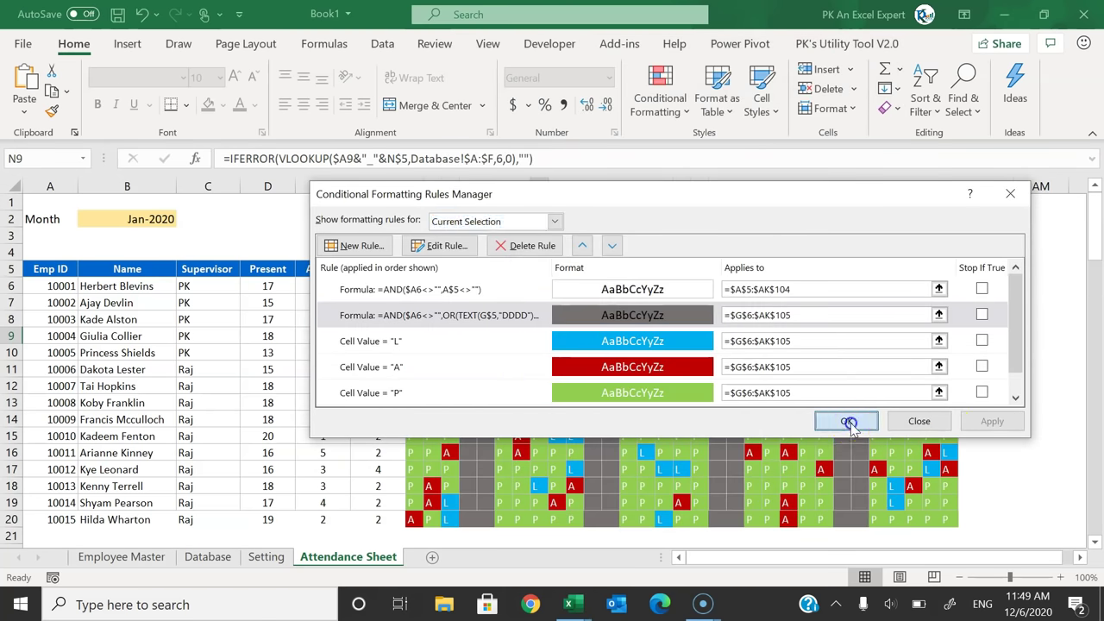
Step: Confirm the reordered conditional formatting rules and merge and center cells G1:K2 above the attendance table
{"action": "left_click", "coordinate": [848, 422]}
{"action": "left_click", "coordinate": [661, 400]}
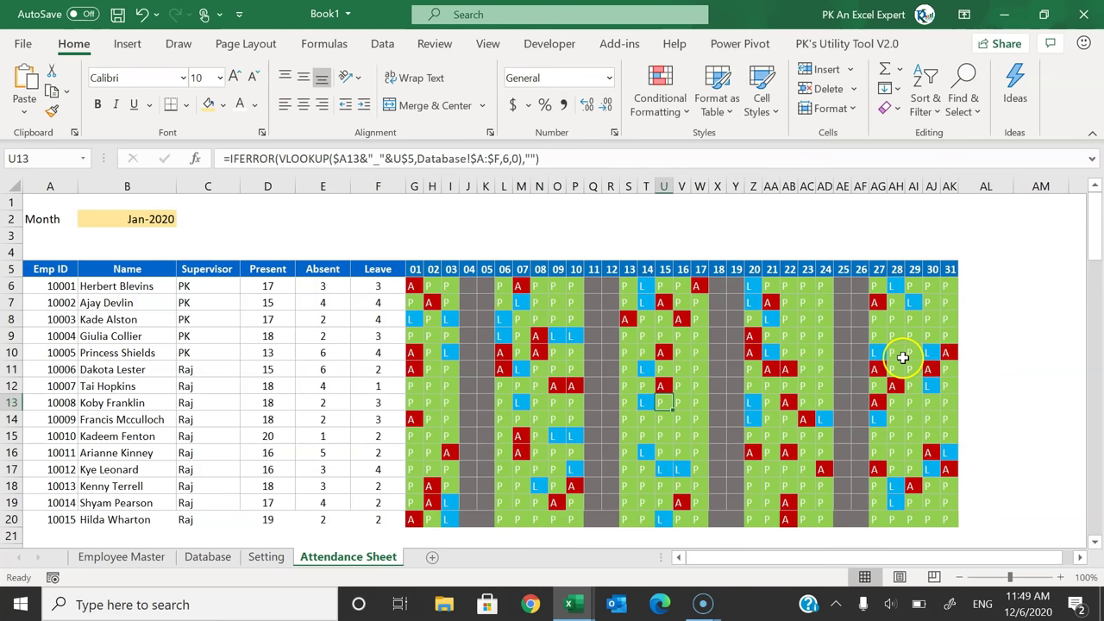
{"action": "left_click_drag", "start_coordinate": [414, 203], "coordinate": [485, 221]}
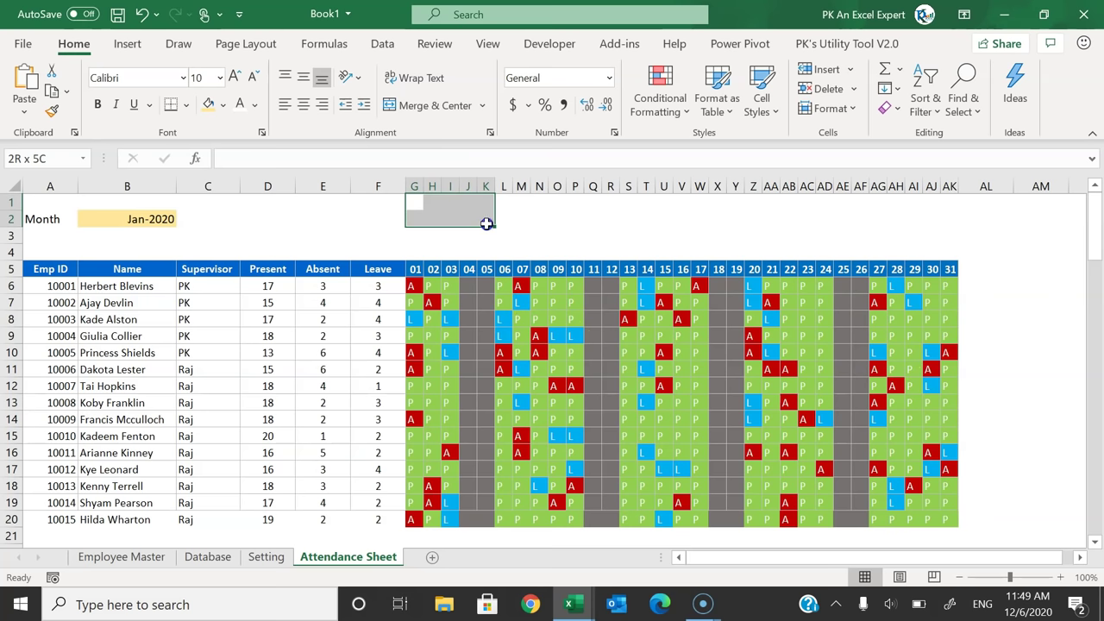
{"action": "key", "text": "alt+h"}
{"action": "key", "text": "m"}
{"action": "key", "text": "c"}
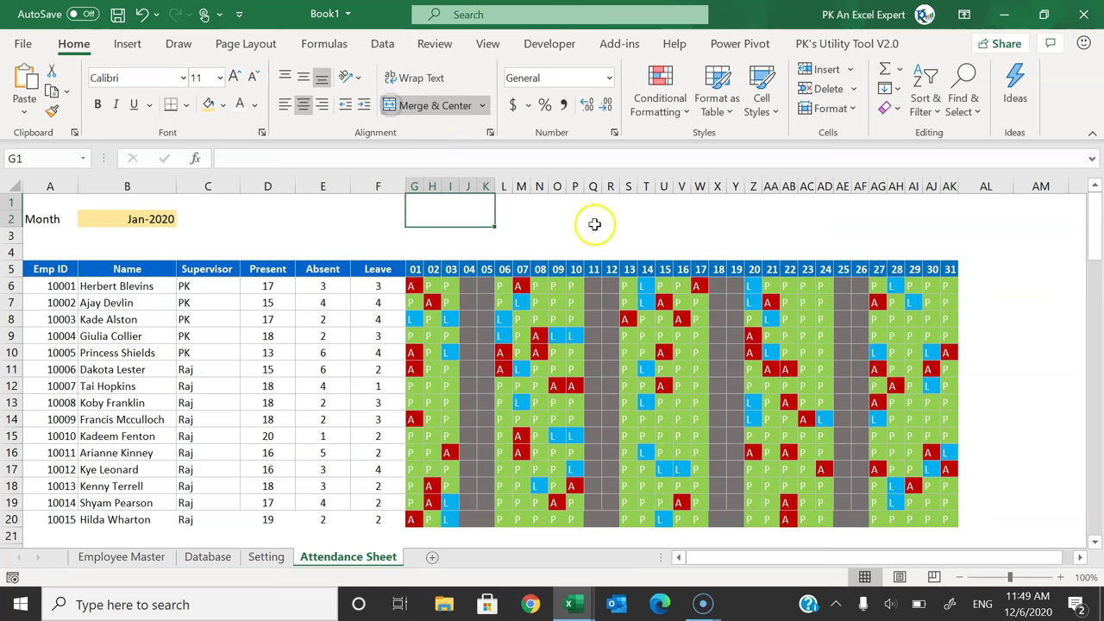
Step: Copy the merged block from G1 to P1 and X1 to make two more summary blocks
{"action": "key", "text": "ctrl+c"}
{"action": "left_click", "coordinate": [568, 202]}
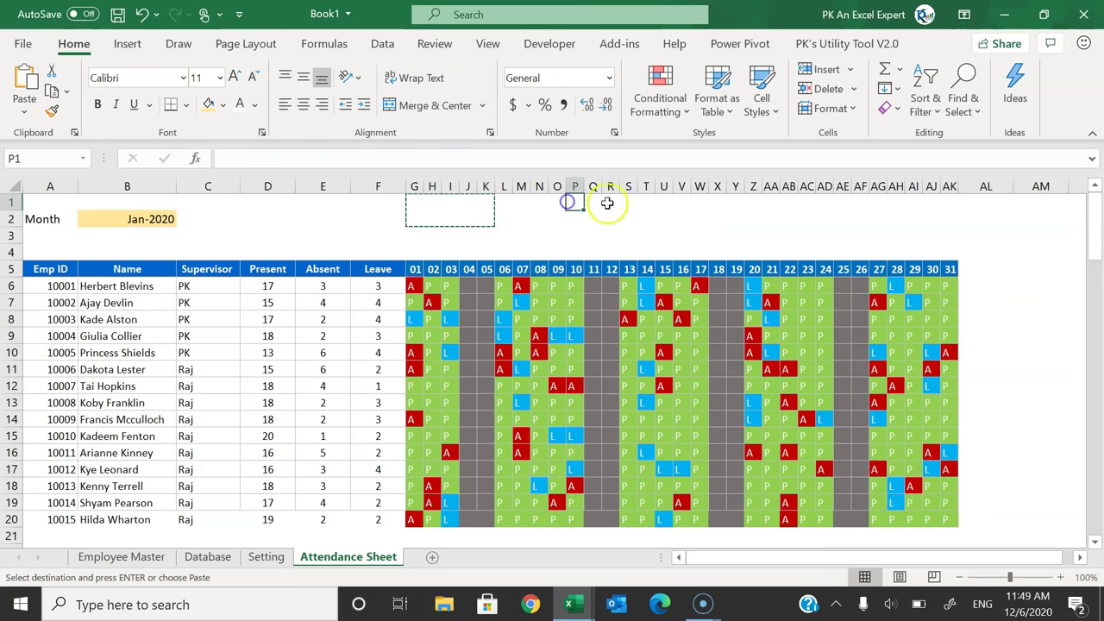
{"action": "key", "text": "ctrl+v"}
{"action": "left_click", "coordinate": [723, 202]}
{"action": "key", "text": "ctrl+v"}
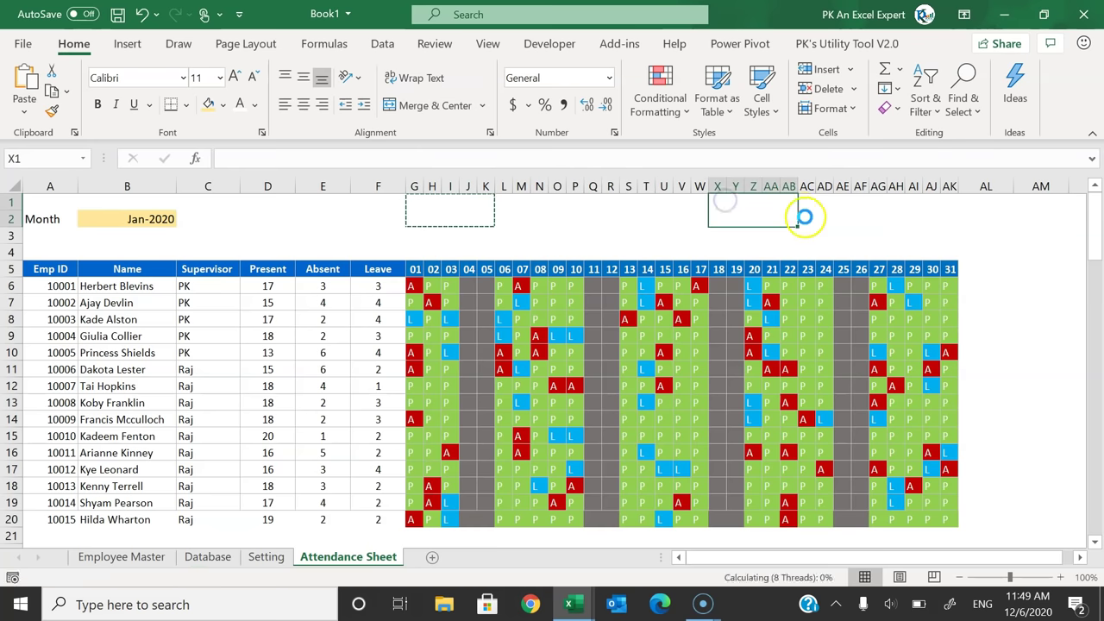
Step: Fill the merged blocks at G1, P1 and X1 with light green, dark red and light blue, using a white font
{"action": "left_click", "coordinate": [493, 207]}
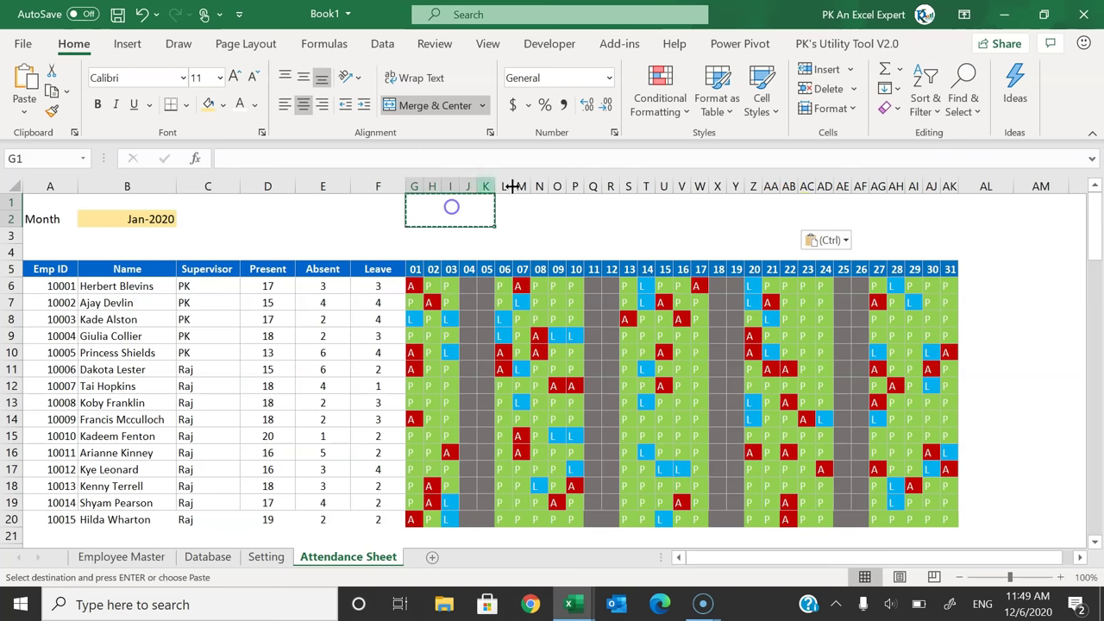
{"action": "left_click", "coordinate": [222, 104]}
{"action": "left_click", "coordinate": [268, 267]}
{"action": "left_click", "coordinate": [588, 208]}
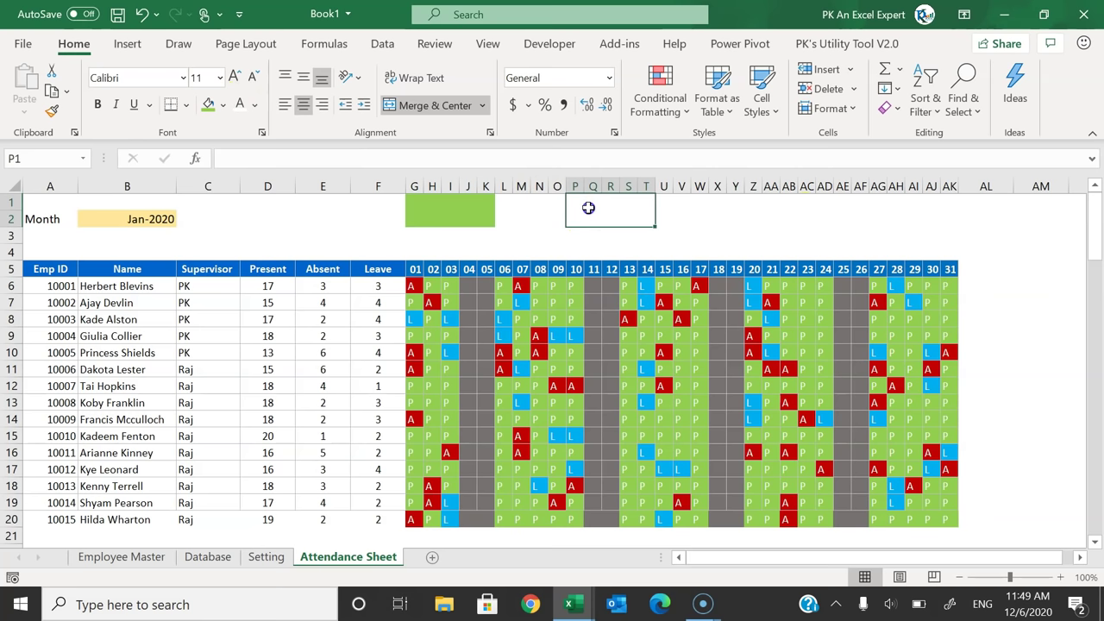
{"action": "left_click", "coordinate": [223, 104]}
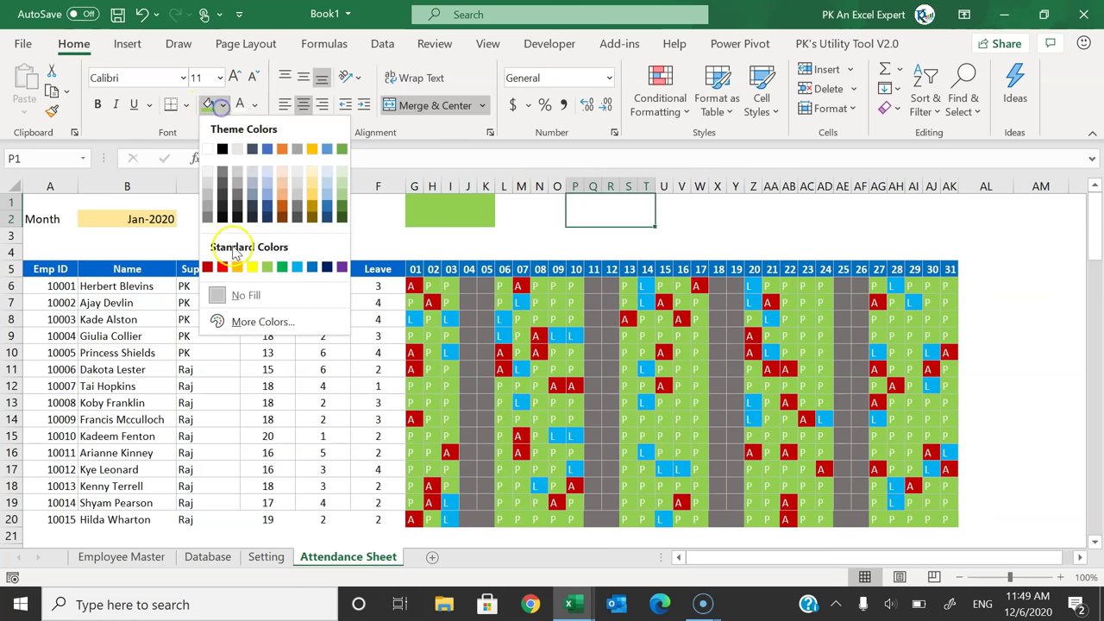
{"action": "left_click", "coordinate": [209, 266]}
{"action": "left_click", "coordinate": [720, 207]}
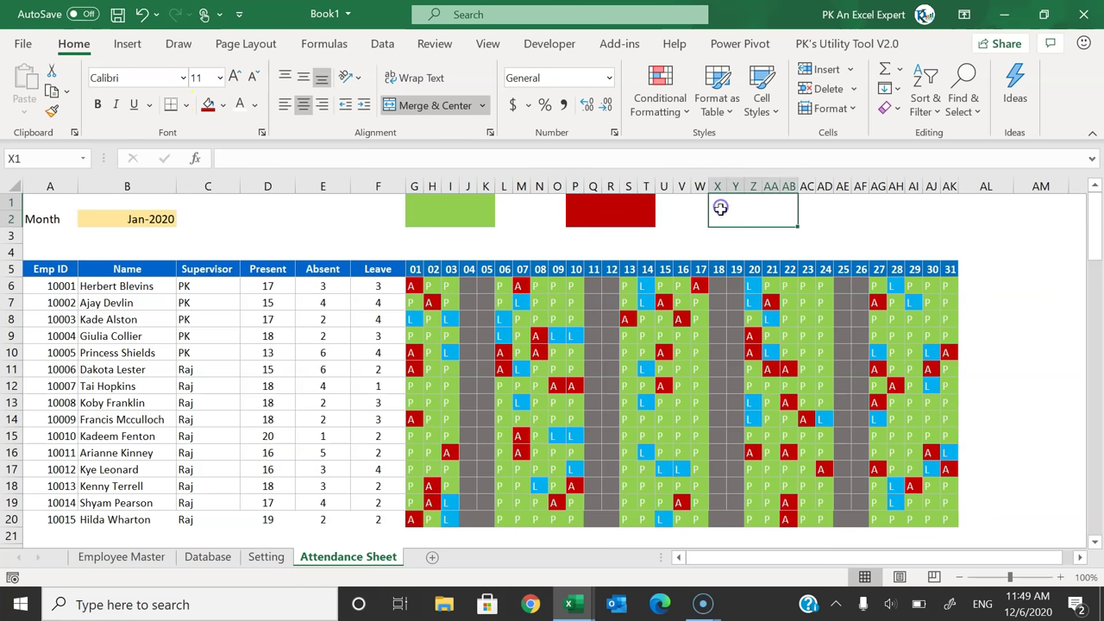
{"action": "left_click", "coordinate": [223, 104]}
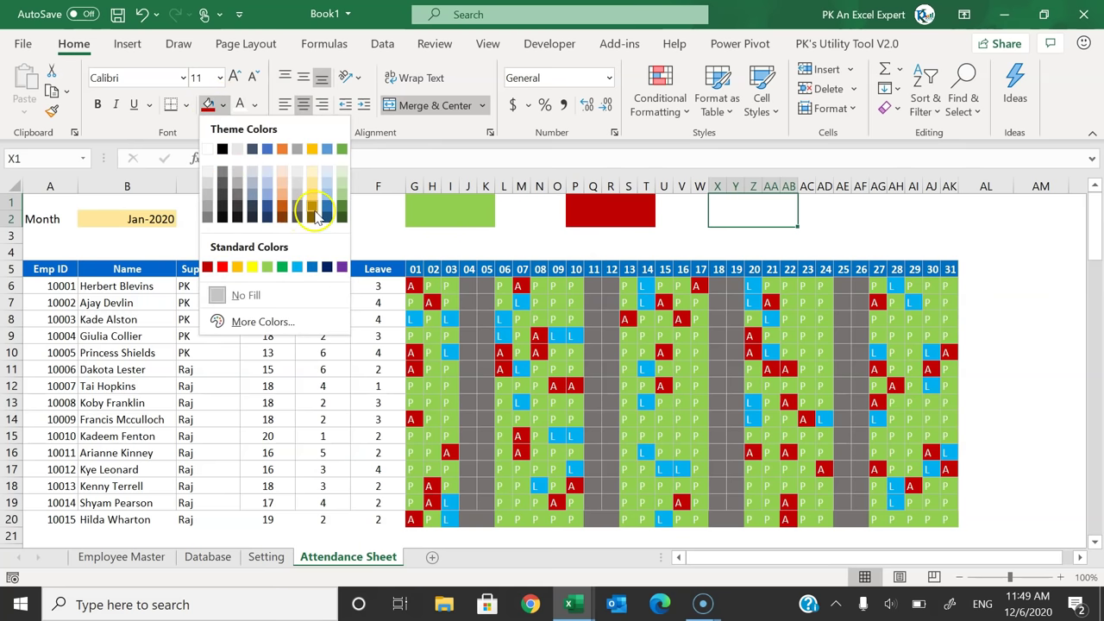
{"action": "left_click", "coordinate": [296, 267]}
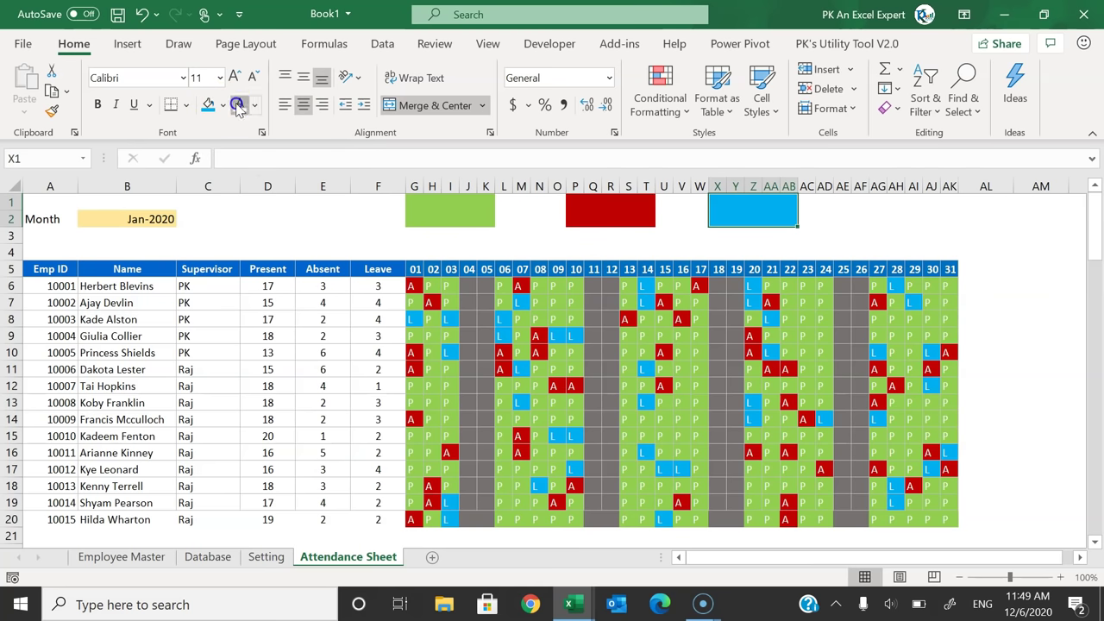
{"action": "left_click", "coordinate": [580, 206]}
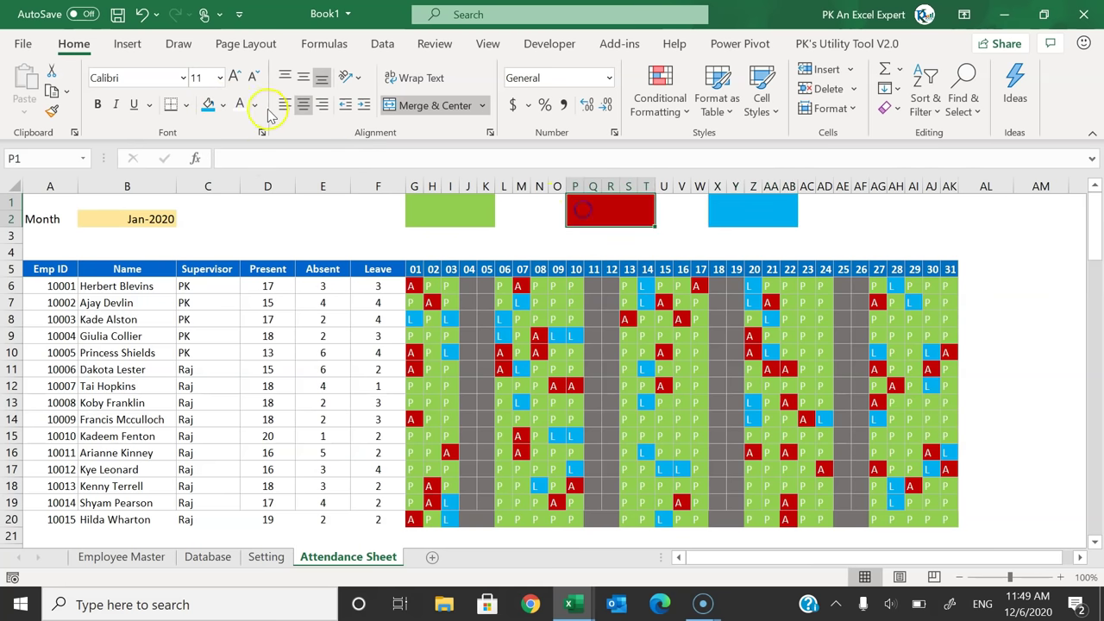
Step: Enter =SUM(D6:D104) in the green block at G1 and format it middle-aligned, bold and size 20
{"action": "left_click", "coordinate": [447, 207]}
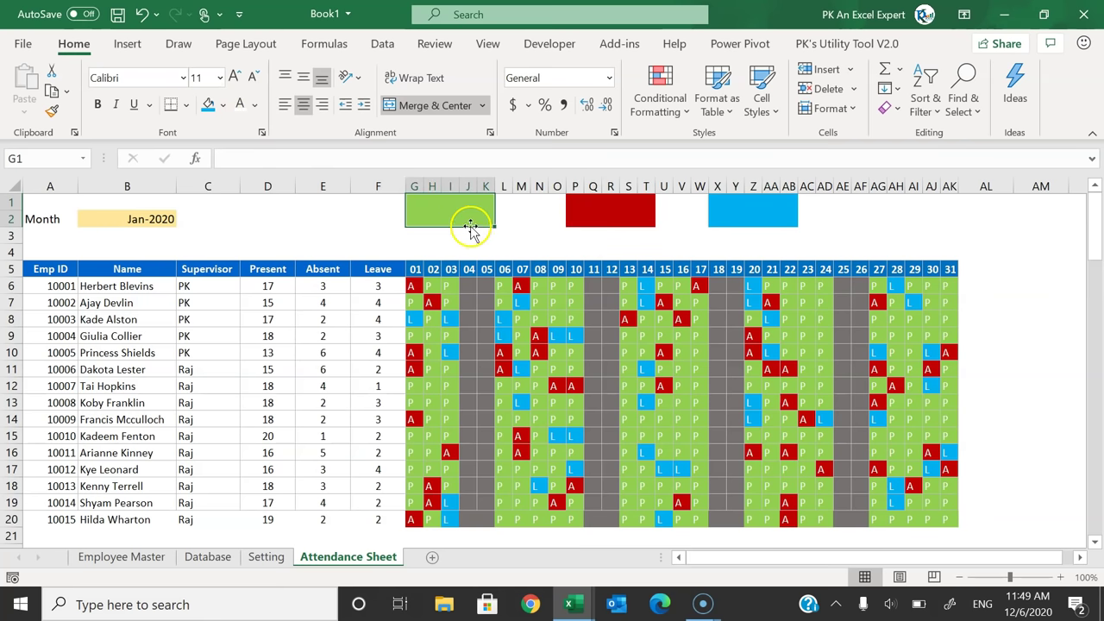
{"action": "type", "text": "=sum"}
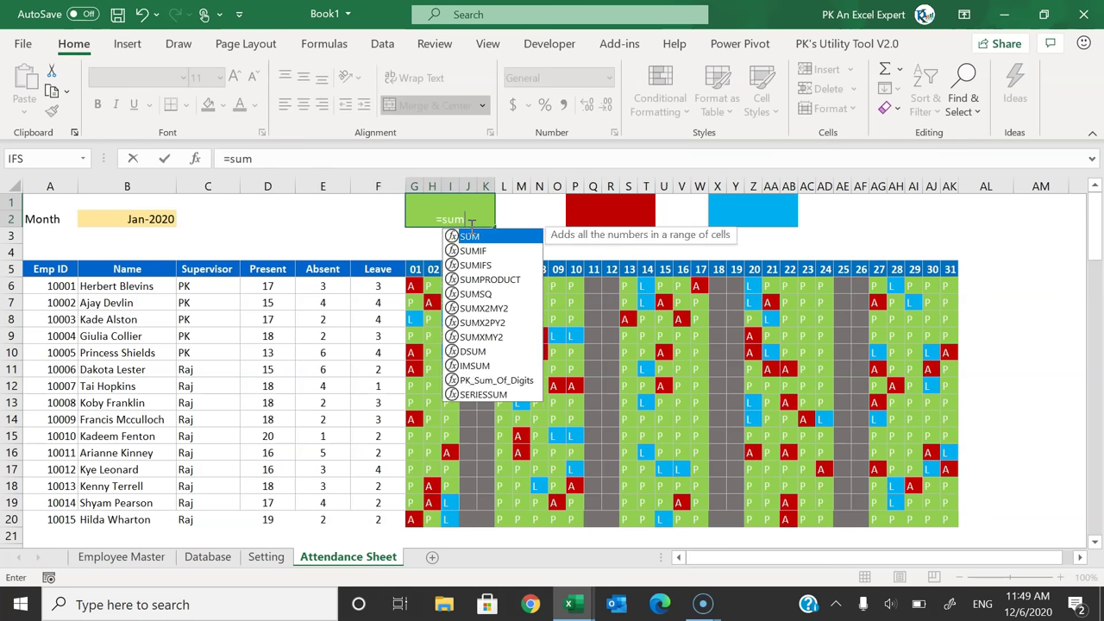
{"action": "key", "text": "Tab"}
{"action": "left_click", "coordinate": [279, 286]}
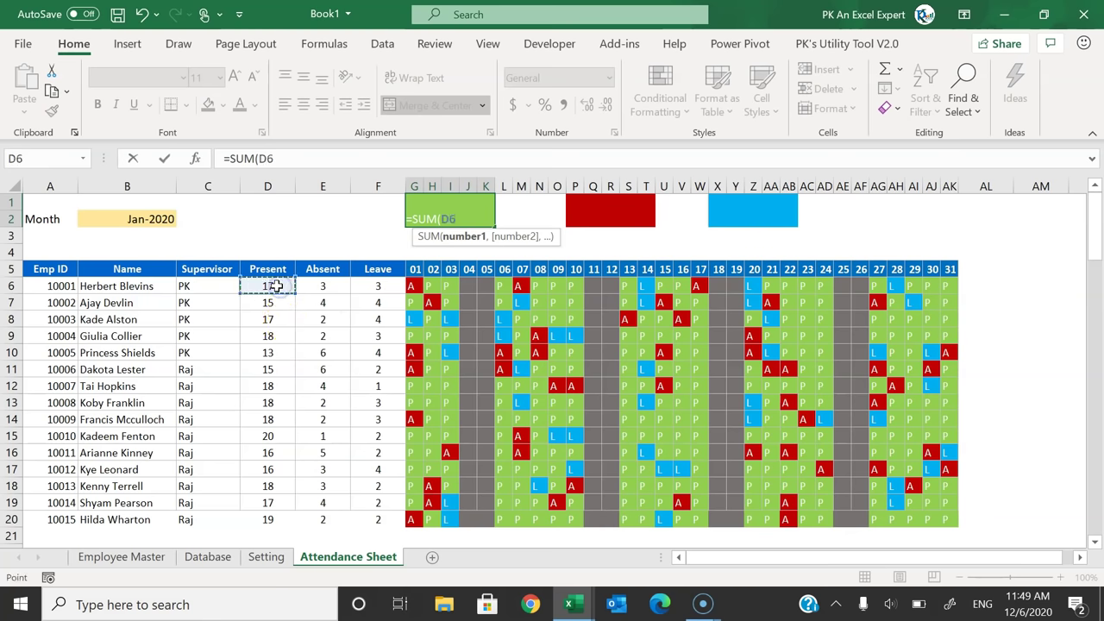
{"action": "key", "text": "ctrl+shift+Down"}
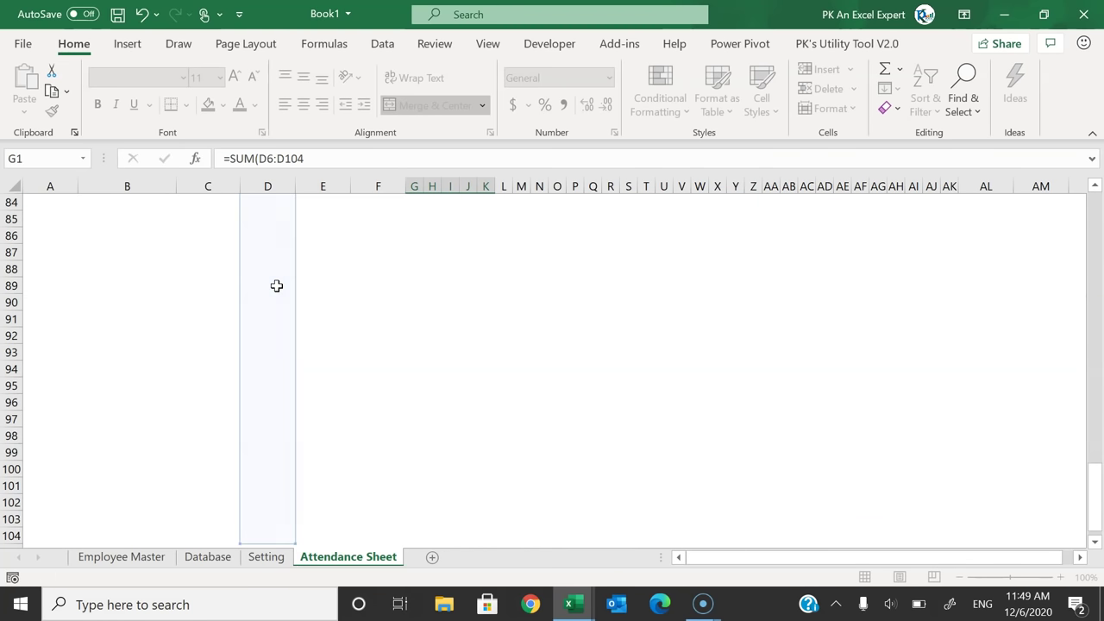
{"action": "key", "text": "ctrl+Return"}
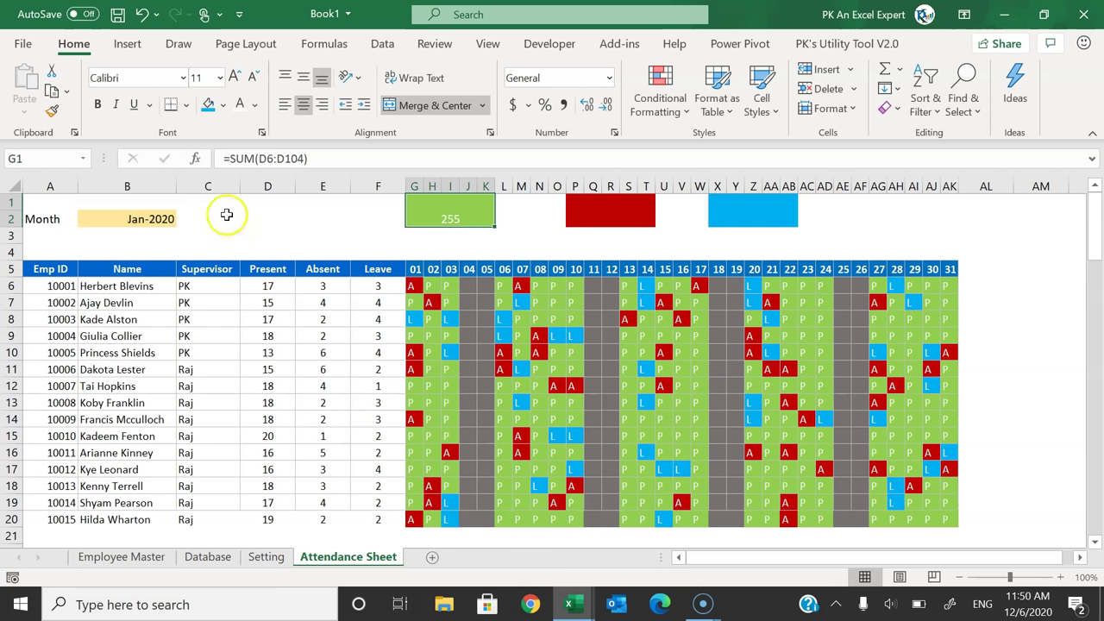
{"action": "left_click", "coordinate": [306, 76]}
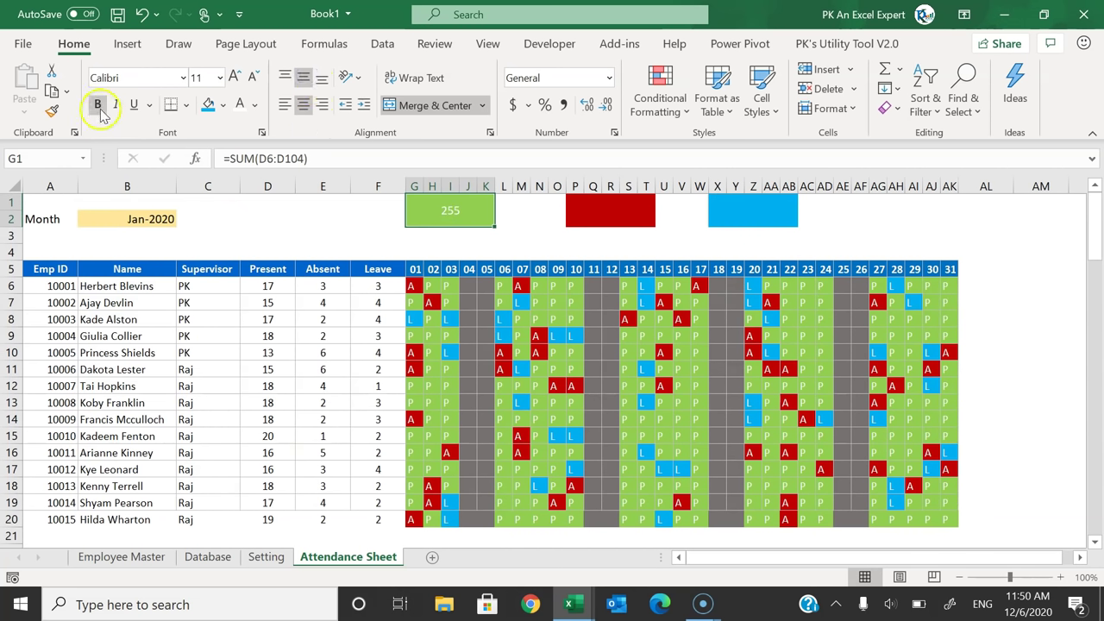
{"action": "left_click", "coordinate": [235, 77]}
Step: Merge and center G3:K3 below the green block and label it Present
{"action": "left_click_drag", "start_coordinate": [414, 237], "coordinate": [485, 235]}
{"action": "left_click", "coordinate": [429, 106]}
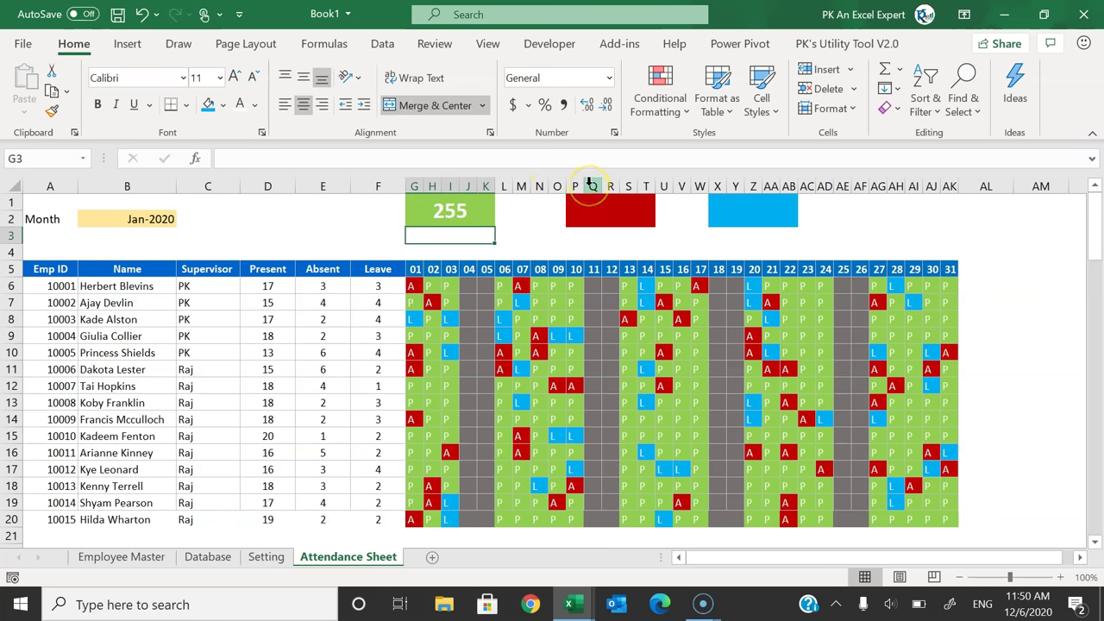
{"action": "type", "text": "Pr"}
{"action": "key", "text": "Return"}
Step: Copy the Present label to P3 below the red block and change its text to Absent
{"action": "key", "text": "Up"}
{"action": "key", "text": "ctrl+c"}
{"action": "key", "text": "ctrl+Right"}
{"action": "key", "text": "Home"}
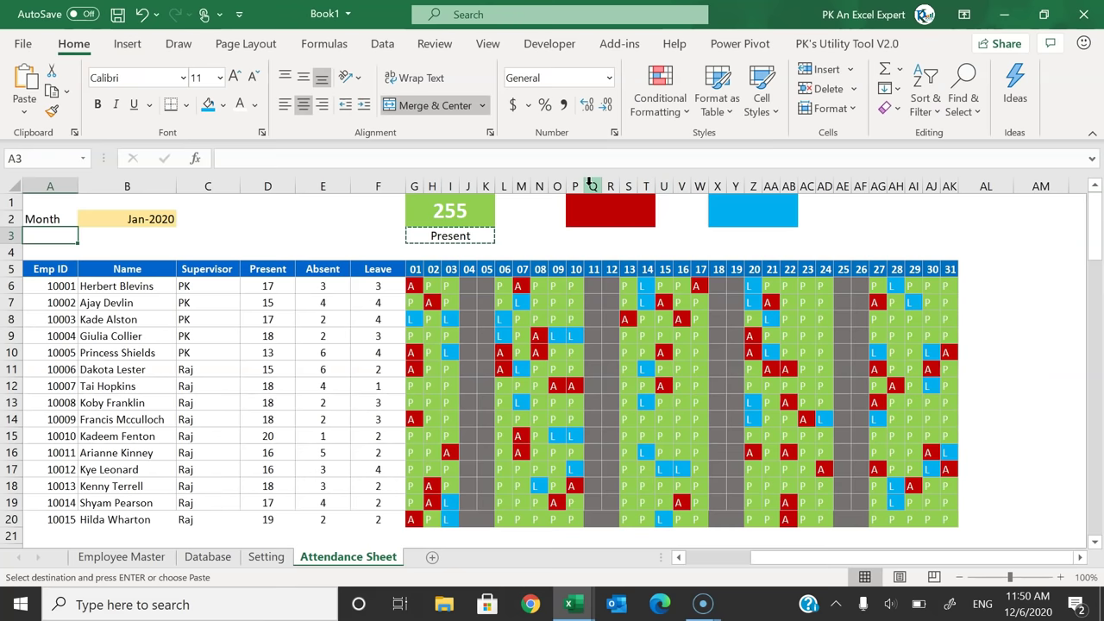
{"action": "key", "text": "Right"}
{"action": "key", "text": "Right"}
{"action": "key", "text": "Right"}
{"action": "key", "text": "Right"}
{"action": "key", "text": "Right"}
{"action": "key", "text": "Right"}
{"action": "key", "text": "Right"}
{"action": "key", "text": "Right"}
{"action": "key", "text": "Right"}
{"action": "key", "text": "Right"}
{"action": "key", "text": "Right"}
{"action": "key", "text": "Right"}
{"action": "key", "text": "Right"}
{"action": "key", "text": "Right"}
{"action": "key", "text": "Right"}
{"action": "key", "text": "ctrl+v"}
{"action": "key", "text": "Escape"}
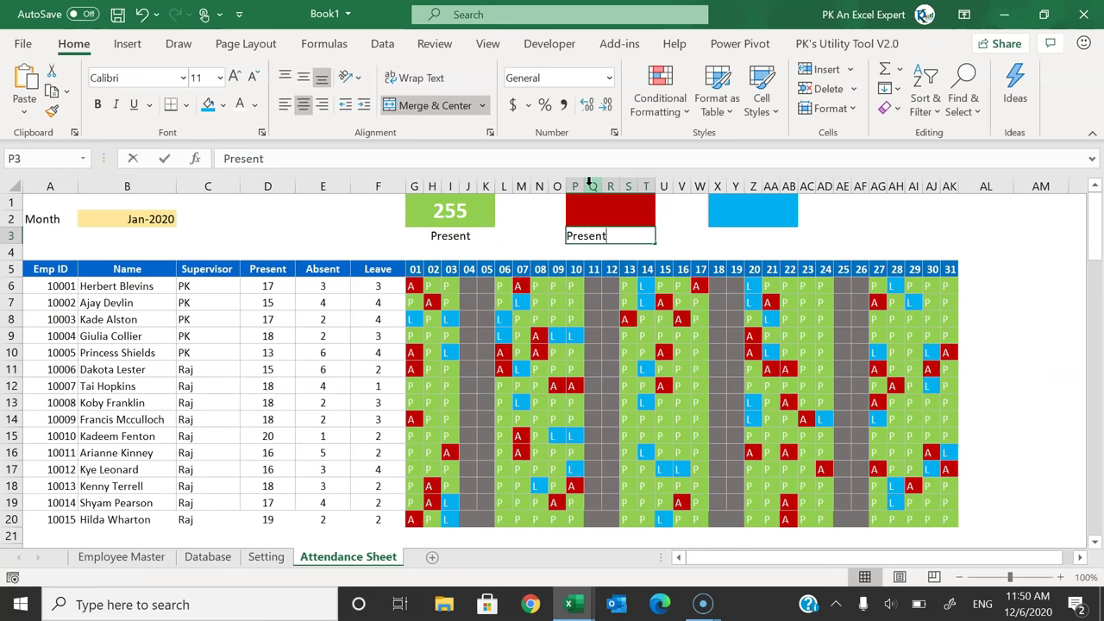
{"action": "type", "text": "Absent"}
{"action": "key", "text": "Return"}
Step: Copy the Absent label to X3 below the blue block and change its text to Leave
{"action": "key", "text": "Up"}
{"action": "key", "text": "ctrl+c"}
{"action": "key", "text": "Right"}
{"action": "key", "text": "Right"}
{"action": "key", "text": "Right"}
{"action": "key", "text": "Right"}
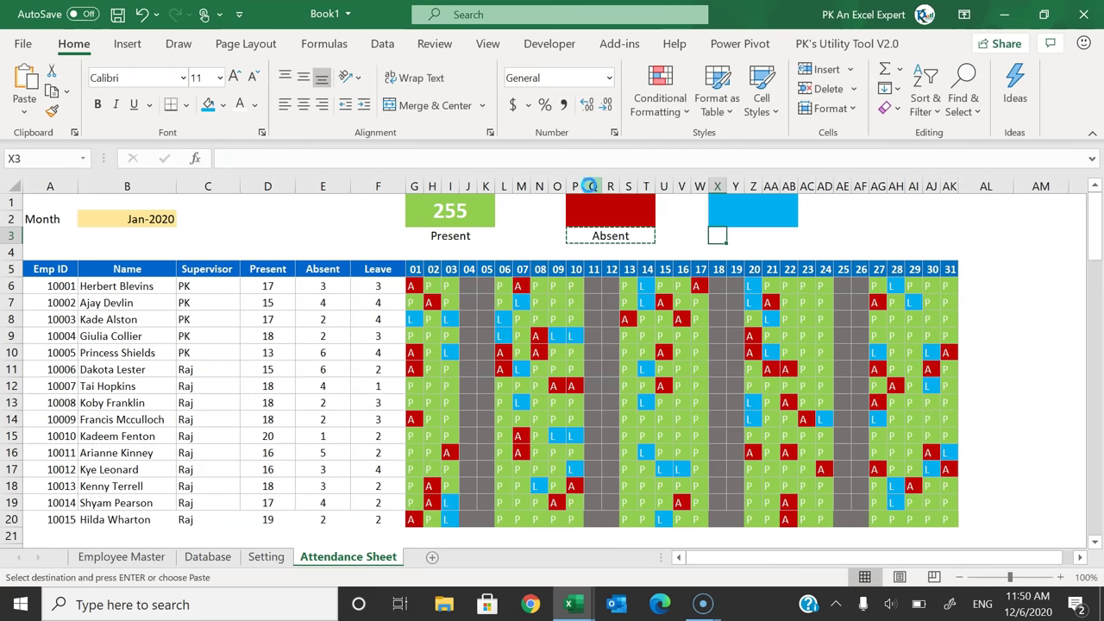
{"action": "key", "text": "ctrl+v"}
{"action": "key", "text": "Escape"}
{"action": "type", "text": "Leave"}
{"action": "key", "text": "Return"}
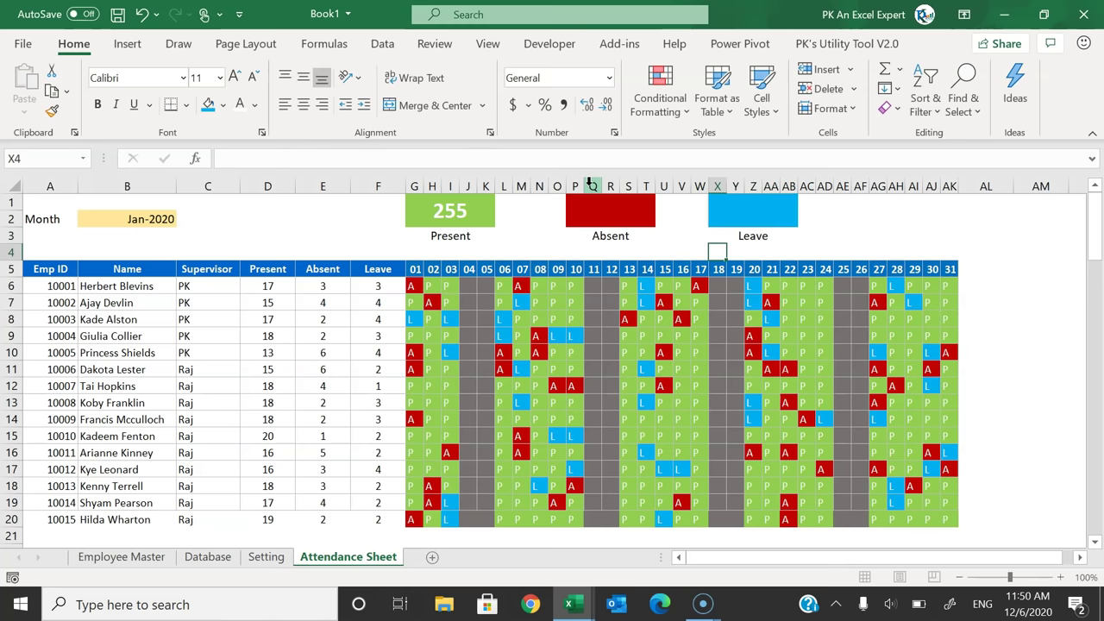
Step: Copy the formatted Present total from G1 to the Absent block at P1 and the Leave block at X1
{"action": "left_click", "coordinate": [629, 203]}
{"action": "left_click", "coordinate": [451, 210]}
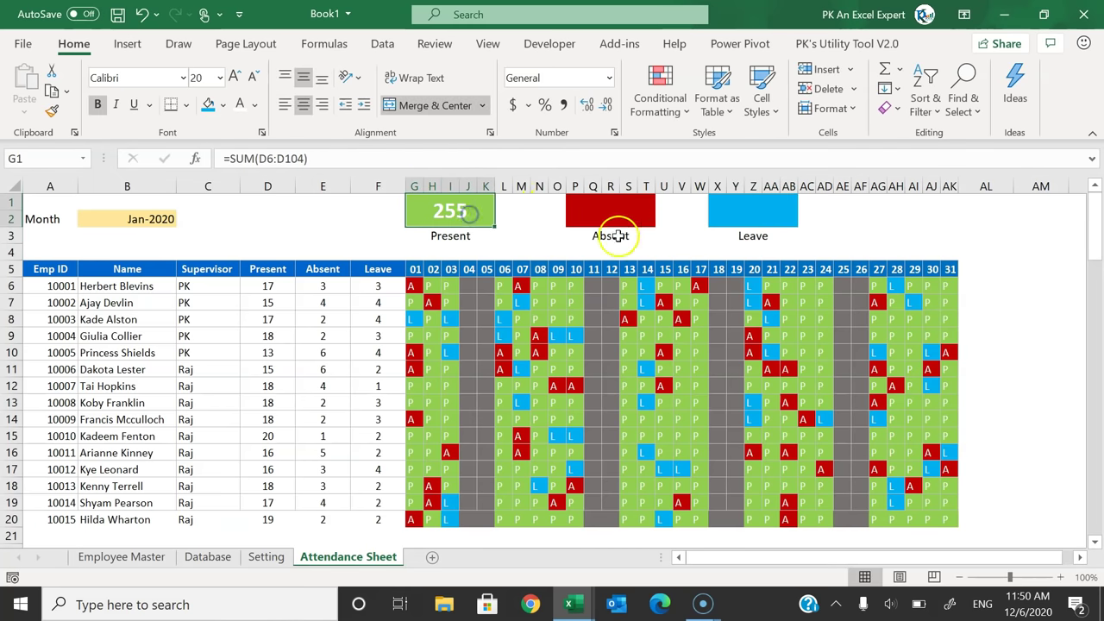
{"action": "left_click", "coordinate": [611, 219]}
{"action": "left_click", "coordinate": [470, 209]}
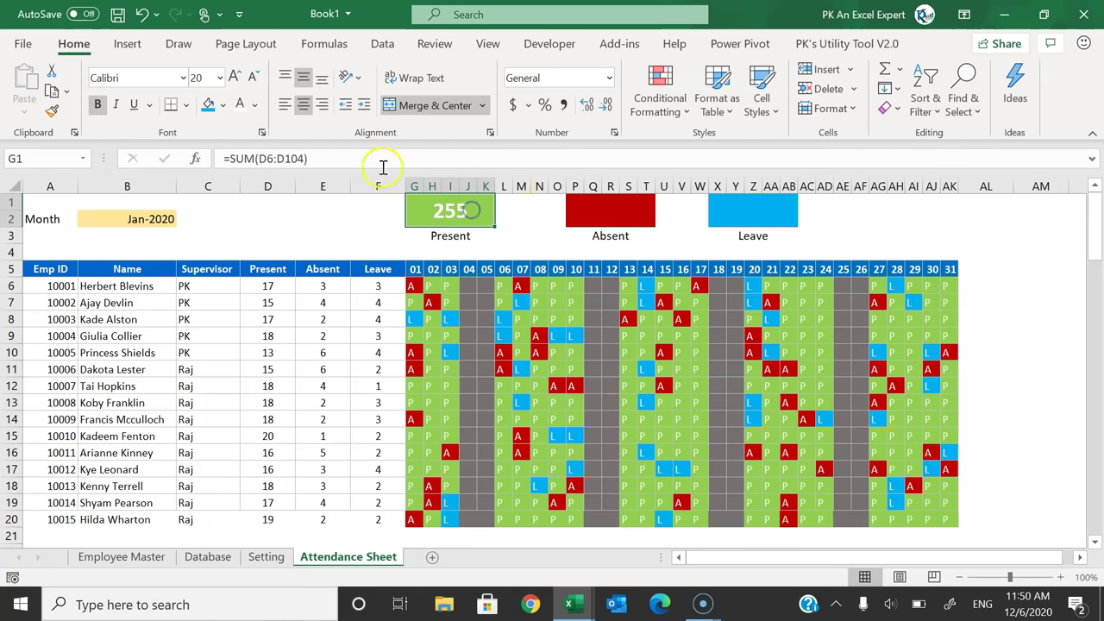
{"action": "left_click", "coordinate": [593, 212]}
{"action": "key", "text": "Left"}
{"action": "key", "text": "Left"}
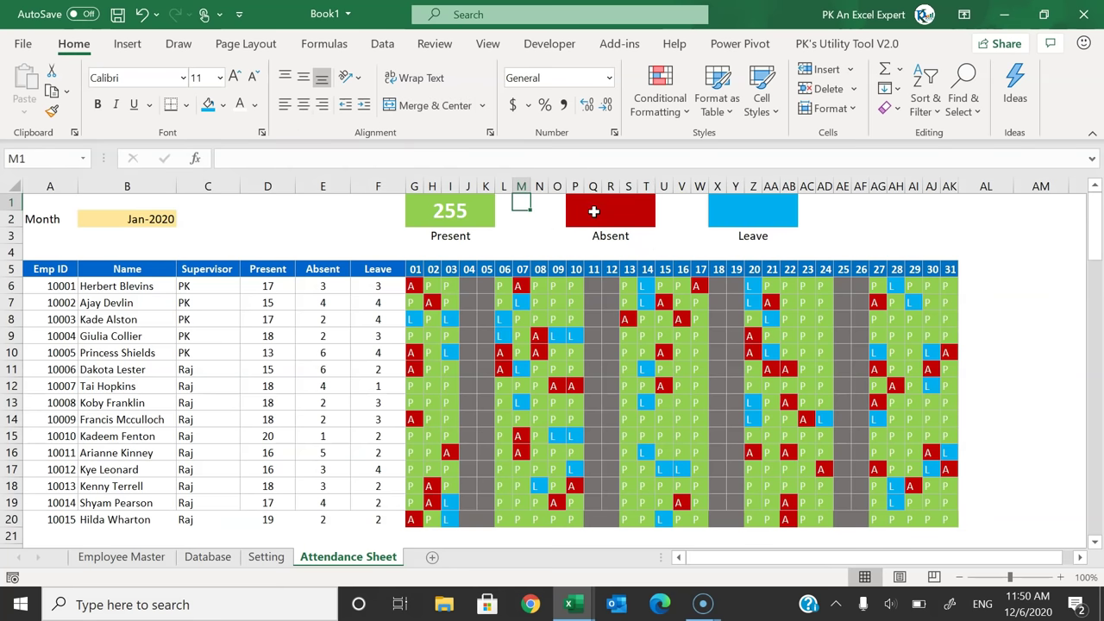
{"action": "key", "text": "Left"}
{"action": "key", "text": "ctrl+c"}
{"action": "key", "text": "Right"}
{"action": "key", "text": "Right"}
{"action": "key", "text": "Right"}
{"action": "key", "text": "Right"}
{"action": "key", "text": "Right"}
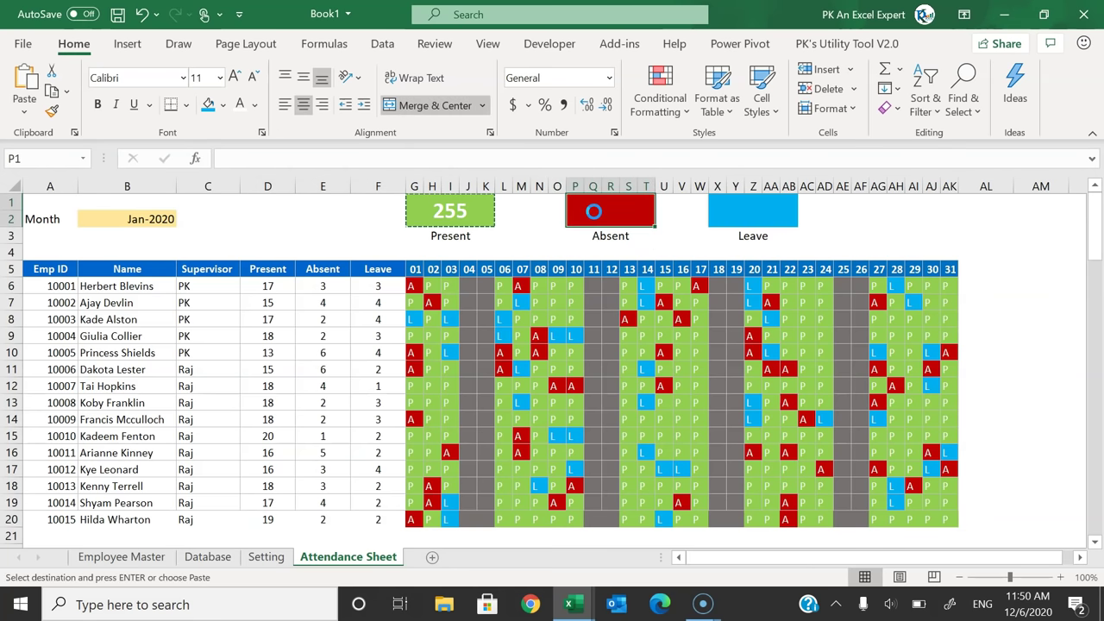
{"action": "key", "text": "ctrl+v"}
{"action": "key", "text": "Right"}
{"action": "key", "text": "Right"}
{"action": "key", "text": "Right"}
{"action": "key", "text": "ctrl+v"}
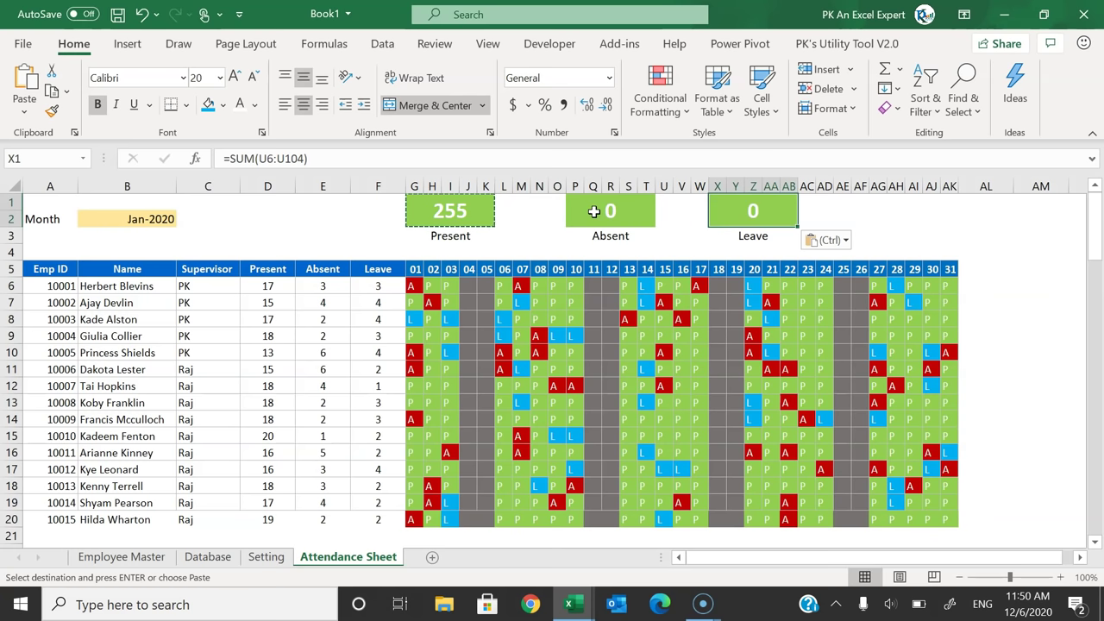
Step: Restore the light blue fill on the Leave block and the dark red fill on the Absent block
{"action": "left_click", "coordinate": [205, 105]}
{"action": "left_click", "coordinate": [638, 210]}
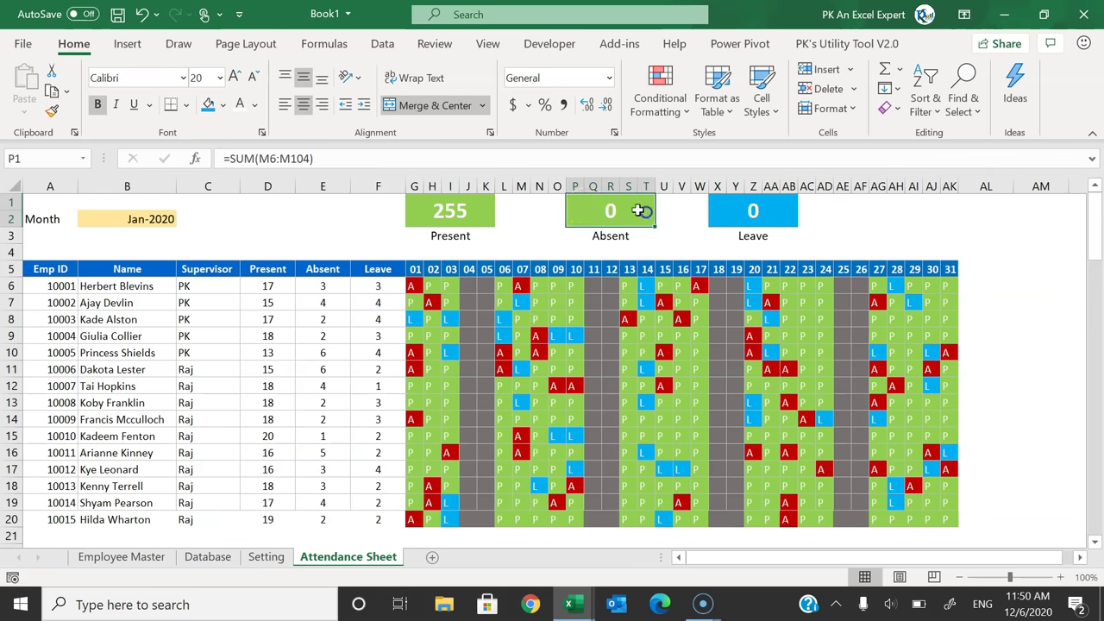
{"action": "left_click", "coordinate": [222, 105]}
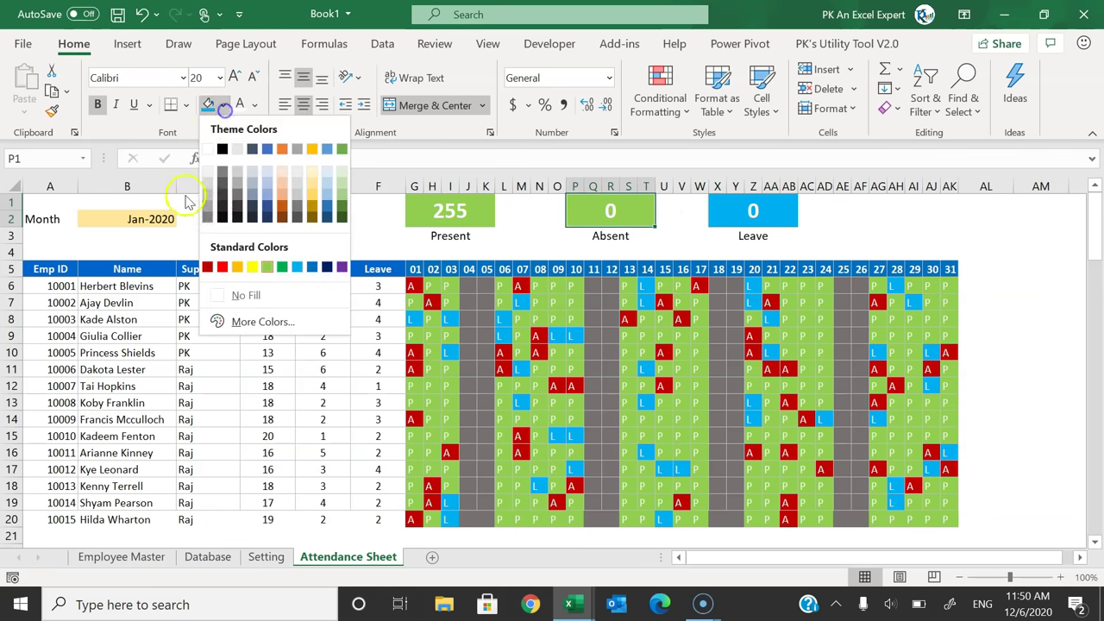
{"action": "left_click", "coordinate": [208, 267]}
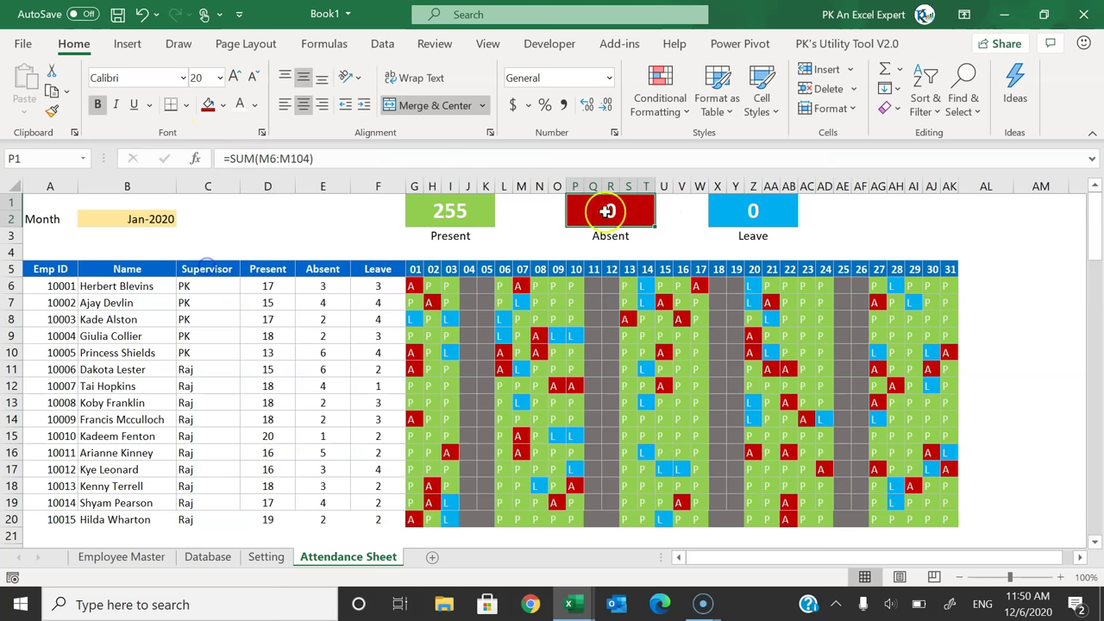
Step: Change the Absent total to =SUM(E6:E104) and the Leave total to =SUM(F6:F104)
{"action": "left_click", "coordinate": [413, 163]}
{"action": "left_click_drag", "start_coordinate": [530, 373], "coordinate": [332, 360]}
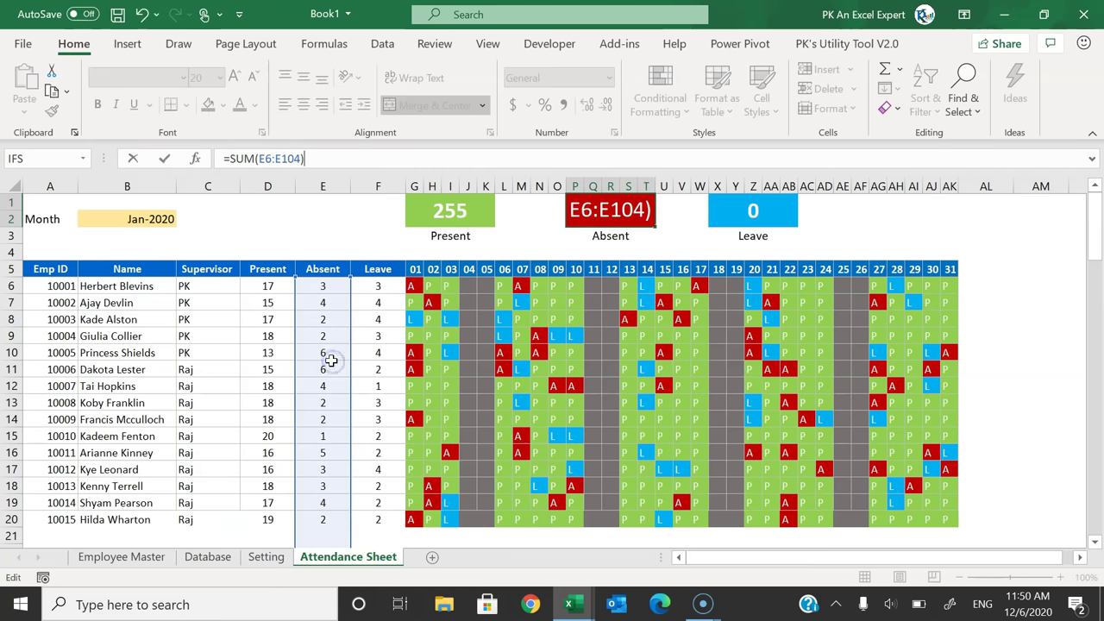
{"action": "key", "text": "Return"}
{"action": "left_click", "coordinate": [744, 207]}
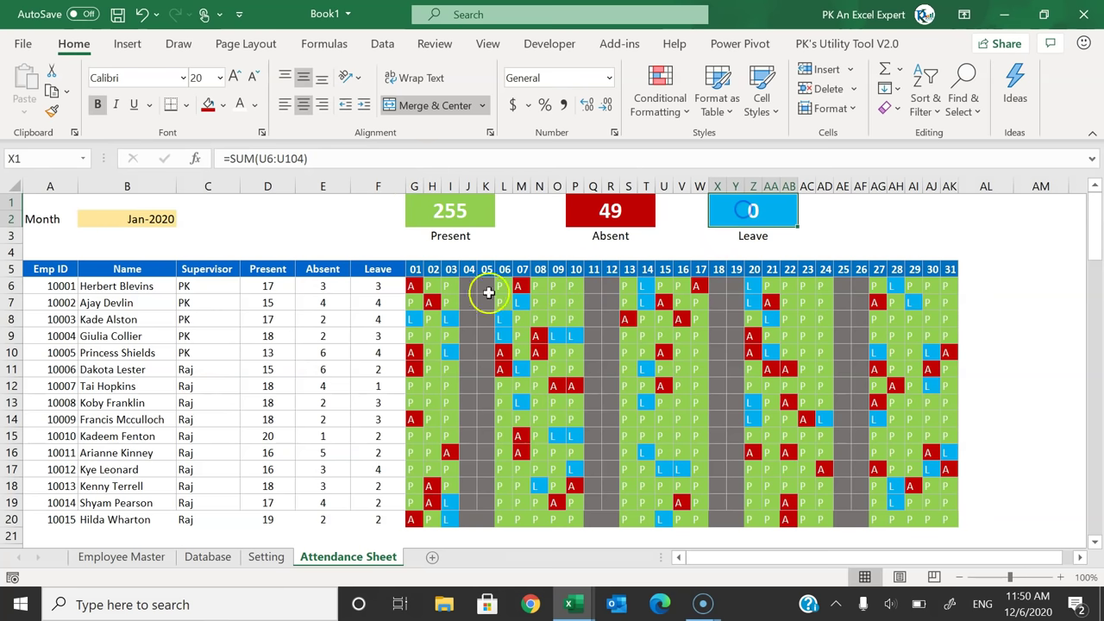
{"action": "left_click", "coordinate": [349, 154]}
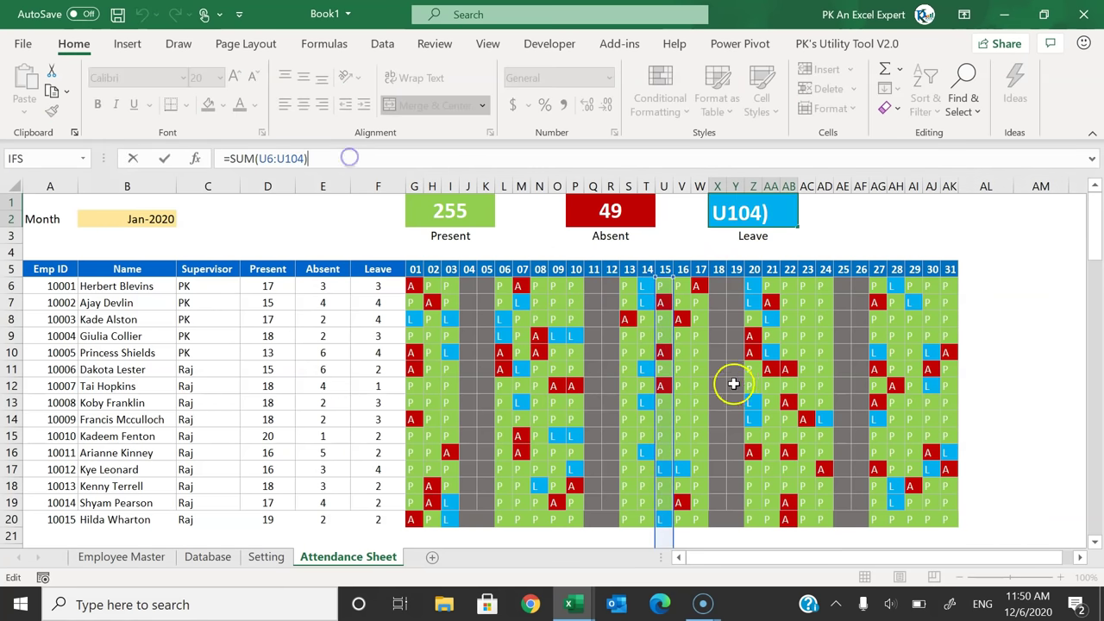
{"action": "left_click_drag", "start_coordinate": [667, 381], "coordinate": [372, 383]}
{"action": "key", "text": "Return"}
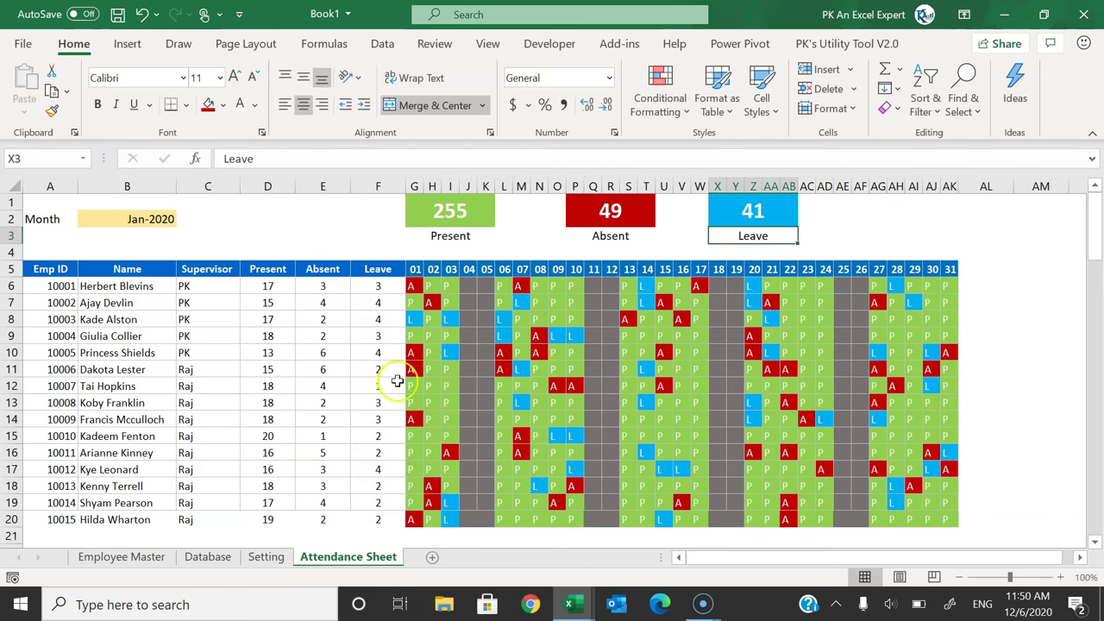
Step: Hide the row and column headings on the Attendance Sheet
{"action": "left_click", "coordinate": [759, 207]}
{"action": "left_click", "coordinate": [487, 43]}
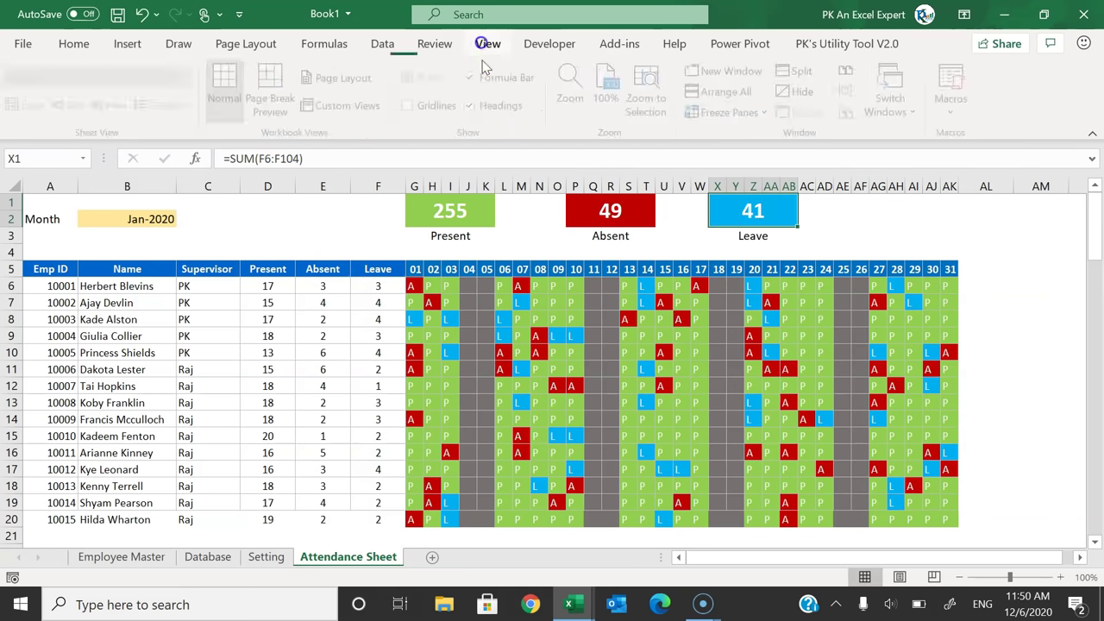
{"action": "left_click", "coordinate": [474, 105]}
{"action": "left_click", "coordinate": [255, 223]}
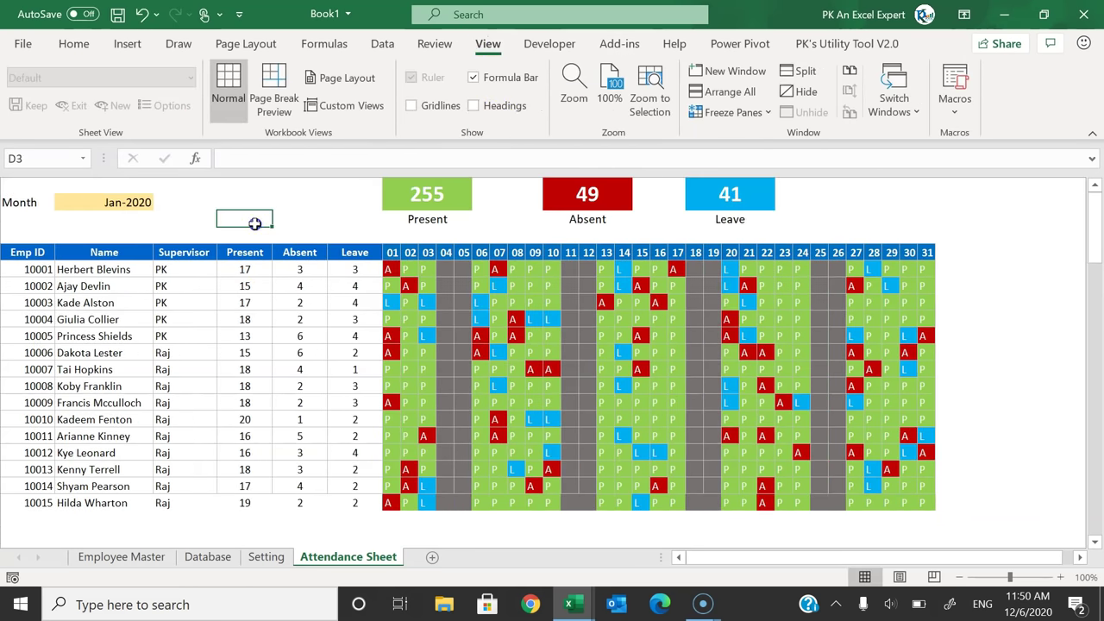
Step: Test the attendance sheet by switching the month in B2 to Feb-2020 and on to Mar-2020
{"action": "left_click", "coordinate": [136, 201]}
{"action": "left_click", "coordinate": [161, 203]}
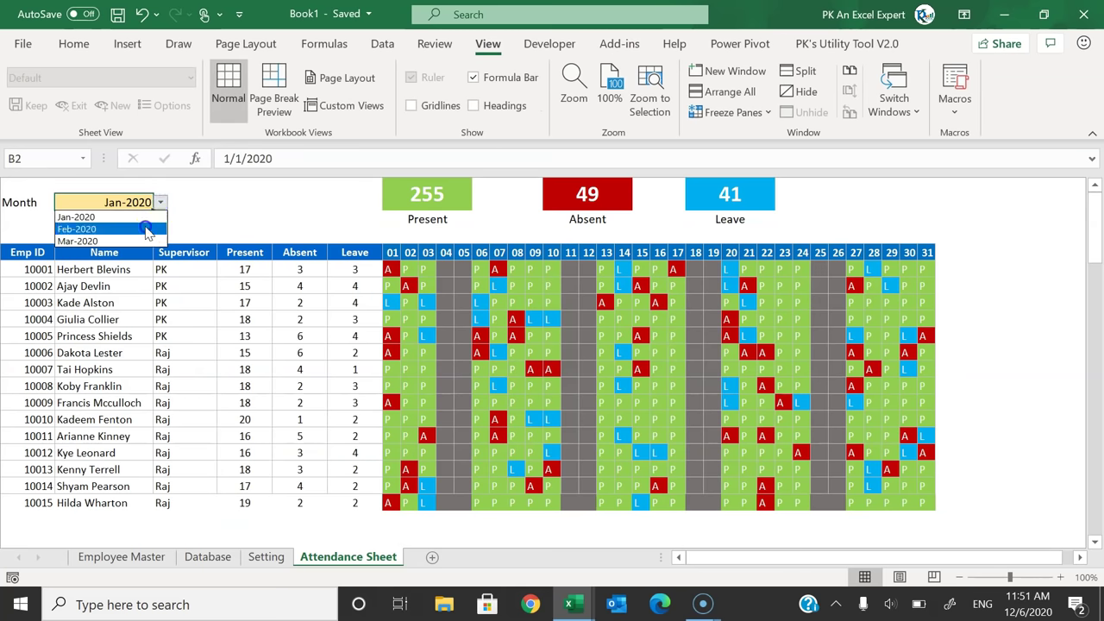
{"action": "left_click", "coordinate": [148, 229]}
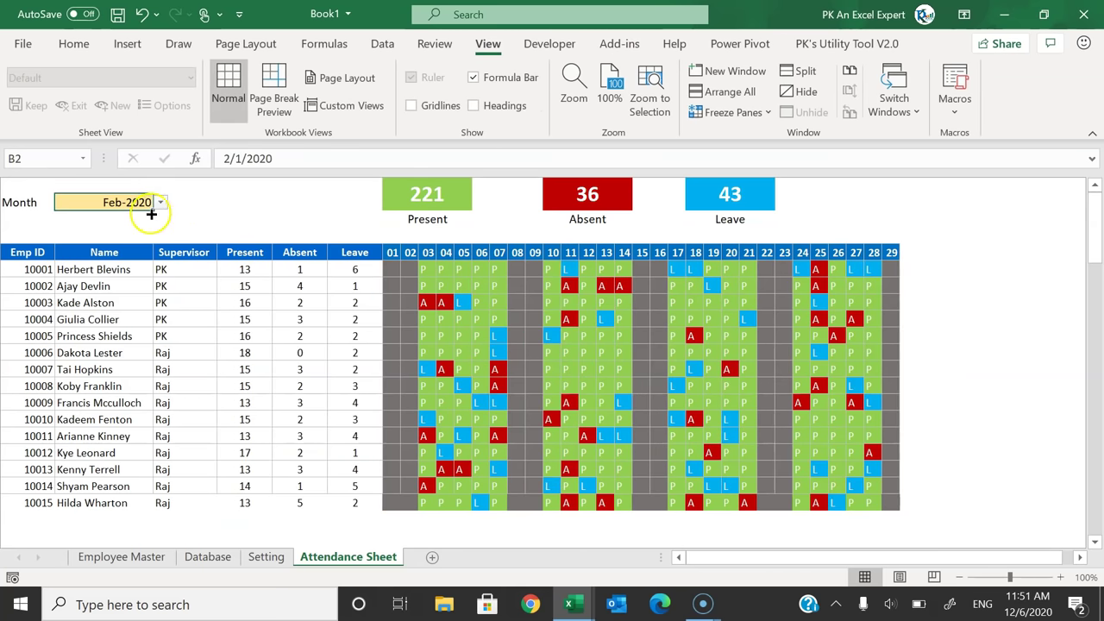
{"action": "left_click", "coordinate": [160, 203]}
{"action": "left_click", "coordinate": [148, 245]}
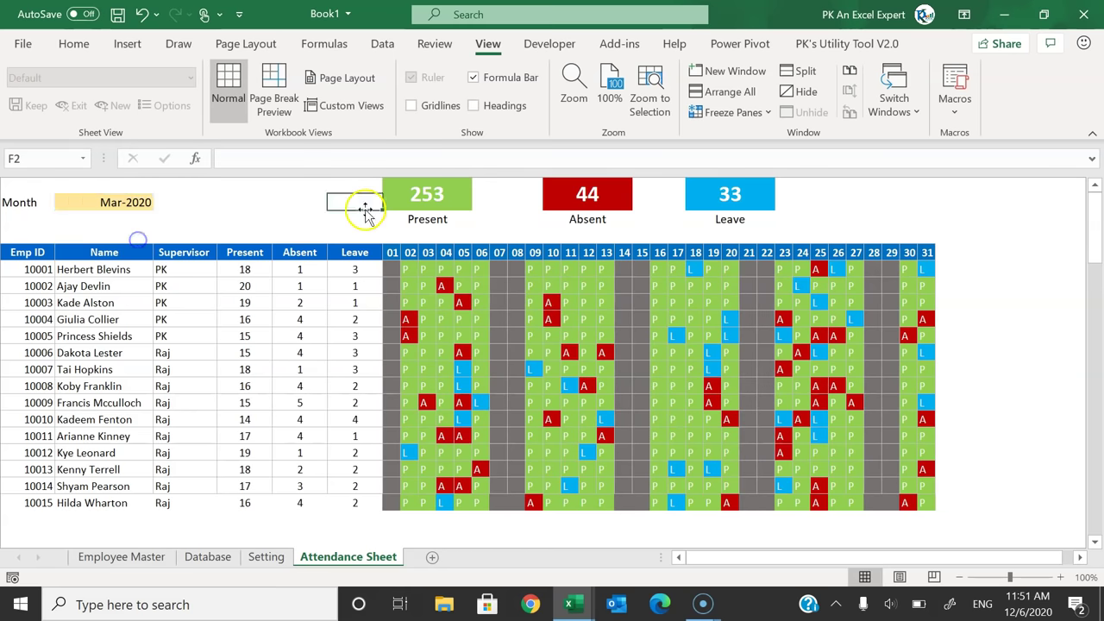
Step: Save the workbook and add a new worksheet named Mark Attendance after the Attendance Sheet
{"action": "left_click", "coordinate": [289, 235]}
{"action": "key", "text": "ctrl+s"}
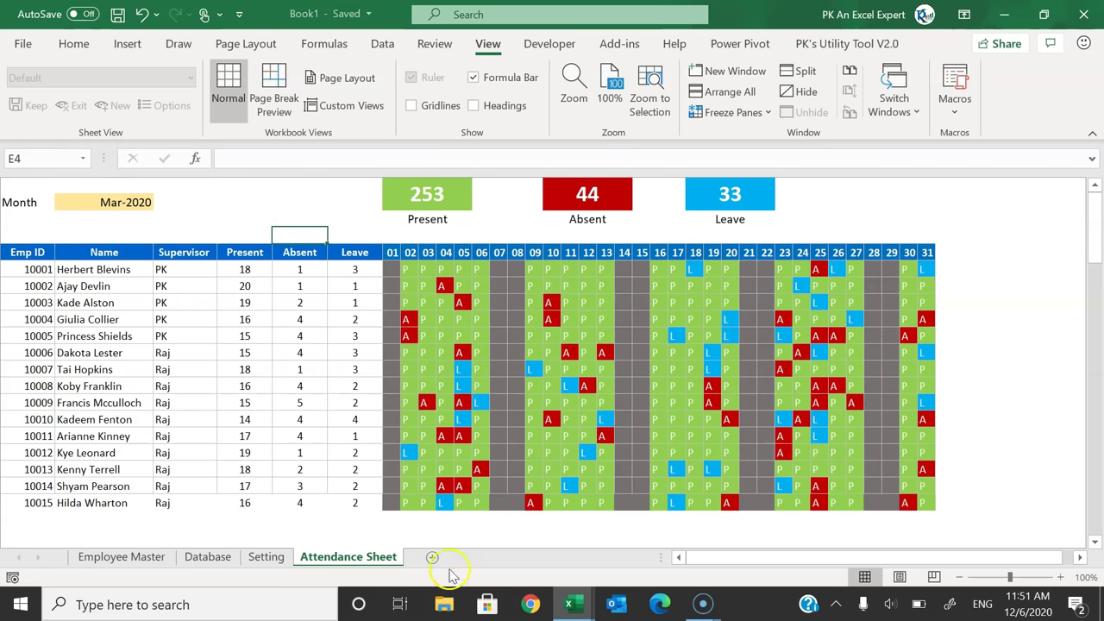
{"action": "left_click", "coordinate": [434, 559]}
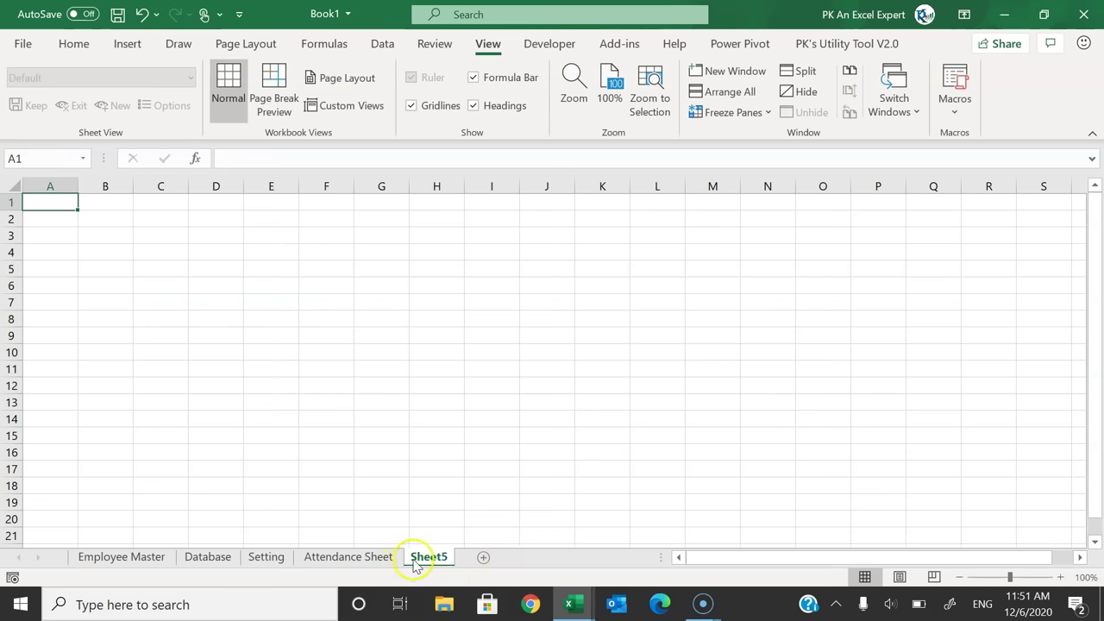
{"action": "double_click", "coordinate": [429, 557]}
{"action": "type", "text": "Mark Attendance"}
{"action": "key", "text": "Return"}
Step: Look over the Database, Mark Attendance and Attendance Sheet worksheets, including the monthly attendance table
{"action": "left_click", "coordinate": [340, 559]}
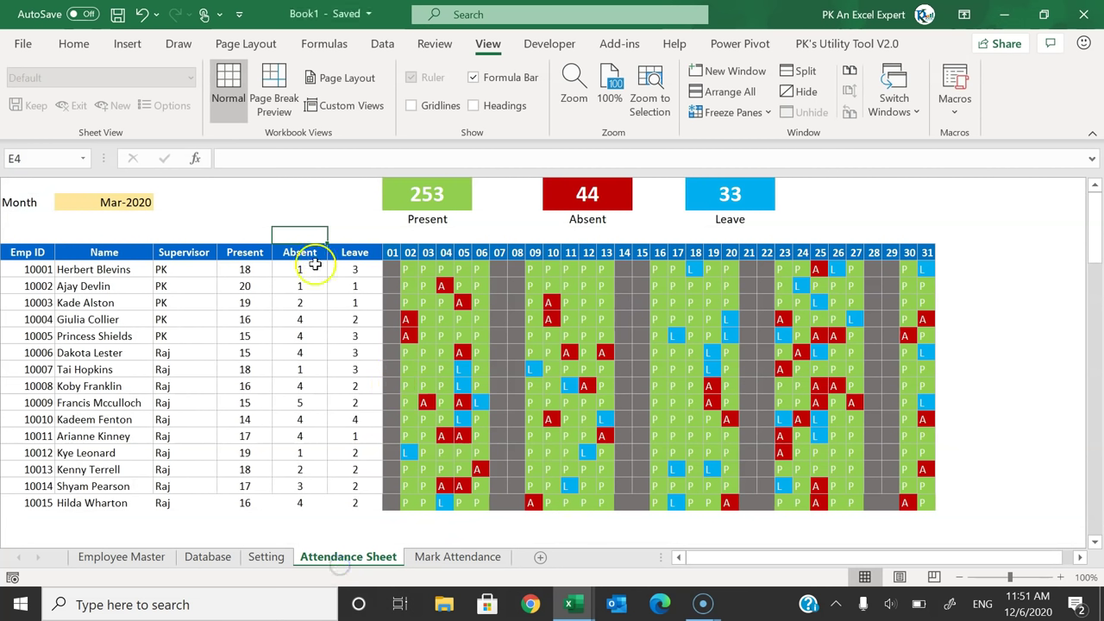
{"action": "left_click", "coordinate": [226, 559]}
{"action": "key", "text": "ctrl+Page_Down"}
{"action": "key", "text": "ctrl+Page_Down"}
{"action": "key", "text": "ctrl+Page_Down"}
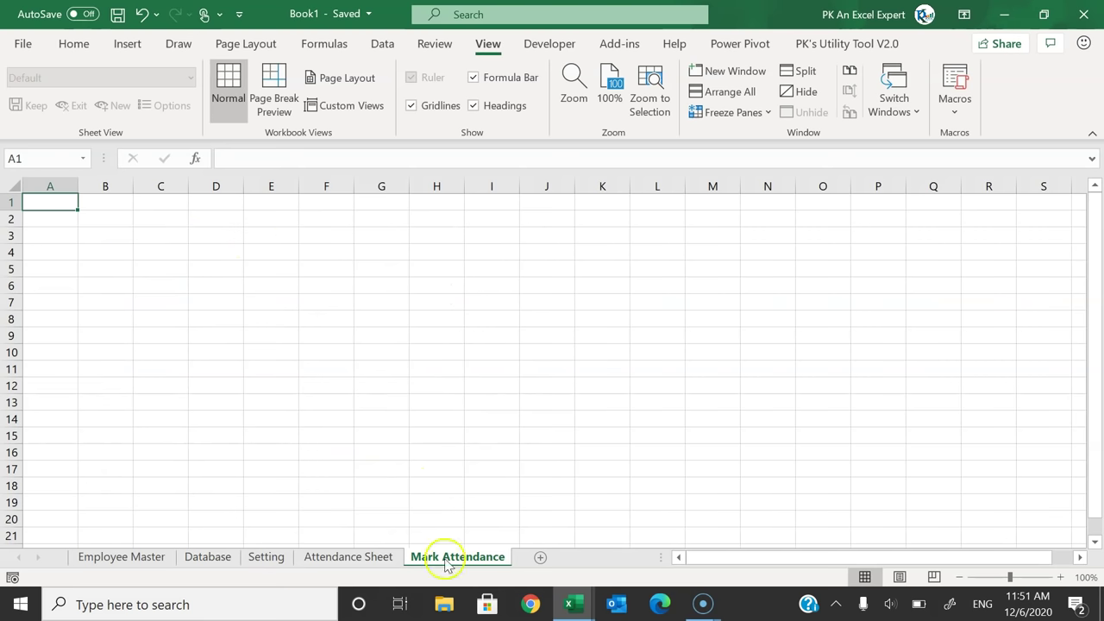
{"action": "left_click", "coordinate": [350, 559]}
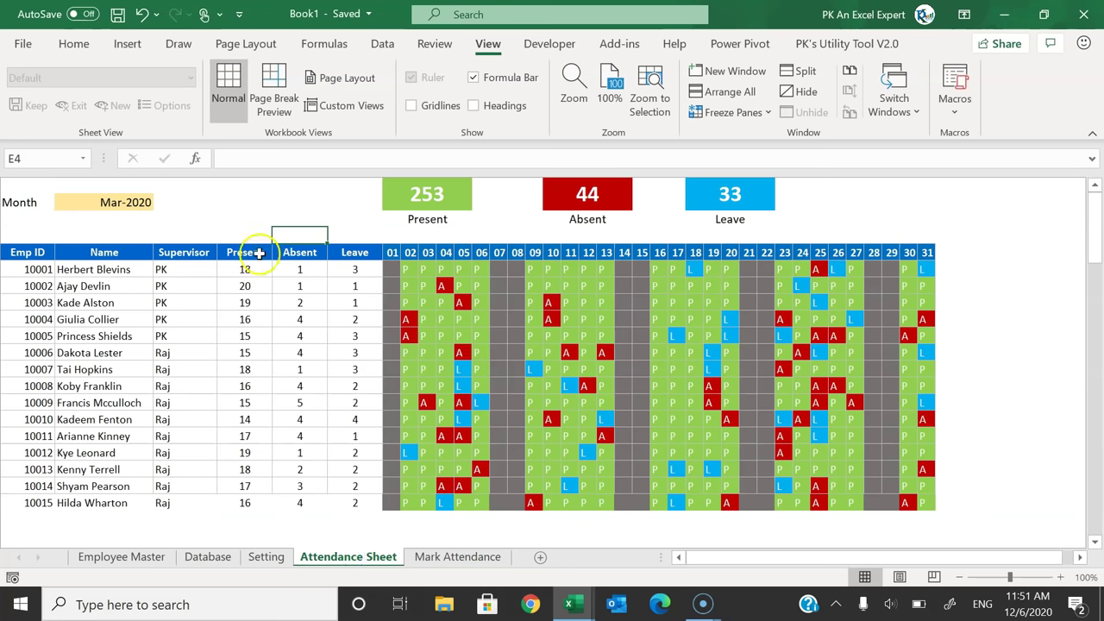
{"action": "mouse_move", "coordinate": [57, 257]}
{"action": "left_mouse_down"}
{"action": "mouse_move", "coordinate": [742, 274]}
{"action": "mouse_move", "coordinate": [917, 494]}
{"action": "left_mouse_up"}
Step: Center the month value in cell B2 of the Attendance Sheet and check its list of months
{"action": "left_click", "coordinate": [121, 201]}
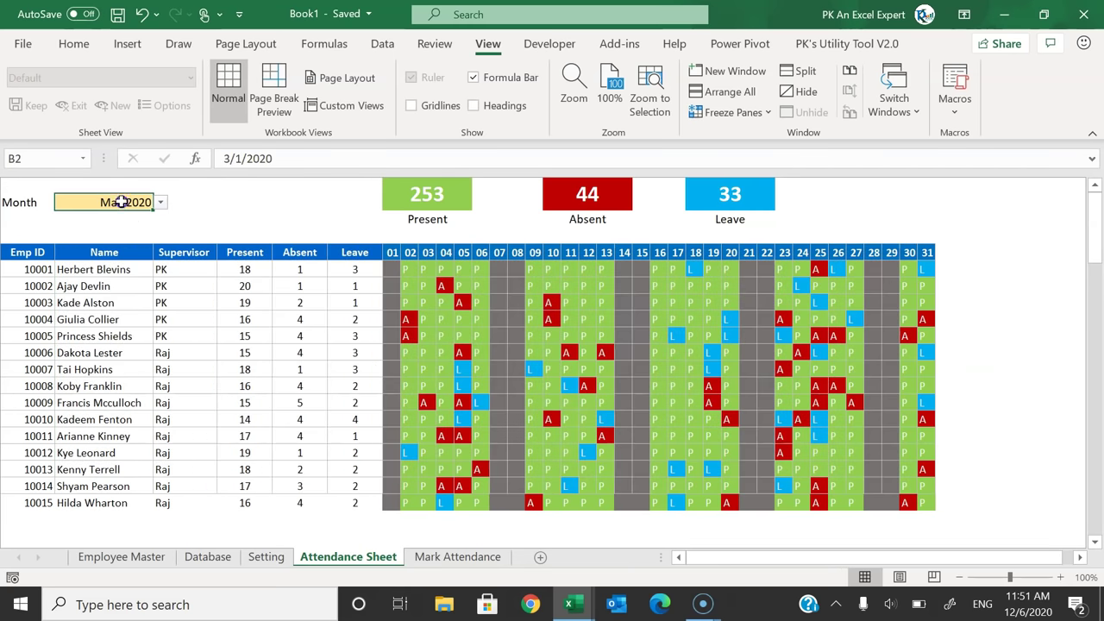
{"action": "left_click", "coordinate": [76, 44]}
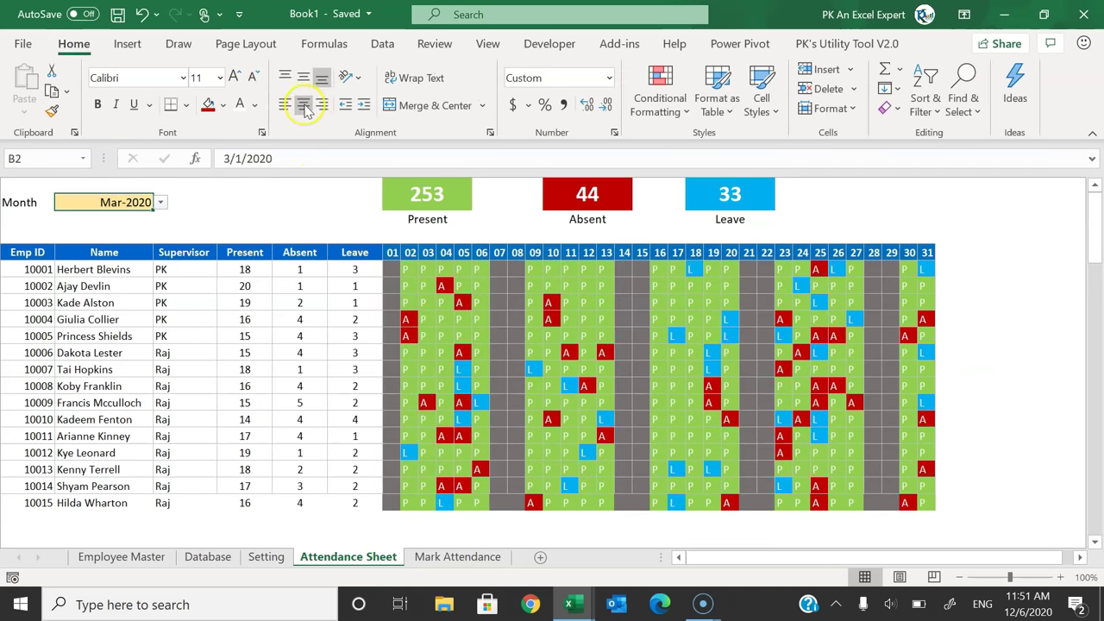
{"action": "left_click", "coordinate": [157, 202]}
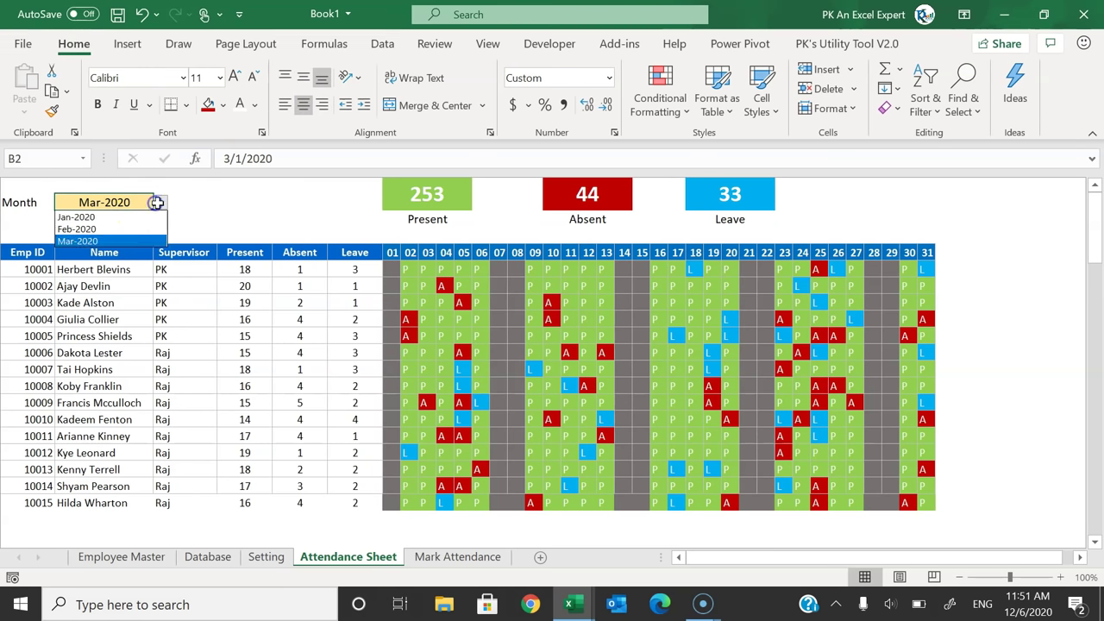
{"action": "left_click", "coordinate": [206, 207]}
{"action": "left_click", "coordinate": [120, 203]}
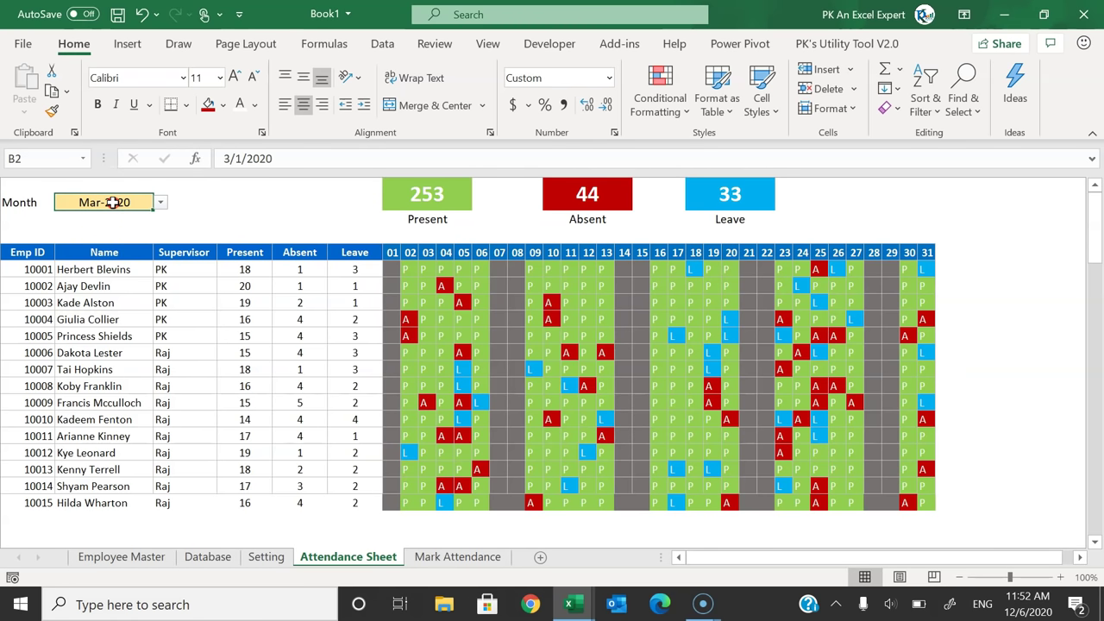
Step: Unlock the month cell B2 in its cell protection settings
{"action": "right_click", "coordinate": [112, 203]}
{"action": "left_click", "coordinate": [171, 499]}
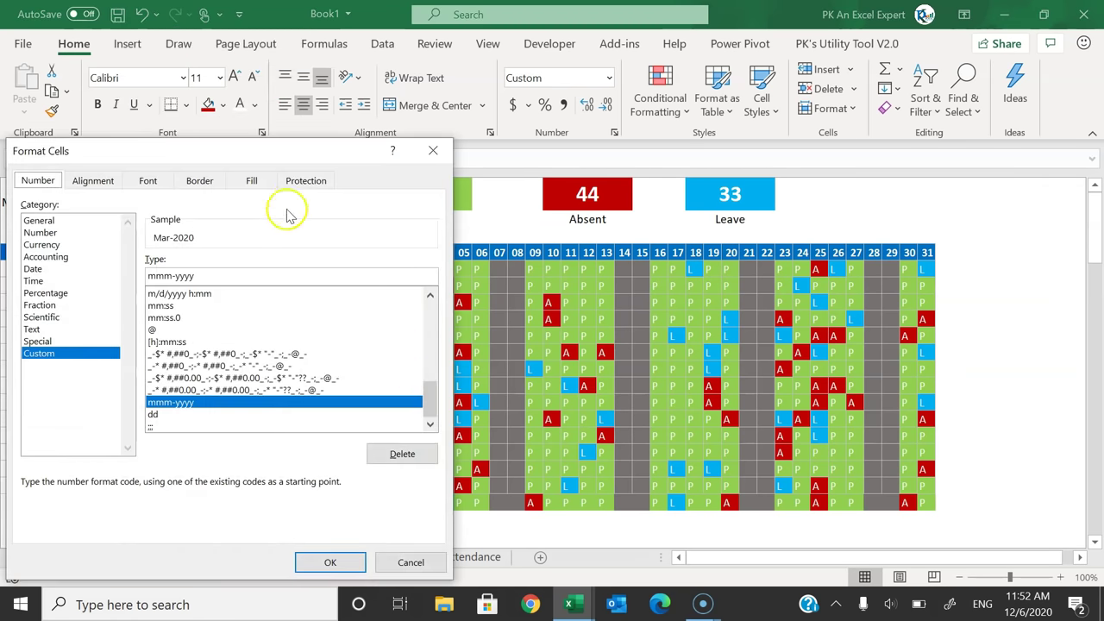
{"action": "left_click", "coordinate": [306, 181]}
{"action": "left_click_drag", "start_coordinate": [337, 156], "coordinate": [535, 140]}
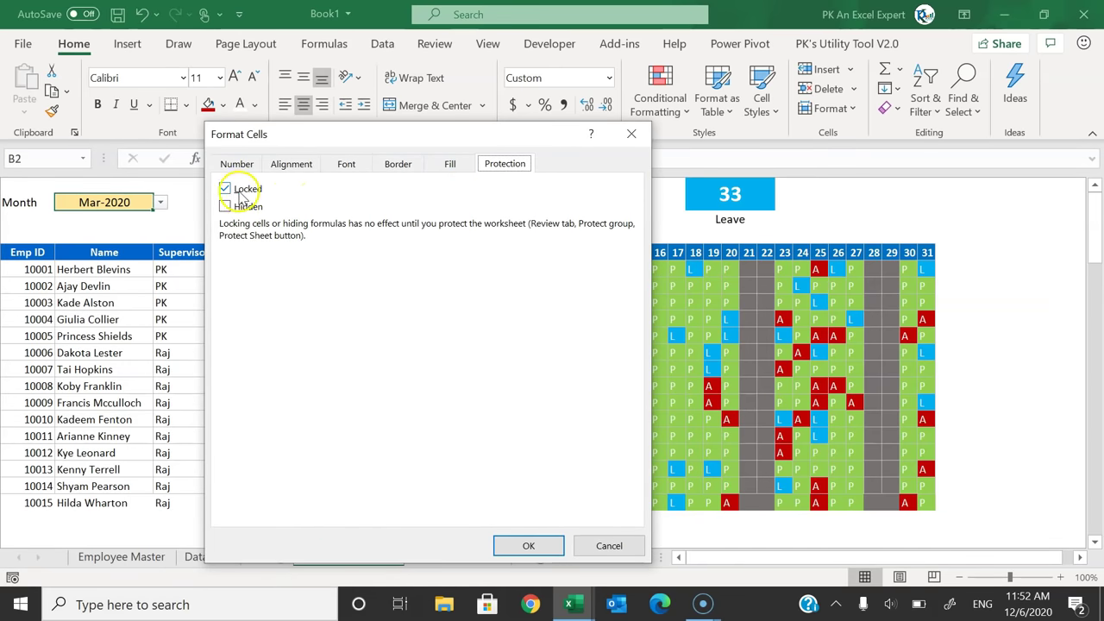
{"action": "left_click", "coordinate": [529, 545]}
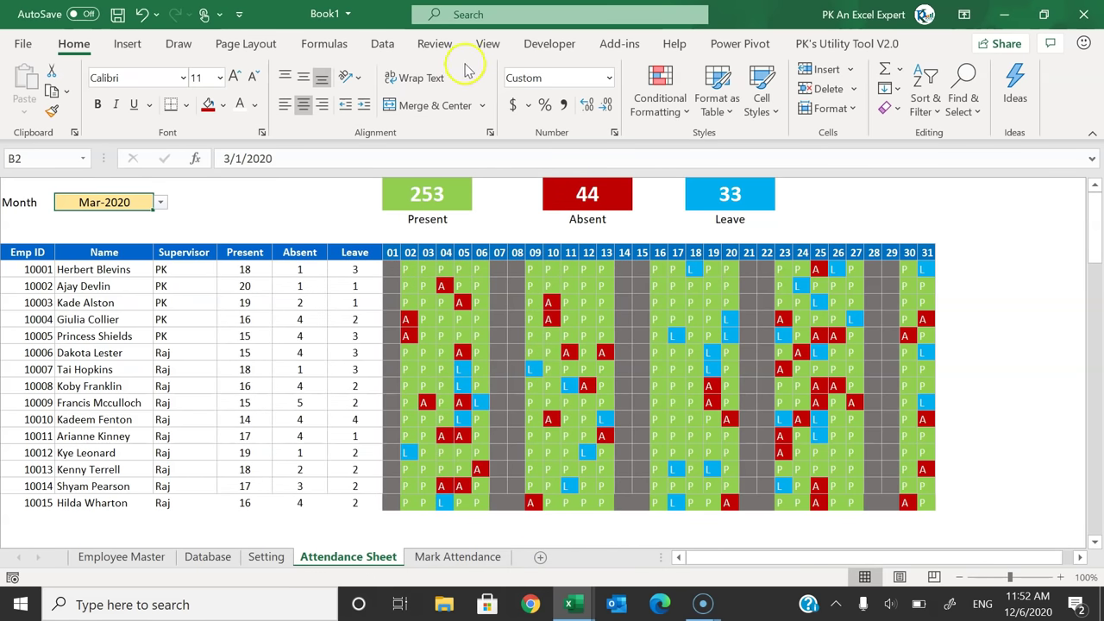
Step: Protect the Attendance Sheet without a password and try to edit a locked attendance cell
{"action": "left_click", "coordinate": [142, 226]}
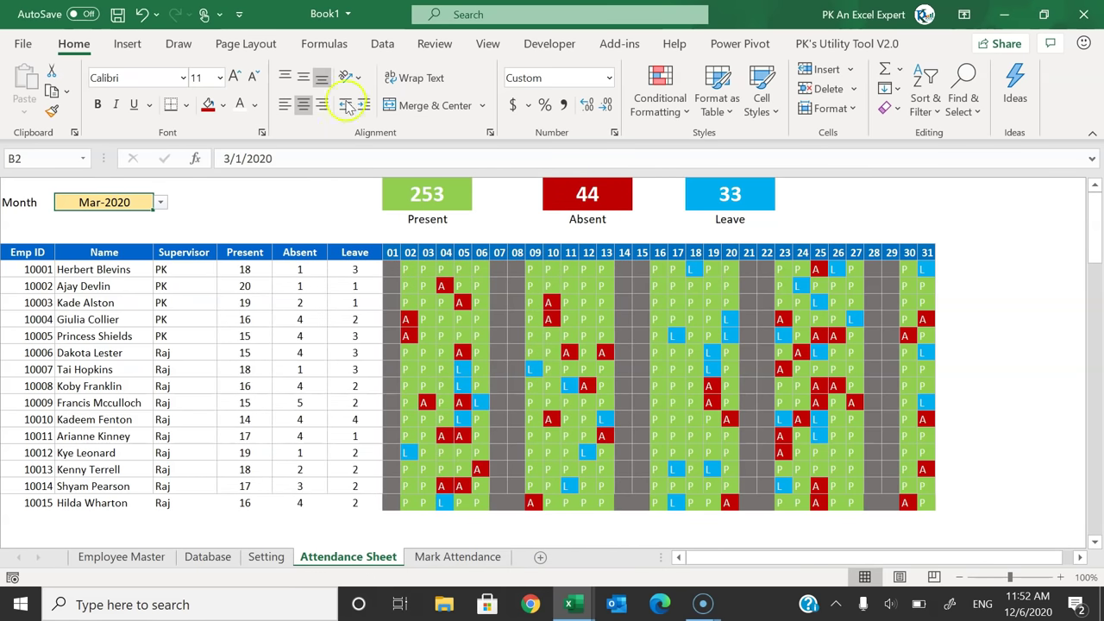
{"action": "left_click", "coordinate": [437, 47]}
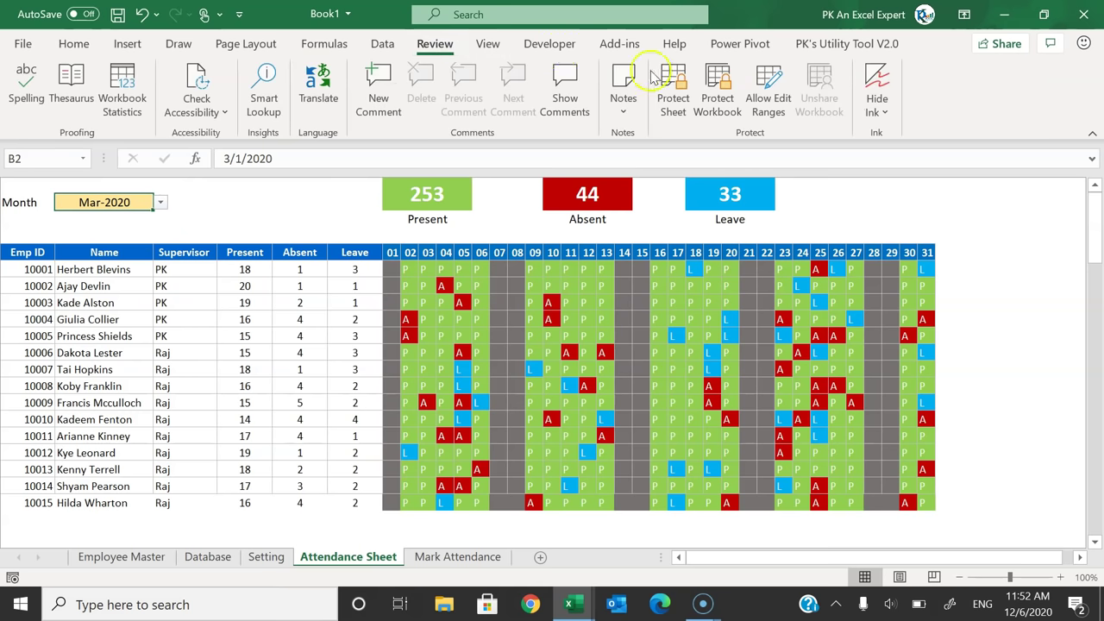
{"action": "left_click", "coordinate": [689, 114]}
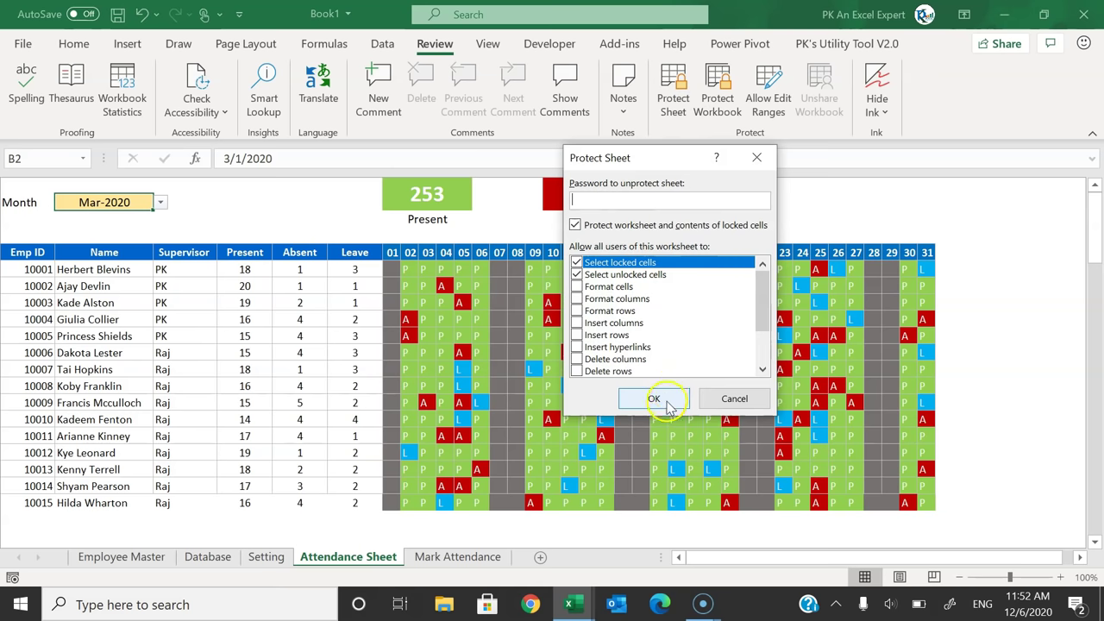
{"action": "left_click", "coordinate": [557, 273]}
{"action": "left_click", "coordinate": [517, 272]}
{"action": "double_click", "coordinate": [516, 273]}
{"action": "key", "text": "Return"}
{"action": "left_click", "coordinate": [420, 289]}
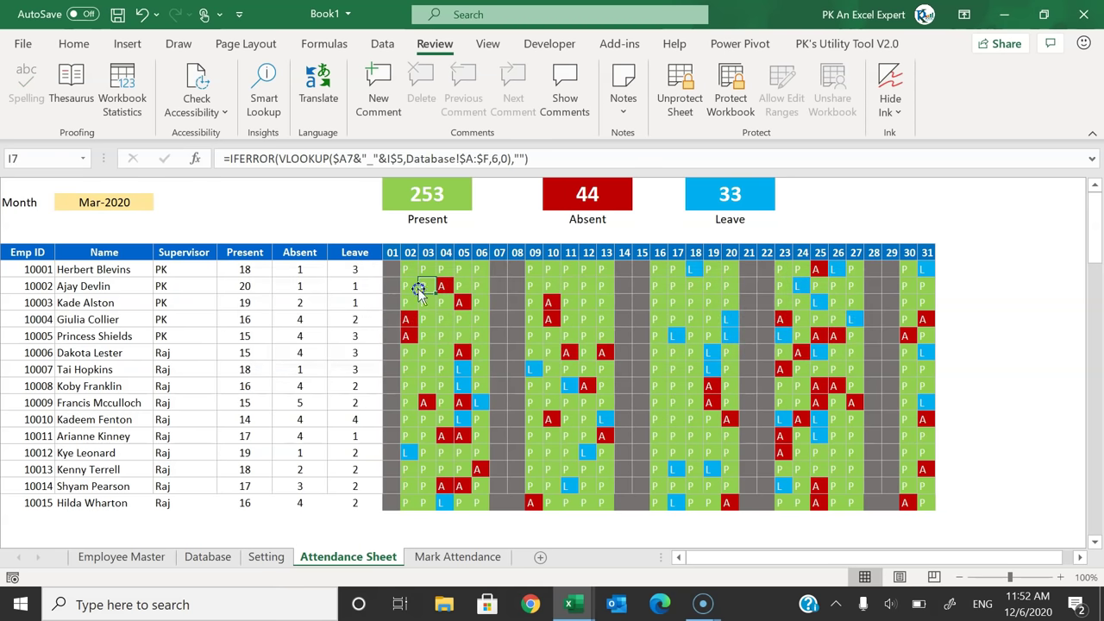
Step: Test the month selector in B2 by choosing Feb-2020, and finally set it to Jan-2020
{"action": "left_click", "coordinate": [142, 204]}
{"action": "left_click", "coordinate": [159, 204]}
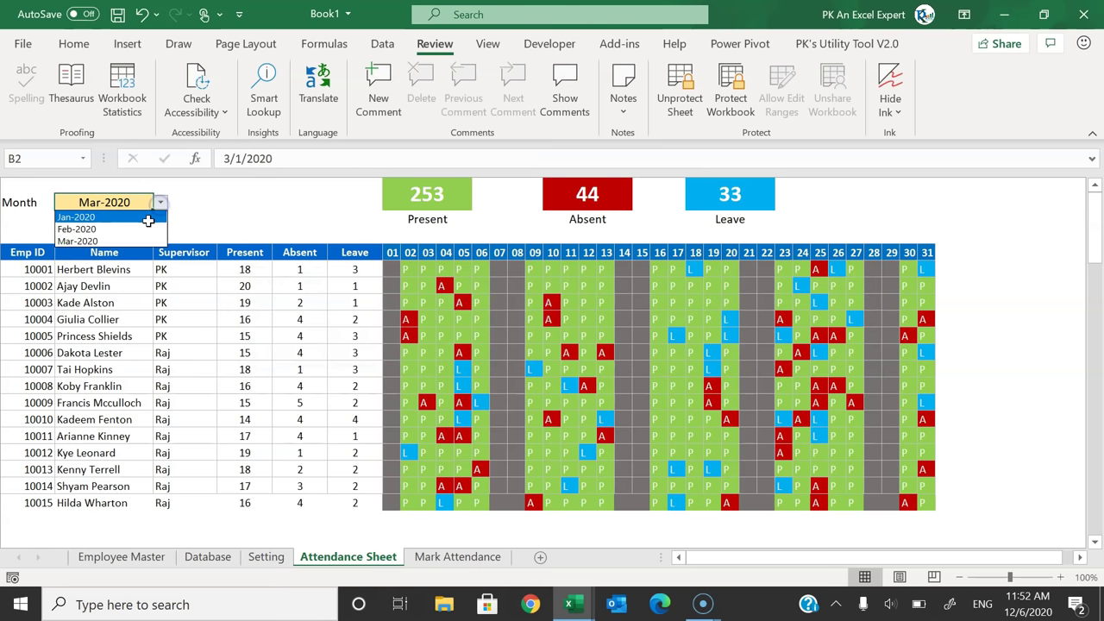
{"action": "left_click", "coordinate": [141, 229]}
{"action": "left_click", "coordinate": [159, 205]}
{"action": "left_click", "coordinate": [146, 215]}
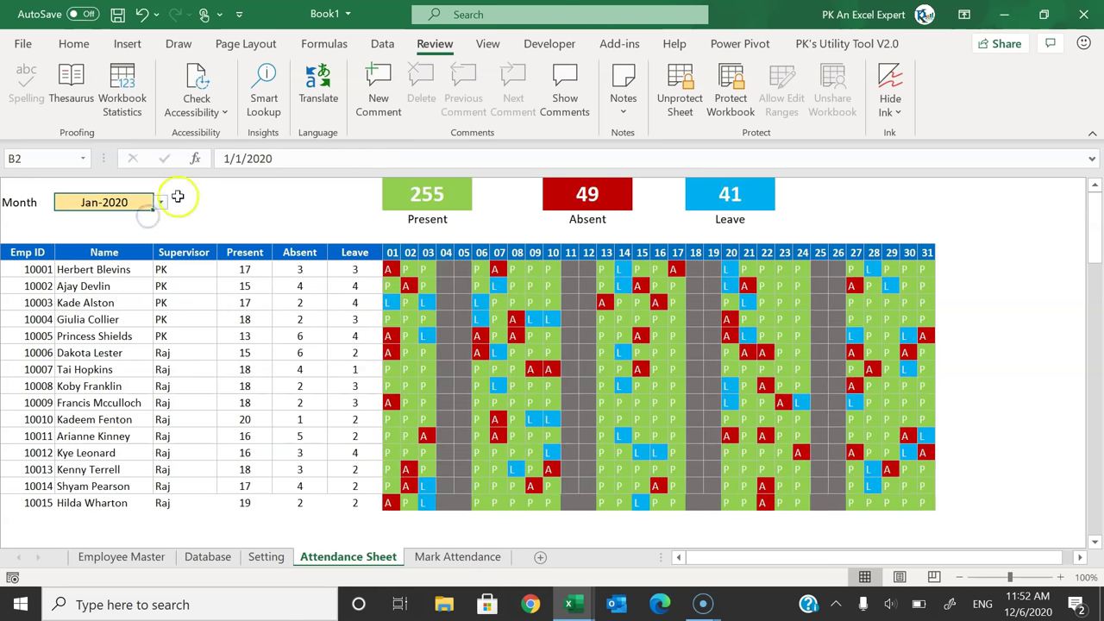
{"action": "left_click", "coordinate": [329, 231]}
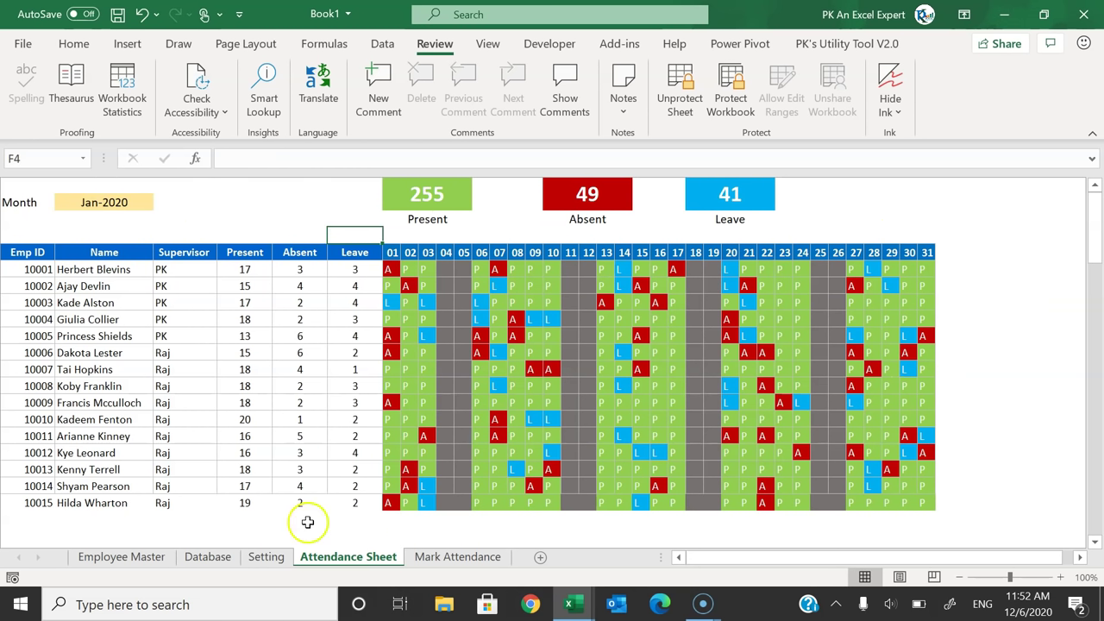
Step: Look at the attendance records in the Database sheet and go to the blank Mark Attendance sheet
{"action": "left_click", "coordinate": [208, 558]}
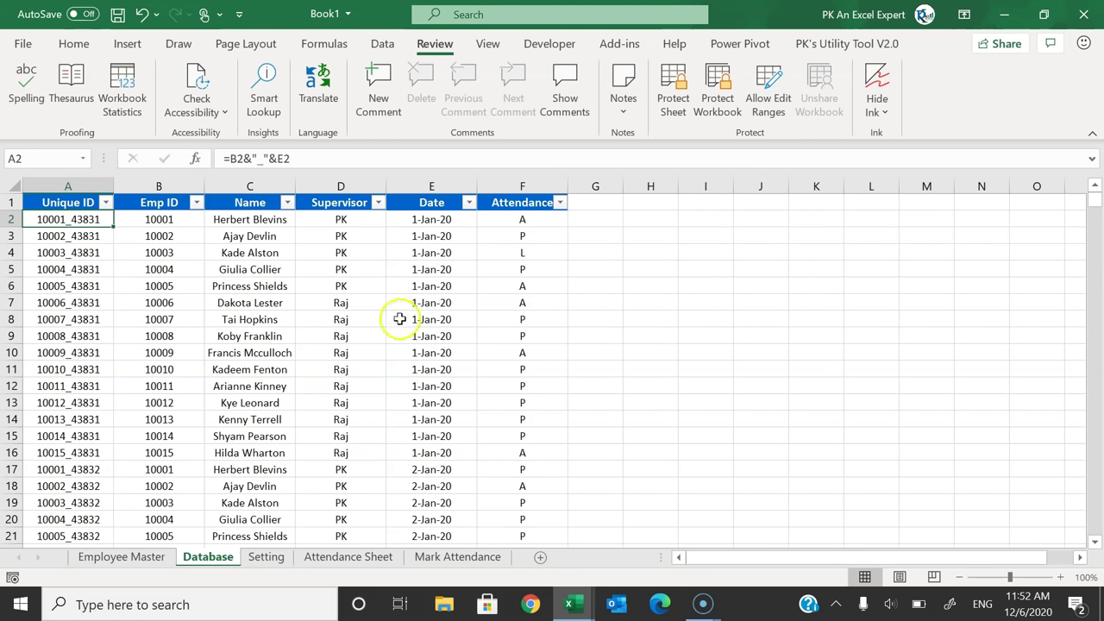
{"action": "left_click", "coordinate": [427, 287]}
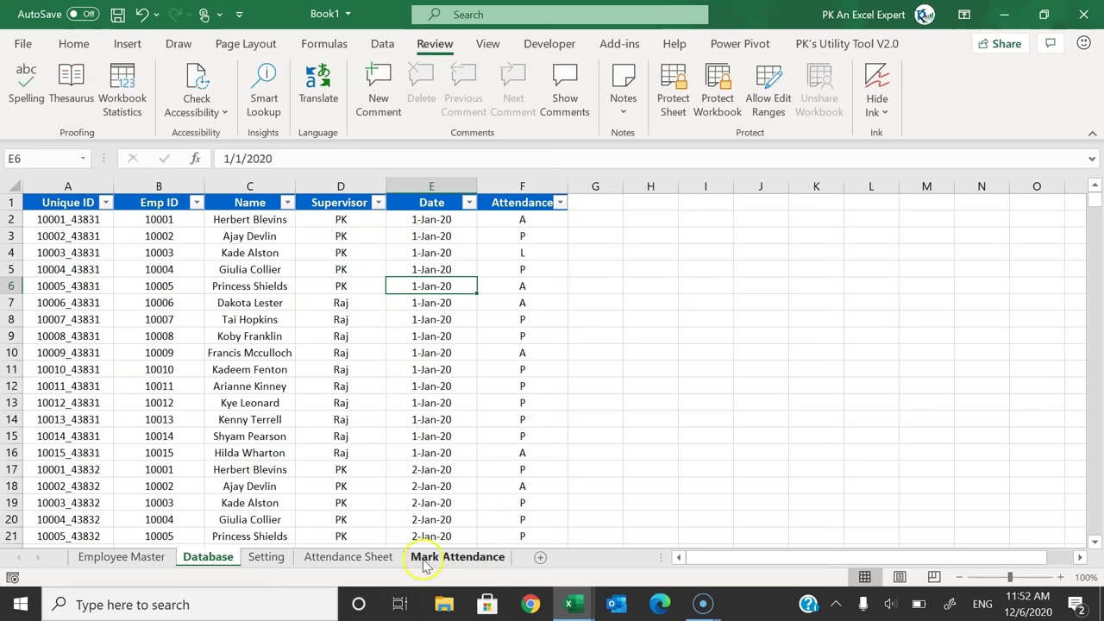
{"action": "left_click", "coordinate": [457, 558]}
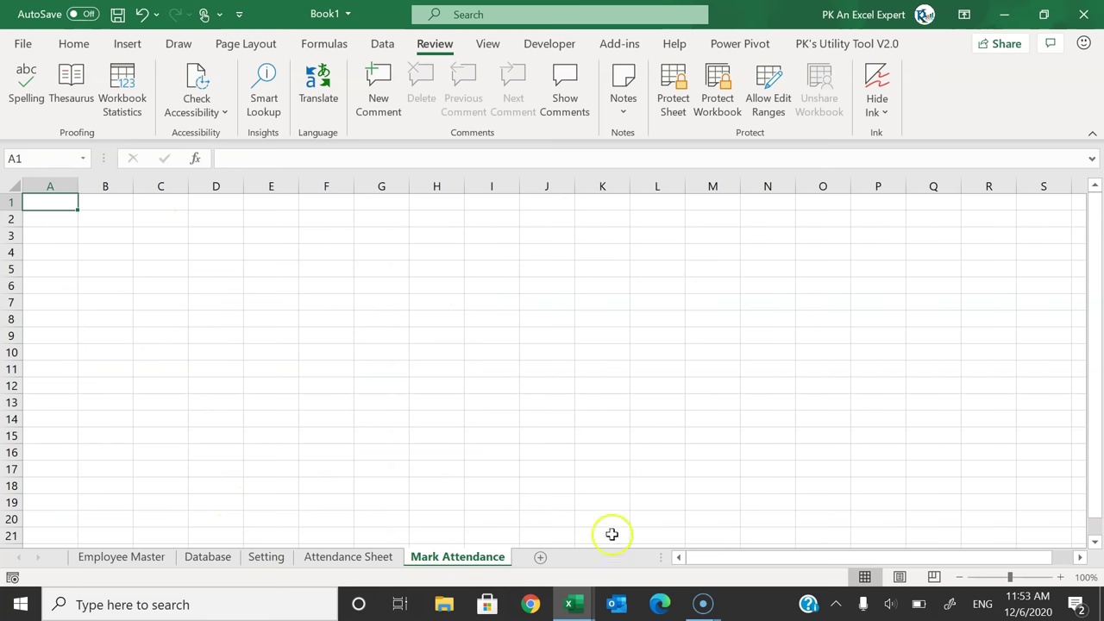
Step: Switch to the Automated Attendance Sheet workbook and examine the layout of its Mark Attendance table
{"action": "left_click", "coordinate": [570, 602]}
{"action": "left_click", "coordinate": [506, 518]}
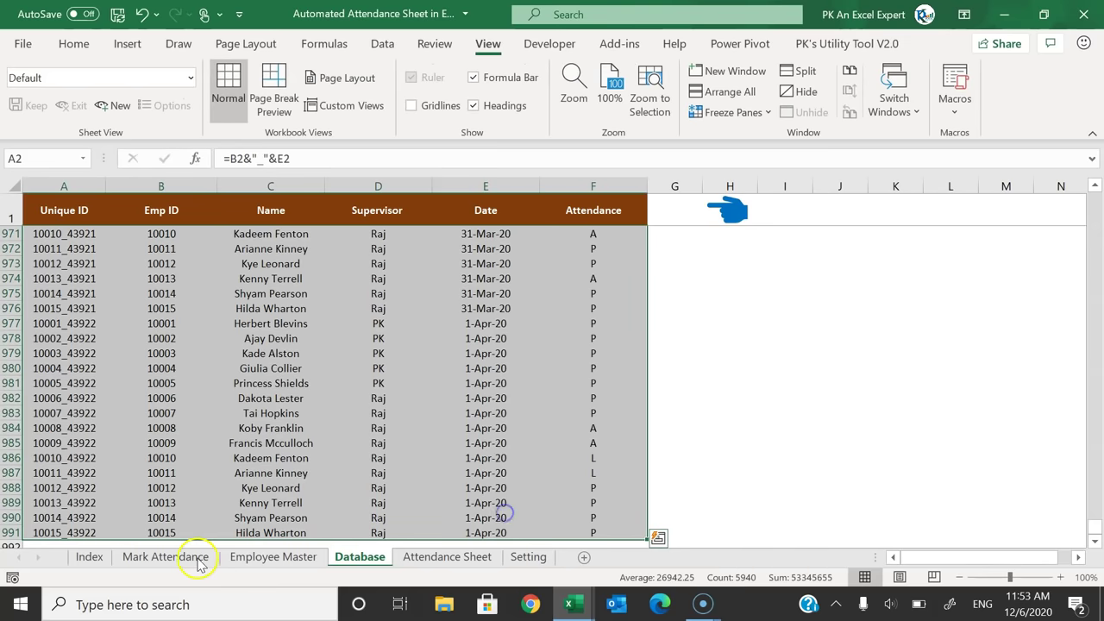
{"action": "left_click", "coordinate": [185, 557]}
{"action": "left_click_drag", "start_coordinate": [54, 263], "coordinate": [702, 480]}
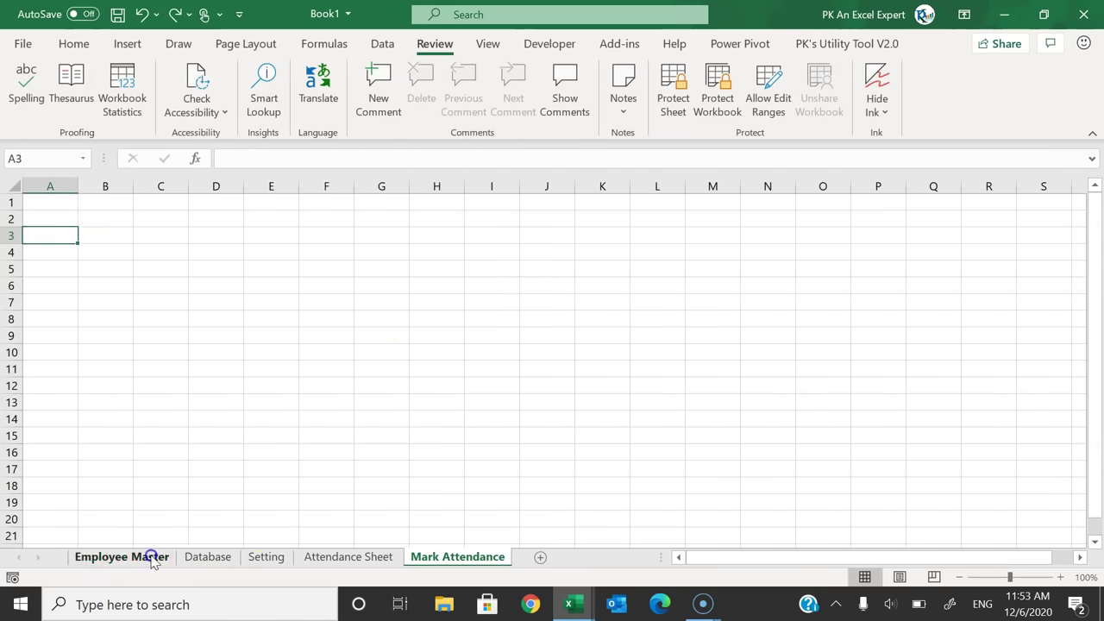
Step: Copy the employee table A1:C16 from Employee Master to A3 of Mark Attendance and fit columns A to C to their contents
{"action": "left_click", "coordinate": [151, 556]}
{"action": "left_click_drag", "start_coordinate": [81, 202], "coordinate": [265, 207]}
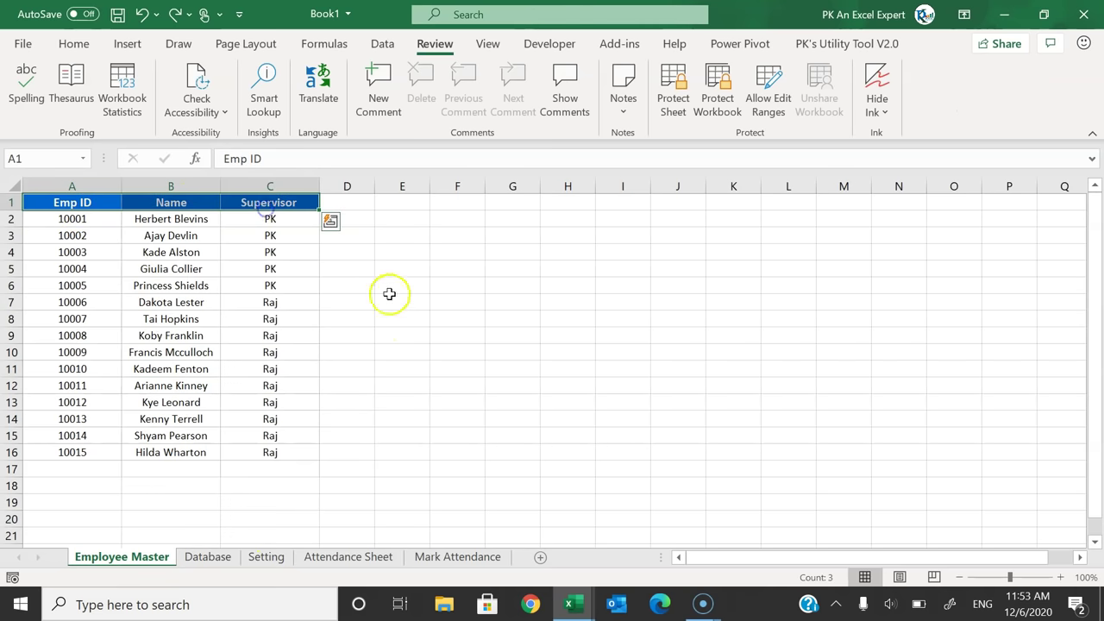
{"action": "left_click", "coordinate": [286, 454], "text": "shift"}
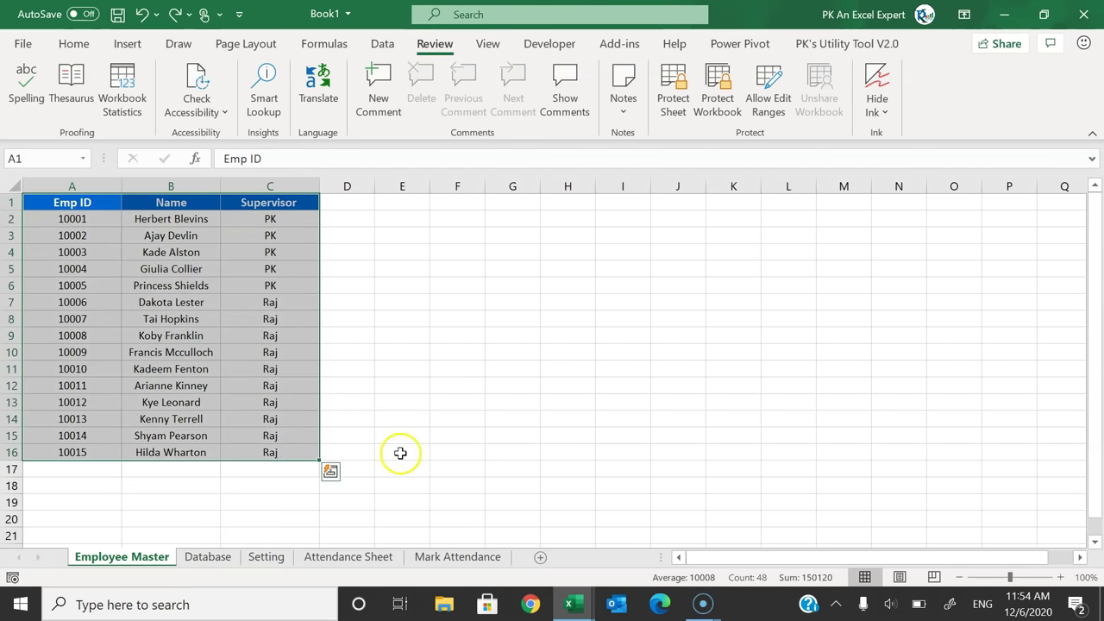
{"action": "key", "text": "ctrl+c"}
{"action": "left_click", "coordinate": [360, 556]}
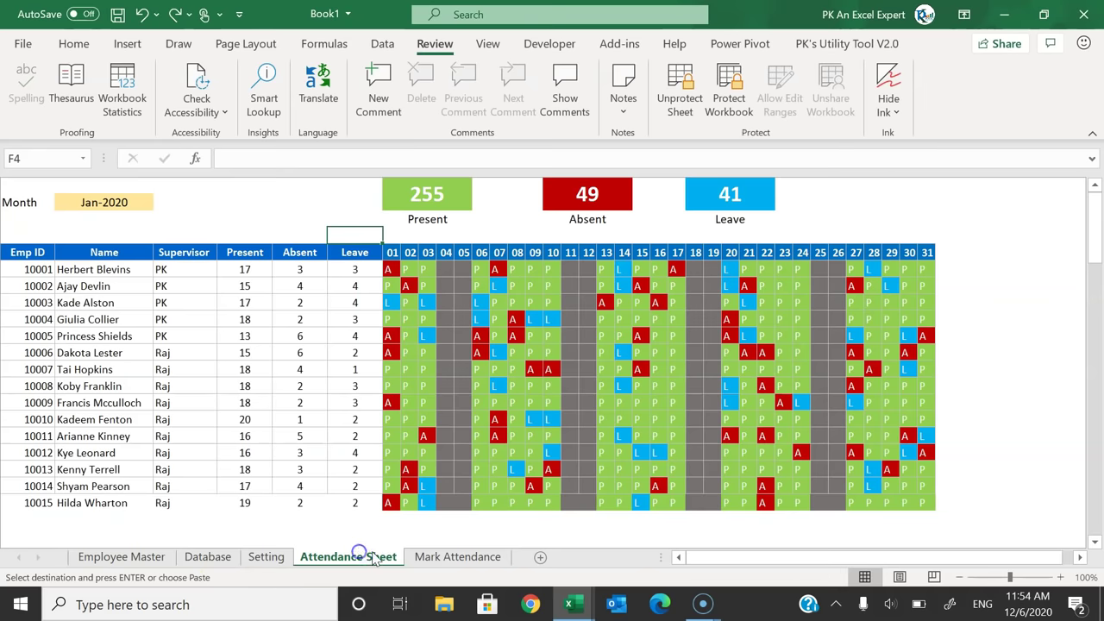
{"action": "left_click", "coordinate": [440, 556]}
{"action": "key", "text": "ctrl+v"}
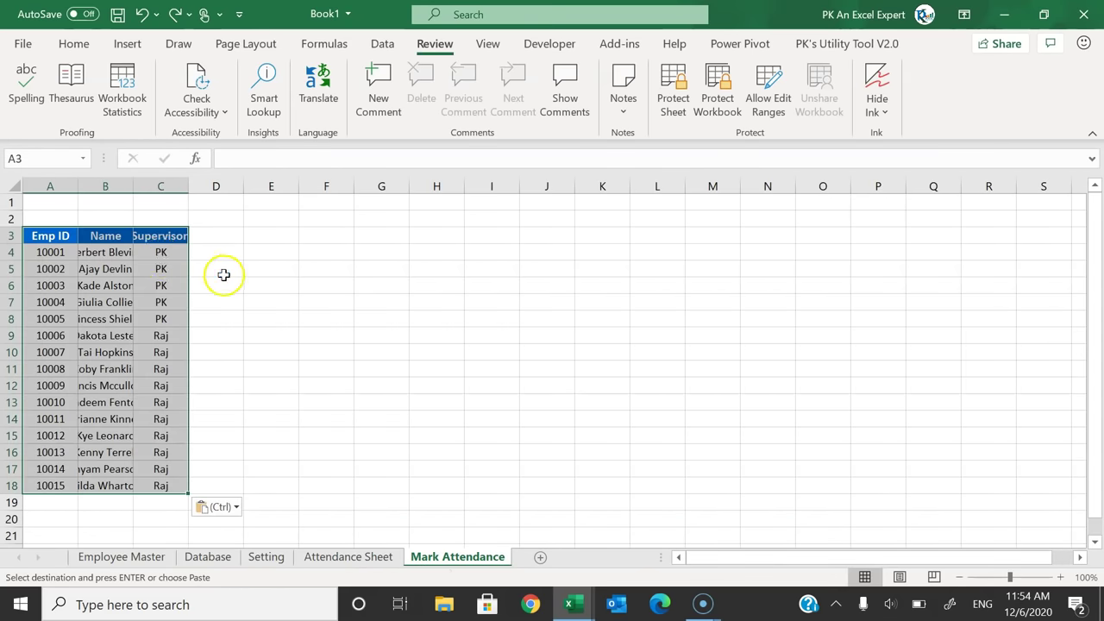
{"action": "double_click", "coordinate": [189, 187]}
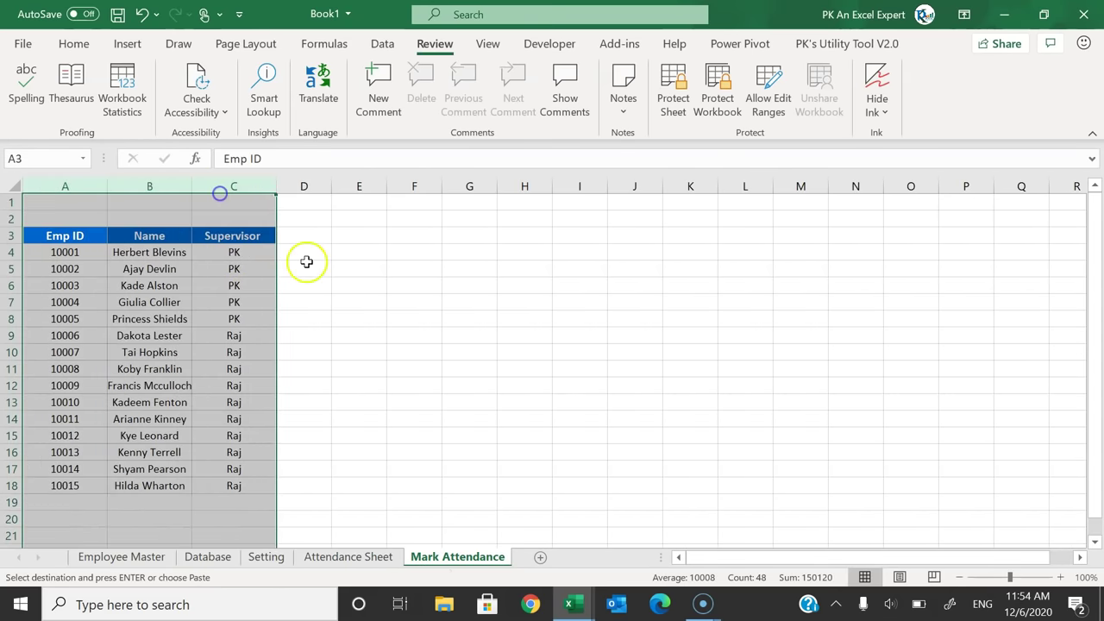
Step: Enter the date 1-Apr-20 as a column header in D3, beside the Supervisor heading
{"action": "left_click", "coordinate": [305, 258]}
{"action": "left_click_drag", "start_coordinate": [302, 237], "coordinate": [304, 252]}
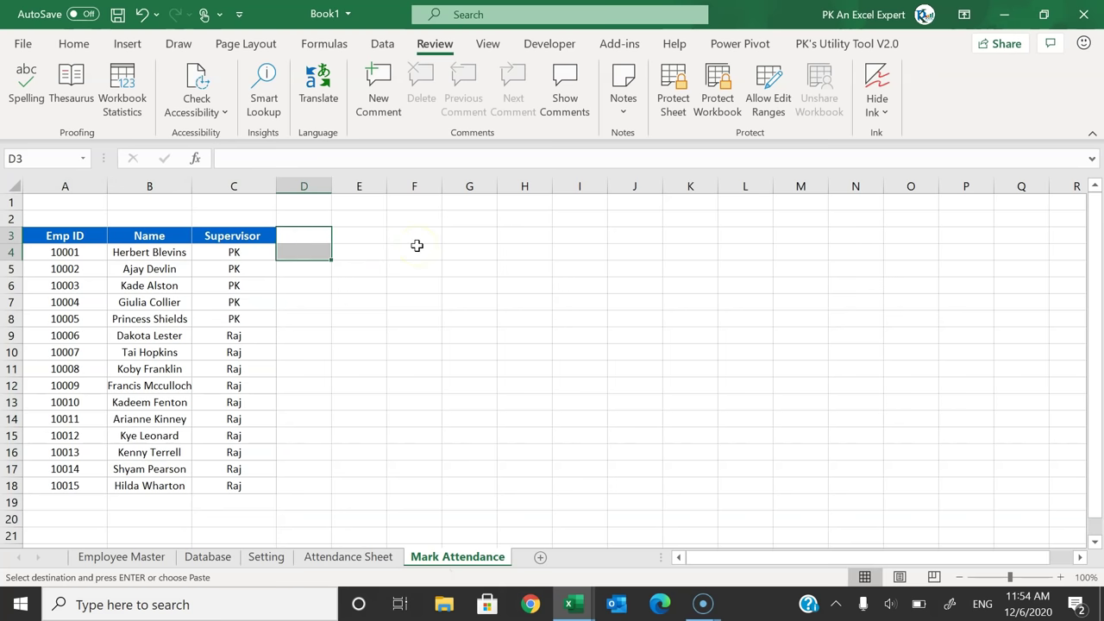
{"action": "key", "text": "shift+Up"}
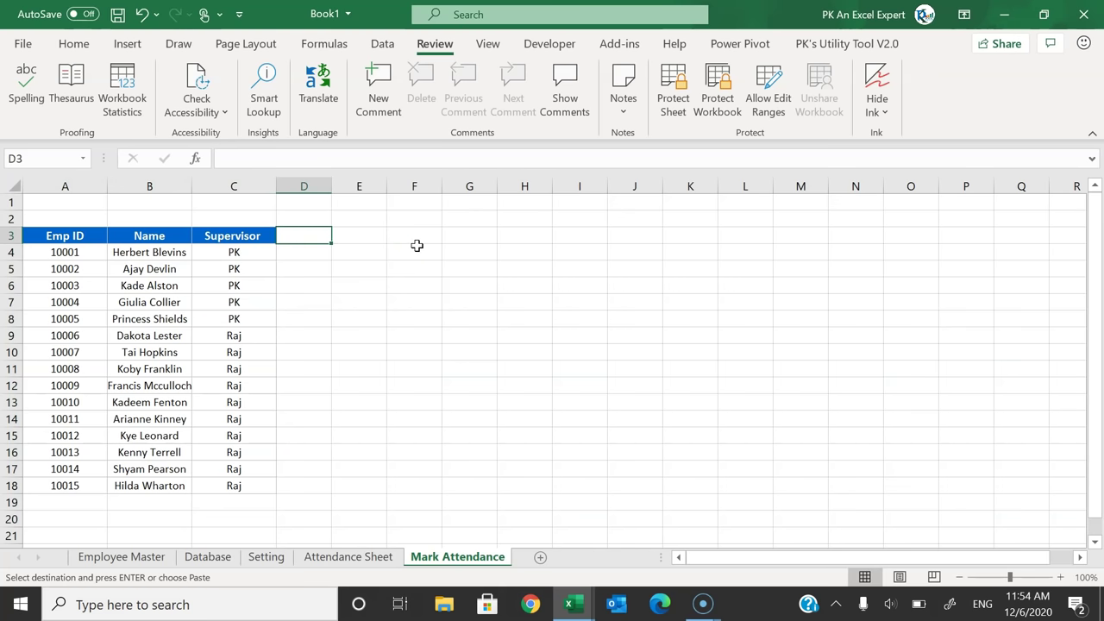
{"action": "type", "text": "1apr"}
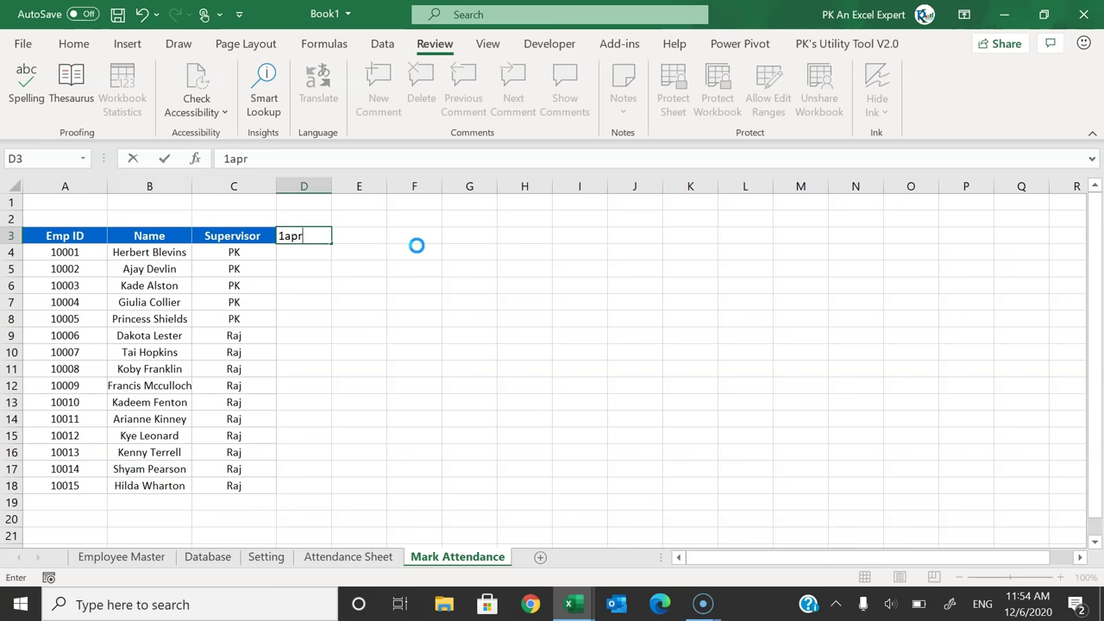
{"action": "key", "text": "ctrl+Return"}
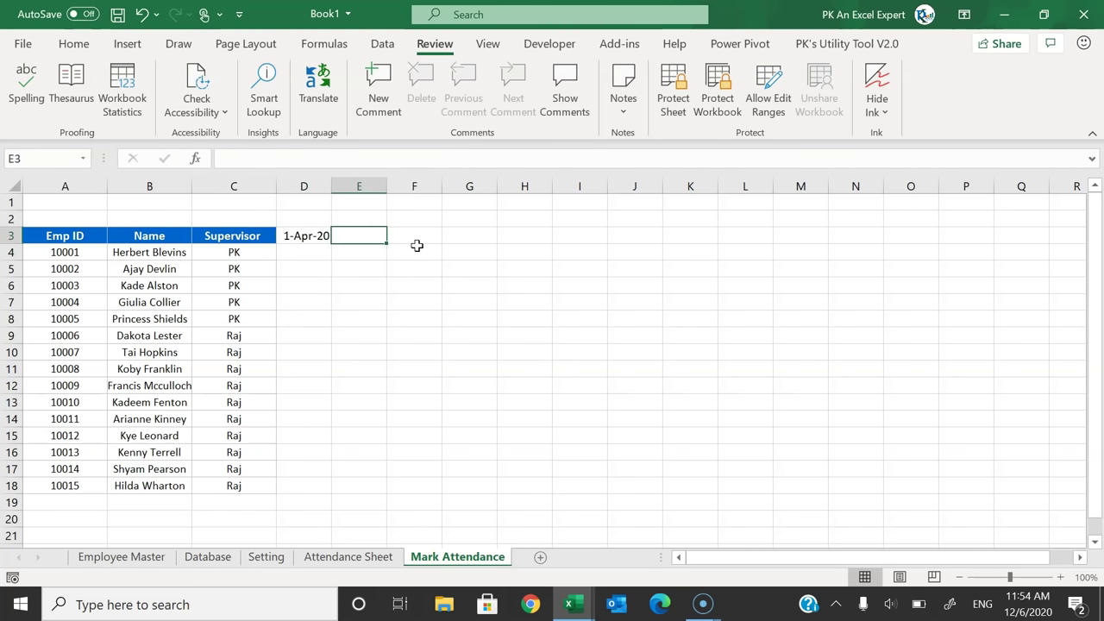
Step: Enter the formula =D3+1 in E3 and fill it across to J3 to continue the daily date headers
{"action": "type", "text": "="}
{"action": "key", "text": "Left"}
{"action": "type", "text": "+"}
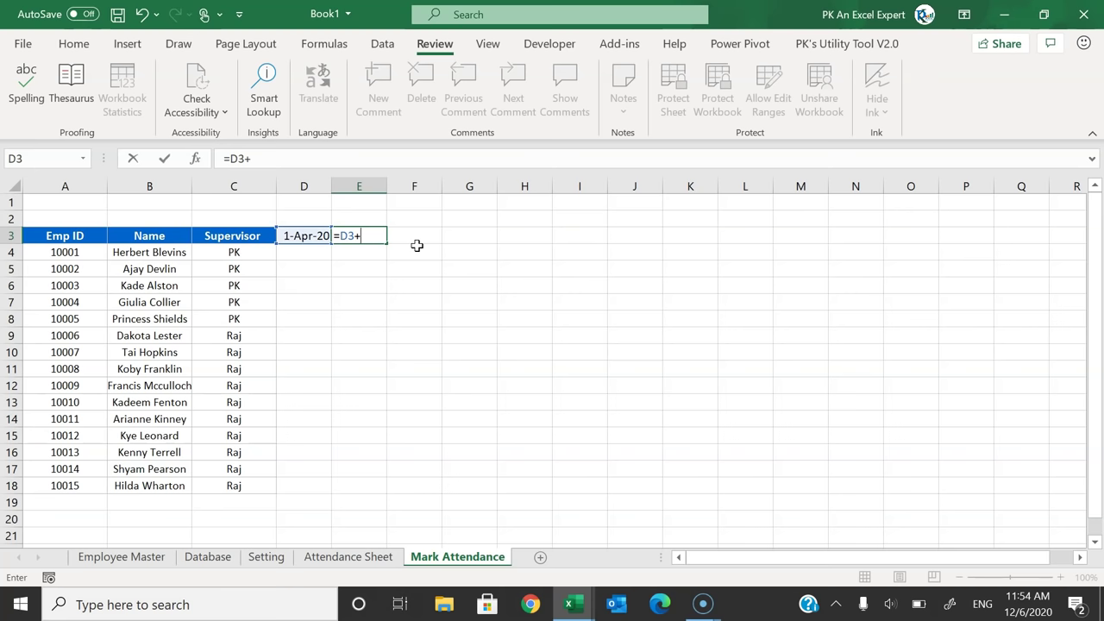
{"action": "key", "text": "ctrl+Return"}
{"action": "key", "text": "shift+Right"}
{"action": "key", "text": "shift+Right"}
{"action": "key", "text": "shift+Right"}
{"action": "key", "text": "shift+Right"}
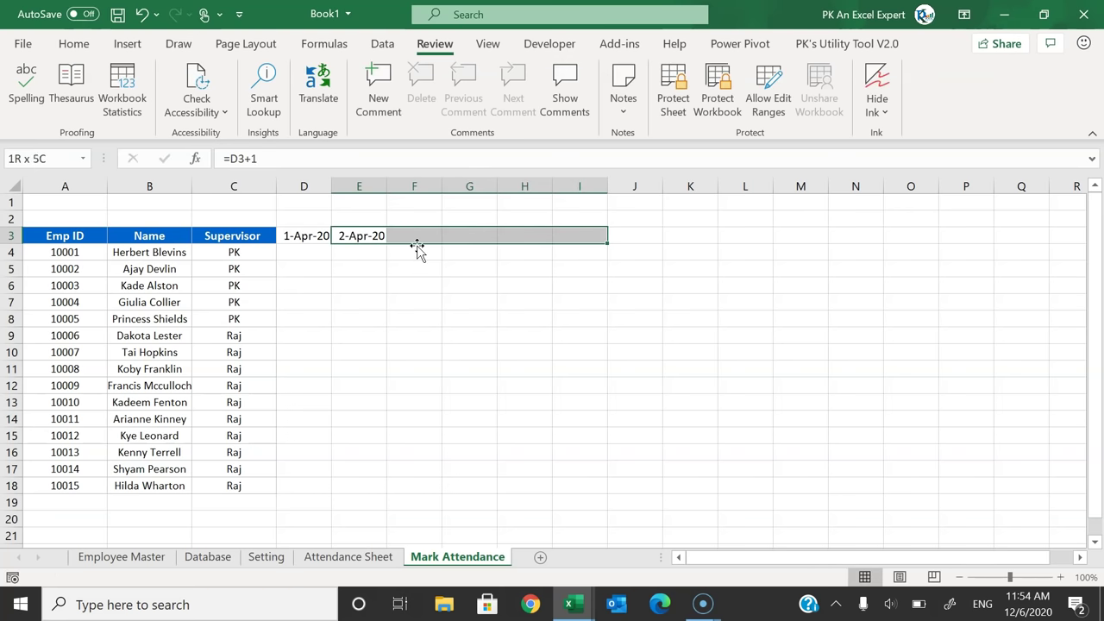
{"action": "key", "text": "ctrl+r"}
{"action": "key", "text": "Right"}
{"action": "key", "text": "Right"}
{"action": "key", "text": "Right"}
{"action": "key", "text": "Right"}
{"action": "key", "text": "Right"}
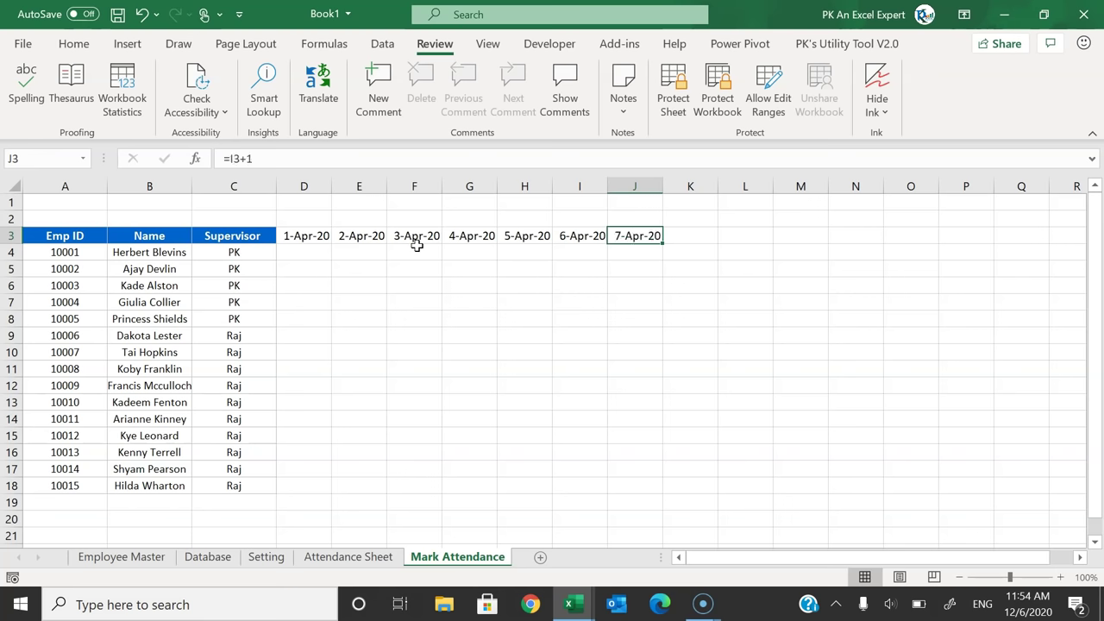
Step: Format the date headers D3:J3 with a light gold fill and bold text
{"action": "key", "text": "Left"}
{"action": "key", "text": "Left"}
{"action": "key", "text": "Left"}
{"action": "key", "text": "Left"}
{"action": "key", "text": "Left"}
{"action": "key", "text": "Left"}
{"action": "key", "text": "Left"}
{"action": "key", "text": "Right"}
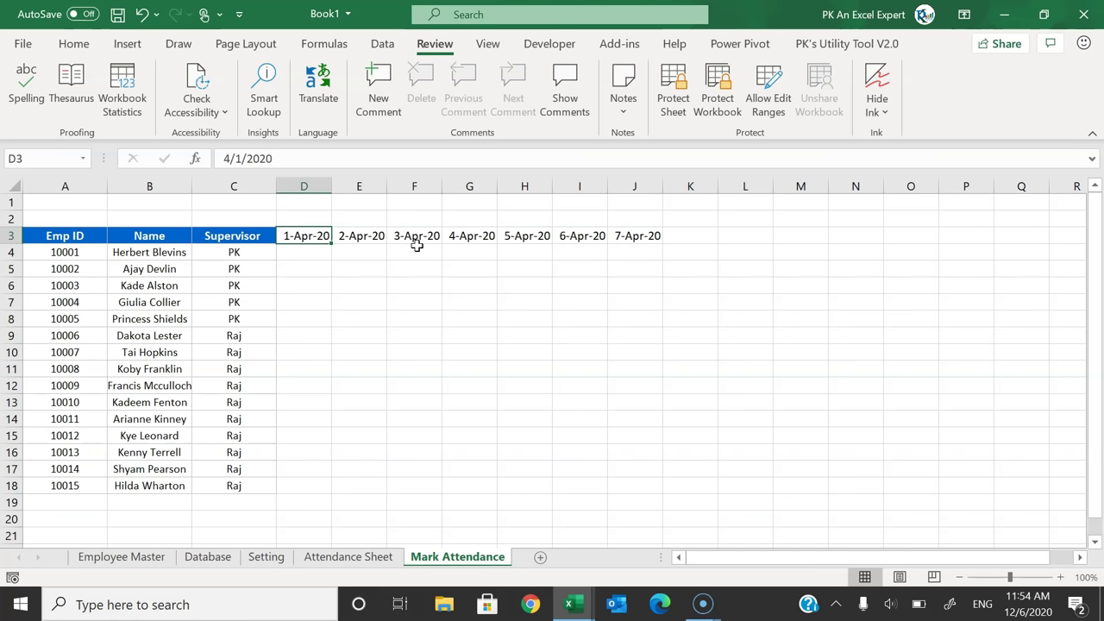
{"action": "key", "text": "ctrl+shift+Right"}
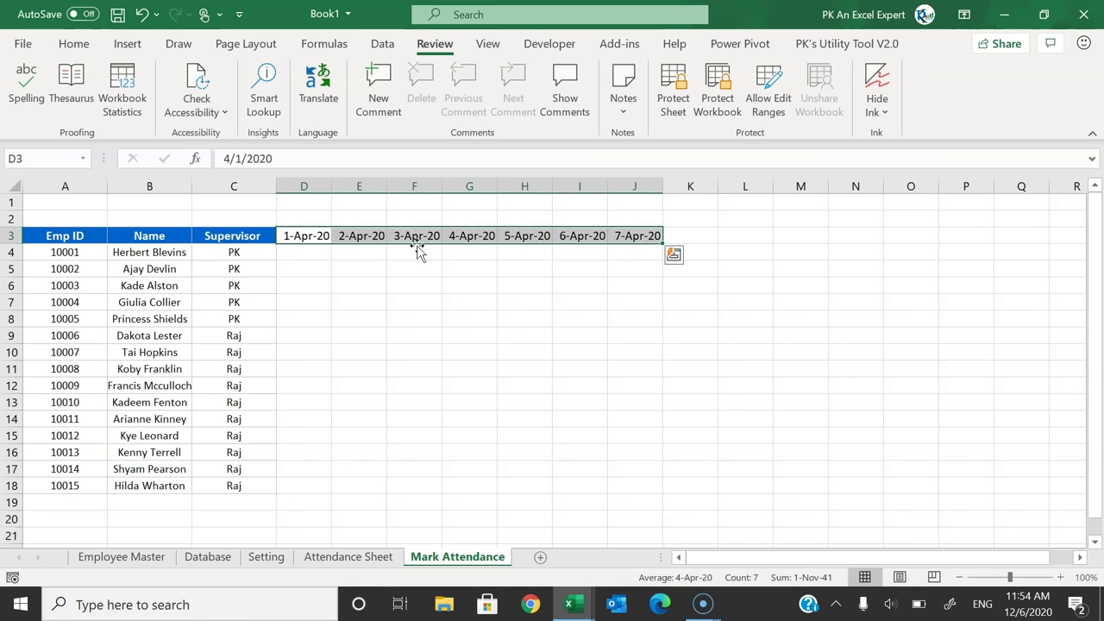
{"action": "left_click", "coordinate": [74, 44]}
{"action": "left_click", "coordinate": [223, 105]}
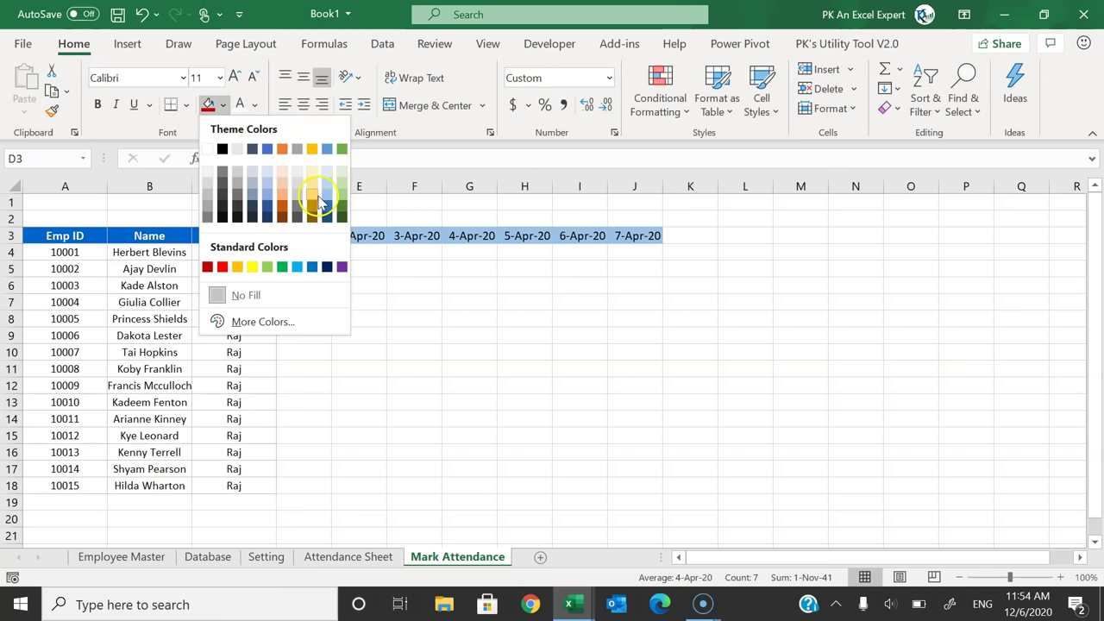
{"action": "left_click", "coordinate": [319, 203]}
{"action": "left_click", "coordinate": [198, 252]}
{"action": "left_click", "coordinate": [253, 203]}
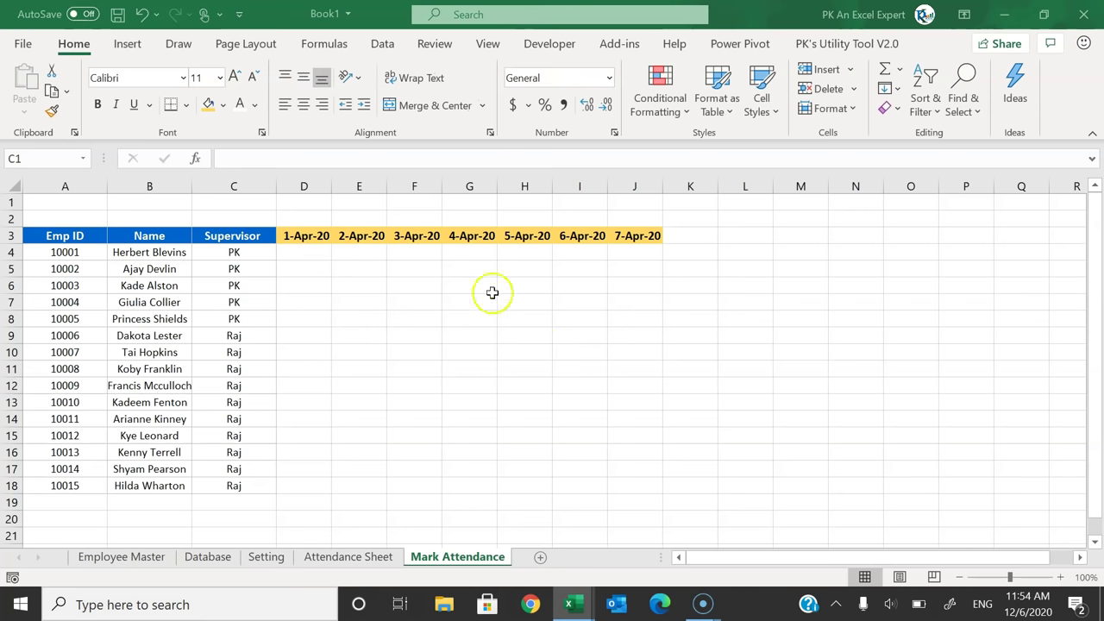
Step: Insert a form-control check box above the date headers, label it "Update Data when already exist" and widen it to fit
{"action": "left_click", "coordinate": [549, 43]}
{"action": "left_click", "coordinate": [371, 110]}
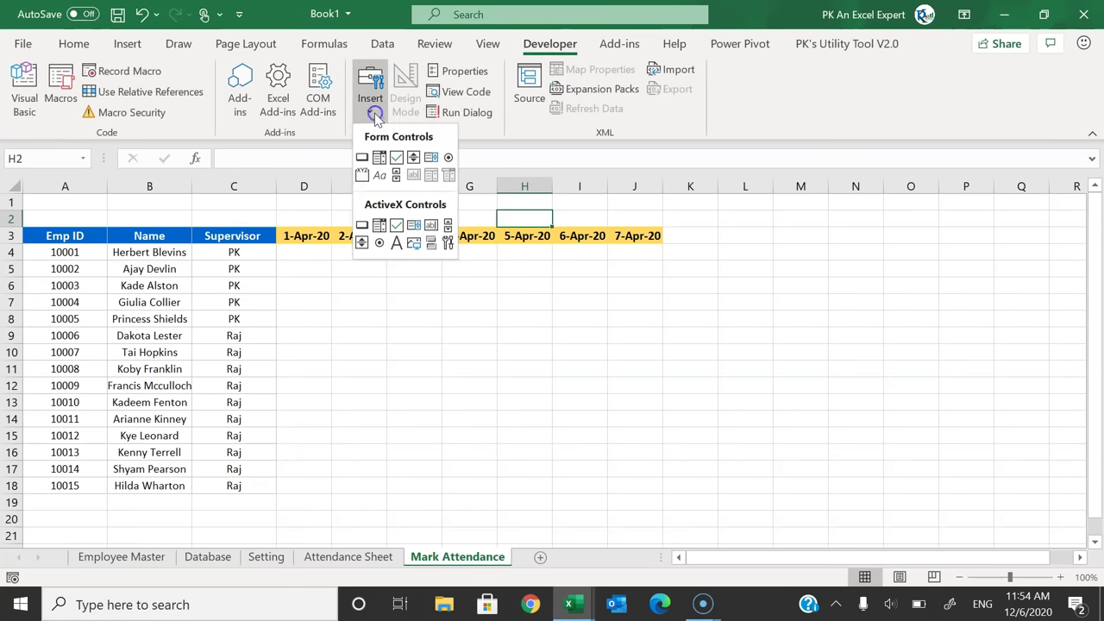
{"action": "left_click", "coordinate": [398, 161]}
{"action": "mouse_move", "coordinate": [329, 197]}
{"action": "left_mouse_down"}
{"action": "mouse_move", "coordinate": [398, 218]}
{"action": "mouse_move", "coordinate": [468, 217]}
{"action": "left_mouse_up"}
{"action": "left_click_drag", "start_coordinate": [395, 208], "coordinate": [345, 207]}
{"action": "key", "text": "Delete"}
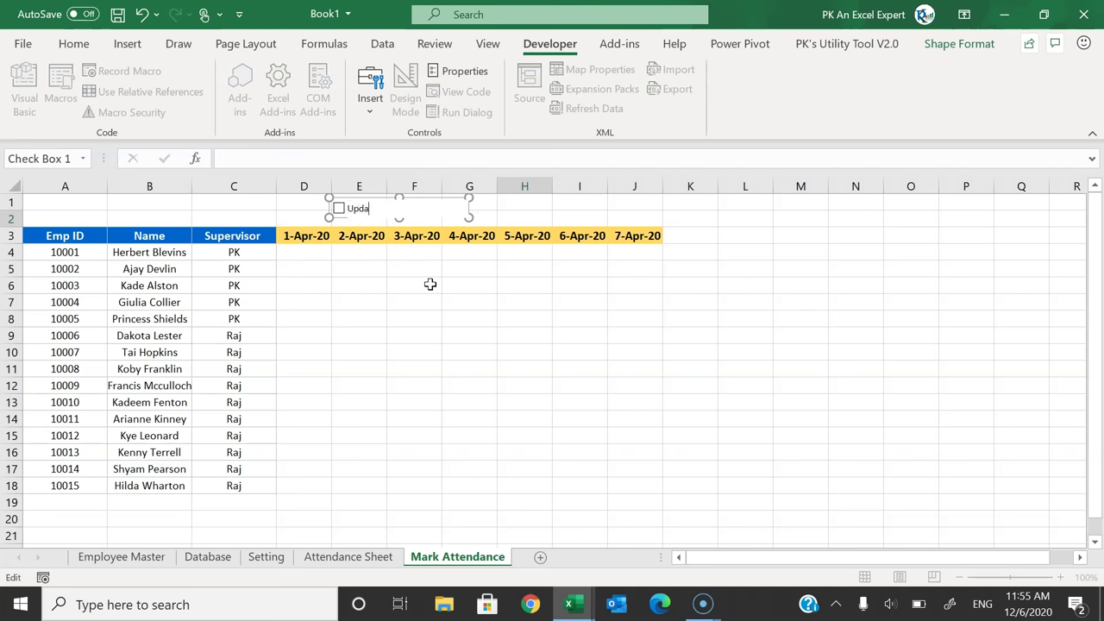
{"action": "left_click_drag", "start_coordinate": [468, 218], "coordinate": [528, 218]}
{"action": "left_click", "coordinate": [569, 217]}
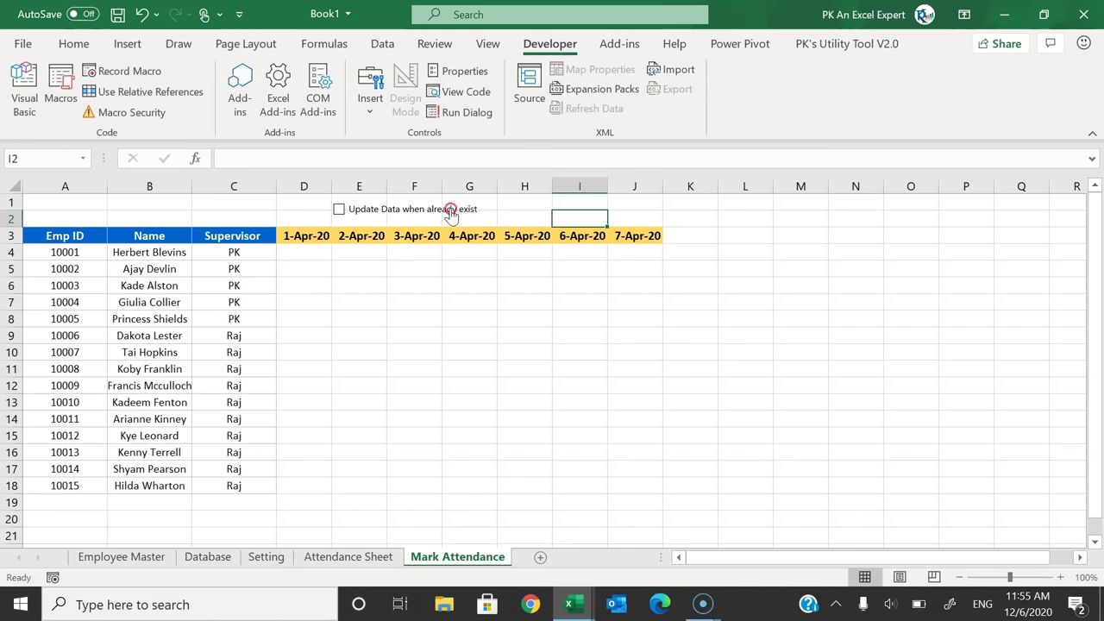
Step: Link the "Update Data when already exist" check box to cell $D$1 and tick it
{"action": "right_click", "coordinate": [451, 210]}
{"action": "left_click", "coordinate": [534, 408]}
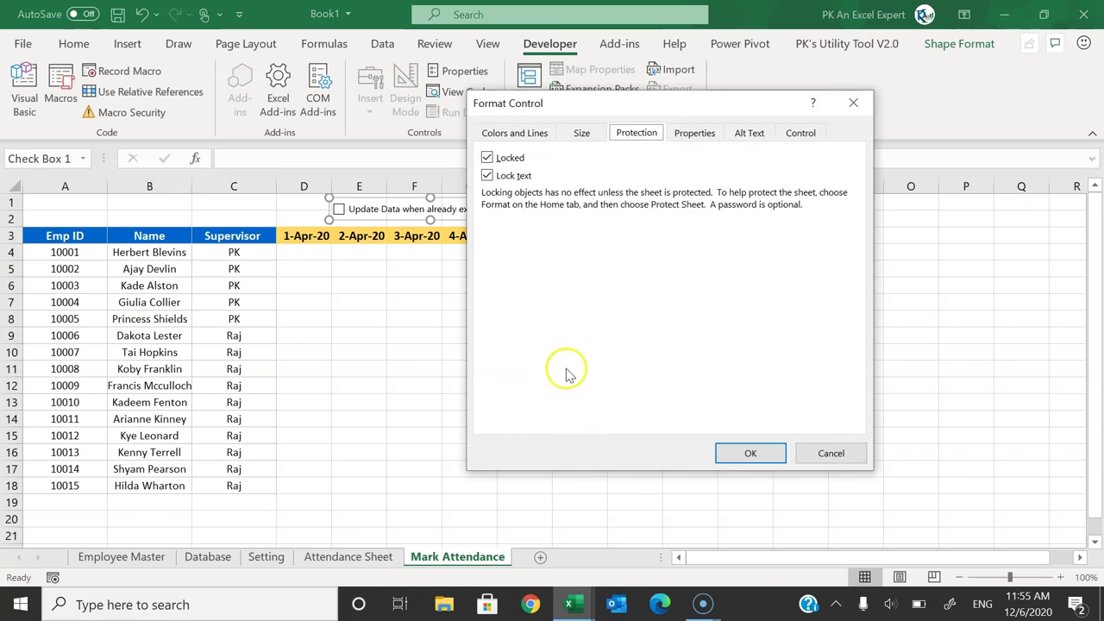
{"action": "left_click", "coordinate": [791, 143]}
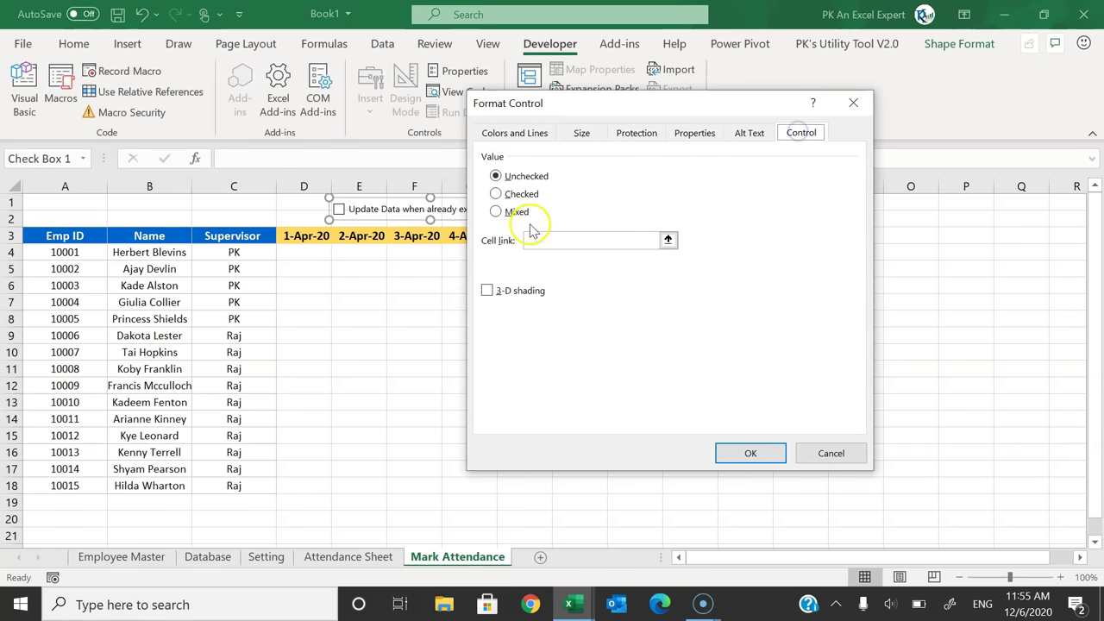
{"action": "left_click", "coordinate": [553, 241]}
{"action": "left_click", "coordinate": [289, 207]}
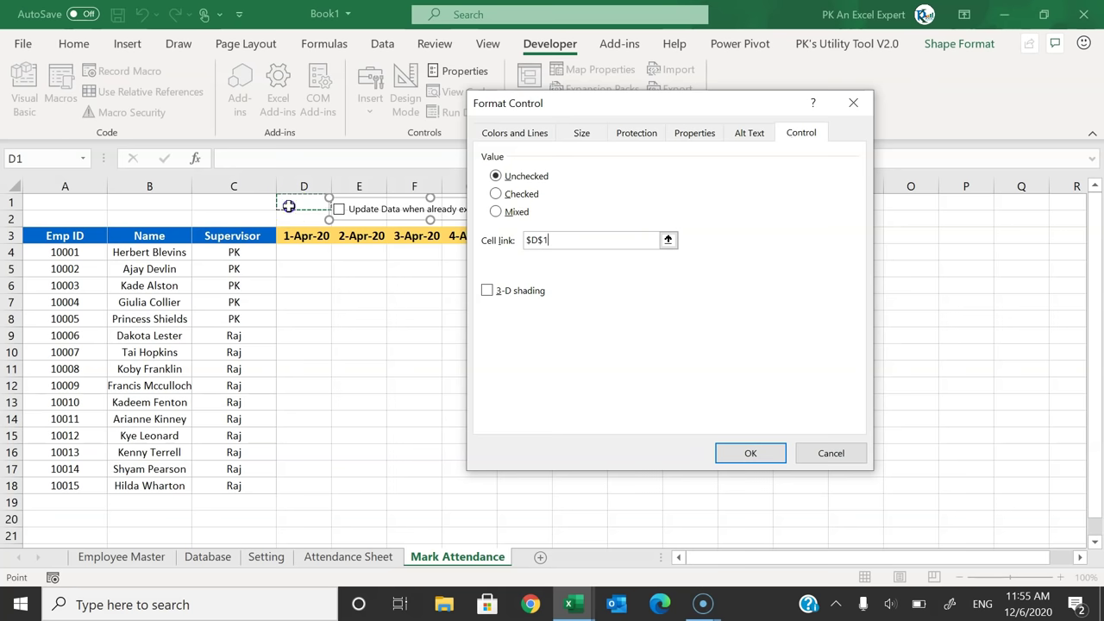
{"action": "left_click", "coordinate": [750, 453]}
{"action": "left_click", "coordinate": [576, 371]}
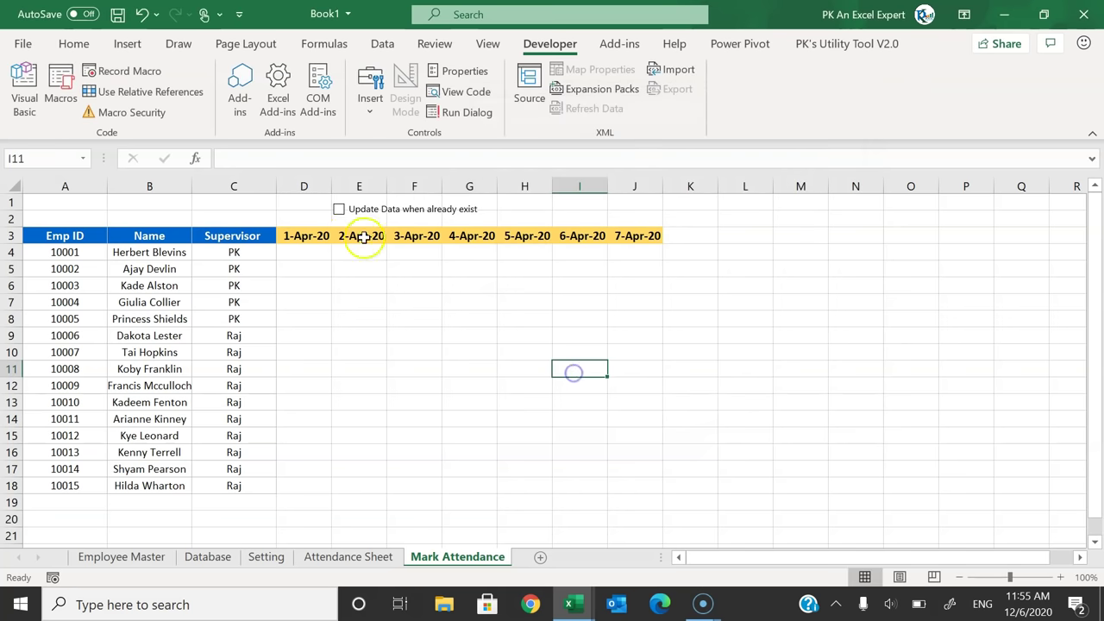
{"action": "left_click", "coordinate": [340, 209]}
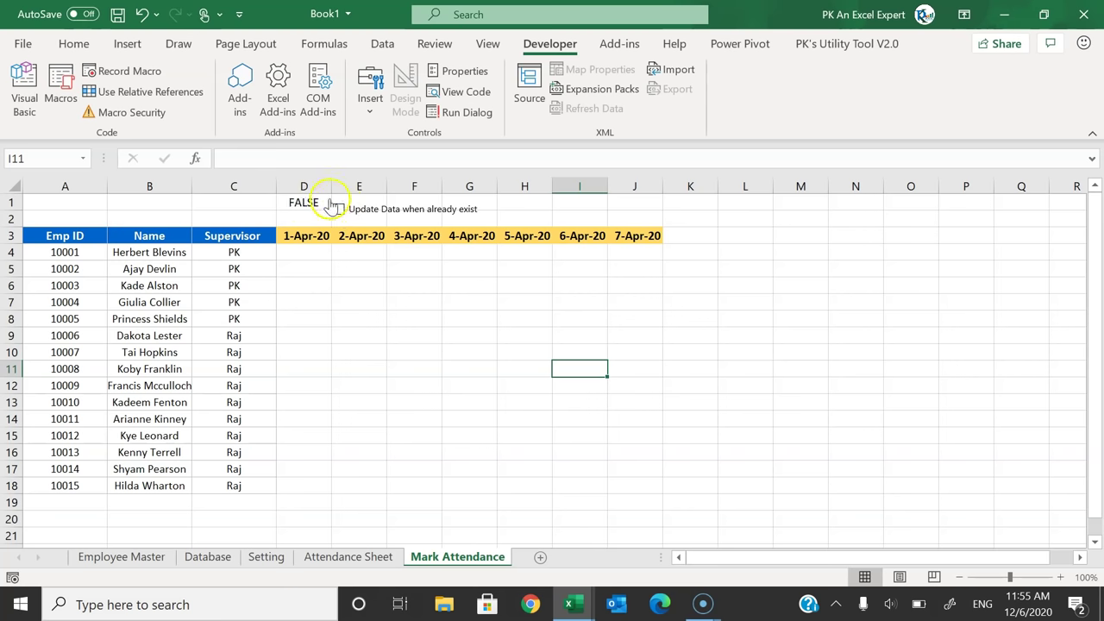
Step: Hide the linked value in D1 by setting its font colour to white
{"action": "left_click", "coordinate": [304, 202]}
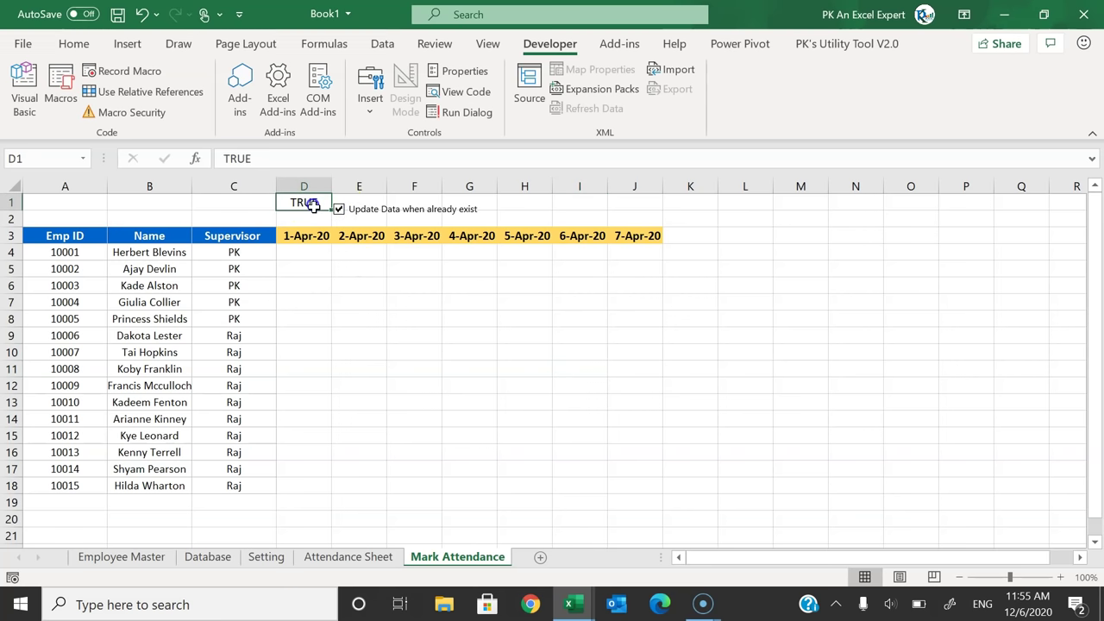
{"action": "left_click", "coordinate": [74, 43]}
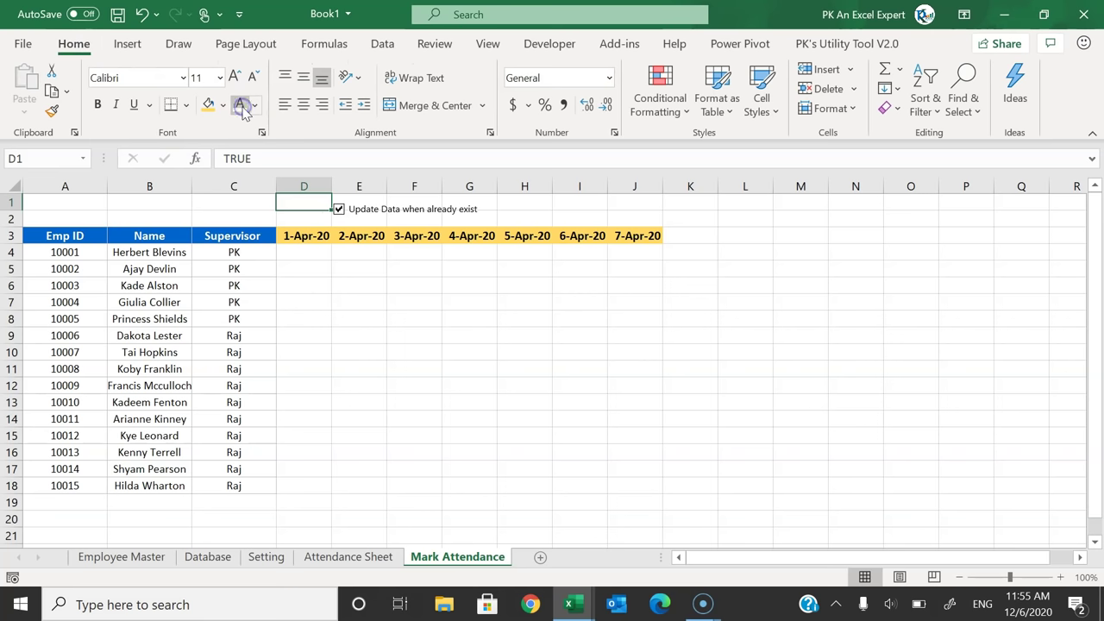
{"action": "left_click", "coordinate": [320, 269]}
{"action": "left_click", "coordinate": [302, 208]}
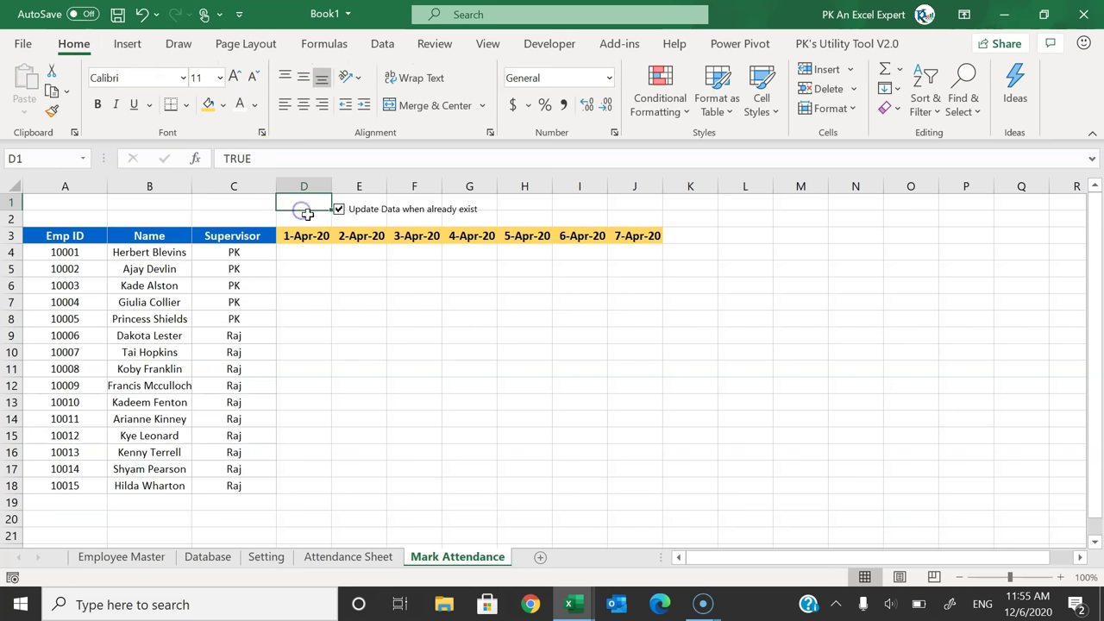
{"action": "left_click", "coordinate": [257, 107]}
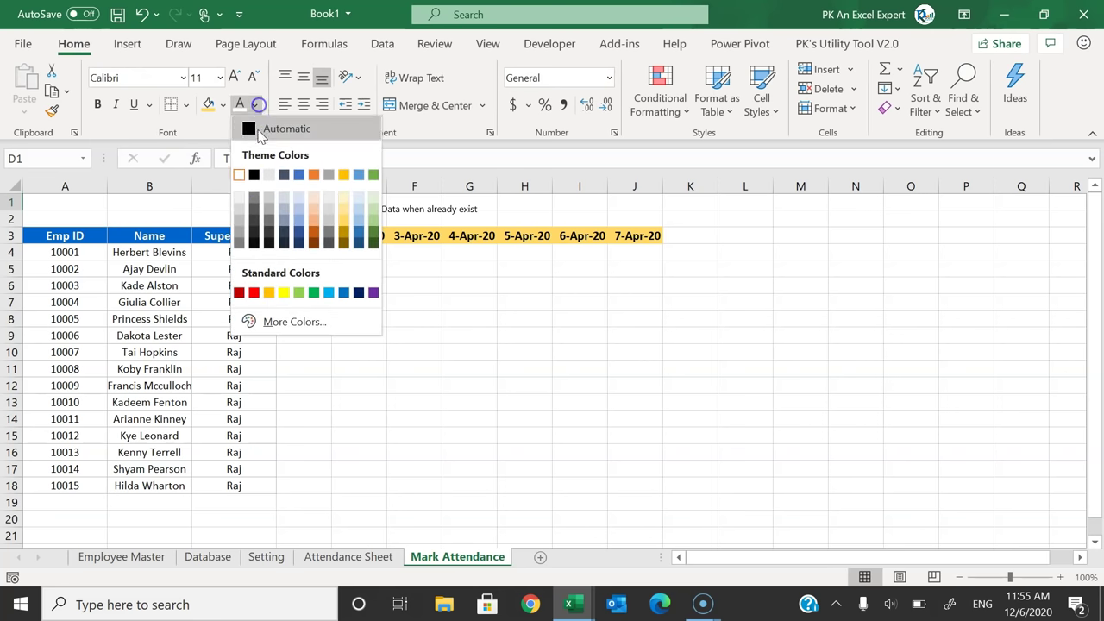
{"action": "left_click", "coordinate": [241, 175]}
{"action": "left_click", "coordinate": [358, 267]}
Step: Draw a rounded rectangle about 2.5 cm wide and 0.6 cm high over A1:B2 and label it Refresh
{"action": "left_click", "coordinate": [147, 202]}
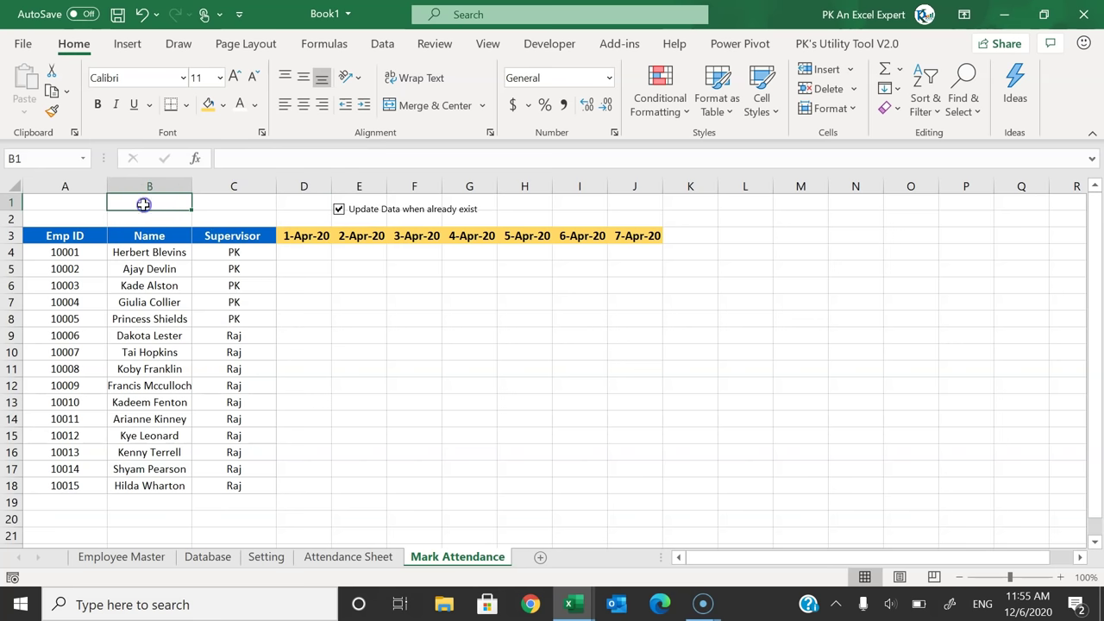
{"action": "left_click", "coordinate": [138, 50]}
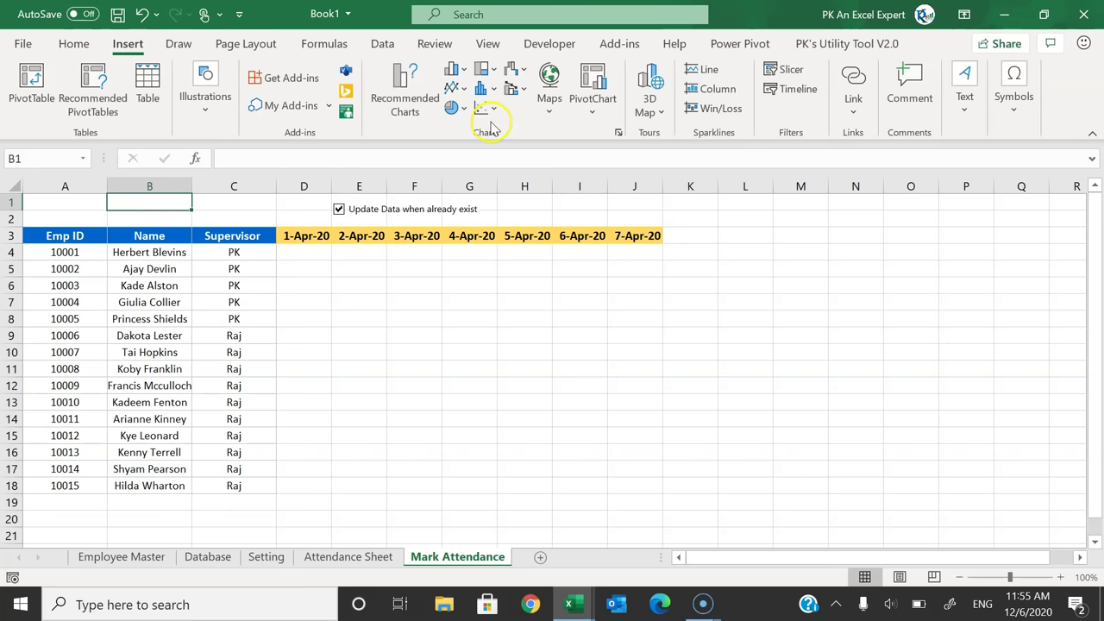
{"action": "left_click", "coordinate": [205, 97]}
{"action": "left_click", "coordinate": [242, 191]}
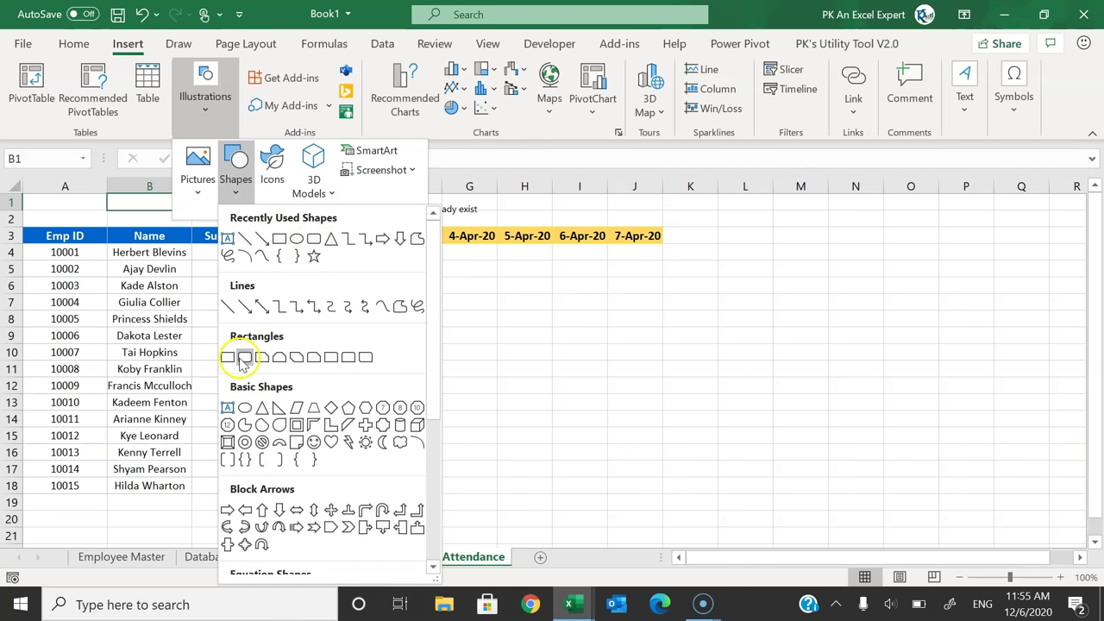
{"action": "left_click", "coordinate": [245, 365]}
{"action": "left_click_drag", "start_coordinate": [54, 199], "coordinate": [97, 214]}
{"action": "right_click", "coordinate": [96, 210]}
{"action": "left_click", "coordinate": [171, 254]}
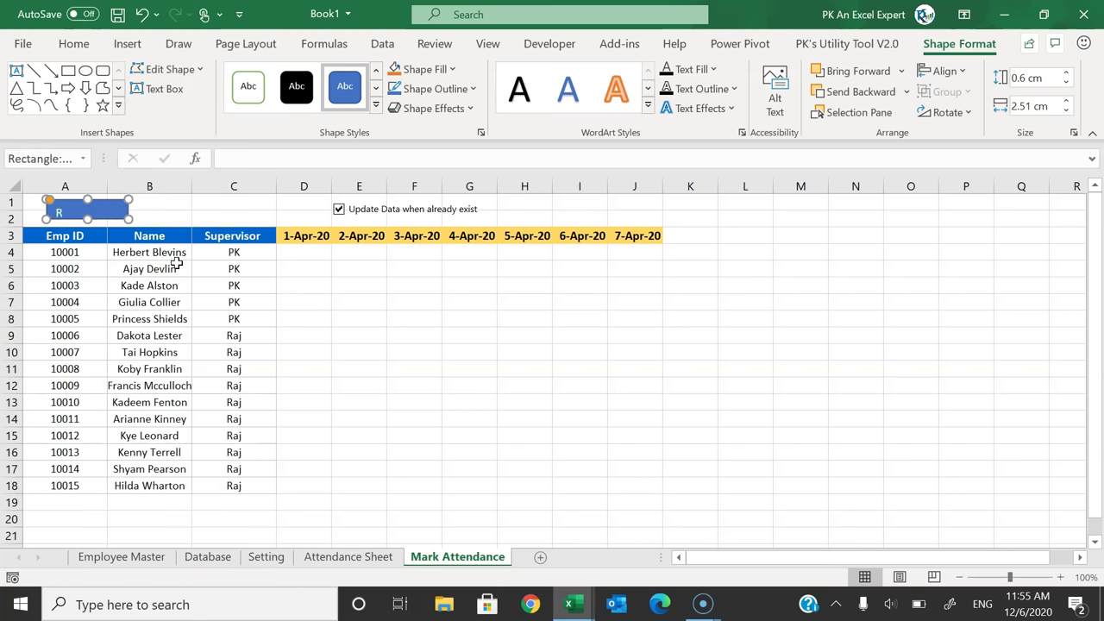
Step: Centre the Refresh label horizontally and vertically in its shape and shift the shape slightly up and to the left
{"action": "left_click", "coordinate": [74, 43]}
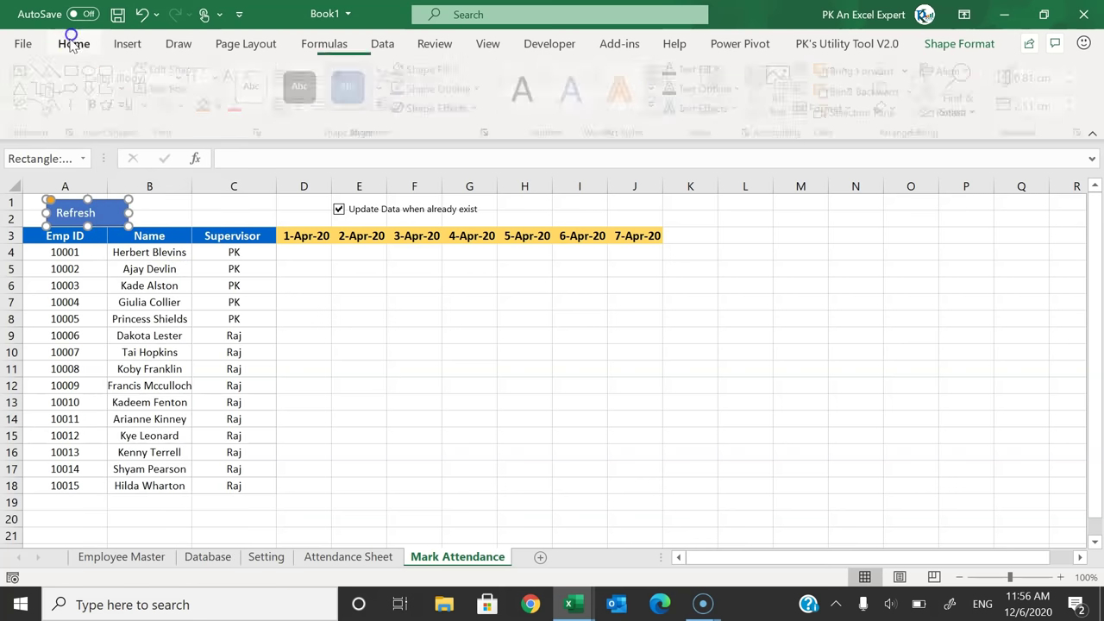
{"action": "left_click", "coordinate": [300, 108]}
{"action": "left_click", "coordinate": [302, 77]}
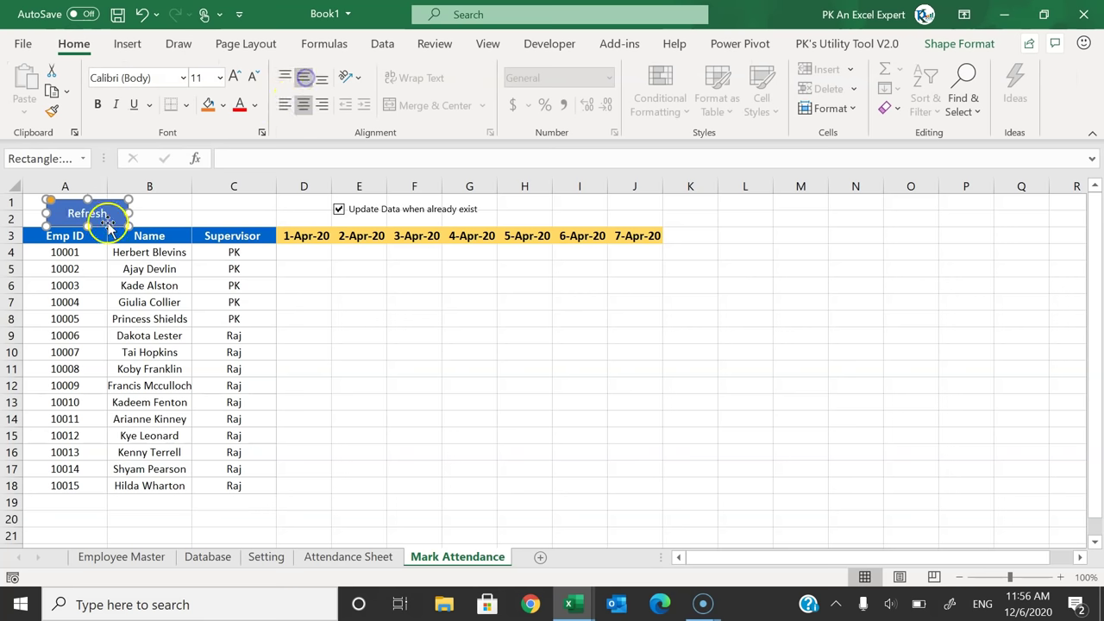
{"action": "left_click_drag", "start_coordinate": [122, 229], "coordinate": [112, 226]}
Step: Apply the shaded orange theme style to the Refresh shape
{"action": "left_click", "coordinate": [949, 43]}
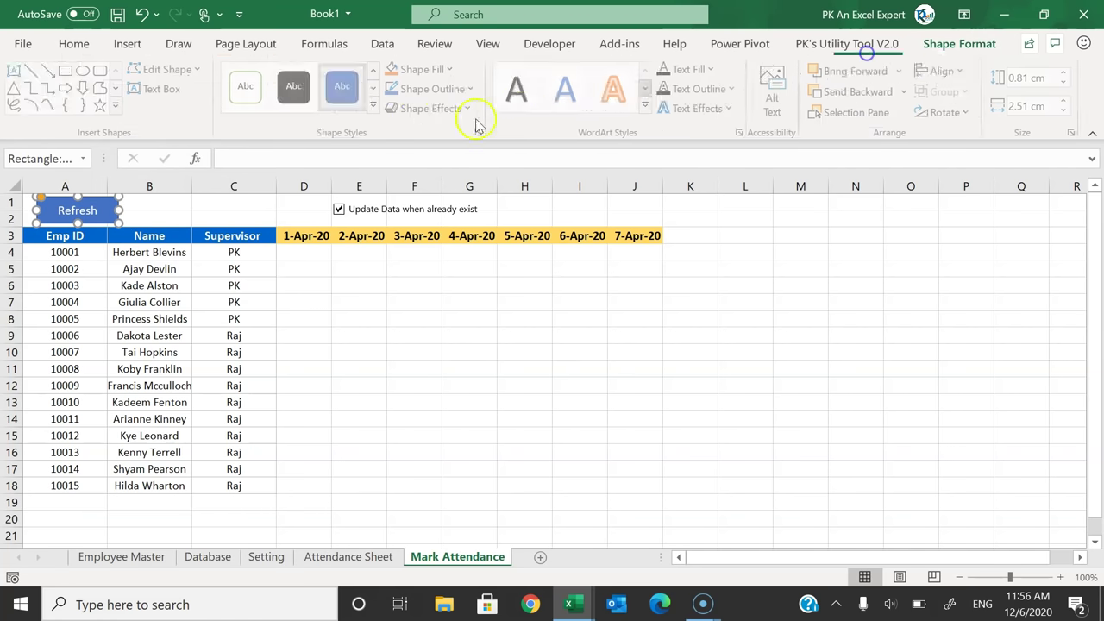
{"action": "left_click", "coordinate": [371, 108]}
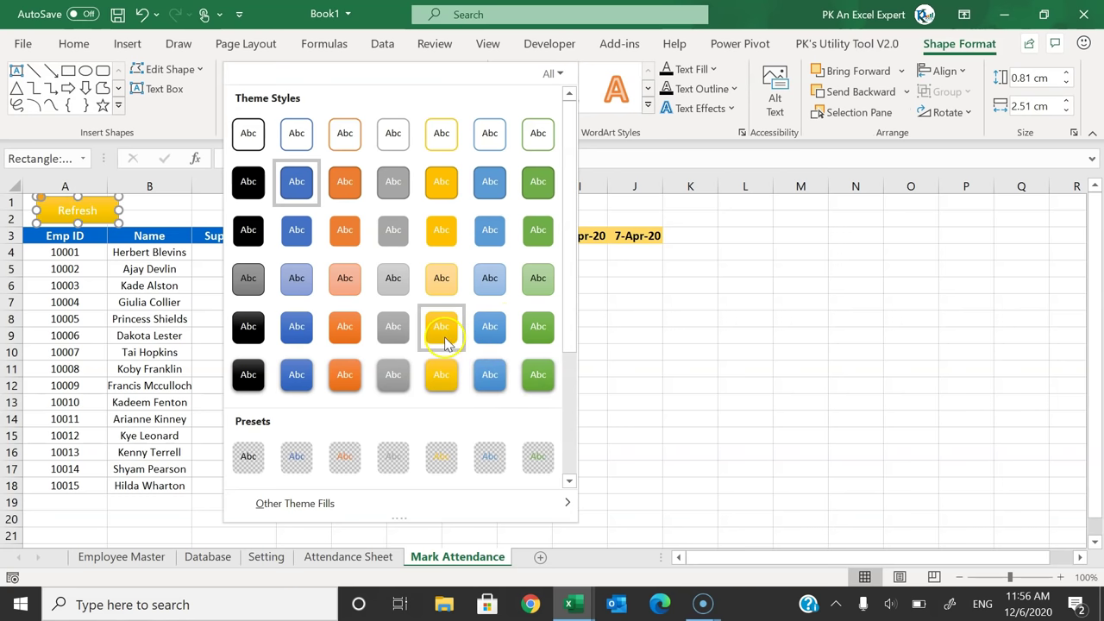
{"action": "left_click", "coordinate": [345, 335]}
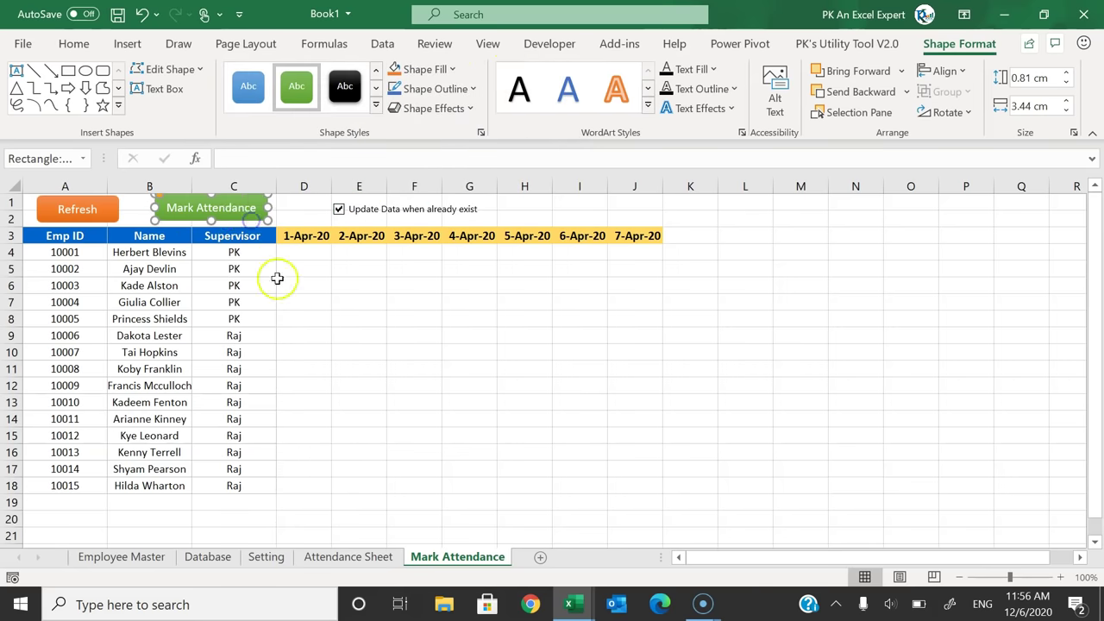
Step: Hide the sheet's gridlines and apply all borders to the attendance entry range D4:J18
{"action": "left_click", "coordinate": [489, 44]}
{"action": "left_click", "coordinate": [419, 105]}
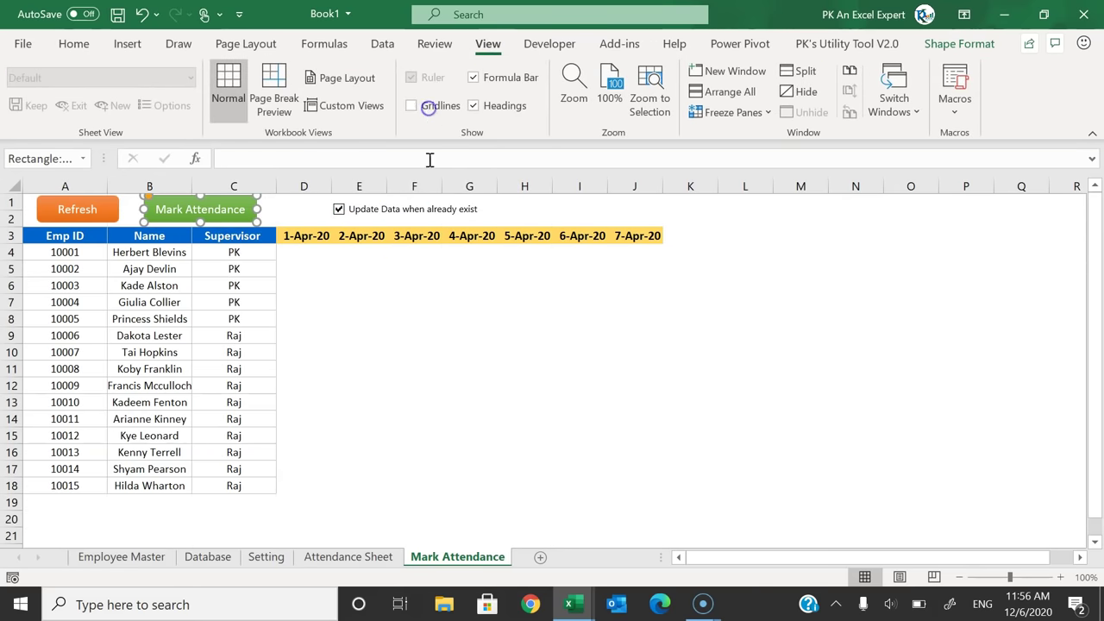
{"action": "left_click", "coordinate": [387, 288]}
{"action": "left_click_drag", "start_coordinate": [306, 252], "coordinate": [632, 482]}
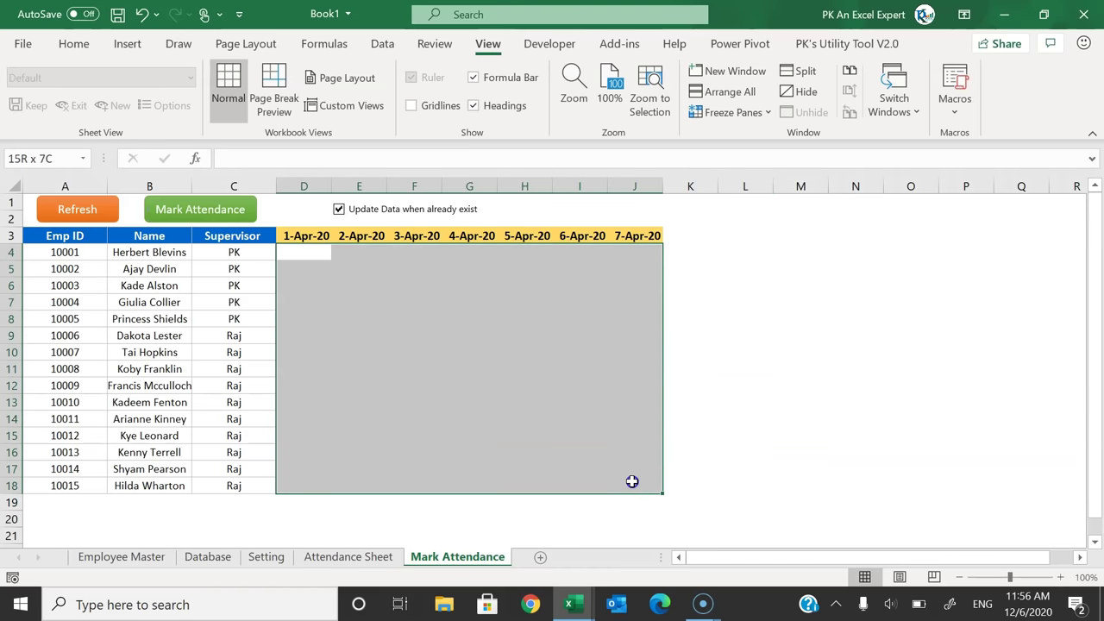
{"action": "key", "text": "alt+h"}
{"action": "key", "text": "b"}
{"action": "key", "text": "a"}
Step: Add list data validation to the attendance entry range D4:J18 with the named range Attendance_List as its source
{"action": "key", "text": "alt+d"}
{"action": "key", "text": "l"}
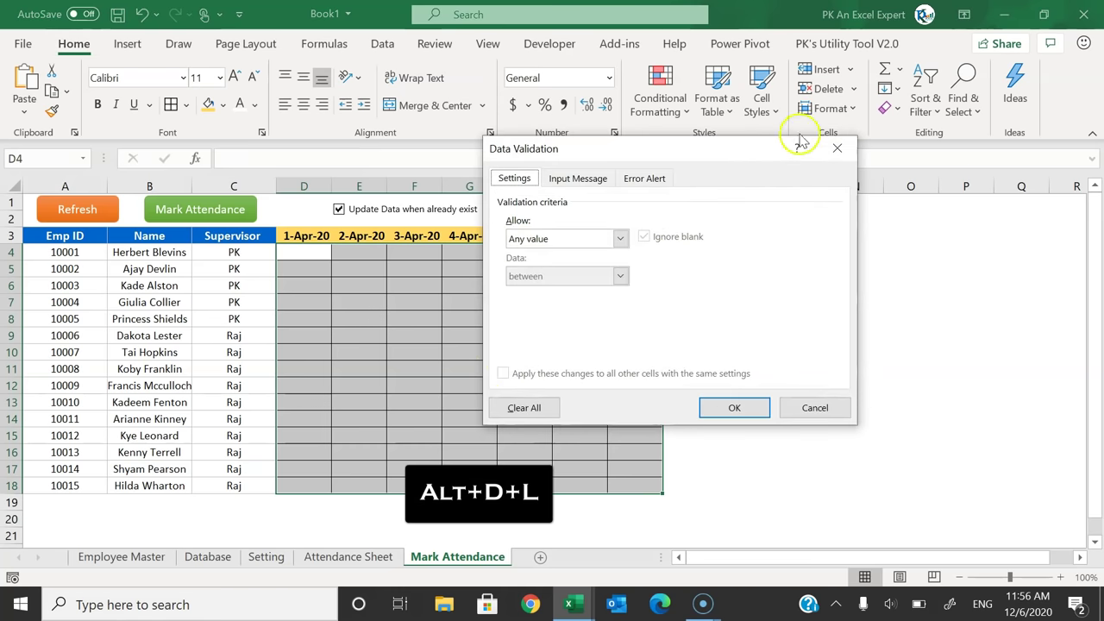
{"action": "left_click", "coordinate": [542, 236]}
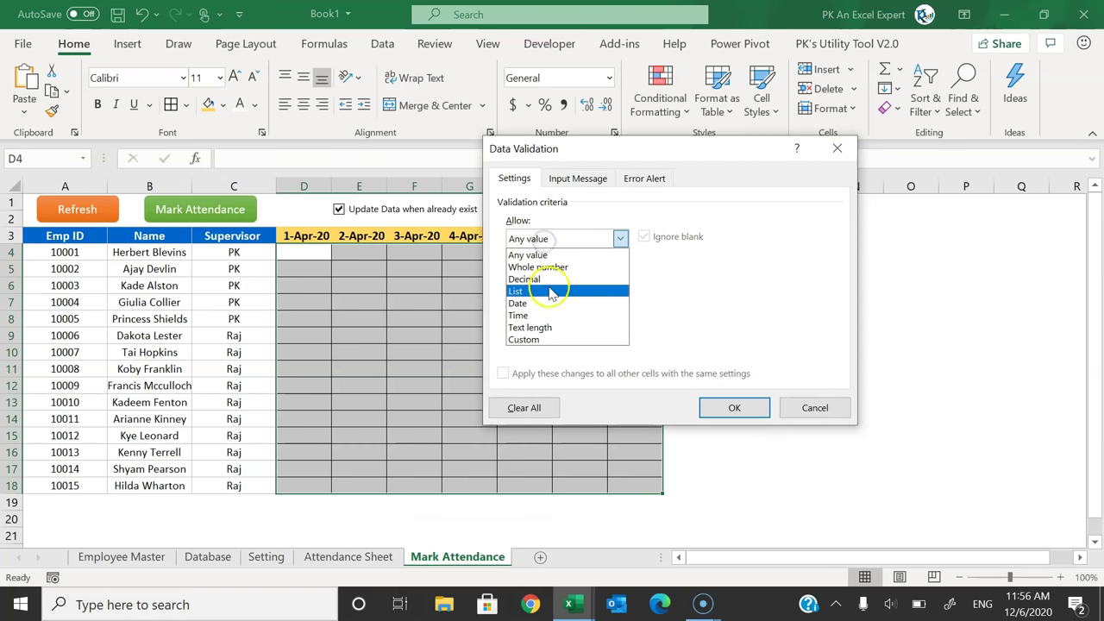
{"action": "left_click", "coordinate": [549, 291]}
{"action": "left_click", "coordinate": [547, 312]}
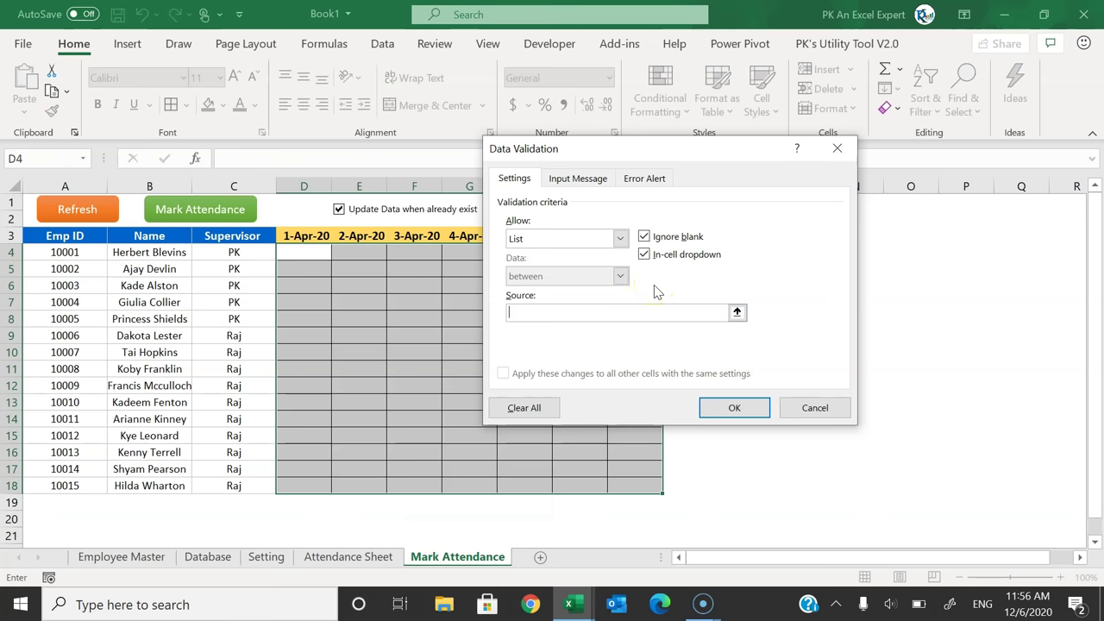
{"action": "key", "text": "F3"}
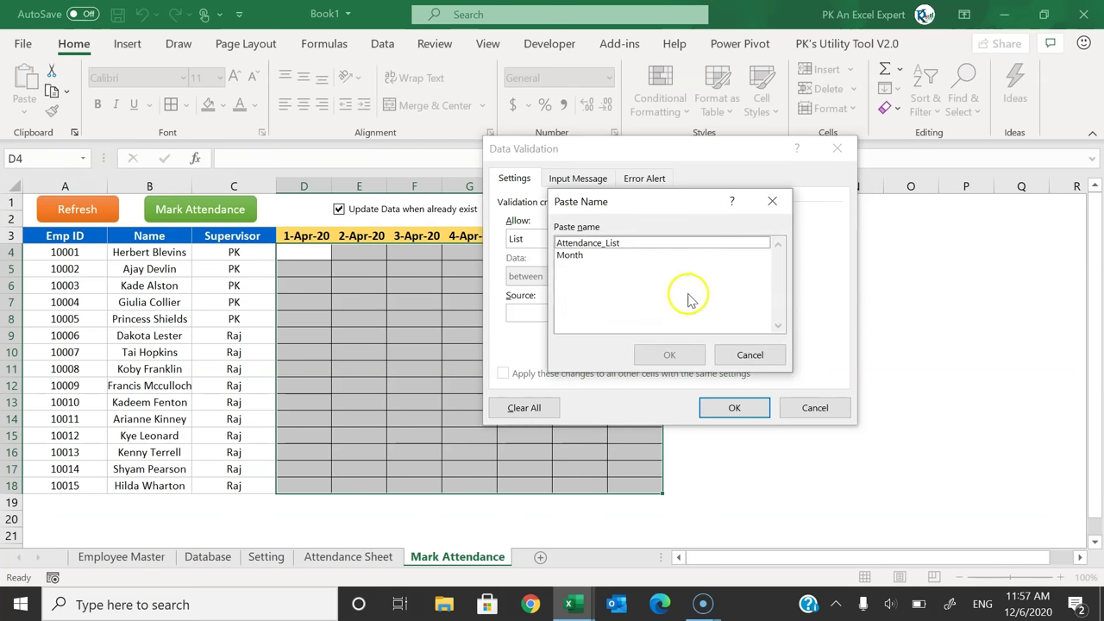
{"action": "left_click", "coordinate": [610, 244]}
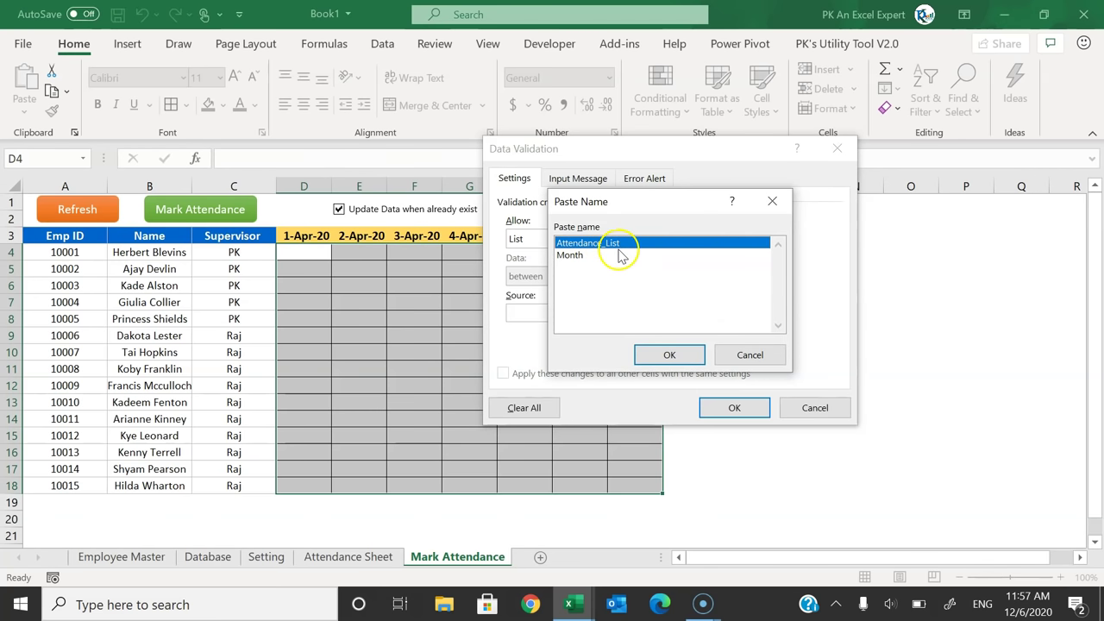
{"action": "left_click", "coordinate": [672, 356]}
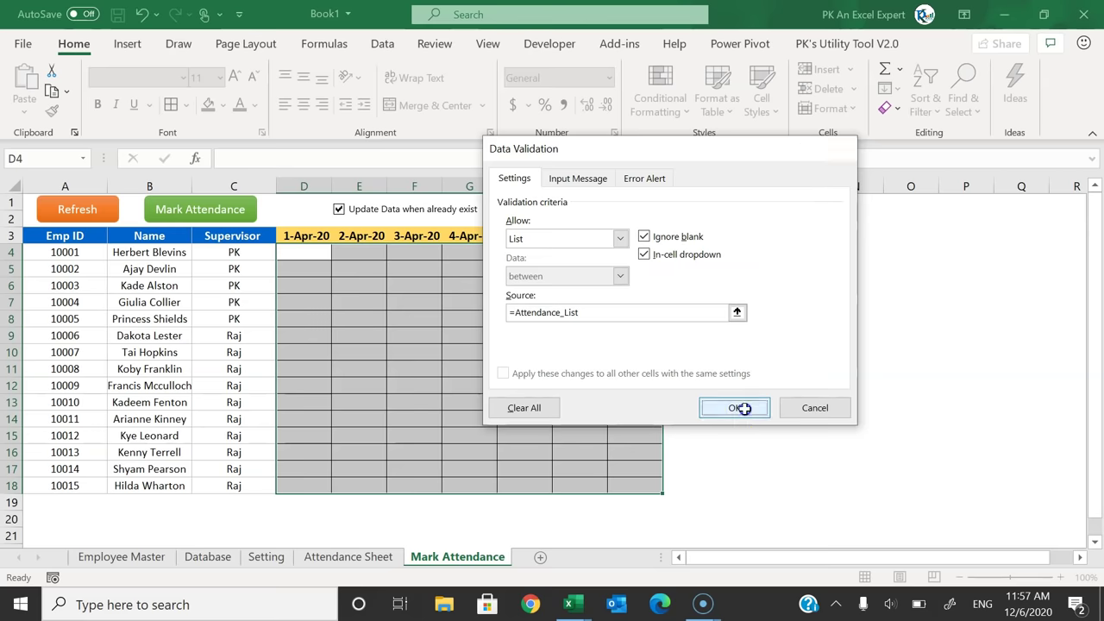
{"action": "left_click", "coordinate": [743, 408]}
Step: Try the attendance drop-down in D4 by choosing P, and set the cell to A
{"action": "left_click", "coordinate": [318, 285]}
{"action": "left_click", "coordinate": [321, 253]}
{"action": "left_click", "coordinate": [338, 258]}
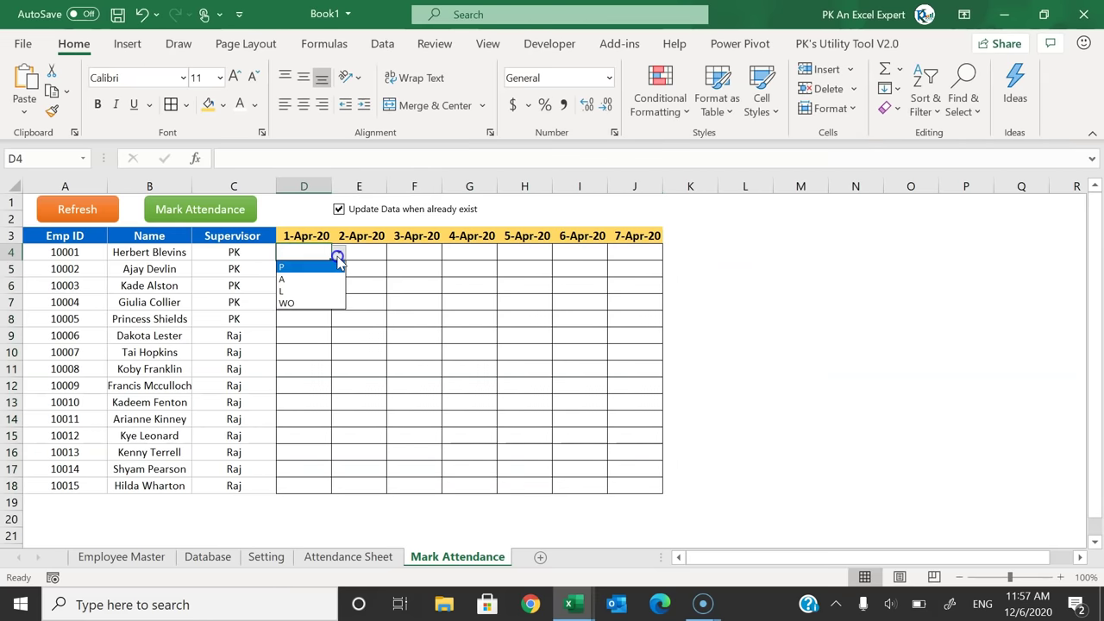
{"action": "left_click", "coordinate": [318, 268]}
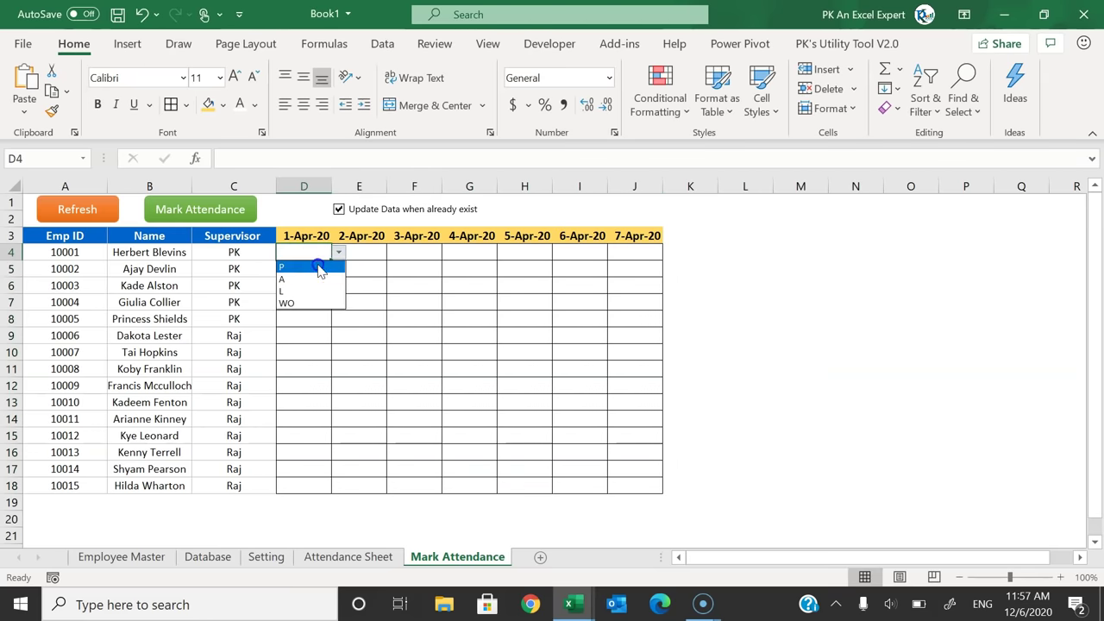
{"action": "left_click", "coordinate": [337, 252]}
{"action": "left_click", "coordinate": [315, 279]}
{"action": "left_click", "coordinate": [369, 263]}
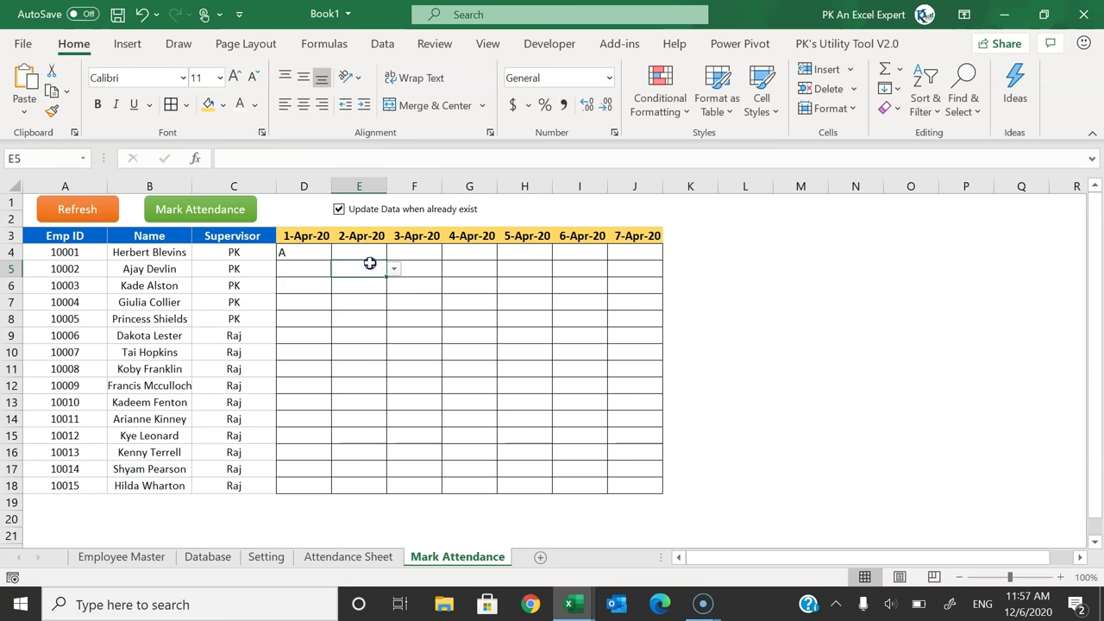
{"action": "left_click", "coordinate": [317, 249]}
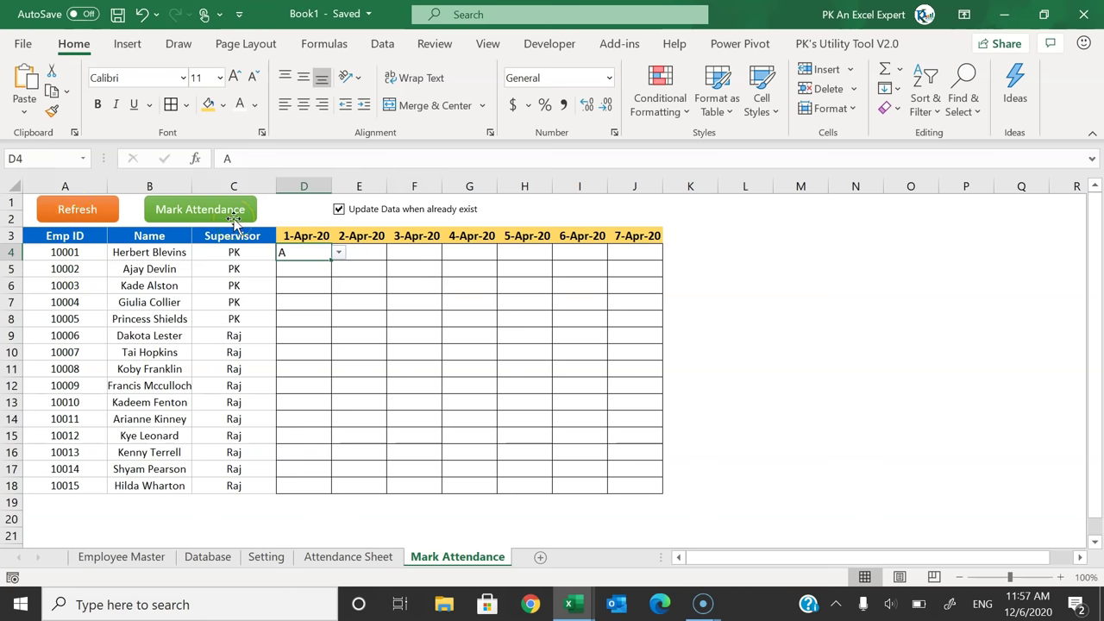
Step: In the Visual Basic editor, copy the Refresh_Data and Mark_Attendance macros from Module1 of Automated Attendance Sheet in Excel.xlsm
{"action": "left_click", "coordinate": [550, 43]}
{"action": "left_click", "coordinate": [34, 117]}
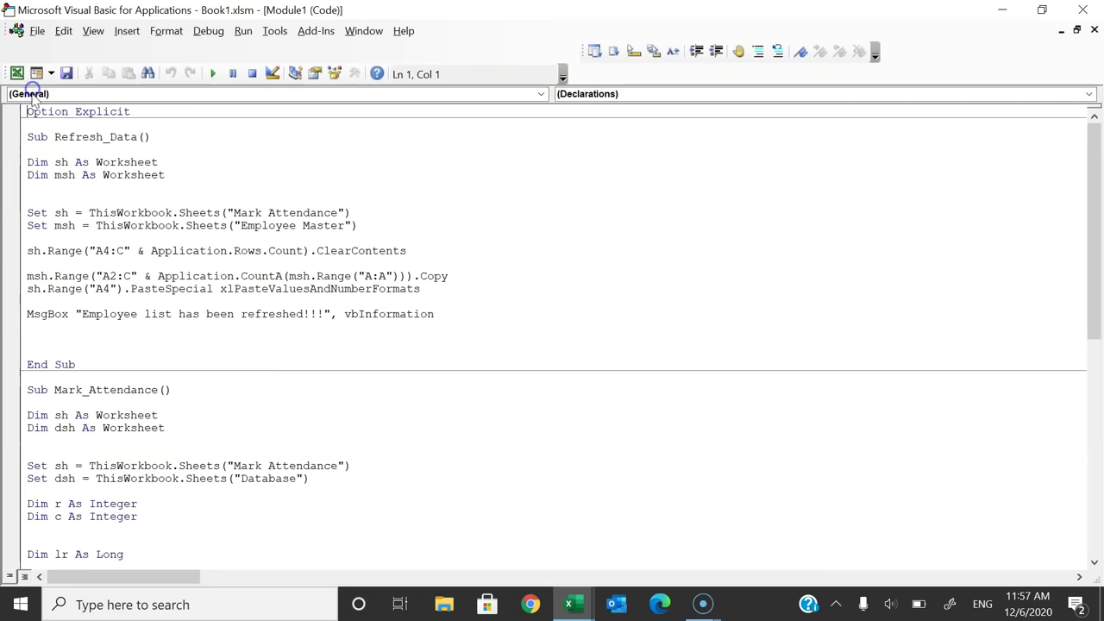
{"action": "left_click", "coordinate": [517, 299]}
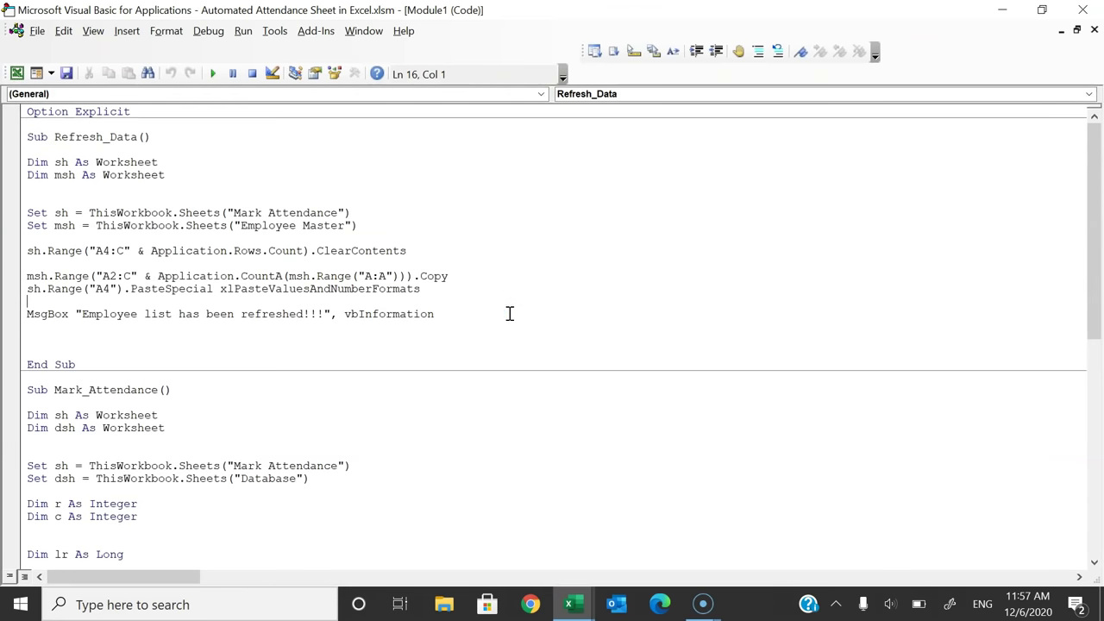
{"action": "key", "text": "ctrl+r"}
{"action": "left_click_drag", "start_coordinate": [336, 136], "coordinate": [552, 314]}
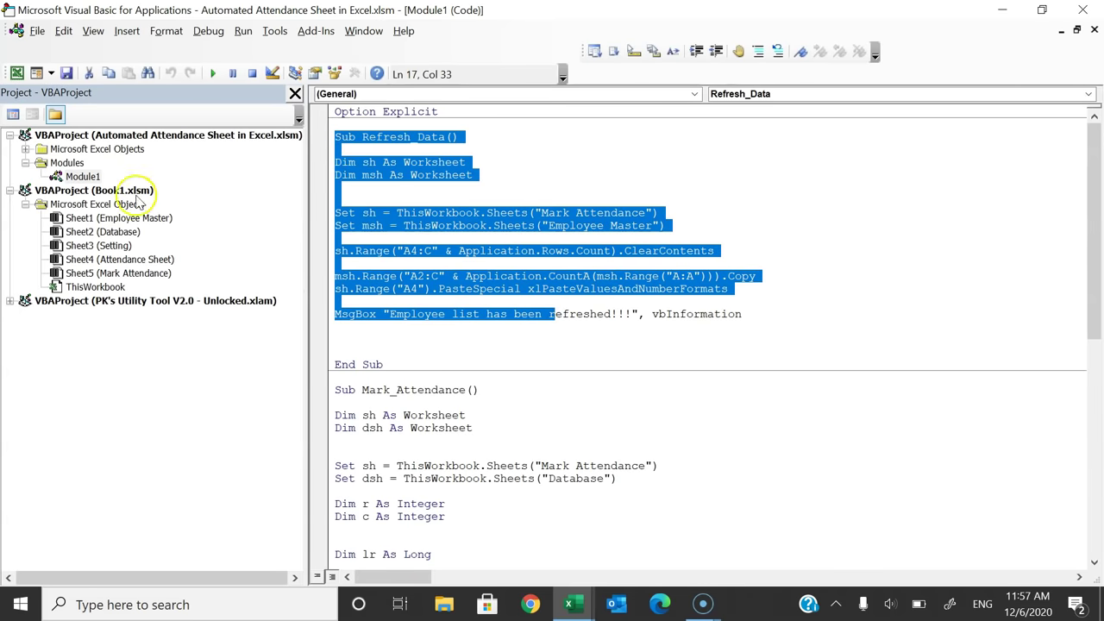
{"action": "scroll", "coordinate": [592, 320], "scroll_direction": "down", "scroll_amount": 12}
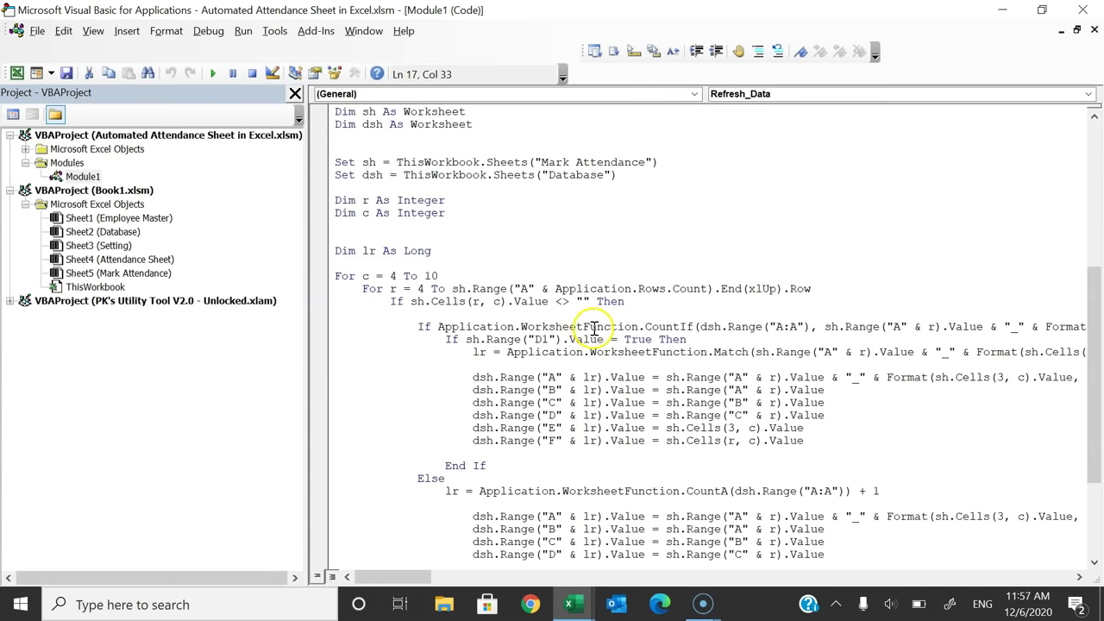
{"action": "left_click", "coordinate": [412, 539], "text": "shift"}
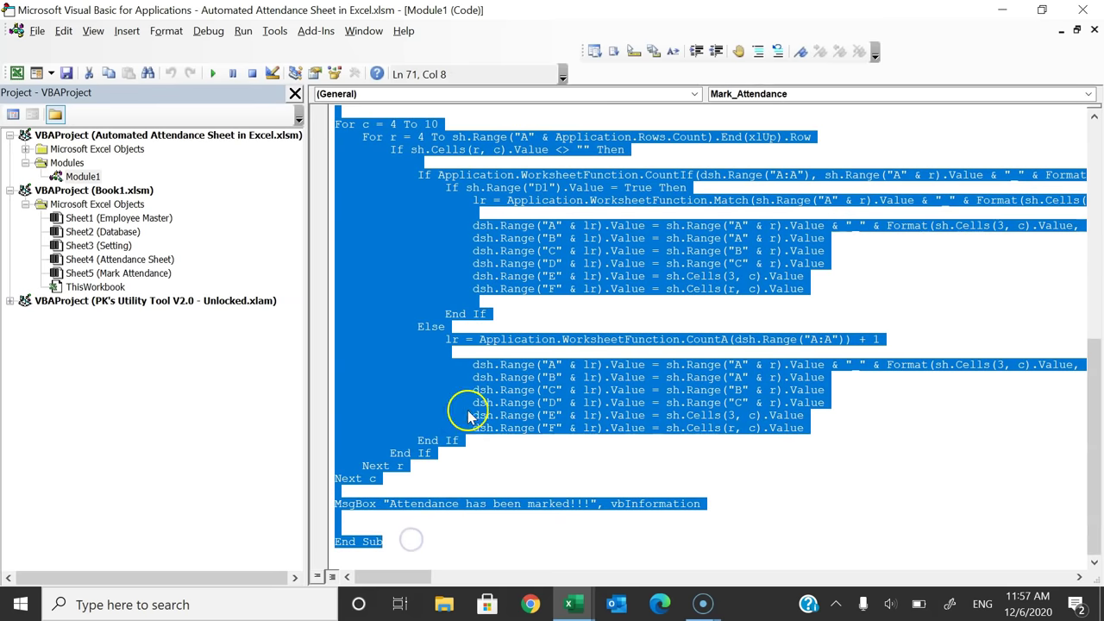
Step: Insert a new module in the Book1.xlsm project and replace its contents with the copied Refresh_Data and Mark_Attendance code
{"action": "left_click", "coordinate": [87, 221]}
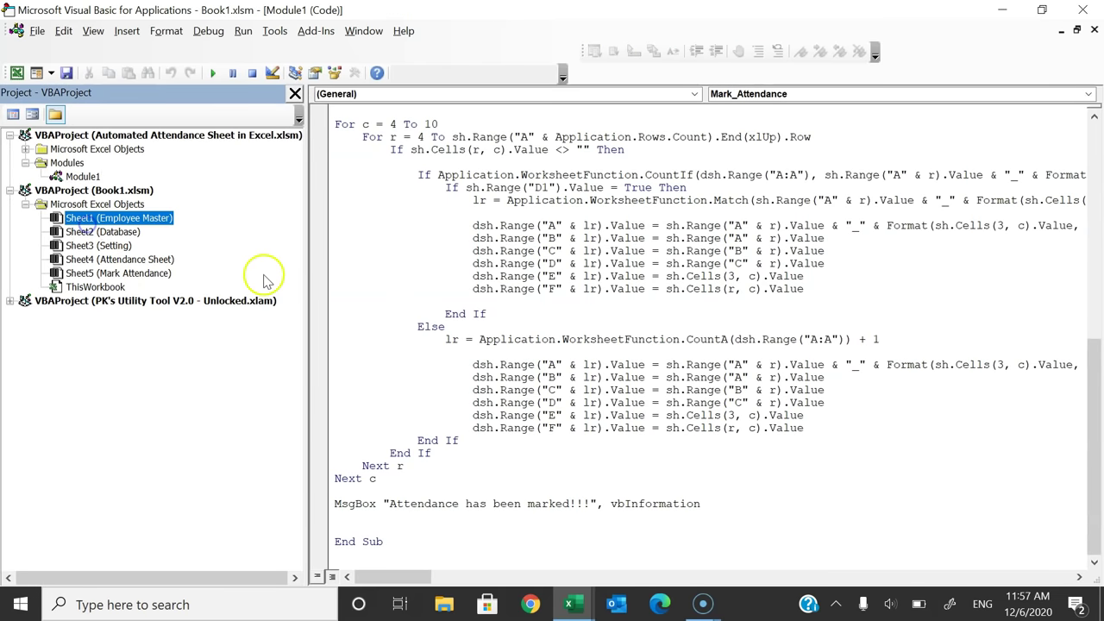
{"action": "left_click", "coordinate": [129, 31]}
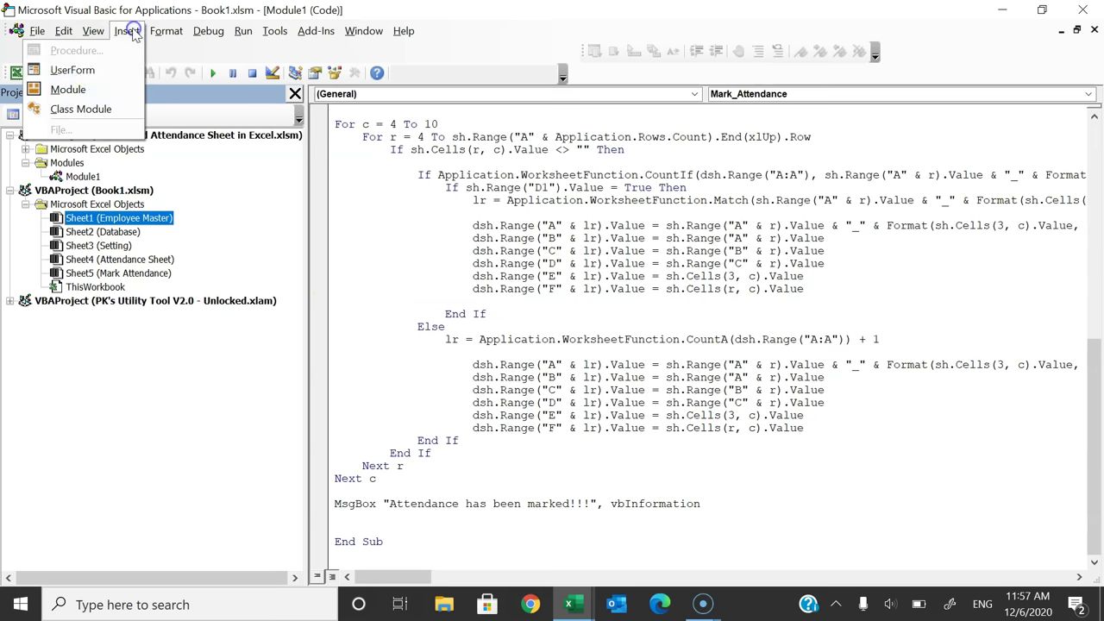
{"action": "left_click", "coordinate": [97, 89]}
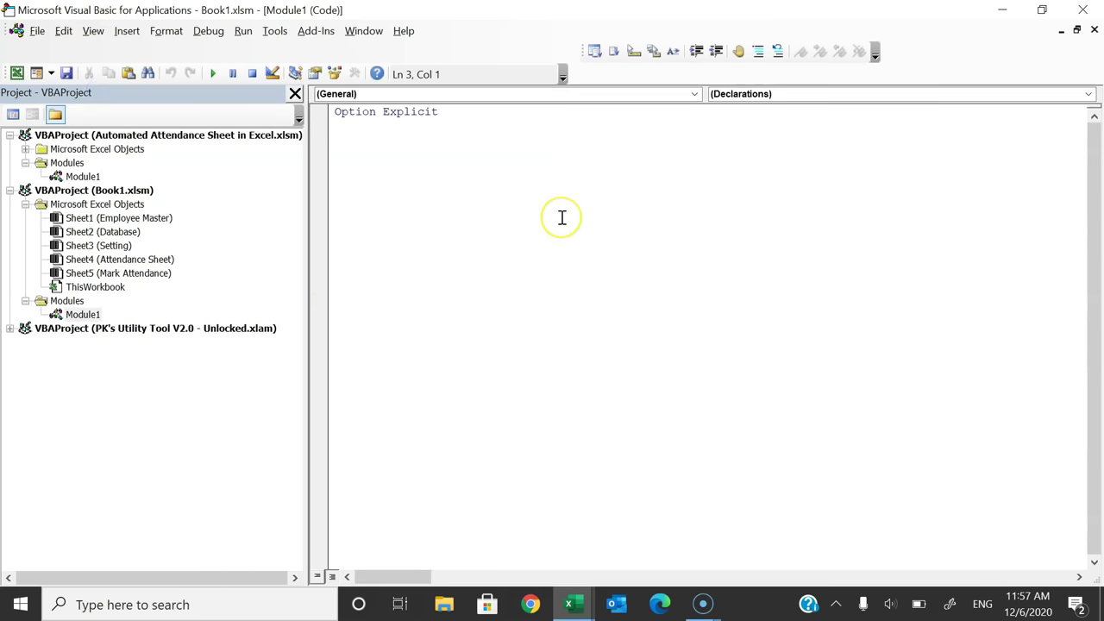
{"action": "key", "text": "ctrl+a"}
{"action": "key", "text": "ctrl+v"}
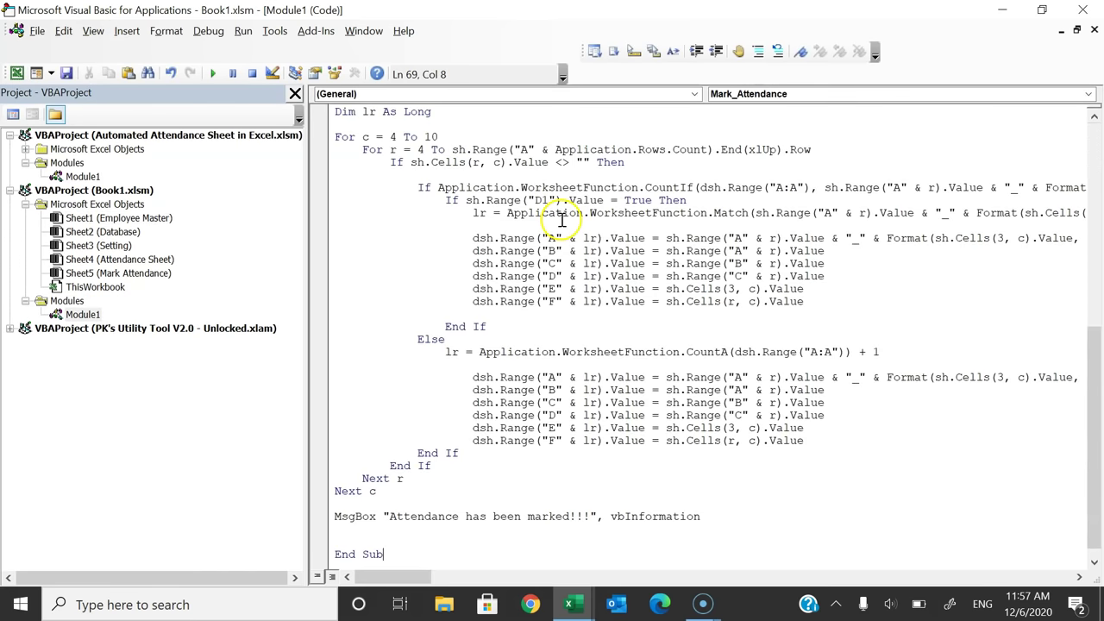
{"action": "scroll", "coordinate": [562, 223], "scroll_direction": "up", "scroll_amount": 11}
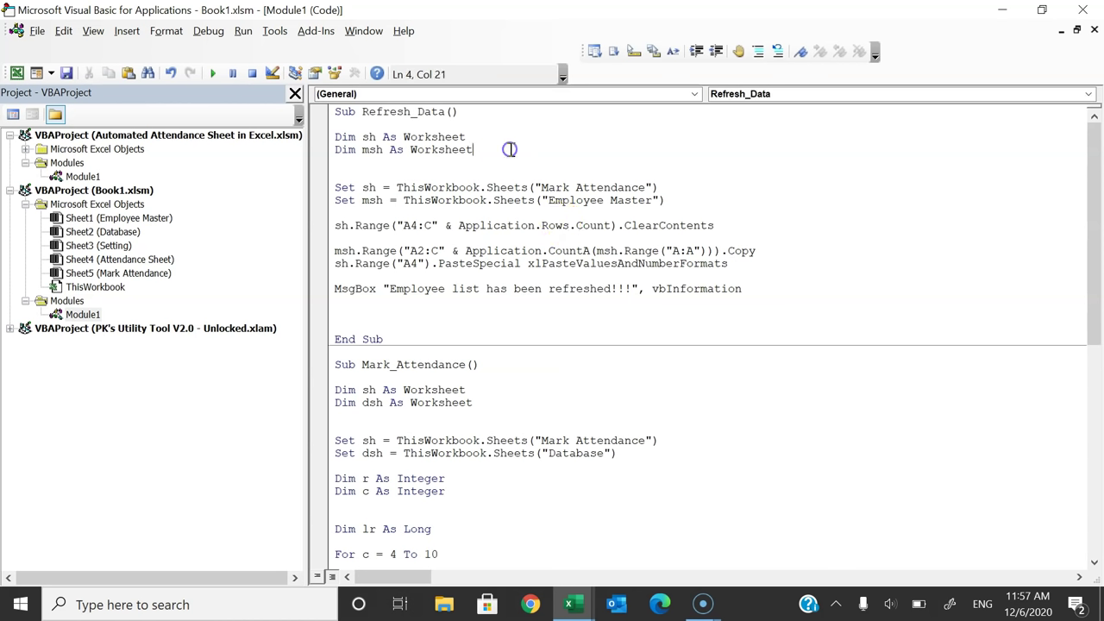
Step: Close the project explorer and examine the worksheet variable declarations and sheet assignments in the Refresh_Data macro
{"action": "left_click_drag", "start_coordinate": [363, 112], "coordinate": [457, 117]}
{"action": "left_click_drag", "start_coordinate": [376, 111], "coordinate": [423, 113]}
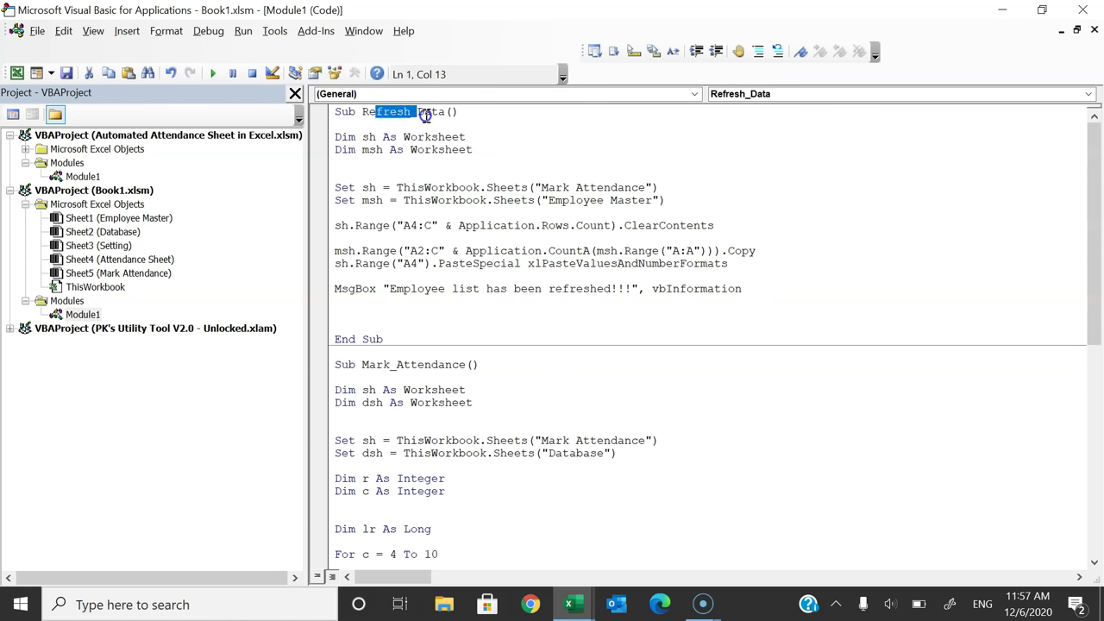
{"action": "left_click", "coordinate": [380, 138]}
{"action": "left_click_drag", "start_coordinate": [337, 136], "coordinate": [458, 164]}
{"action": "left_click", "coordinate": [295, 93]}
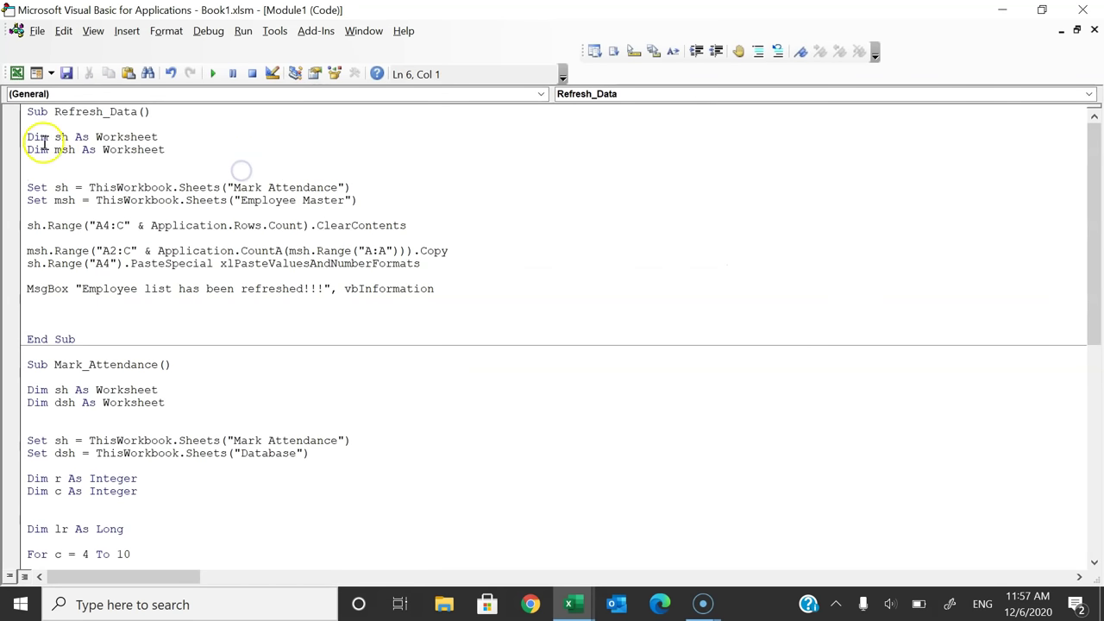
{"action": "left_click_drag", "start_coordinate": [41, 136], "coordinate": [158, 138]}
{"action": "left_click_drag", "start_coordinate": [28, 151], "coordinate": [177, 153]}
{"action": "left_click", "coordinate": [192, 164]}
{"action": "left_click_drag", "start_coordinate": [57, 190], "coordinate": [362, 188]}
{"action": "left_click", "coordinate": [297, 188]}
{"action": "double_click", "coordinate": [297, 188]}
{"action": "double_click", "coordinate": [324, 201]}
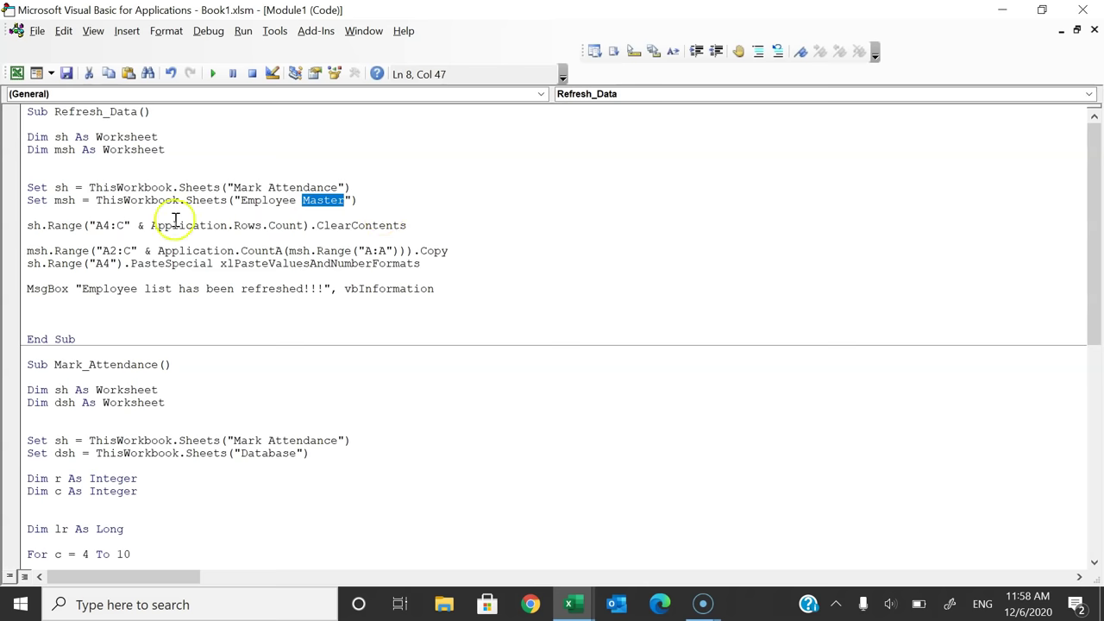
Step: Examine the ClearContents line of Refresh_Data and compare it with the employee rows from A4 on the Mark Attendance sheet
{"action": "left_click_drag", "start_coordinate": [41, 226], "coordinate": [326, 235]}
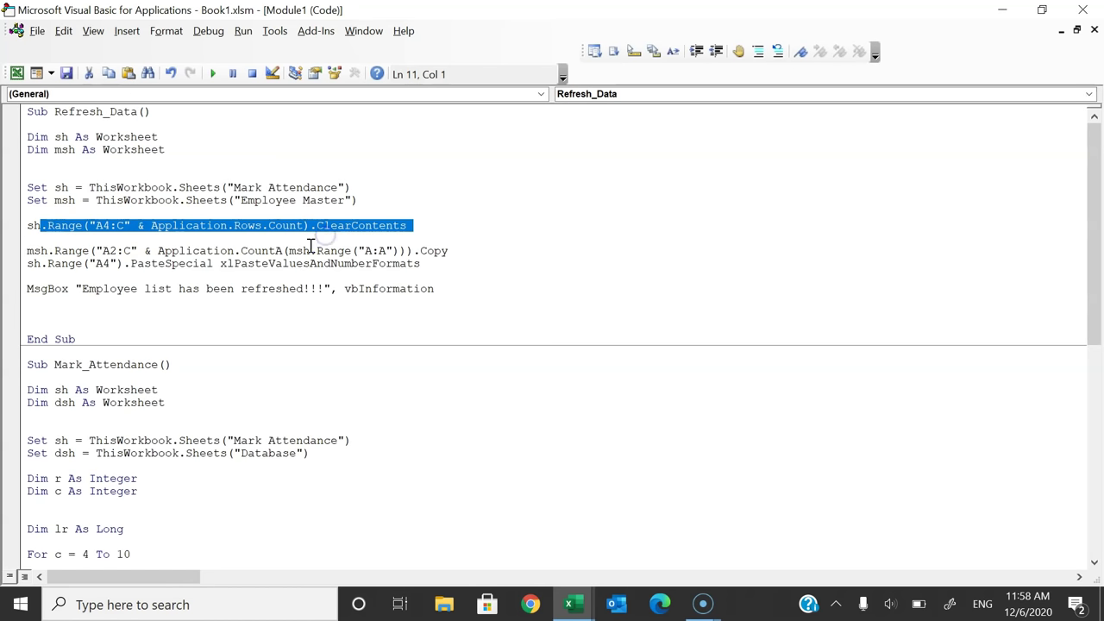
{"action": "left_click", "coordinate": [311, 249]}
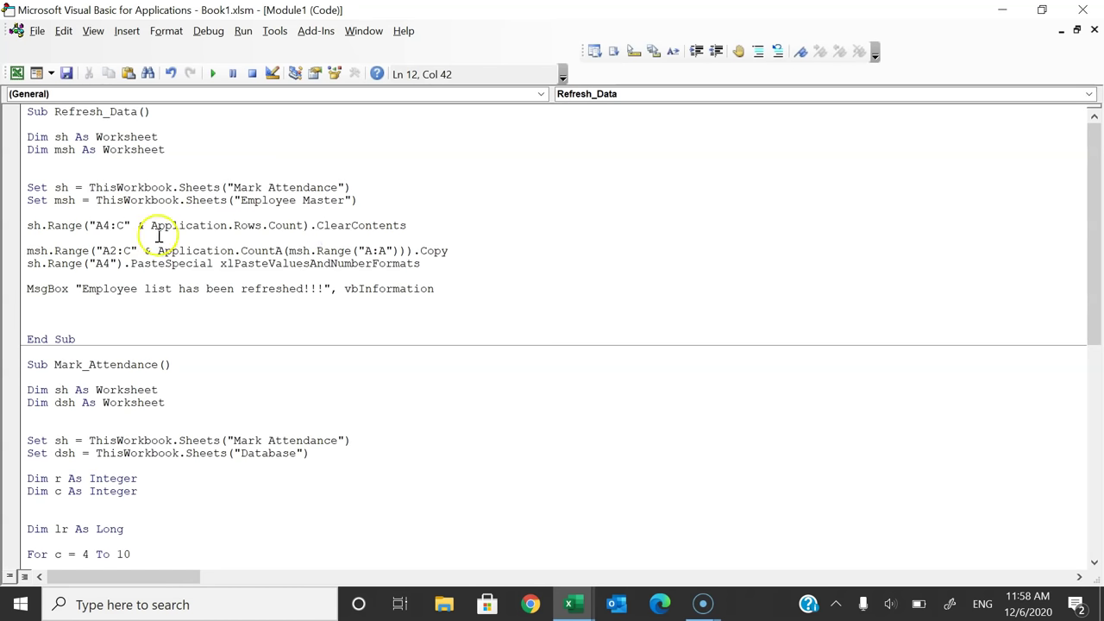
{"action": "left_click_drag", "start_coordinate": [93, 222], "coordinate": [106, 229]}
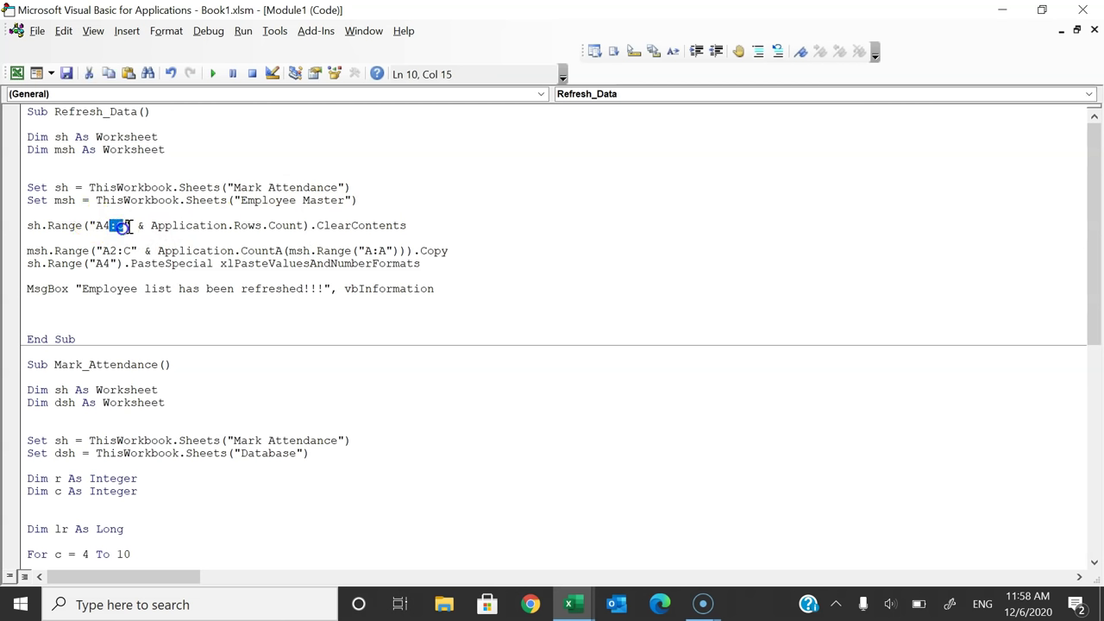
{"action": "left_click_drag", "start_coordinate": [318, 225], "coordinate": [409, 225]}
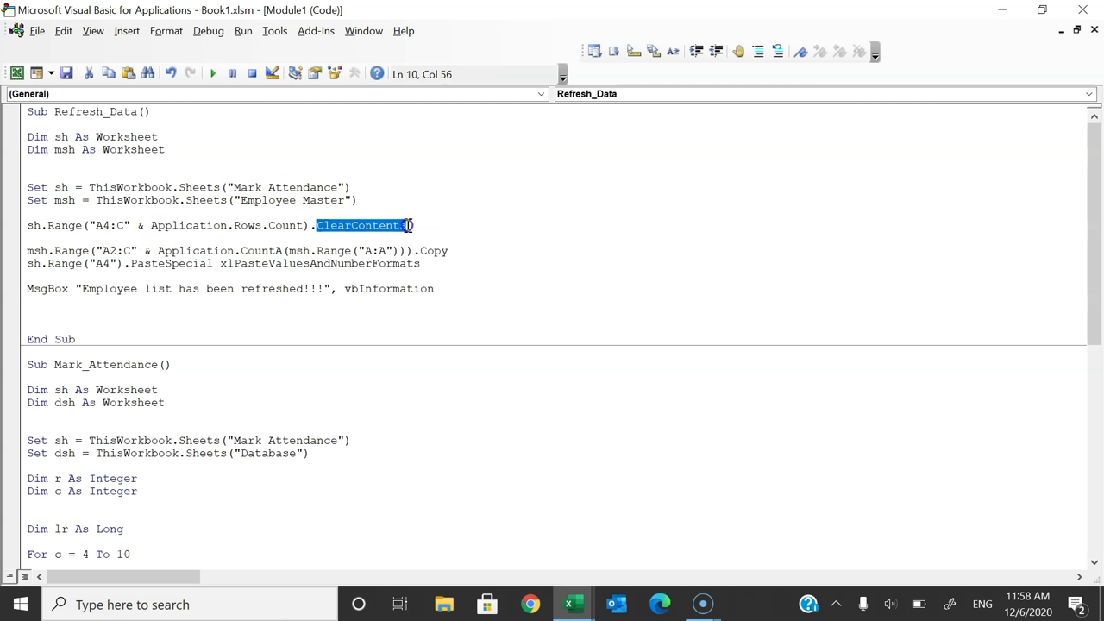
{"action": "double_click", "coordinate": [287, 226]}
{"action": "key", "text": "alt+F11"}
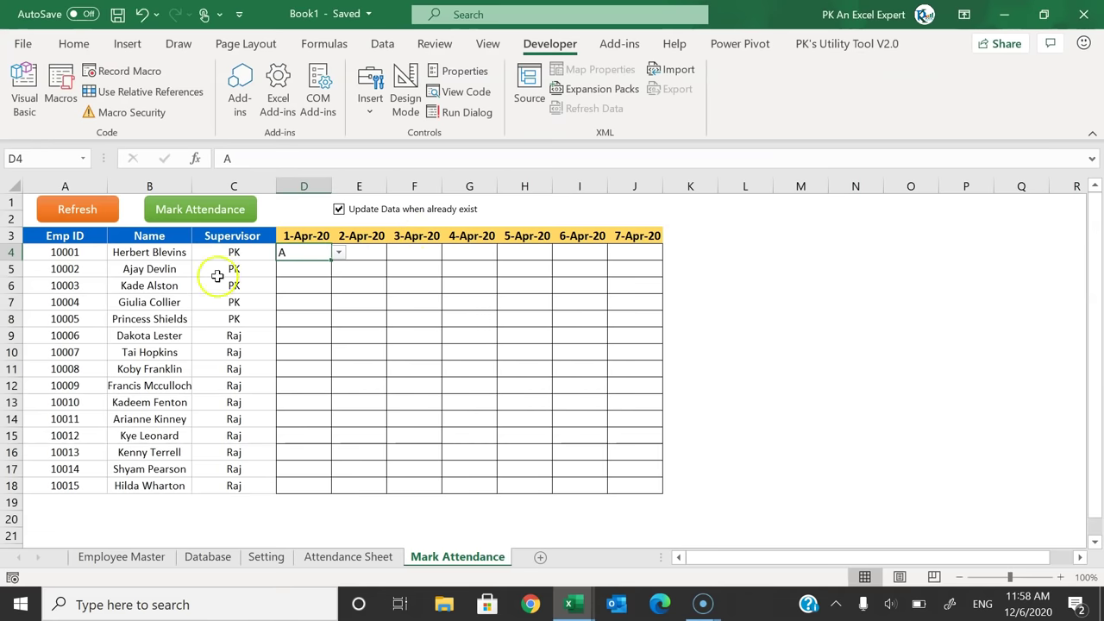
{"action": "left_click", "coordinate": [48, 252]}
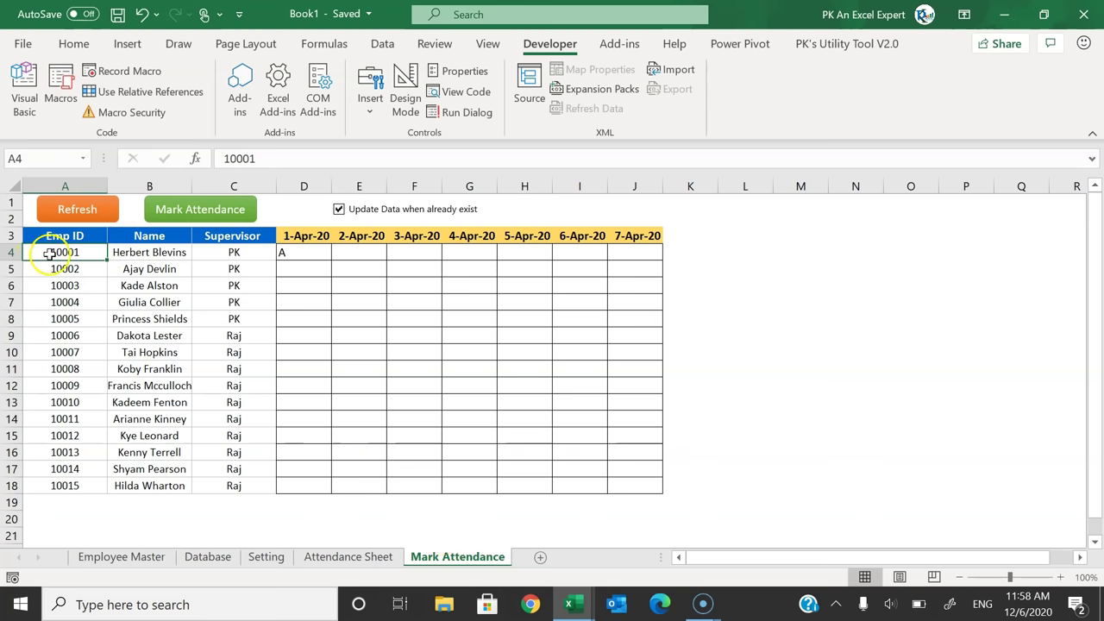
{"action": "left_click_drag", "start_coordinate": [49, 258], "coordinate": [327, 525]}
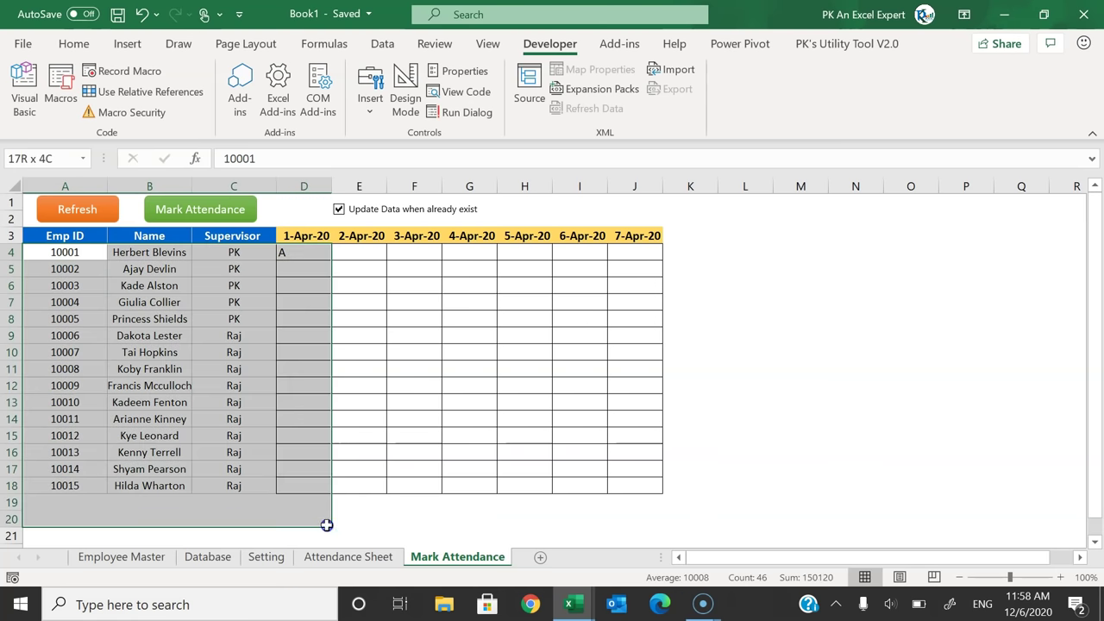
Step: Examine the Copy line of Refresh_Data and compare its A2:C range with the employee rows on the Employee Master sheet
{"action": "key", "text": "alt+F11"}
{"action": "left_click_drag", "start_coordinate": [28, 250], "coordinate": [456, 250]}
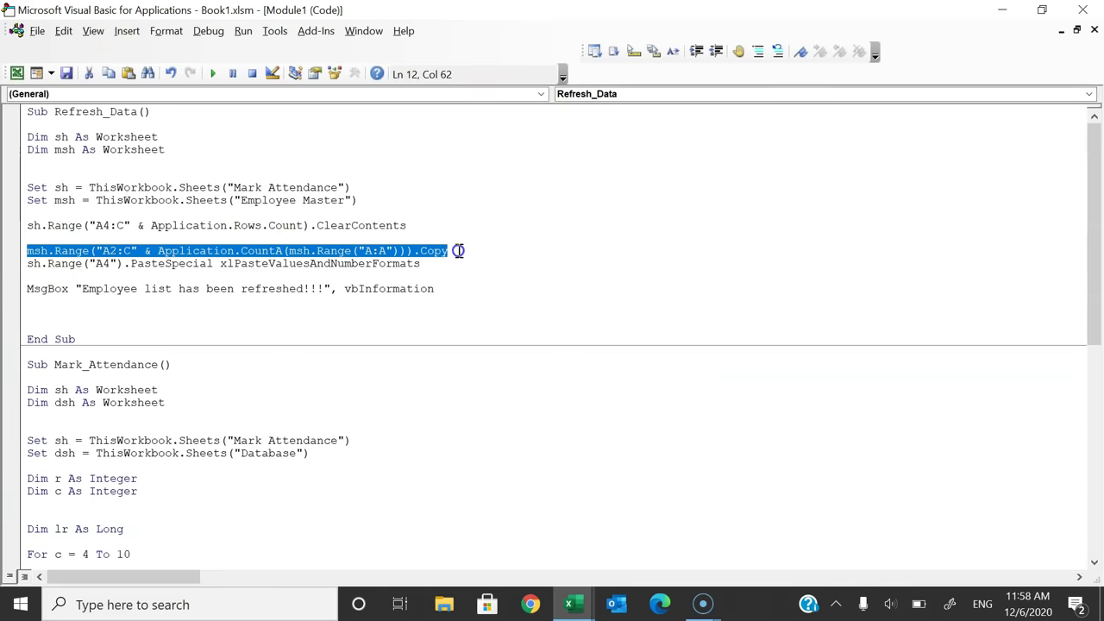
{"action": "left_click", "coordinate": [163, 274]}
{"action": "left_click_drag", "start_coordinate": [33, 250], "coordinate": [101, 250]}
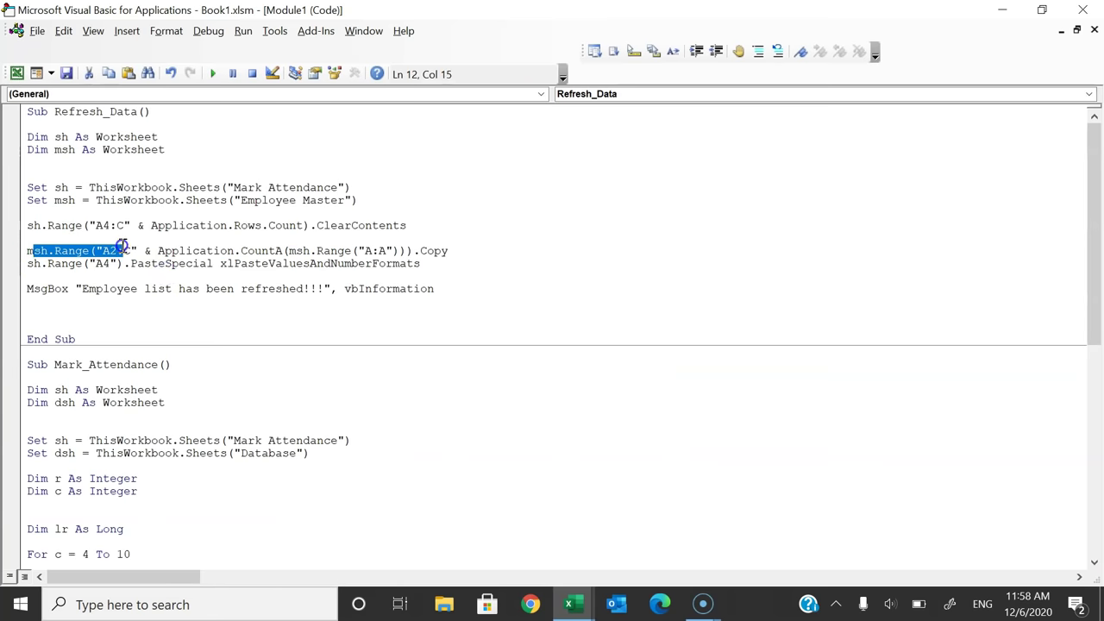
{"action": "left_click", "coordinate": [172, 247]}
{"action": "left_click_drag", "start_coordinate": [240, 200], "coordinate": [361, 201]}
{"action": "left_click_drag", "start_coordinate": [47, 250], "coordinate": [111, 251]}
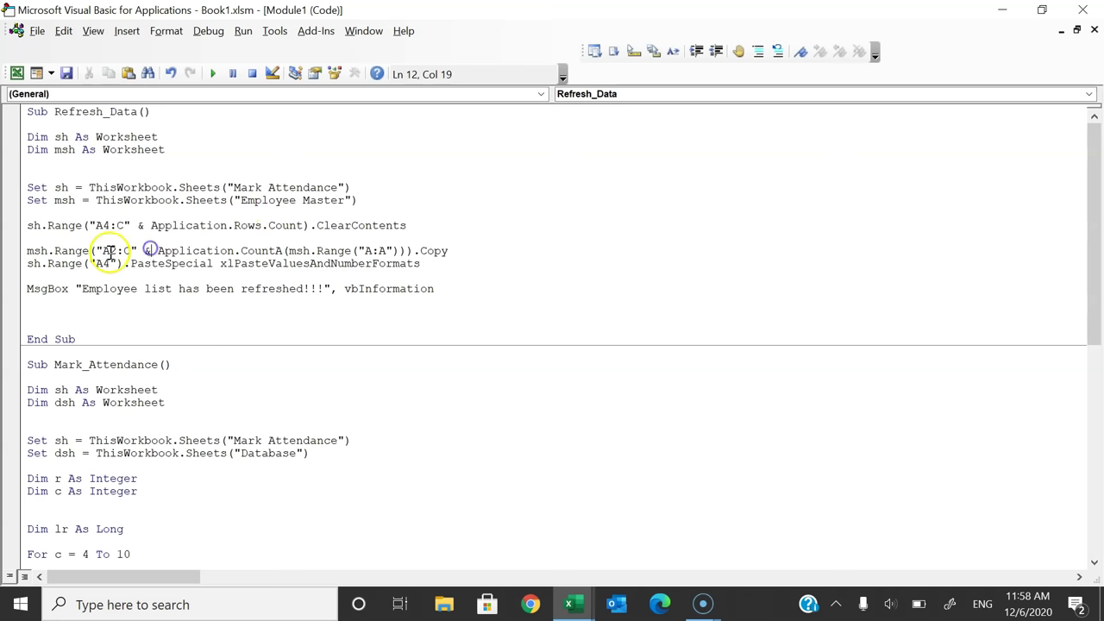
{"action": "key", "text": "alt+F11"}
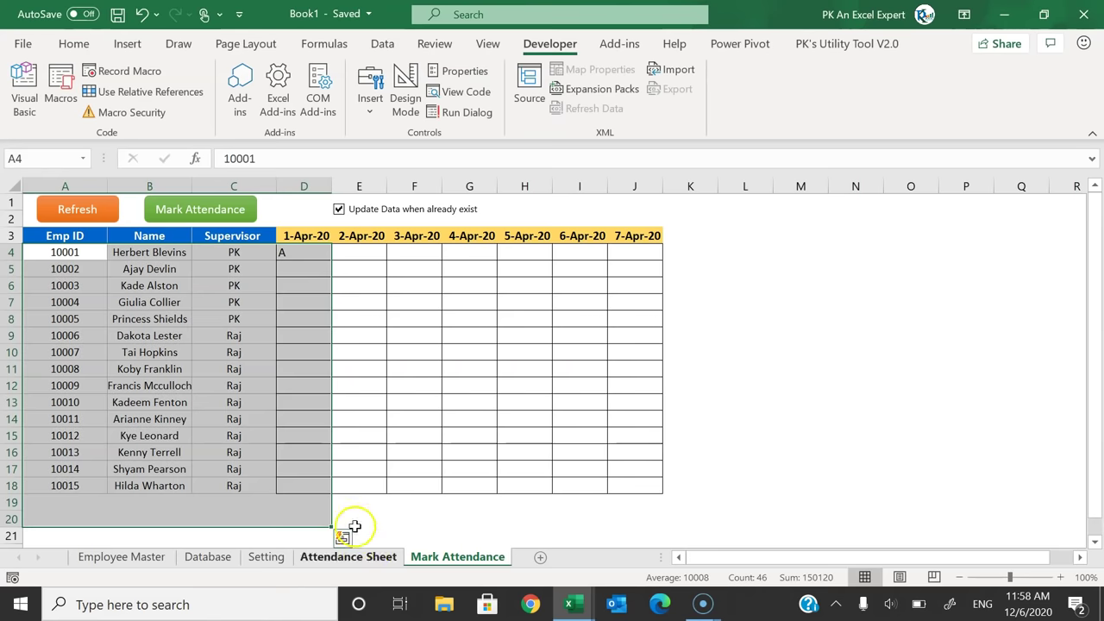
{"action": "left_click", "coordinate": [138, 552]}
{"action": "left_click", "coordinate": [74, 219]}
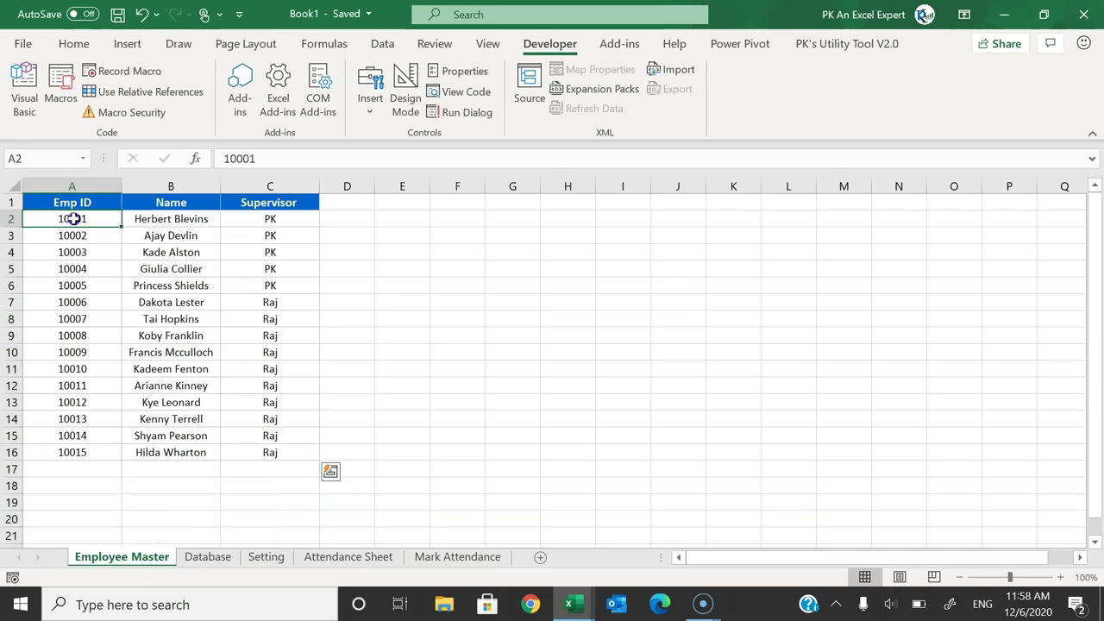
{"action": "left_click_drag", "start_coordinate": [75, 219], "coordinate": [292, 451]}
{"action": "left_click", "coordinate": [365, 311]}
{"action": "key", "text": "alt+F11"}
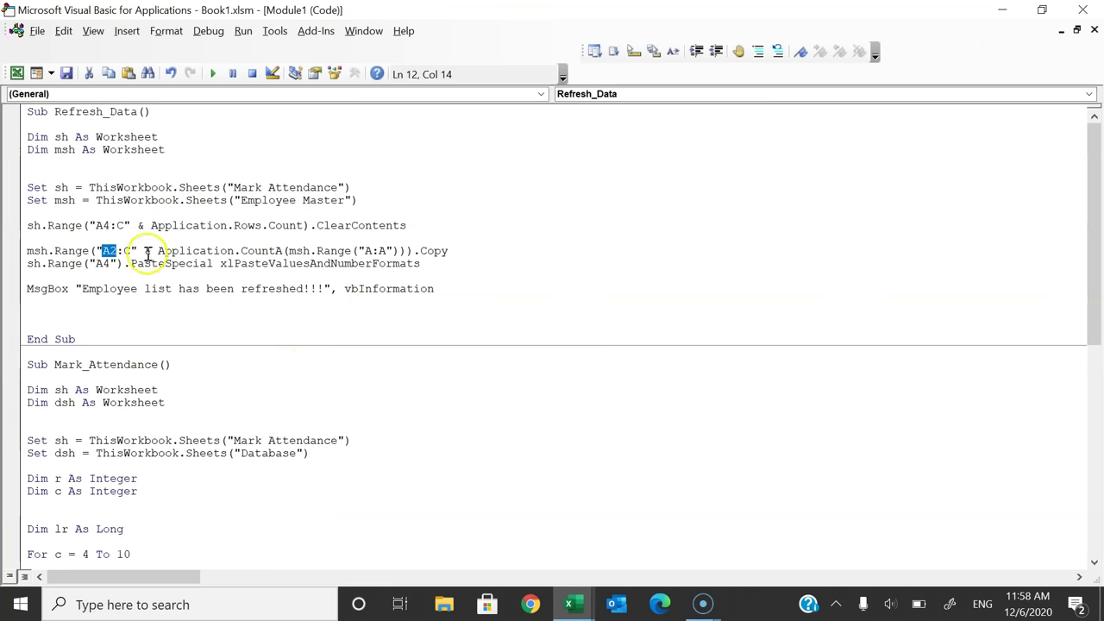
Step: Examine the PasteSpecial line of Refresh_Data and compare its A4 target with the employee rows on the Mark Attendance sheet
{"action": "left_click_drag", "start_coordinate": [76, 263], "coordinate": [208, 259]}
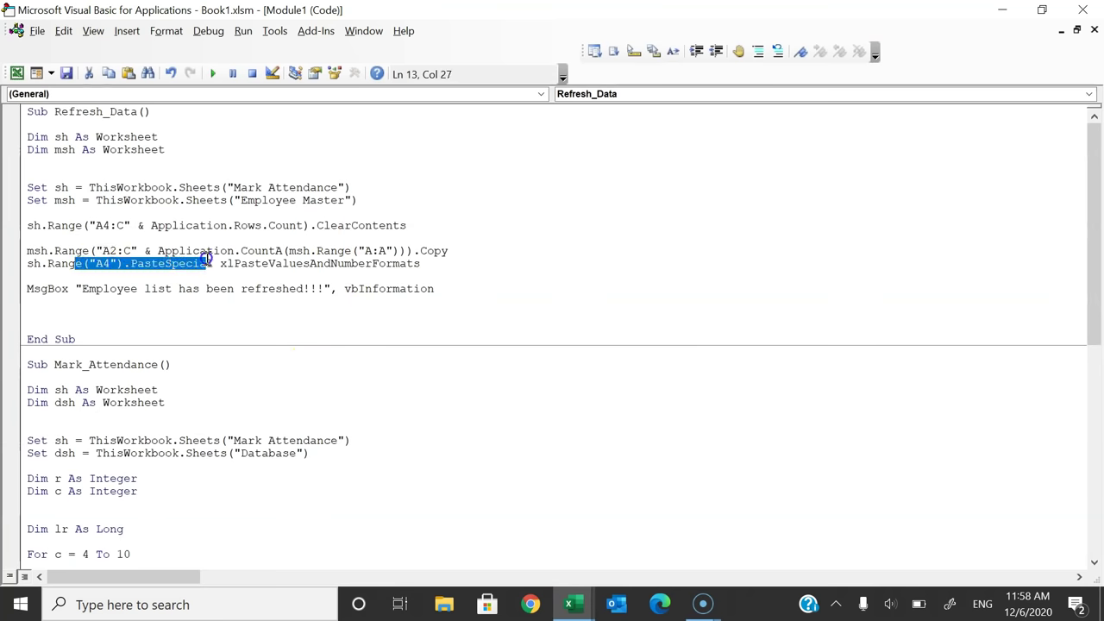
{"action": "key", "text": "alt+F11"}
{"action": "left_click", "coordinate": [457, 555]}
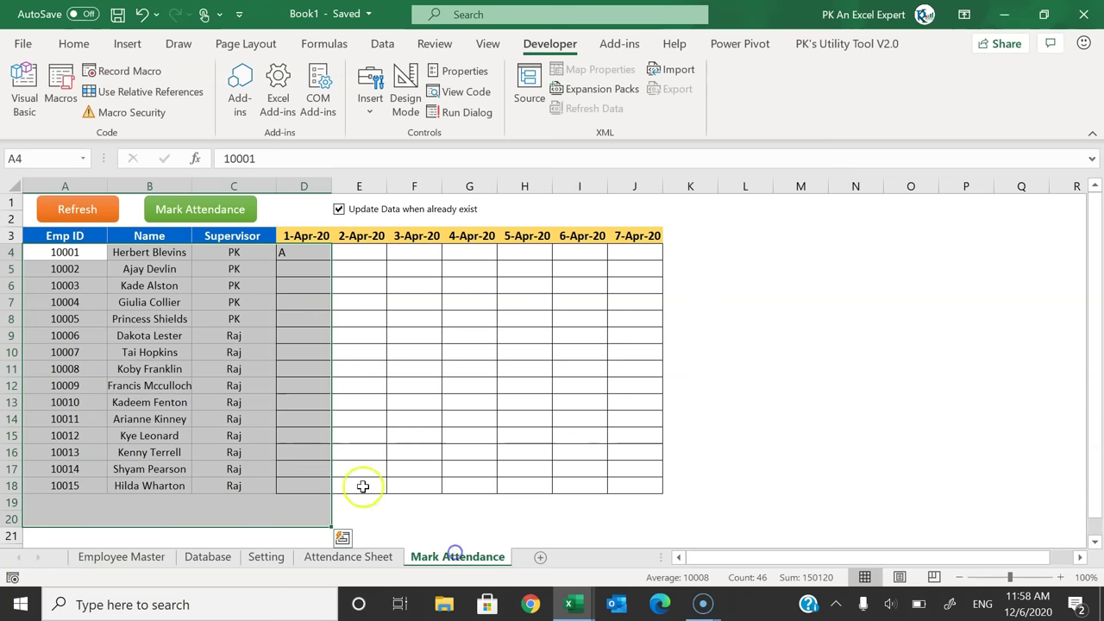
{"action": "left_click", "coordinate": [62, 254]}
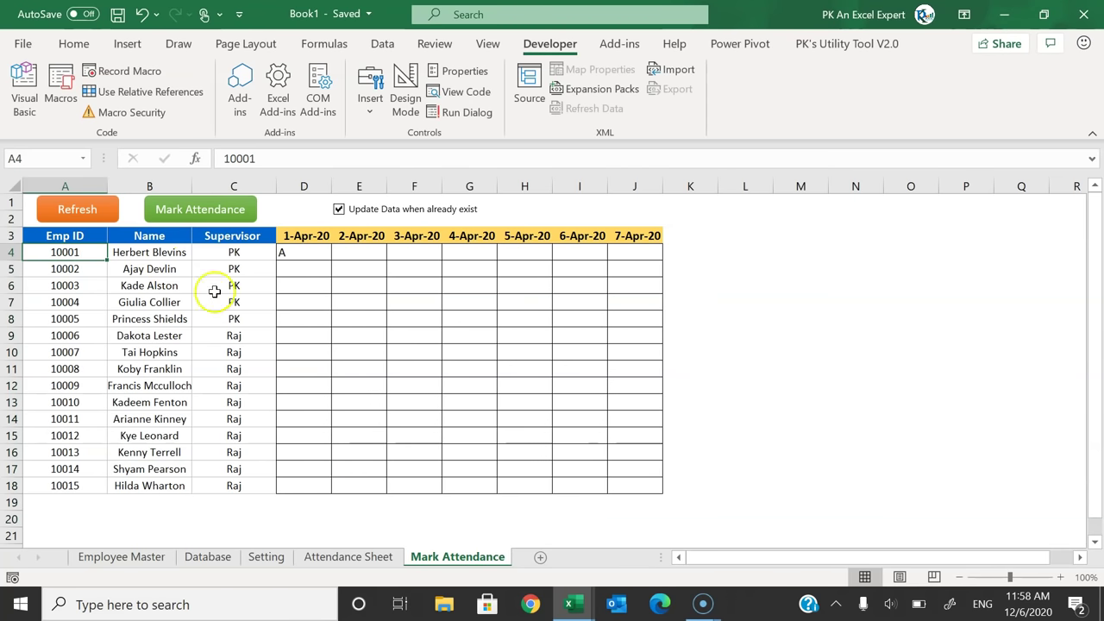
{"action": "left_click_drag", "start_coordinate": [66, 252], "coordinate": [239, 483]}
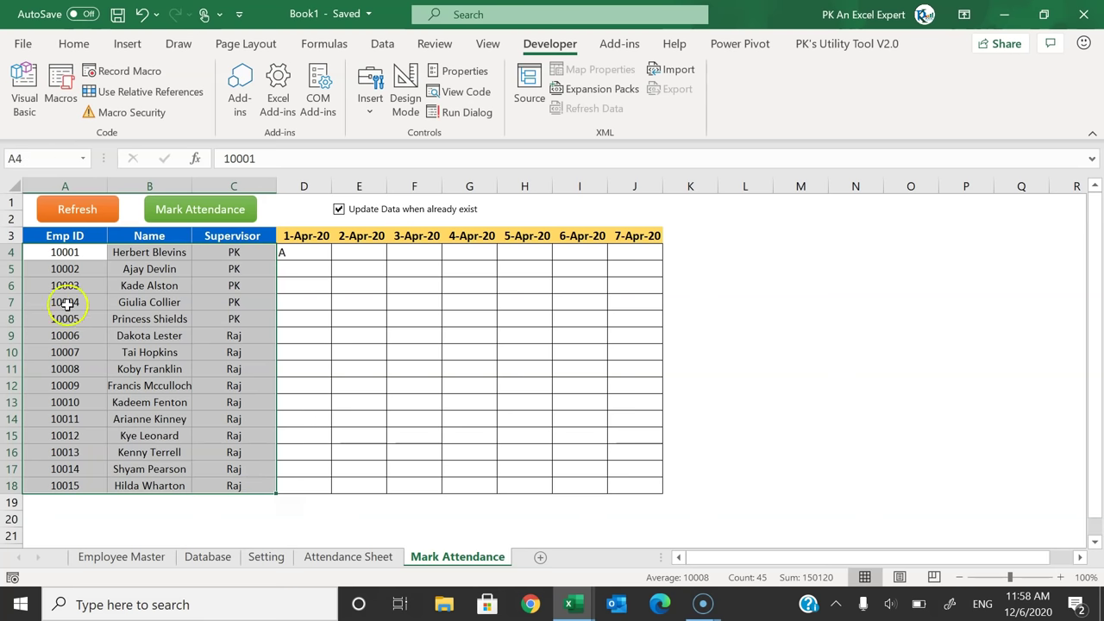
{"action": "left_click", "coordinate": [66, 288]}
{"action": "left_click_drag", "start_coordinate": [66, 288], "coordinate": [247, 352]}
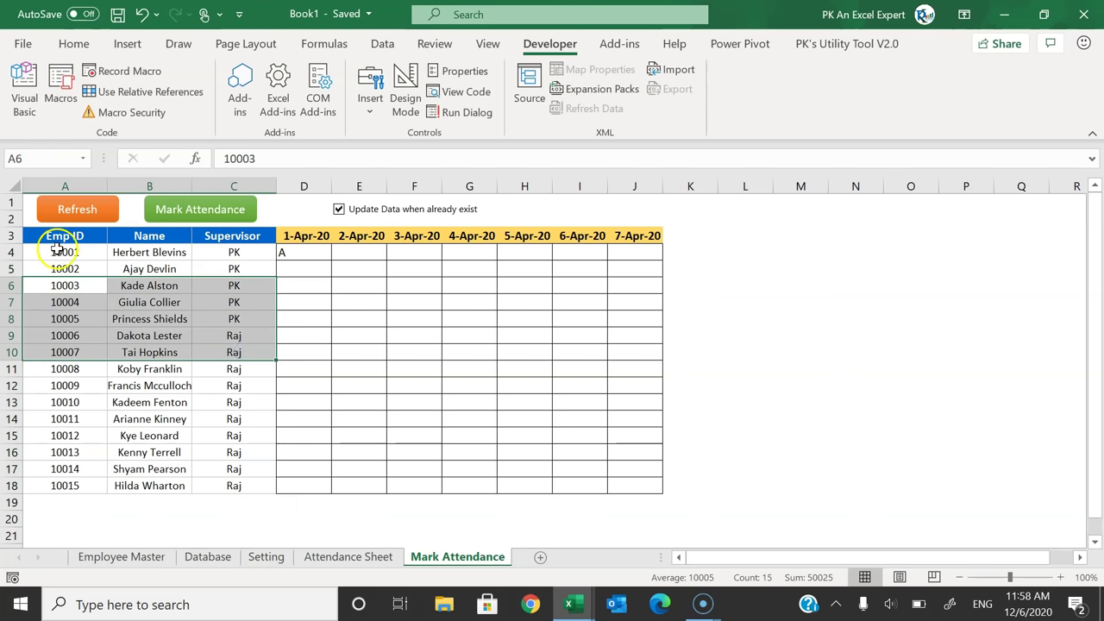
{"action": "left_click_drag", "start_coordinate": [61, 252], "coordinate": [239, 286]}
{"action": "left_click_drag", "start_coordinate": [241, 349], "coordinate": [250, 483]}
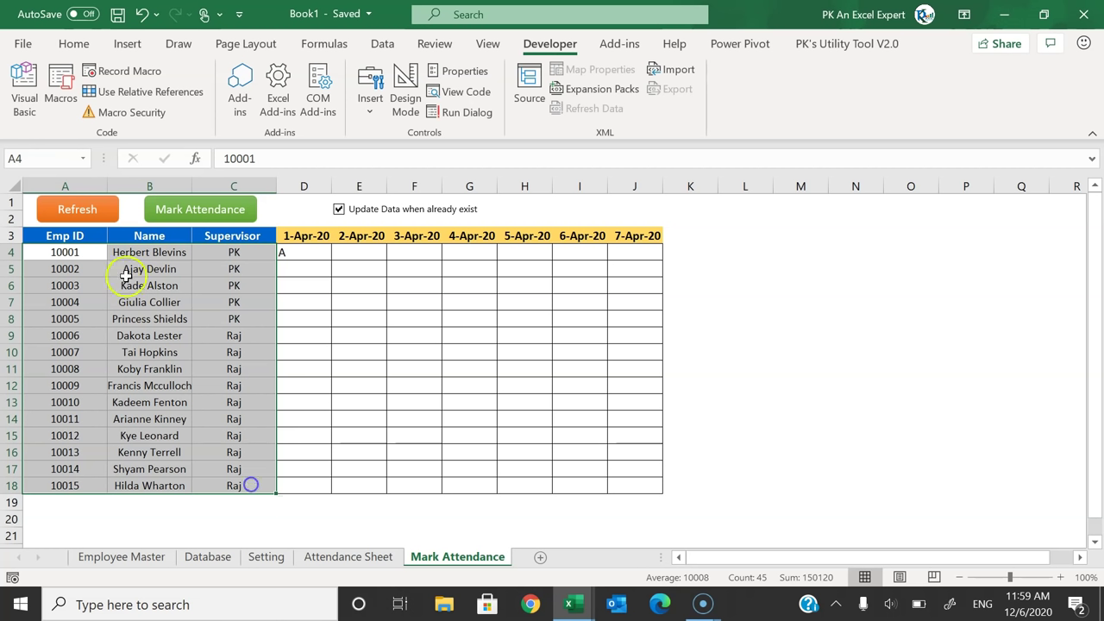
{"action": "key", "text": "alt+F11"}
{"action": "left_click", "coordinate": [239, 181]}
{"action": "key", "text": "alt+F11"}
{"action": "right_click", "coordinate": [109, 215]}
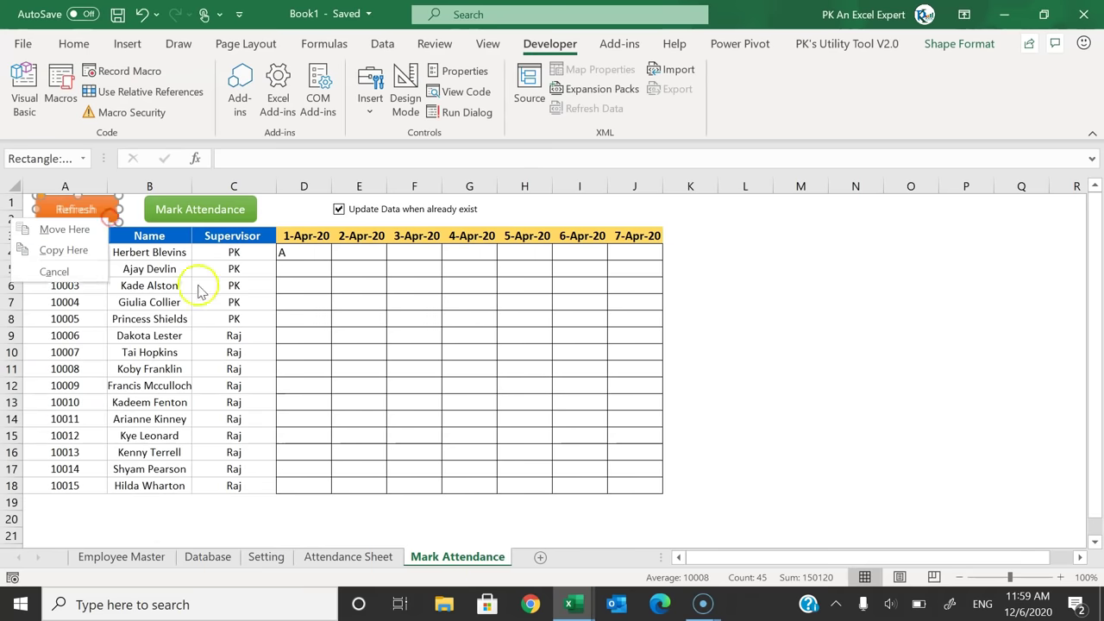
{"action": "left_click", "coordinate": [222, 352]}
{"action": "left_click", "coordinate": [176, 270]}
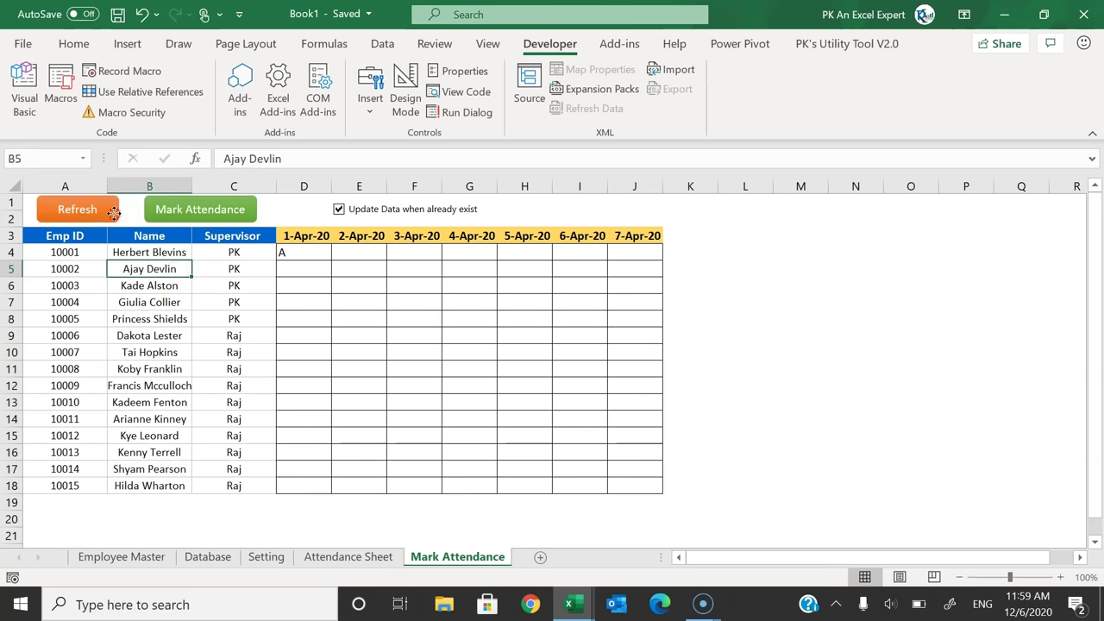
Step: Assign the Refresh_Data macro from This Workbook to the Refresh button on the Mark Attendance sheet
{"action": "right_click", "coordinate": [112, 213]}
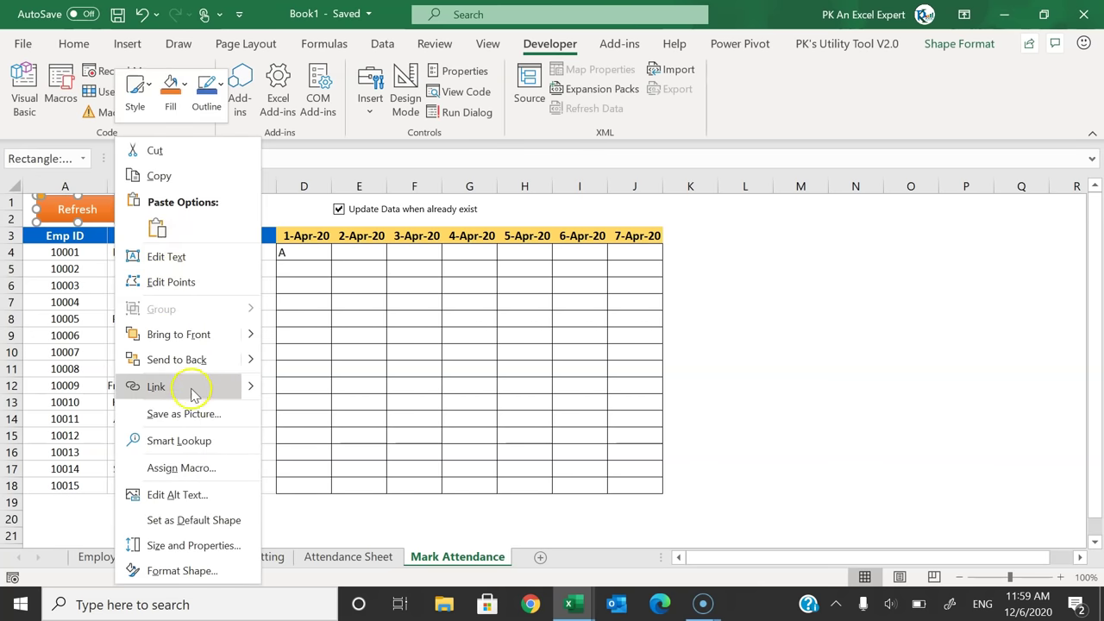
{"action": "left_click", "coordinate": [207, 468]}
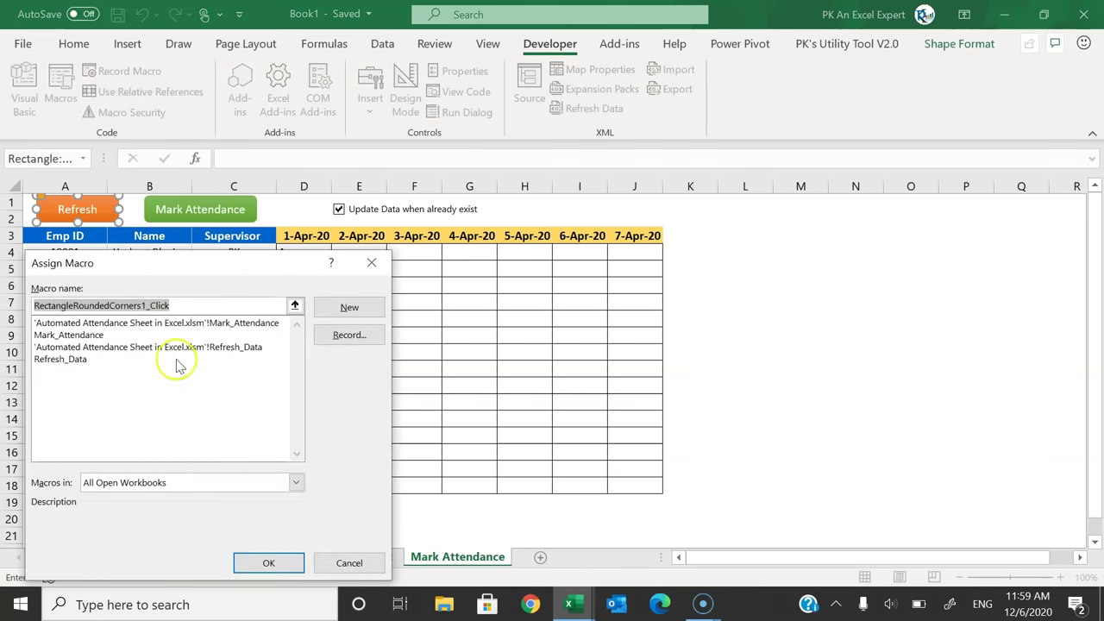
{"action": "left_click", "coordinate": [187, 481]}
{"action": "left_click", "coordinate": [177, 510]}
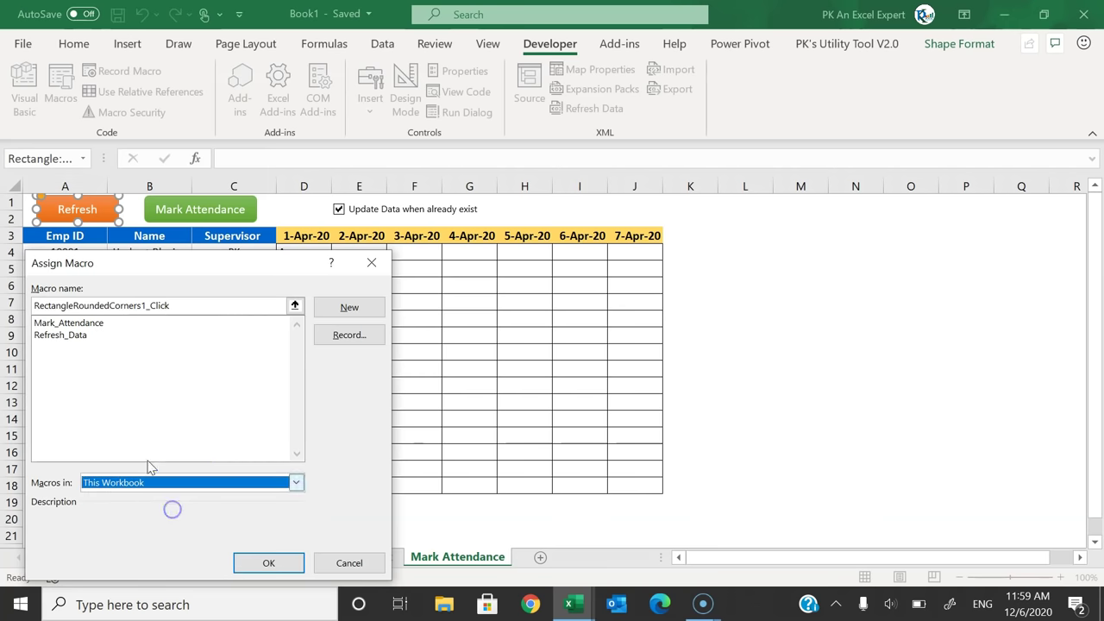
{"action": "left_click", "coordinate": [83, 337]}
{"action": "left_click", "coordinate": [270, 563]}
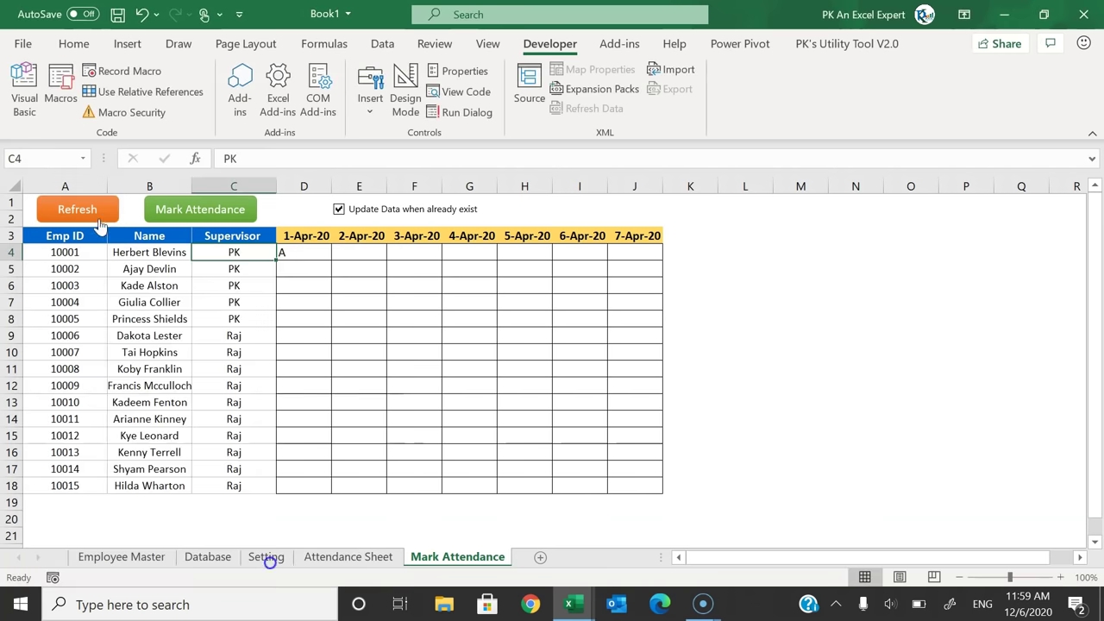
Step: Run the macro from the Refresh button, dismiss its message and check the employee list in columns A to C
{"action": "left_click", "coordinate": [77, 209]}
{"action": "left_click", "coordinate": [628, 365]}
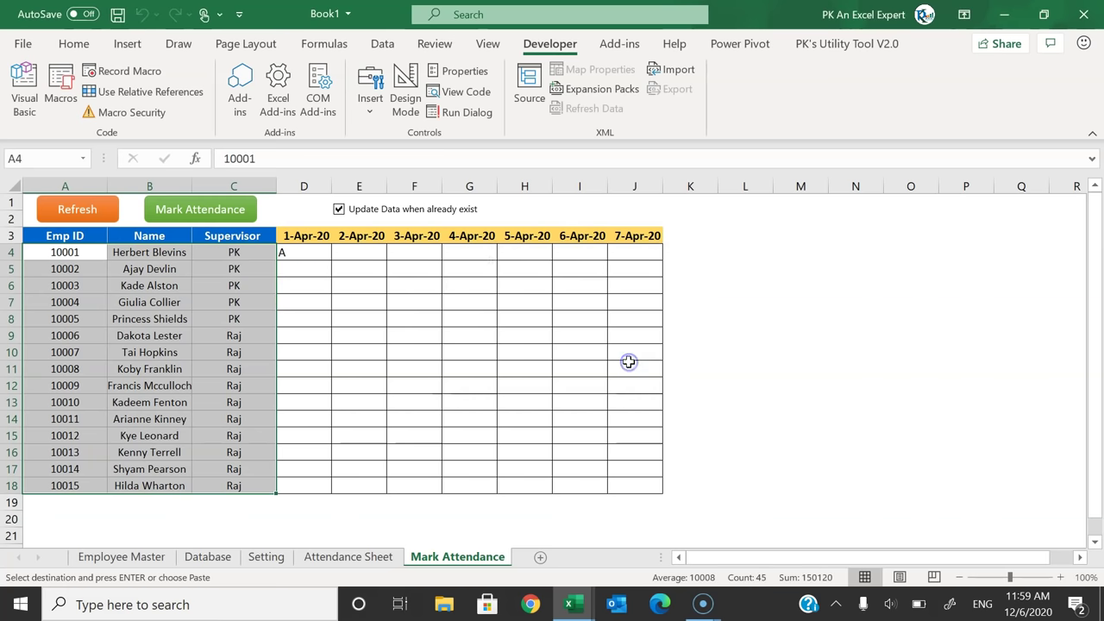
{"action": "left_click", "coordinate": [340, 298]}
{"action": "left_click_drag", "start_coordinate": [49, 302], "coordinate": [246, 414]}
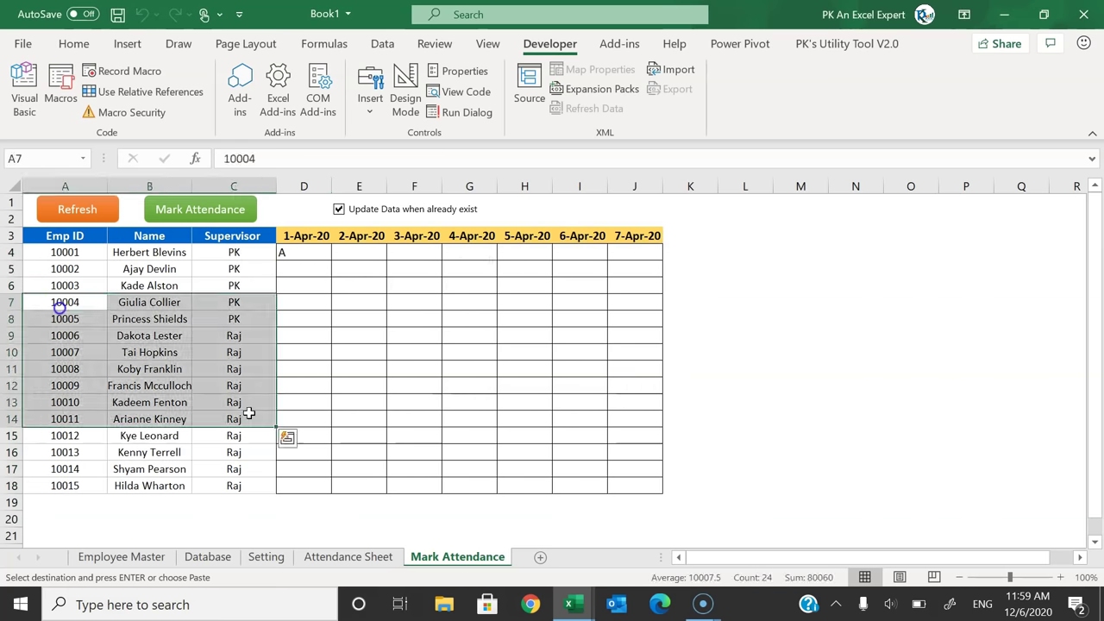
{"action": "key", "text": "ctrl+z"}
Step: Return to the VBA code and examine the worksheet declarations and sheet assignments of sh and dsh in Mark_Attendance
{"action": "key", "text": "alt+Tab"}
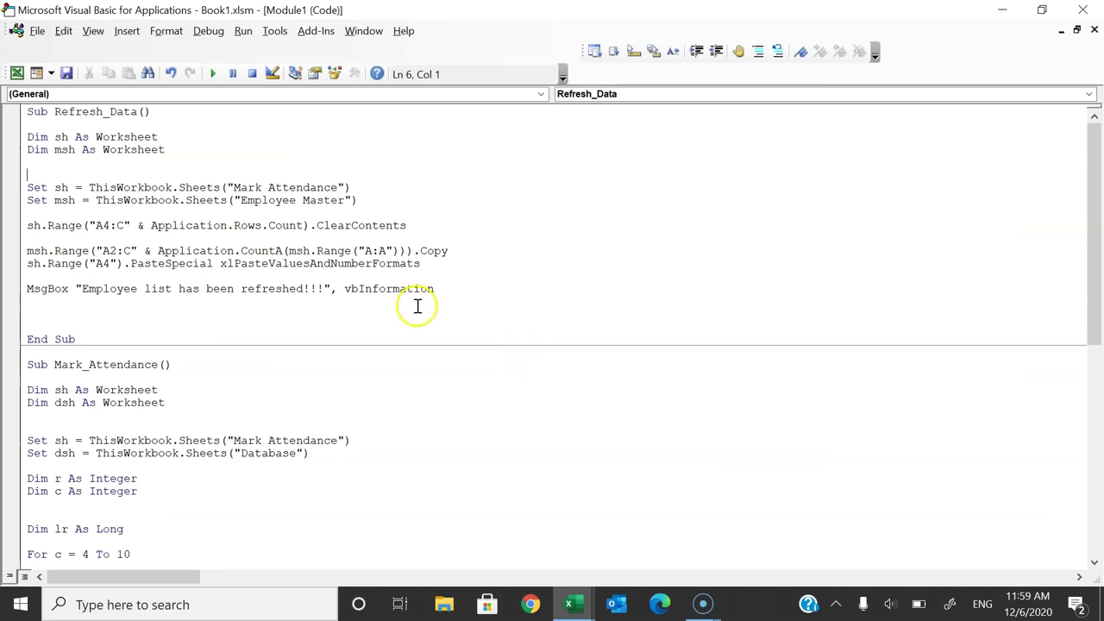
{"action": "left_click", "coordinate": [217, 408]}
{"action": "scroll", "coordinate": [290, 449], "scroll_direction": "down", "scroll_amount": 6}
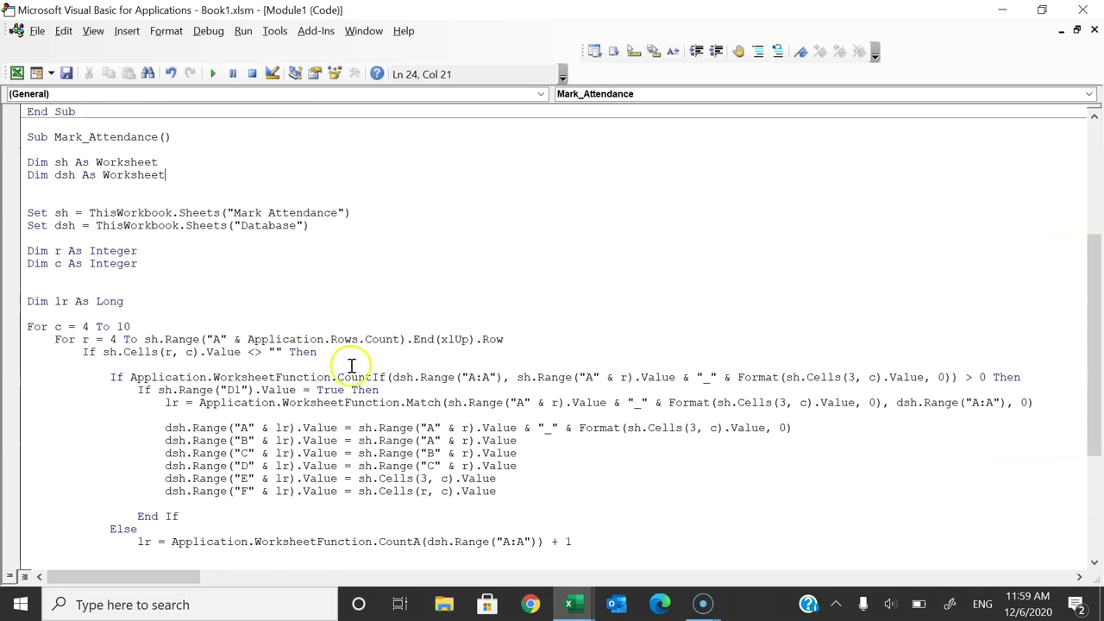
{"action": "left_click_drag", "start_coordinate": [45, 160], "coordinate": [145, 174]}
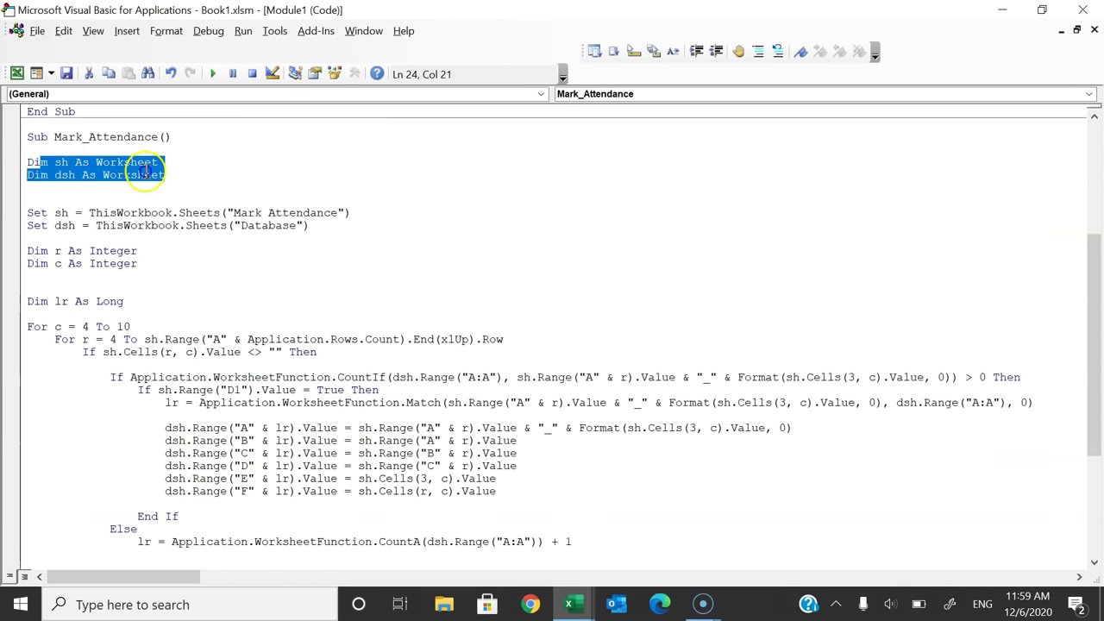
{"action": "left_click", "coordinate": [204, 178]}
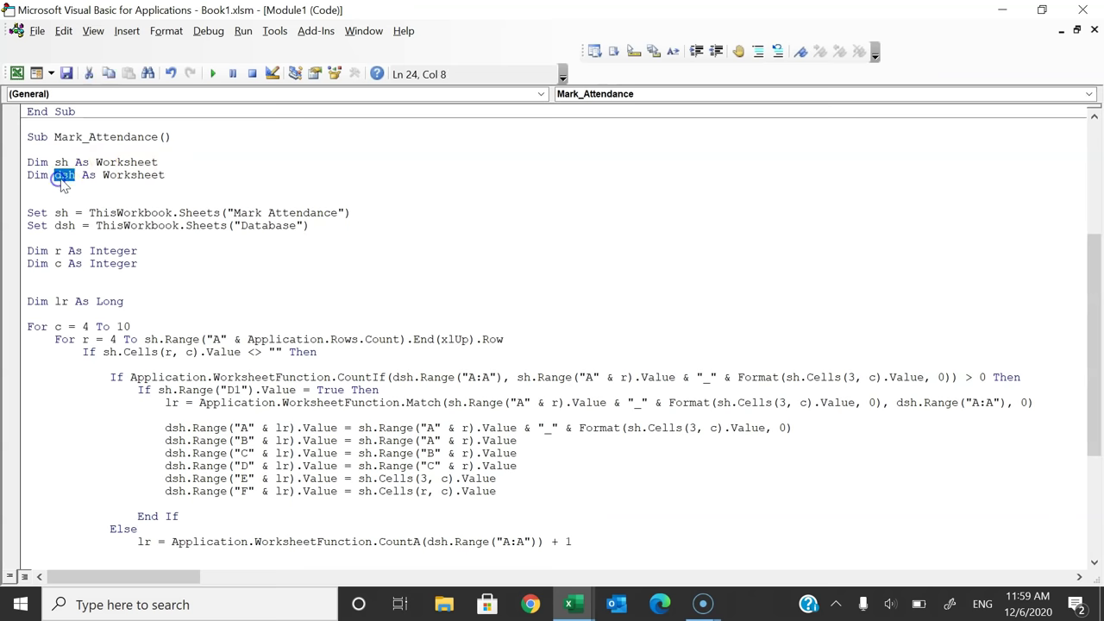
{"action": "left_click_drag", "start_coordinate": [55, 212], "coordinate": [236, 212]}
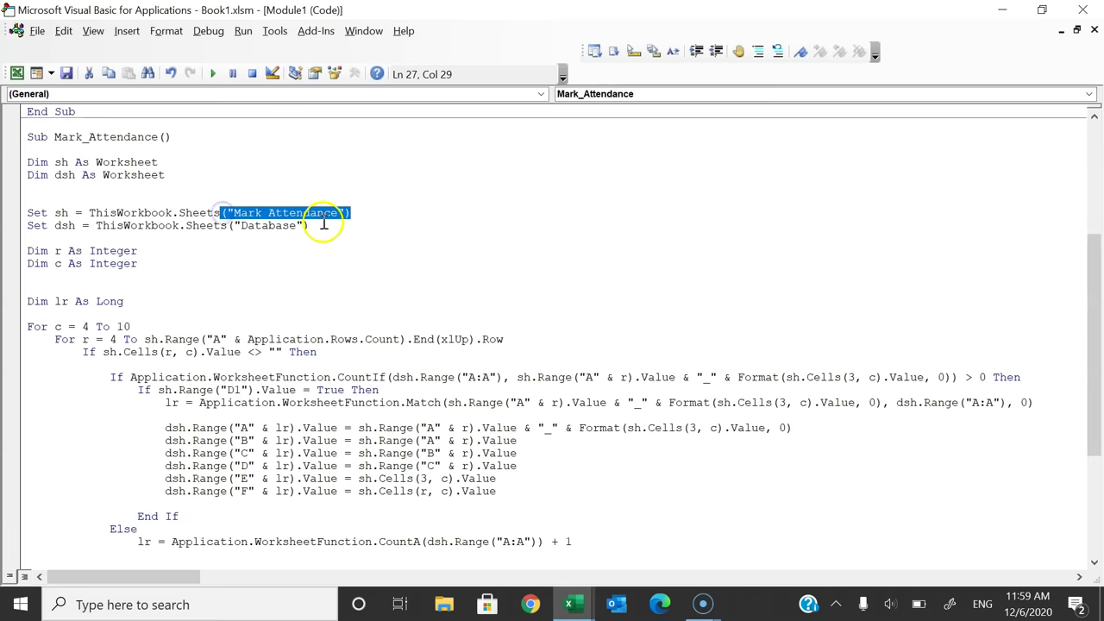
{"action": "left_click_drag", "start_coordinate": [360, 226], "coordinate": [130, 224]}
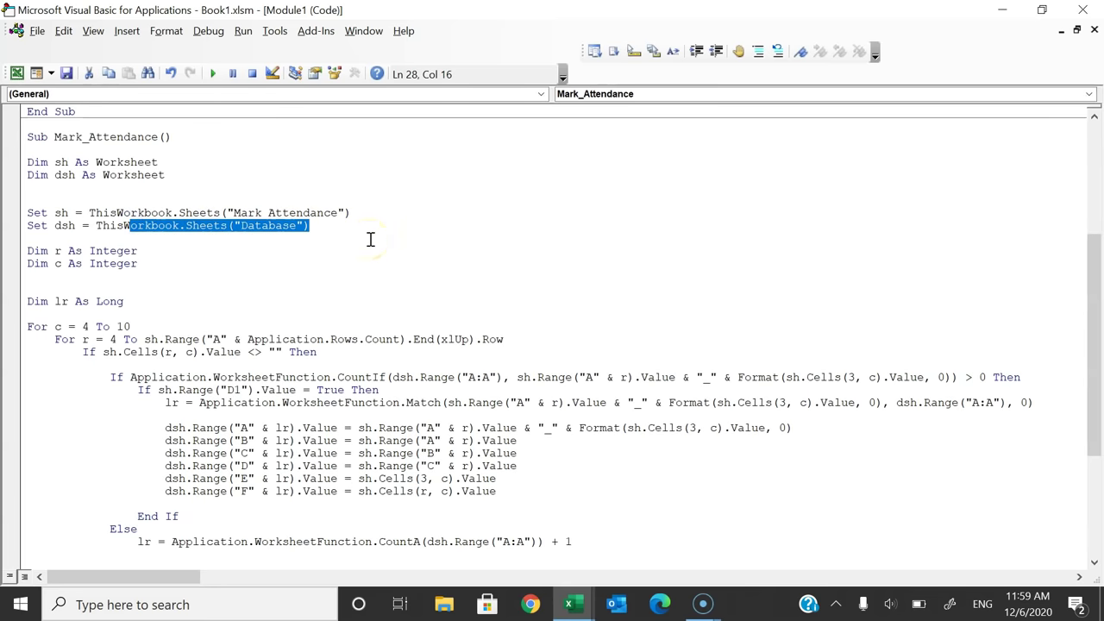
Step: Examine the declarations of the r, c and lr variables in the Mark_Attendance macro
{"action": "scroll", "coordinate": [370, 239], "scroll_direction": "down", "scroll_amount": 4}
{"action": "scroll", "coordinate": [362, 239], "scroll_direction": "up", "scroll_amount": 2}
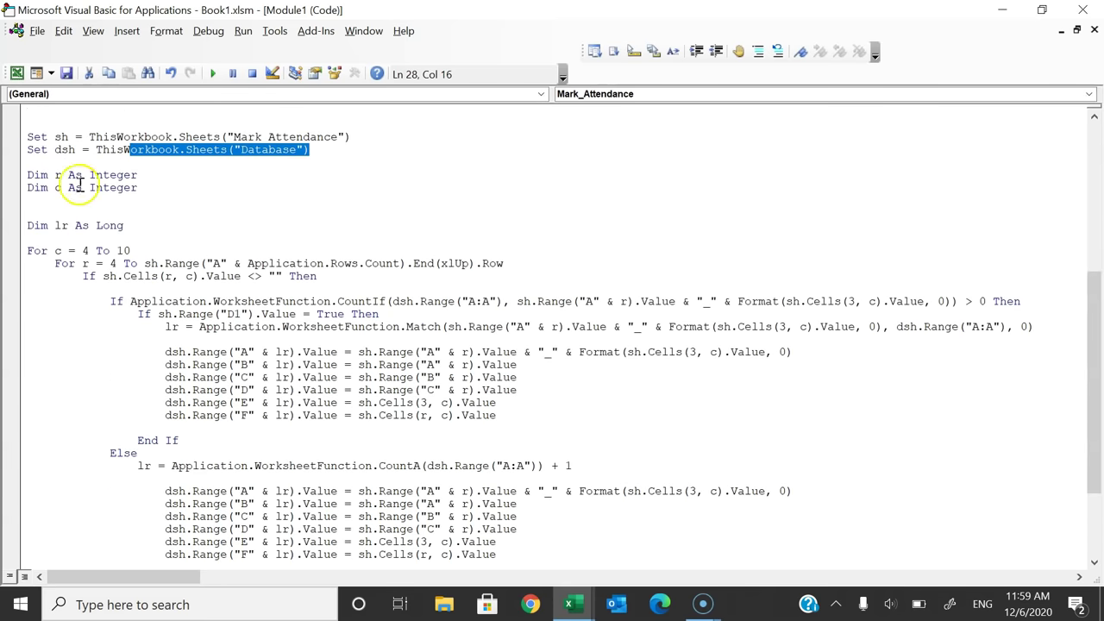
{"action": "left_click", "coordinate": [47, 177]}
{"action": "left_click_drag", "start_coordinate": [48, 179], "coordinate": [140, 191]}
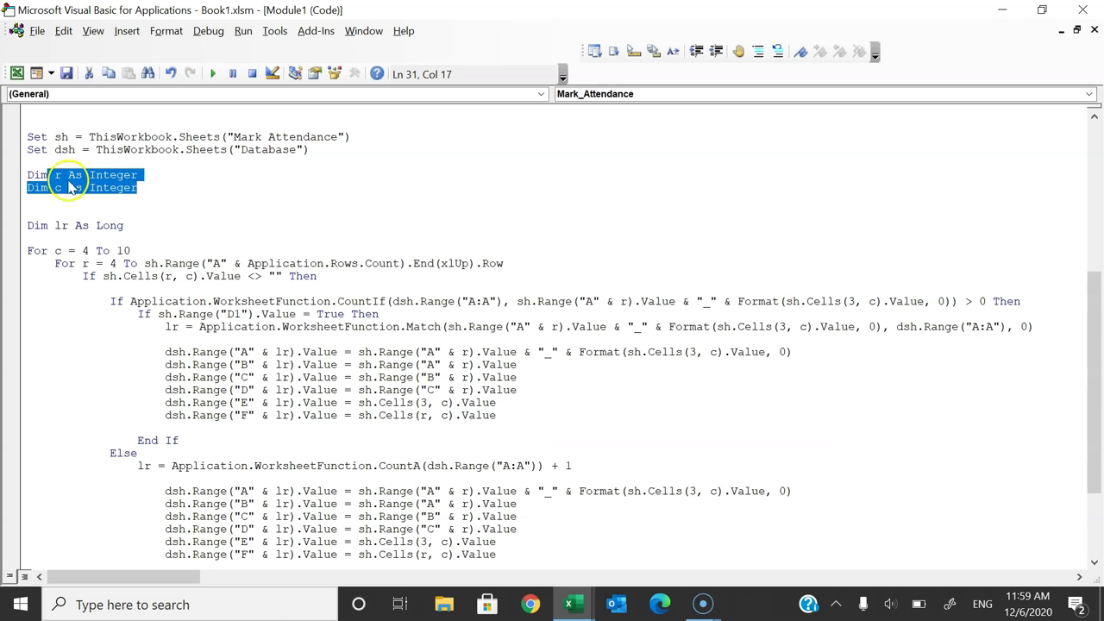
{"action": "left_click", "coordinate": [148, 210]}
{"action": "left_click_drag", "start_coordinate": [55, 190], "coordinate": [136, 188]}
{"action": "left_click_drag", "start_coordinate": [32, 226], "coordinate": [151, 224]}
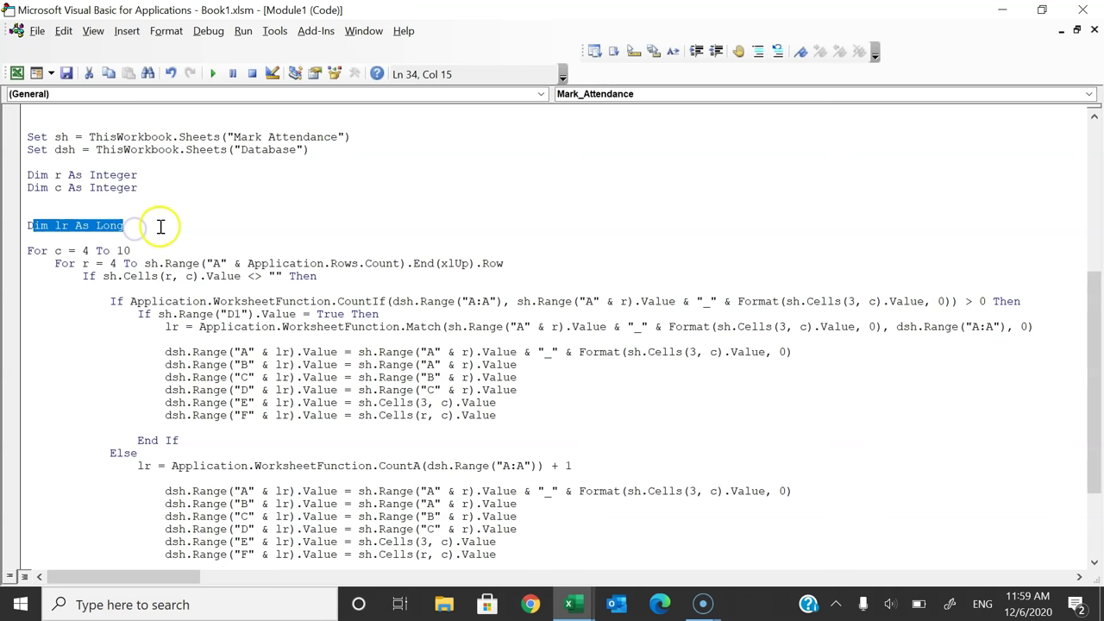
{"action": "left_click", "coordinate": [161, 226]}
Step: Examine the outer column loop For c = 4 To 10 in the Mark_Attendance macro
{"action": "scroll", "coordinate": [161, 226], "scroll_direction": "down", "scroll_amount": 2}
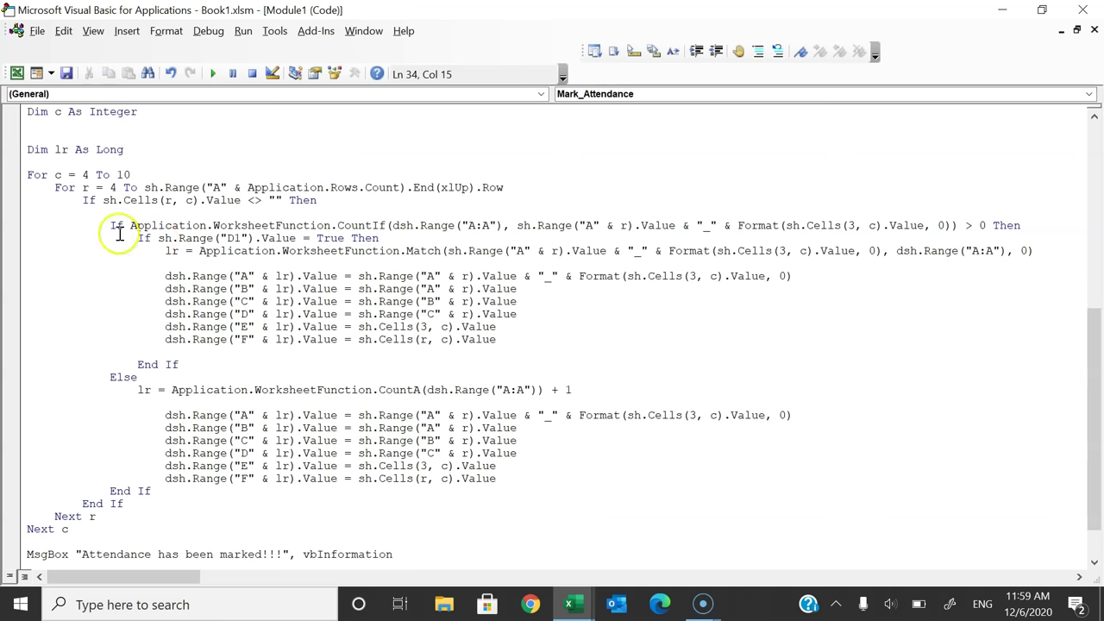
{"action": "left_click_drag", "start_coordinate": [29, 174], "coordinate": [132, 174]}
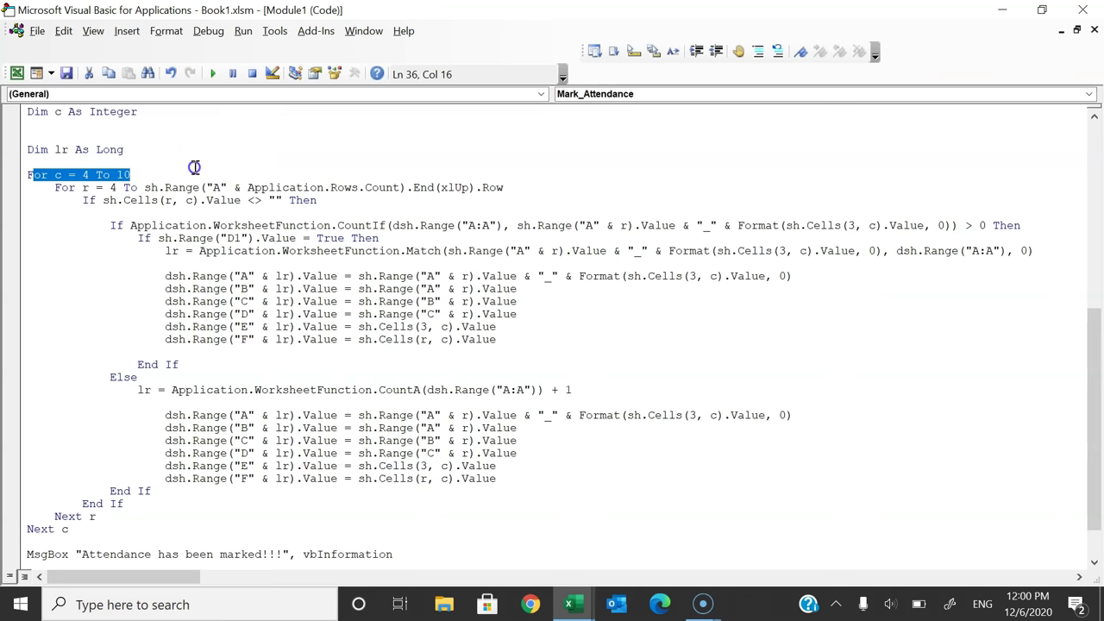
{"action": "left_click", "coordinate": [53, 164]}
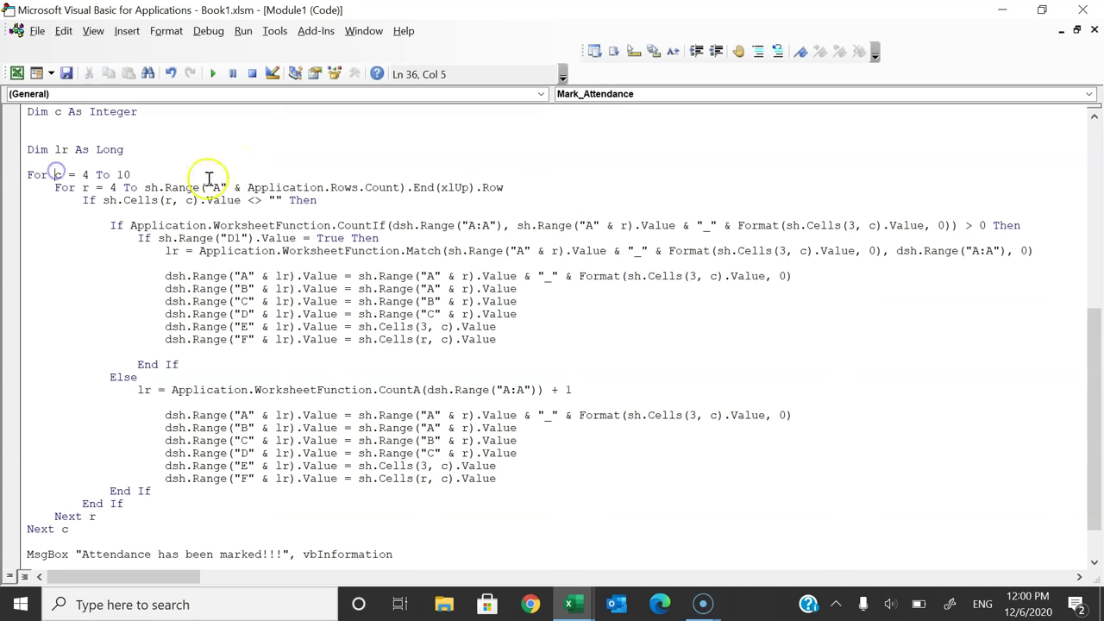
{"action": "scroll", "coordinate": [209, 179], "scroll_direction": "up", "scroll_amount": 2}
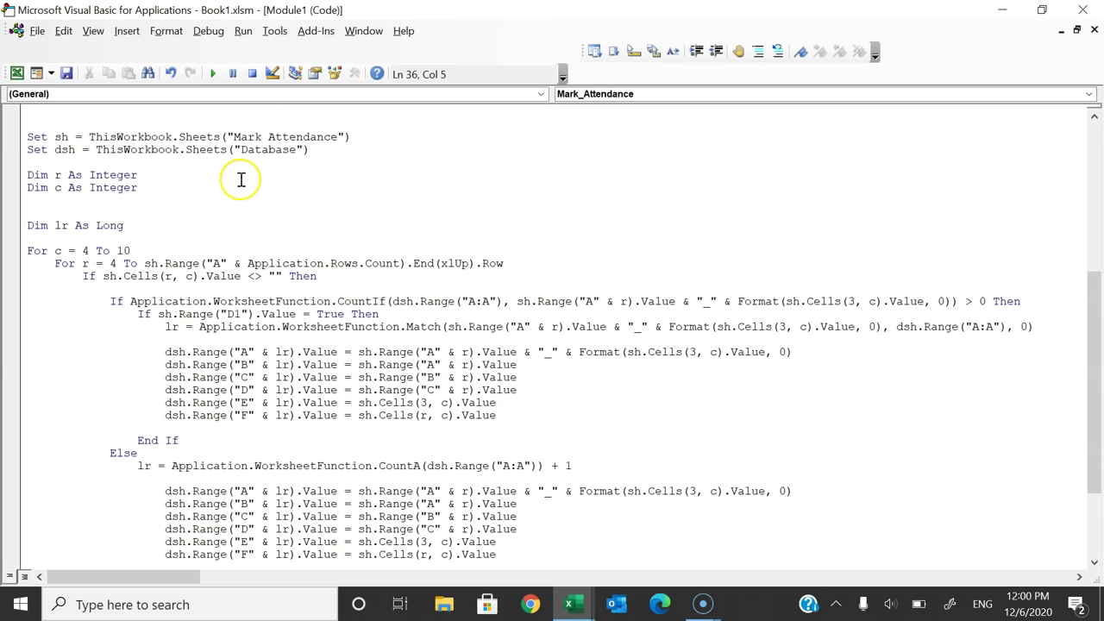
{"action": "left_click_drag", "start_coordinate": [29, 250], "coordinate": [126, 251]}
{"action": "left_click", "coordinate": [151, 251]}
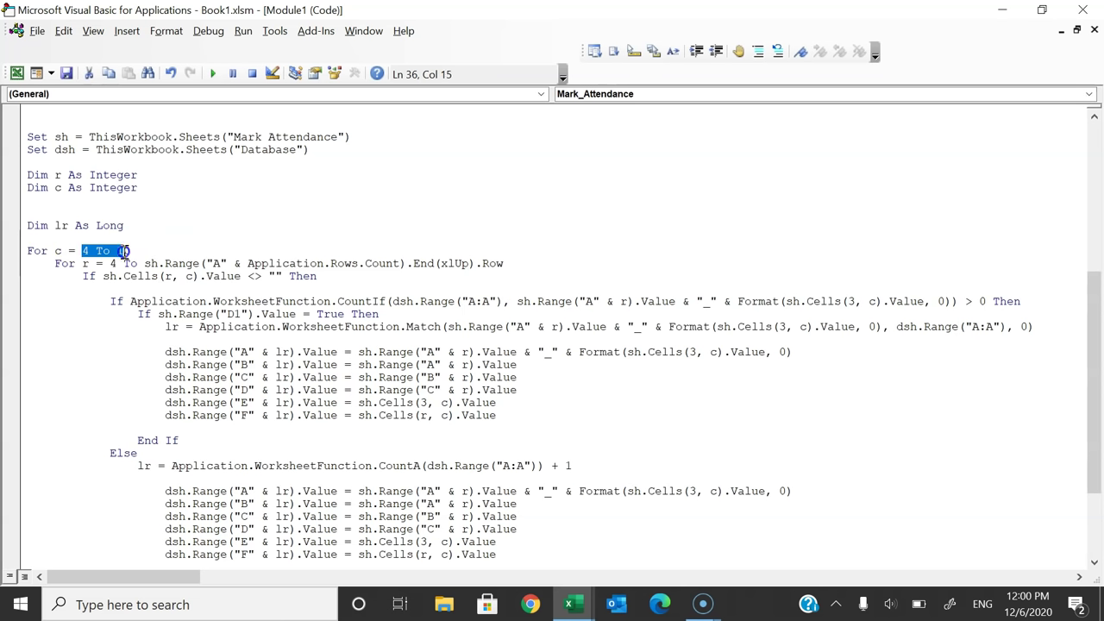
Step: Switch to the Mark Attendance sheet and compare the loop's column range with date columns D to J and their attendance cells
{"action": "key", "text": "alt+F11"}
{"action": "left_click", "coordinate": [341, 280]}
{"action": "left_click", "coordinate": [136, 250]}
{"action": "left_click", "coordinate": [299, 249]}
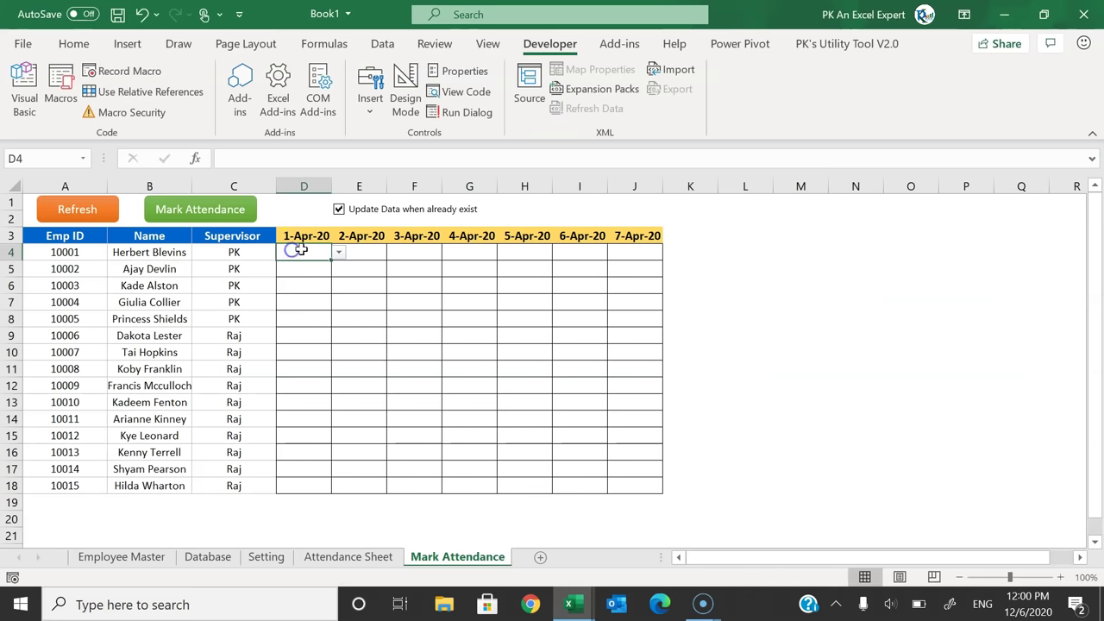
{"action": "left_click", "coordinate": [652, 235]}
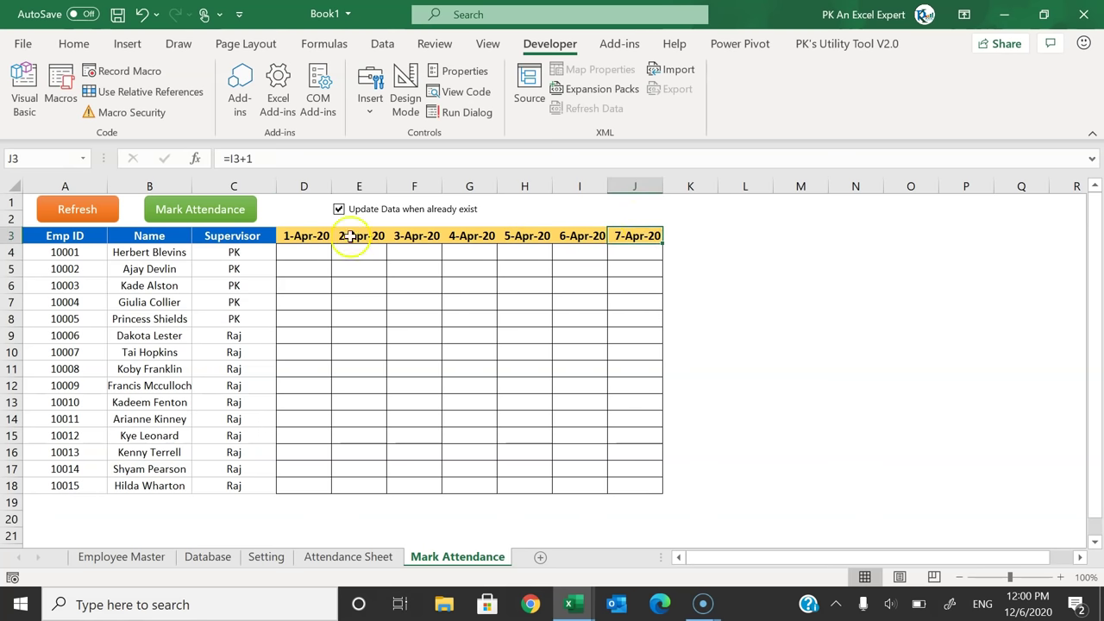
{"action": "left_click_drag", "start_coordinate": [291, 235], "coordinate": [634, 235]}
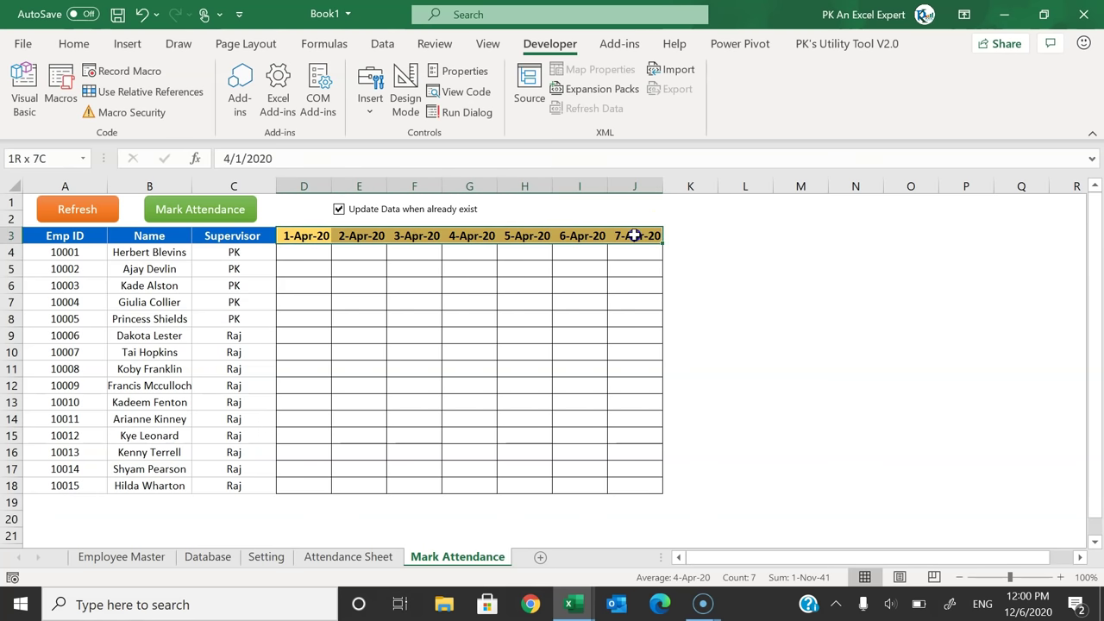
{"action": "left_click_drag", "start_coordinate": [285, 256], "coordinate": [636, 483]}
{"action": "left_click", "coordinate": [414, 281]}
{"action": "left_click_drag", "start_coordinate": [524, 283], "coordinate": [641, 283]}
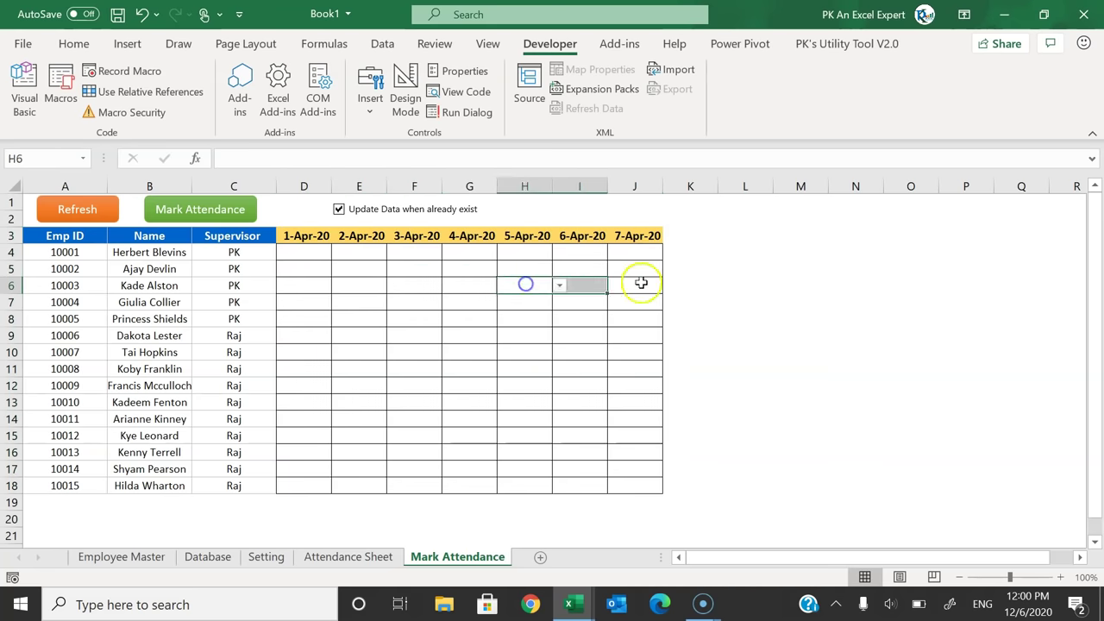
{"action": "left_click", "coordinate": [620, 384]}
Step: Return to the VBA code, examine the inner row loop's start value of 4, and compare it with the sheet's first employee row
{"action": "left_click", "coordinate": [24, 86]}
{"action": "left_click_drag", "start_coordinate": [69, 265], "coordinate": [538, 261]}
{"action": "scroll", "coordinate": [441, 274], "scroll_direction": "down", "scroll_amount": 2}
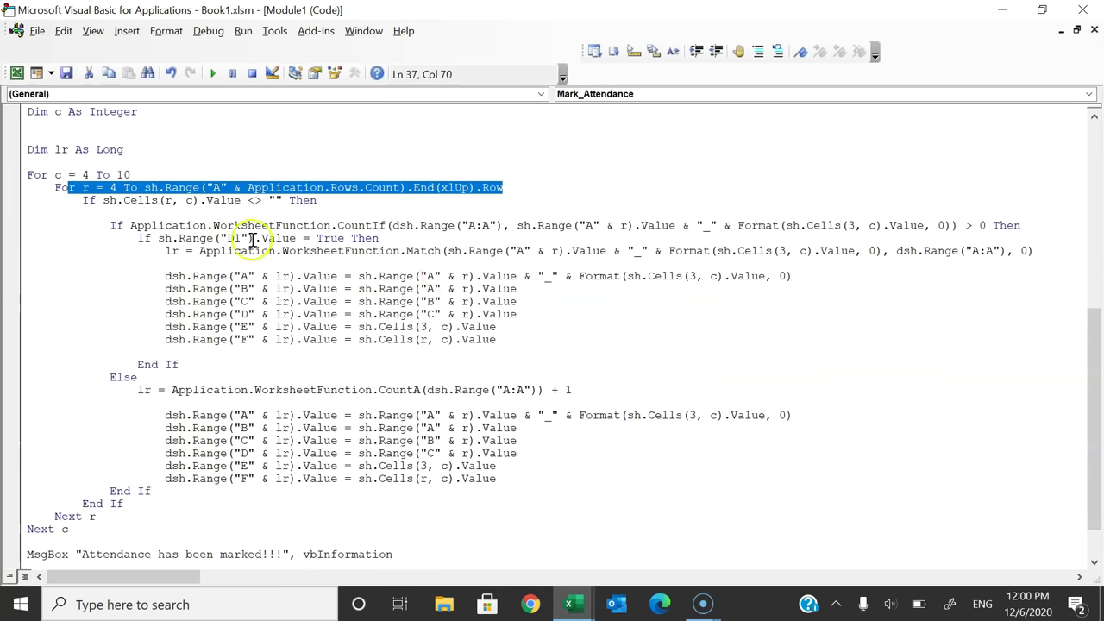
{"action": "left_click", "coordinate": [157, 199]}
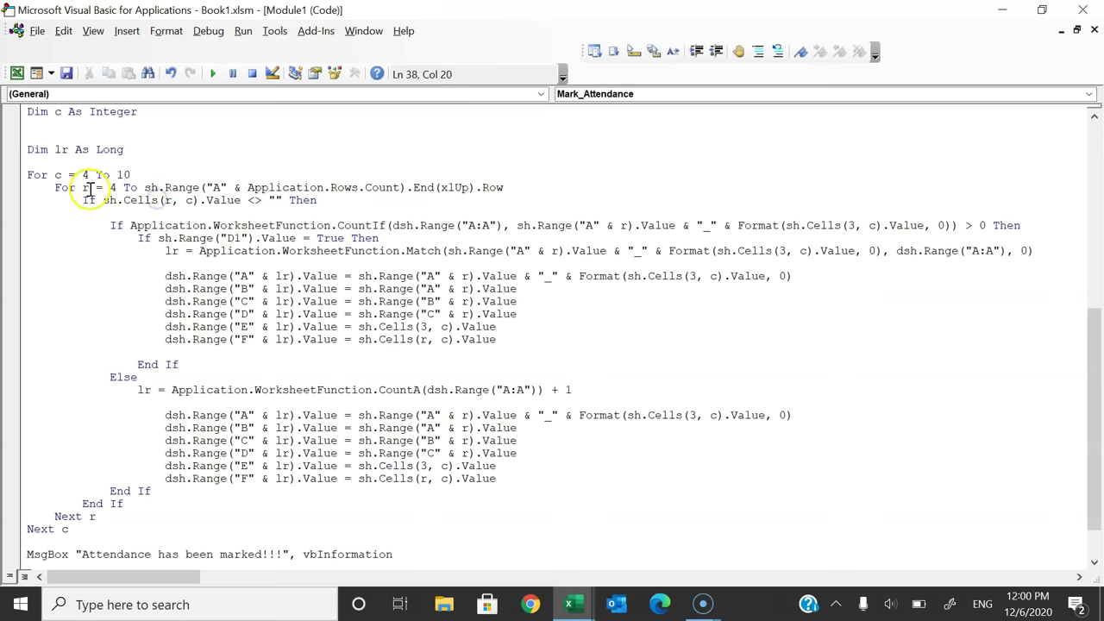
{"action": "left_click_drag", "start_coordinate": [89, 190], "coordinate": [117, 186]}
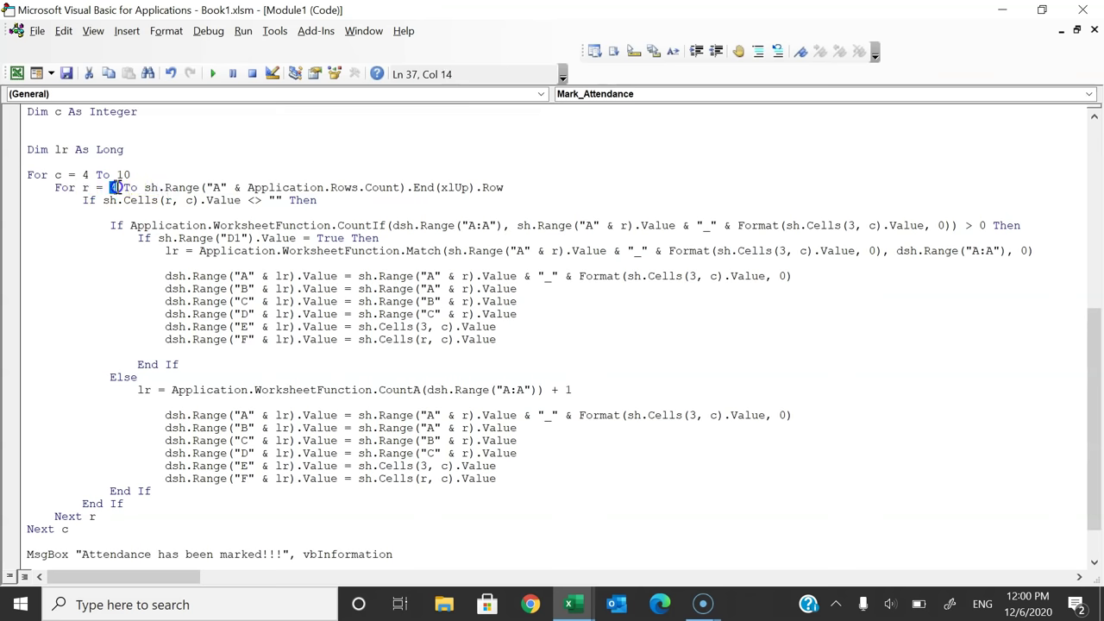
{"action": "key", "text": "alt+F11"}
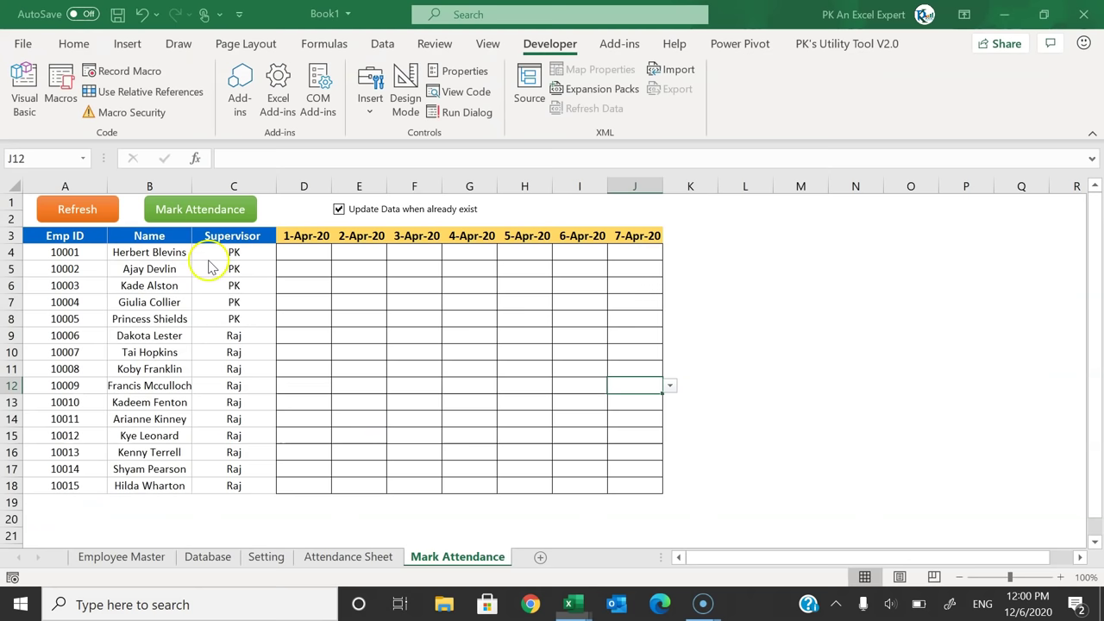
{"action": "left_click", "coordinate": [29, 246]}
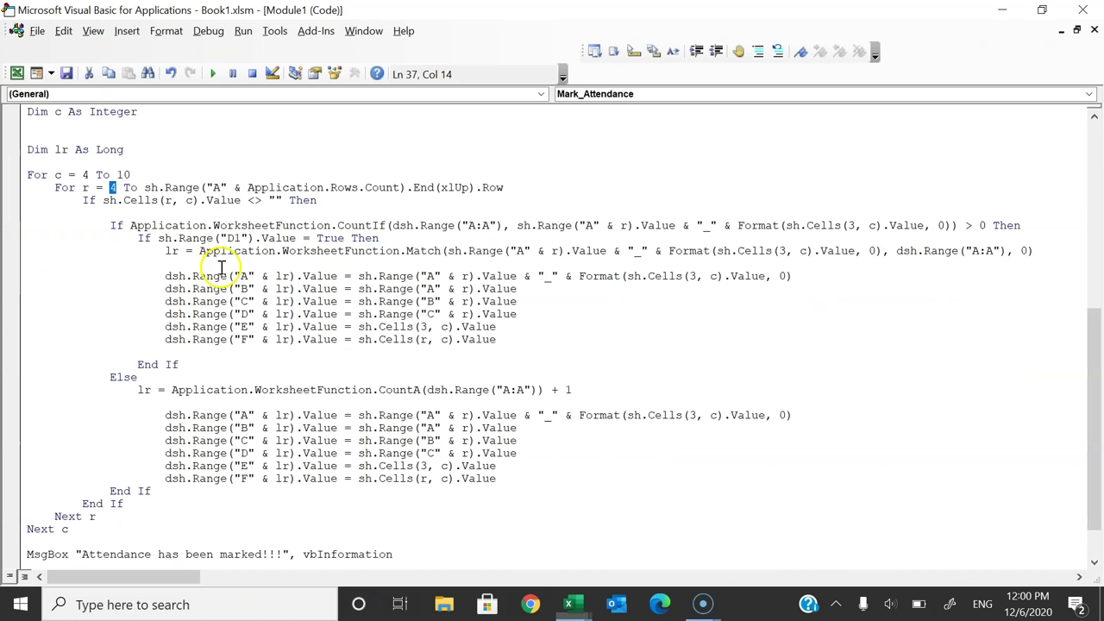
Step: Examine the row loop's last-row expression in the code and compare it with the Emp ID list in A4:A18
{"action": "key", "text": "alt+F11"}
{"action": "left_click_drag", "start_coordinate": [152, 187], "coordinate": [507, 189]}
{"action": "key", "text": "alt+F11"}
{"action": "left_click", "coordinate": [69, 486]}
{"action": "left_click", "coordinate": [8, 486]}
{"action": "left_click_drag", "start_coordinate": [65, 252], "coordinate": [74, 488]}
Step: Trace the order of the nested loops on the sheet, going down the rows of each date column from D to J
{"action": "left_click_drag", "start_coordinate": [301, 235], "coordinate": [316, 482]}
{"action": "left_click", "coordinate": [307, 255]}
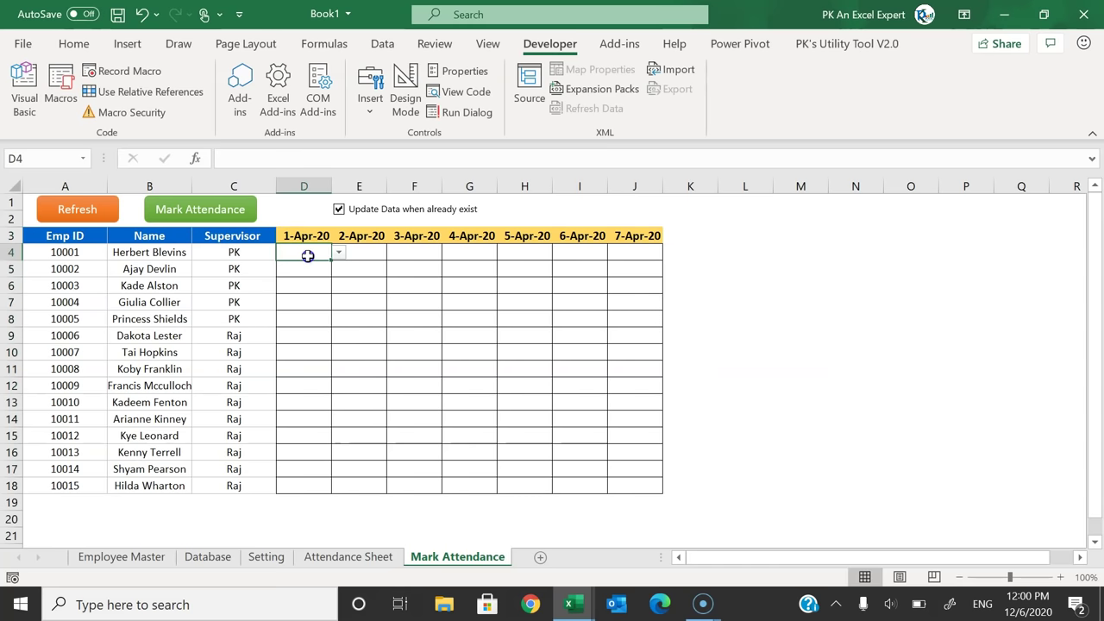
{"action": "left_click_drag", "start_coordinate": [233, 253], "coordinate": [239, 487]}
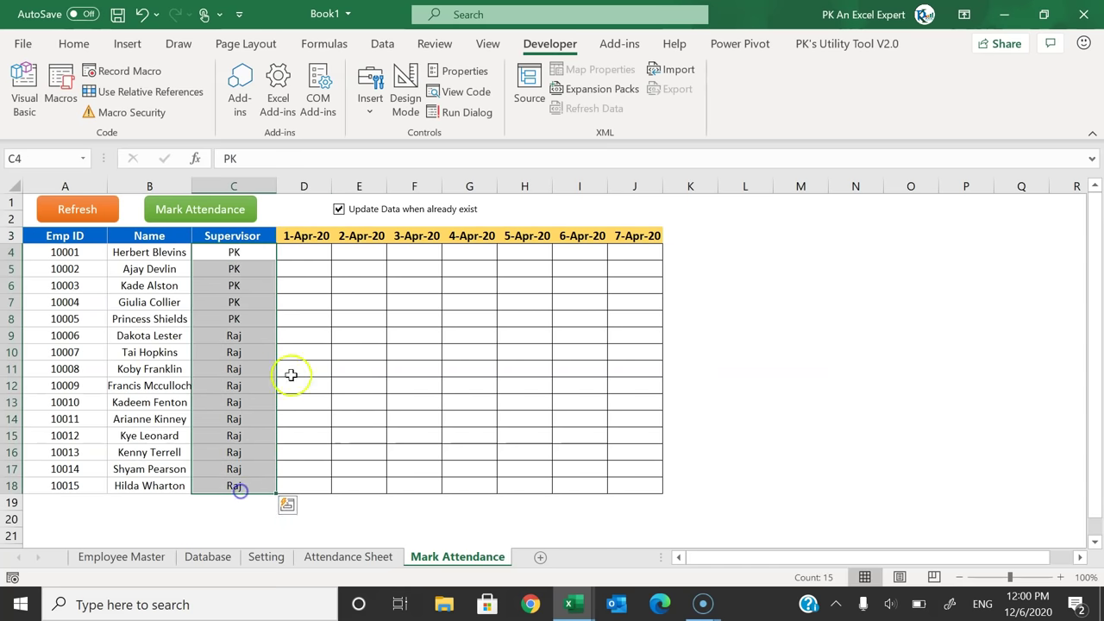
{"action": "left_click_drag", "start_coordinate": [312, 233], "coordinate": [304, 501]}
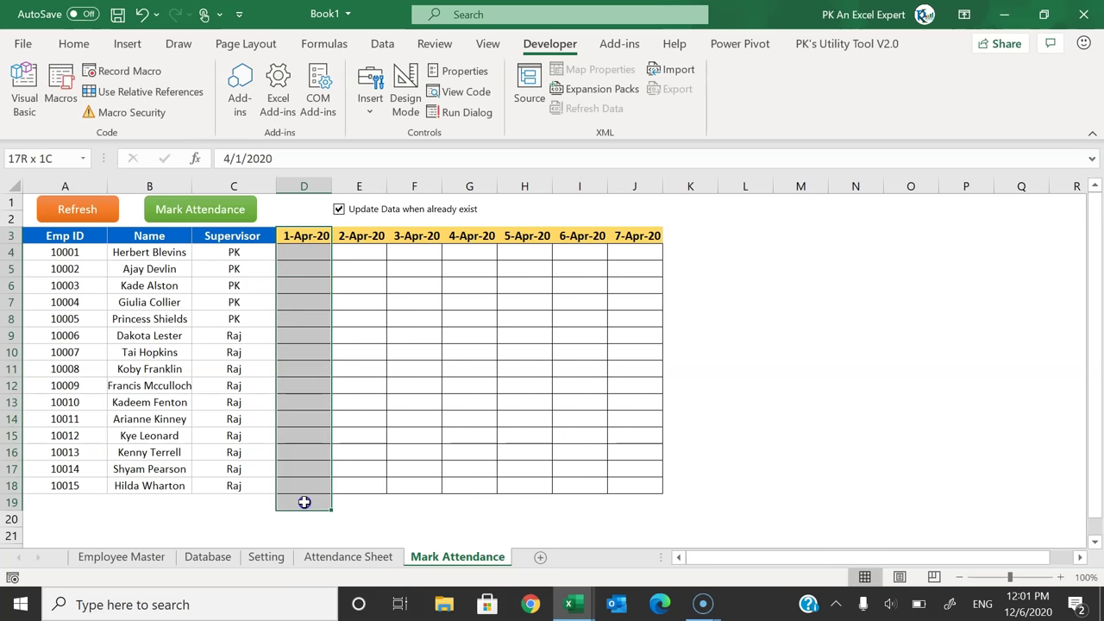
{"action": "left_click_drag", "start_coordinate": [365, 236], "coordinate": [363, 488]}
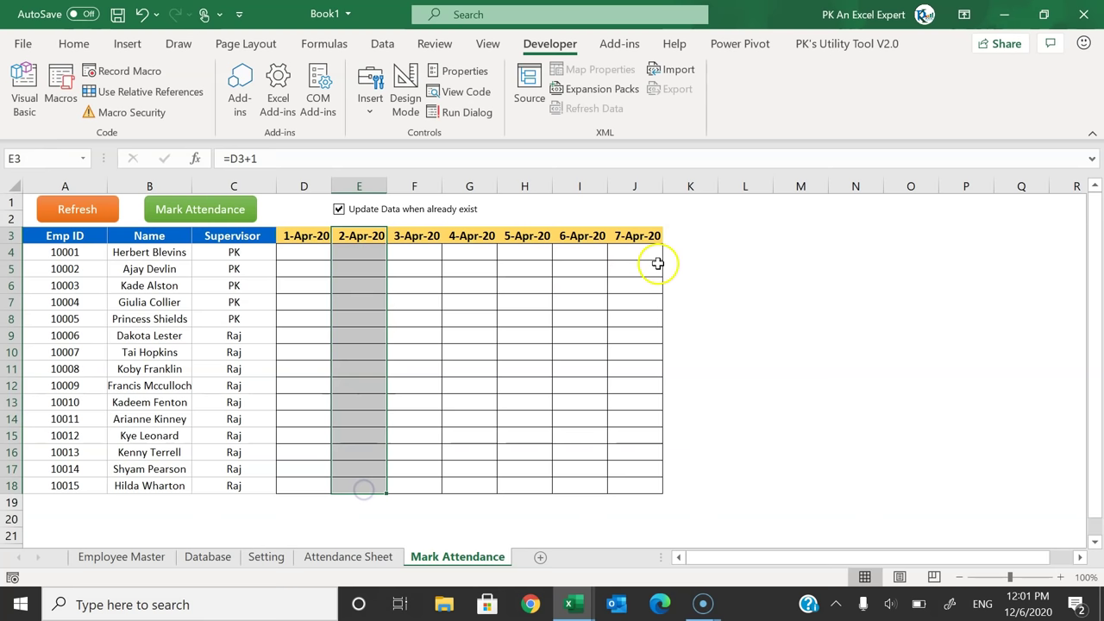
{"action": "left_click", "coordinate": [634, 236]}
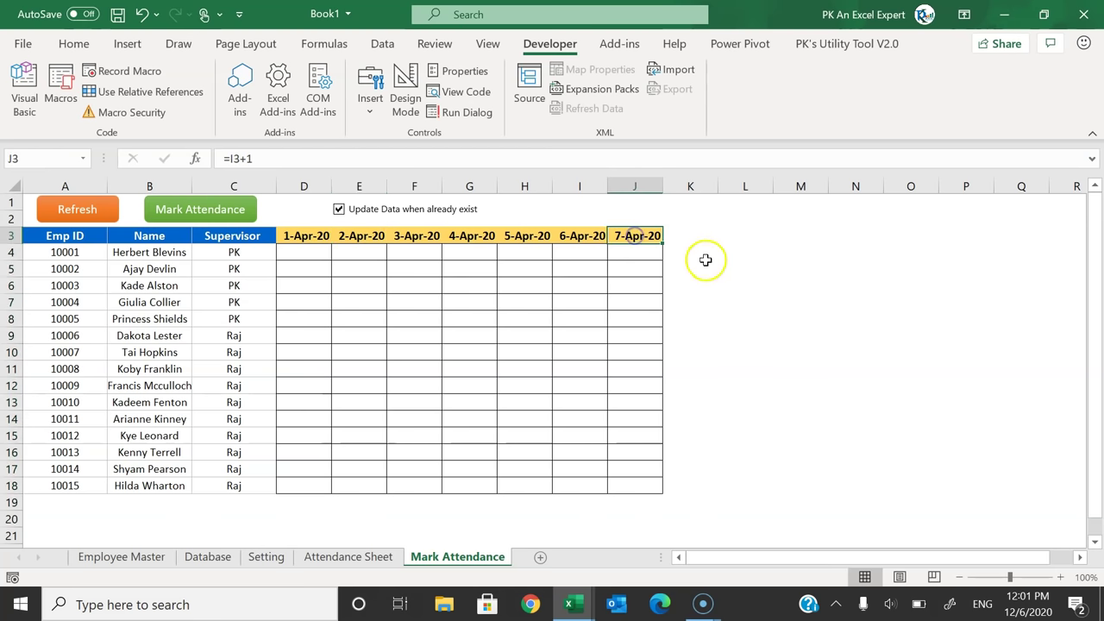
Step: Return to the VBA code and examine the condition If sh.Cells(r, c).Value <> "" Then
{"action": "key", "text": "alt+F11"}
{"action": "left_click_drag", "start_coordinate": [95, 200], "coordinate": [317, 201]}
{"action": "left_click_drag", "start_coordinate": [508, 188], "coordinate": [317, 203]}
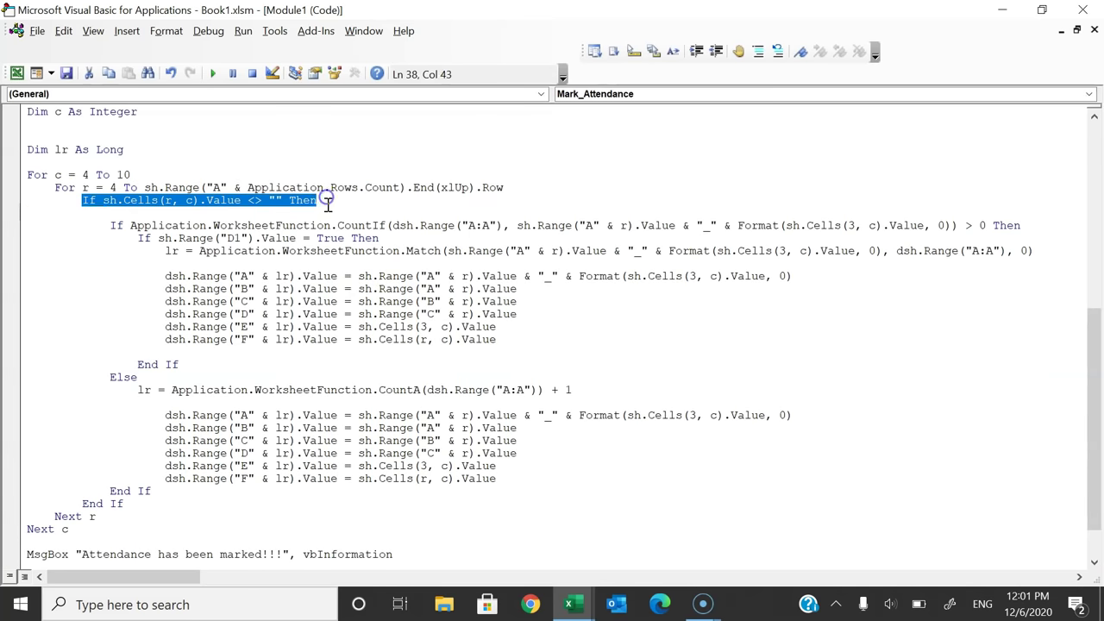
{"action": "left_click", "coordinate": [338, 204]}
{"action": "left_click_drag", "start_coordinate": [102, 204], "coordinate": [308, 203]}
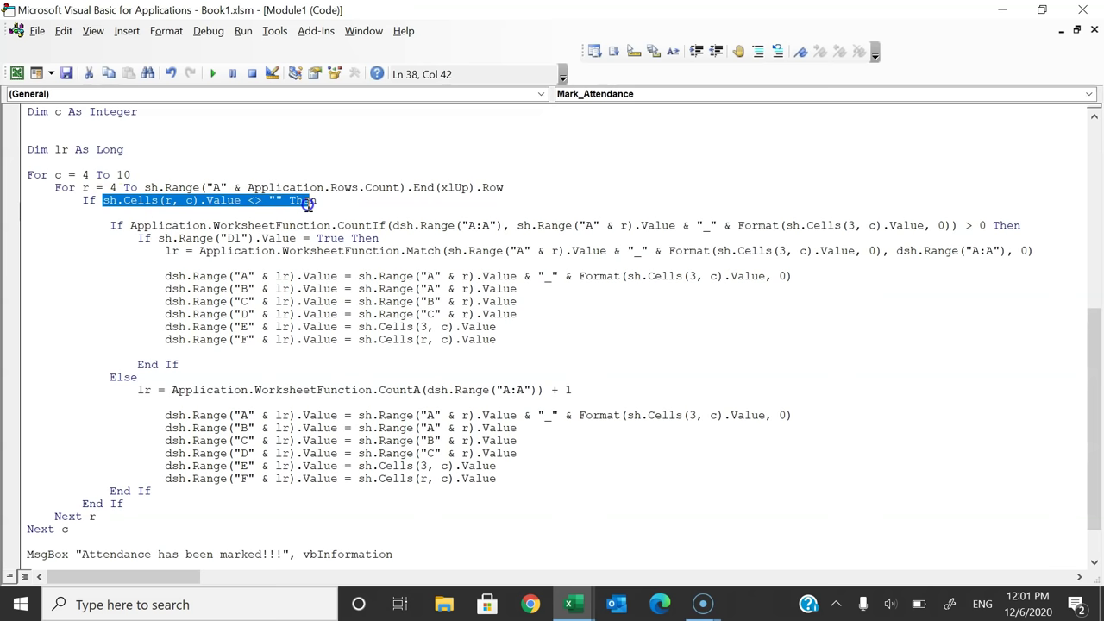
{"action": "left_click", "coordinate": [335, 205]}
{"action": "left_click_drag", "start_coordinate": [102, 204], "coordinate": [181, 201]}
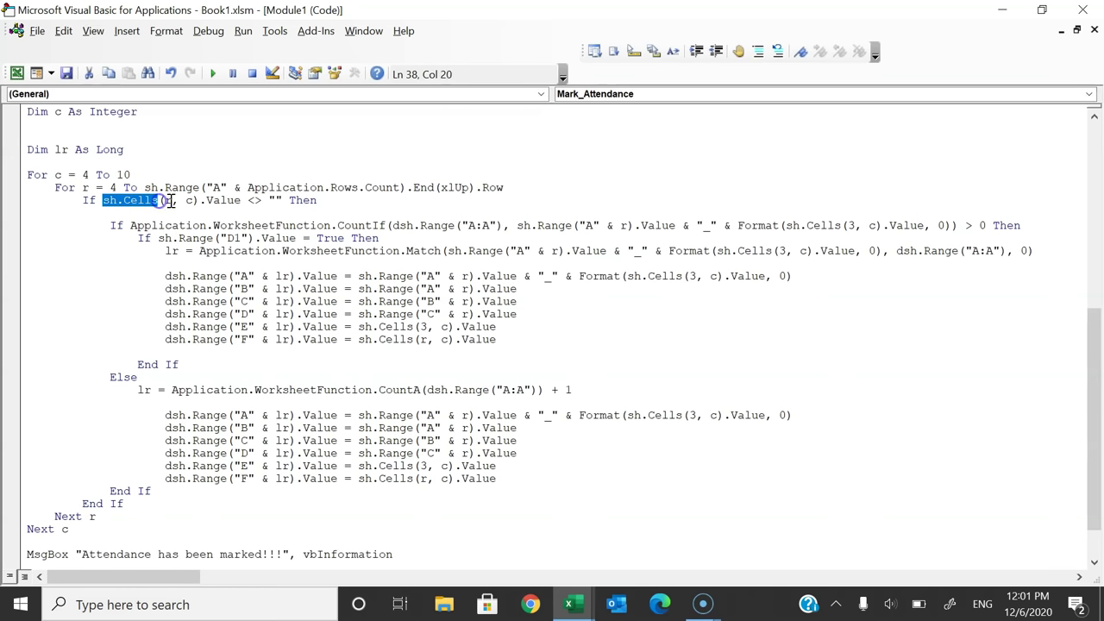
{"action": "double_click", "coordinate": [168, 200]}
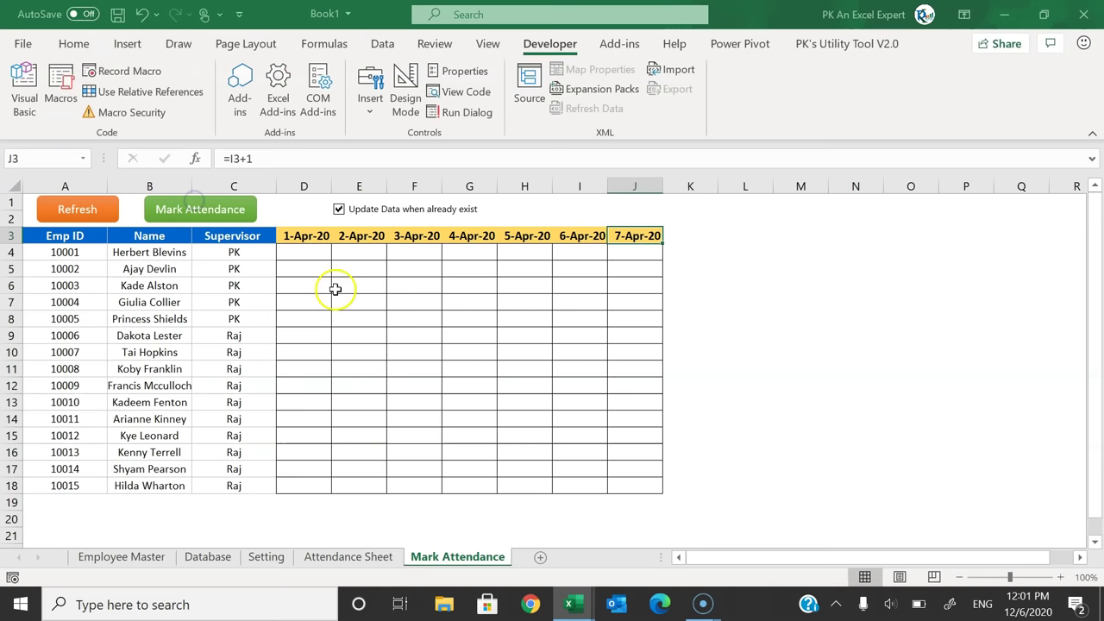
Step: On the Mark Attendance sheet, set the first employee's attendance for 1-Apr-20 in cell D4 to A
{"action": "key", "text": "alt+F11"}
{"action": "left_click", "coordinate": [298, 254]}
{"action": "left_click", "coordinate": [305, 269]}
{"action": "left_click", "coordinate": [304, 253]}
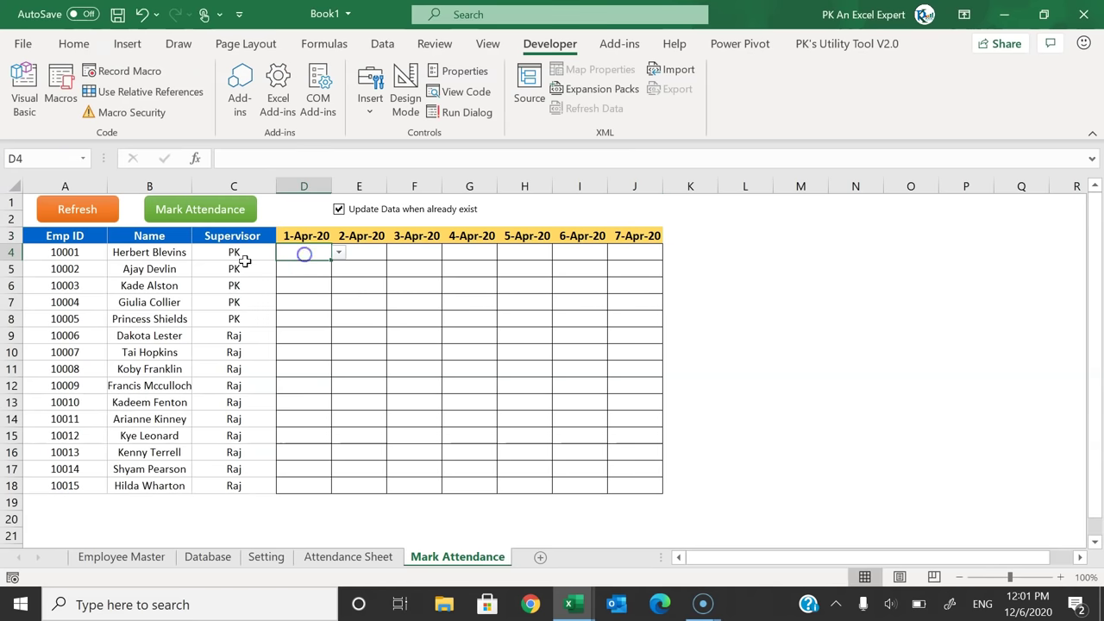
{"action": "left_click", "coordinate": [338, 253]}
{"action": "left_click", "coordinate": [331, 279]}
{"action": "left_click", "coordinate": [309, 262]}
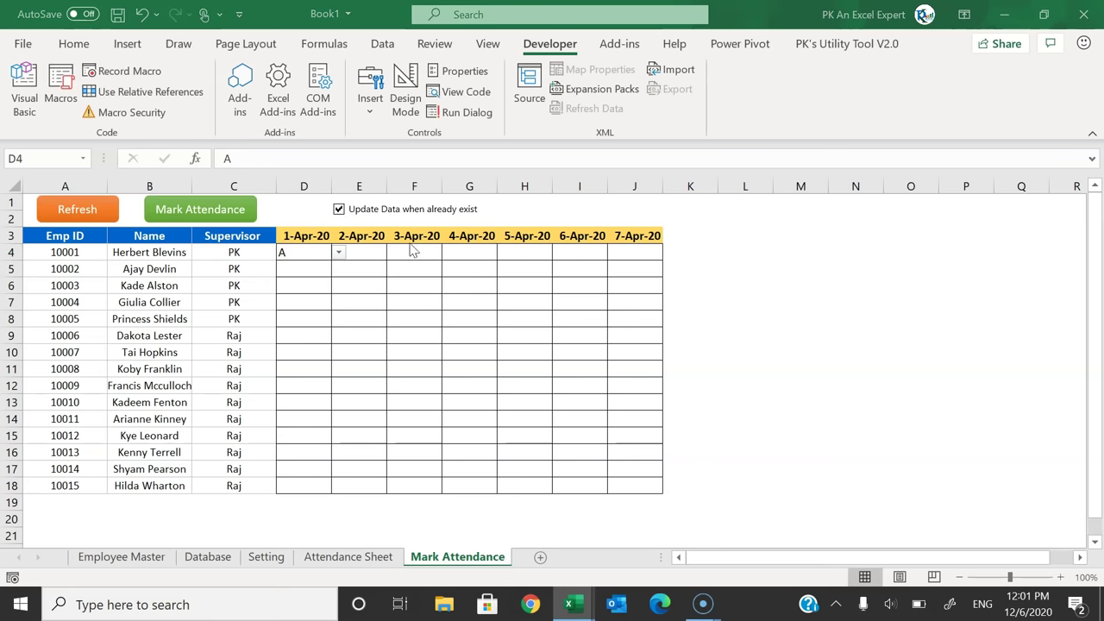
Step: Return to the VBA code and examine the non-blank check and the CountIf condition with its range dsh.Range("A:A")
{"action": "key", "text": "alt+F11"}
{"action": "left_click_drag", "start_coordinate": [317, 200], "coordinate": [173, 201]}
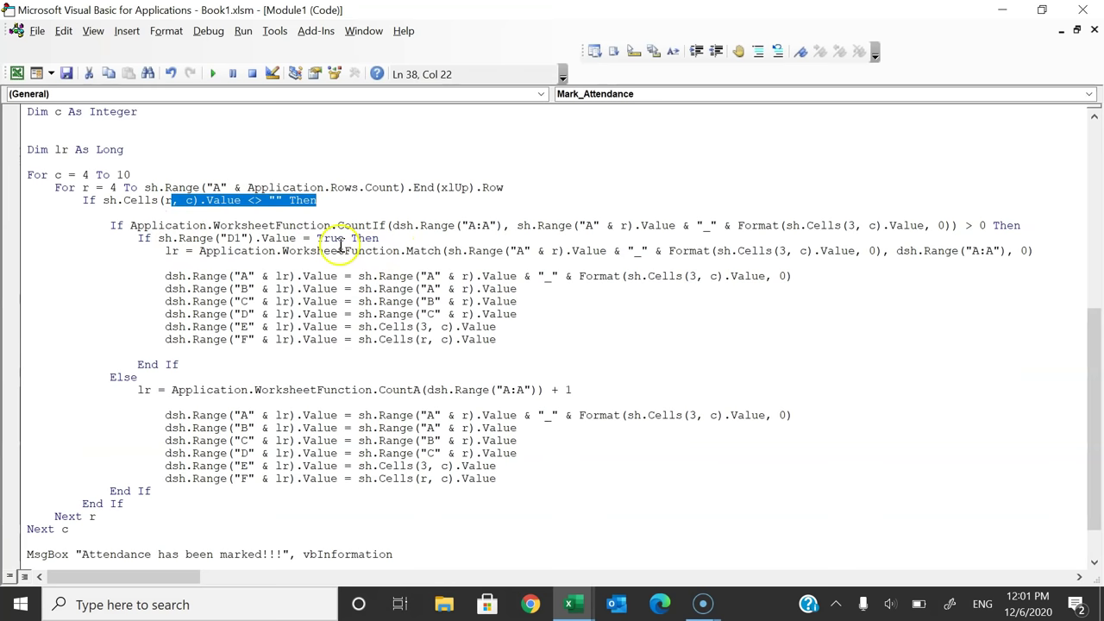
{"action": "left_click_drag", "start_coordinate": [112, 225], "coordinate": [999, 225]}
{"action": "left_click", "coordinate": [237, 244]}
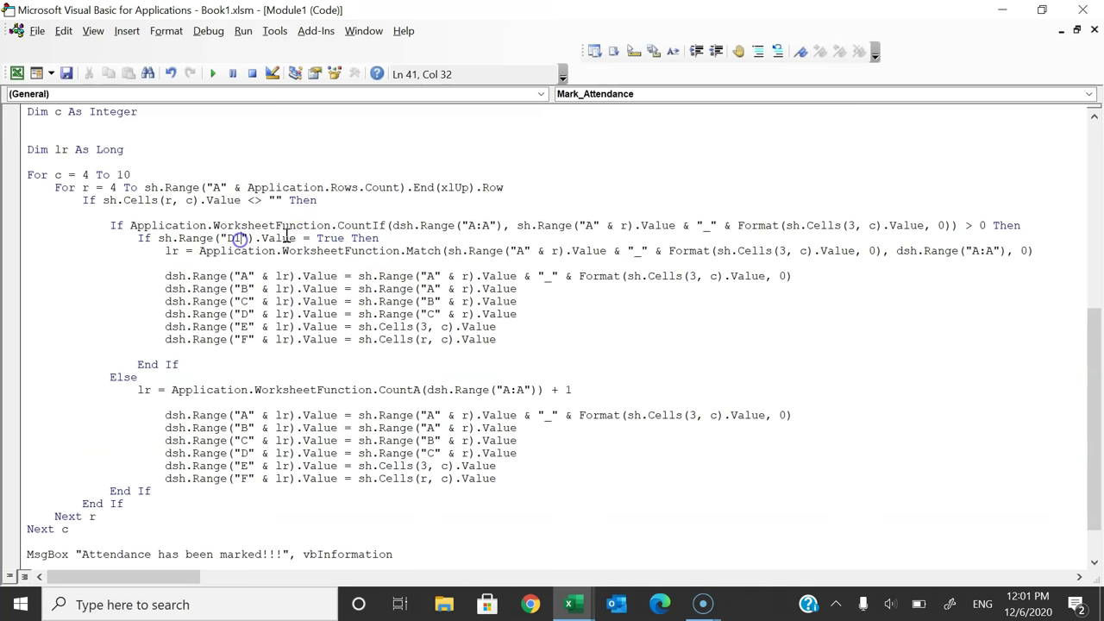
{"action": "double_click", "coordinate": [373, 225]}
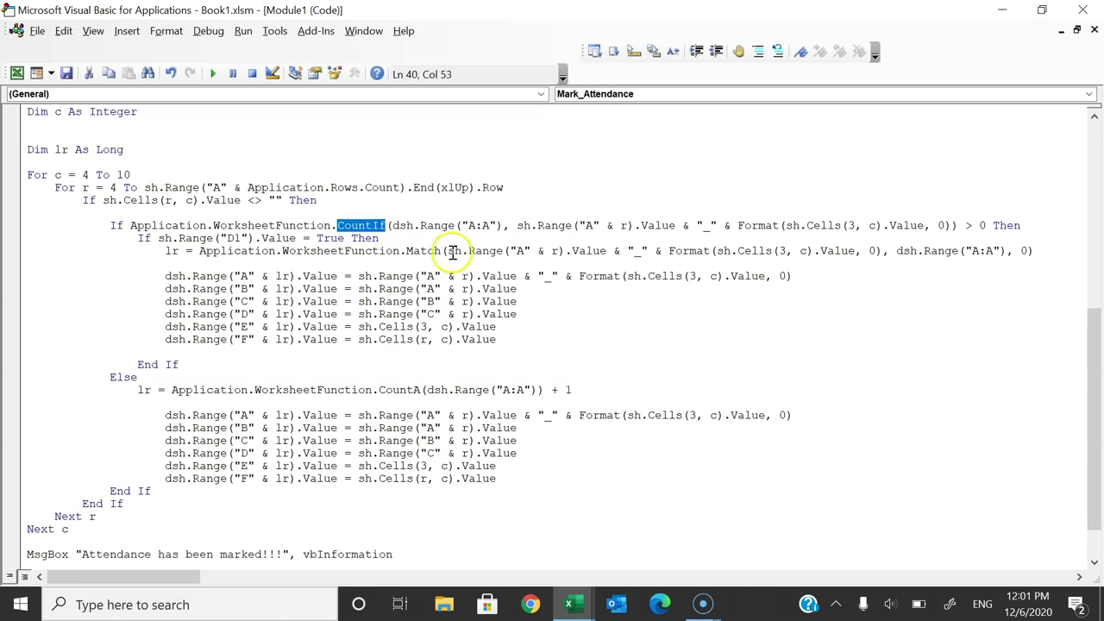
{"action": "left_click_drag", "start_coordinate": [393, 225], "coordinate": [504, 226]}
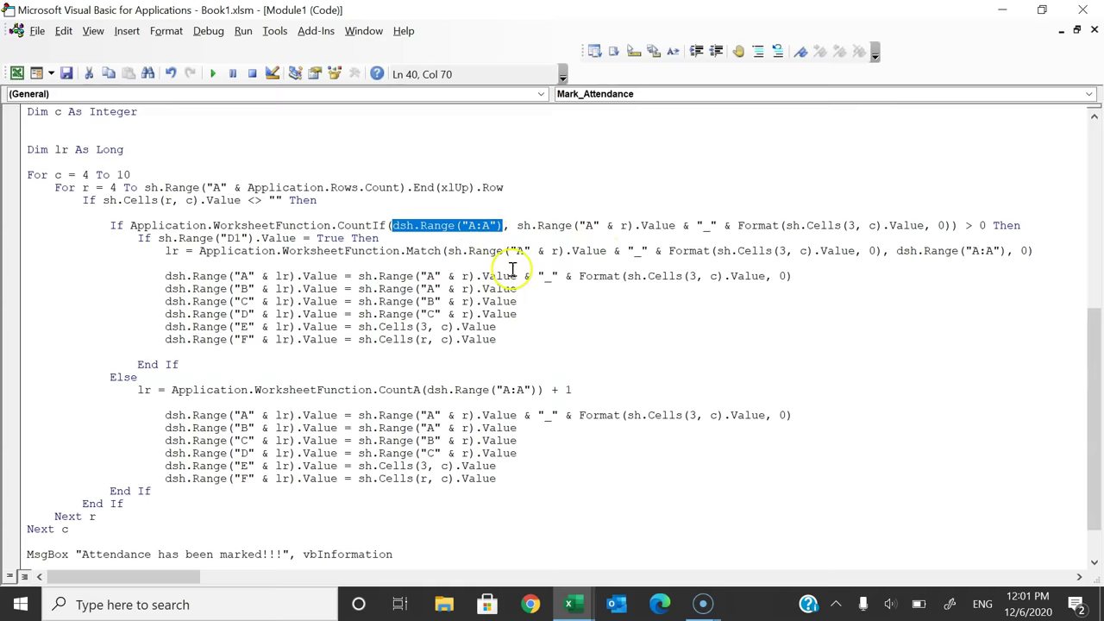
Step: Check the Unique ID column A on the Database sheet against the CountIf range, and return to the code
{"action": "key", "text": "alt+Tab"}
{"action": "left_click", "coordinate": [203, 556]}
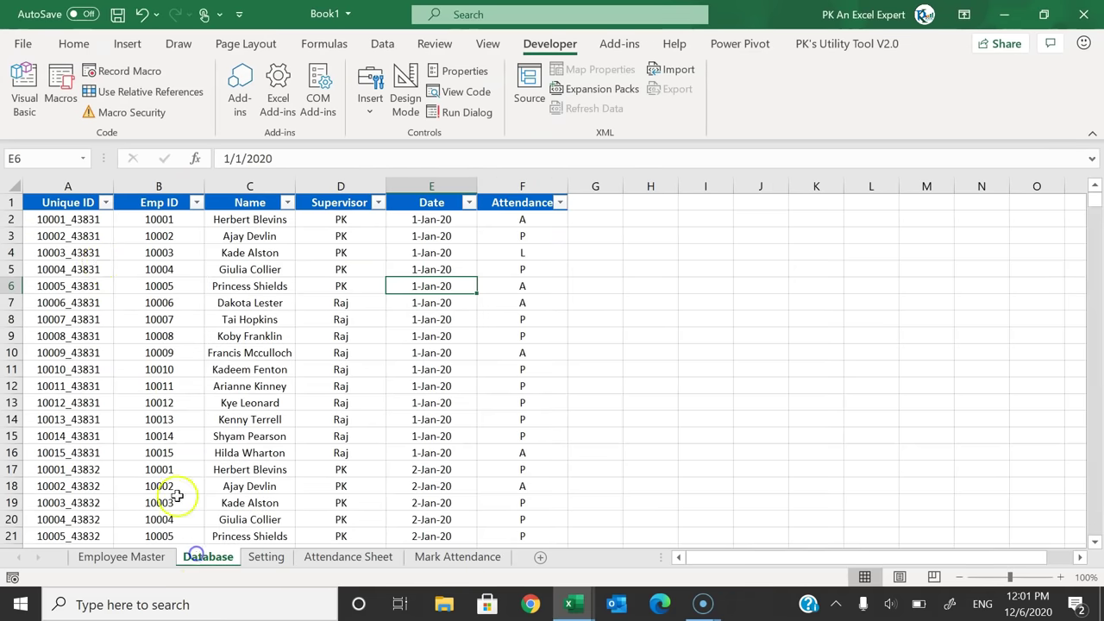
{"action": "left_click", "coordinate": [69, 187]}
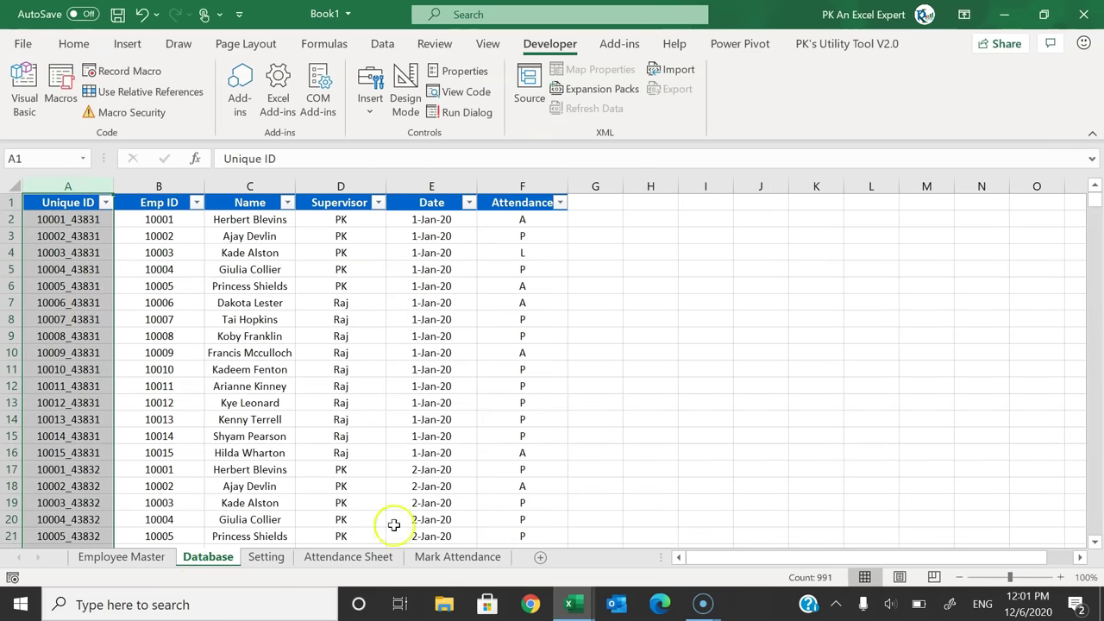
{"action": "key", "text": "alt+Tab"}
{"action": "left_click", "coordinate": [567, 242]}
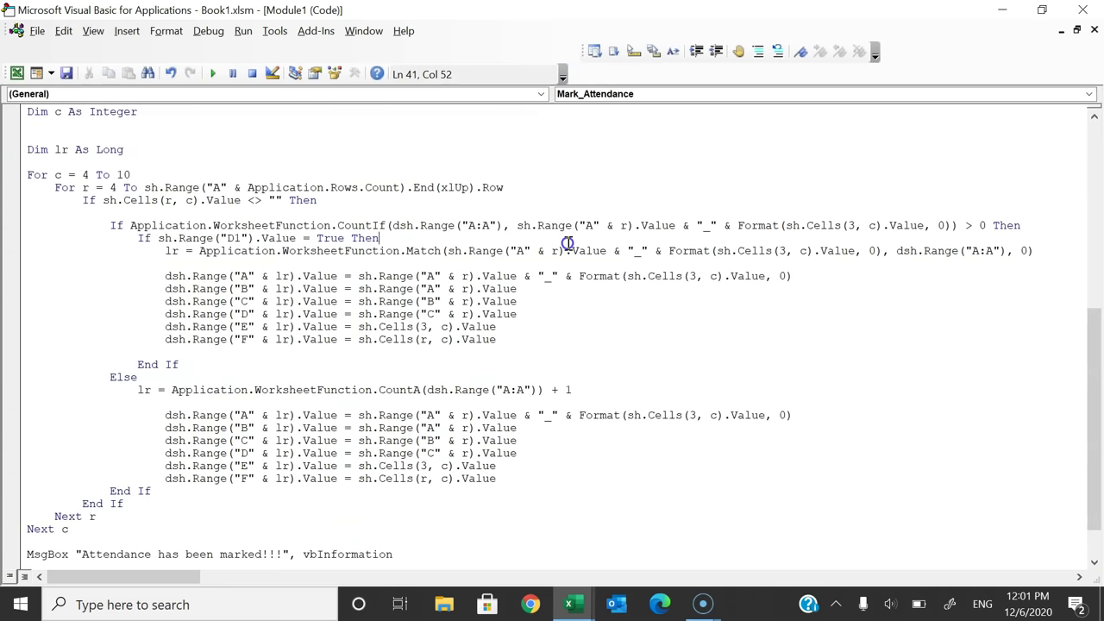
Step: On the Mark Attendance sheet, check the Emp ID in A4 and date in D3 that form the lookup ID for D4
{"action": "key", "text": "alt+Tab"}
{"action": "left_click", "coordinate": [462, 556]}
{"action": "left_click", "coordinate": [53, 252]}
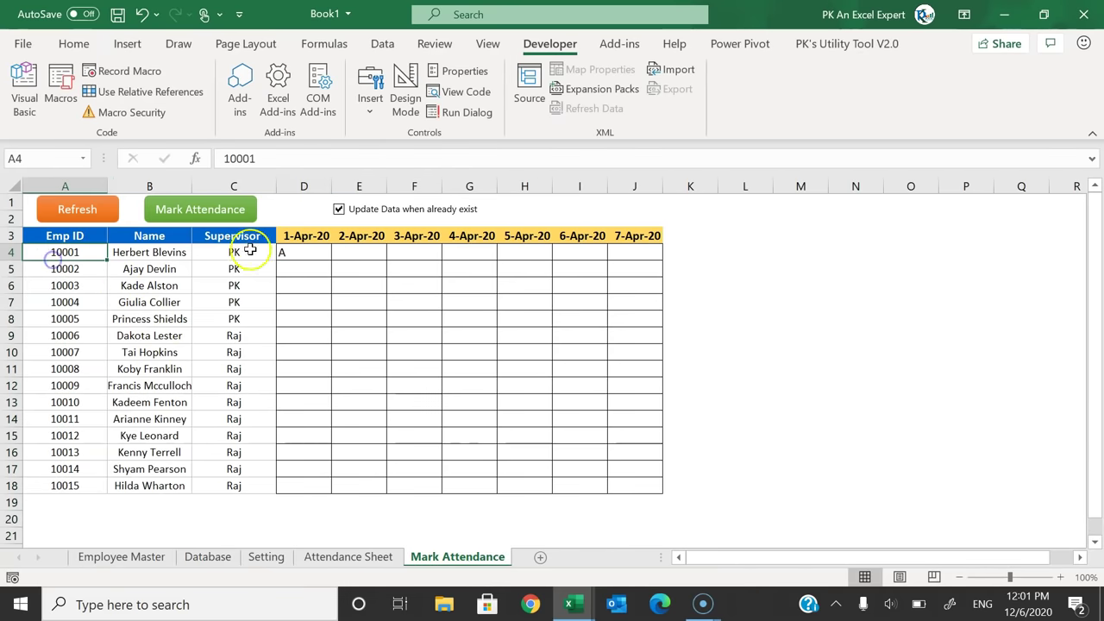
{"action": "left_click", "coordinate": [302, 235]}
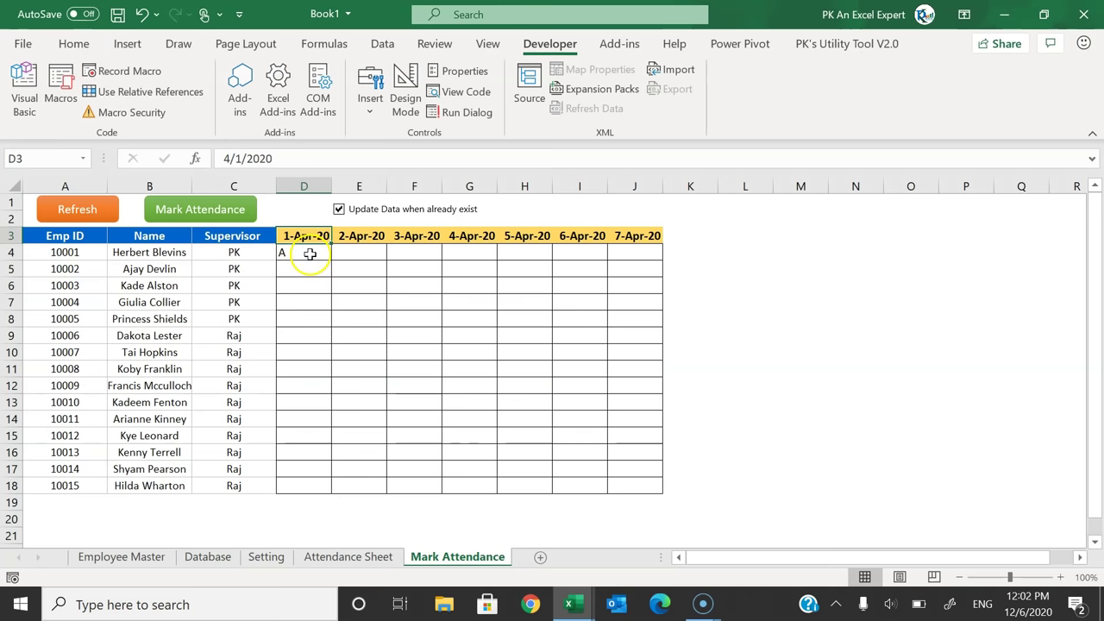
{"action": "left_click_drag", "start_coordinate": [309, 253], "coordinate": [54, 253]}
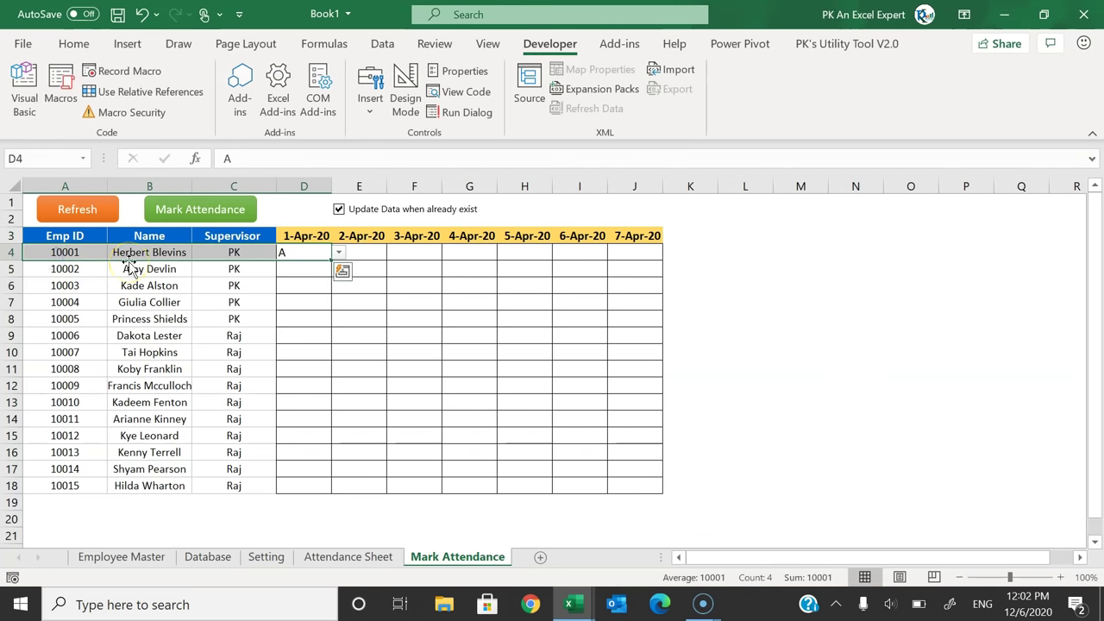
Step: Check the date in D3, then return to the code and examine the CountIf criterion joining Emp ID and date, with its > 0 test
{"action": "left_click", "coordinate": [307, 237]}
{"action": "key", "text": "alt+Tab"}
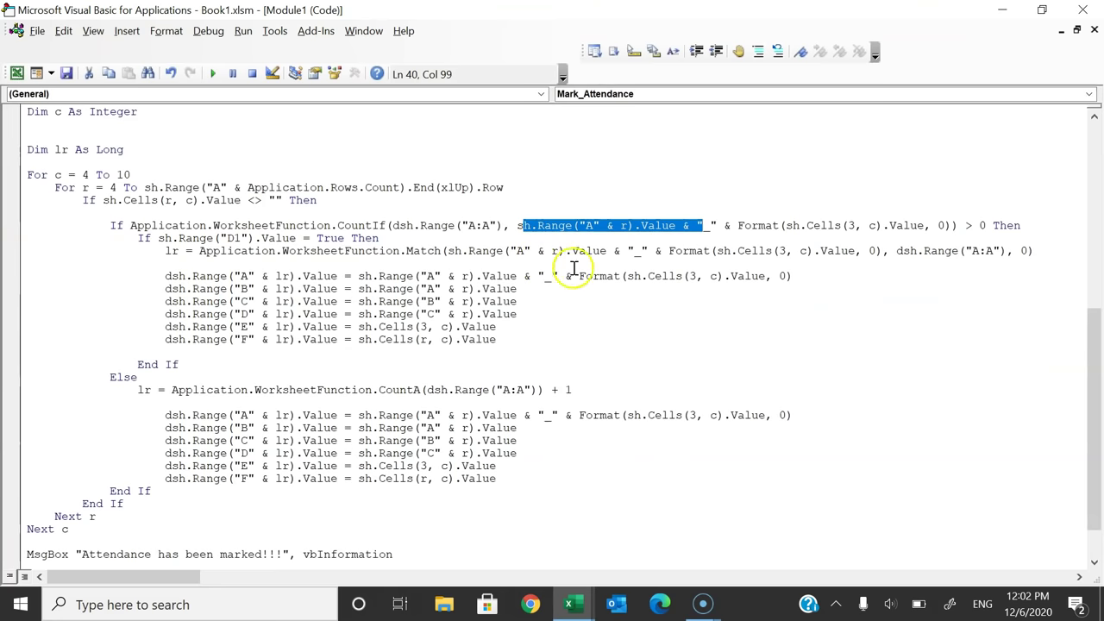
{"action": "left_click", "coordinate": [548, 232]}
{"action": "left_click_drag", "start_coordinate": [497, 227], "coordinate": [939, 222]}
{"action": "left_click", "coordinate": [654, 250]}
{"action": "left_click_drag", "start_coordinate": [586, 226], "coordinate": [947, 226]}
{"action": "left_click", "coordinate": [968, 226]}
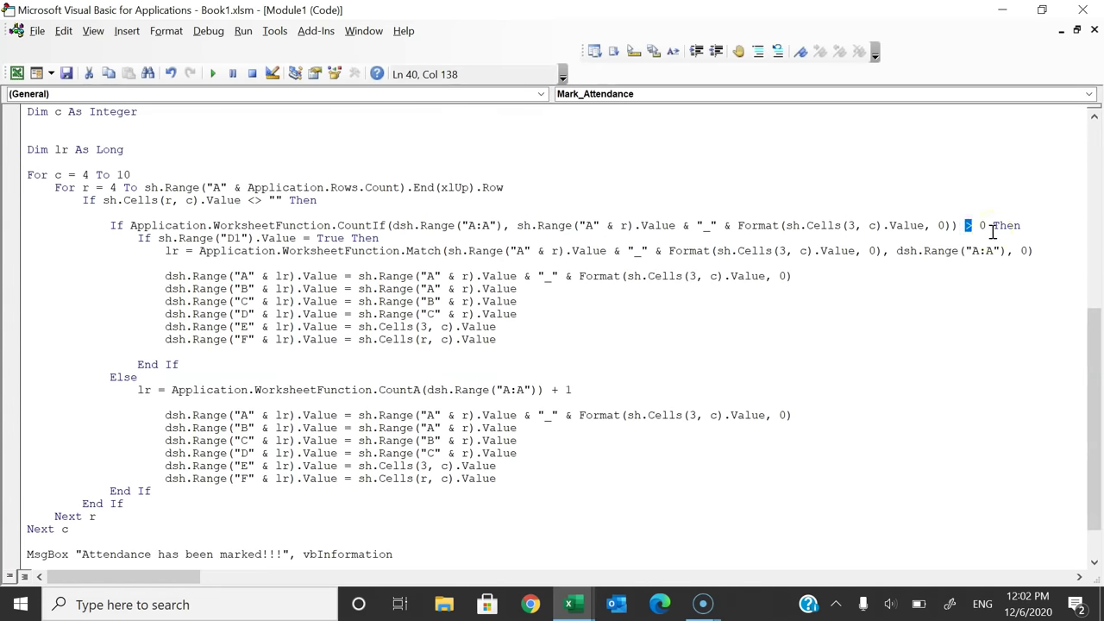
Step: Examine the inner If block and its condition sh.Range("D1").Value = True, and switch back to the Mark Attendance sheet
{"action": "left_click_drag", "start_coordinate": [137, 242], "coordinate": [192, 360]}
{"action": "left_click", "coordinate": [231, 231]}
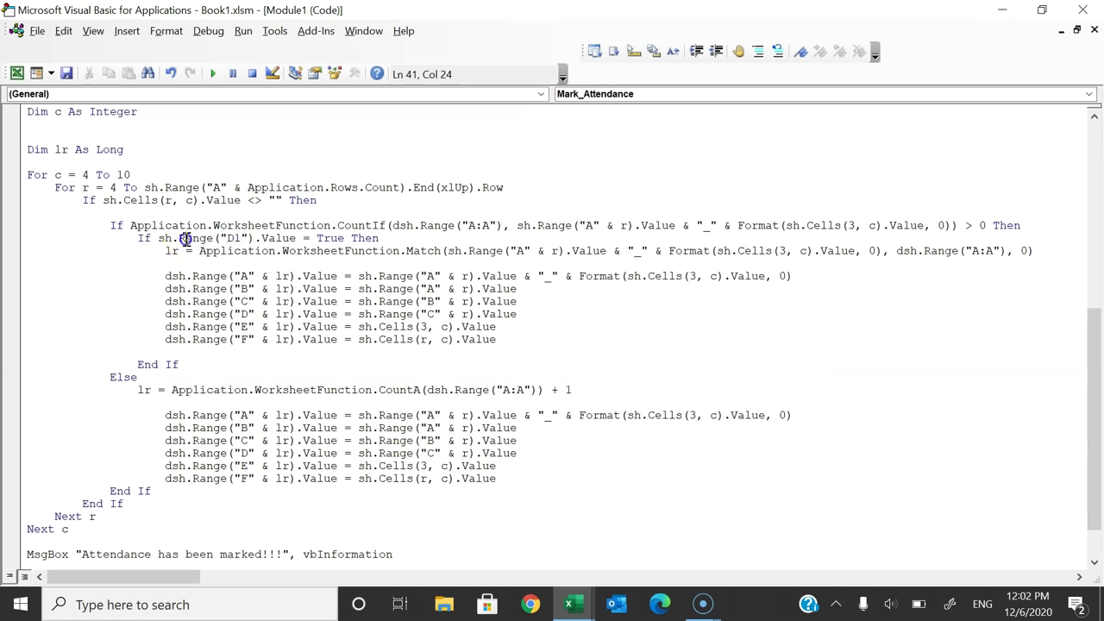
{"action": "left_click_drag", "start_coordinate": [184, 238], "coordinate": [269, 239]}
{"action": "key", "text": "alt+Tab"}
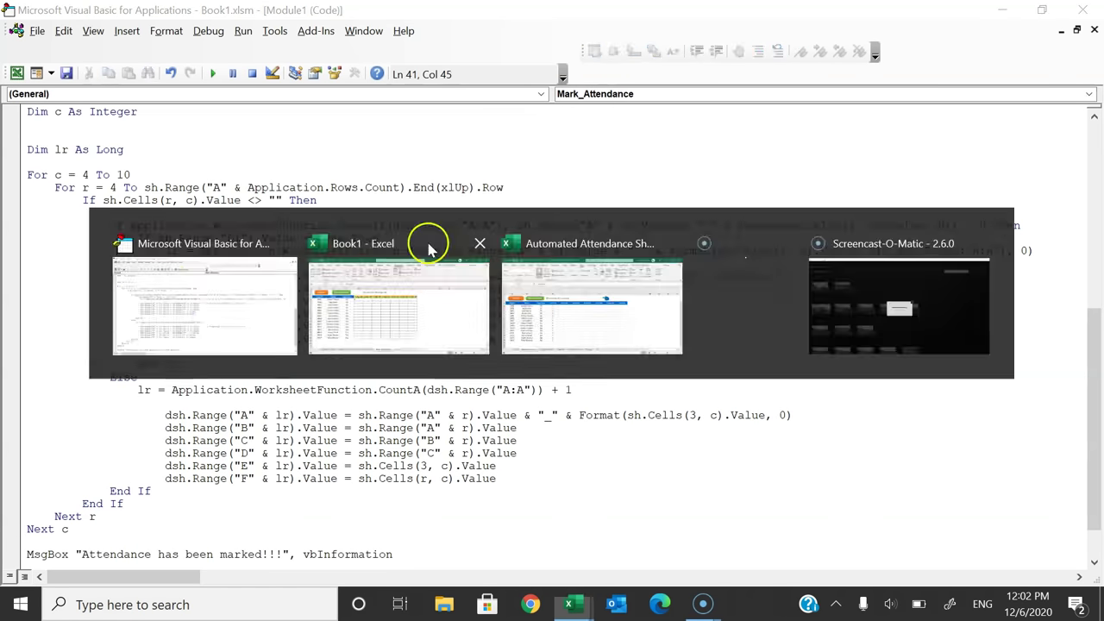
Step: Change the font colour of cell D1 on the Mark Attendance sheet to black
{"action": "left_click", "coordinate": [289, 204]}
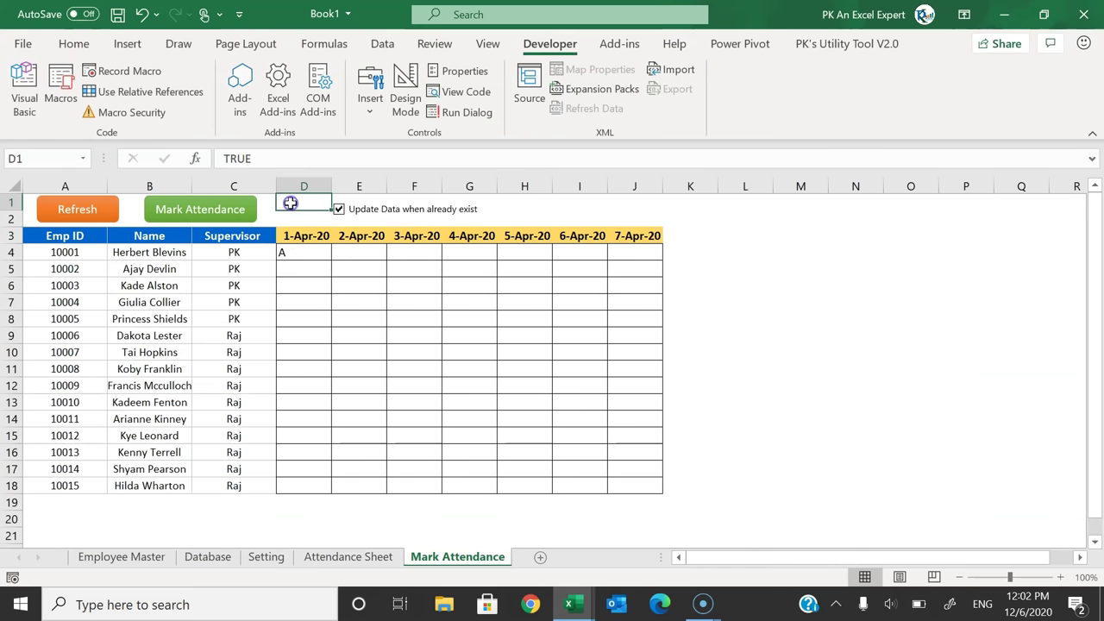
{"action": "left_click", "coordinate": [89, 50]}
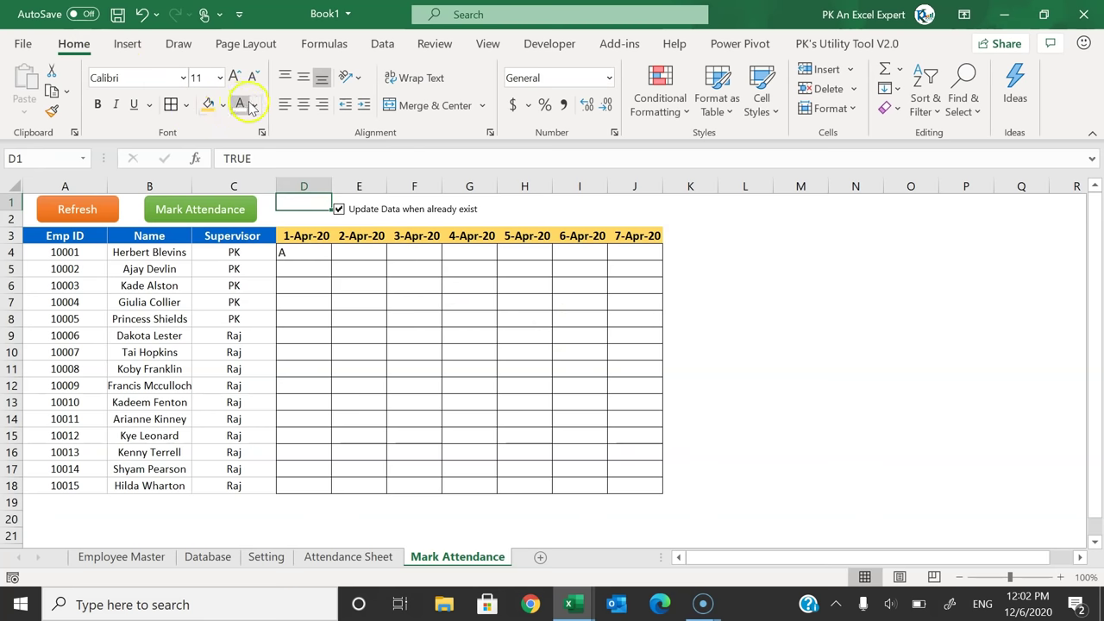
{"action": "left_click", "coordinate": [256, 104]}
{"action": "left_click", "coordinate": [254, 174]}
{"action": "left_click_drag", "start_coordinate": [419, 280], "coordinate": [359, 252]}
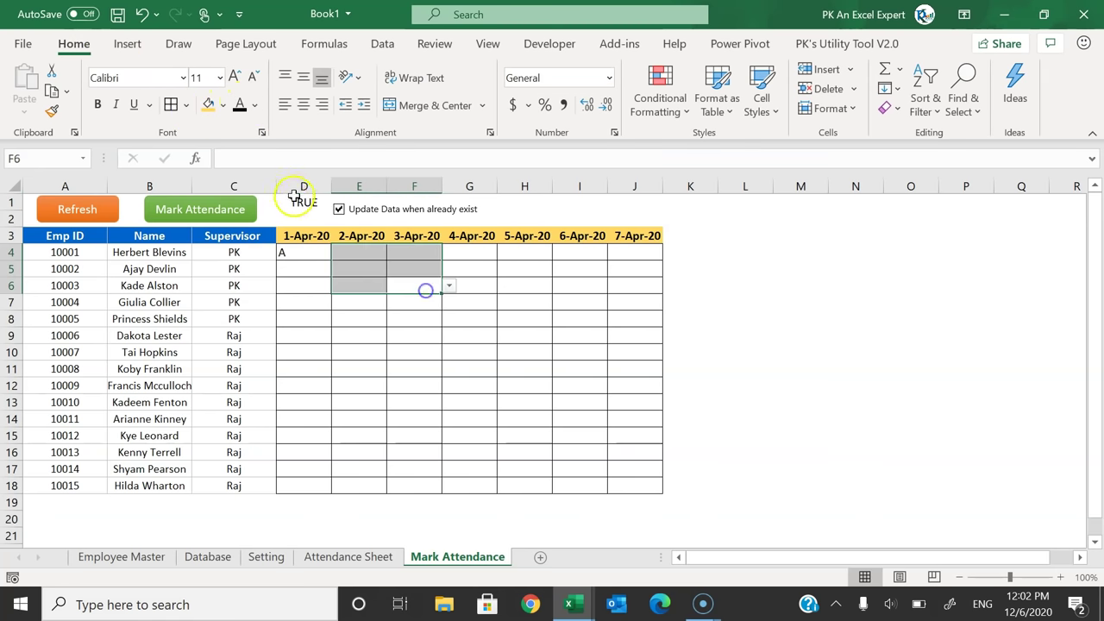
Step: Turn the "Update Data when already exist" checkbox off and on again to check its linked cell D1
{"action": "left_click", "coordinate": [304, 204]}
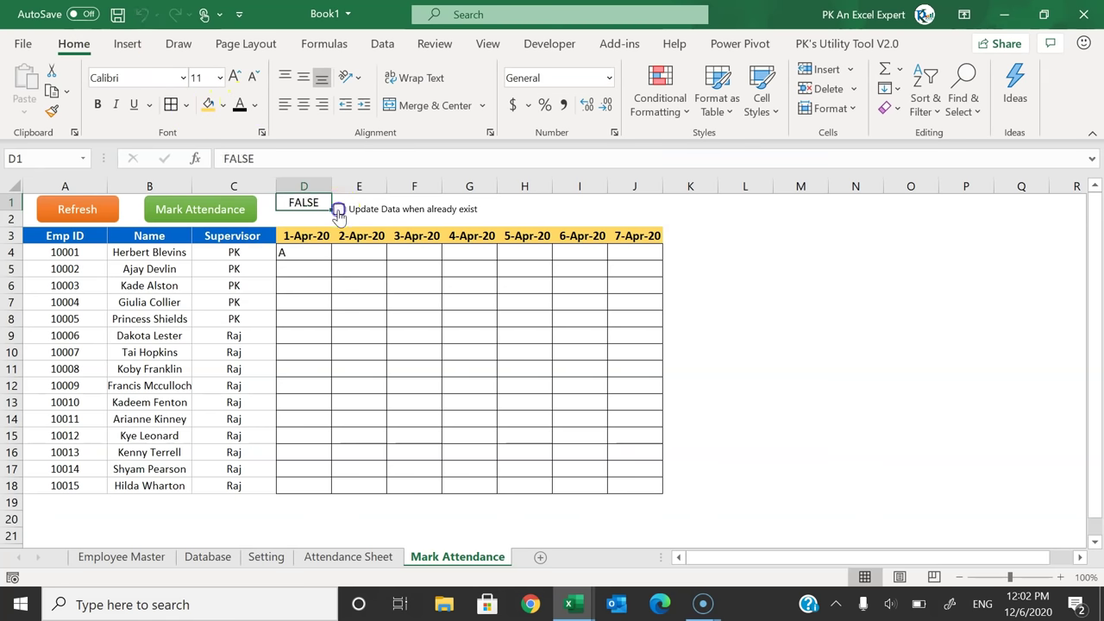
{"action": "left_click", "coordinate": [338, 212]}
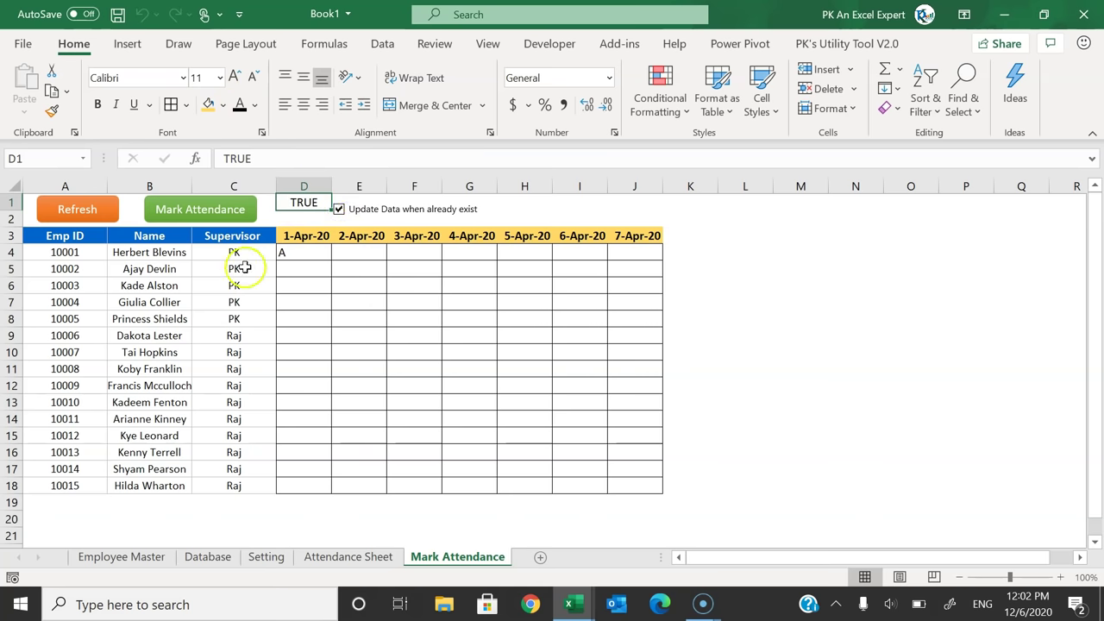
{"action": "left_click", "coordinate": [291, 252]}
Step: Return to the code and examine the Match line that assigns lr, including its lookup value and the range dsh.Range("A:A")
{"action": "key", "text": "alt+Tab"}
{"action": "left_click", "coordinate": [480, 286]}
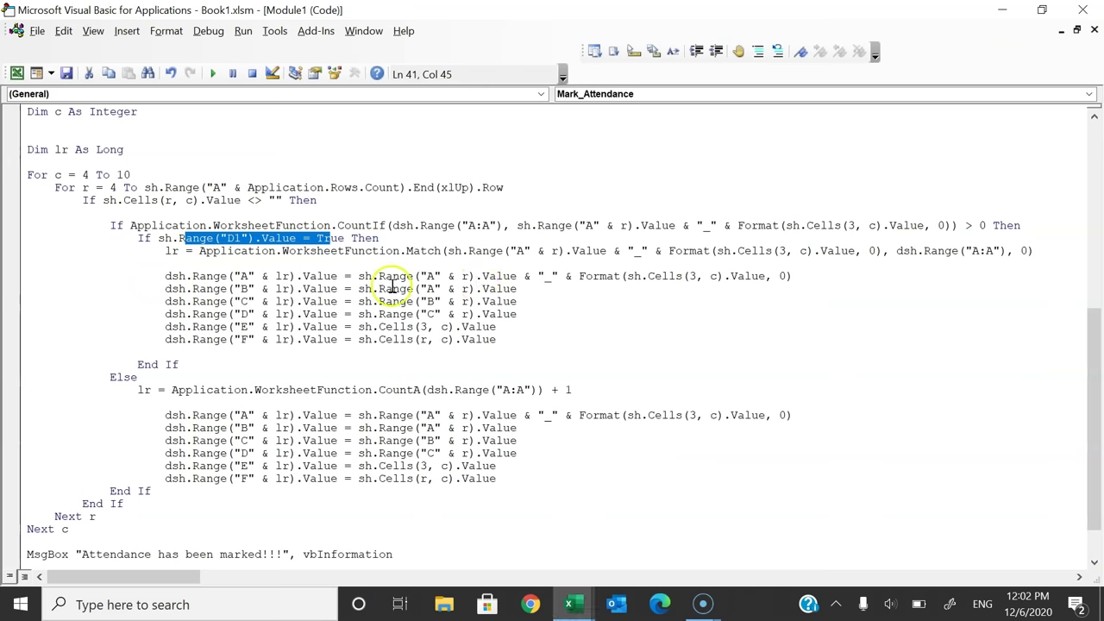
{"action": "left_click_drag", "start_coordinate": [184, 251], "coordinate": [566, 251]}
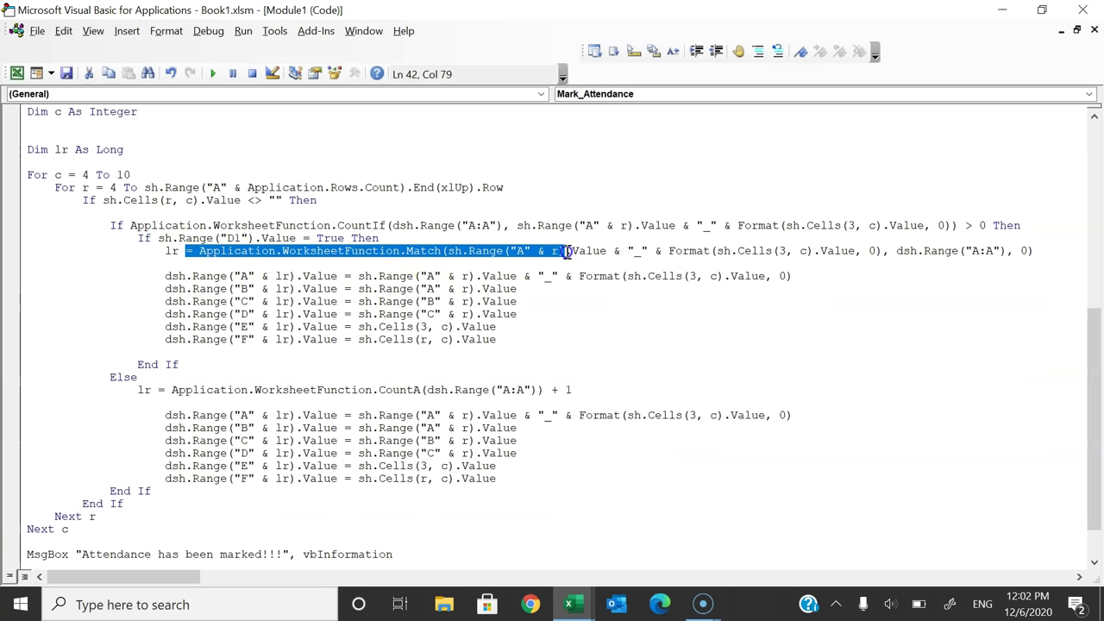
{"action": "left_click", "coordinate": [449, 275]}
{"action": "left_click_drag", "start_coordinate": [172, 251], "coordinate": [552, 251]}
{"action": "left_click", "coordinate": [394, 251]}
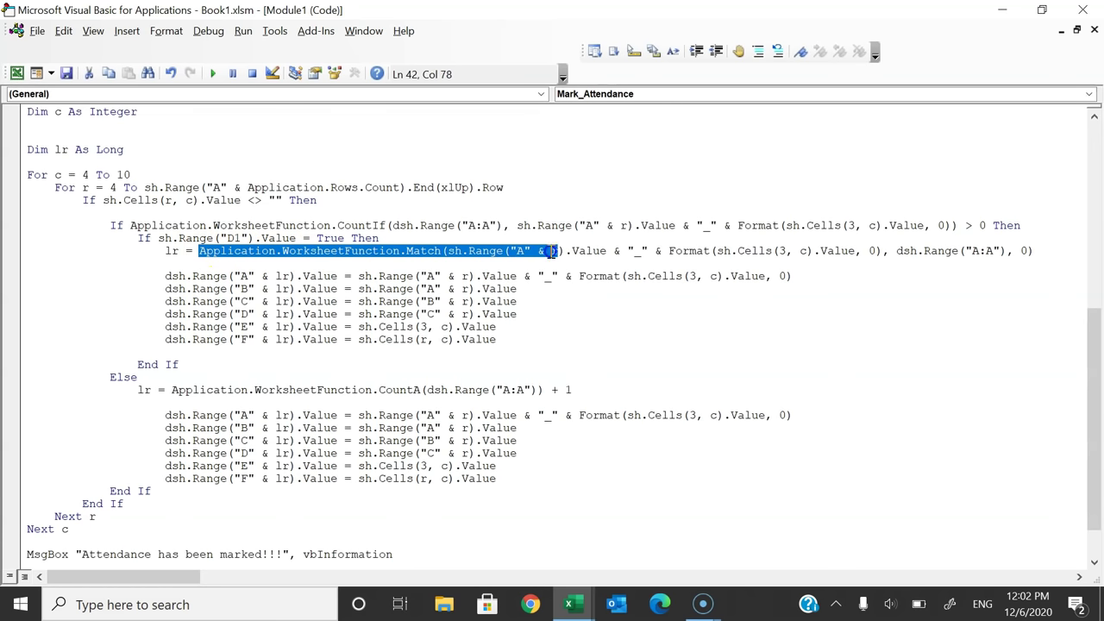
{"action": "left_click", "coordinate": [567, 276]}
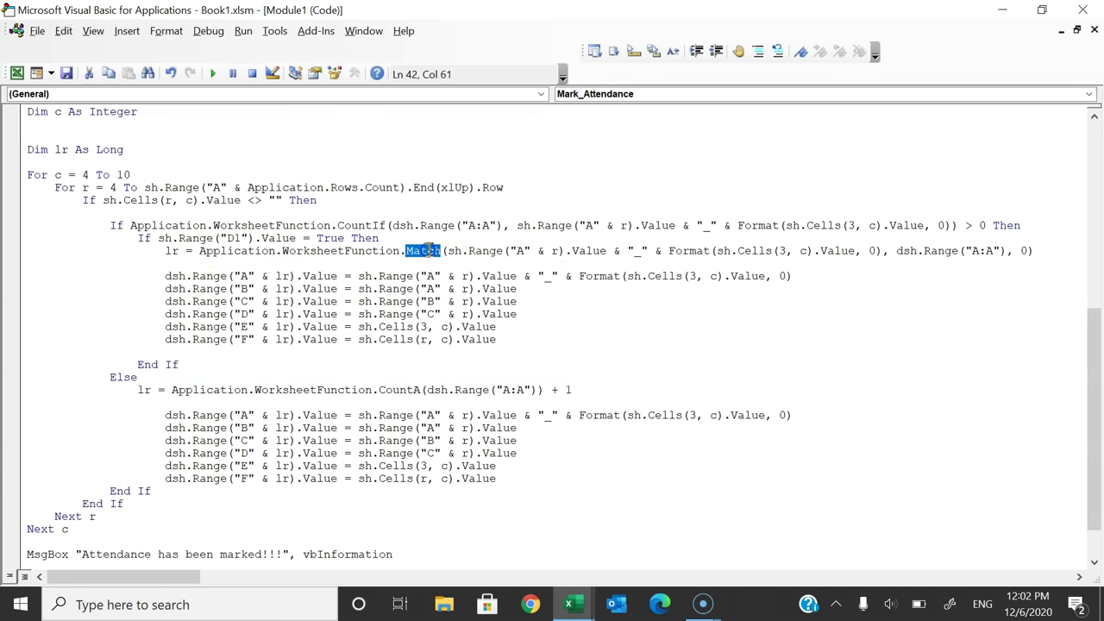
{"action": "left_click_drag", "start_coordinate": [453, 251], "coordinate": [1029, 249]}
Step: Review the update branch's assignments, focusing on the unique ID and the values written to Database columns A to D
{"action": "left_click_drag", "start_coordinate": [164, 276], "coordinate": [499, 339]}
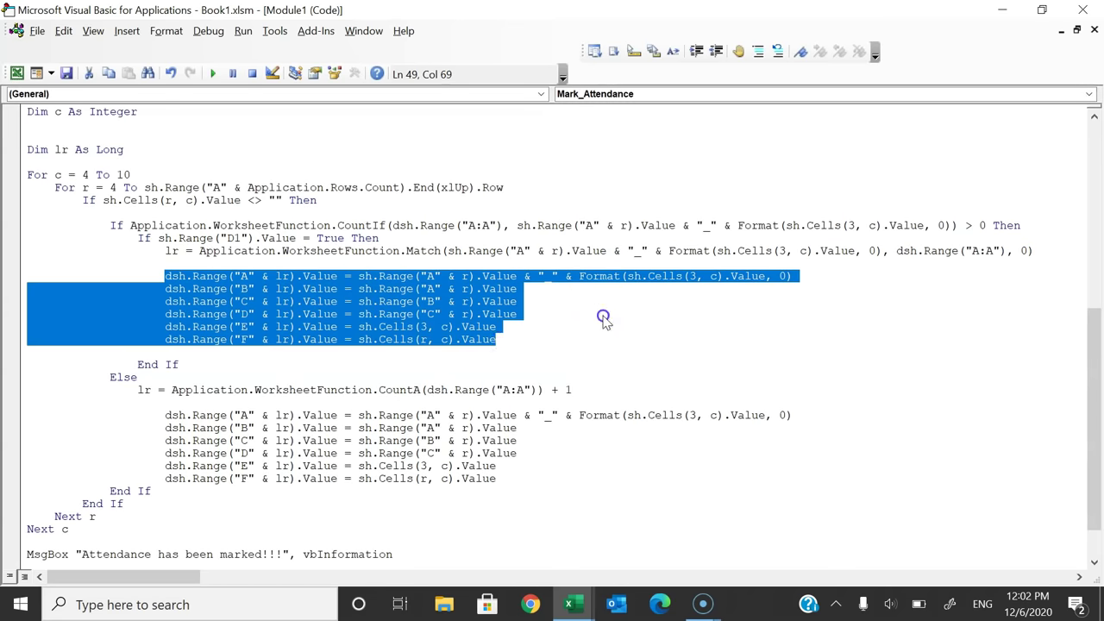
{"action": "left_click", "coordinate": [276, 251]}
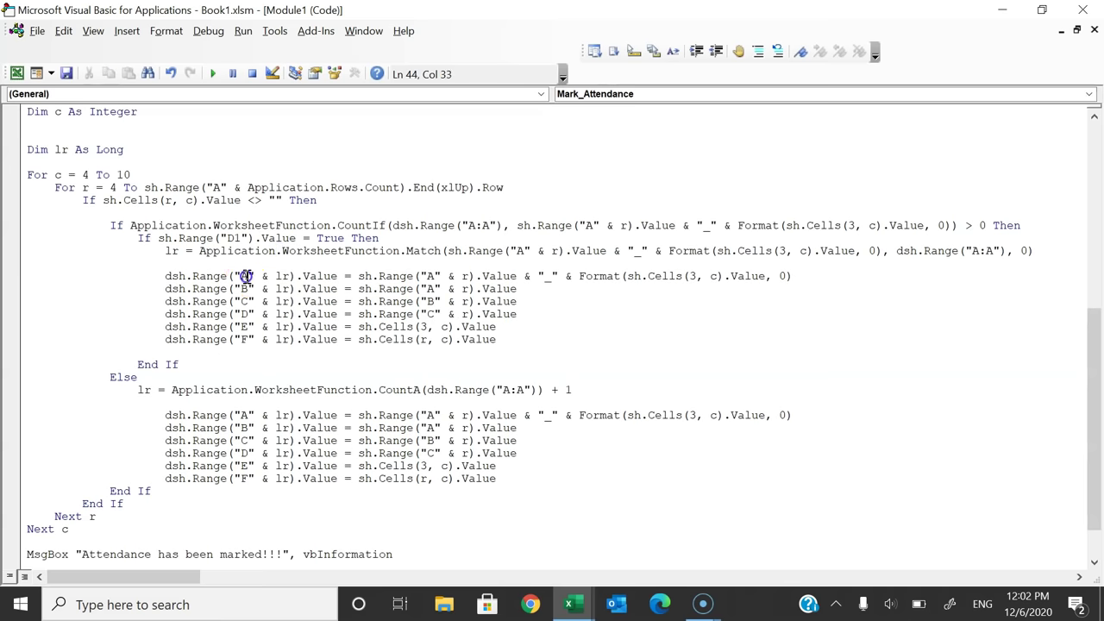
{"action": "left_click_drag", "start_coordinate": [372, 276], "coordinate": [804, 274]}
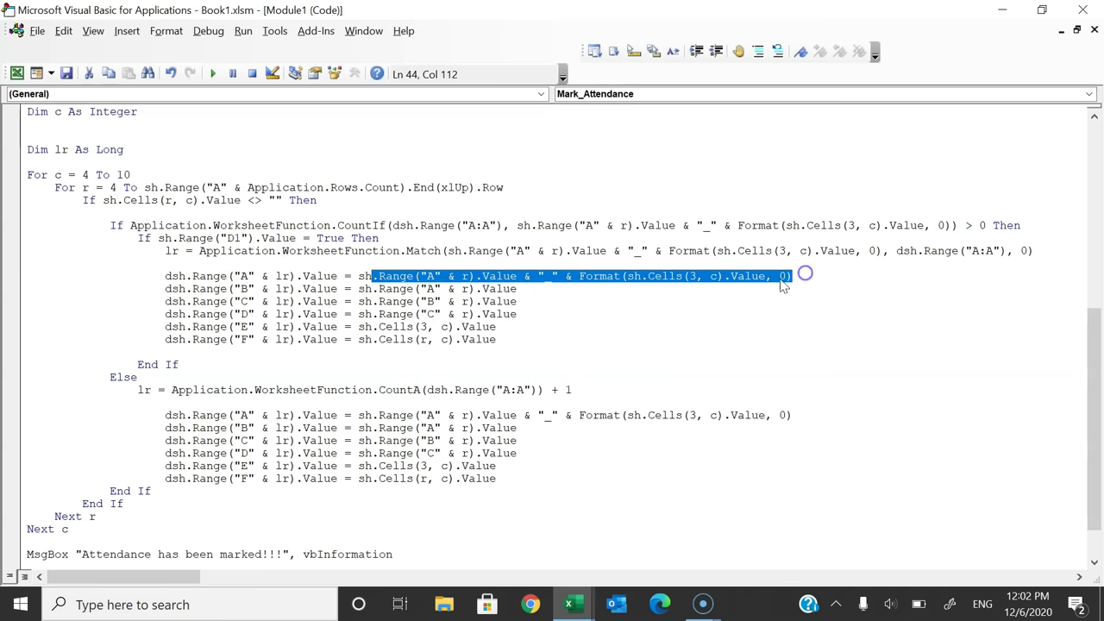
{"action": "left_click", "coordinate": [363, 288]}
{"action": "left_click_drag", "start_coordinate": [407, 289], "coordinate": [517, 301]}
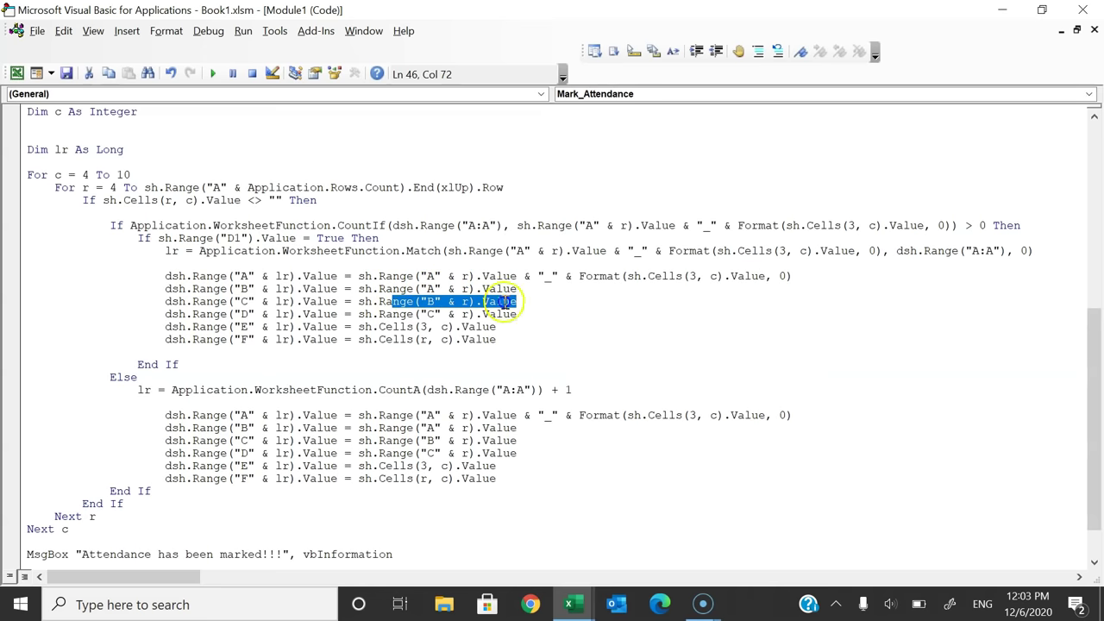
{"action": "left_click_drag", "start_coordinate": [399, 314], "coordinate": [551, 312]}
Step: Compare the sh.Cells(3, c).Value reference with the date headers in D3:J3, undoing the stray edit to the code
{"action": "left_click_drag", "start_coordinate": [378, 327], "coordinate": [499, 326]}
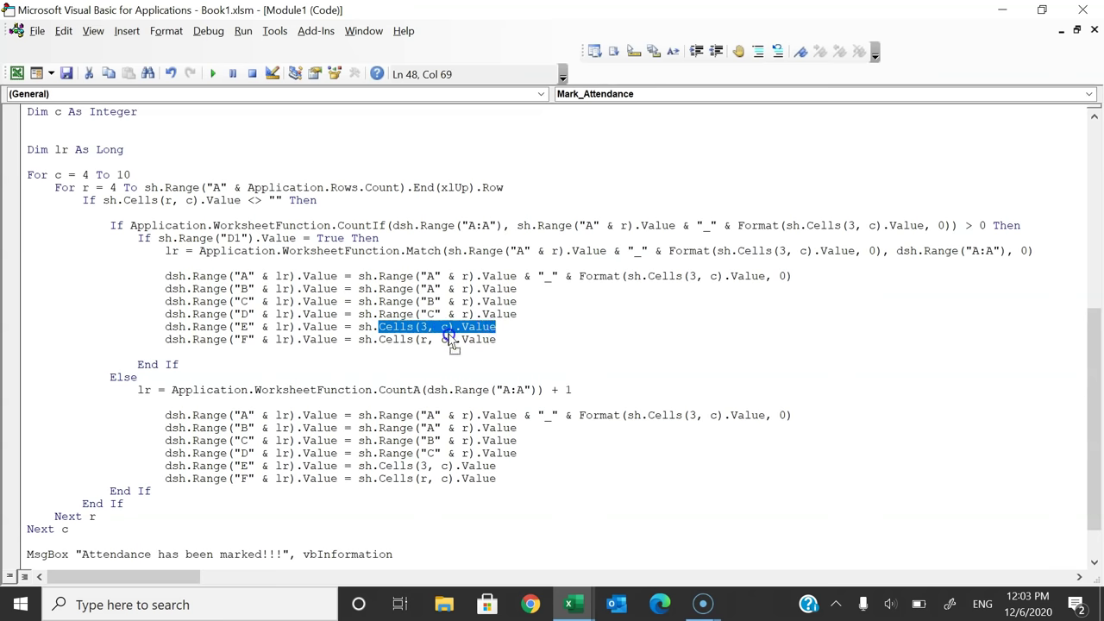
{"action": "left_click_drag", "start_coordinate": [418, 339], "coordinate": [418, 339]}
{"action": "key", "text": "ctrl+z"}
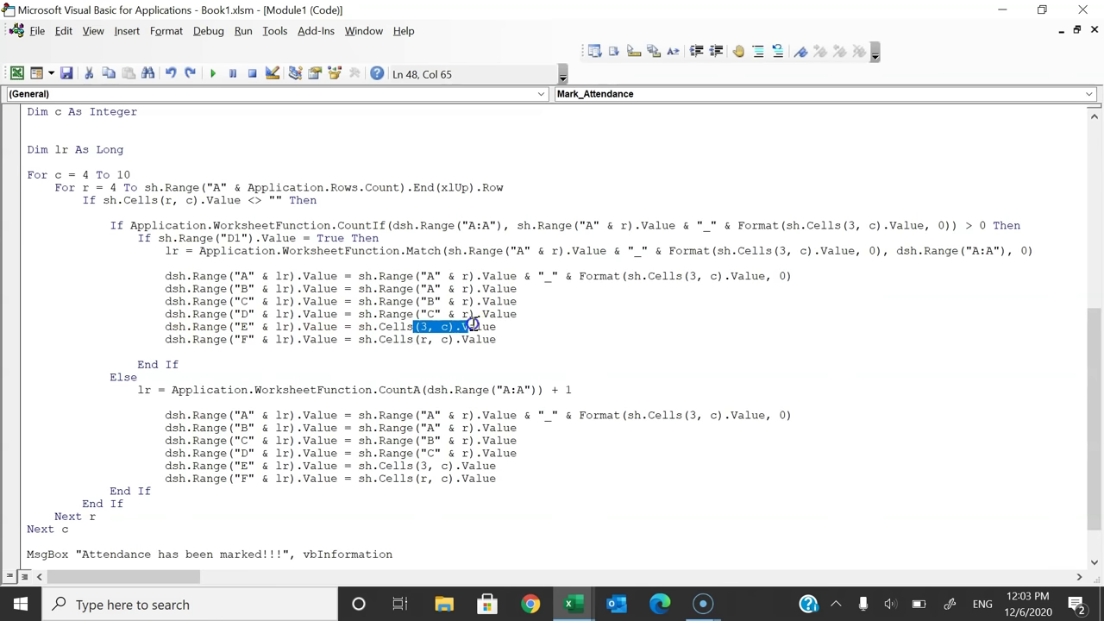
{"action": "left_click", "coordinate": [434, 332]}
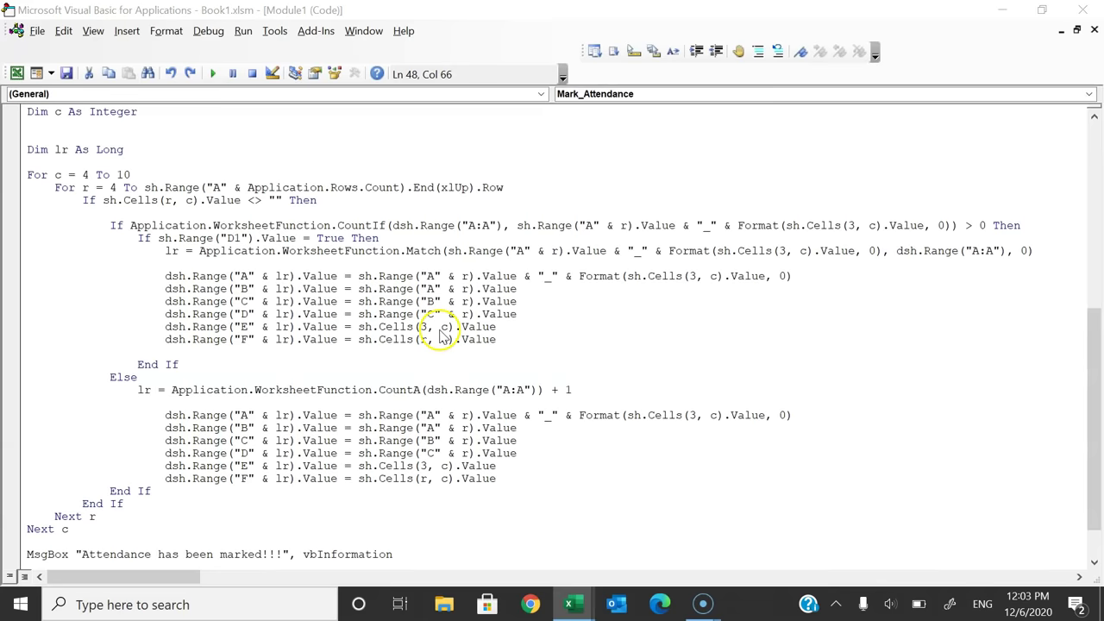
{"action": "key", "text": "alt+F11"}
{"action": "left_click_drag", "start_coordinate": [319, 234], "coordinate": [631, 233]}
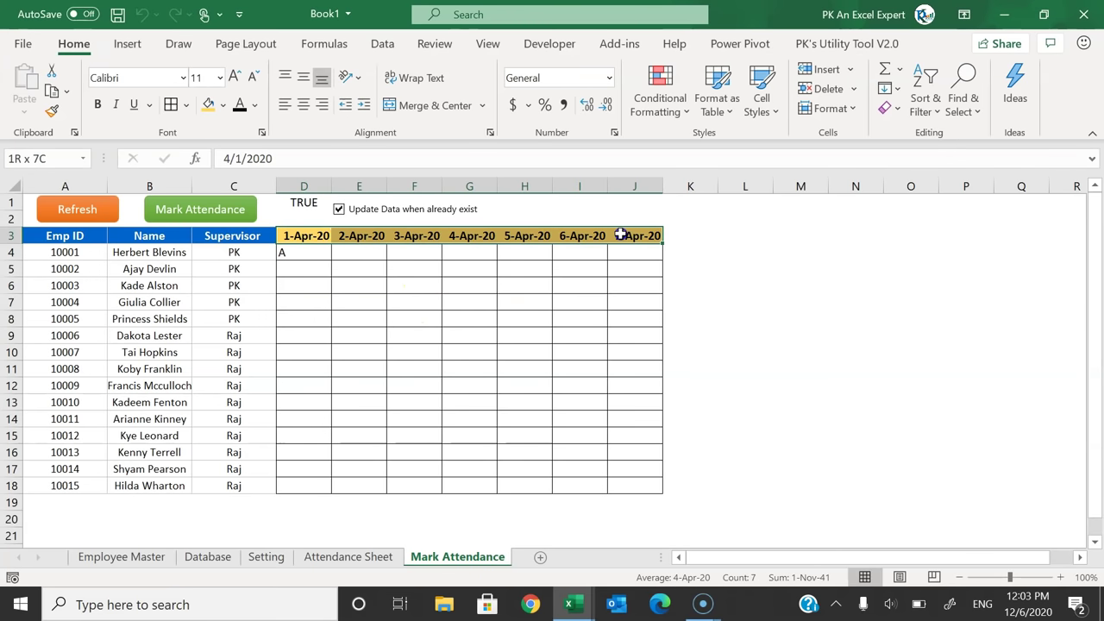
{"action": "key", "text": "alt+F11"}
Step: Review the whole D1 update block and the Else branch that applies when the CountIf result is not above 0
{"action": "left_click", "coordinate": [429, 292]}
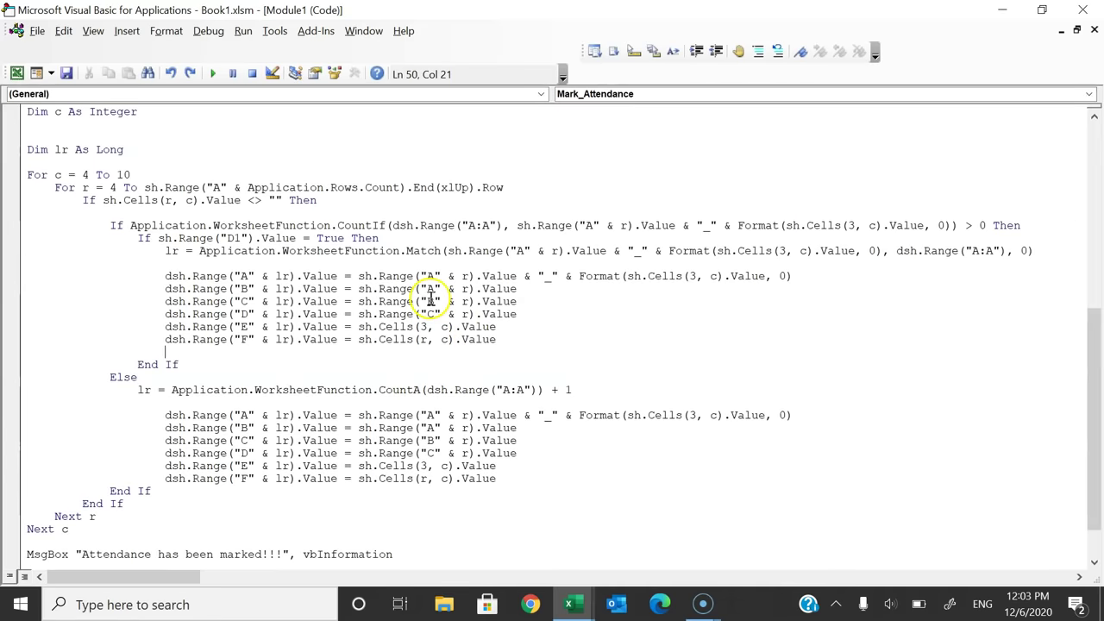
{"action": "scroll", "coordinate": [429, 292], "scroll_direction": "down", "scroll_amount": 1}
{"action": "left_click_drag", "start_coordinate": [131, 188], "coordinate": [205, 312]}
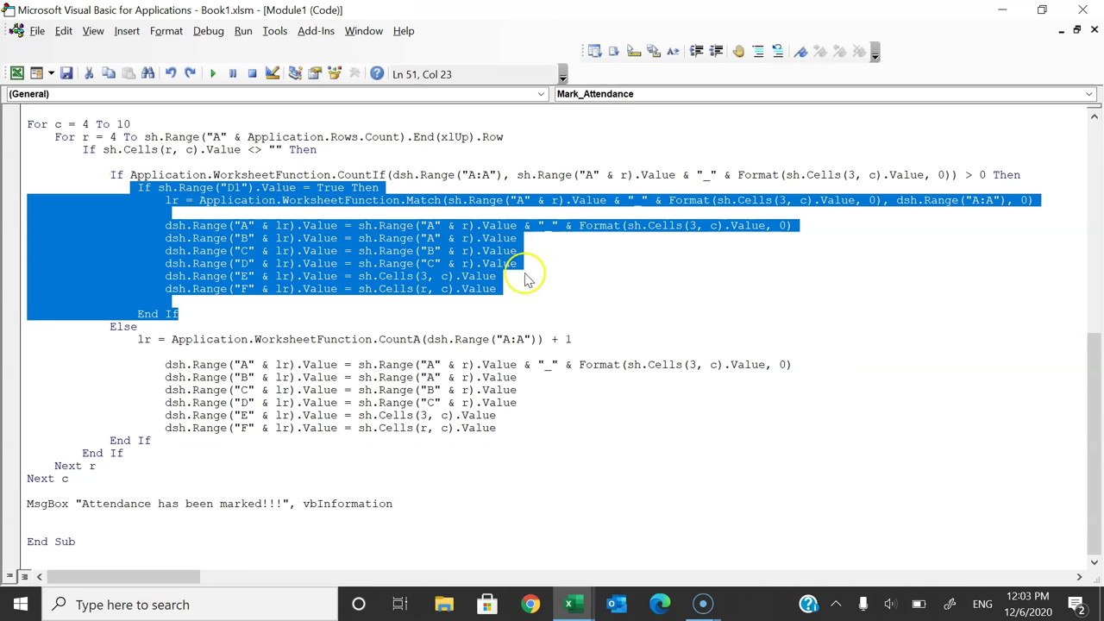
{"action": "left_click", "coordinate": [226, 323]}
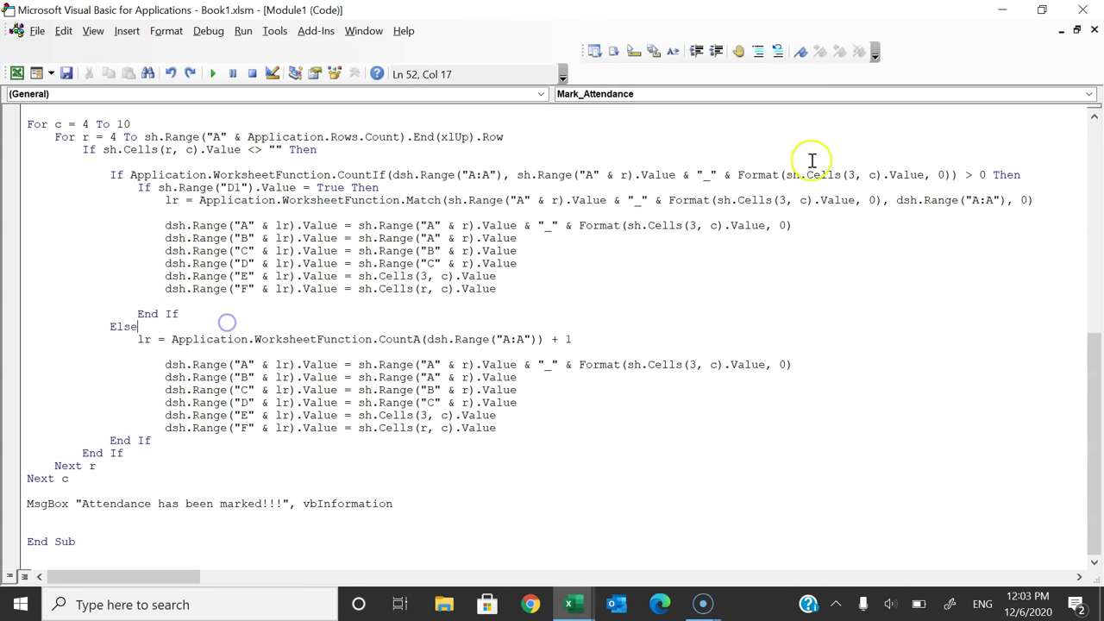
{"action": "left_click", "coordinate": [979, 174]}
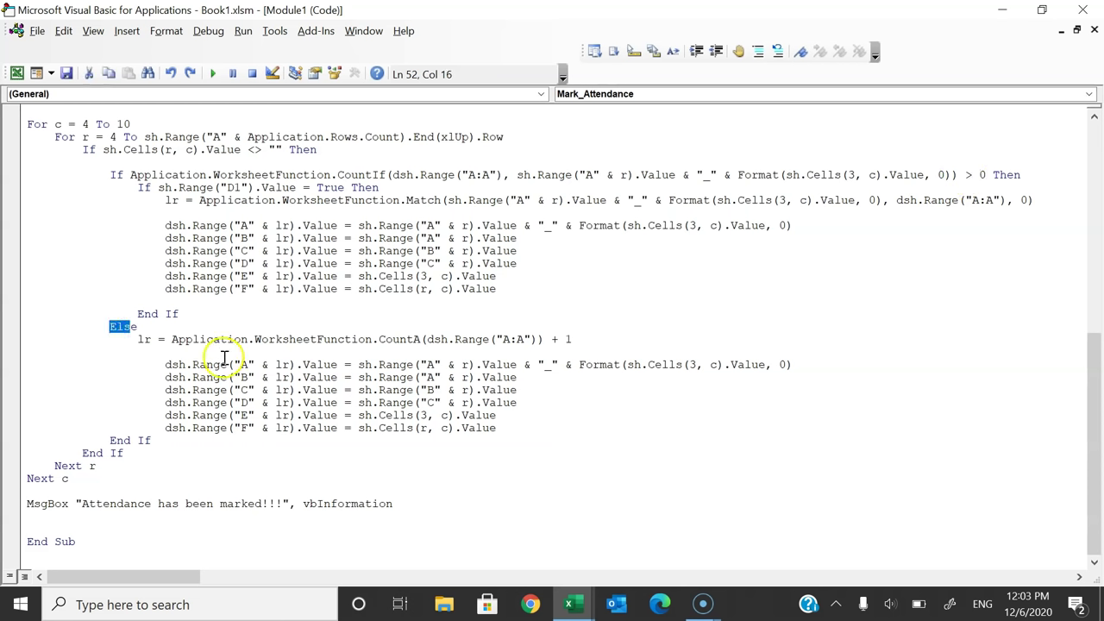
Step: Examine the Else branch's lr line using CountA(dsh.Range("A:A")) + 1 and the six assignments below it
{"action": "left_click_drag", "start_coordinate": [143, 339], "coordinate": [331, 343]}
{"action": "left_click", "coordinate": [171, 339]}
{"action": "left_click_drag", "start_coordinate": [171, 339], "coordinate": [539, 334]}
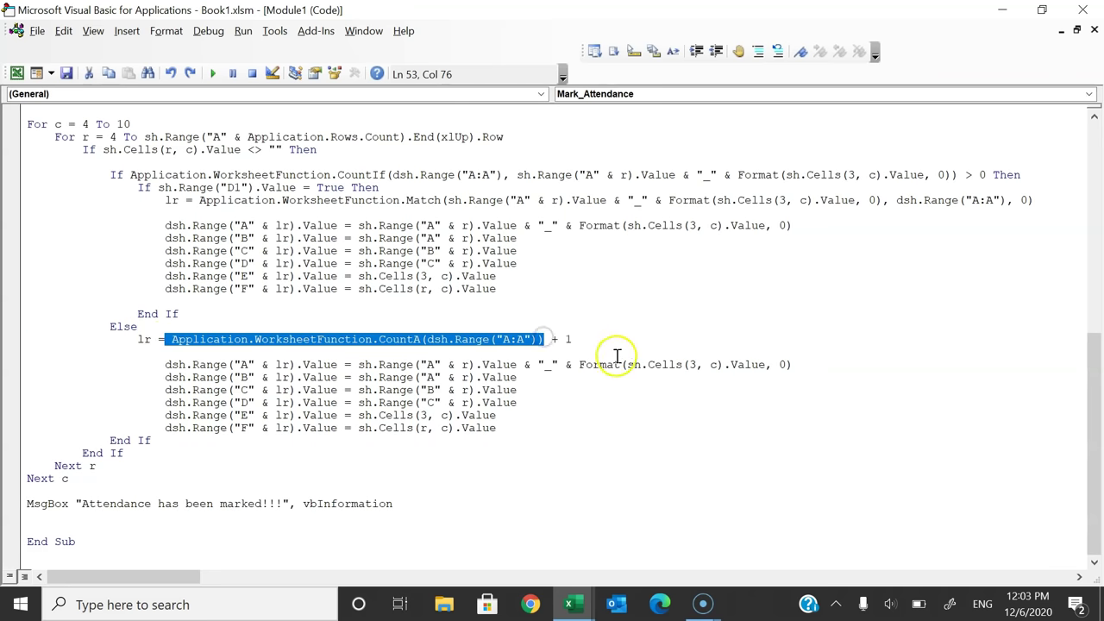
{"action": "left_click", "coordinate": [349, 364]}
{"action": "left_click_drag", "start_coordinate": [380, 340], "coordinate": [576, 340]}
{"action": "left_click", "coordinate": [413, 364]}
{"action": "left_click_drag", "start_coordinate": [161, 365], "coordinate": [483, 430]}
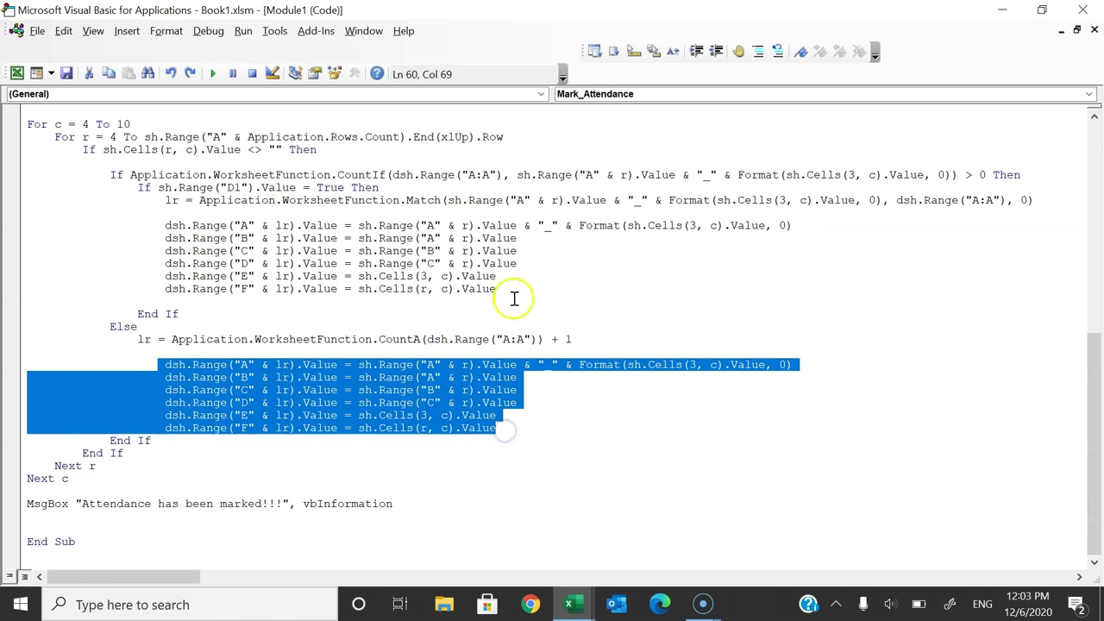
Step: On the Database sheet, go to the first empty row below the last record in column A
{"action": "key", "text": "alt+F11"}
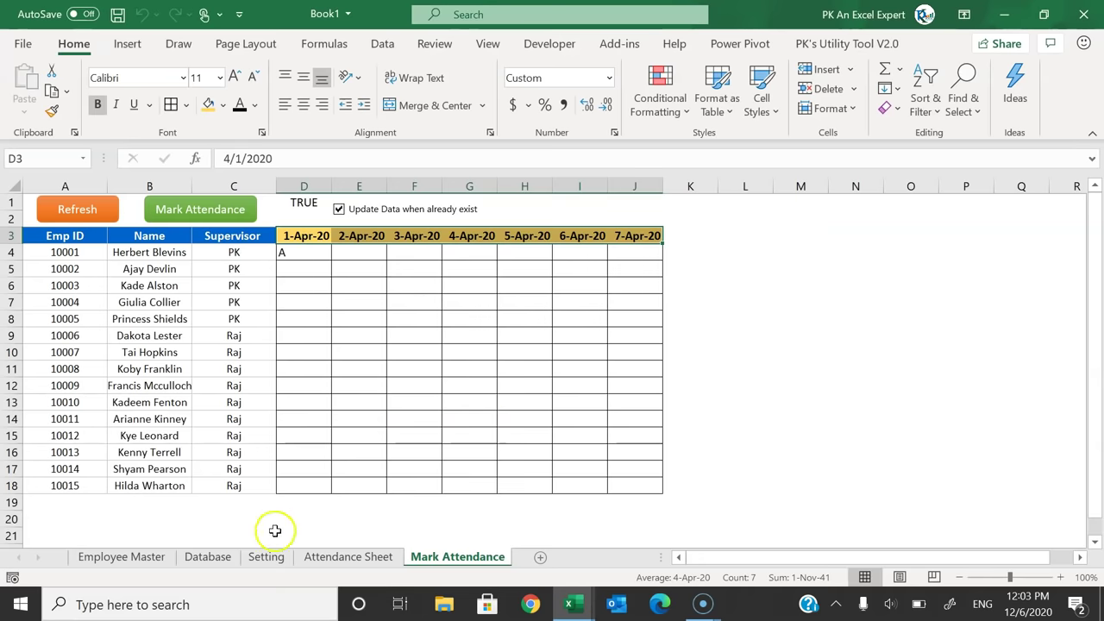
{"action": "left_click", "coordinate": [222, 557]}
{"action": "key", "text": "ctrl+Down"}
{"action": "key", "text": "ctrl+Down"}
{"action": "key", "text": "ctrl+Up"}
{"action": "key", "text": "Up"}
{"action": "key", "text": "Up"}
{"action": "key", "text": "Down"}
{"action": "key", "text": "Down"}
{"action": "key", "text": "Down"}
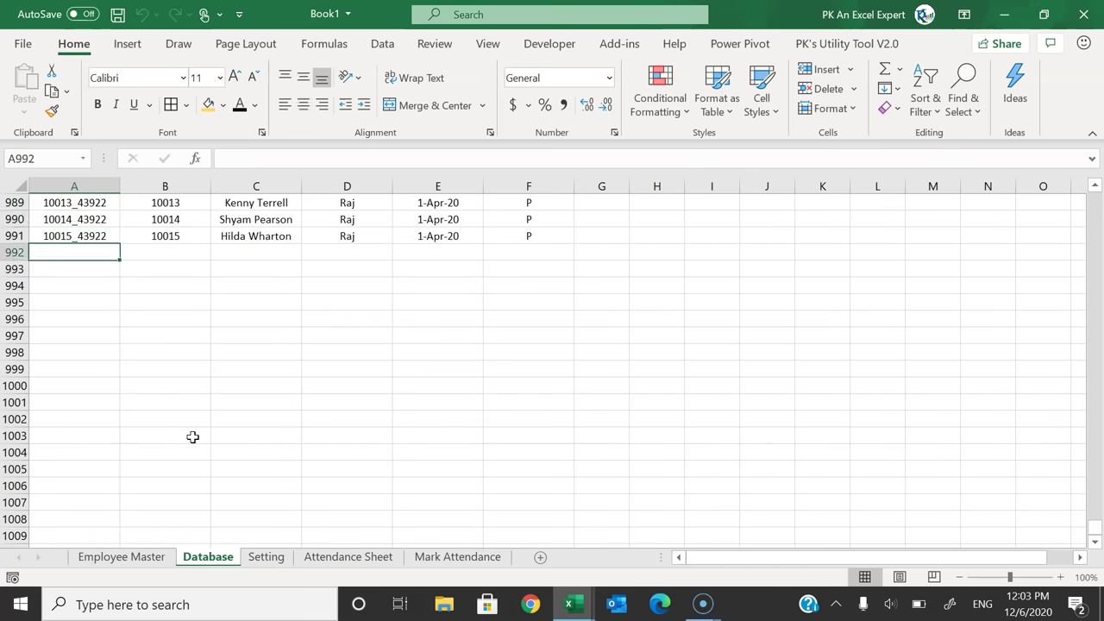
Step: Return to the code and review the closing MsgBox line "Attendance has been marked!!!" after the loops
{"action": "key", "text": "alt+F11"}
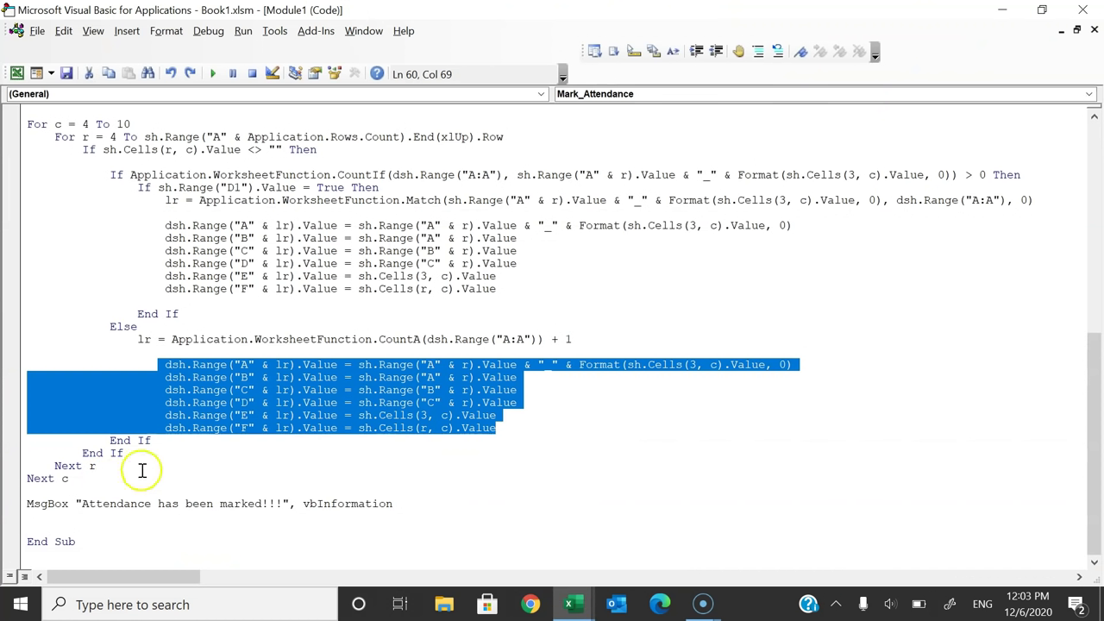
{"action": "left_click", "coordinate": [569, 432]}
{"action": "left_click_drag", "start_coordinate": [64, 504], "coordinate": [413, 492]}
{"action": "left_click", "coordinate": [354, 474]}
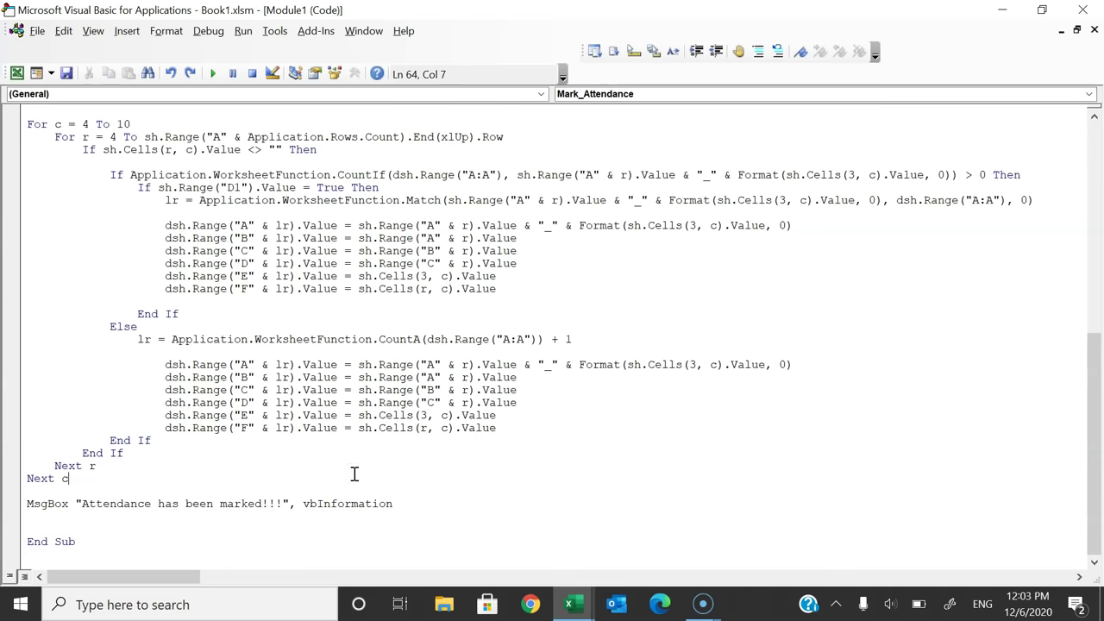
Step: On the Mark Attendance sheet, assign the Mark_Attendance macro to the green Mark Attendance button
{"action": "key", "text": "alt+F11"}
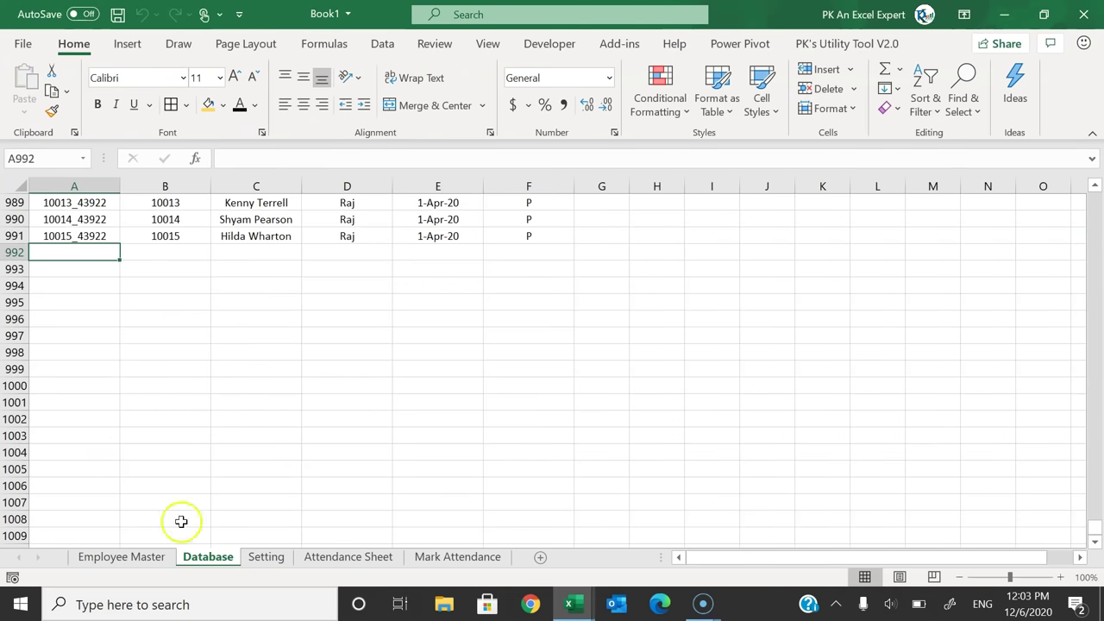
{"action": "left_click", "coordinate": [429, 557]}
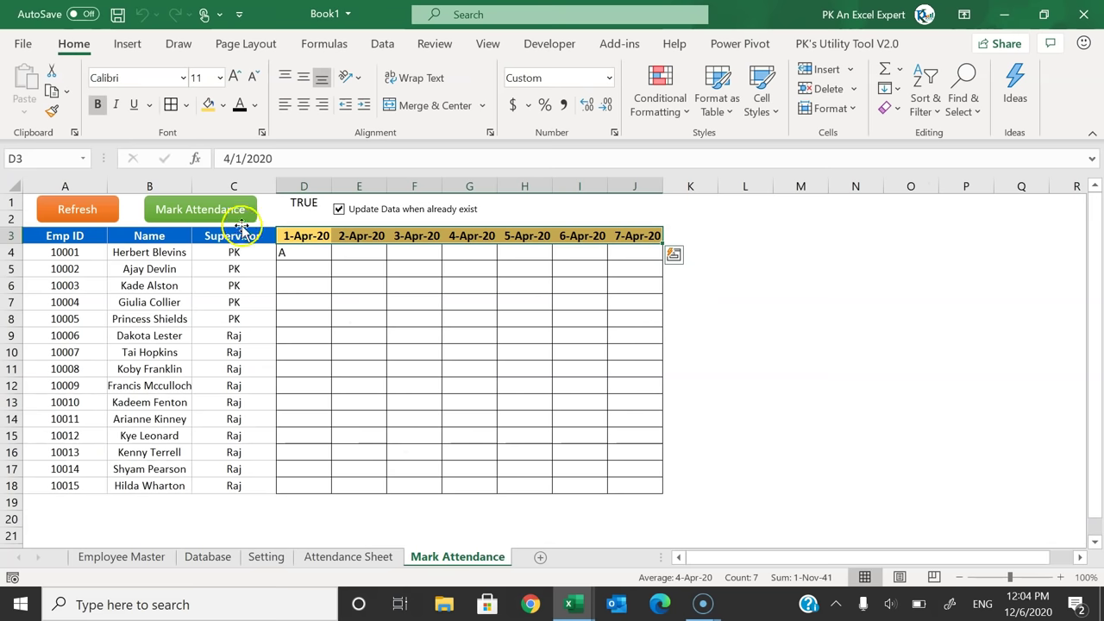
{"action": "right_click", "coordinate": [239, 220]}
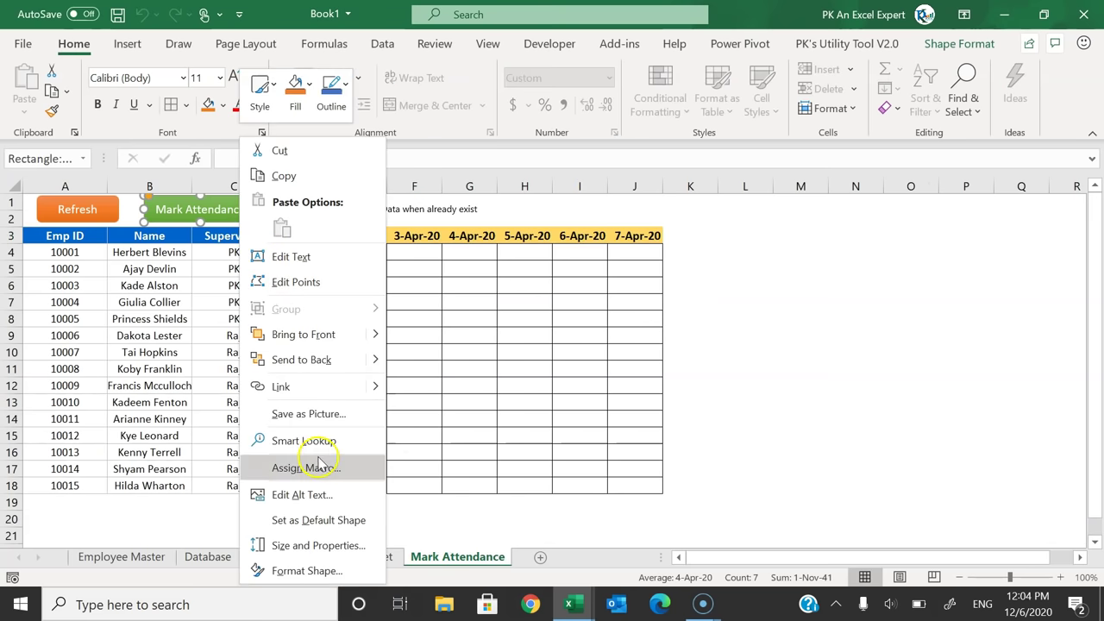
{"action": "left_click", "coordinate": [328, 470]}
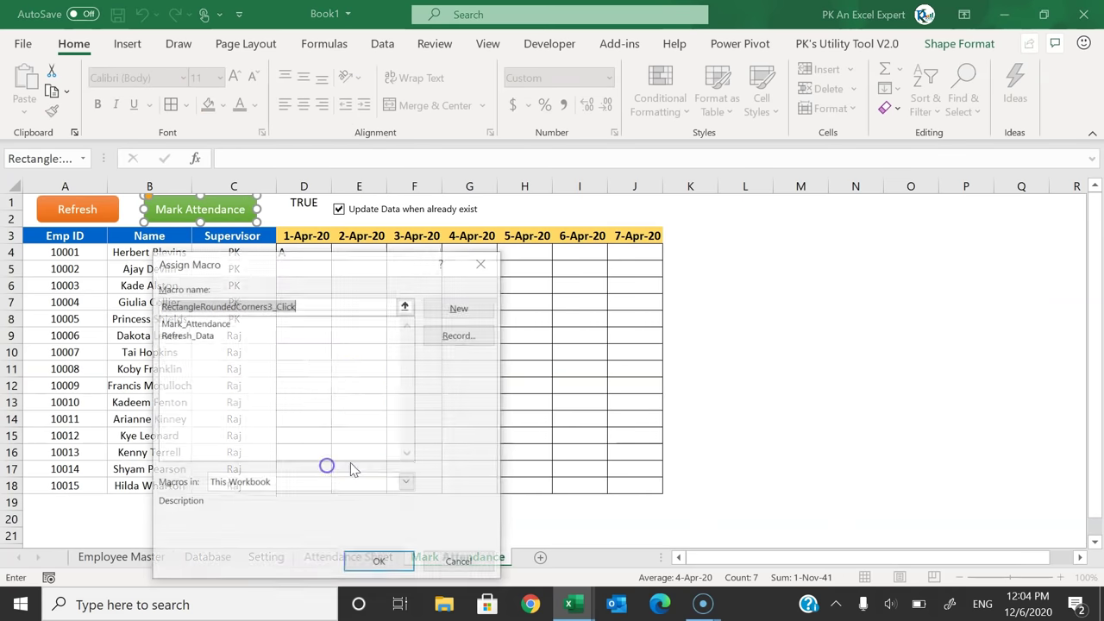
{"action": "left_click", "coordinate": [207, 322]}
{"action": "left_click", "coordinate": [380, 563]}
{"action": "left_click", "coordinate": [398, 317]}
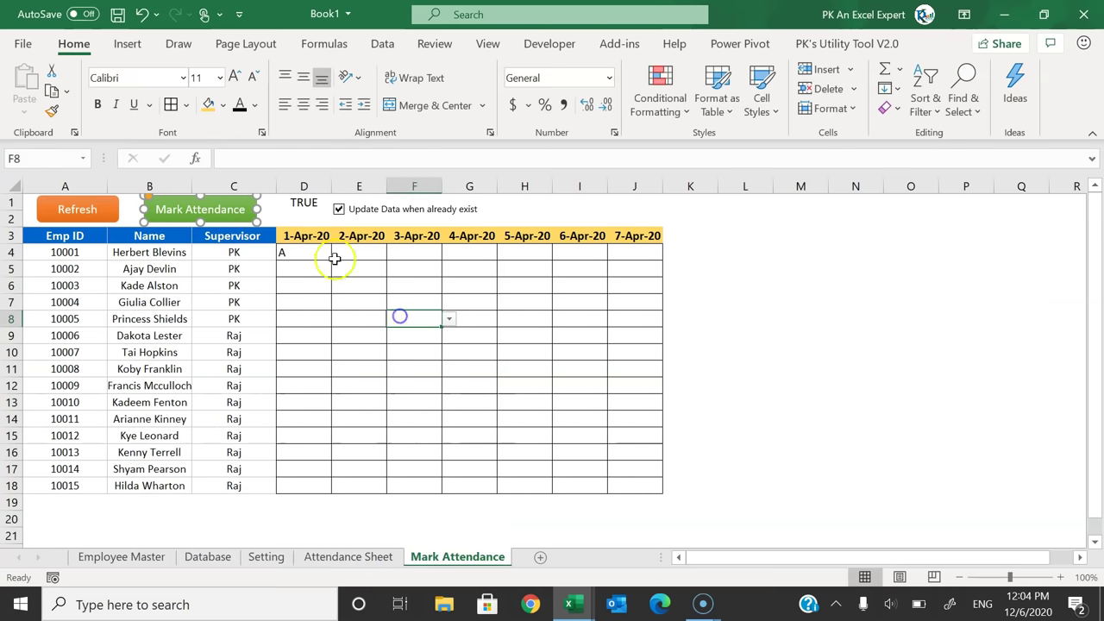
Step: Clear the attendance entries in cells D4:E4 of the Mark Attendance sheet
{"action": "left_click_drag", "start_coordinate": [299, 253], "coordinate": [394, 250]}
{"action": "key", "text": "Delete"}
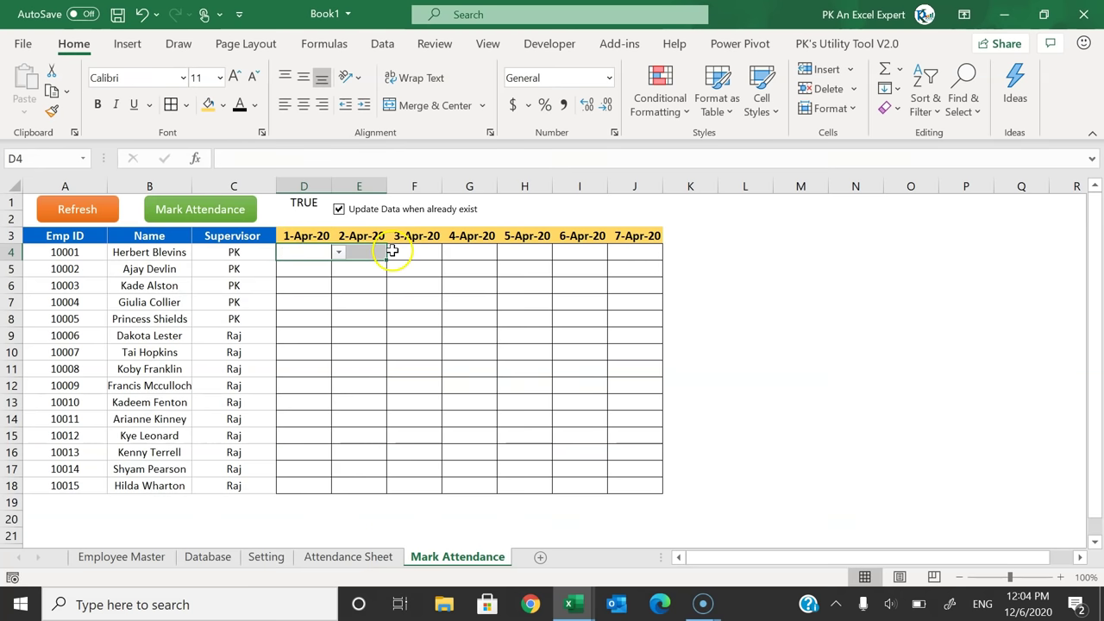
{"action": "left_click", "coordinate": [410, 252]}
{"action": "left_click", "coordinate": [338, 256]}
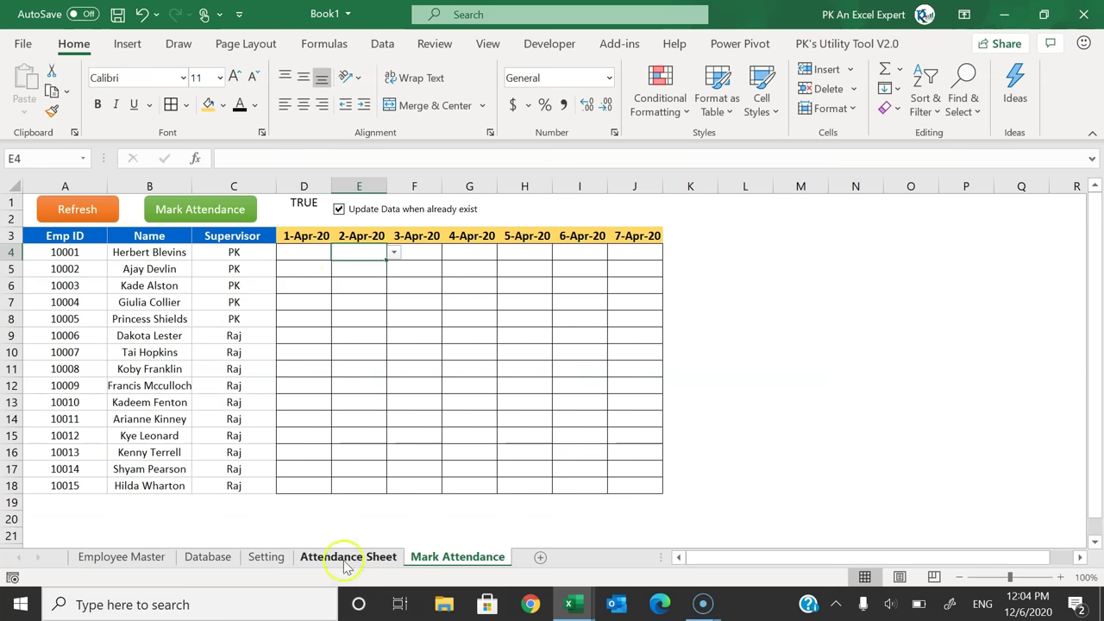
Step: Check which months the Month selector in B2 of the Attendance Sheet offers
{"action": "left_click", "coordinate": [348, 557]}
{"action": "left_click", "coordinate": [123, 204]}
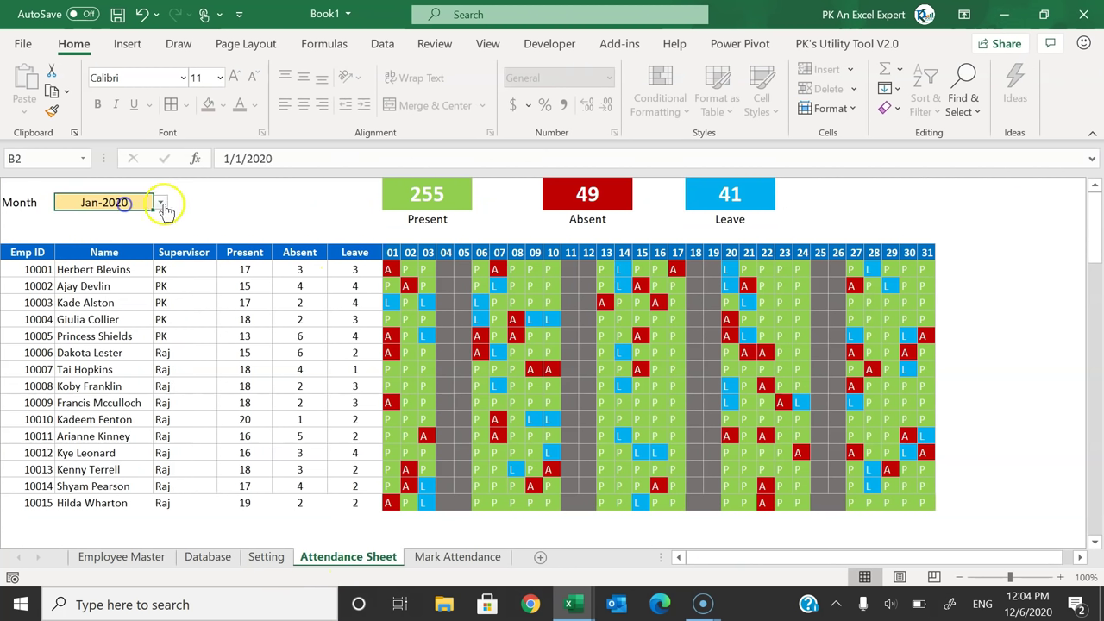
{"action": "left_click", "coordinate": [162, 203]}
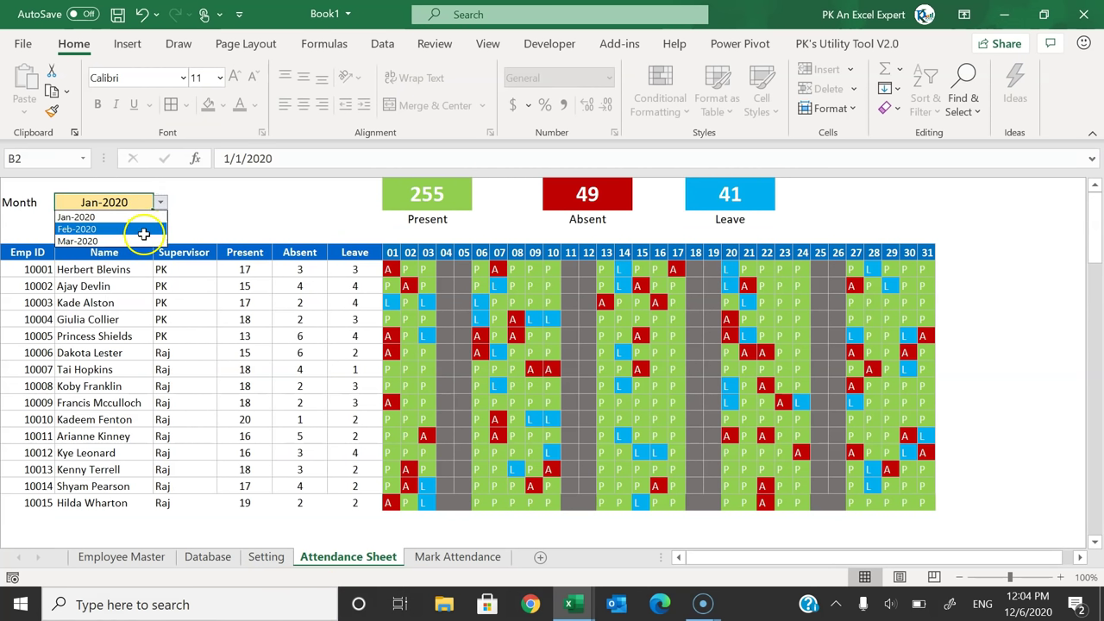
{"action": "left_click", "coordinate": [257, 199]}
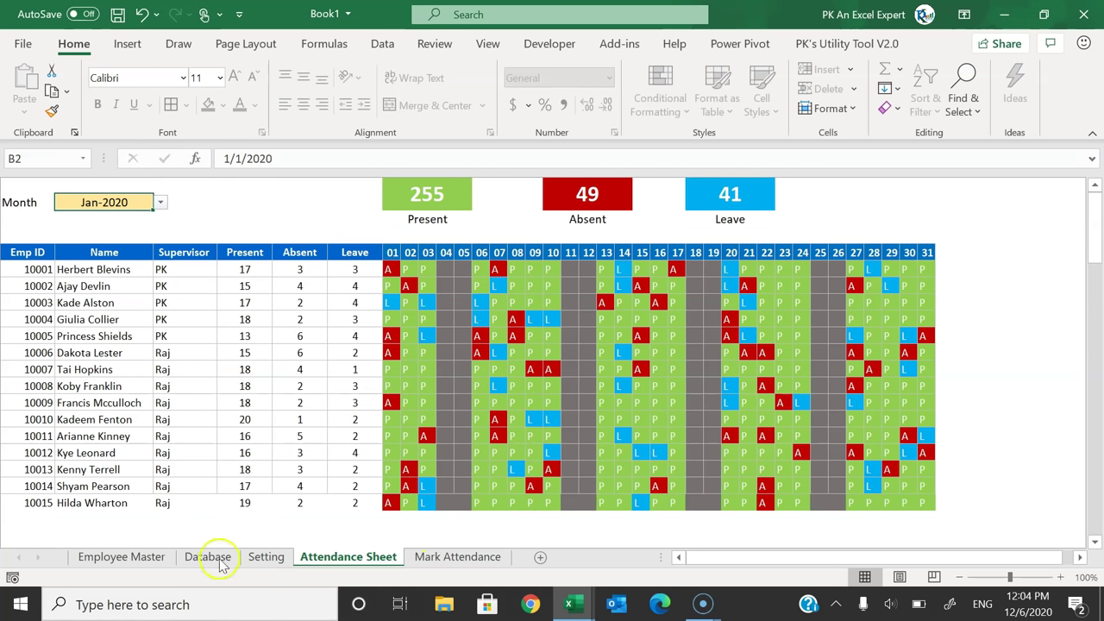
Step: On the Setting sheet, add 1-apr as the next month in cell C5, below Mar-2020
{"action": "left_click", "coordinate": [263, 558]}
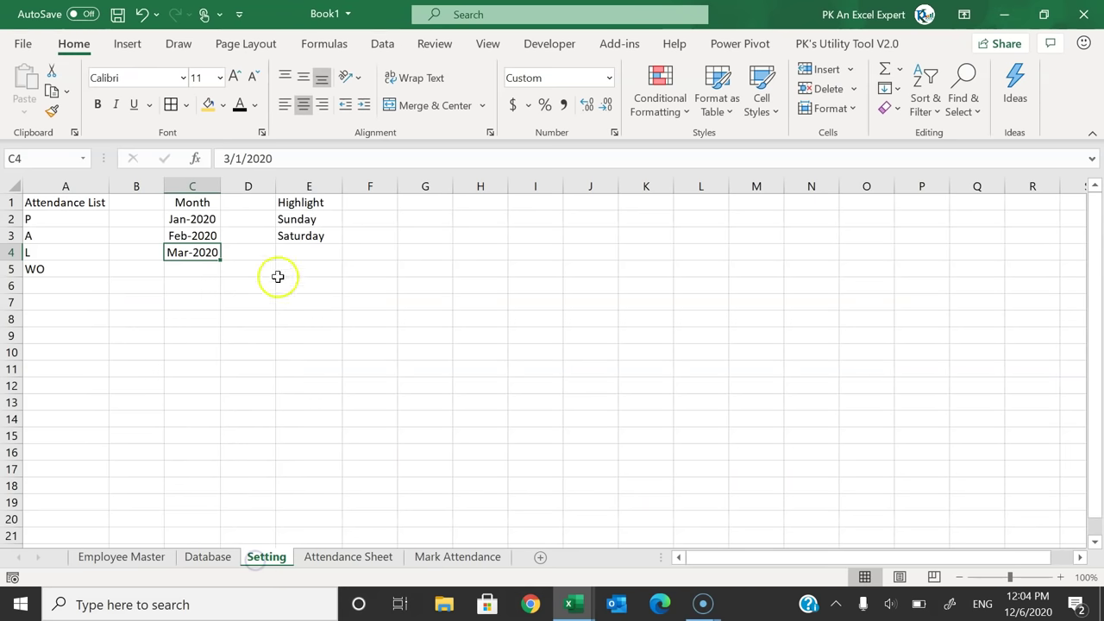
{"action": "left_click", "coordinate": [204, 267]}
{"action": "type", "text": "1"}
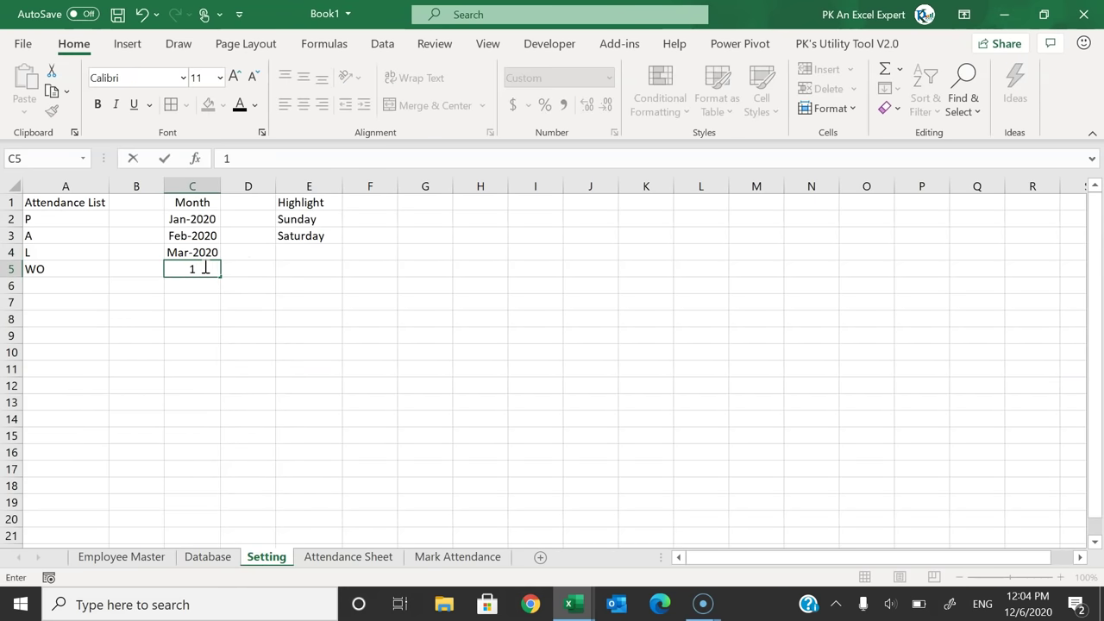
{"action": "type", "text": "-apr"}
{"action": "key", "text": "ctrl+Return"}
Step: Set the month on the Attendance Sheet to Apr-2020
{"action": "left_click", "coordinate": [348, 557]}
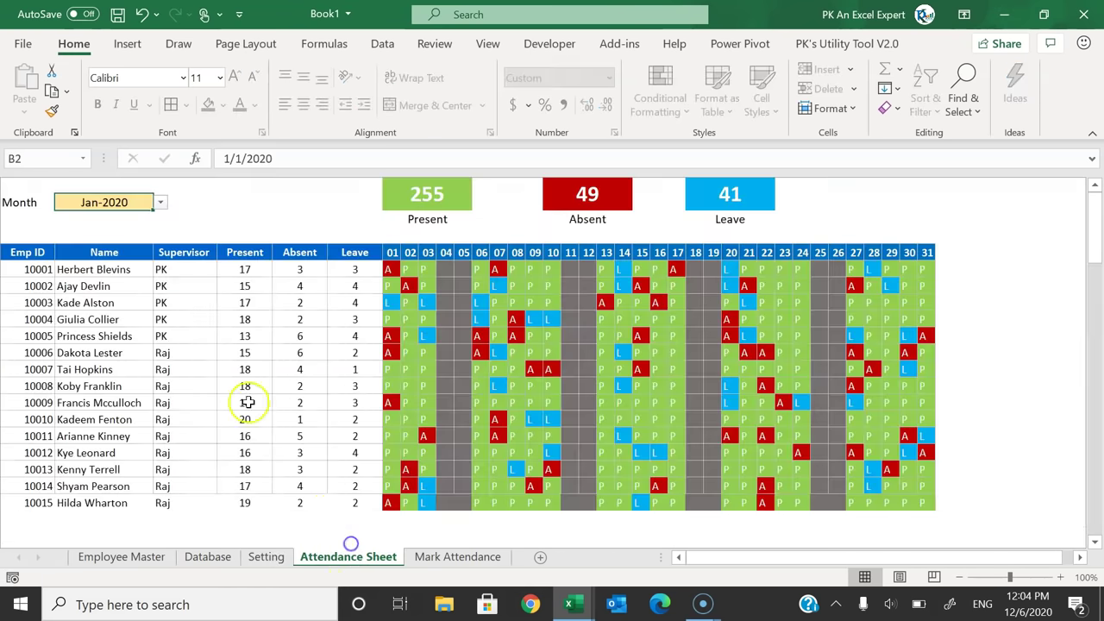
{"action": "left_click", "coordinate": [159, 202]}
{"action": "left_click", "coordinate": [107, 251]}
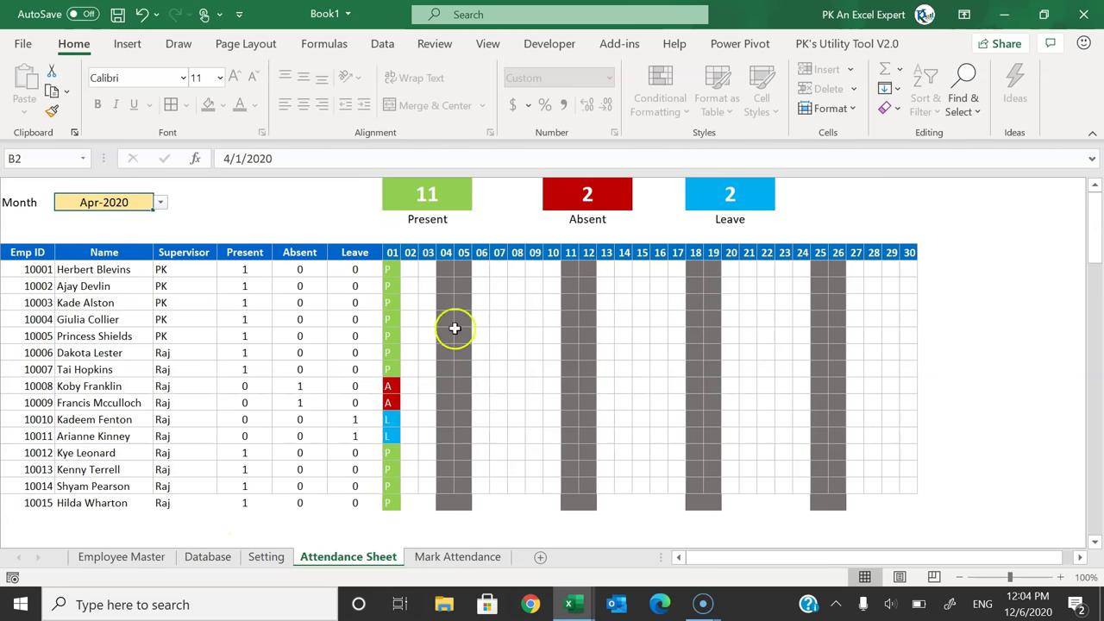
{"action": "left_click", "coordinate": [326, 216]}
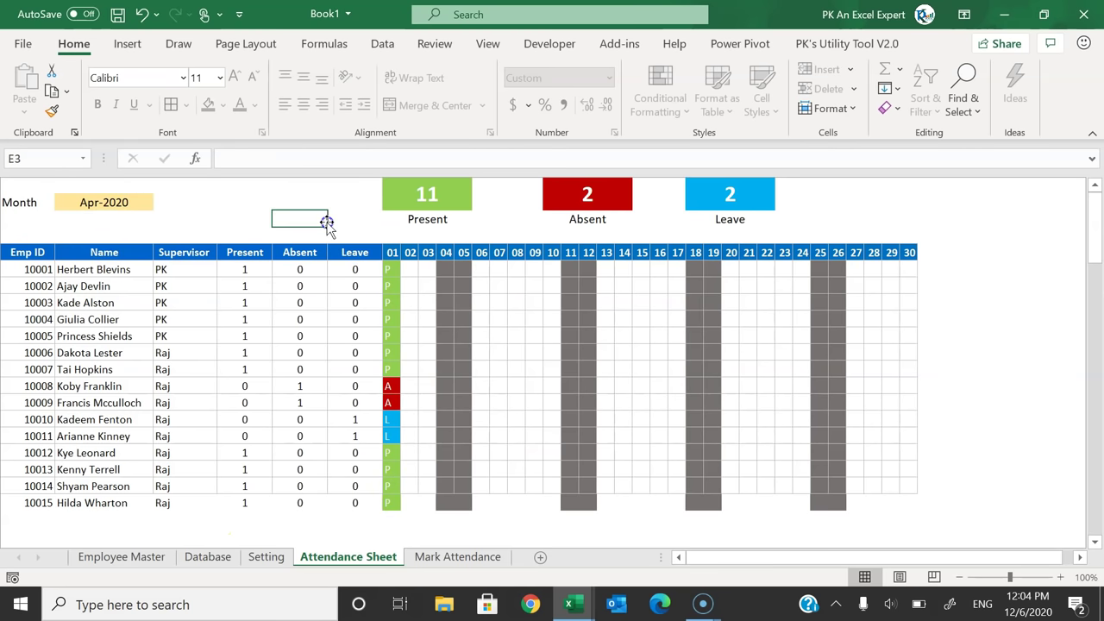
Step: On the Mark Attendance sheet, mark 2-Apr-20 attendance as A in E7, L in E10 and P in E13
{"action": "left_click", "coordinate": [438, 557]}
{"action": "left_click", "coordinate": [288, 291]}
{"action": "left_click", "coordinate": [355, 299]}
{"action": "left_click", "coordinate": [393, 308]}
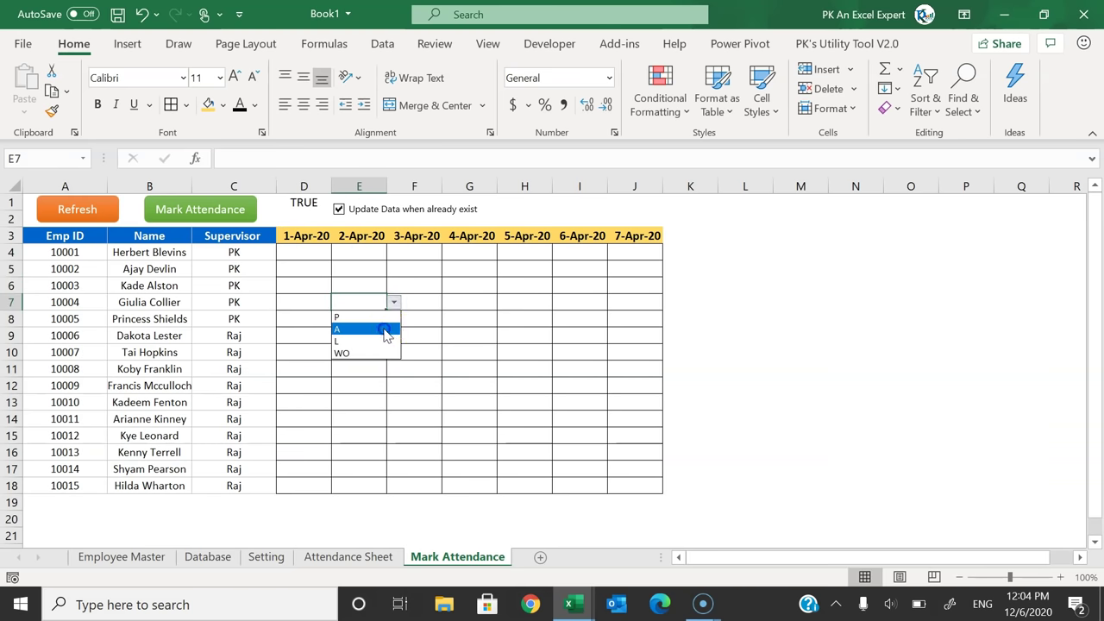
{"action": "left_click", "coordinate": [381, 329]}
{"action": "left_click", "coordinate": [375, 345]}
{"action": "left_click", "coordinate": [392, 355]}
{"action": "left_click", "coordinate": [375, 398]}
{"action": "left_click", "coordinate": [372, 403]}
{"action": "left_click", "coordinate": [393, 403]}
{"action": "left_click", "coordinate": [370, 418]}
Step: Run the Mark Attendance button to write the 2-Apr-20 entries to the database and dismiss the message
{"action": "left_click", "coordinate": [365, 255]}
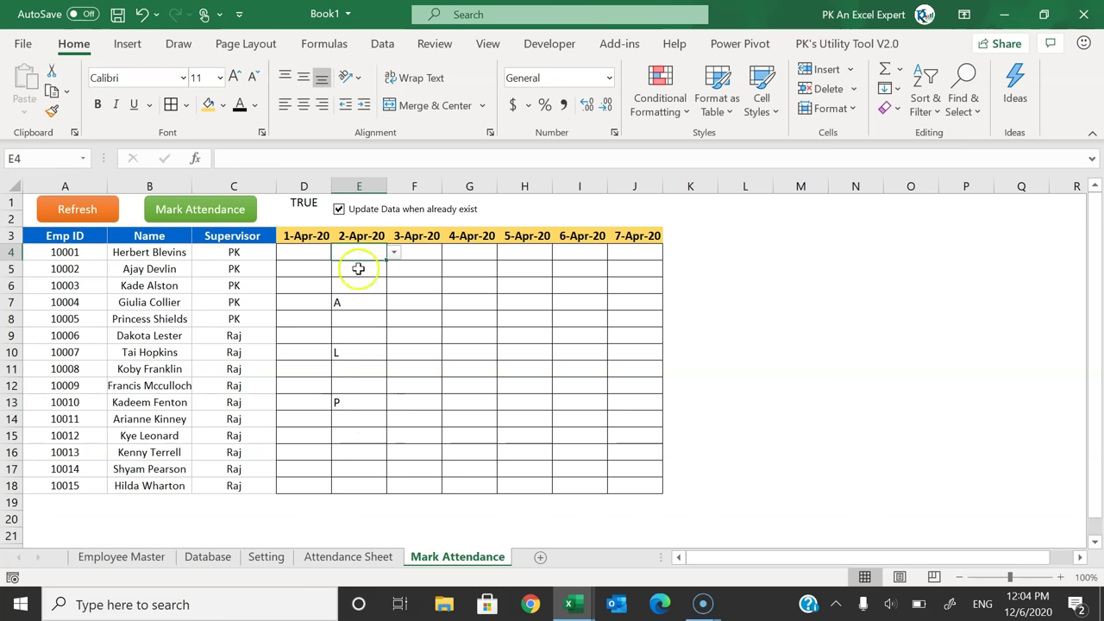
{"action": "left_click", "coordinate": [201, 215]}
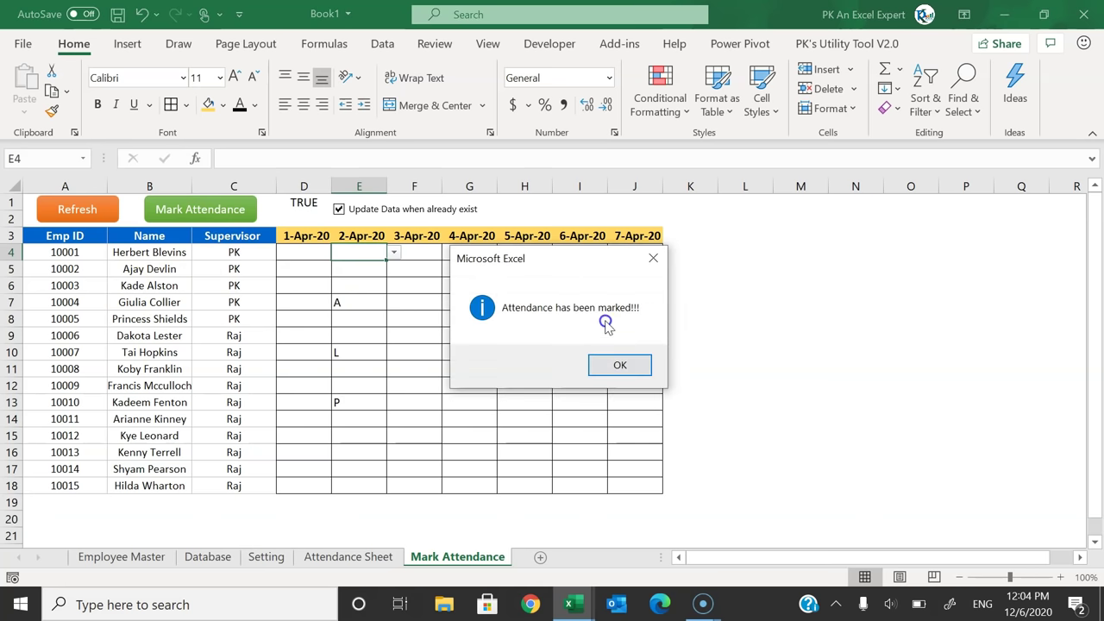
{"action": "left_click", "coordinate": [623, 366]}
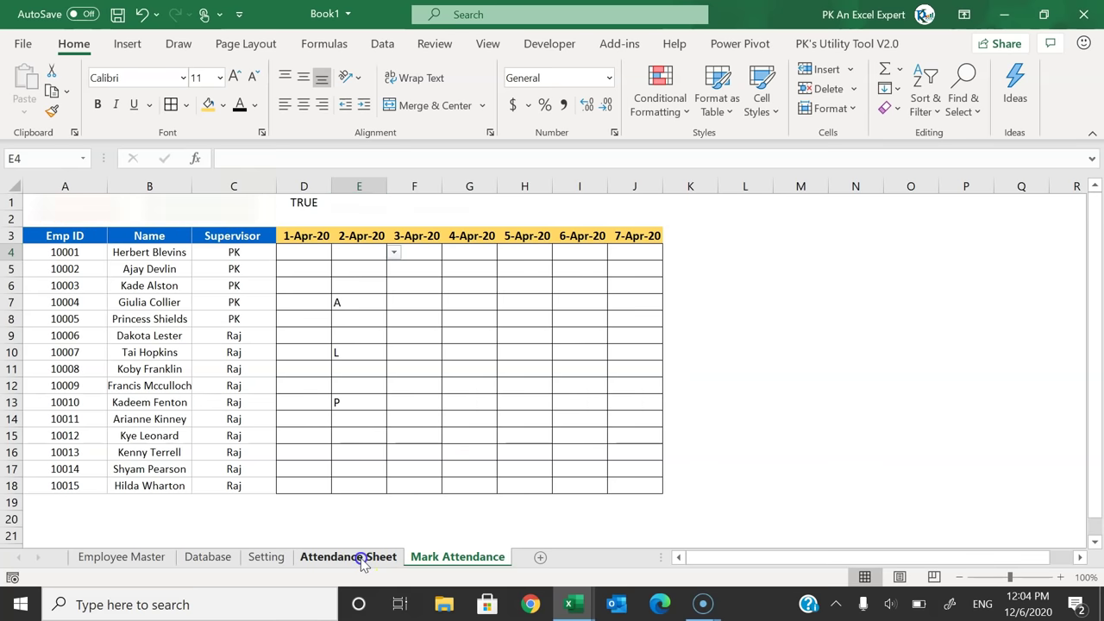
Step: Check the new day 02 attendance marks on the Attendance Sheet
{"action": "left_click", "coordinate": [363, 559]}
{"action": "left_click_drag", "start_coordinate": [408, 318], "coordinate": [412, 415]}
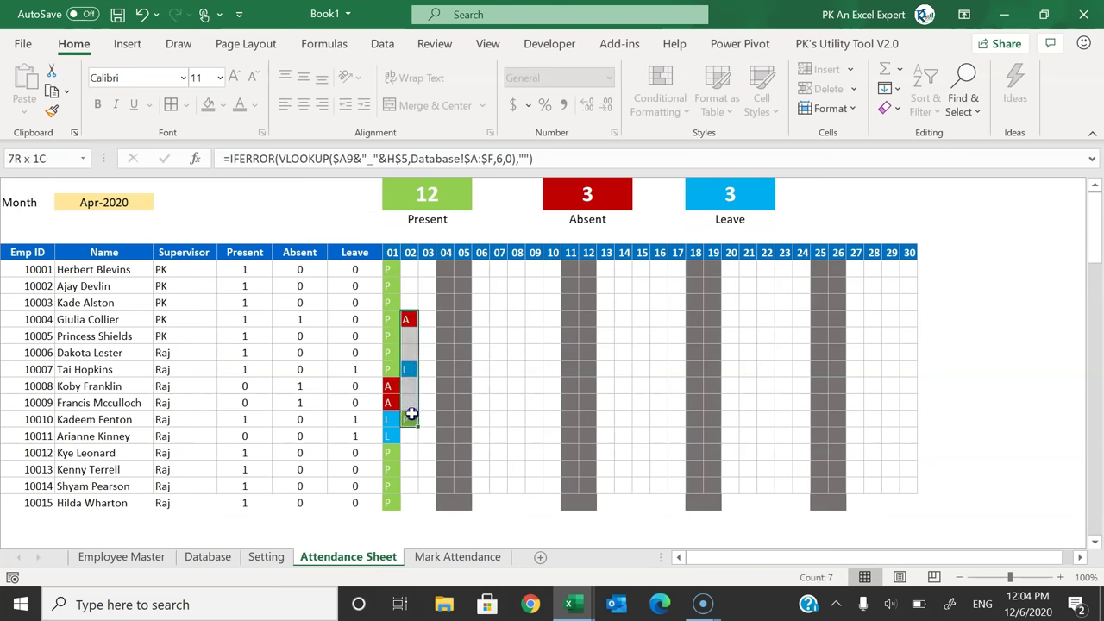
{"action": "left_click", "coordinate": [392, 252]}
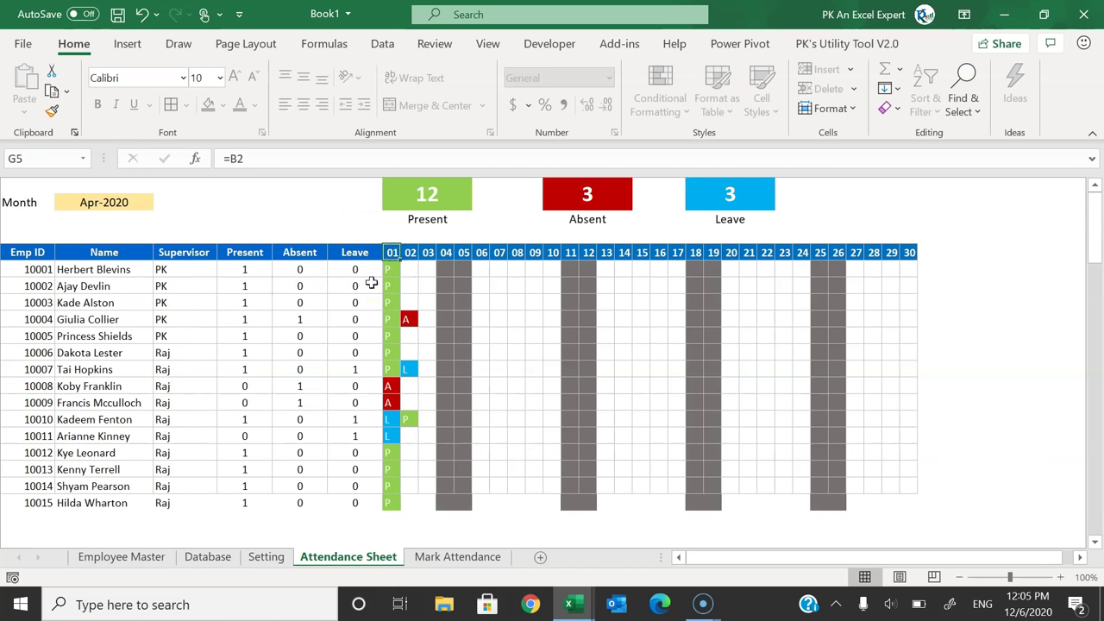
Step: Insert a new worksheet before Employee Master and name it Index
{"action": "left_click", "coordinate": [142, 559]}
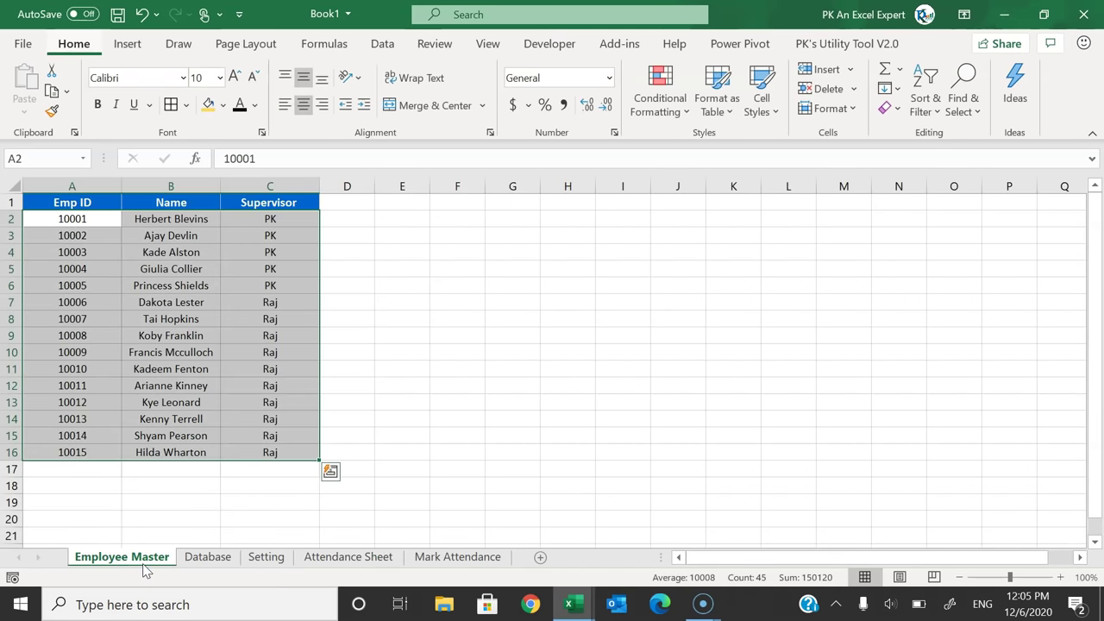
{"action": "key", "text": "shift+F11"}
{"action": "key", "text": "alt+o"}
{"action": "type", "text": "hrInde"}
{"action": "type", "text": "x"}
{"action": "key", "text": "Return"}
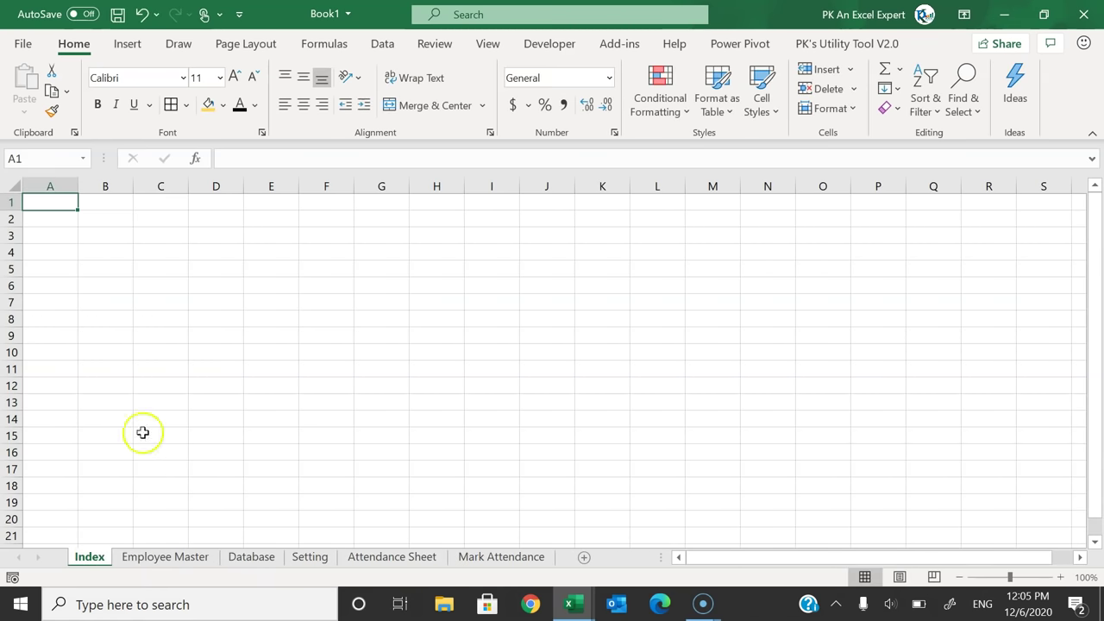
Step: Draw a rounded rectangle about 3.03 cm by 0.92 cm on the Index sheet and label it "Mark Attendance"
{"action": "left_click", "coordinate": [88, 258]}
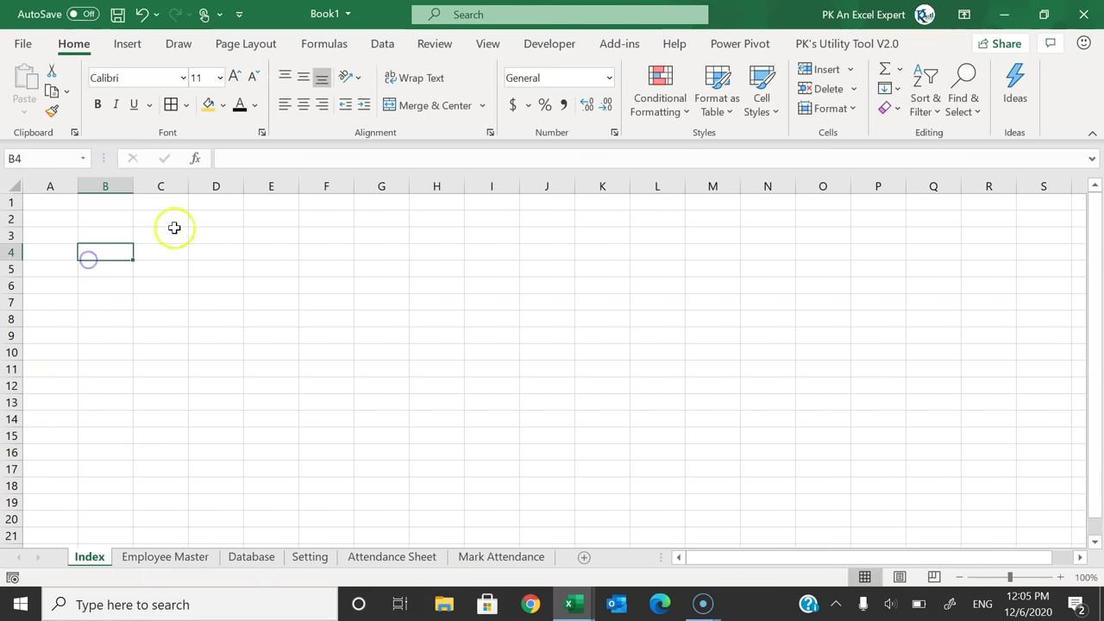
{"action": "left_click", "coordinate": [128, 44]}
{"action": "left_click", "coordinate": [233, 200]}
{"action": "left_click_drag", "start_coordinate": [181, 239], "coordinate": [282, 268]}
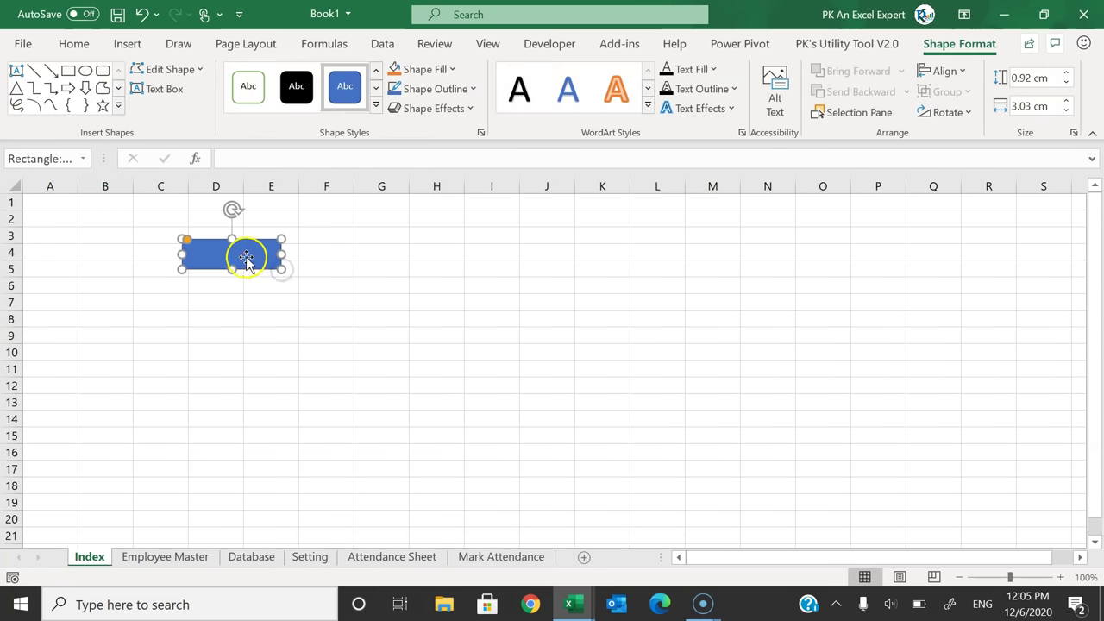
{"action": "right_click", "coordinate": [246, 258]}
{"action": "left_click", "coordinate": [313, 254]}
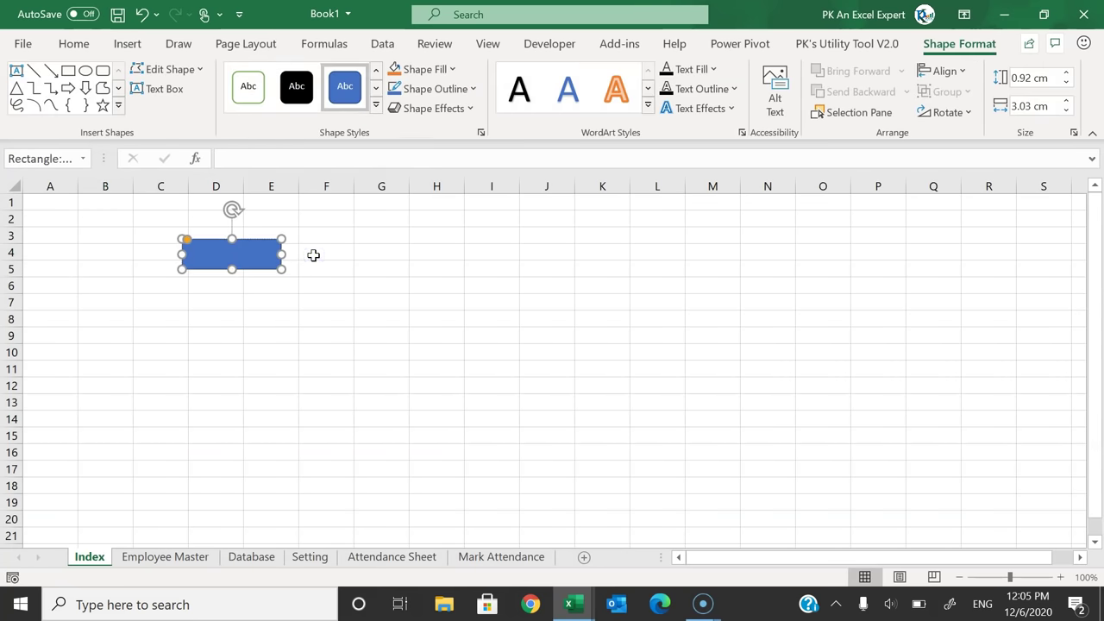
{"action": "type", "text": "Mark Attendance"}
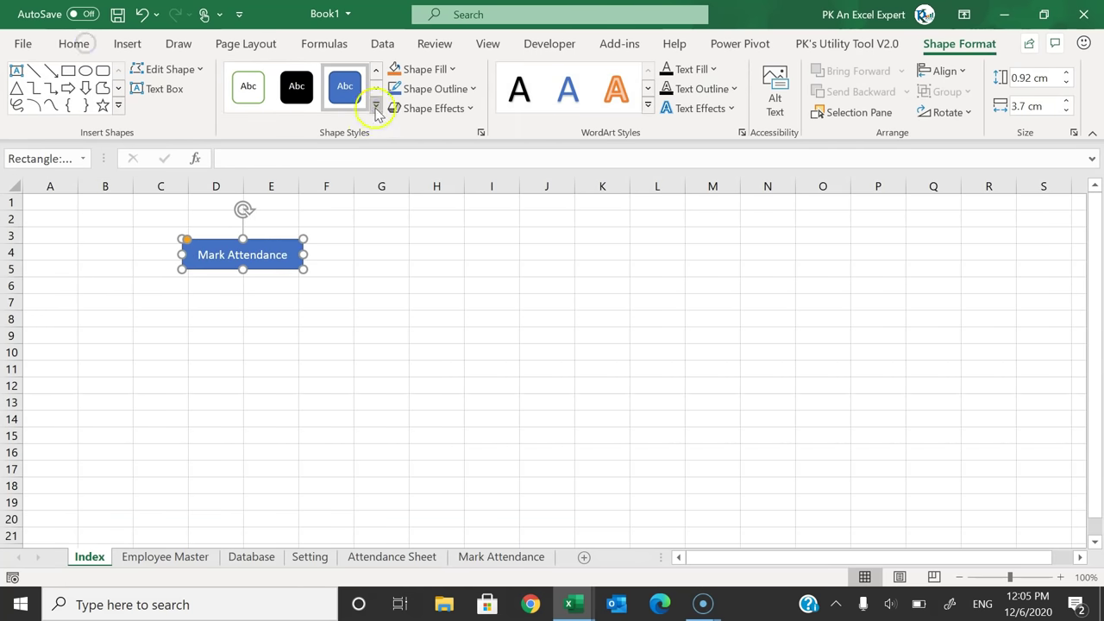
Step: Apply the intense orange theme style to the Mark Attendance shape and widen it to about 4.45 cm
{"action": "left_click", "coordinate": [376, 105]}
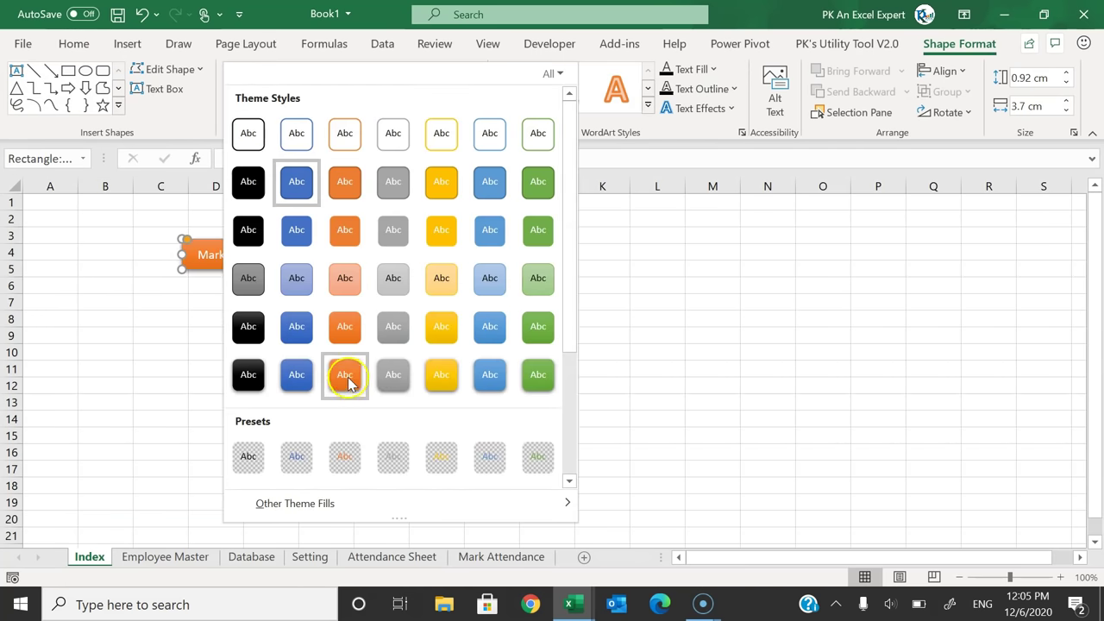
{"action": "left_click", "coordinate": [345, 373]}
{"action": "left_click_drag", "start_coordinate": [304, 255], "coordinate": [327, 259]}
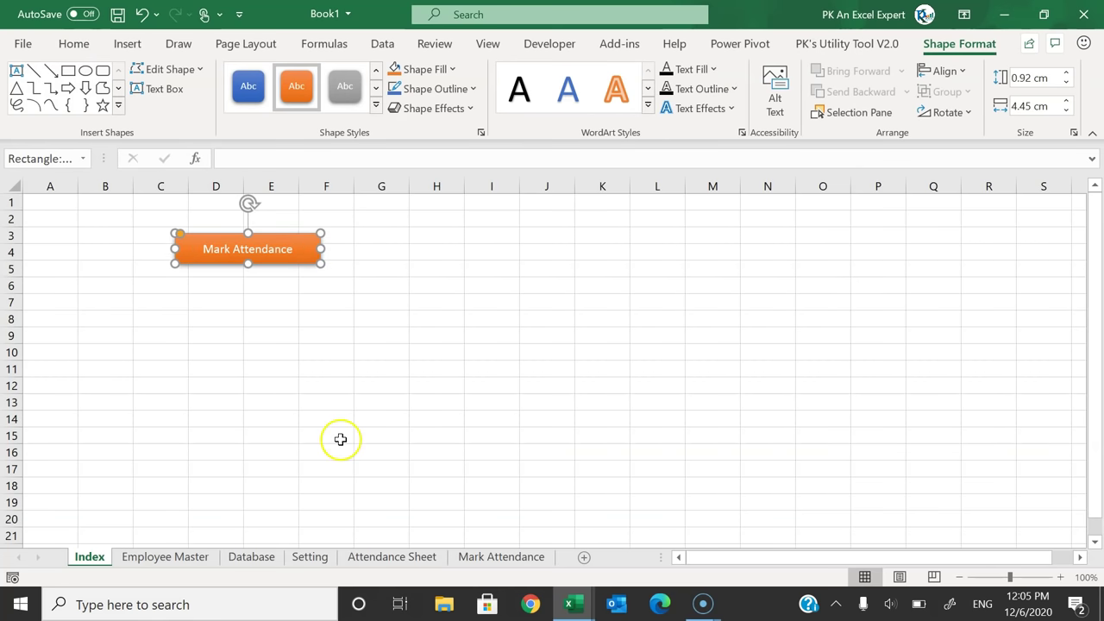
Step: Copy the button four times down the sheet and label the copies Attendance Sheet, Database, Setting and Employee Master
{"action": "left_click_drag", "start_coordinate": [284, 259], "coordinate": [288, 438]}
{"action": "type", "text": "Attendance Sheet"}
{"action": "type", "text": "Database"}
{"action": "type", "text": "Setting"}
{"action": "left_click", "coordinate": [271, 469]}
{"action": "type", "text": "Employee Master"}
{"action": "left_click", "coordinate": [436, 352]}
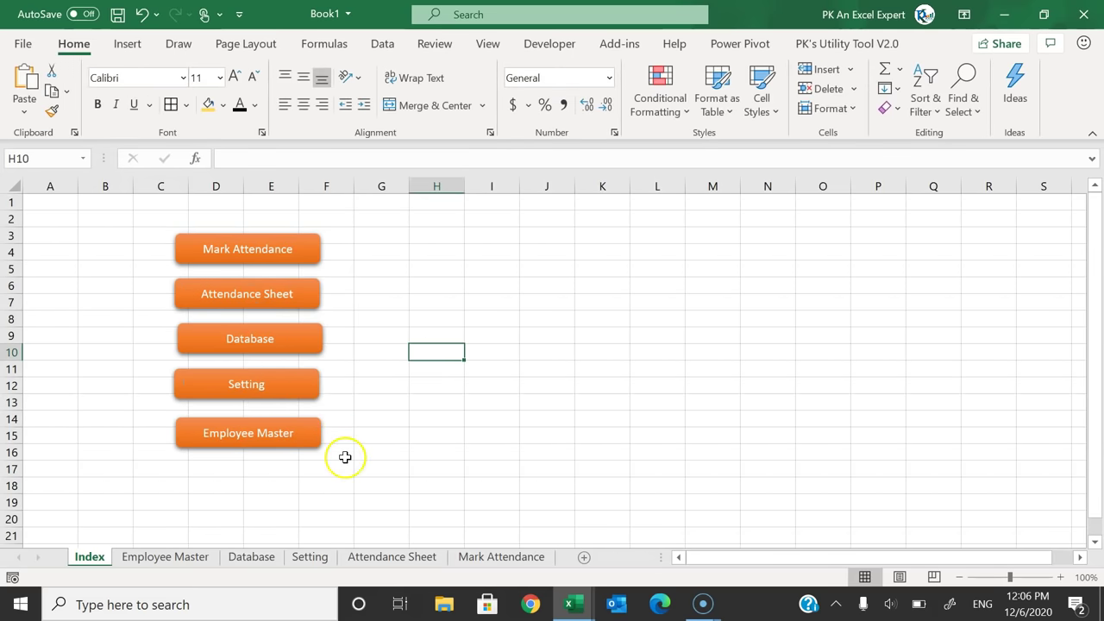
Step: Hide the gridlines on the Index sheet
{"action": "left_click", "coordinate": [404, 216]}
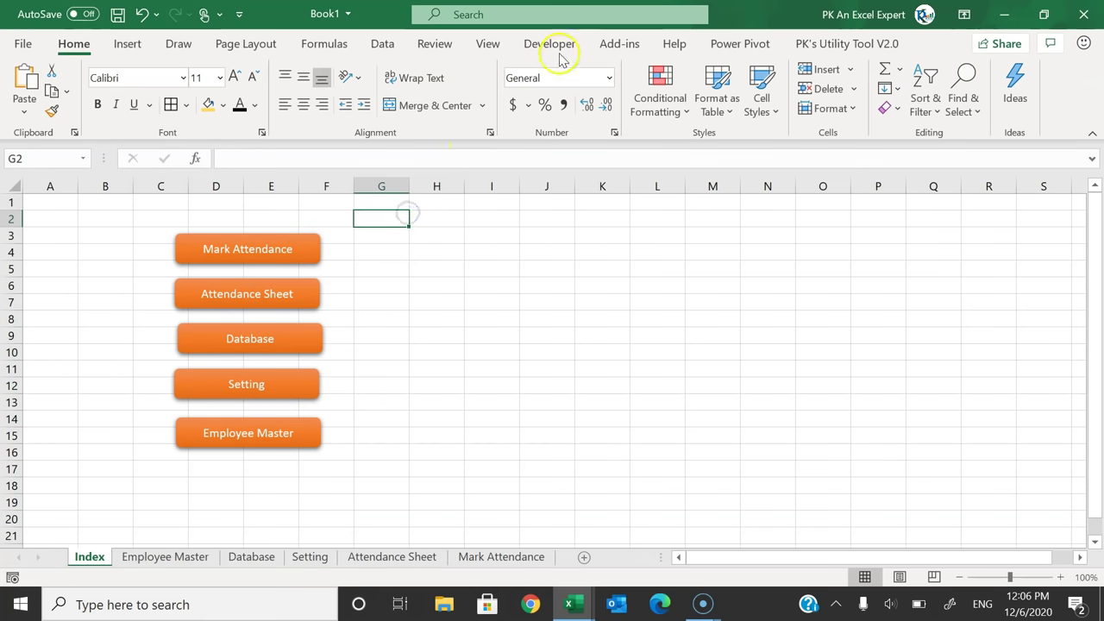
{"action": "left_click", "coordinate": [488, 44]}
{"action": "left_click", "coordinate": [436, 107]}
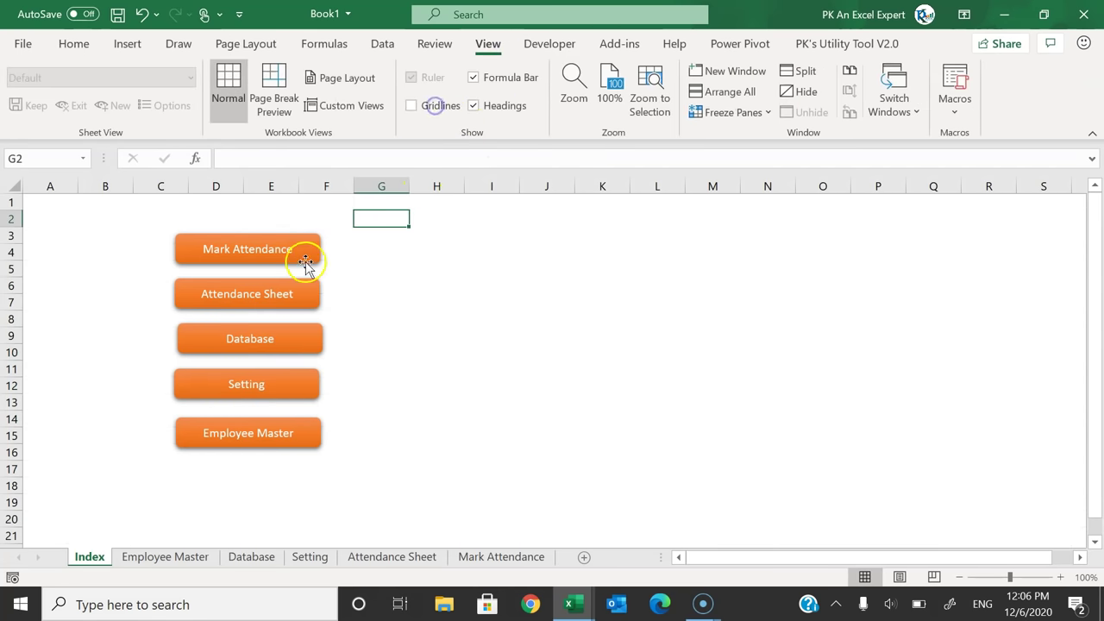
Step: Left-align the five Index buttons, distribute them evenly vertically, and move them as a set to columns B to D
{"action": "left_click", "coordinate": [304, 258]}
{"action": "key", "text": "ctrl+a"}
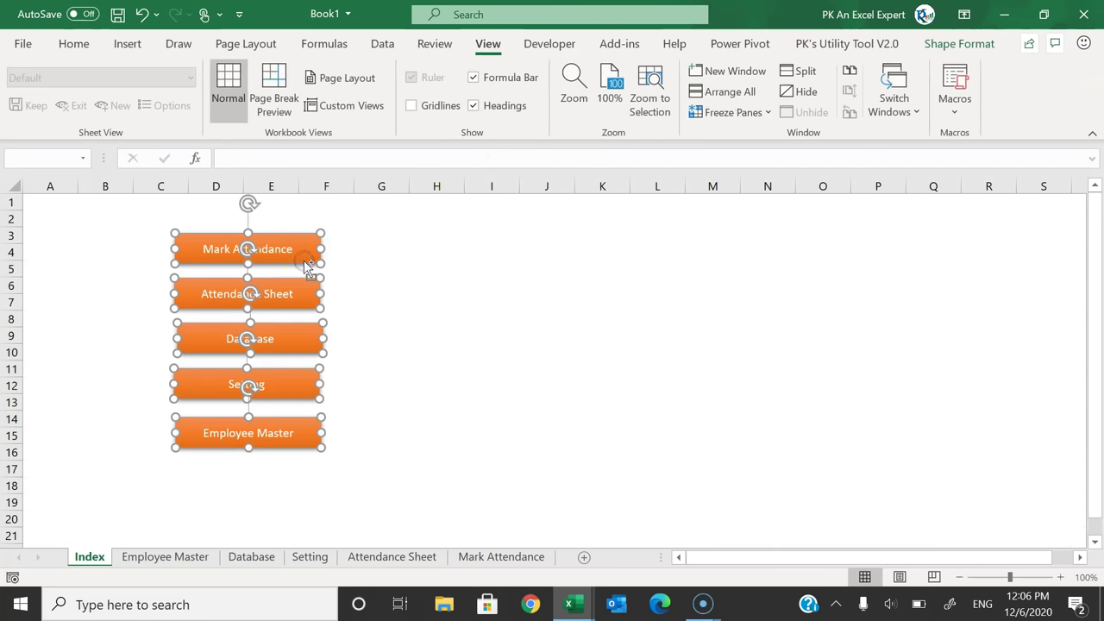
{"action": "left_click", "coordinate": [960, 43]}
{"action": "left_click", "coordinate": [943, 71]}
{"action": "left_click", "coordinate": [970, 96]}
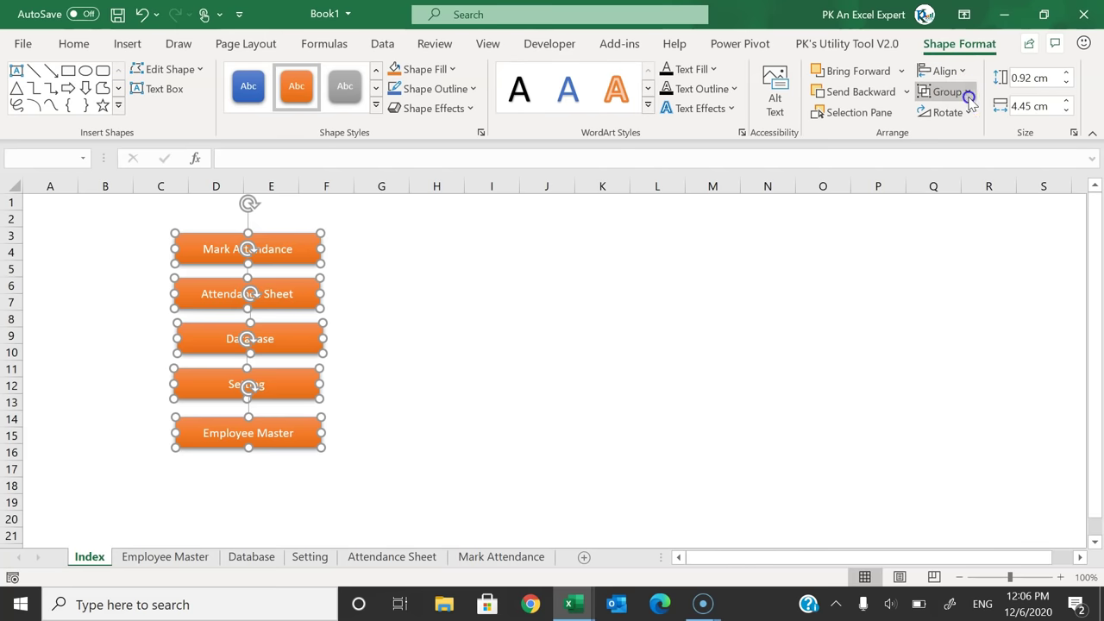
{"action": "left_click", "coordinate": [943, 70]}
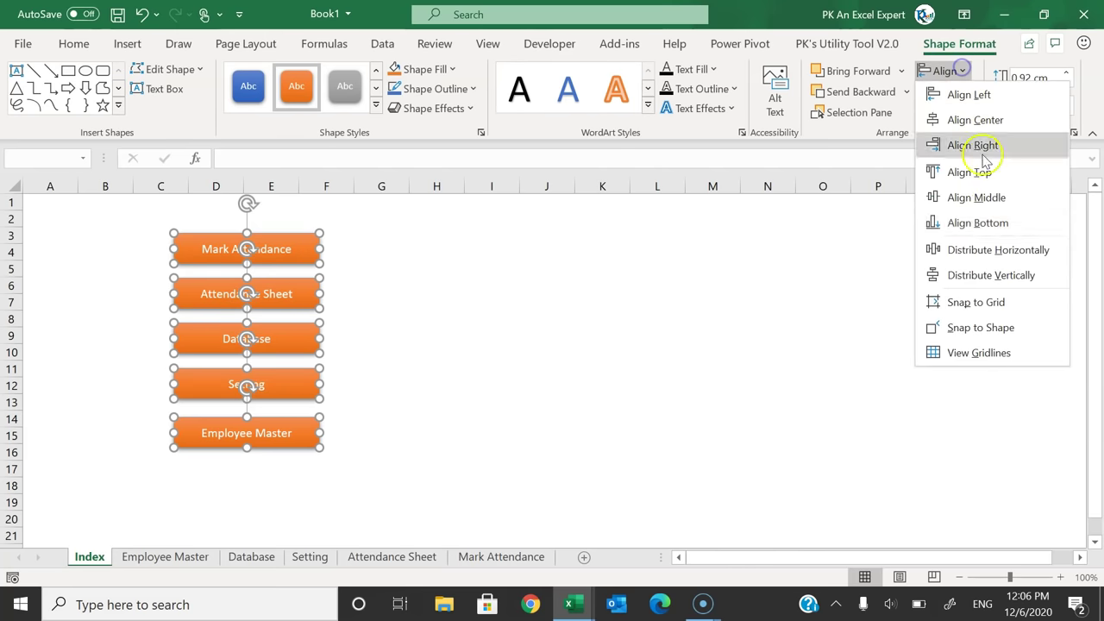
{"action": "left_click", "coordinate": [1015, 274]}
{"action": "left_click_drag", "start_coordinate": [301, 303], "coordinate": [201, 291]}
Step: Hide every column from F to the last column on the Index sheet
{"action": "left_click", "coordinate": [302, 207]}
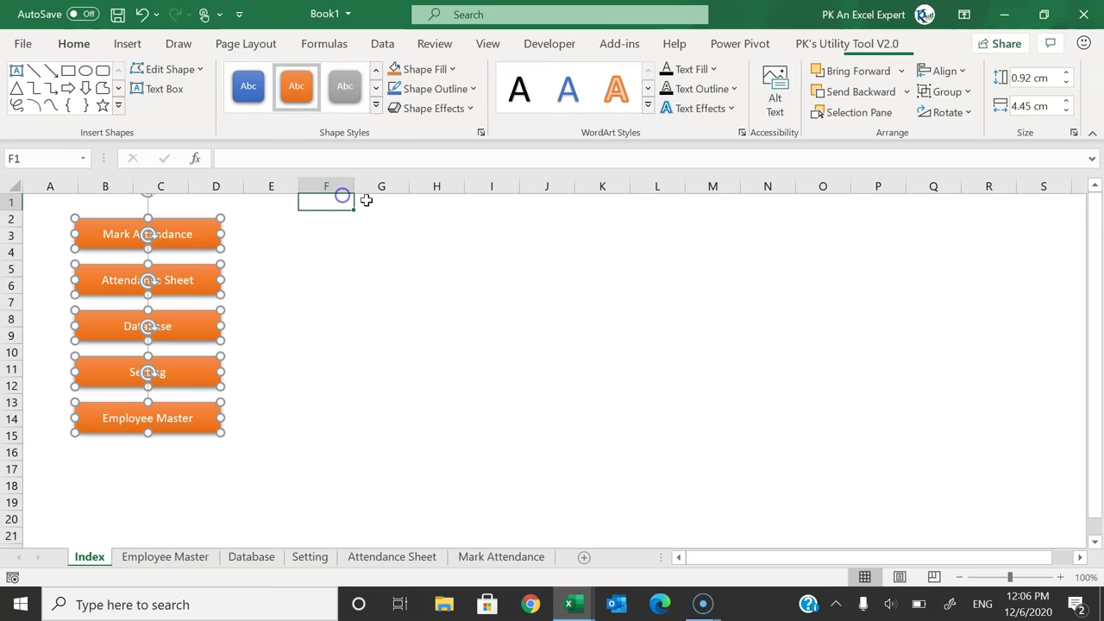
{"action": "key", "text": "ctrl+shift+Right"}
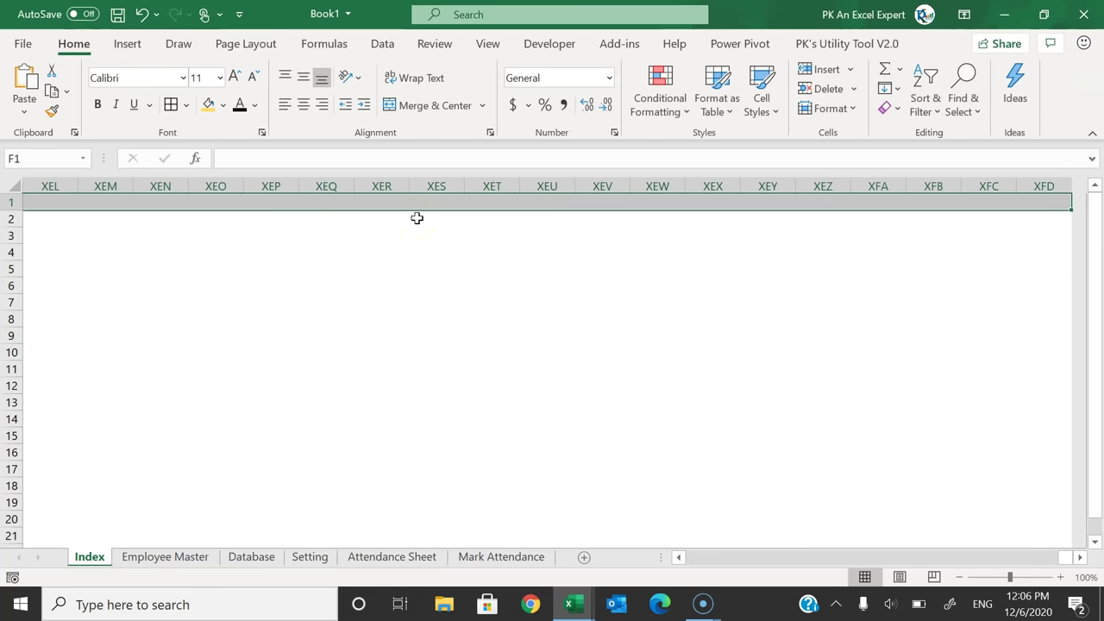
{"action": "key", "text": "ctrl+shift+Down"}
{"action": "right_click", "coordinate": [431, 226]}
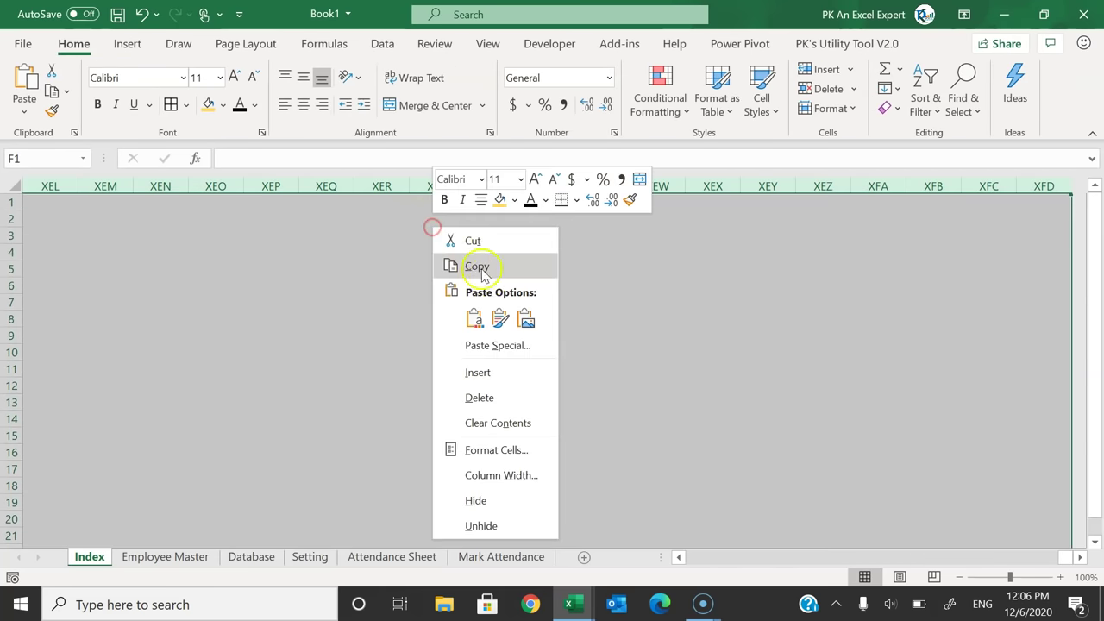
{"action": "left_click", "coordinate": [502, 500]}
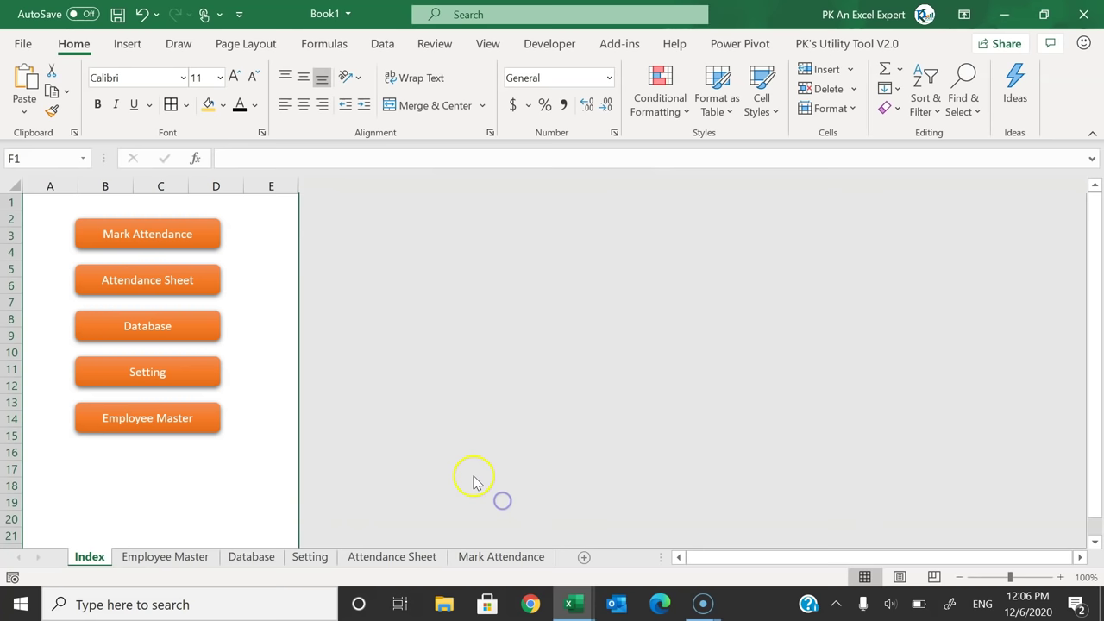
Step: Hide every row from 18 down to the last row on the Index sheet and return to the sheet's start
{"action": "left_click", "coordinate": [125, 485]}
{"action": "key", "text": "ctrl+shift+Down"}
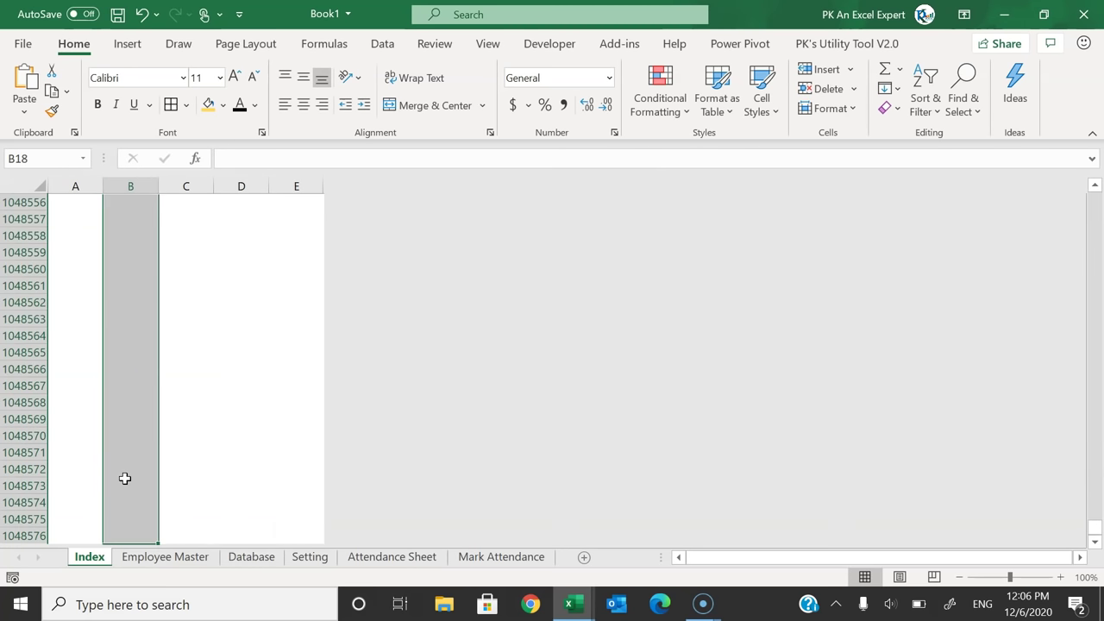
{"action": "key", "text": "shift+space"}
{"action": "right_click", "coordinate": [160, 444]}
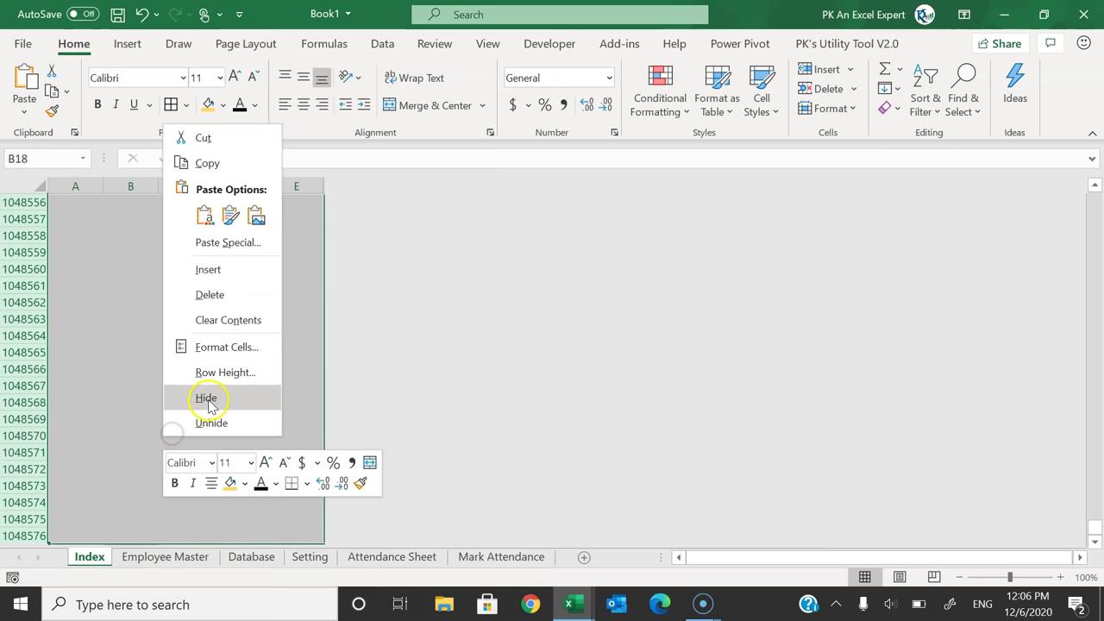
{"action": "left_click", "coordinate": [198, 398]}
{"action": "key", "text": "ctrl+Home"}
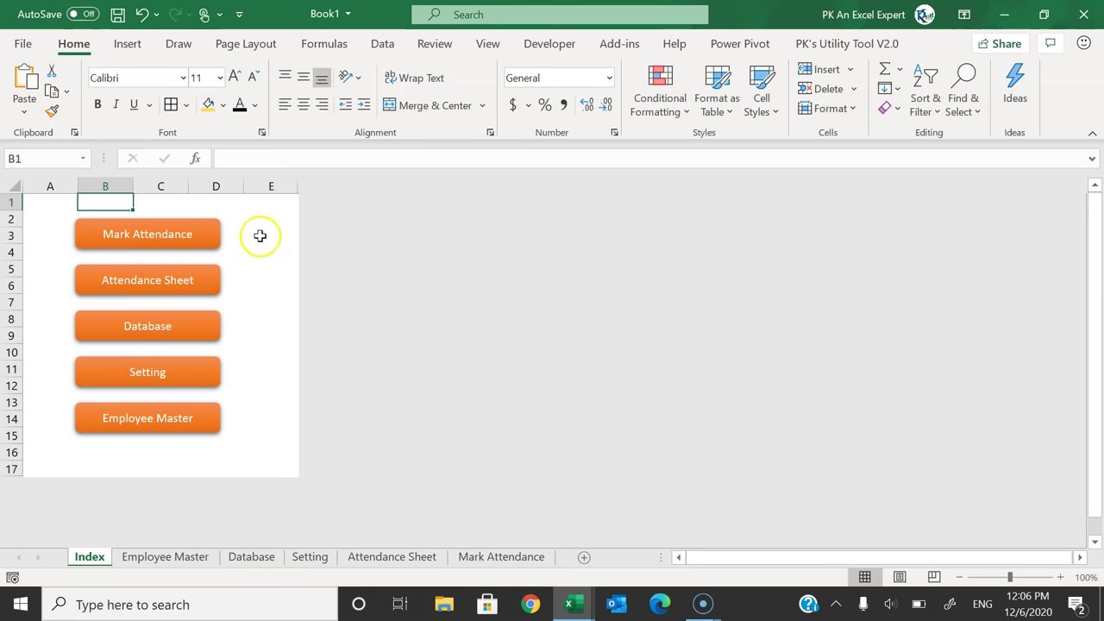
{"action": "right_click", "coordinate": [215, 239]}
{"action": "mouse_move", "coordinate": [351, 392]}
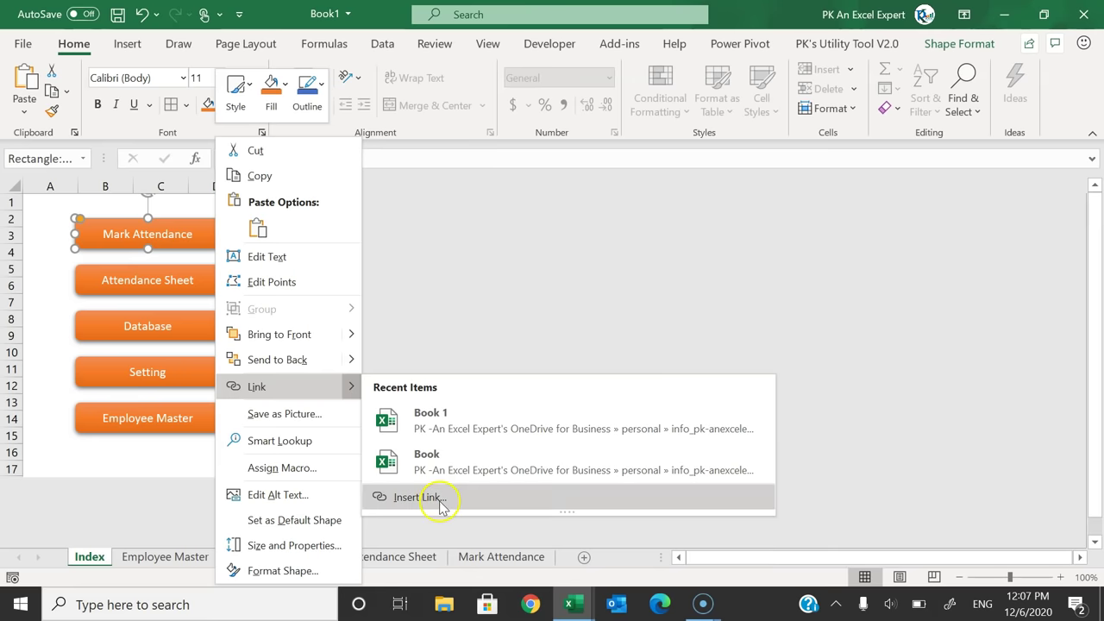
{"action": "key", "text": "Escape"}
{"action": "left_click", "coordinate": [205, 202]}
Step: Hyperlink the Mark Attendance button to cell A1 of the 'Mark Attendance' sheet in this workbook
{"action": "left_click", "coordinate": [213, 236]}
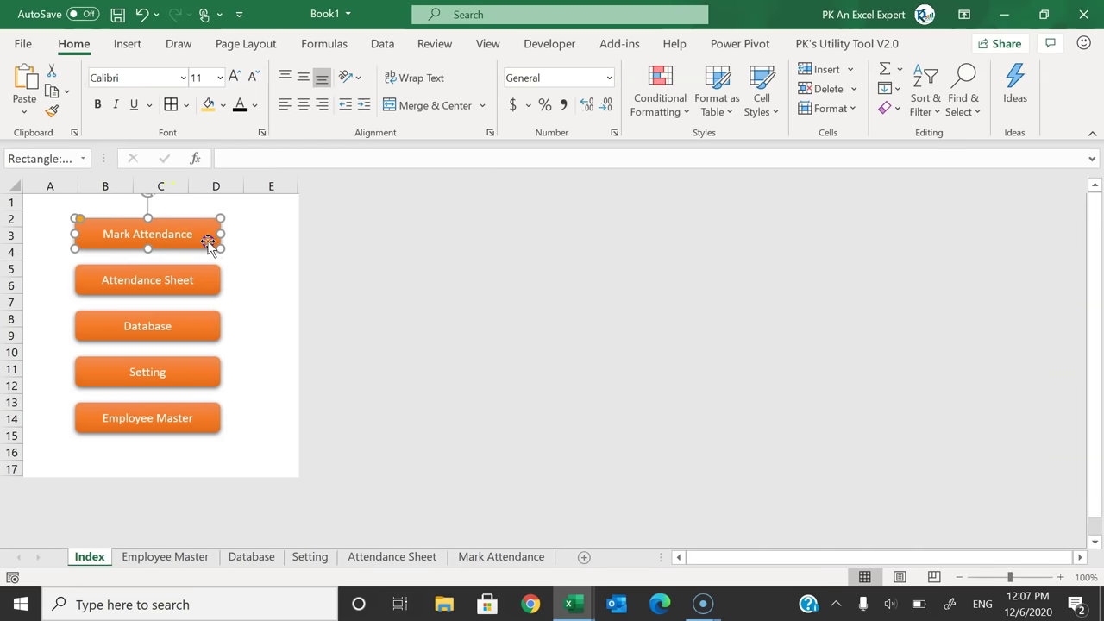
{"action": "key", "text": "ctrl+k"}
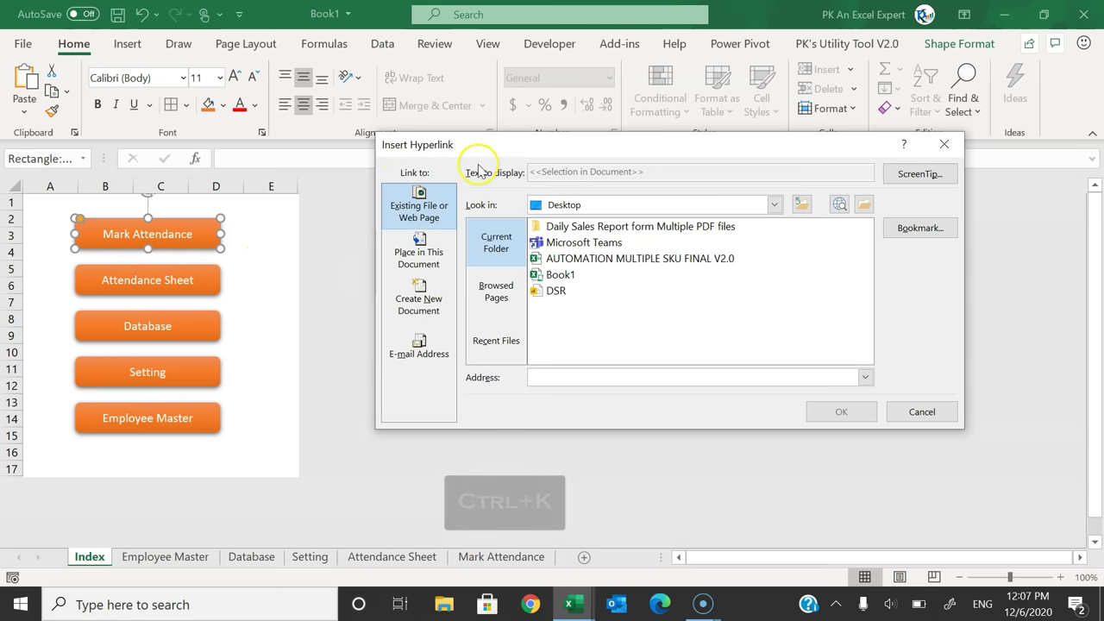
{"action": "left_click", "coordinate": [422, 257]}
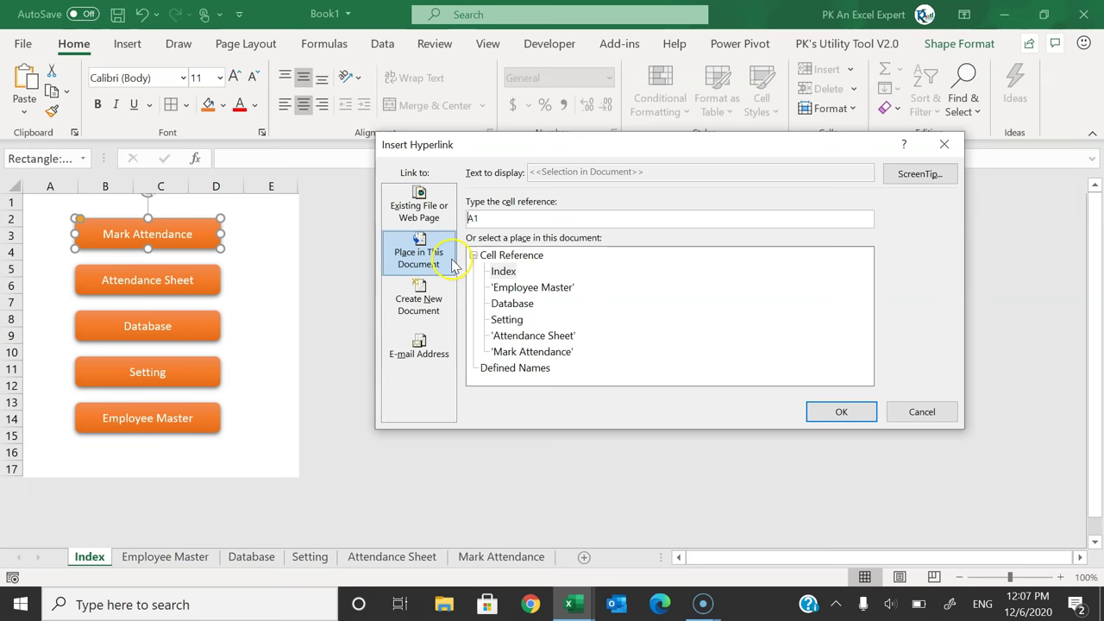
{"action": "left_click", "coordinate": [544, 351]}
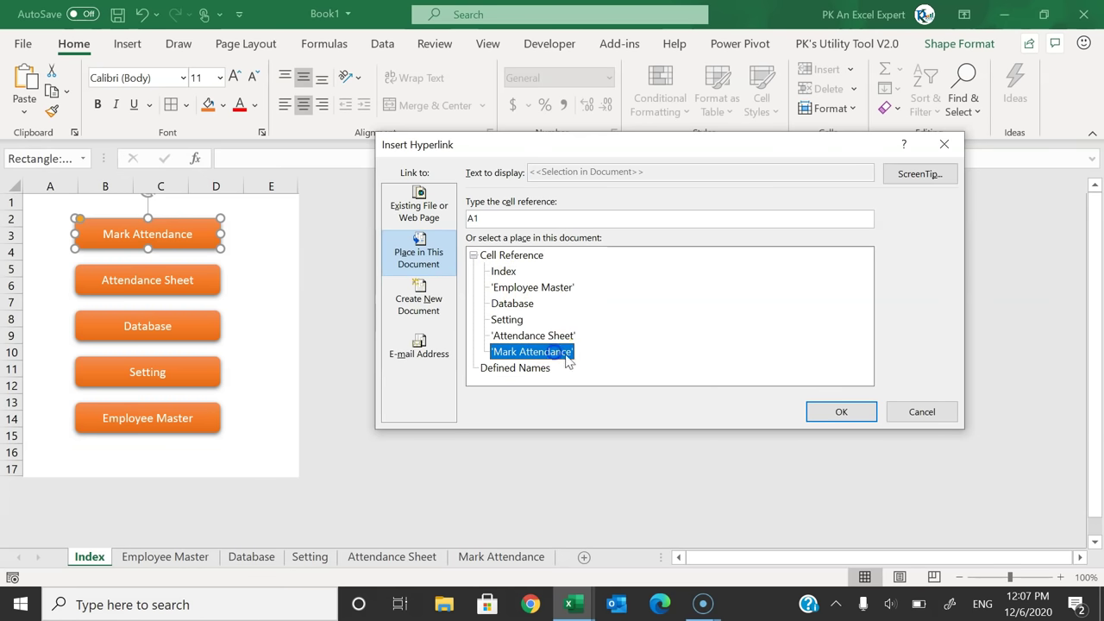
{"action": "left_click", "coordinate": [841, 412]}
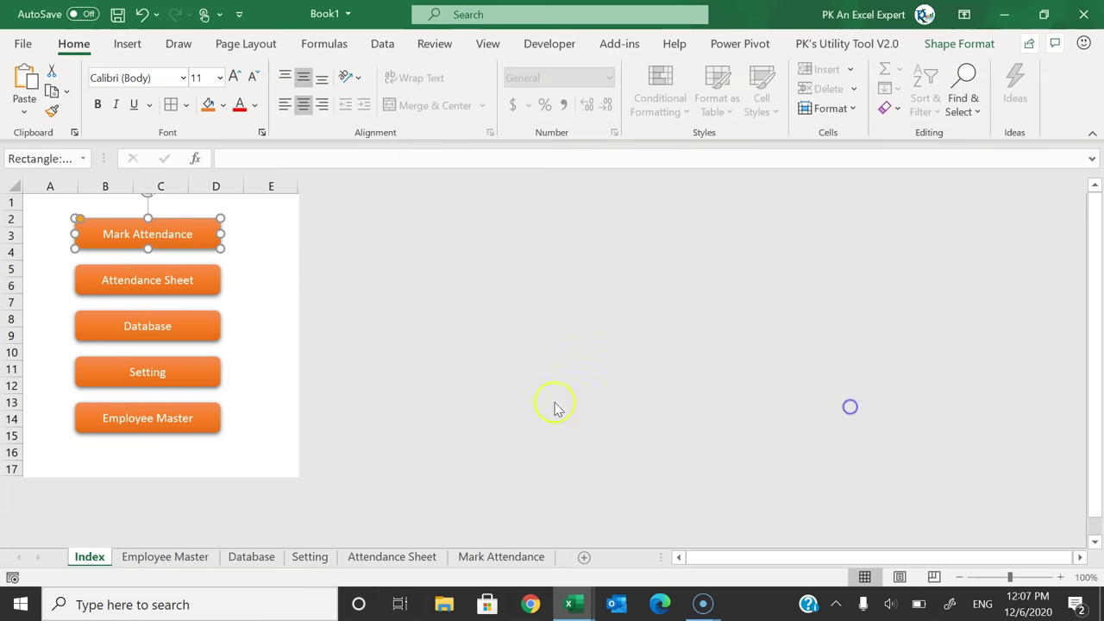
Step: Hyperlink the Attendance Sheet button to the 'Attendance Sheet' worksheet in this workbook
{"action": "left_click", "coordinate": [203, 288]}
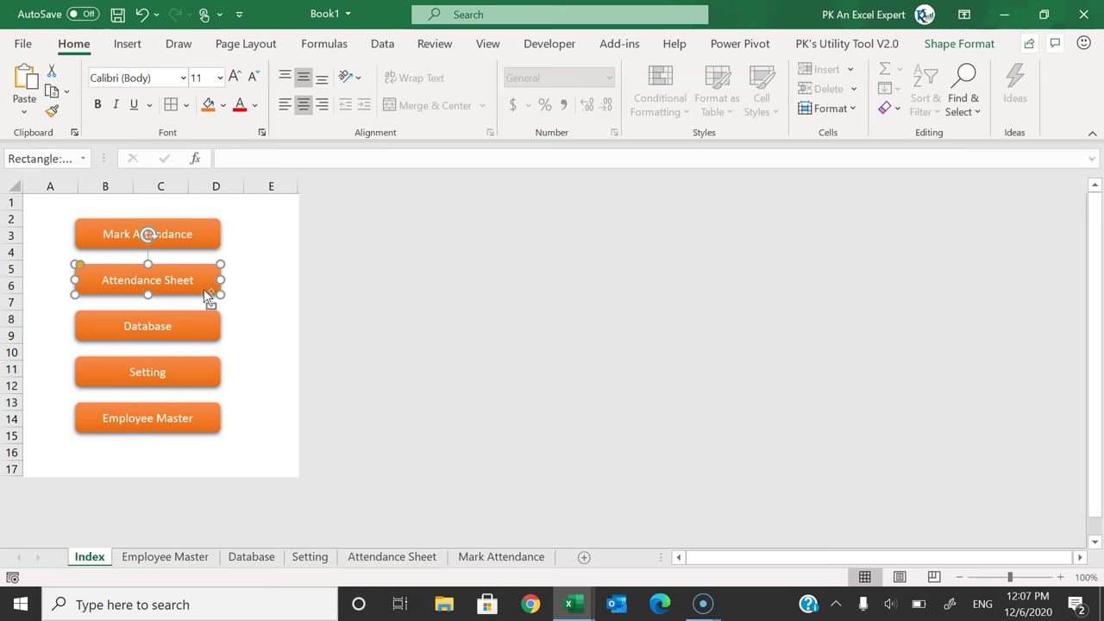
{"action": "key", "text": "ctrl+k"}
{"action": "left_click", "coordinate": [552, 336]}
{"action": "left_click", "coordinate": [839, 412]}
Step: Hyperlink the Database, Setting and Employee Master buttons to their matching sheets in this workbook
{"action": "left_click", "coordinate": [207, 328]}
{"action": "key", "text": "ctrl+k"}
{"action": "key", "text": "Return"}
{"action": "left_click", "coordinate": [209, 374]}
{"action": "key", "text": "ctrl+k"}
{"action": "key", "text": "Return"}
{"action": "left_click", "coordinate": [207, 427]}
{"action": "key", "text": "ctrl+k"}
{"action": "left_click", "coordinate": [271, 269]}
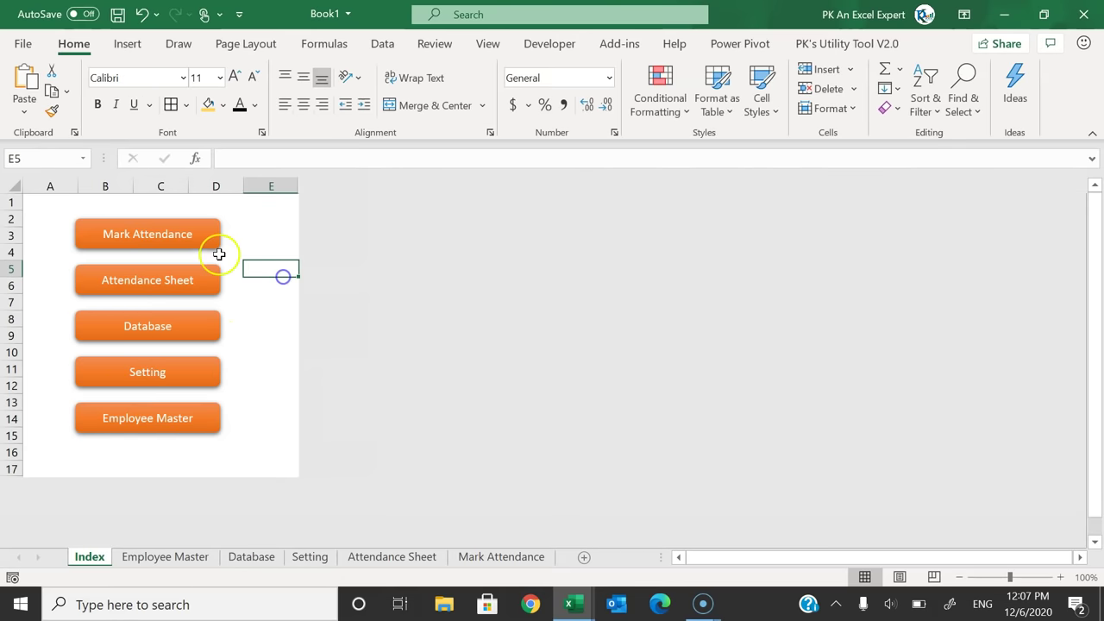
Step: Follow the Mark Attendance button's link and draw a left block arrow about 2.72 cm by 1.35 cm beside that sheet's table
{"action": "left_click", "coordinate": [188, 239]}
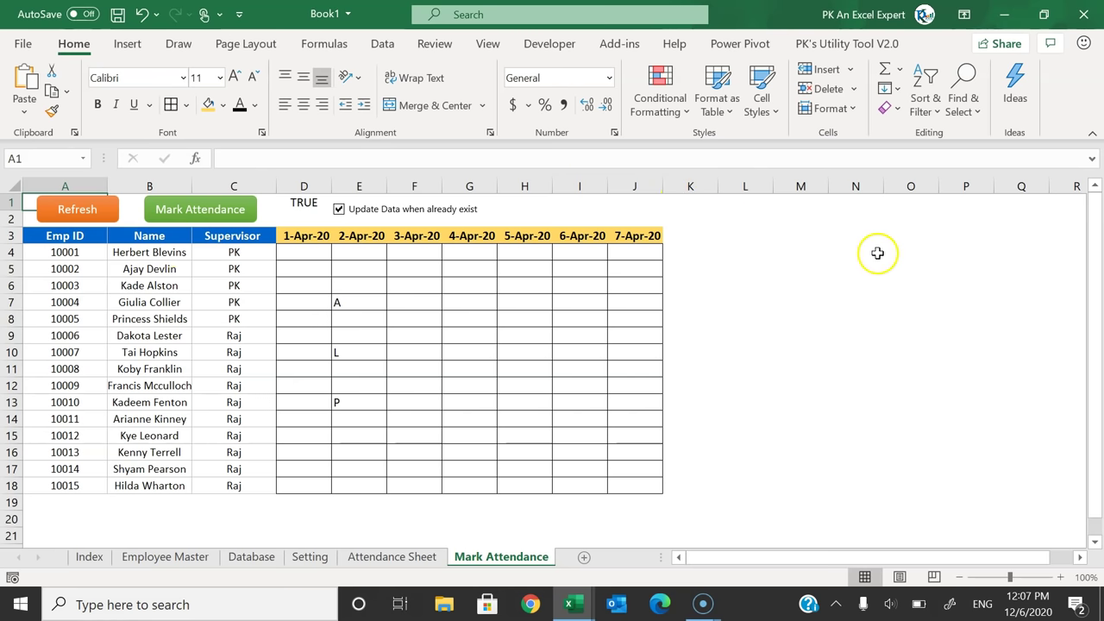
{"action": "left_click", "coordinate": [856, 234]}
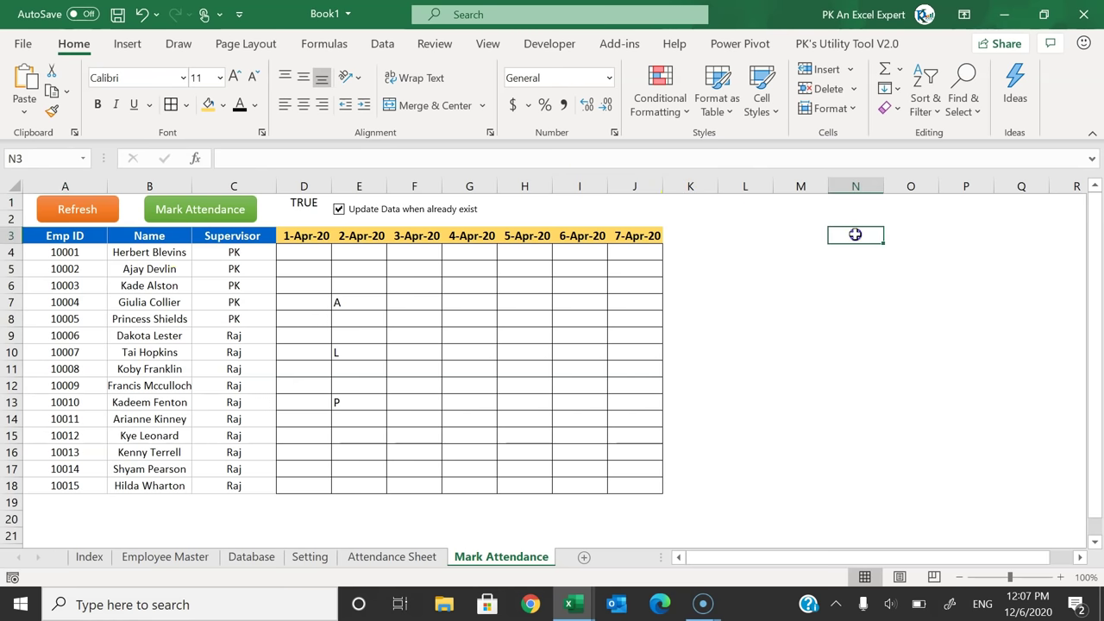
{"action": "left_click", "coordinate": [128, 43]}
{"action": "left_click", "coordinate": [204, 108]}
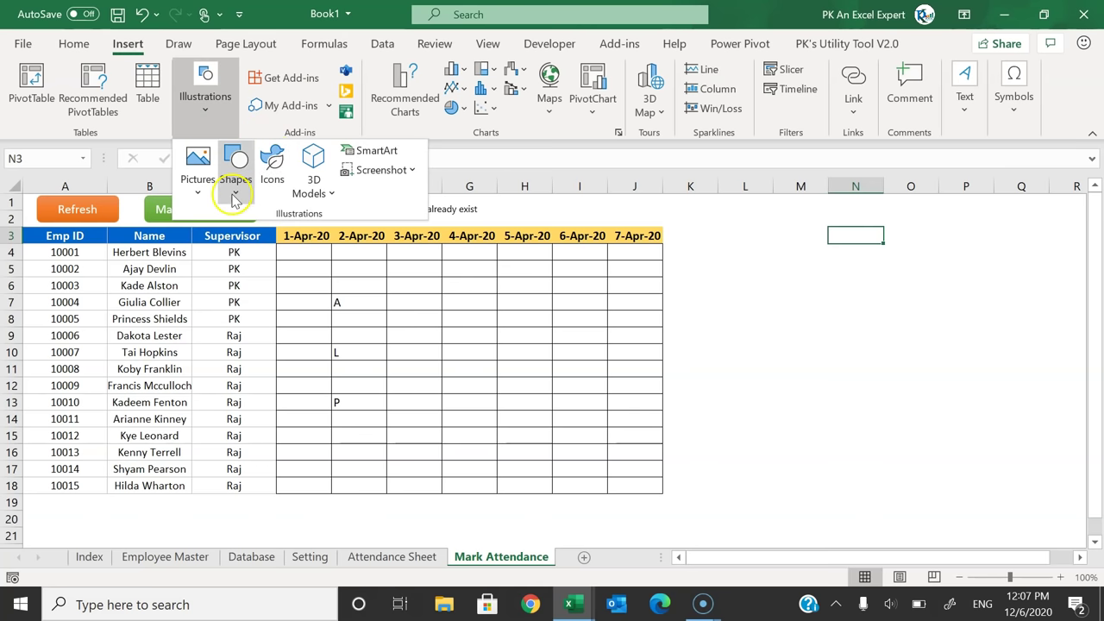
{"action": "left_click", "coordinate": [237, 197]}
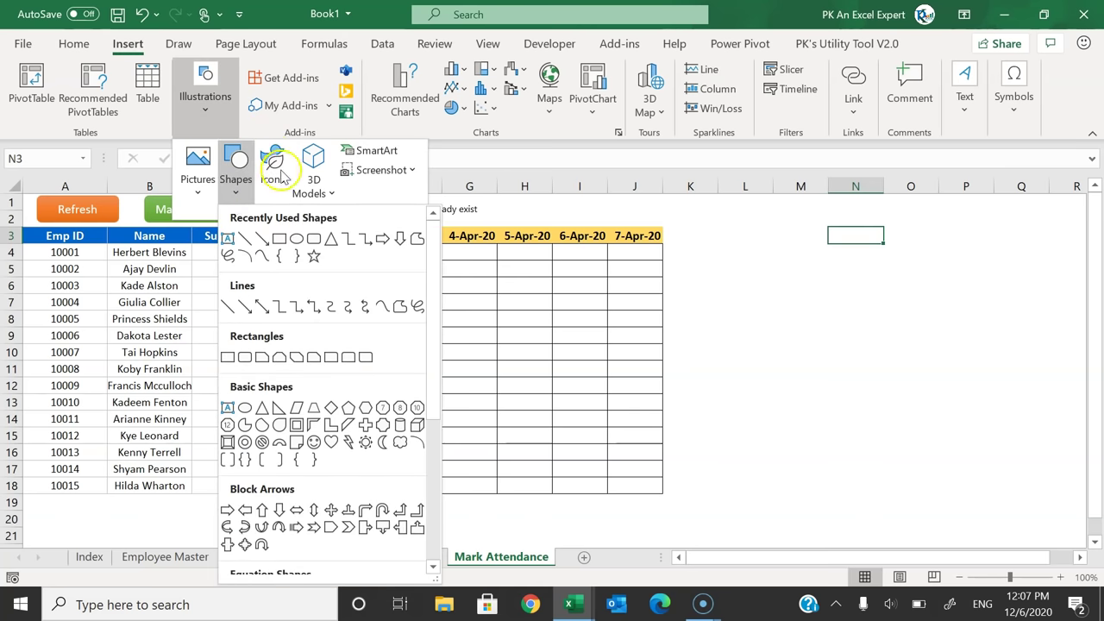
{"action": "left_click", "coordinate": [245, 515]}
{"action": "left_click_drag", "start_coordinate": [754, 218], "coordinate": [802, 217]}
Step: Label the left arrow "Back" and center its text horizontally
{"action": "right_click", "coordinate": [807, 216]}
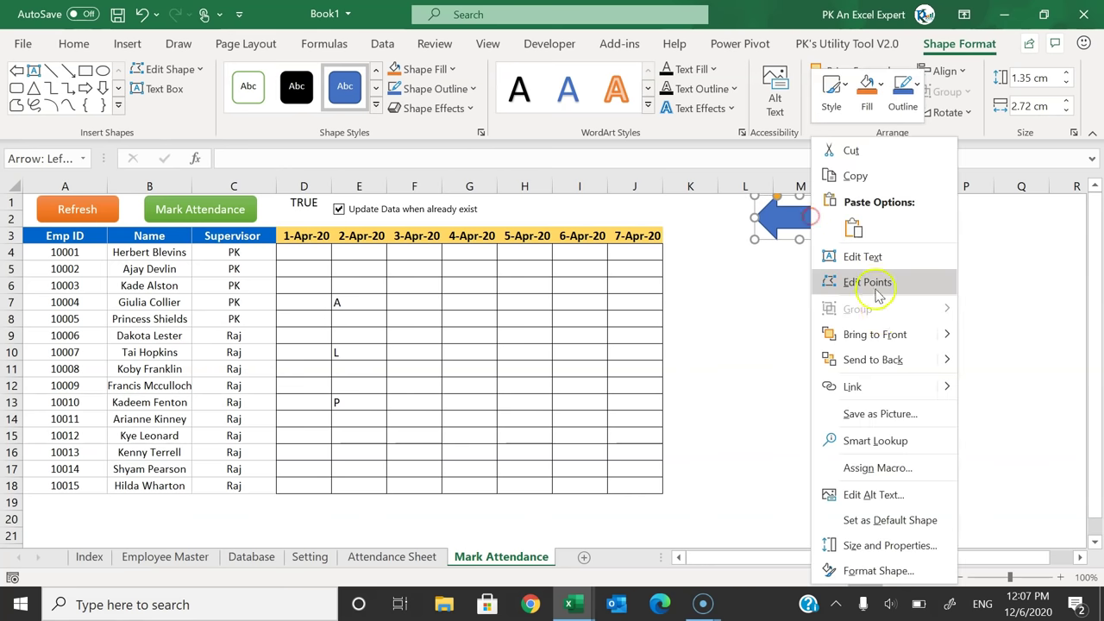
{"action": "left_click", "coordinate": [871, 257]}
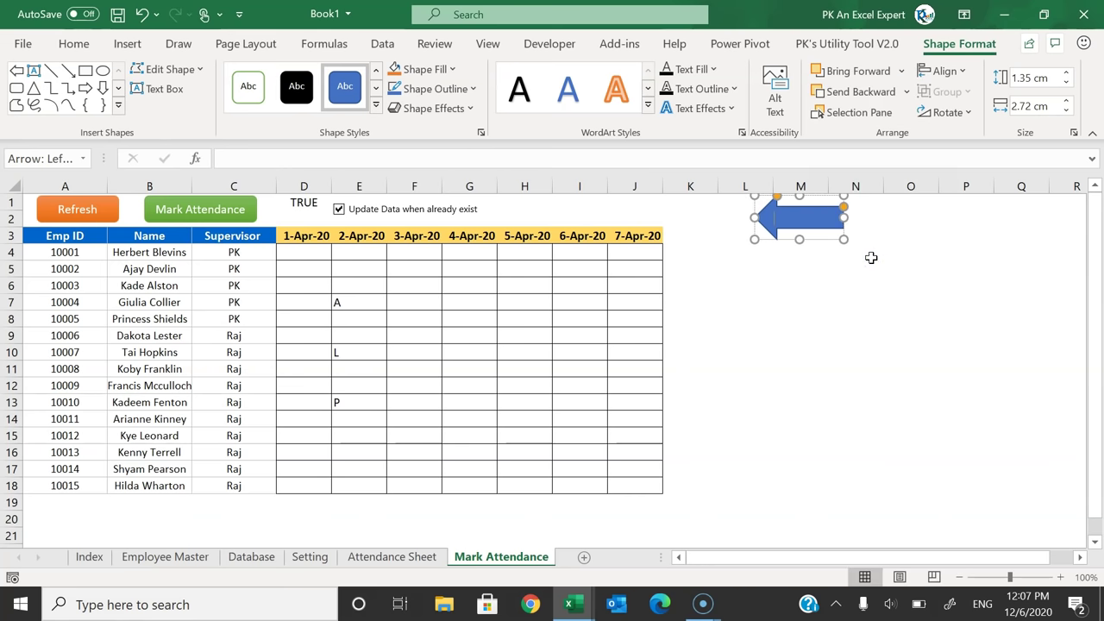
{"action": "type", "text": "Back"}
{"action": "left_click", "coordinate": [869, 251]}
{"action": "left_click", "coordinate": [802, 218]}
{"action": "left_click", "coordinate": [73, 43]}
{"action": "left_click", "coordinate": [303, 104]}
Step: Apply the intense green theme style to the Back arrow
{"action": "left_click", "coordinate": [958, 44]}
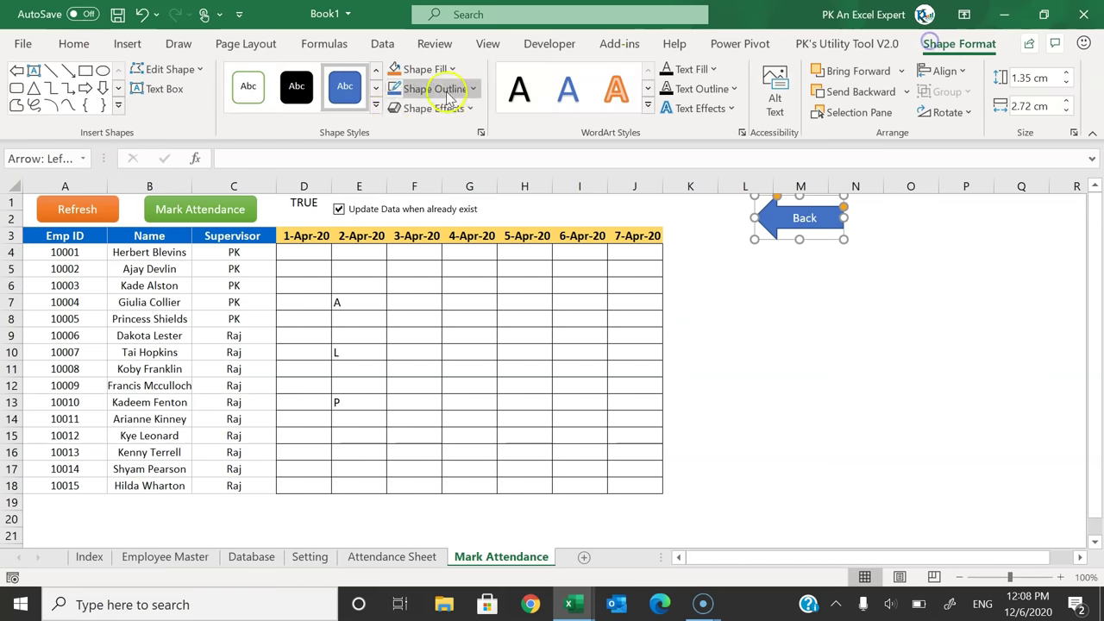
{"action": "left_click", "coordinate": [377, 106]}
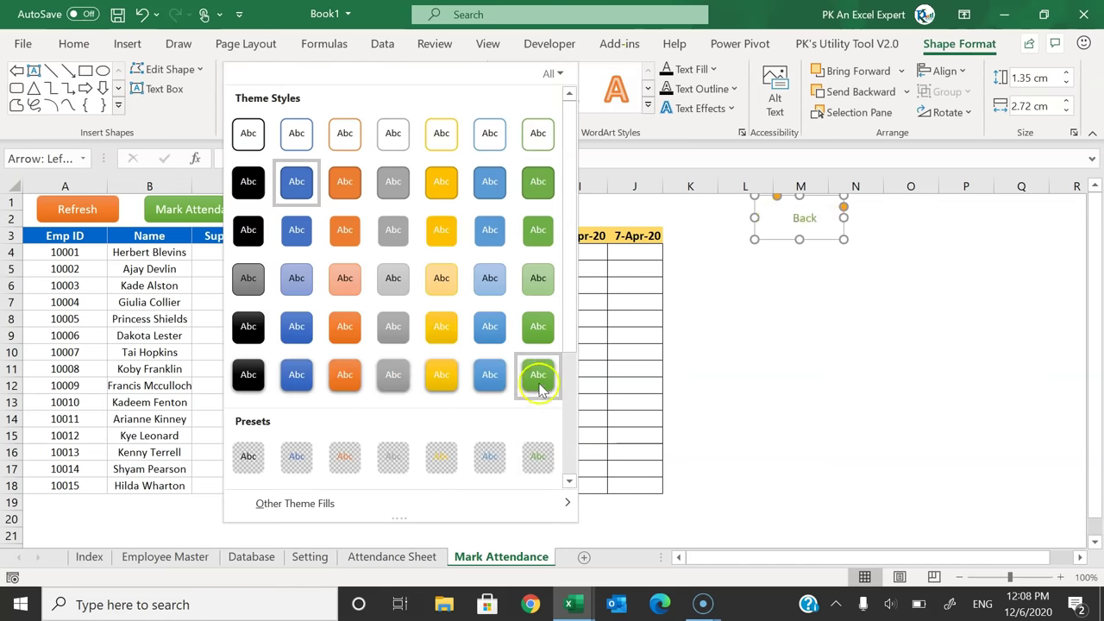
{"action": "left_click", "coordinate": [537, 374]}
{"action": "left_click", "coordinate": [841, 252]}
{"action": "left_click", "coordinate": [806, 286]}
Step: Hyperlink the Back arrow to cell A1 of the Index sheet and test the link
{"action": "left_click", "coordinate": [824, 231]}
{"action": "key", "text": "ctrl+k"}
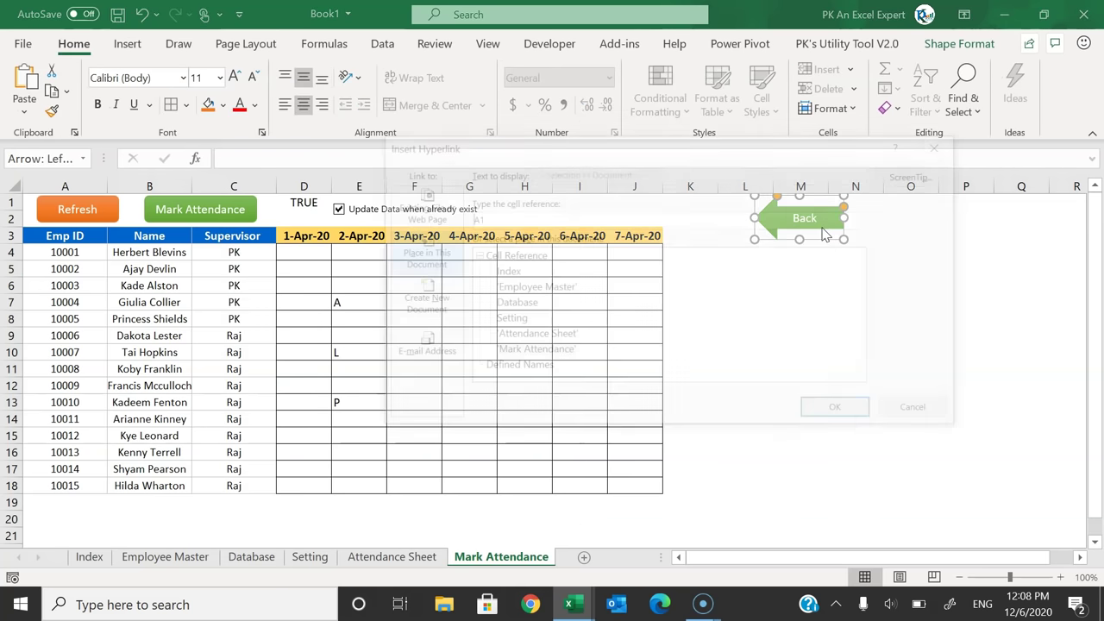
{"action": "left_click", "coordinate": [503, 271]}
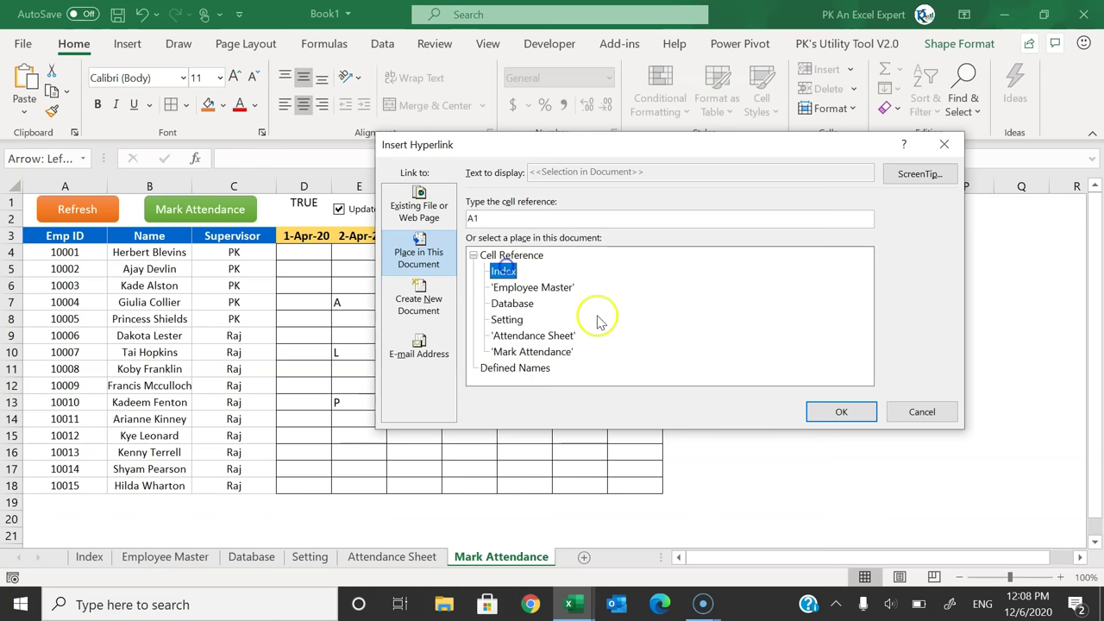
{"action": "left_click", "coordinate": [842, 411]}
{"action": "left_click", "coordinate": [834, 373]}
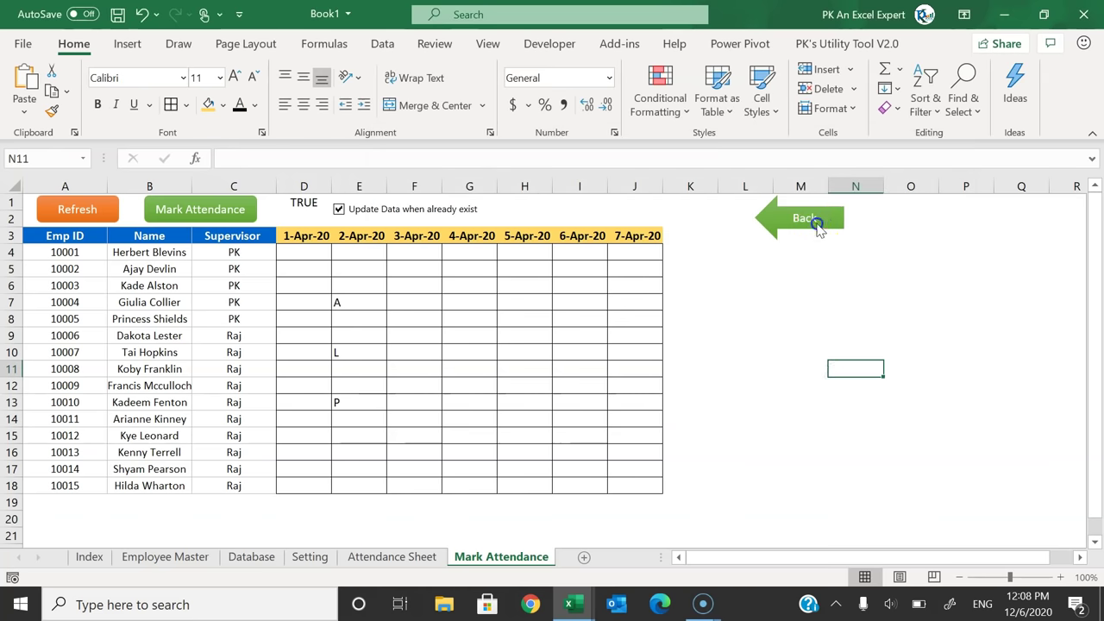
{"action": "left_click", "coordinate": [815, 222]}
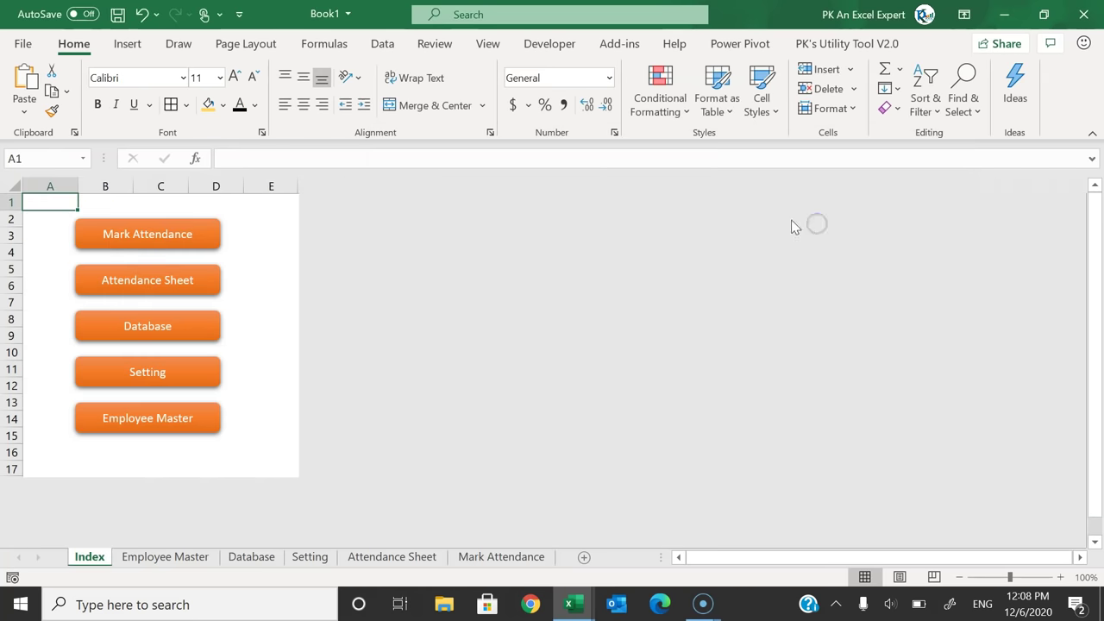
Step: Copy the Back arrow from Mark Attendance to the Attendance Sheet and place it beside the Leave total
{"action": "left_click", "coordinate": [152, 248]}
{"action": "left_click", "coordinate": [423, 557]}
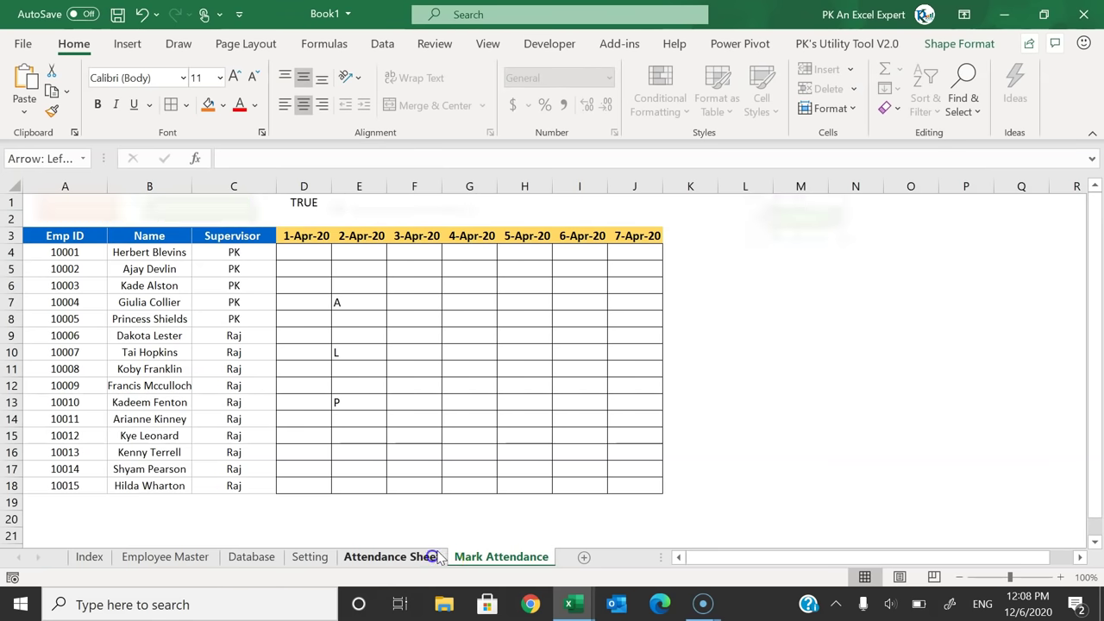
{"action": "key", "text": "ctrl+v"}
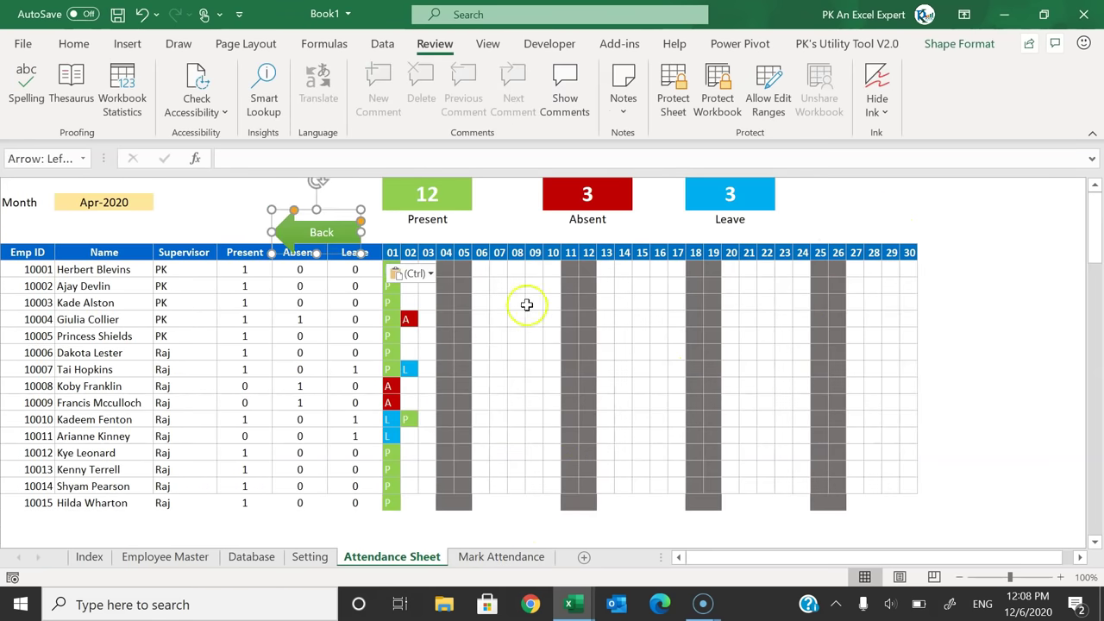
{"action": "left_click_drag", "start_coordinate": [339, 220], "coordinate": [880, 186]}
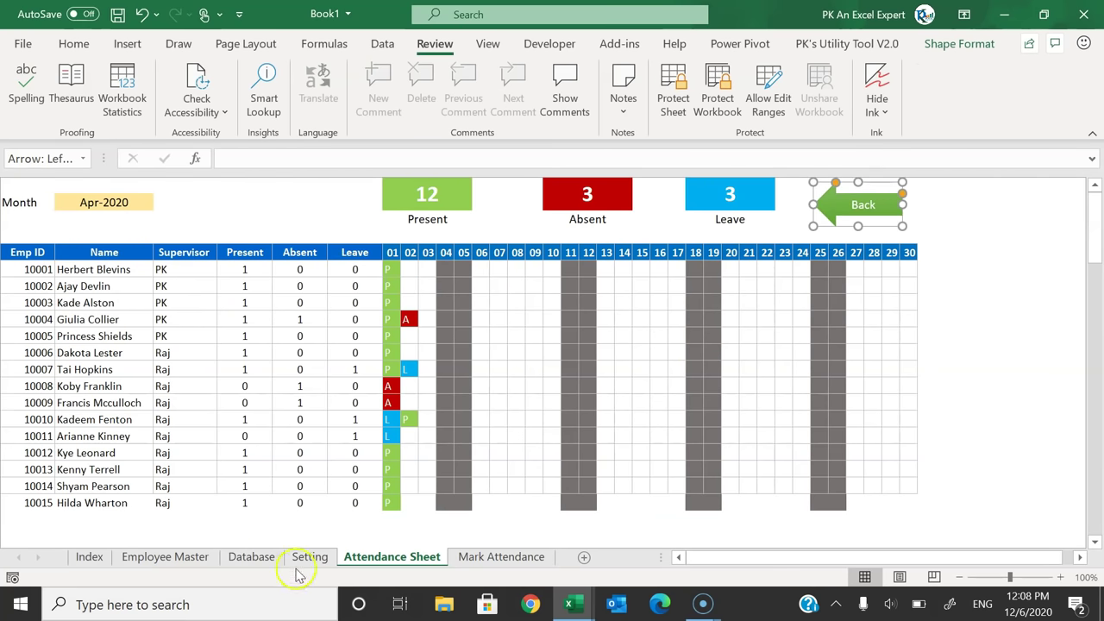
Step: Paste the Back arrow on the Setting sheet and place it beside the Highlight list, around columns G to I
{"action": "left_click", "coordinate": [304, 559]}
{"action": "key", "text": "ctrl+v"}
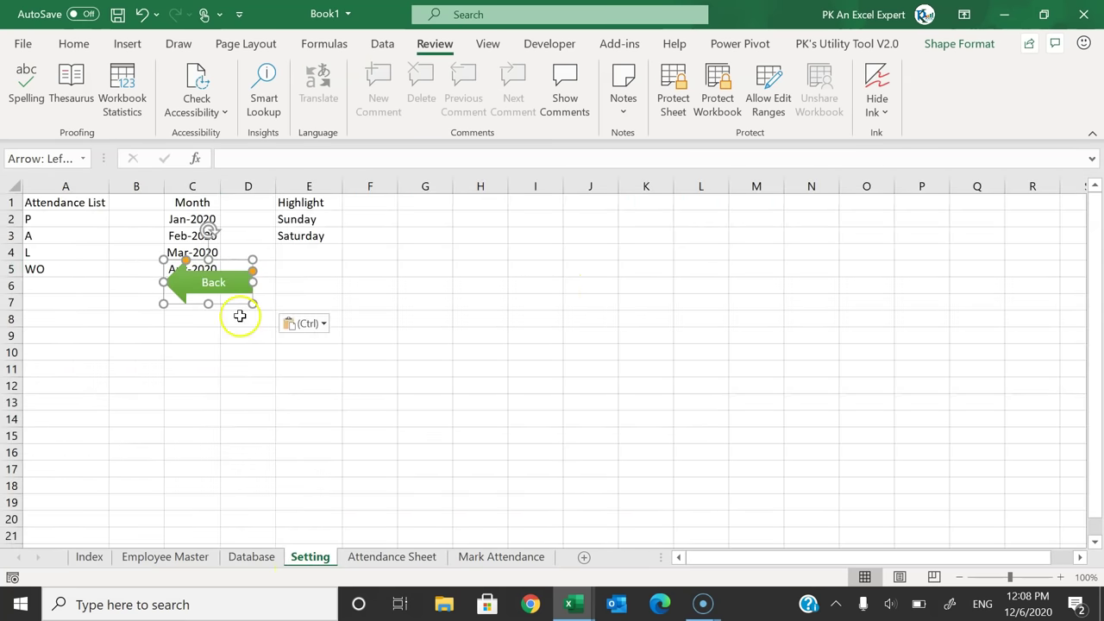
{"action": "left_click_drag", "start_coordinate": [238, 303], "coordinate": [515, 244]}
{"action": "left_click", "coordinate": [427, 311]}
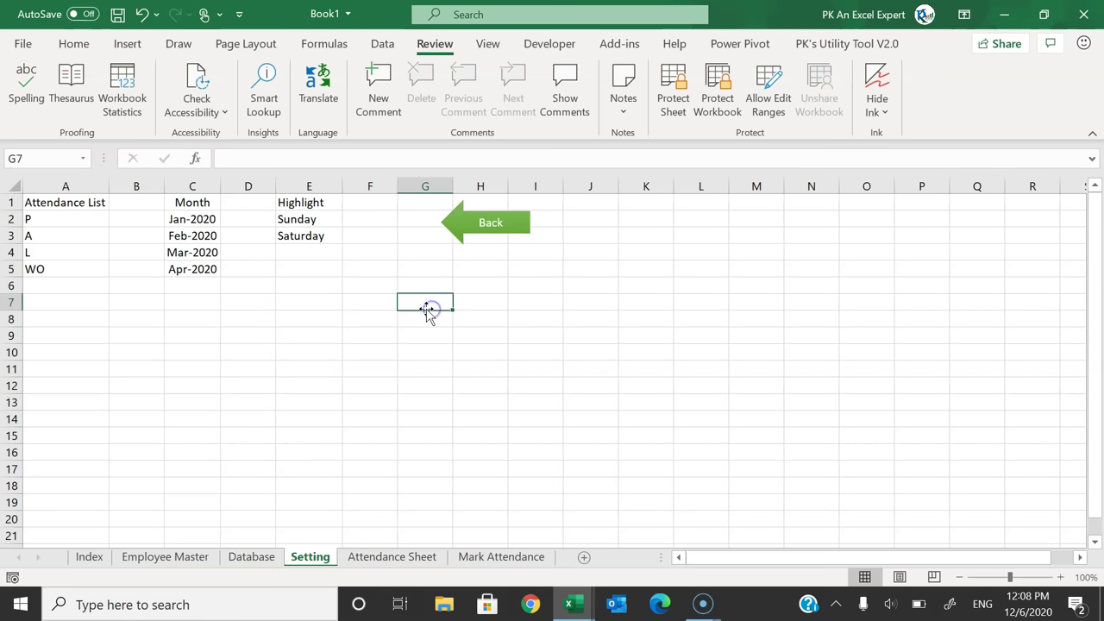
Step: Hide the gridlines on the Setting sheet
{"action": "left_click", "coordinate": [489, 43]}
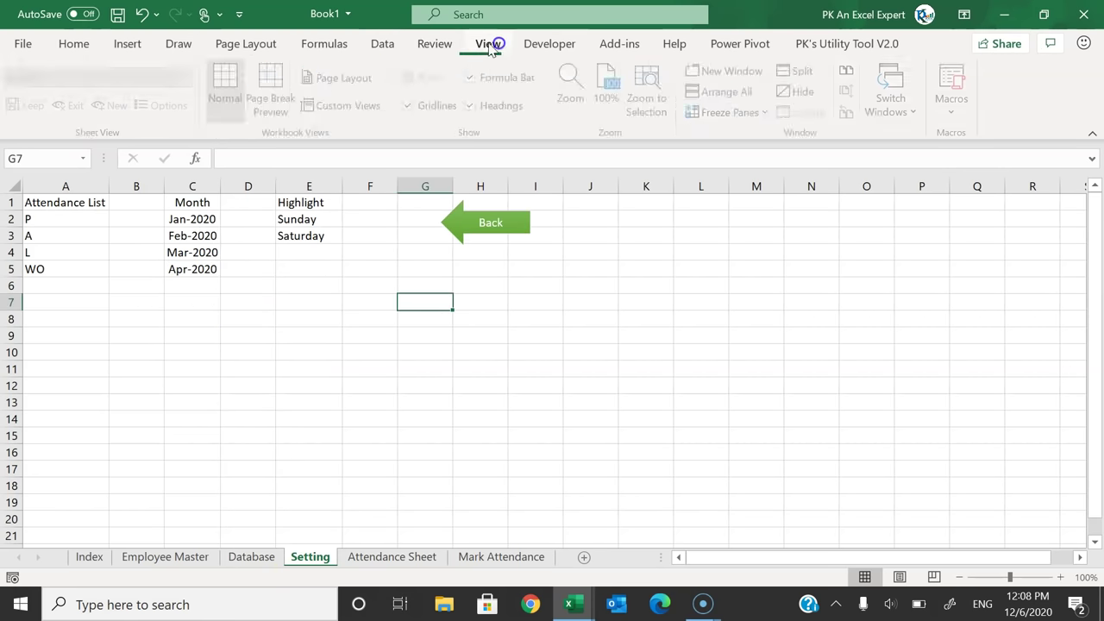
{"action": "left_click", "coordinate": [457, 106]}
{"action": "left_click", "coordinate": [387, 253]}
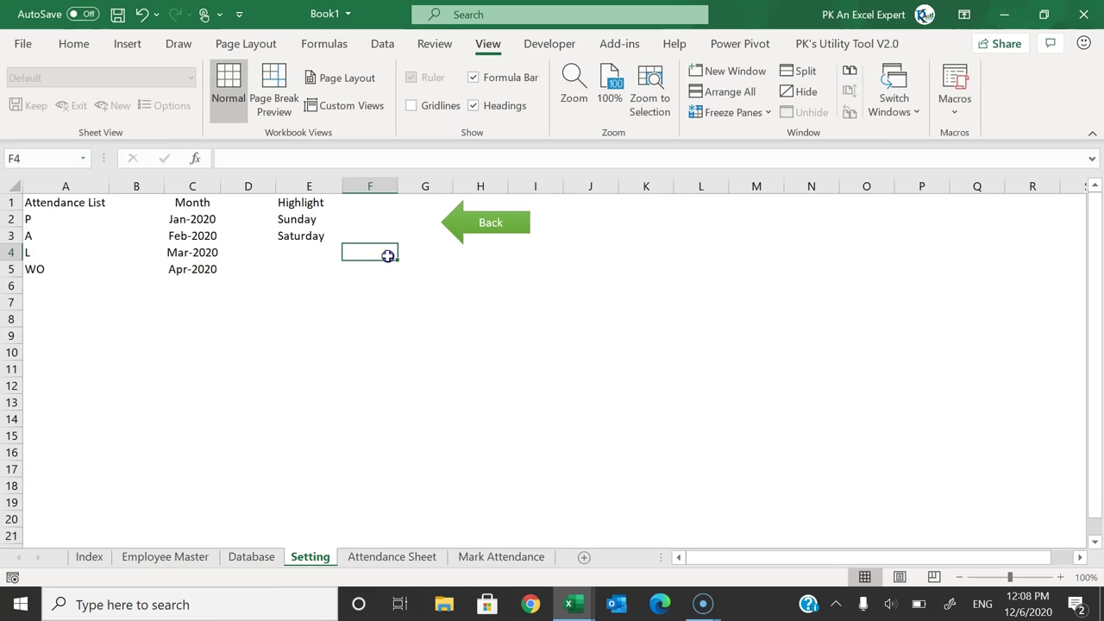
Step: Paste the Back arrow on the Database sheet and place it beside the last records, around columns H to J
{"action": "left_click", "coordinate": [248, 560]}
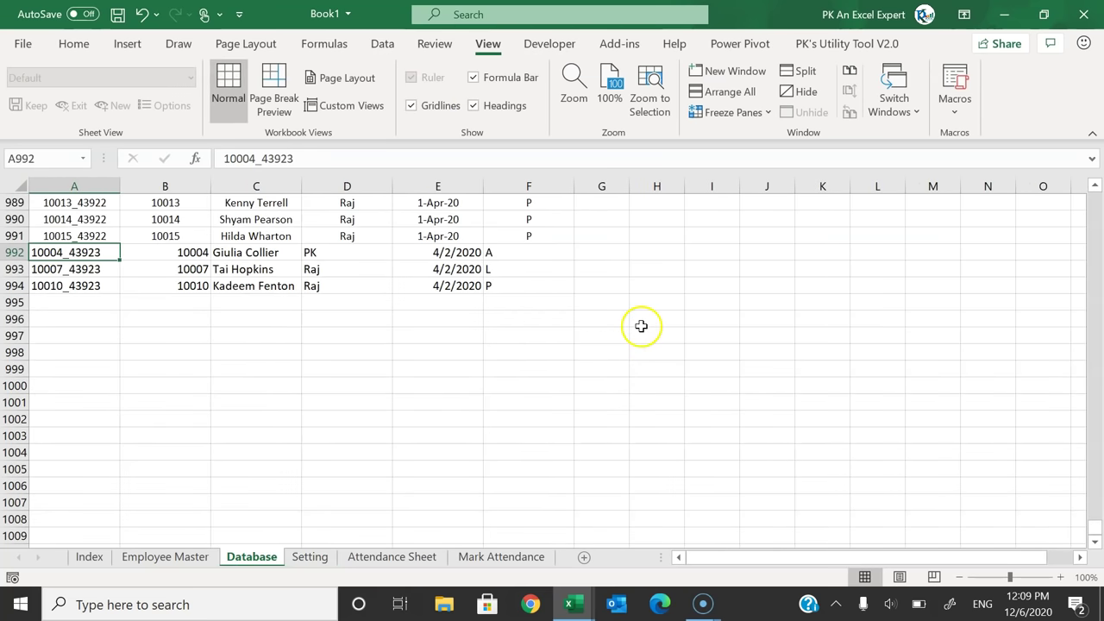
{"action": "key", "text": "ctrl+v"}
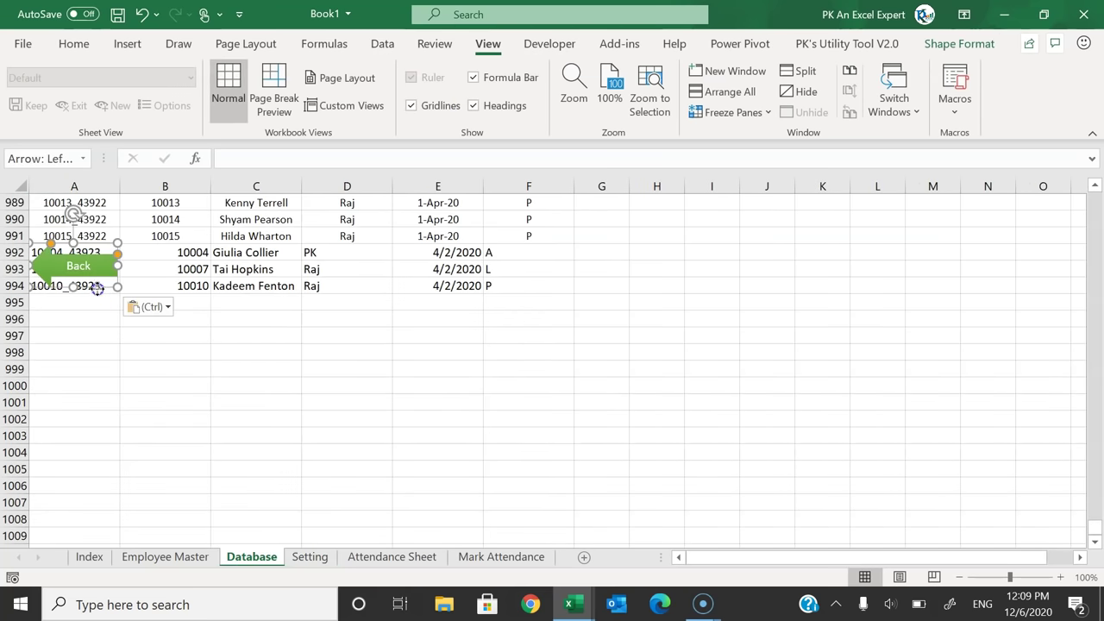
{"action": "left_click_drag", "start_coordinate": [97, 288], "coordinate": [716, 244]}
{"action": "left_click_drag", "start_coordinate": [69, 252], "coordinate": [515, 281]}
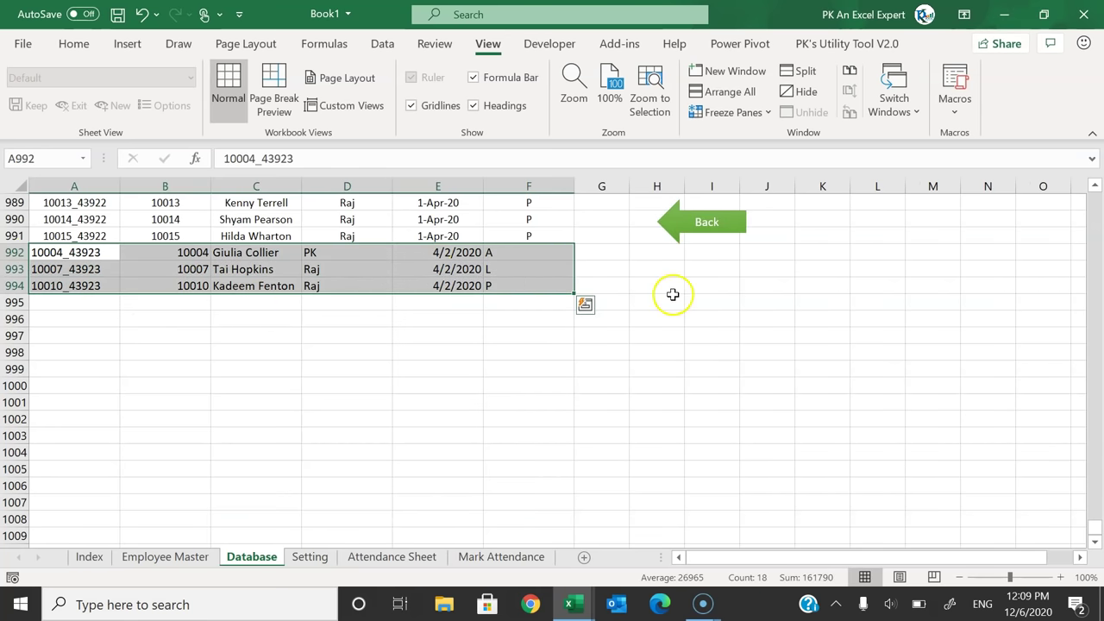
Step: Copy the Back arrow to the Employee Master sheet, place it beside the Supervisor column around columns D to F, and test its link
{"action": "right_click", "coordinate": [723, 237]}
{"action": "left_click", "coordinate": [750, 99]}
{"action": "key", "text": "ctrl+Page_Up"}
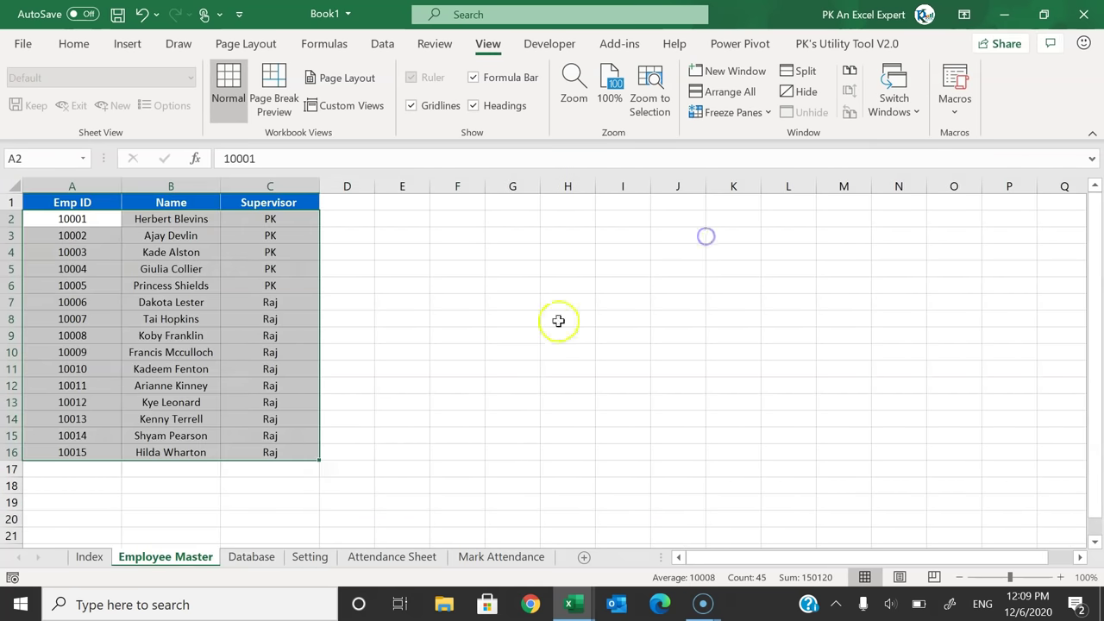
{"action": "left_click", "coordinate": [481, 252]}
{"action": "key", "text": "ctrl+v"}
{"action": "left_click_drag", "start_coordinate": [509, 278], "coordinate": [420, 238]}
{"action": "key", "text": "Escape"}
{"action": "left_click", "coordinate": [420, 238]}
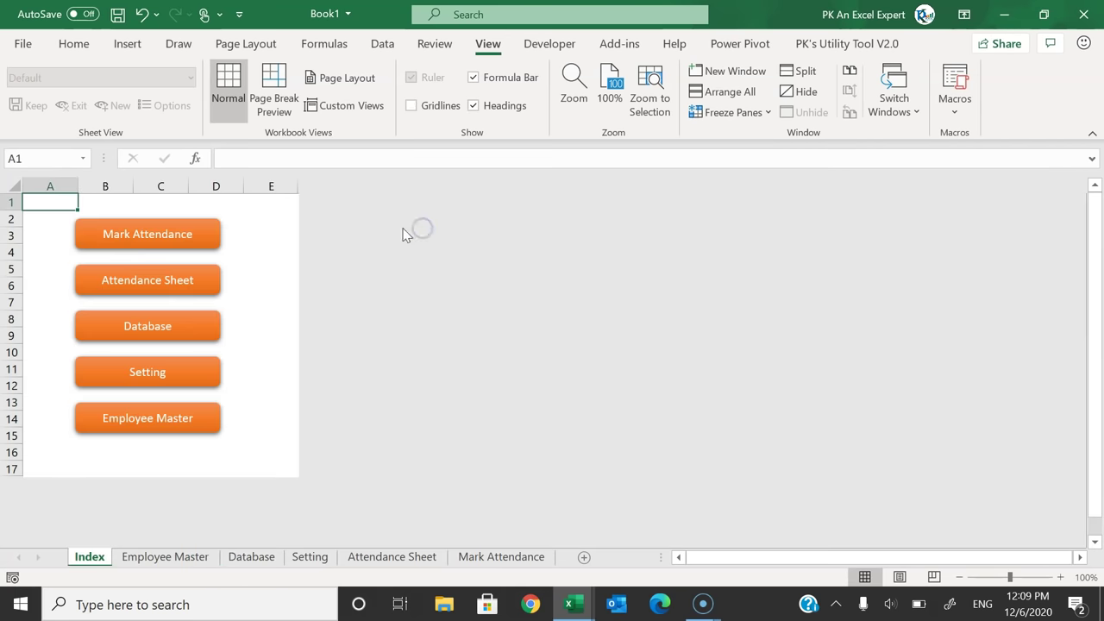
Step: Test the Index buttons for Attendance Sheet and Setting, returning to Index with each sheet's Back arrow
{"action": "left_click", "coordinate": [199, 286]}
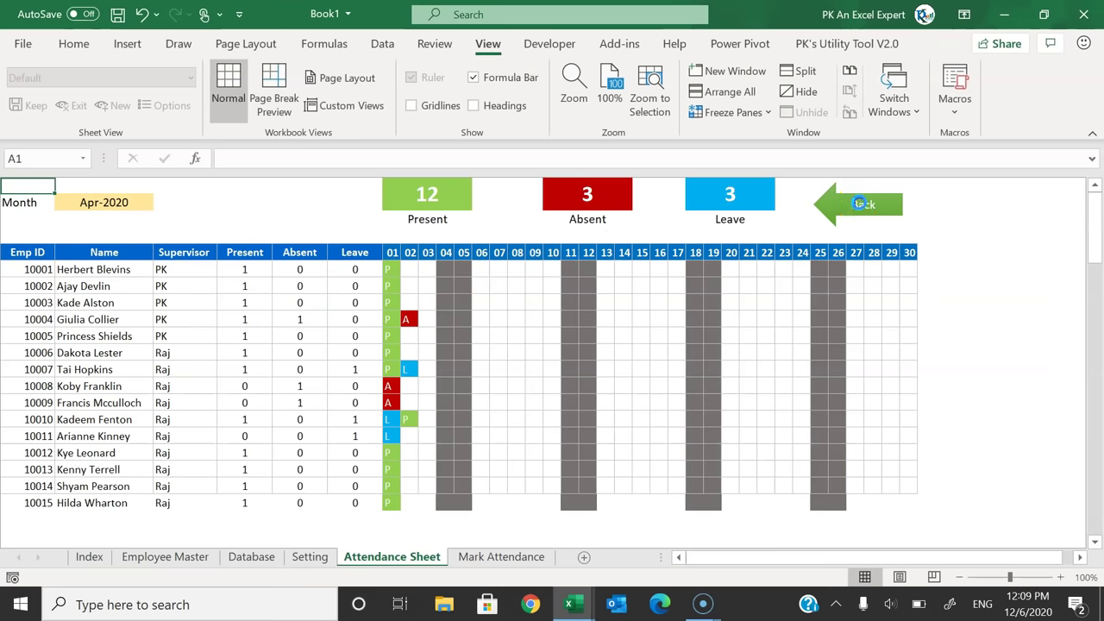
{"action": "left_click", "coordinate": [859, 203]}
{"action": "left_click", "coordinate": [170, 362]}
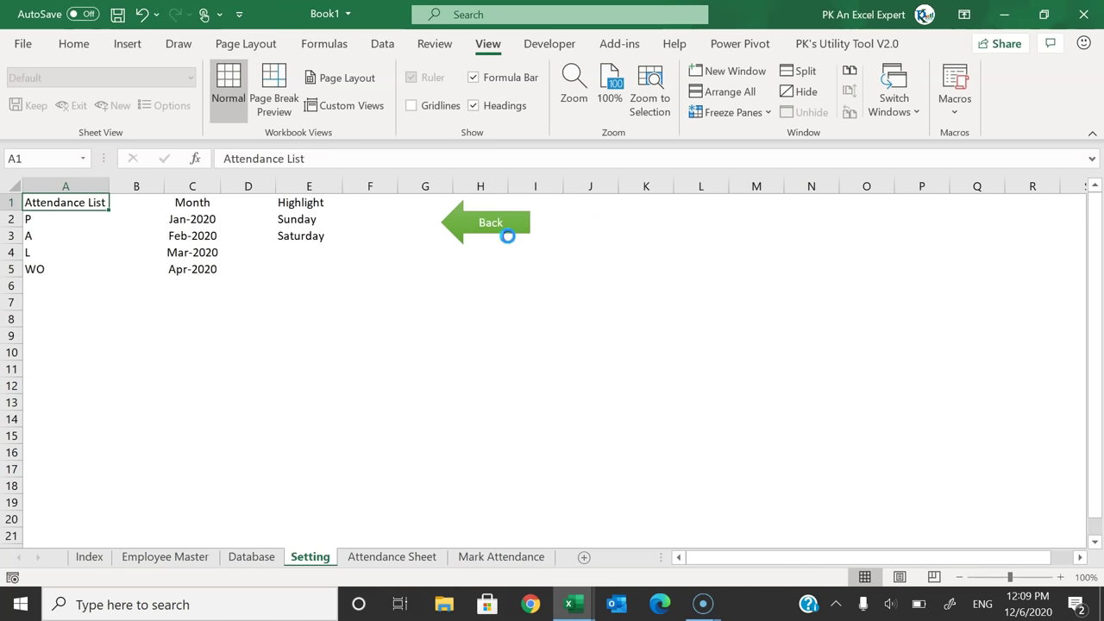
{"action": "left_click", "coordinate": [505, 235]}
{"action": "left_click", "coordinate": [240, 312]}
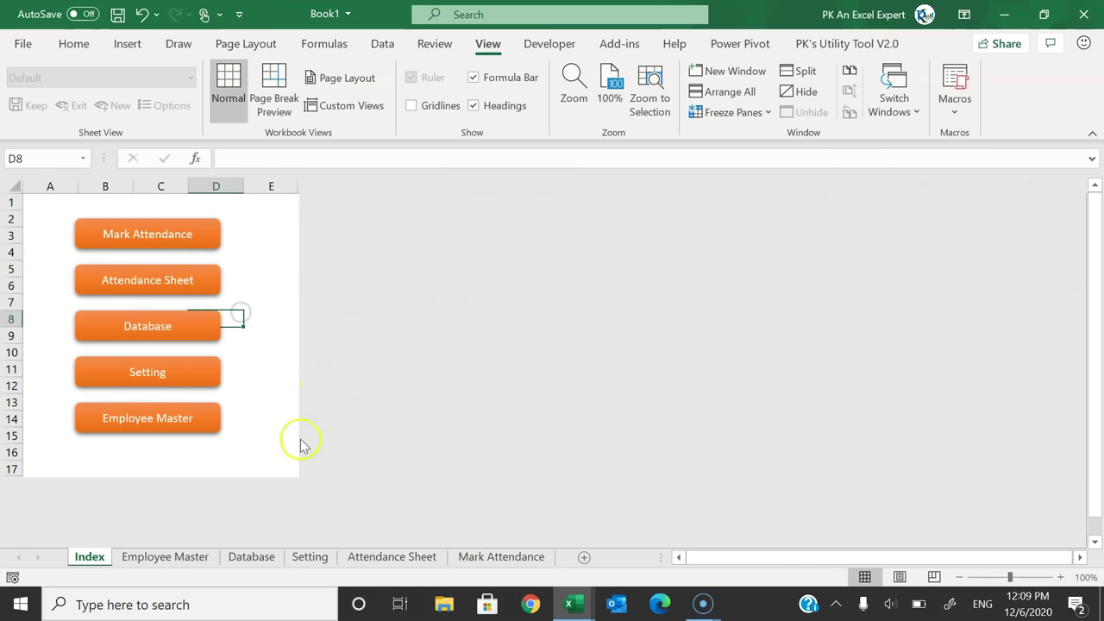
Step: Hide the workbook's sheet tabs with the Show/Hide Sheet Tabs utility
{"action": "left_click", "coordinate": [855, 43]}
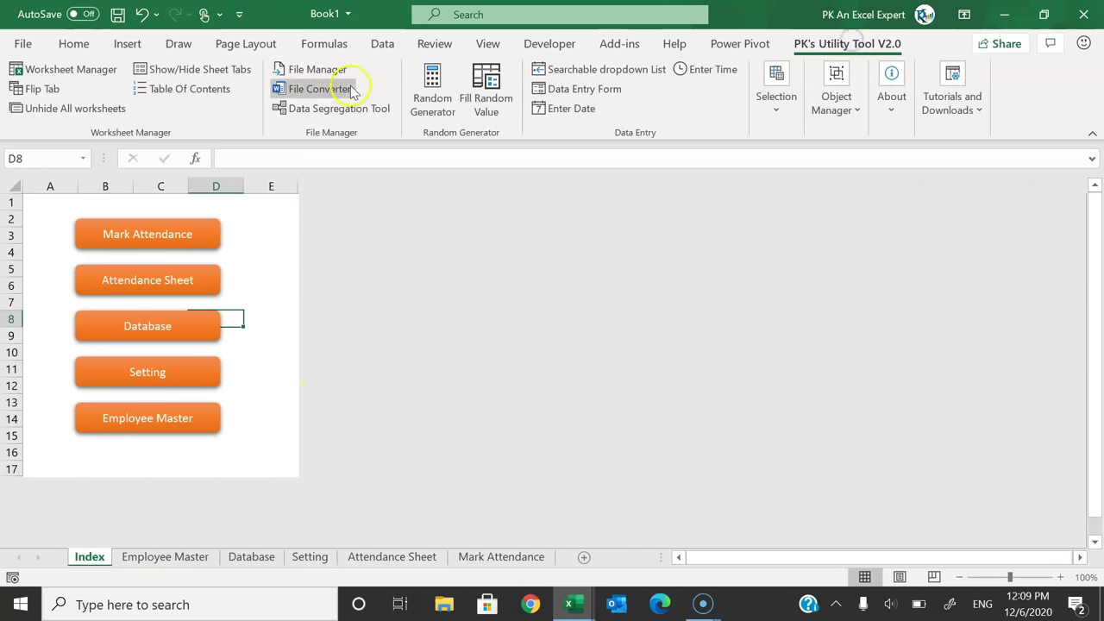
{"action": "left_click", "coordinate": [197, 69]}
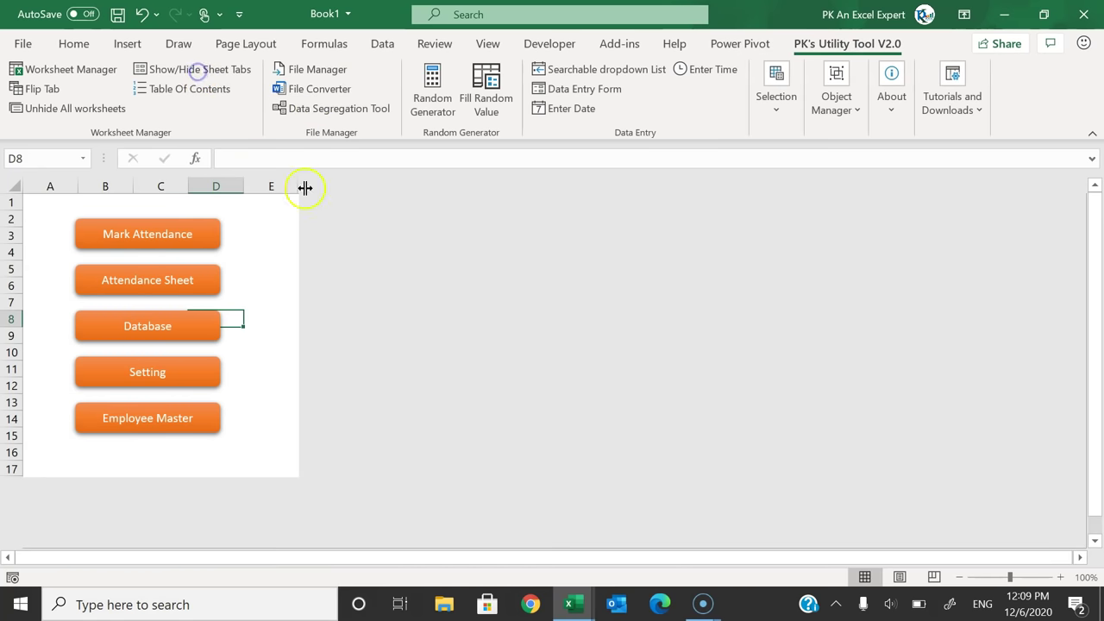
{"action": "left_click", "coordinate": [243, 397]}
Step: With the sheet tabs hidden, test the Attendance Sheet, Setting and Employee Master buttons and their Back arrows
{"action": "left_click", "coordinate": [167, 278]}
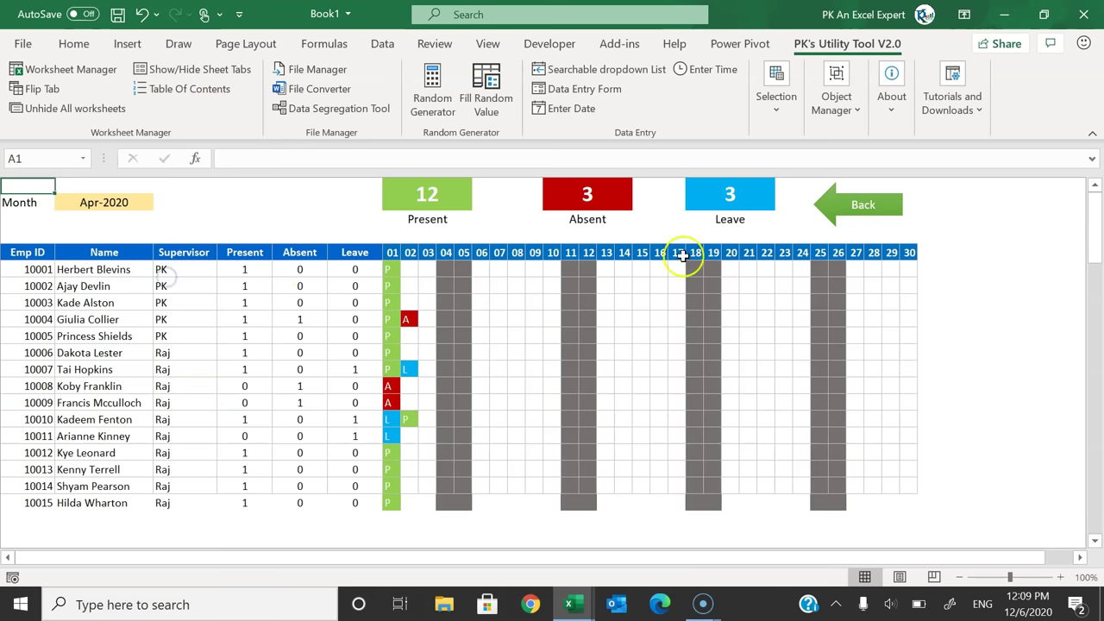
{"action": "left_click", "coordinate": [860, 201]}
{"action": "left_click", "coordinate": [179, 364]}
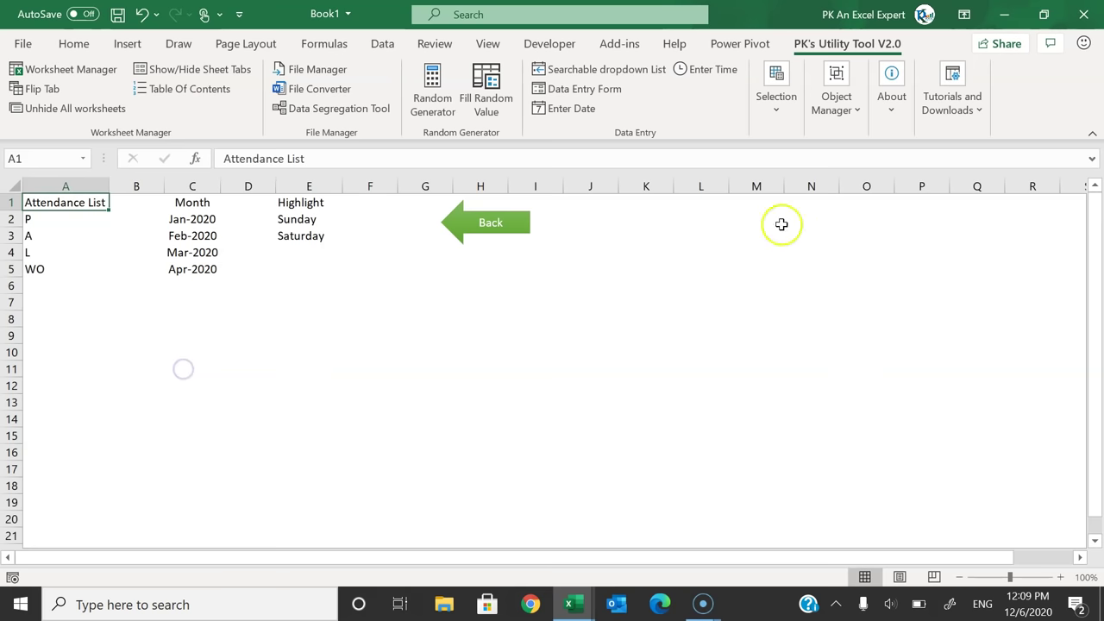
{"action": "left_click", "coordinate": [510, 222]}
{"action": "left_click", "coordinate": [197, 421]}
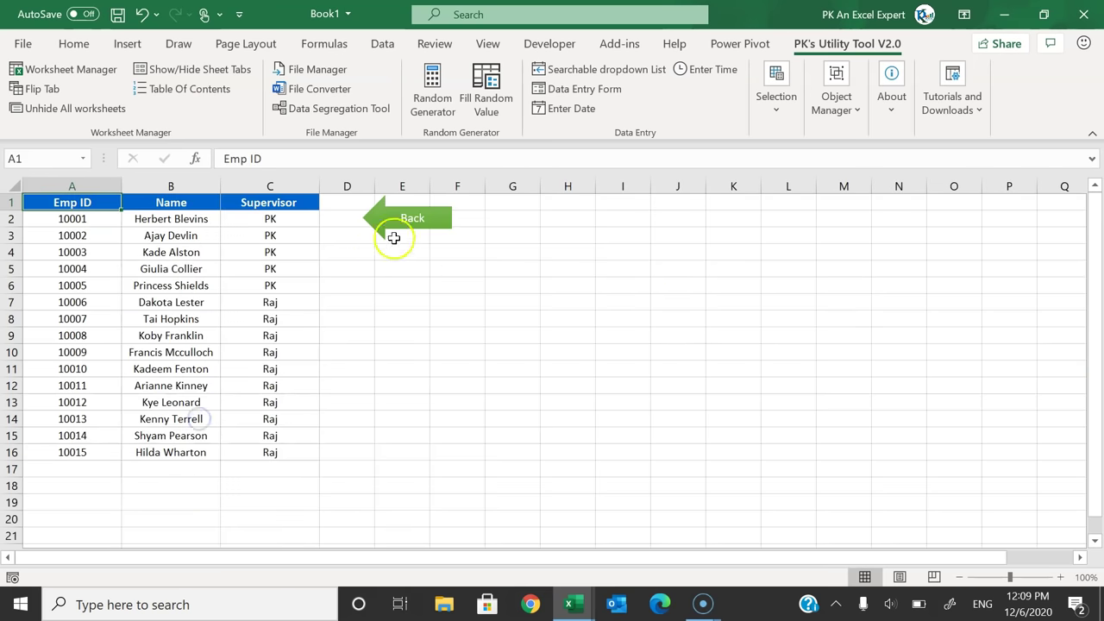
{"action": "left_click", "coordinate": [397, 230]}
{"action": "left_click", "coordinate": [273, 223]}
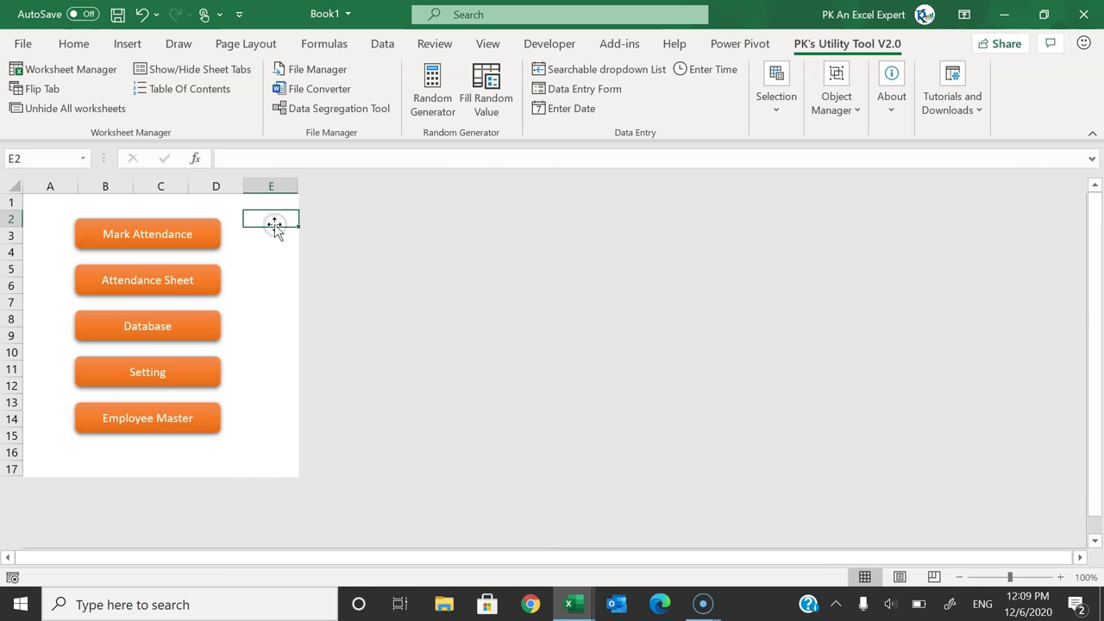